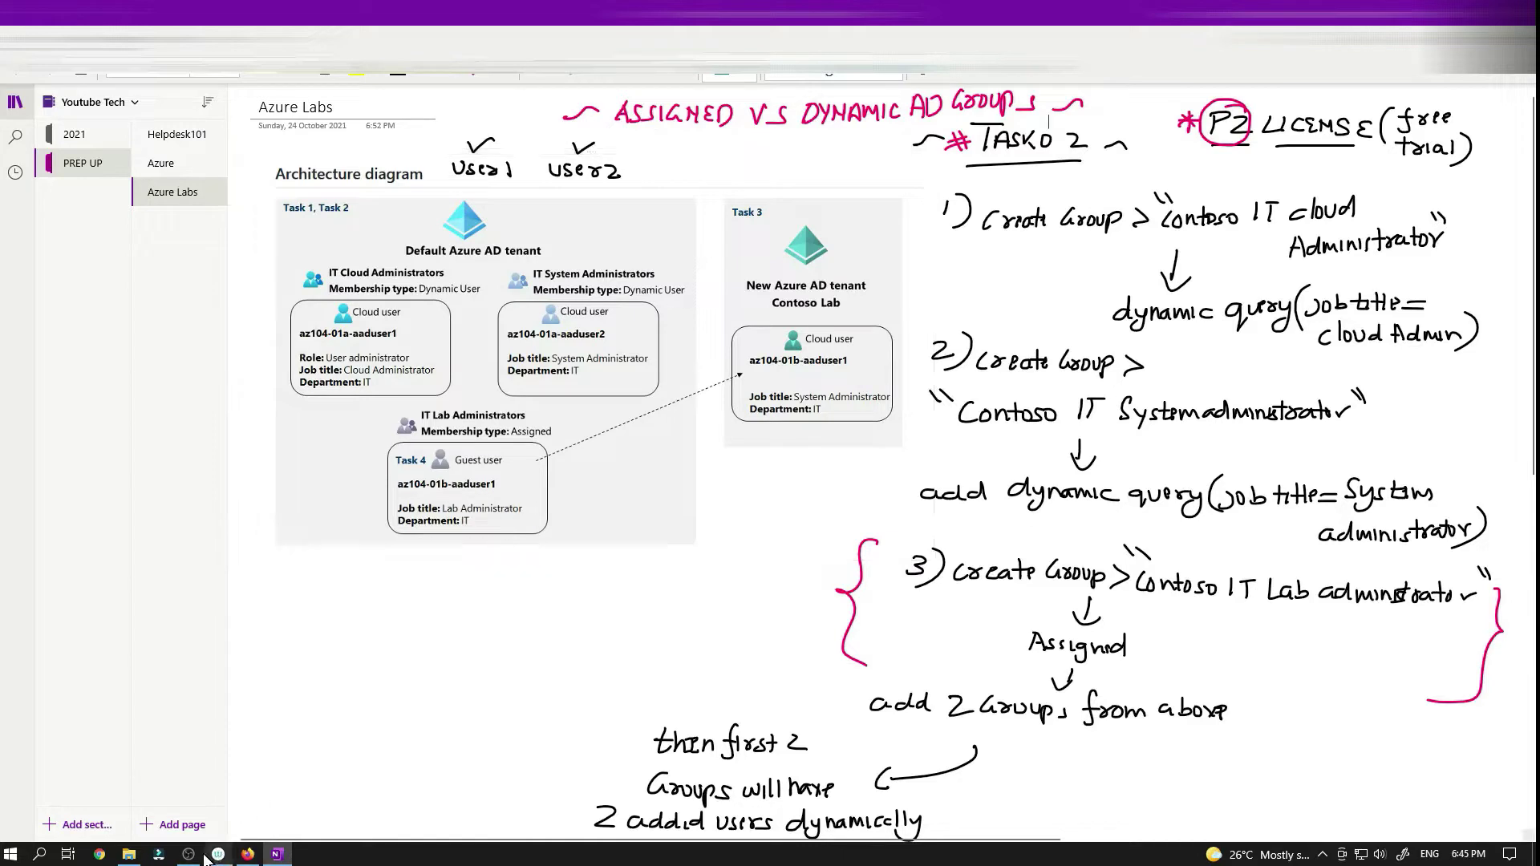
# - Switch to the browser and examine the Task 2 group instructions and the objectives in the Lab 01 manual
pyautogui.moveTo(199, 858)
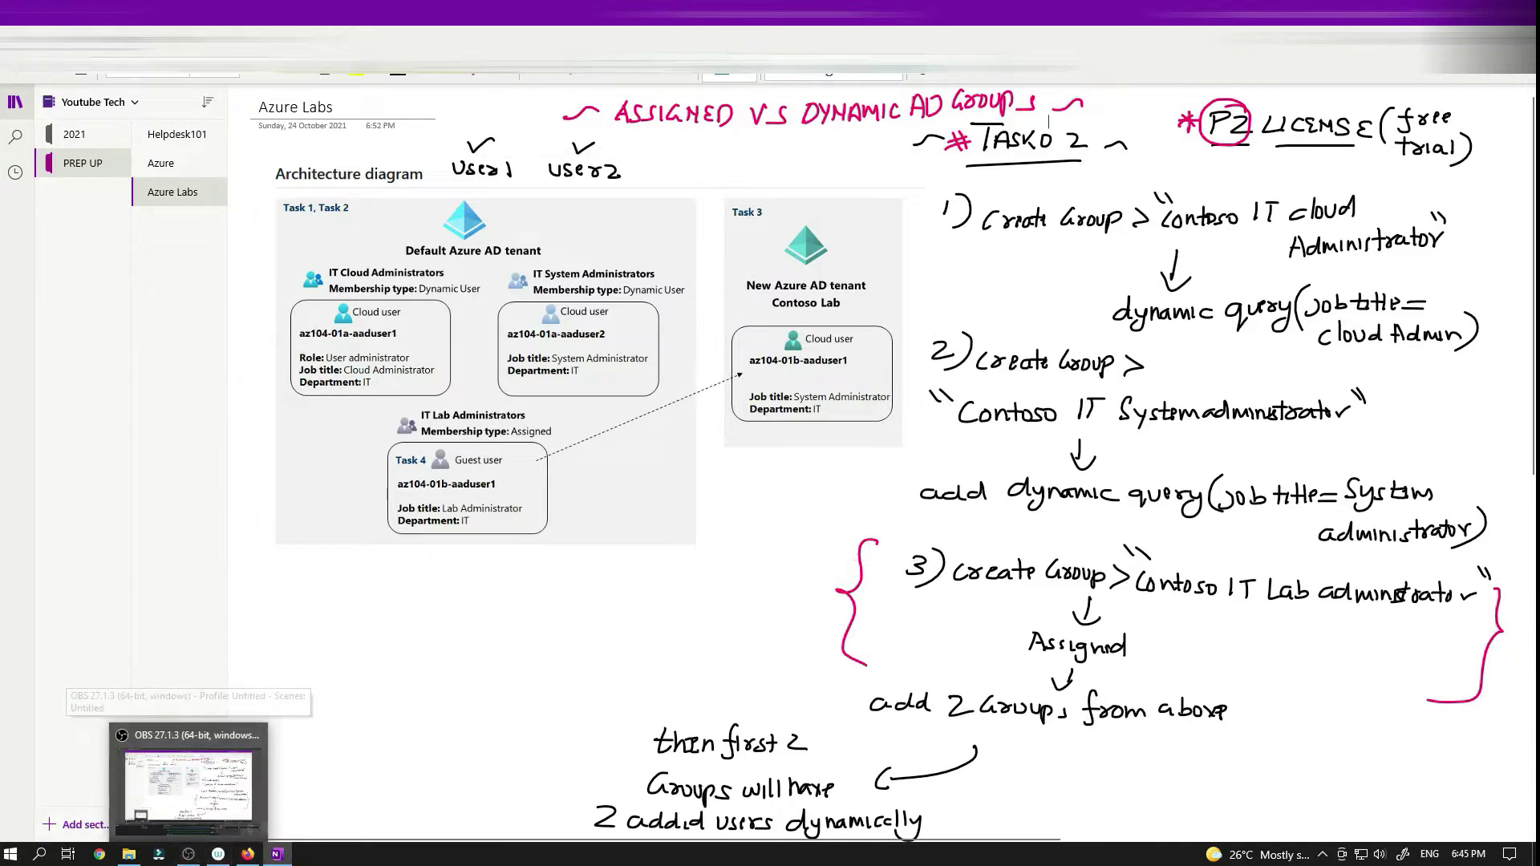
pyautogui.click(255, 857)
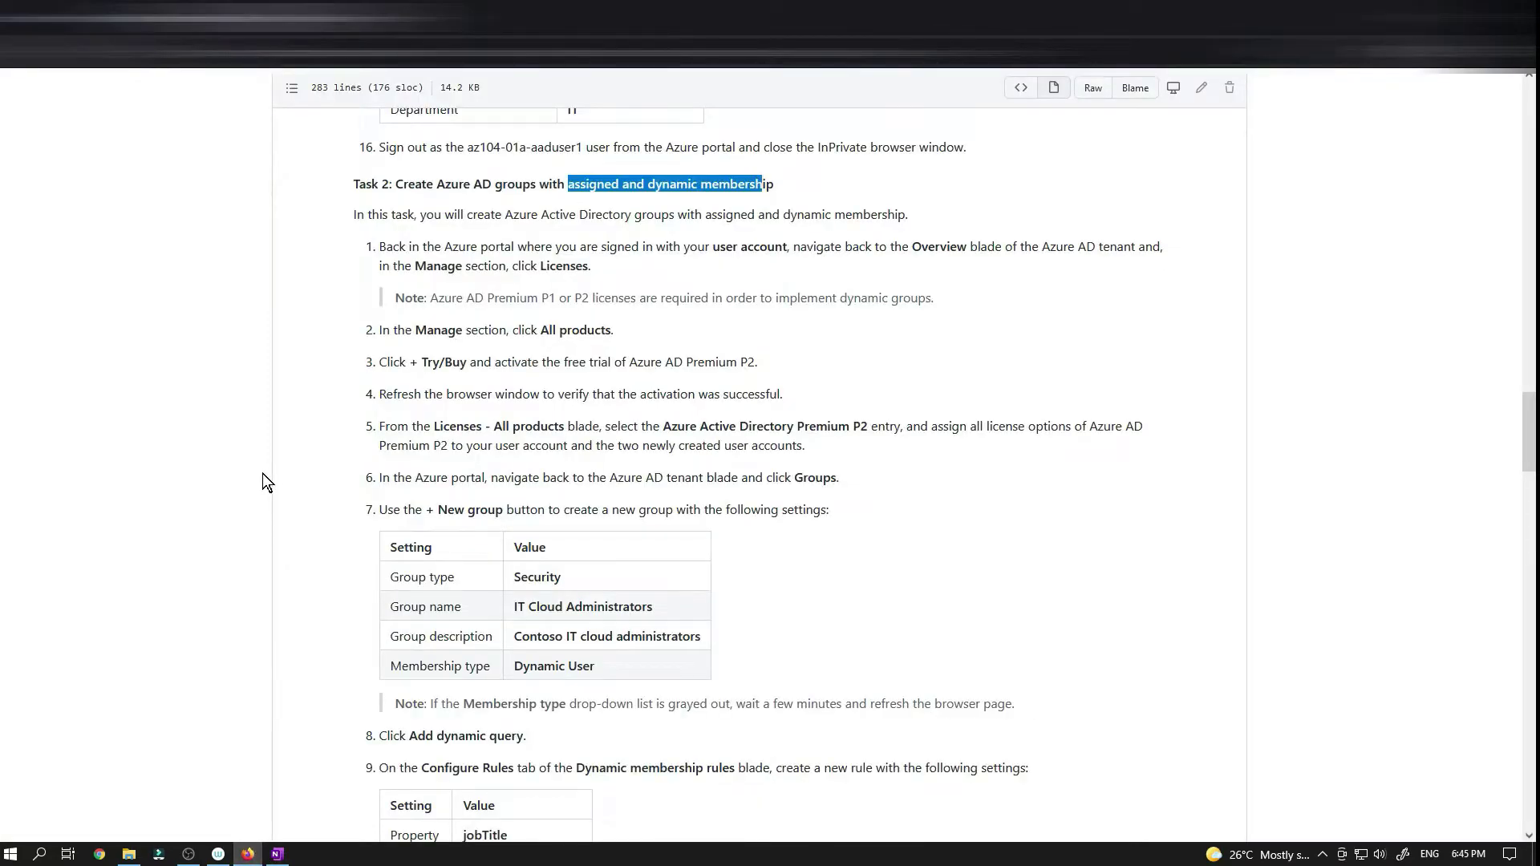
pyautogui.scroll(-5, 264, 472)
pyautogui.scroll(-8, 263, 472)
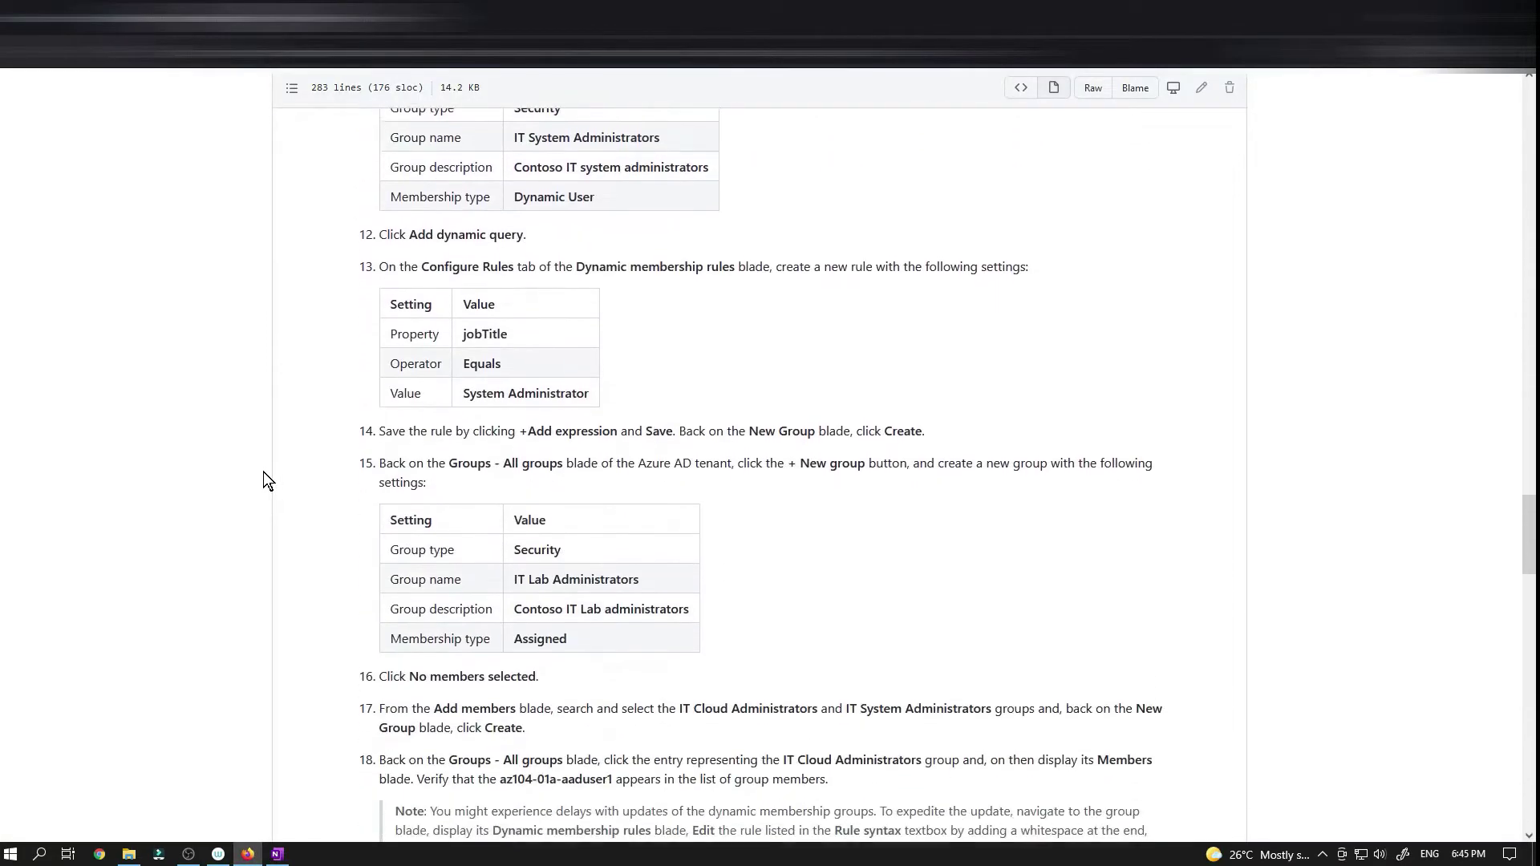
pyautogui.scroll(10, 267, 464)
pyautogui.scroll(20, 271, 353)
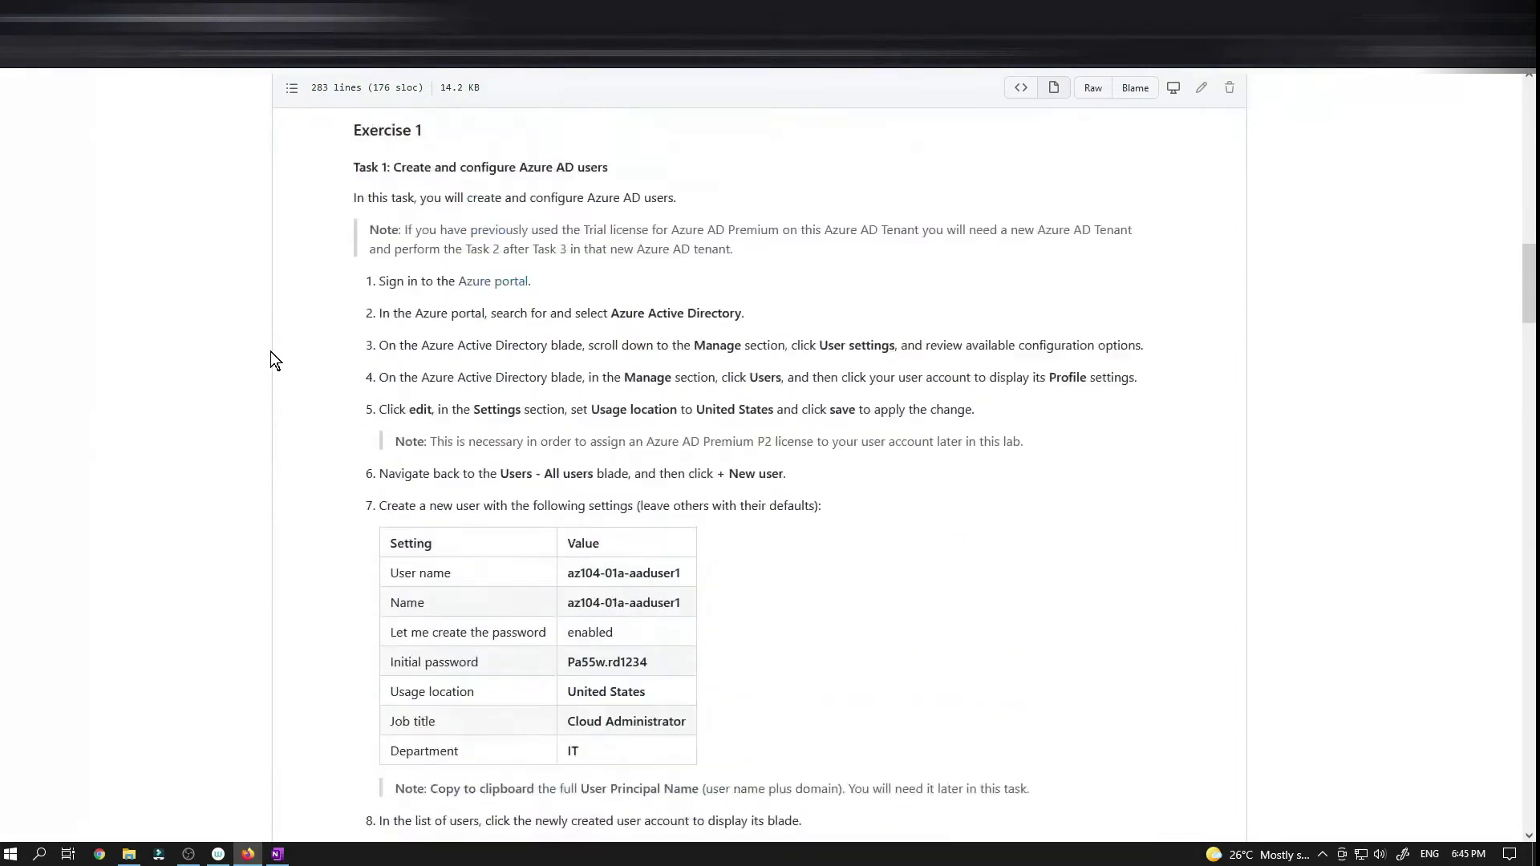
pyautogui.scroll(3, 271, 359)
pyautogui.scroll(-3, 271, 358)
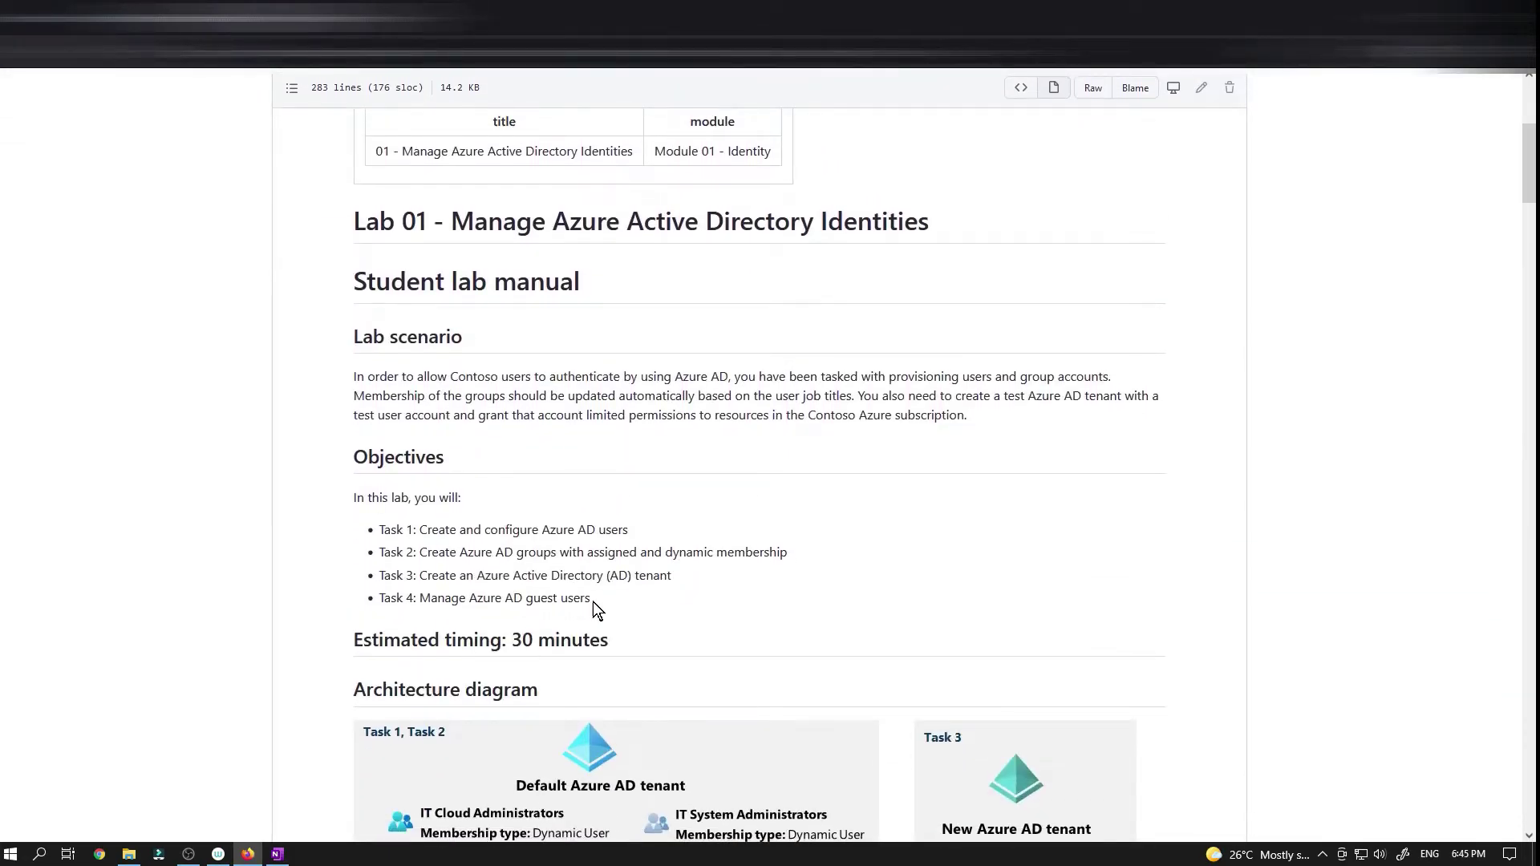
# - Highlight the Task 2 objective on assigned and dynamic membership in the manual, and switch to the Azure Labs page in OneNote
pyautogui.moveTo(593, 603); pyautogui.dragTo(787, 552)
pyautogui.click(687, 568)
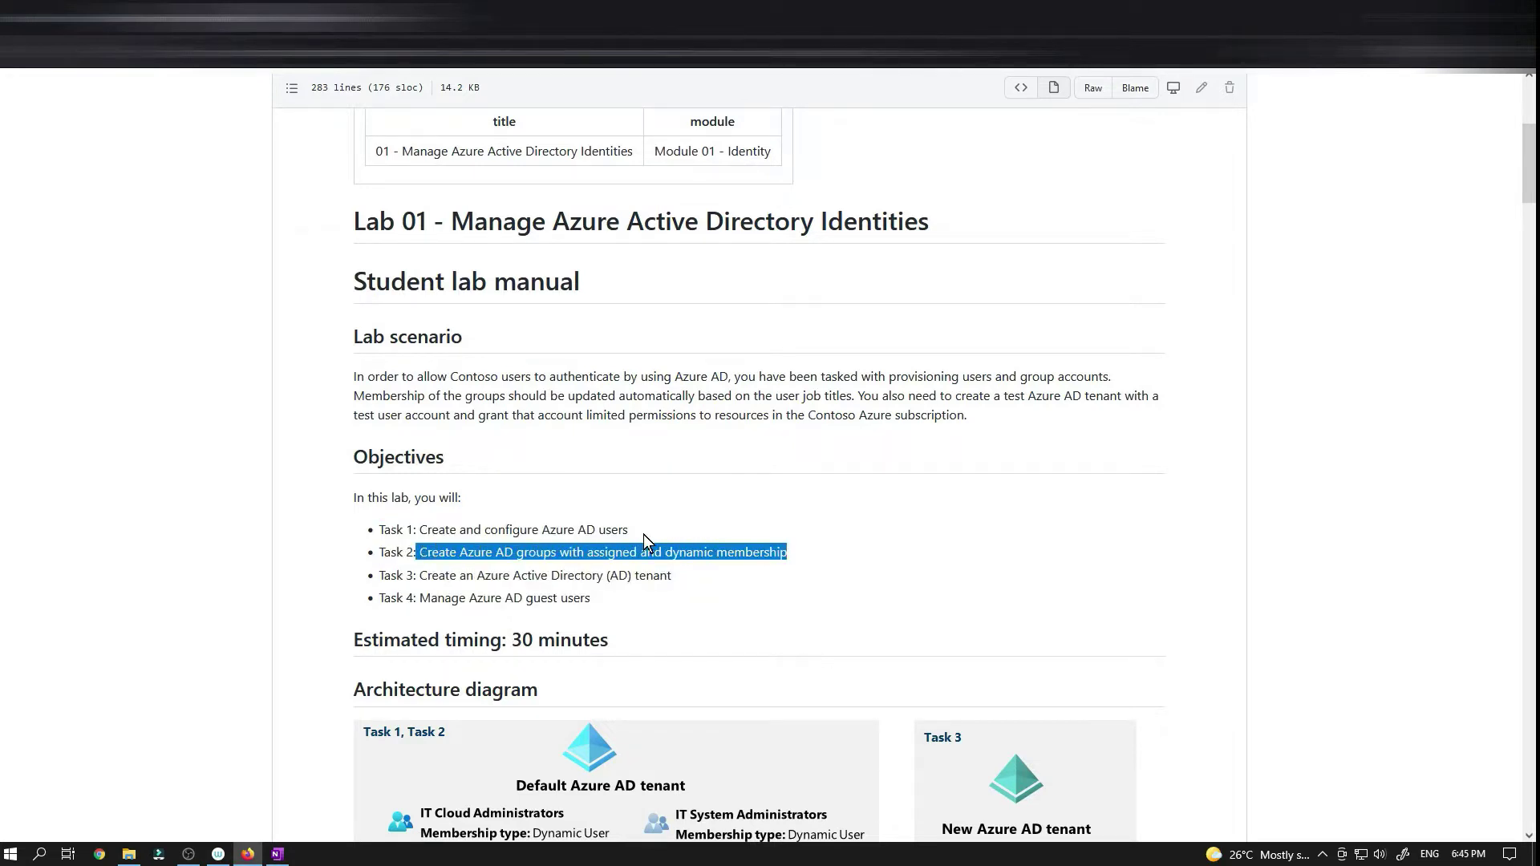
pyautogui.click(777, 594)
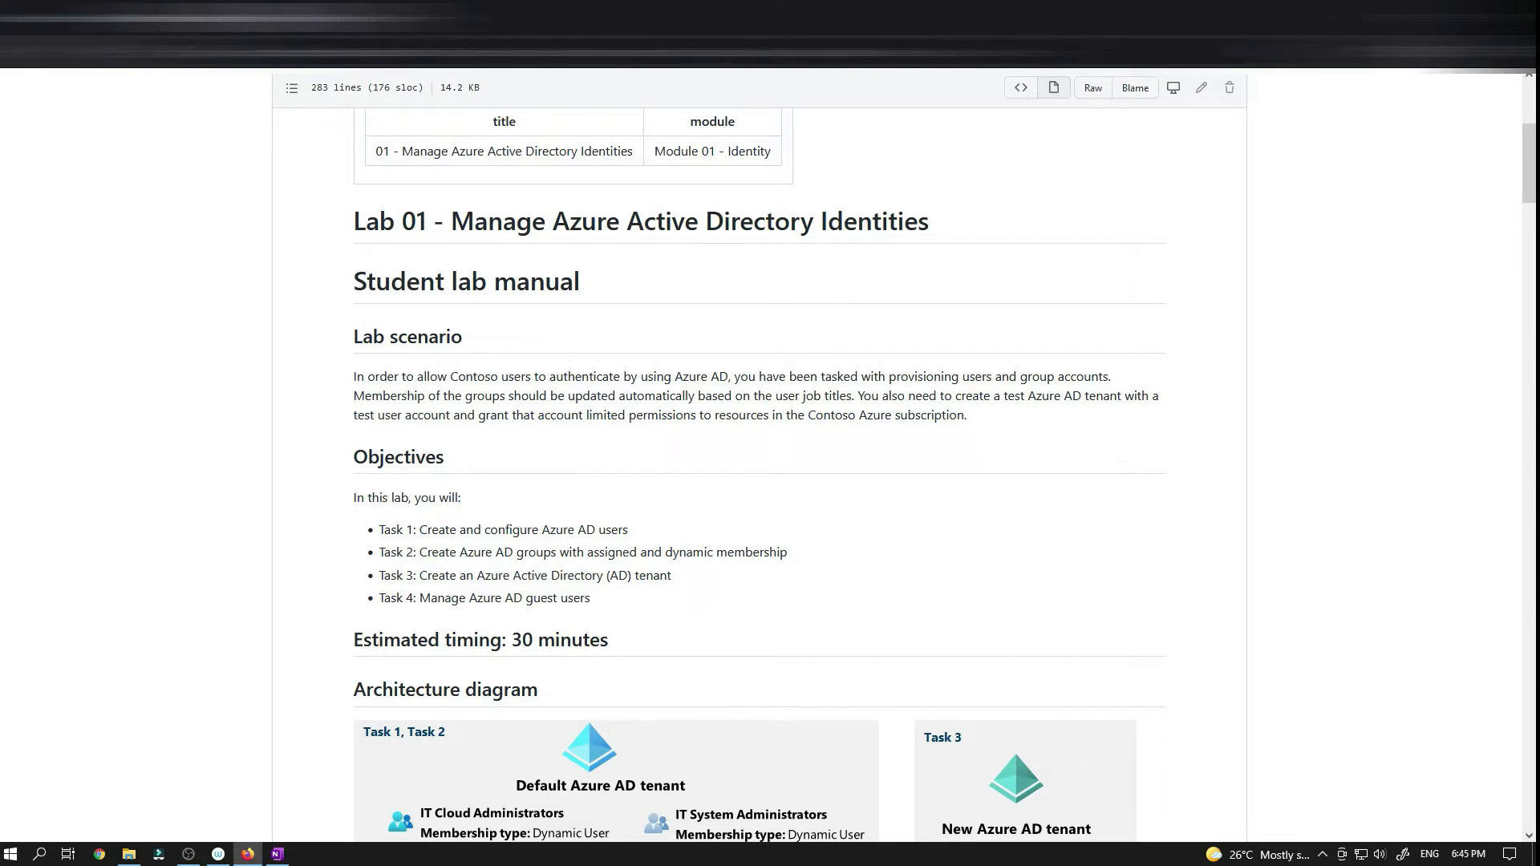
pyautogui.moveTo(516, 552); pyautogui.dragTo(825, 562)
pyautogui.click(825, 561)
pyautogui.click(284, 855)
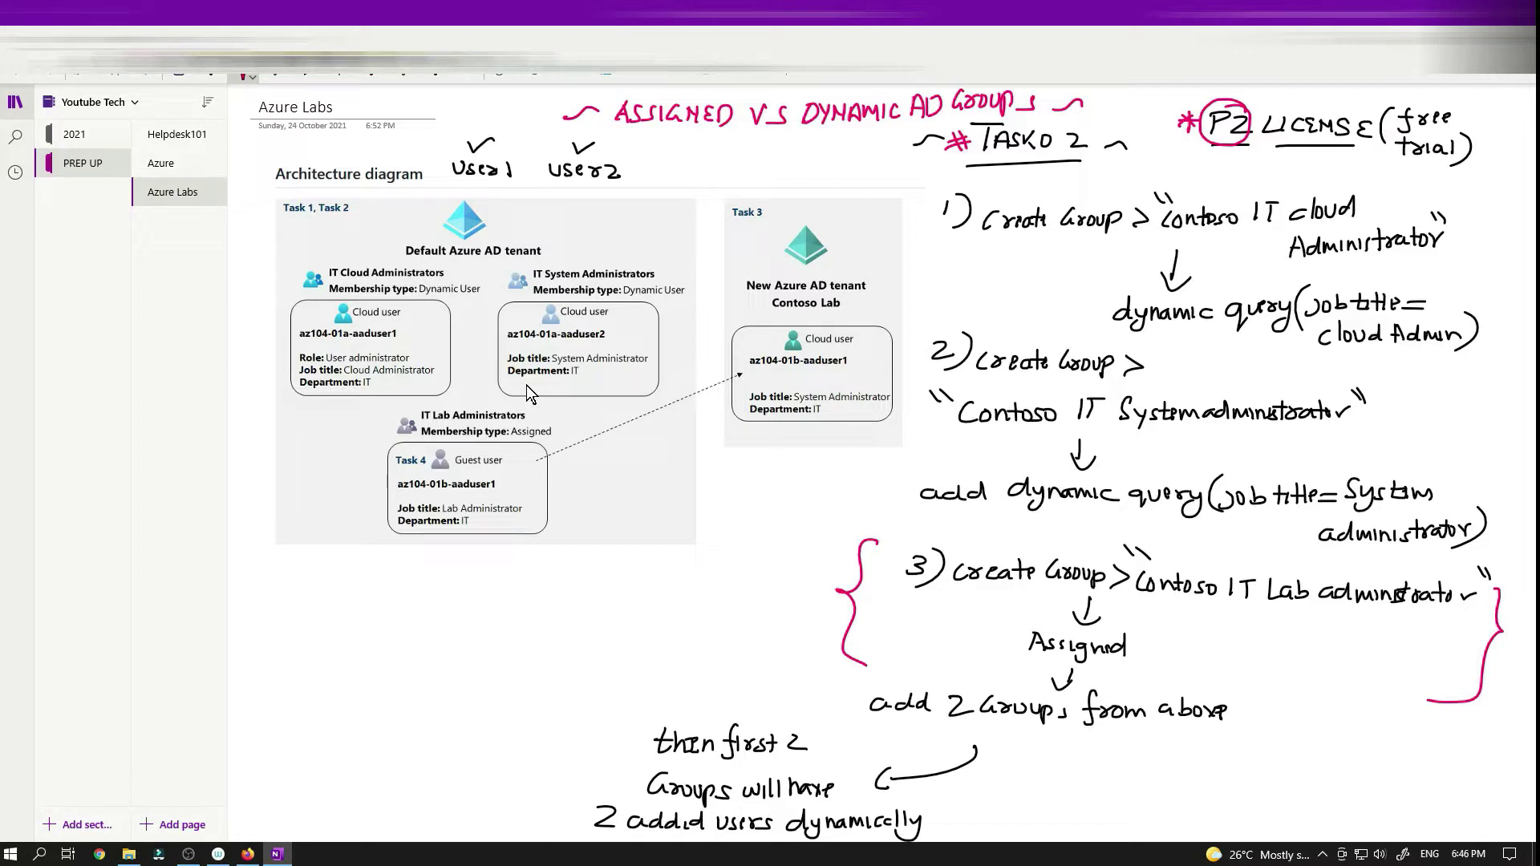
# - Switch to the Azure portal in the browser and open Azure Active Directory
pyautogui.click(245, 862)
pyautogui.click(188, 16)
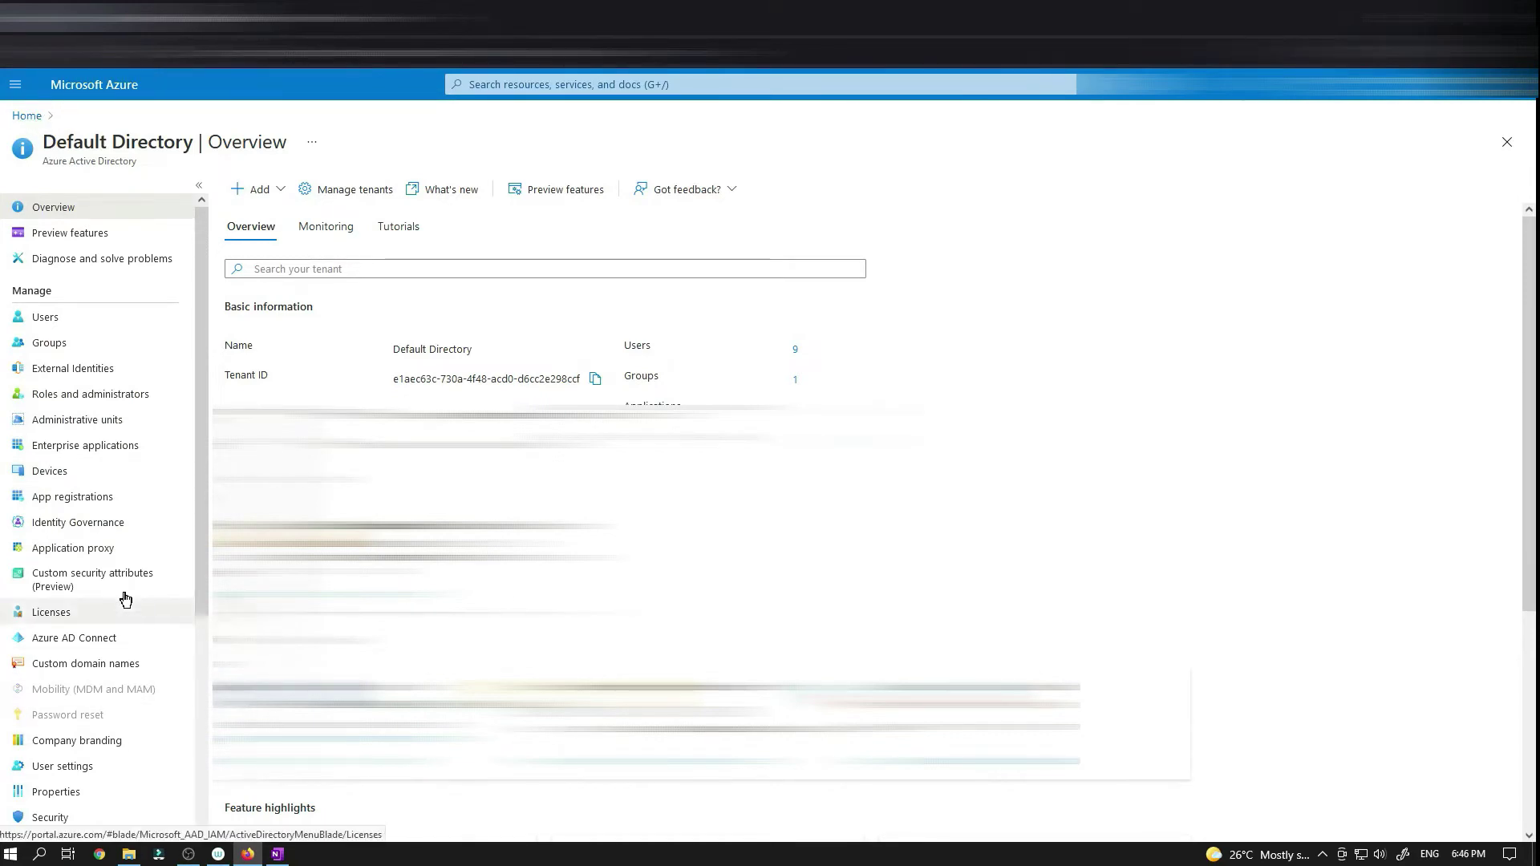
pyautogui.click(16, 84)
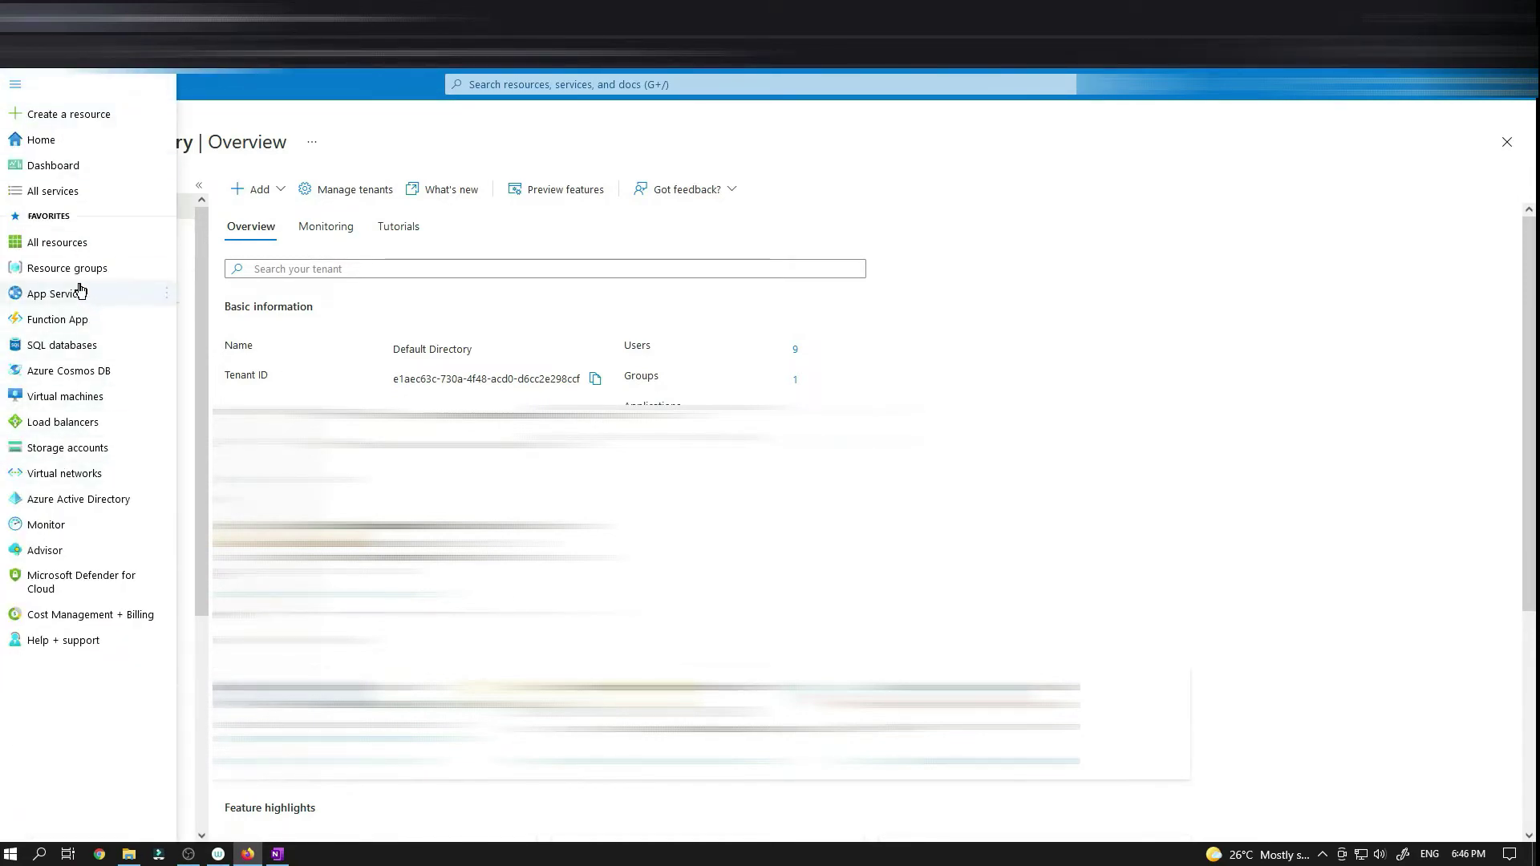
pyautogui.click(58, 503)
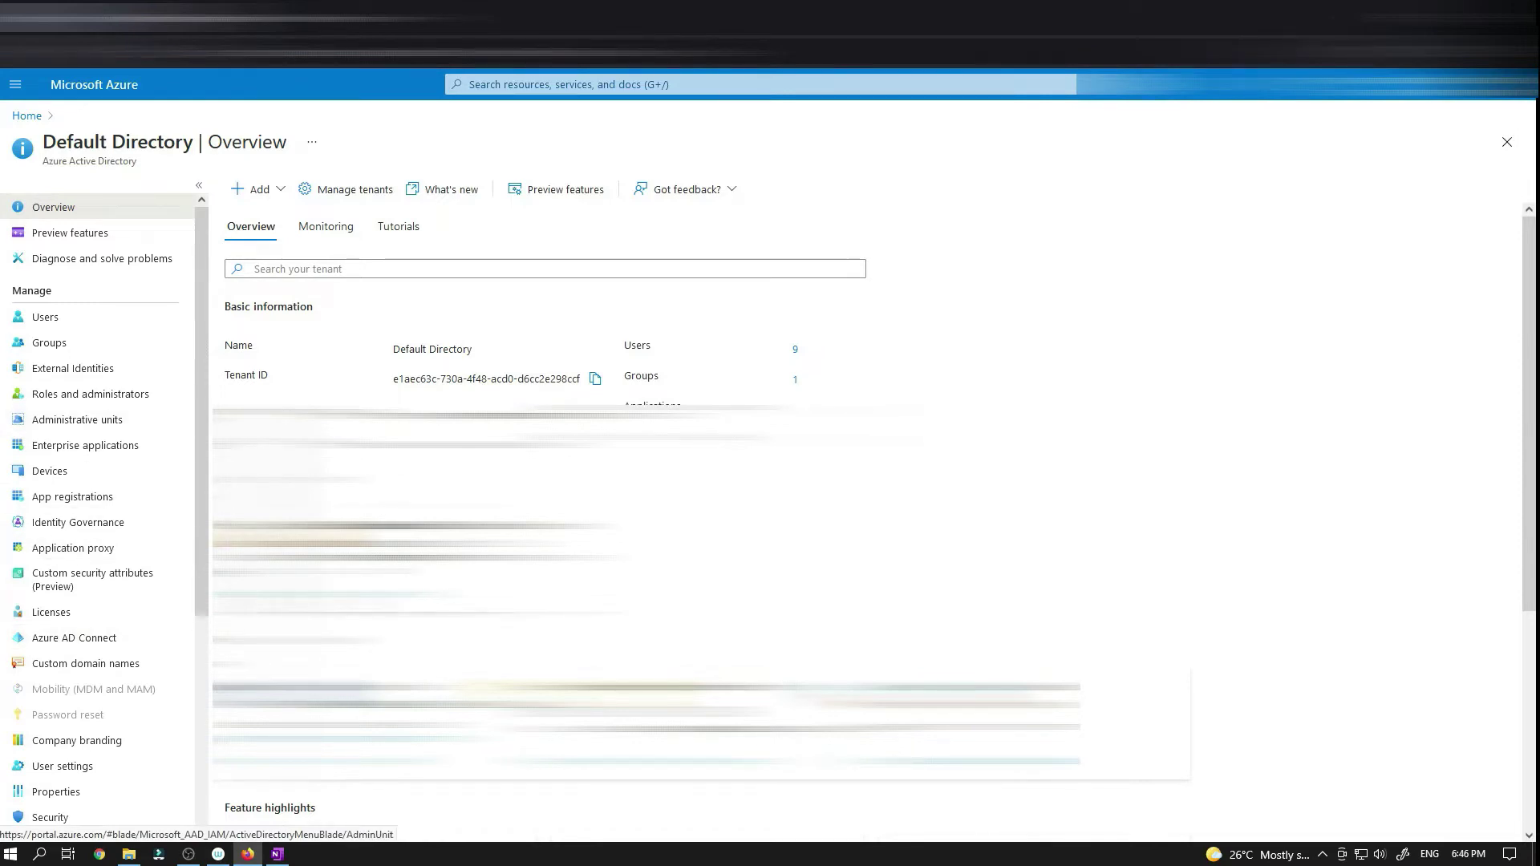
# - View all licensed products of the default directory, and return to the licenses overview
pyautogui.click(56, 616)
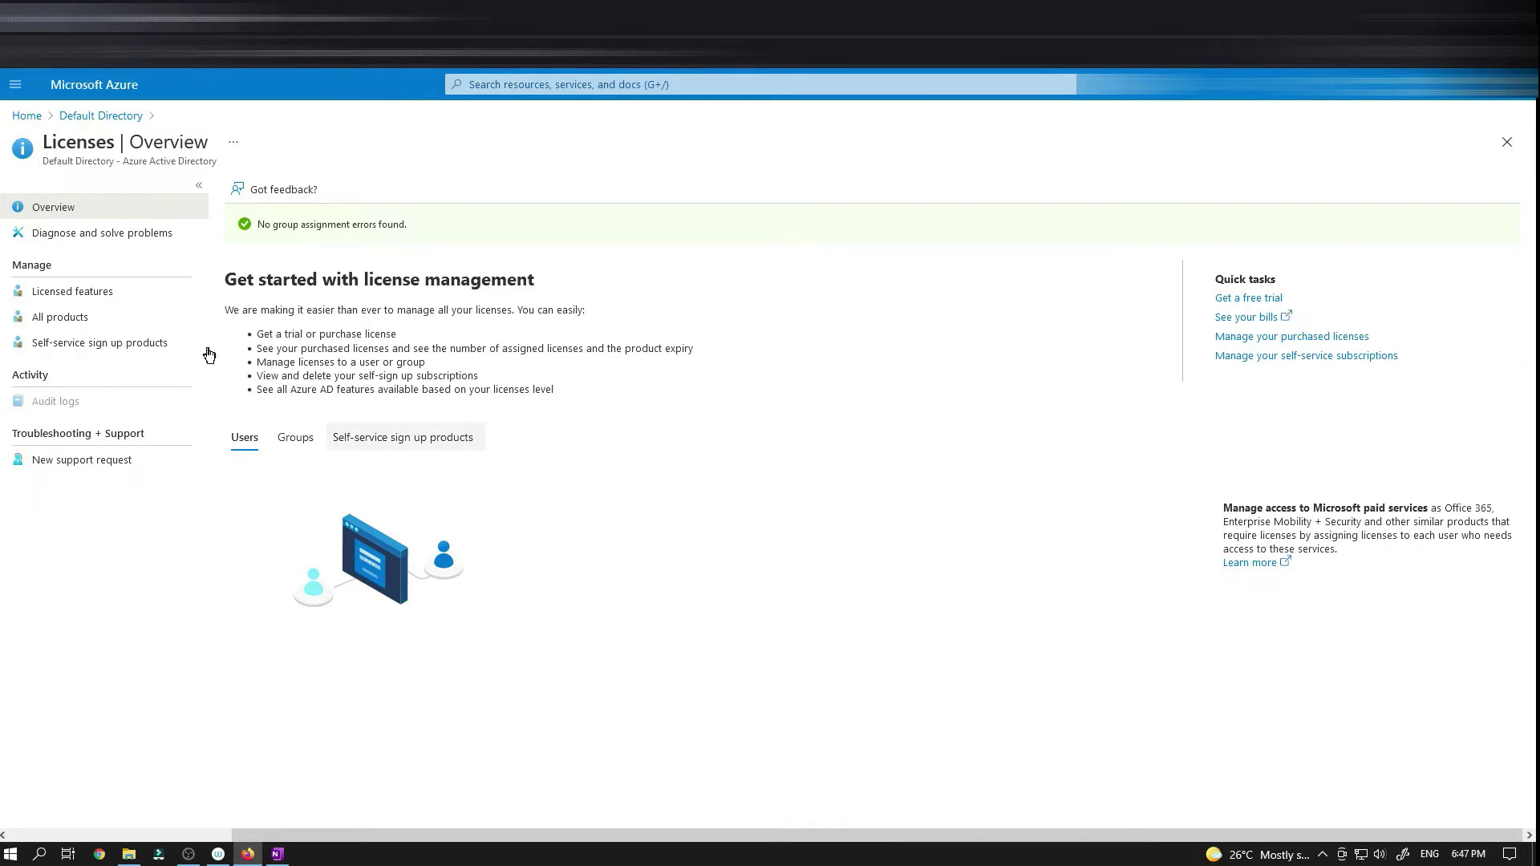
pyautogui.click(53, 320)
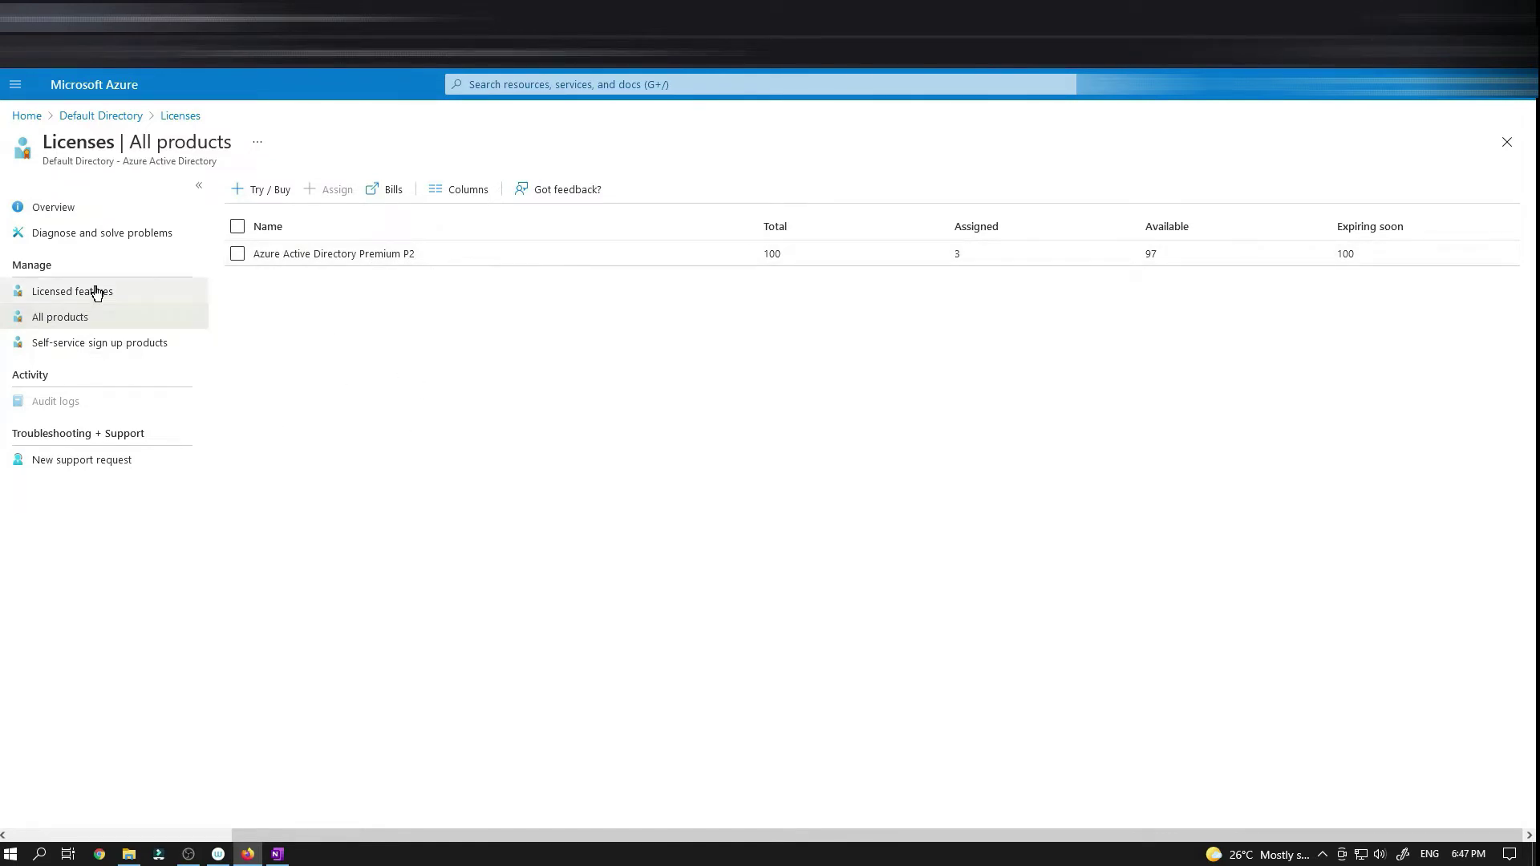
pyautogui.click(52, 211)
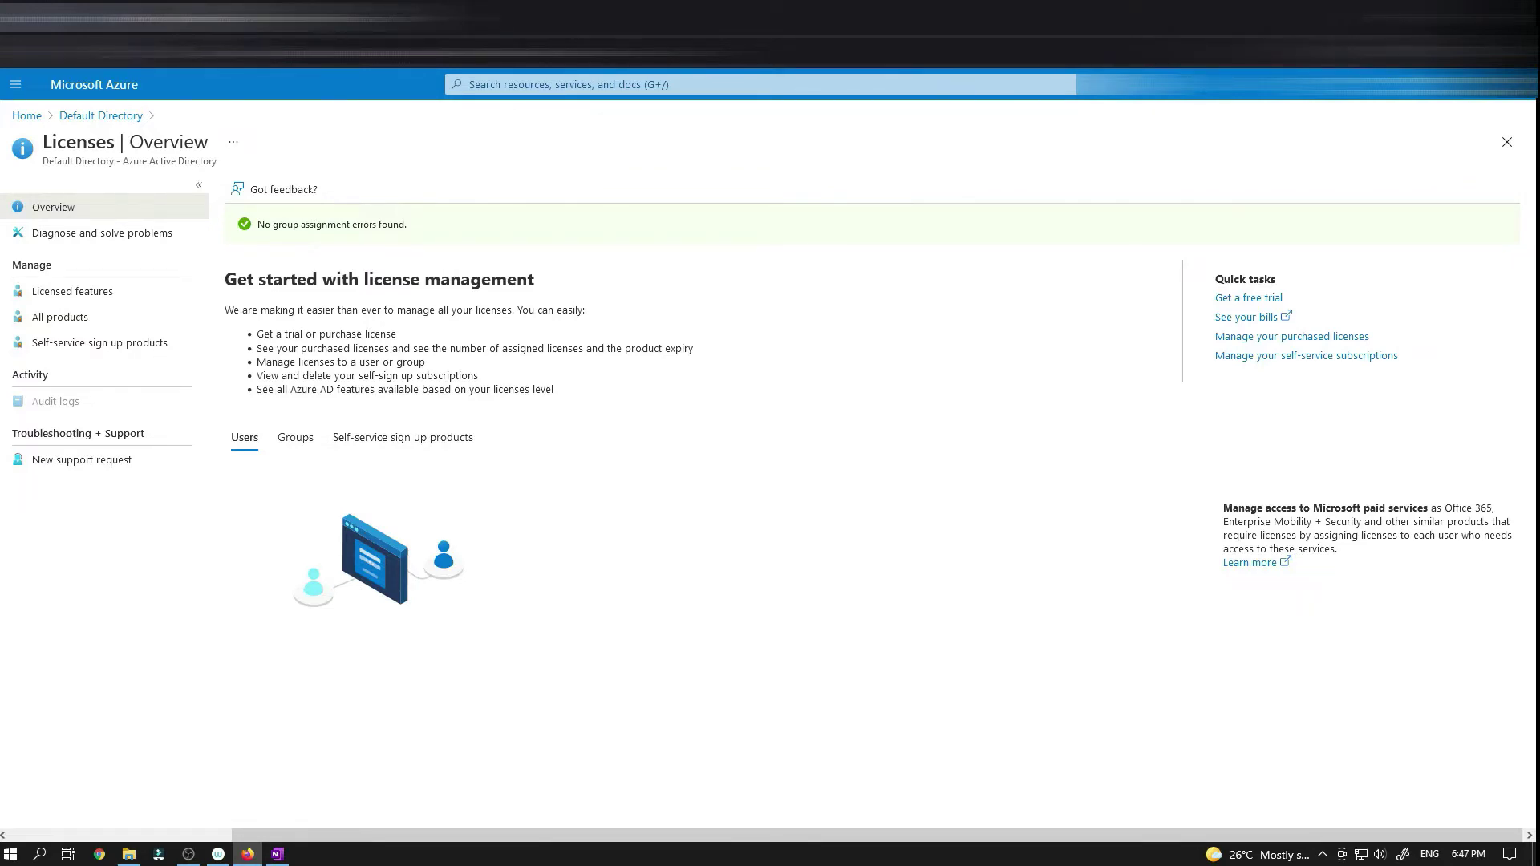
# - Return to the Lab 01 manual on GitHub and highlight the "Clean up resources" heading of Task 5
pyautogui.hotkey('ctrl', 'Tab')
pyautogui.scroll(-6, 321, 334)
pyautogui.scroll(-15, 321, 334)
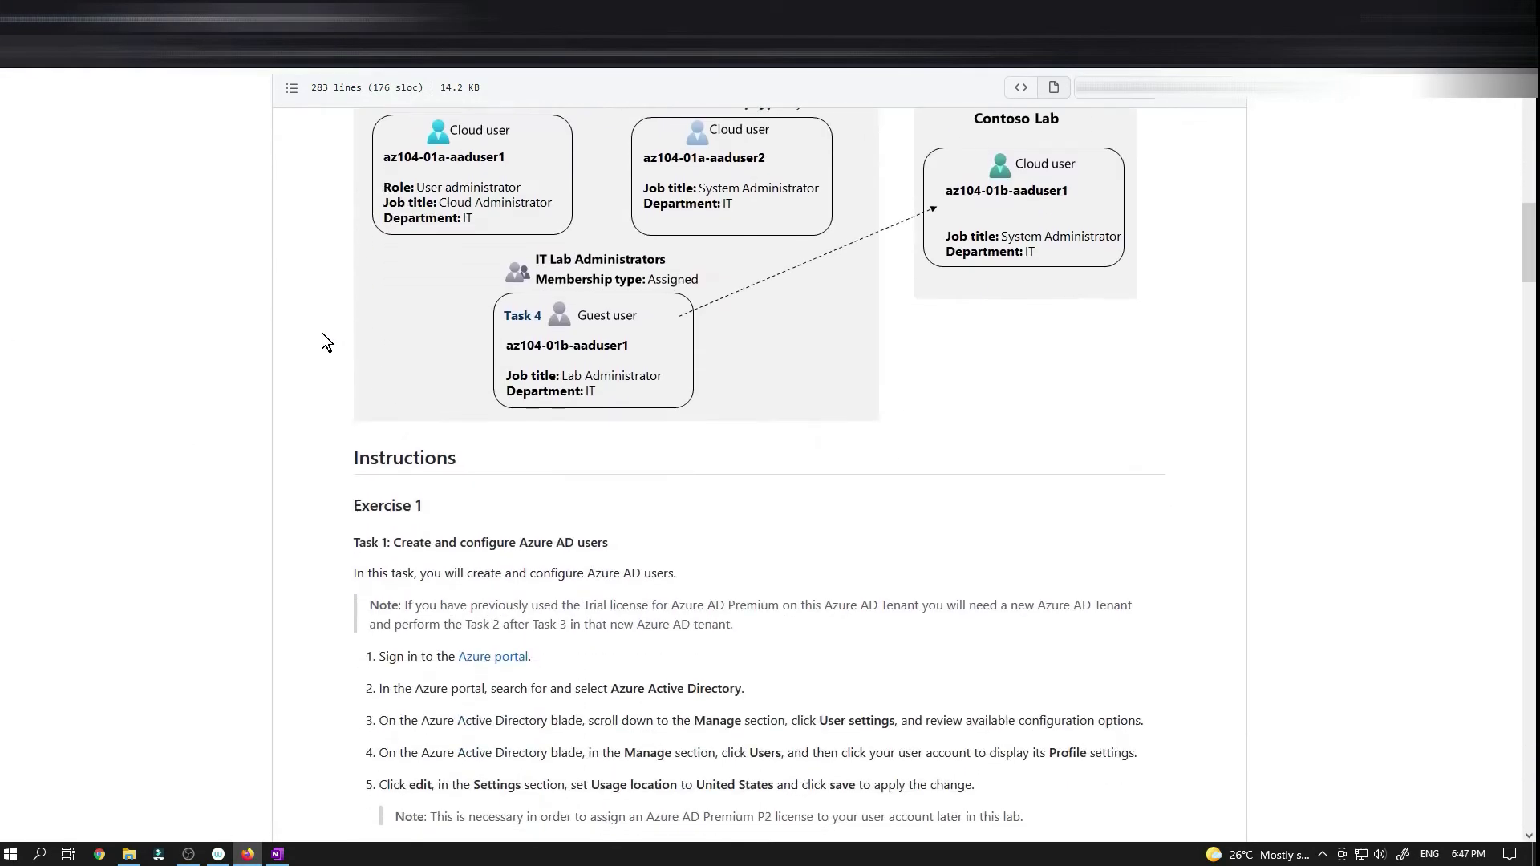
pyautogui.scroll(-20, 325, 331)
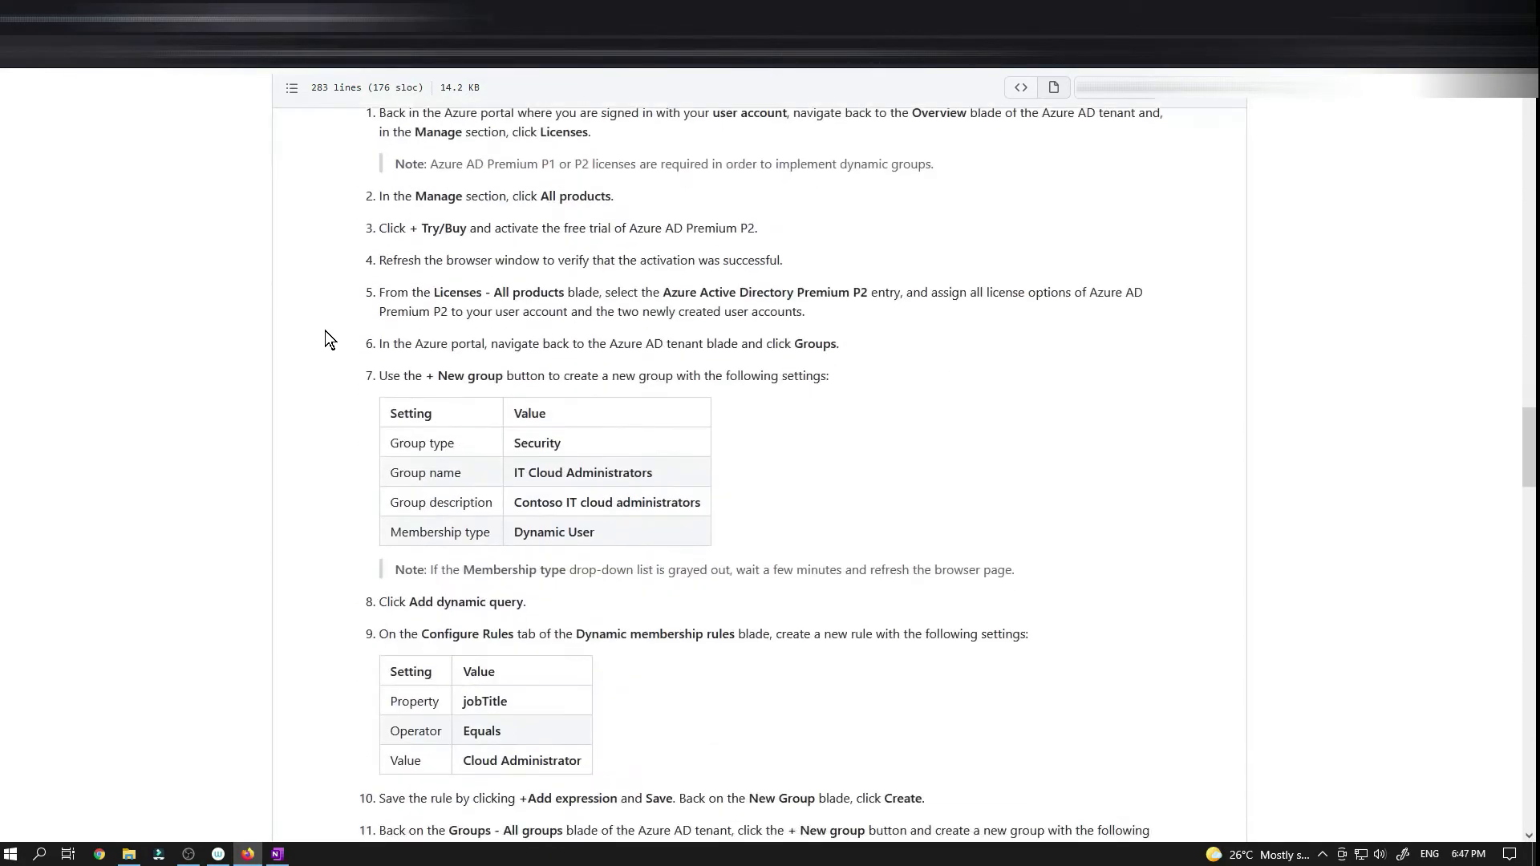
pyautogui.scroll(-15, 326, 330)
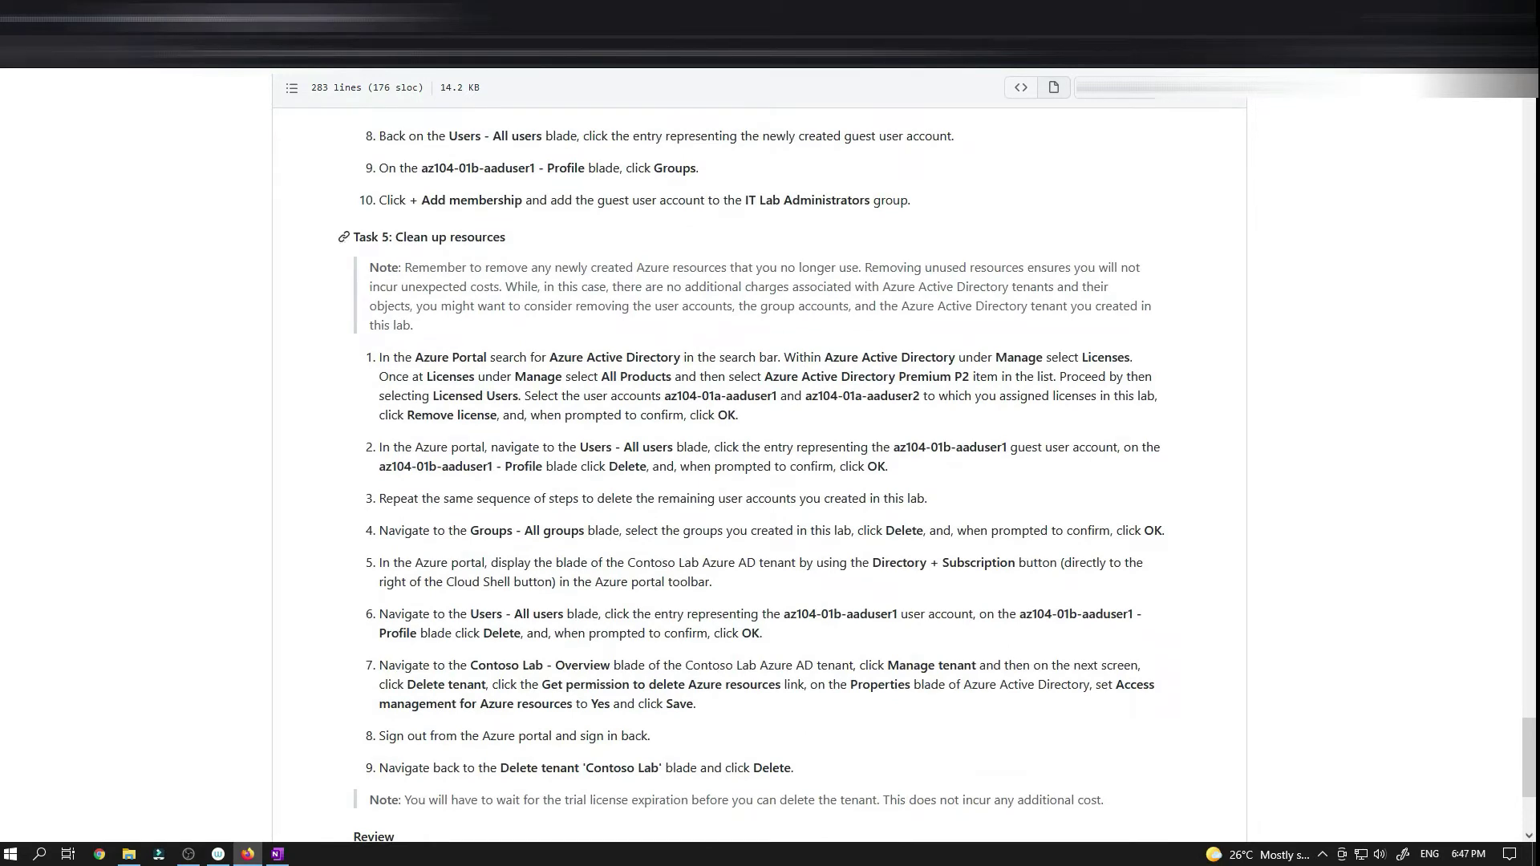
pyautogui.moveTo(390, 236); pyautogui.dragTo(508, 243)
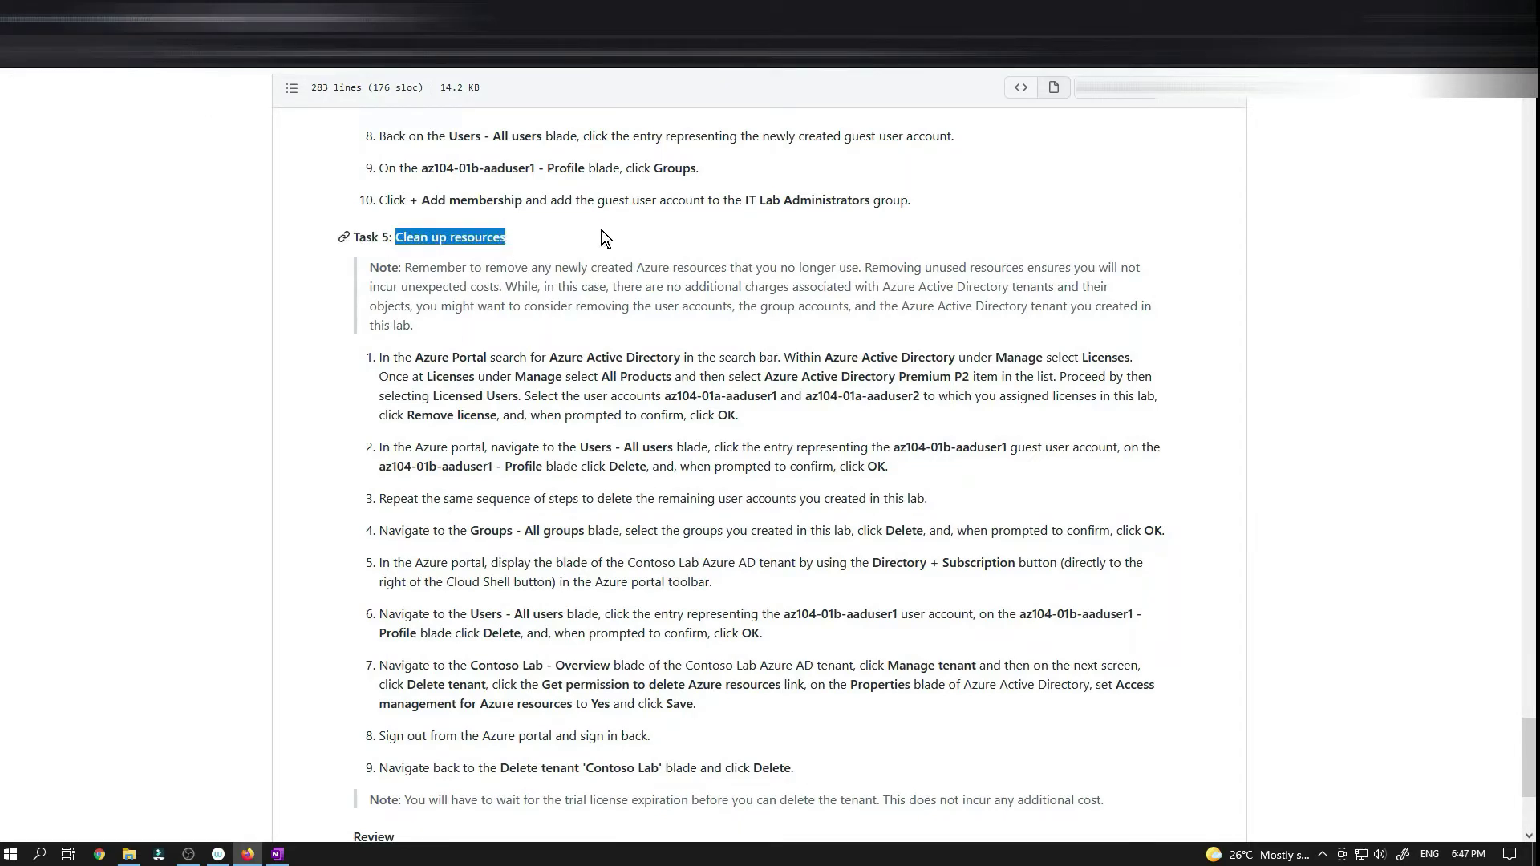
# - View the Labs folder of the AZ-104-MicrosoftAzureAdministrator repository, and reopen LAB_01-Manage_Azure_AD_Identities.md from it
pyautogui.scroll(7, 600, 229)
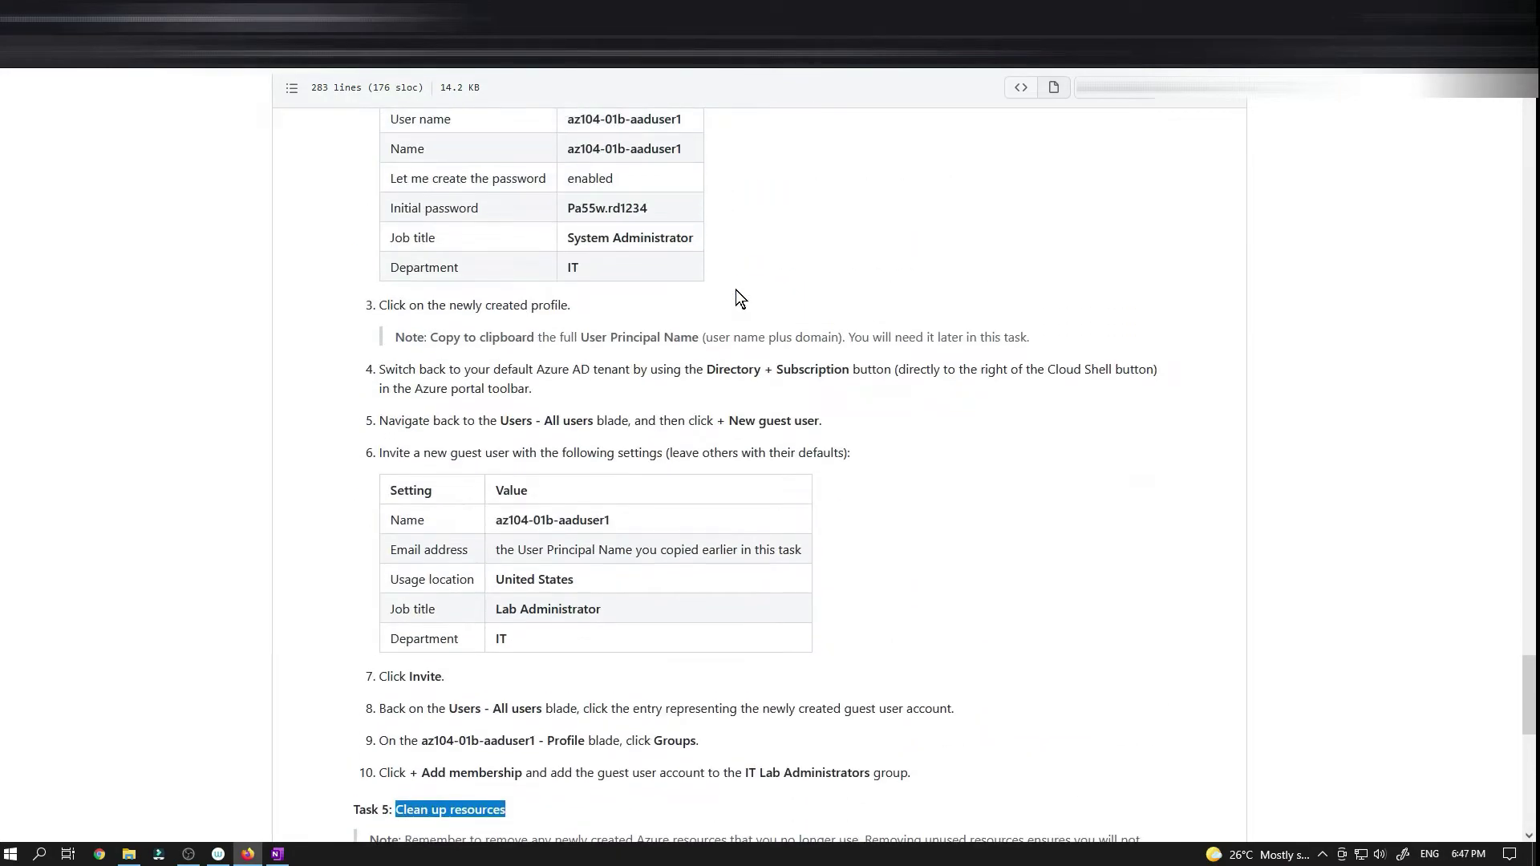
pyautogui.scroll(20, 736, 291)
pyautogui.scroll(20, 739, 299)
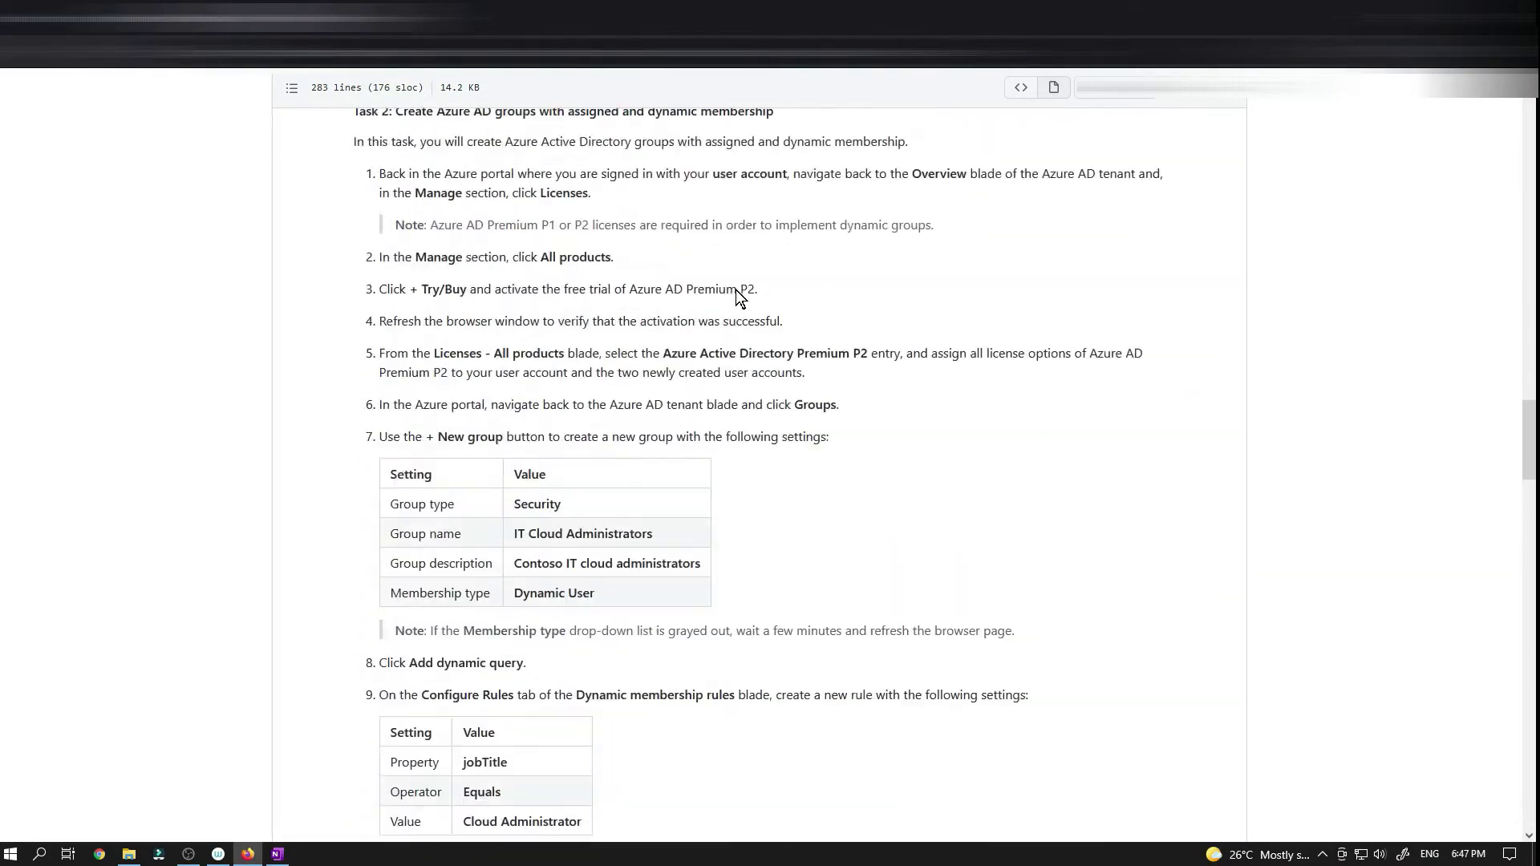
pyautogui.scroll(5, 739, 298)
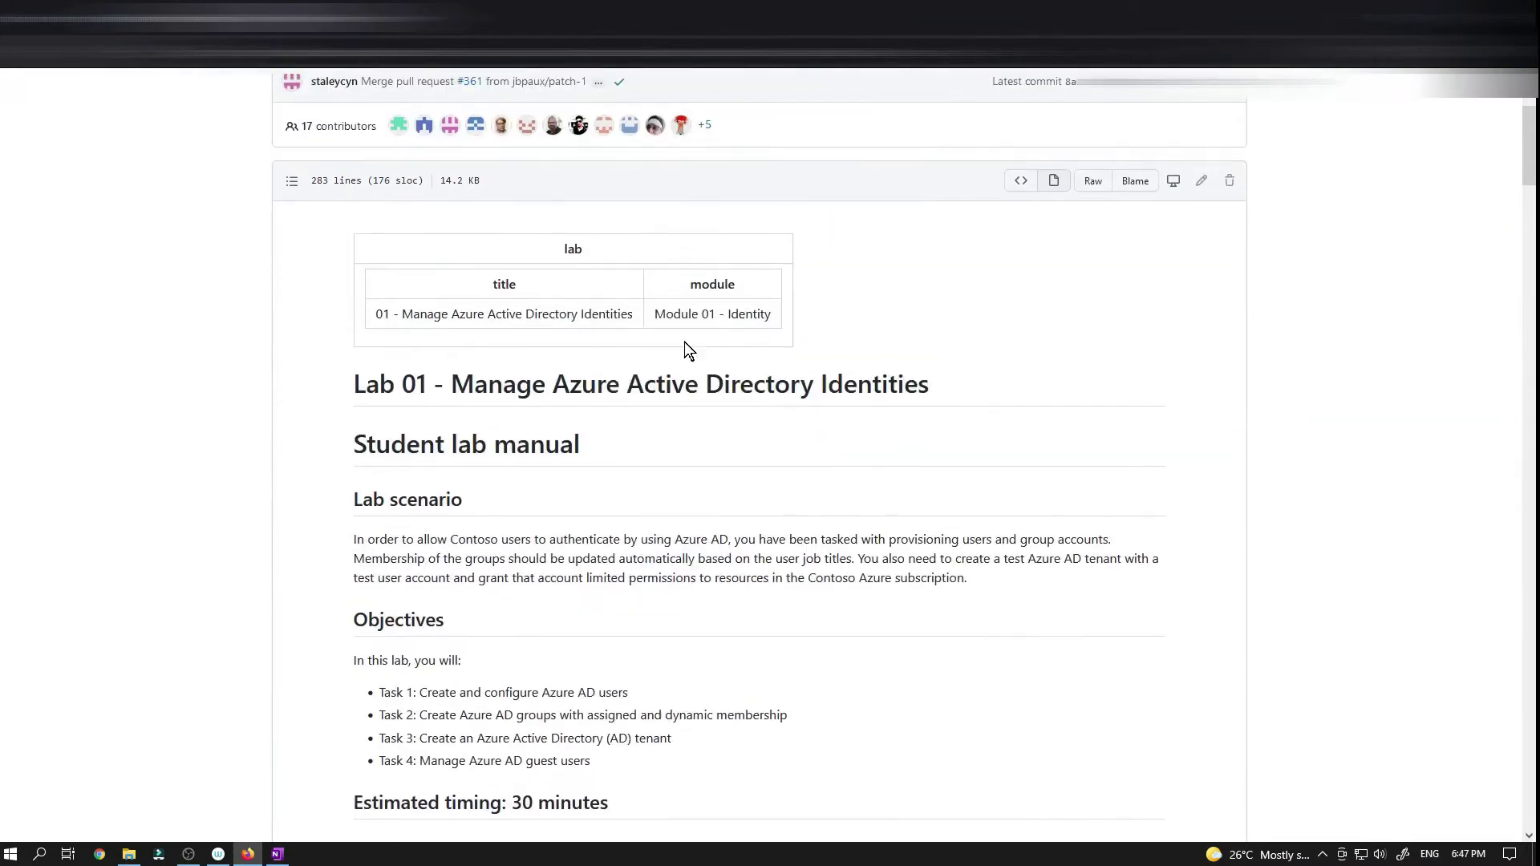
pyautogui.scroll(3, 514, 289)
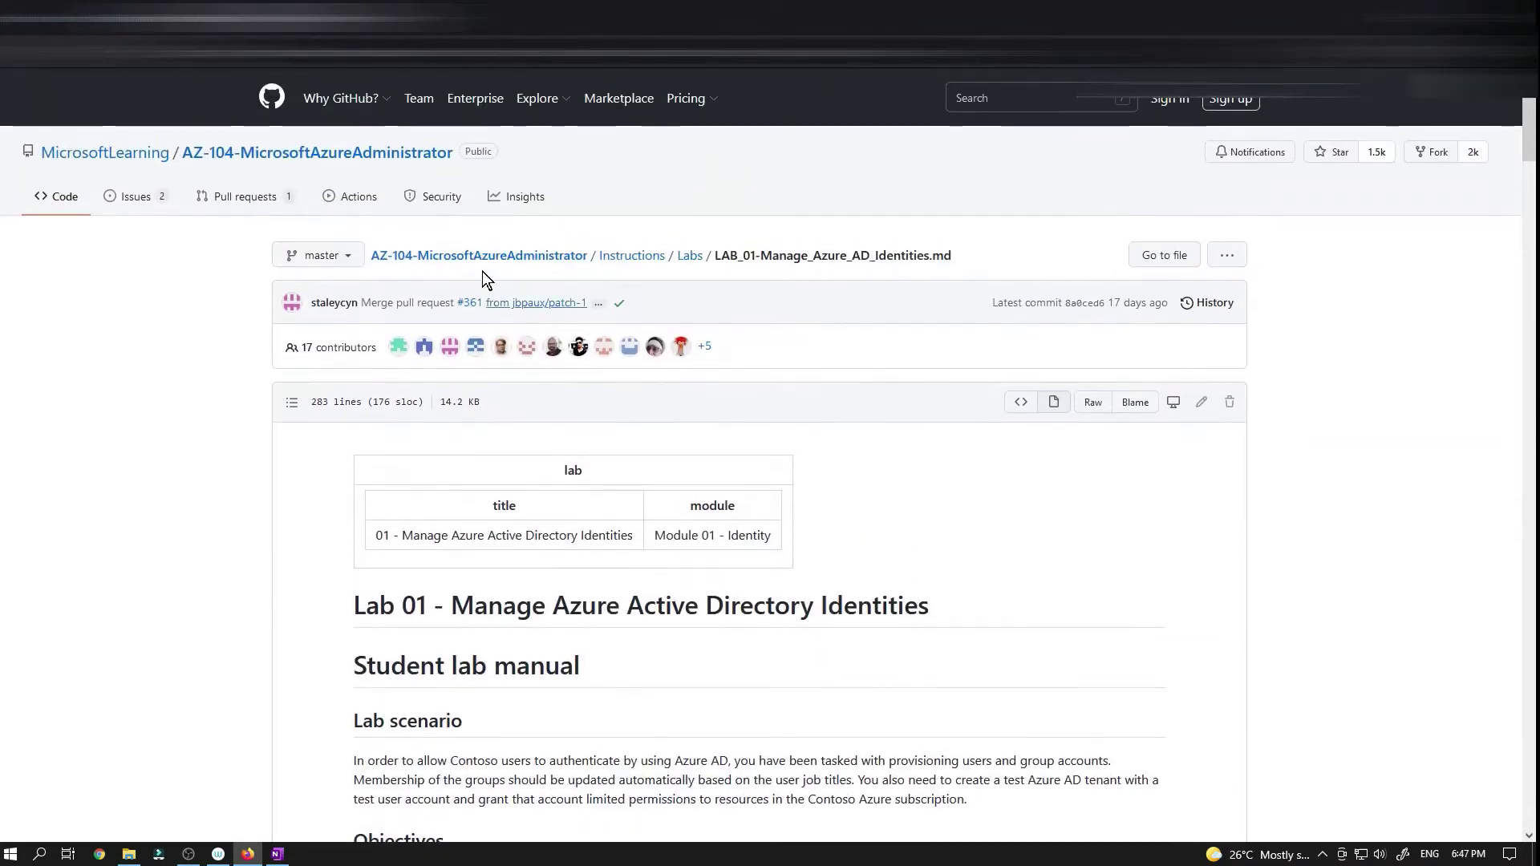
pyautogui.click(694, 263)
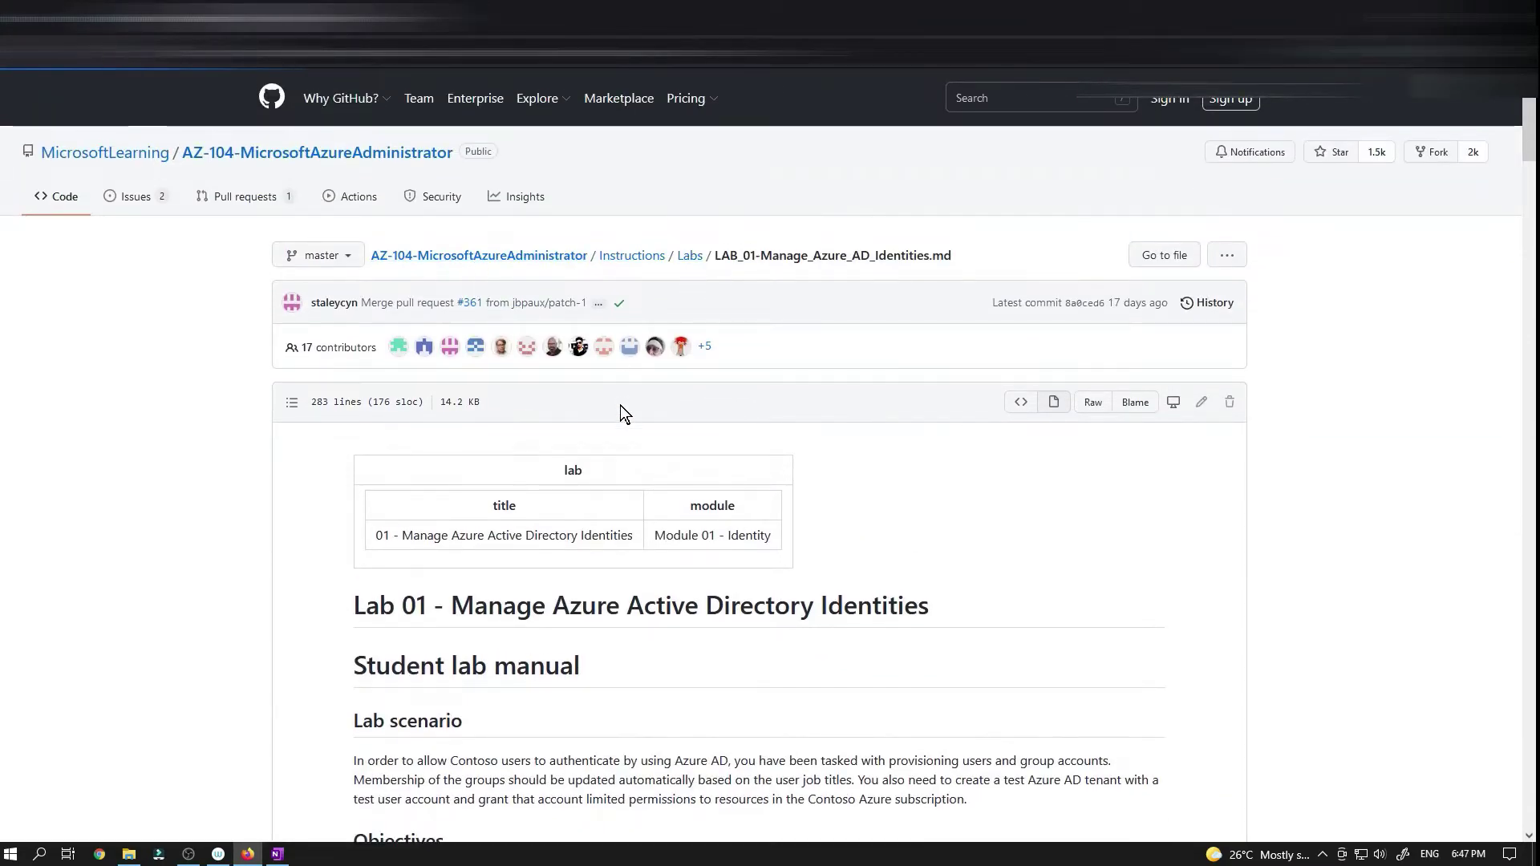
pyautogui.scroll(-2, 193, 458)
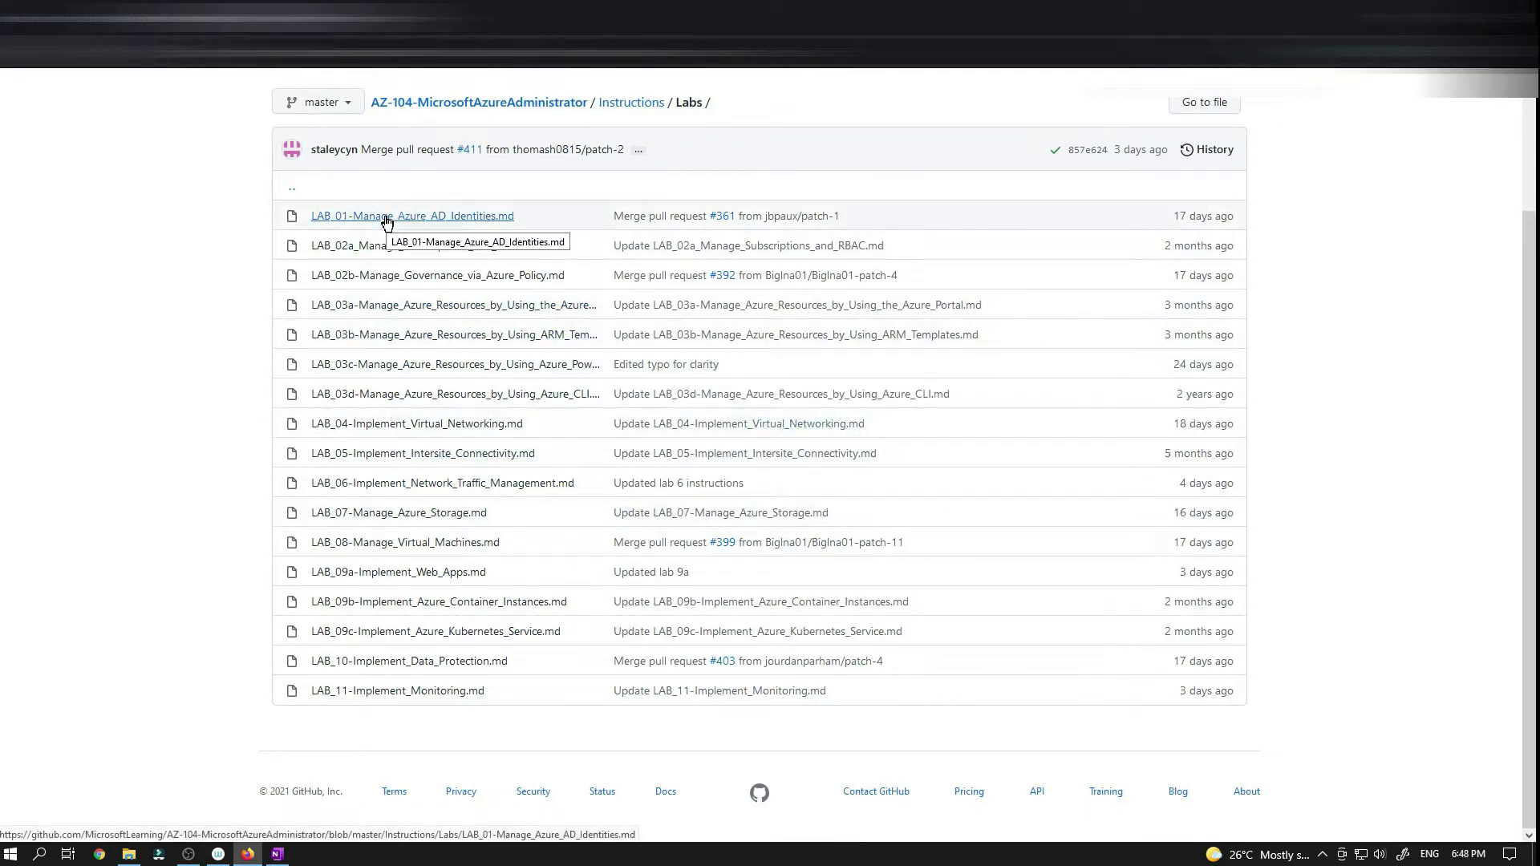
pyautogui.click(386, 220)
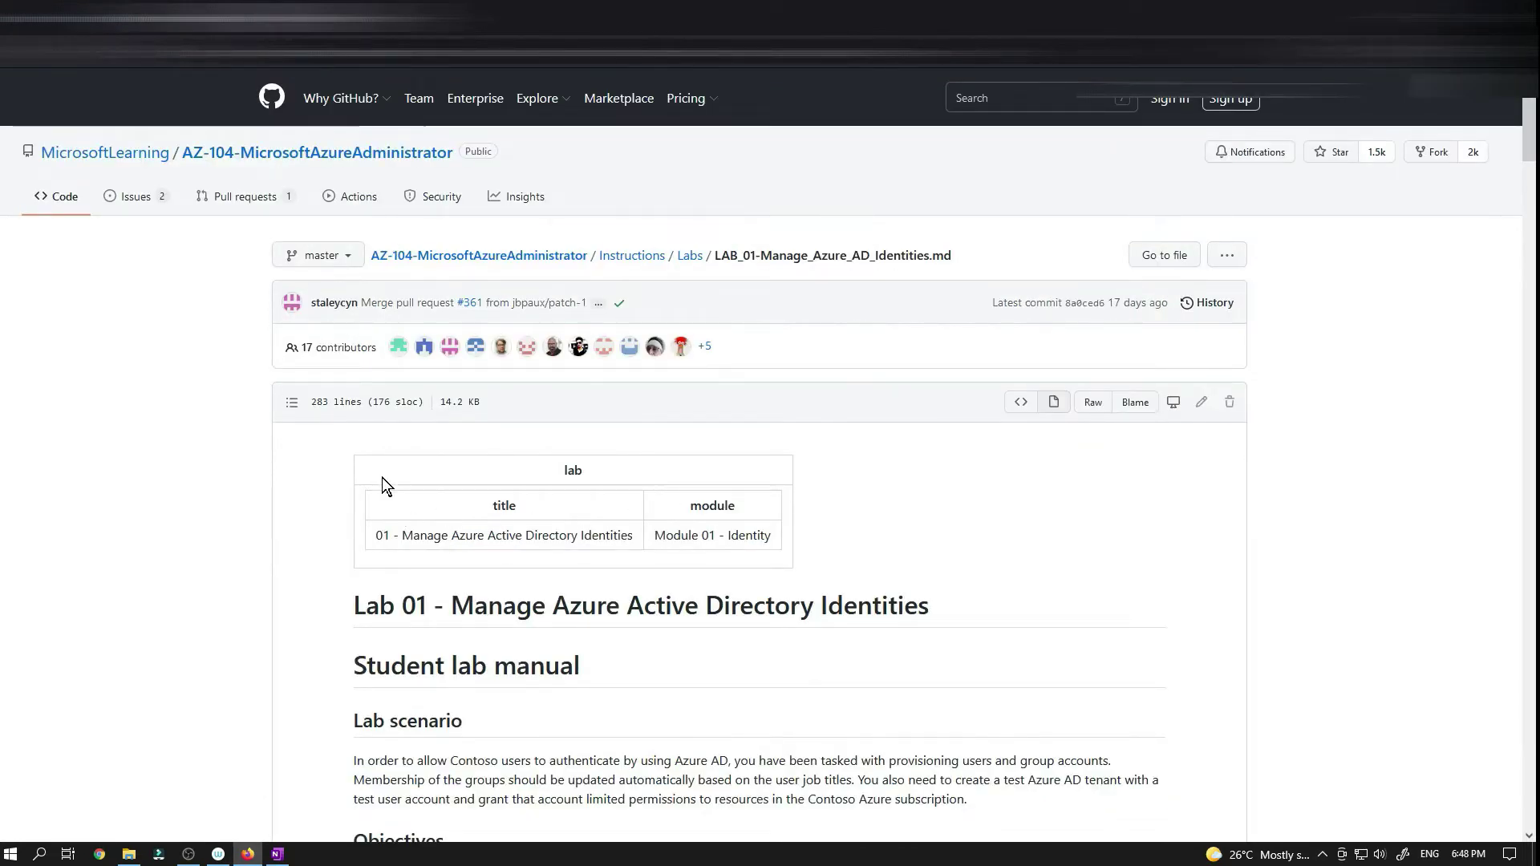
# - Examine the objectives and Task 1 instructions in the Lab 01 manual, and switch back to the Azure Labs notes in OneNote
pyautogui.scroll(-1, 268, 451)
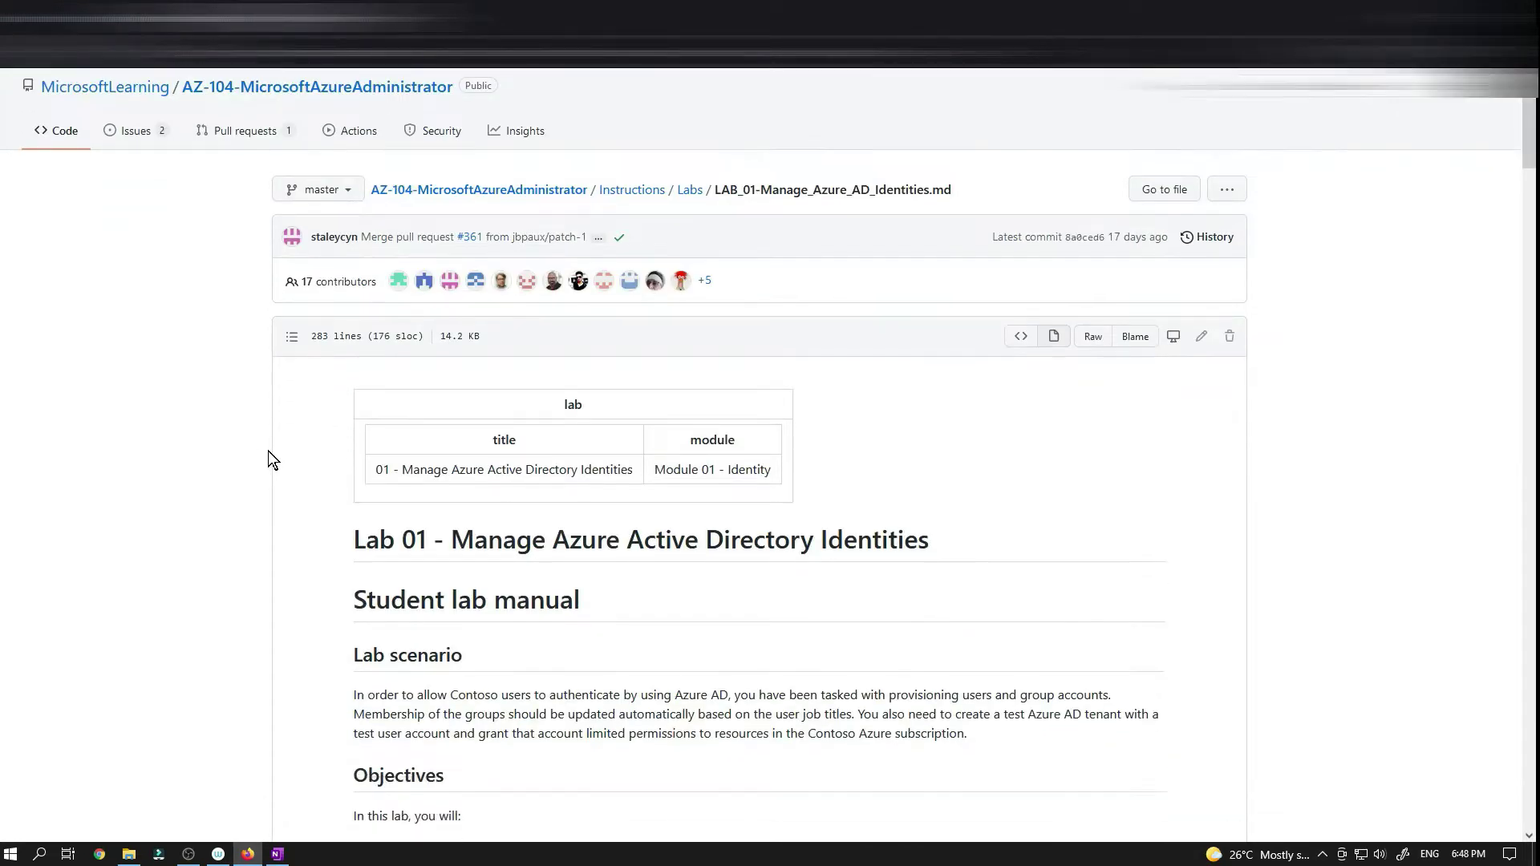
pyautogui.scroll(-1, 269, 452)
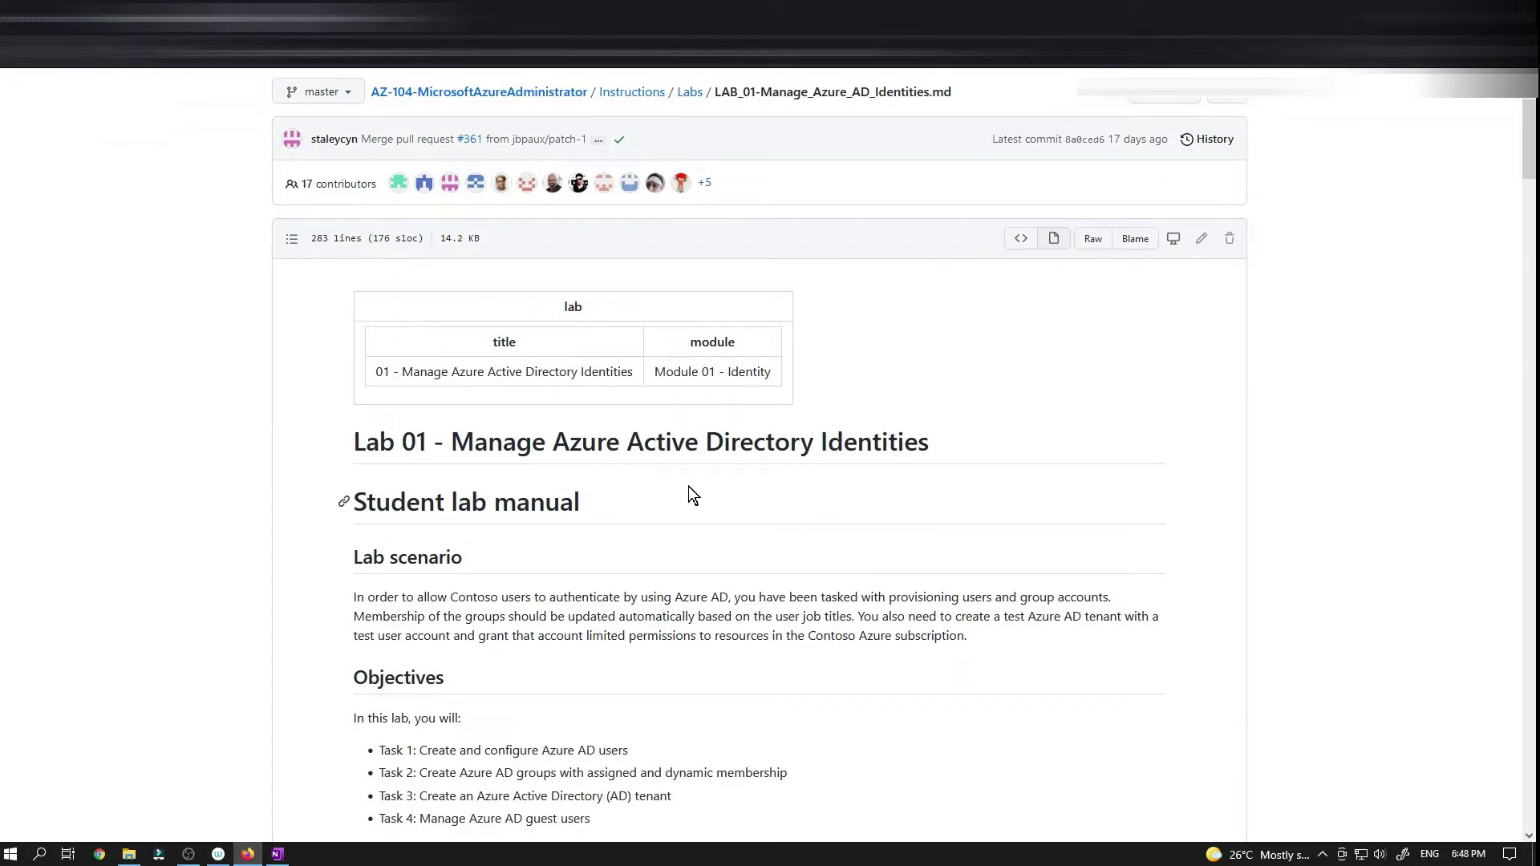
pyautogui.scroll(-15, 688, 486)
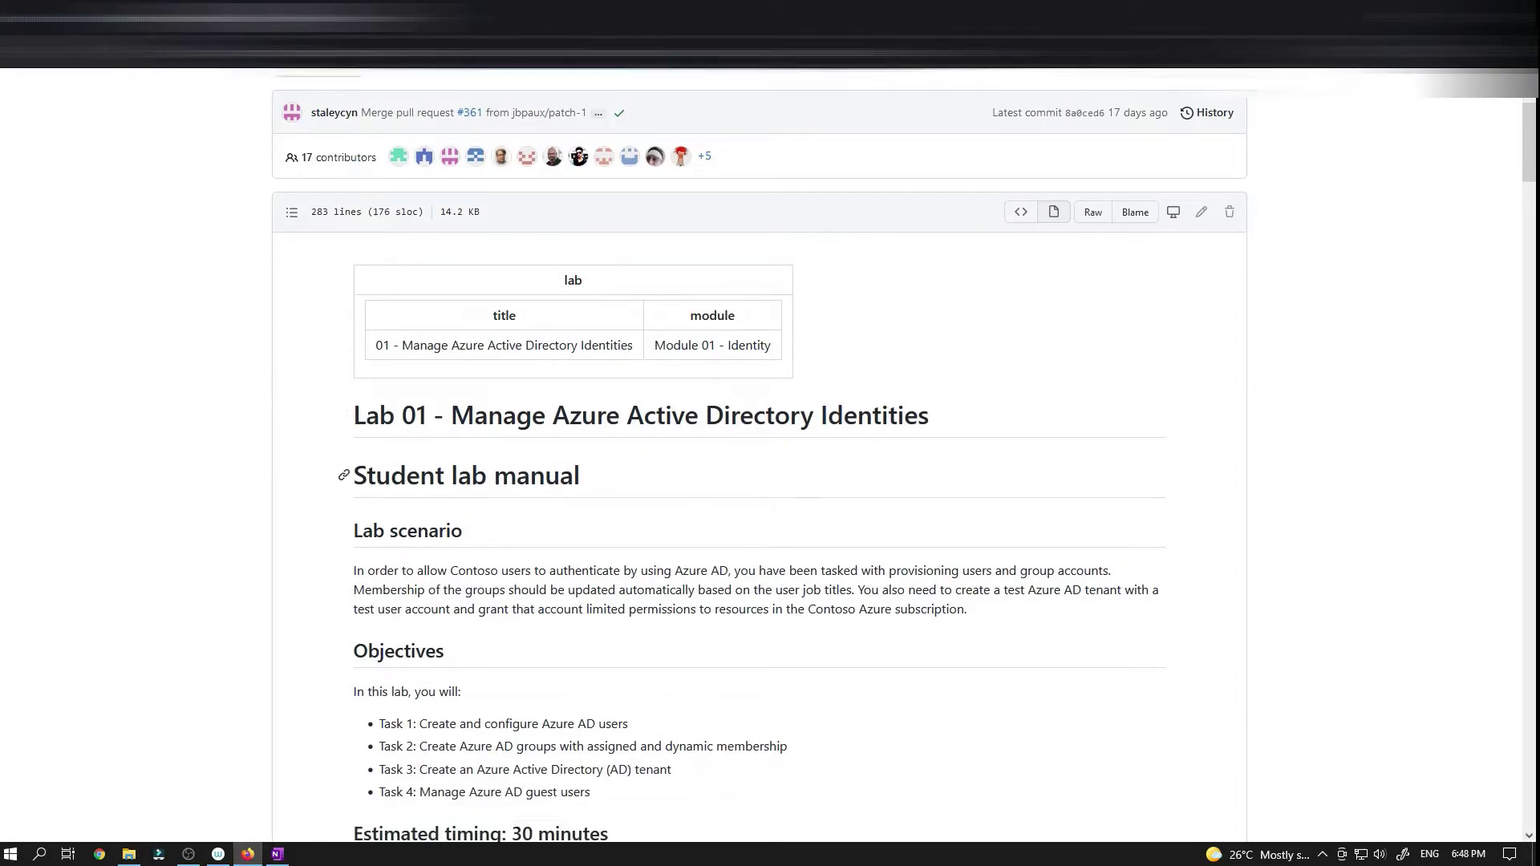
pyautogui.scroll(-5, 370, 465)
pyautogui.scroll(20, 370, 465)
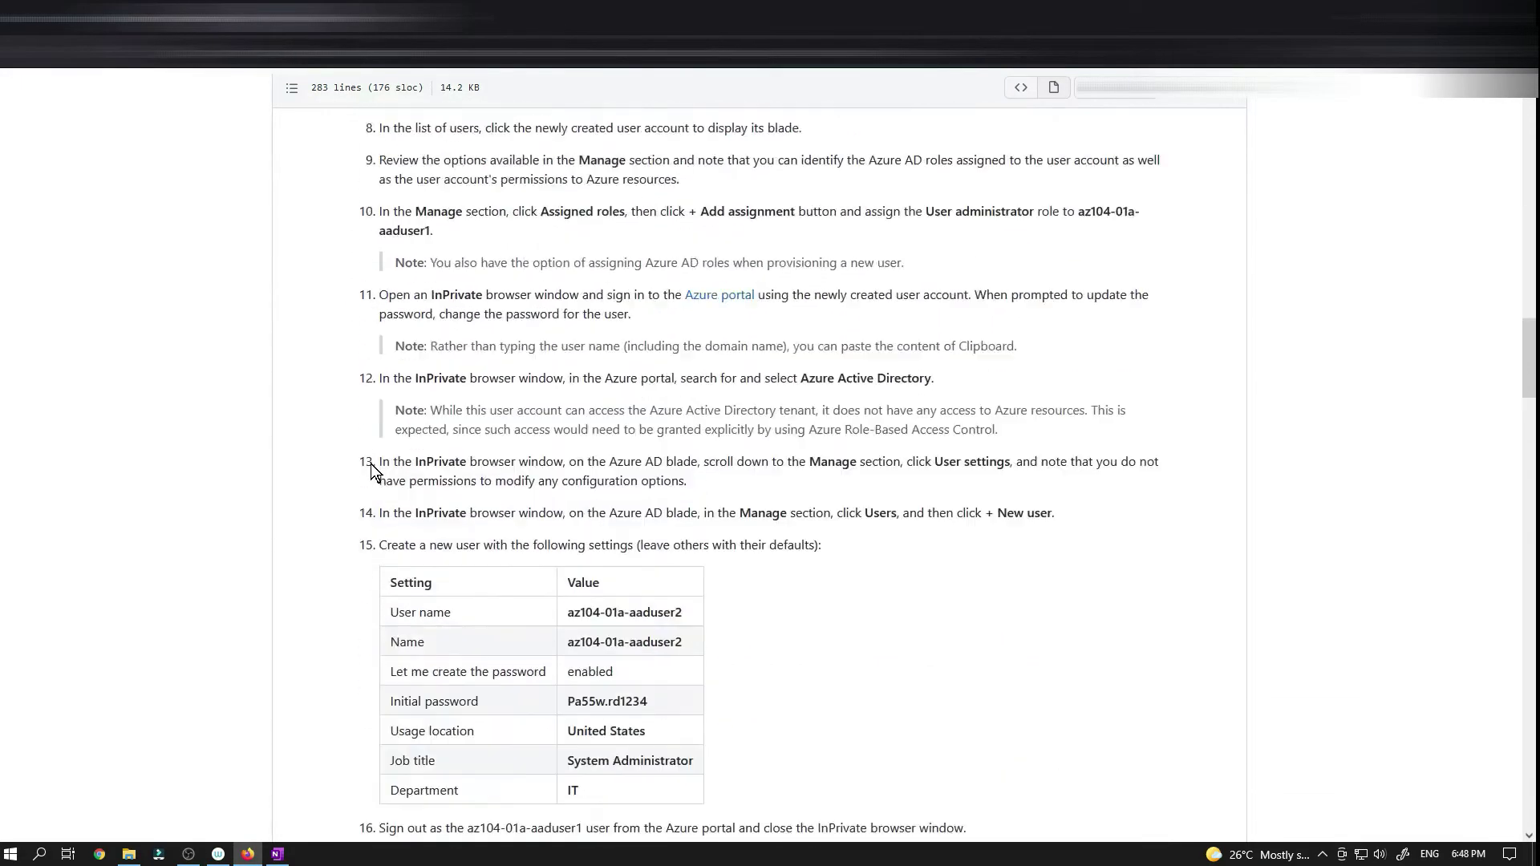
pyautogui.scroll(5, 370, 470)
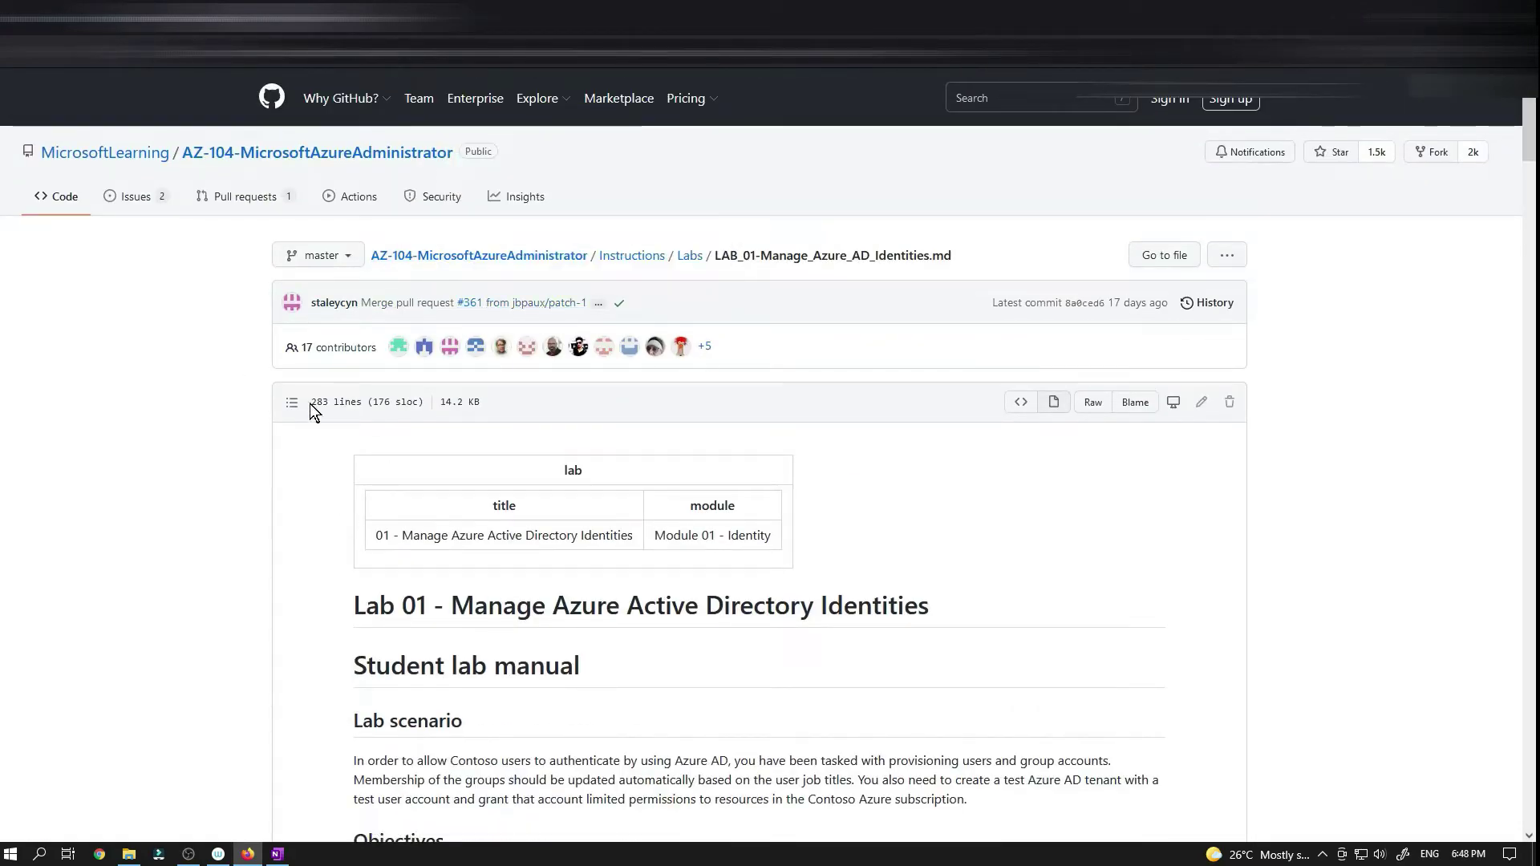
pyautogui.scroll(-3, 114, 604)
pyautogui.scroll(-2, 115, 600)
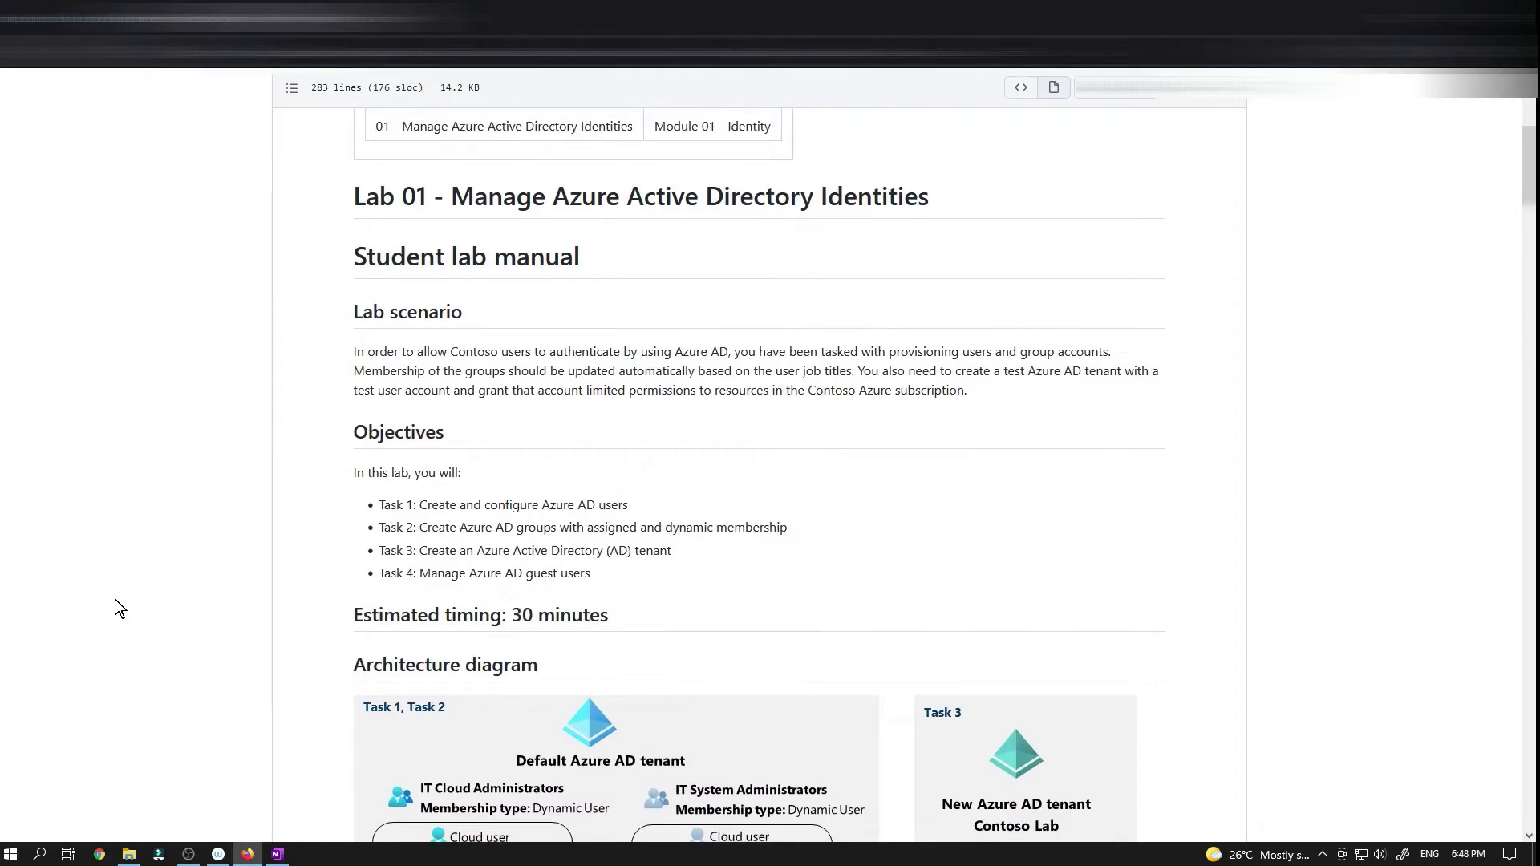
pyautogui.scroll(-4, 114, 600)
pyautogui.scroll(-20, 117, 599)
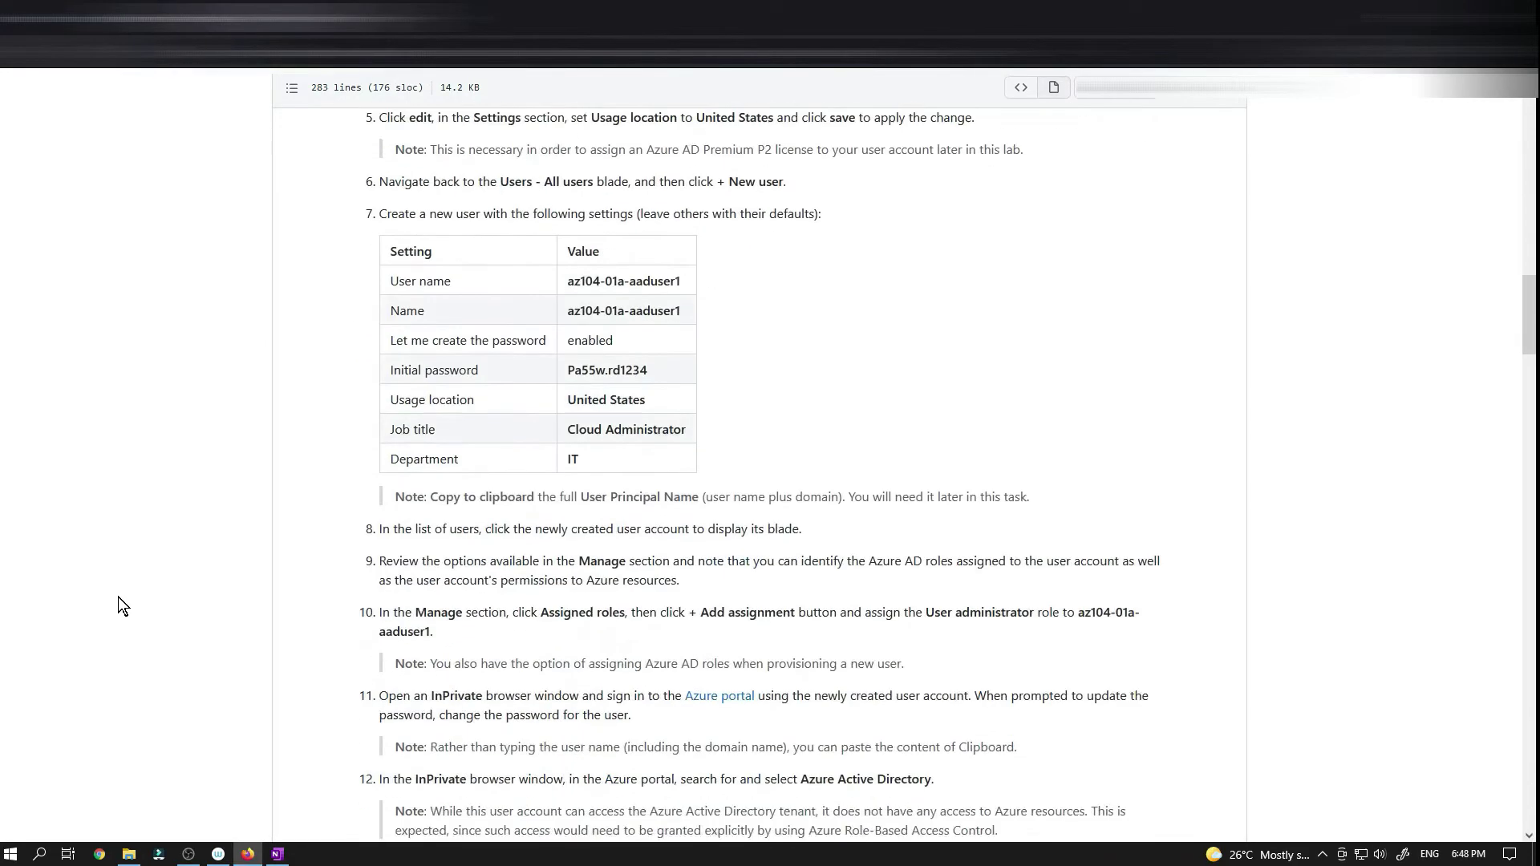
pyautogui.scroll(10, 118, 599)
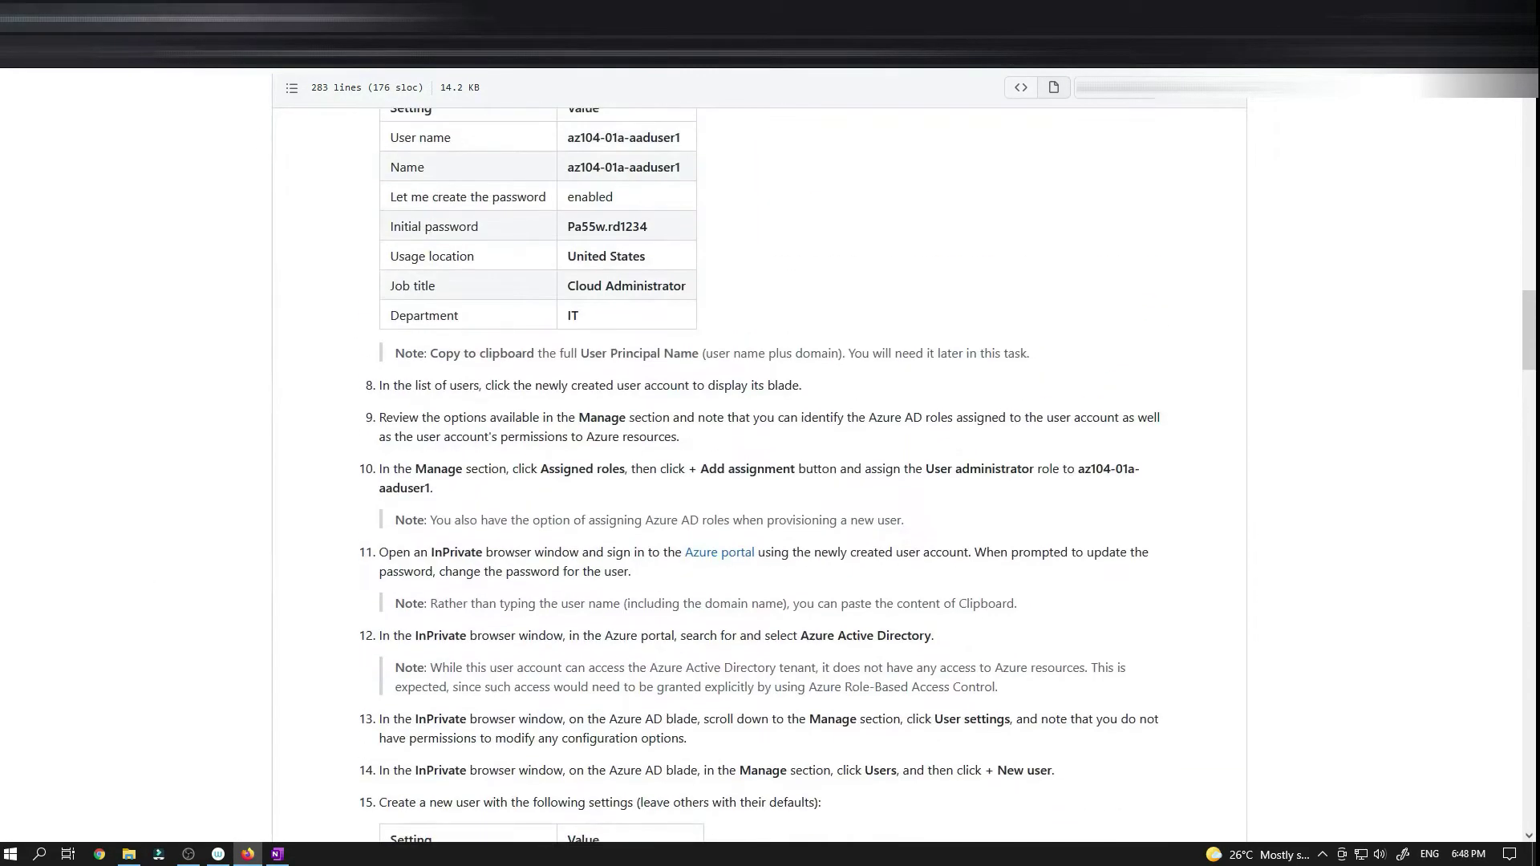
pyautogui.hotkey('ctrl', 'Tab')
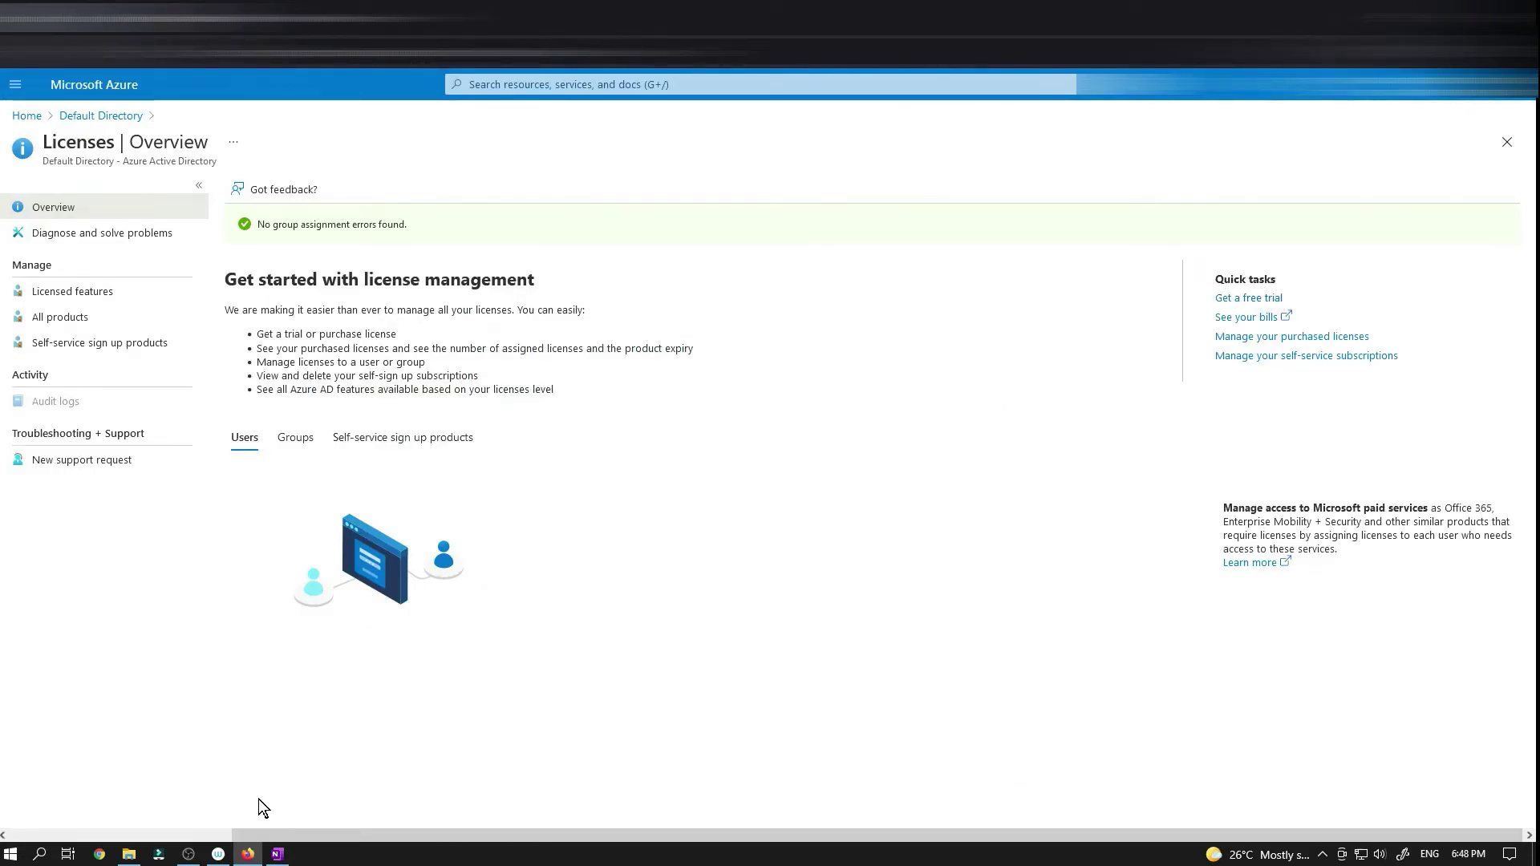
pyautogui.click(277, 854)
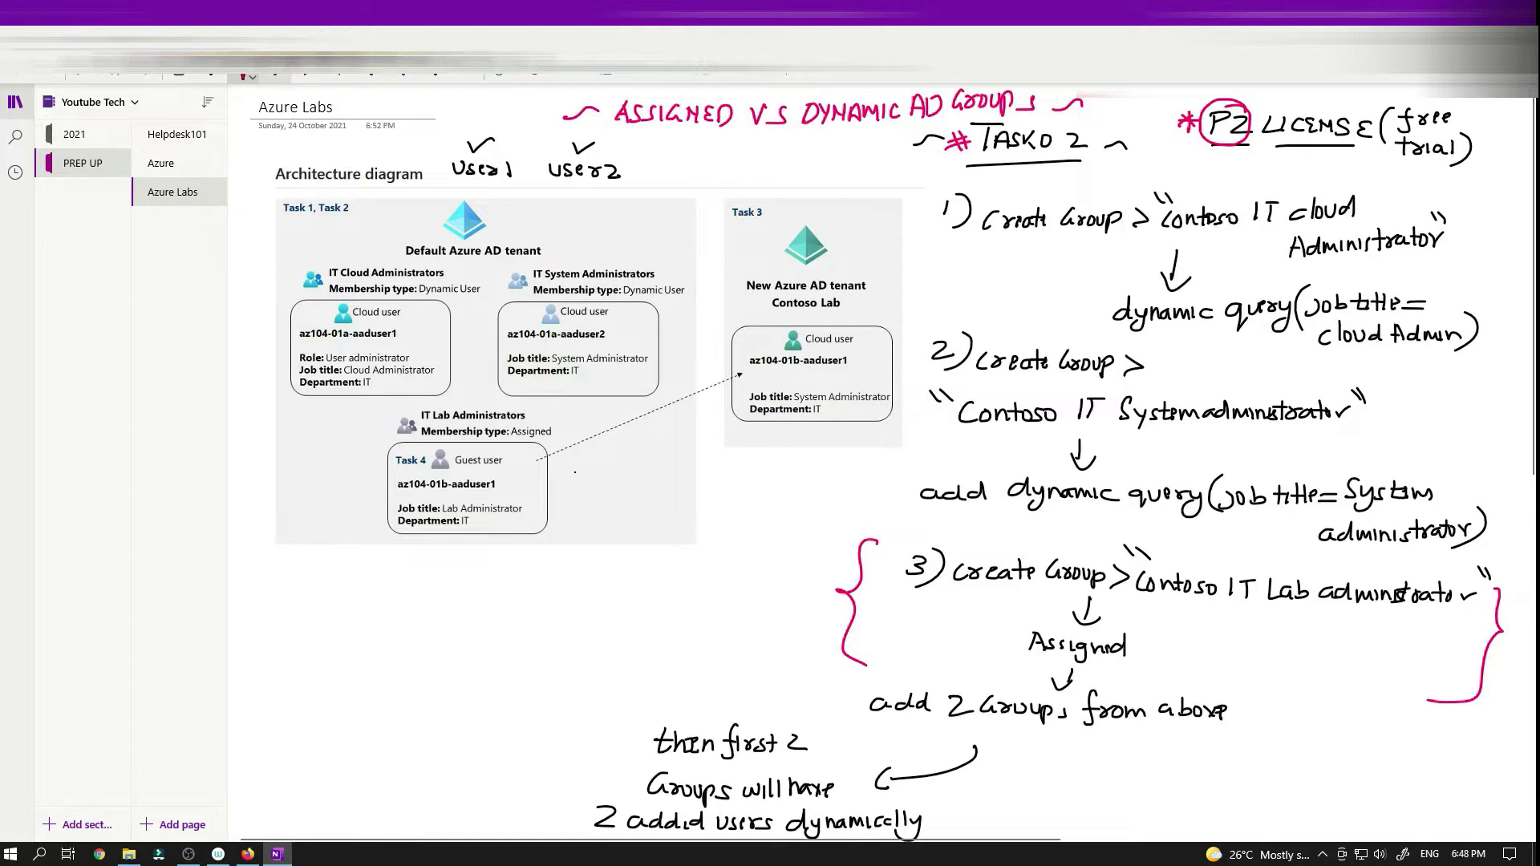
# - With a green pen, circle the numbers 1 and 2 of the Task 02 notes and underline "Group" in item 1
pyautogui.click(275, 71)
pyautogui.moveTo(914, 201); pyautogui.dragTo(962, 186)
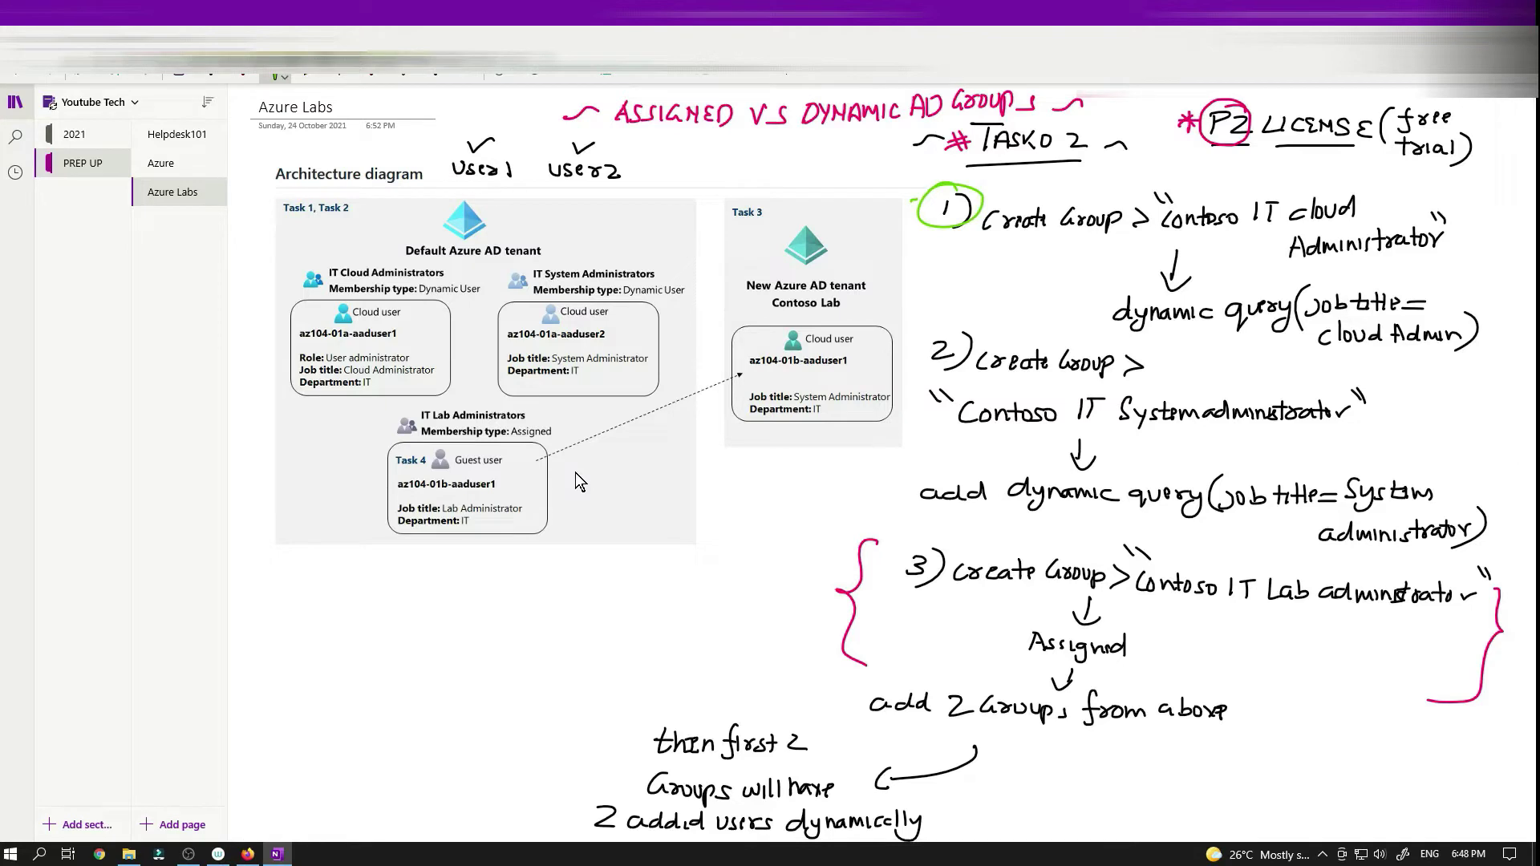
pyautogui.moveTo(1063, 233); pyautogui.dragTo(1116, 230)
pyautogui.moveTo(954, 320)
pyautogui.mouseDown()
pyautogui.moveTo(930, 366)
pyautogui.moveTo(967, 325)
pyautogui.mouseUp()
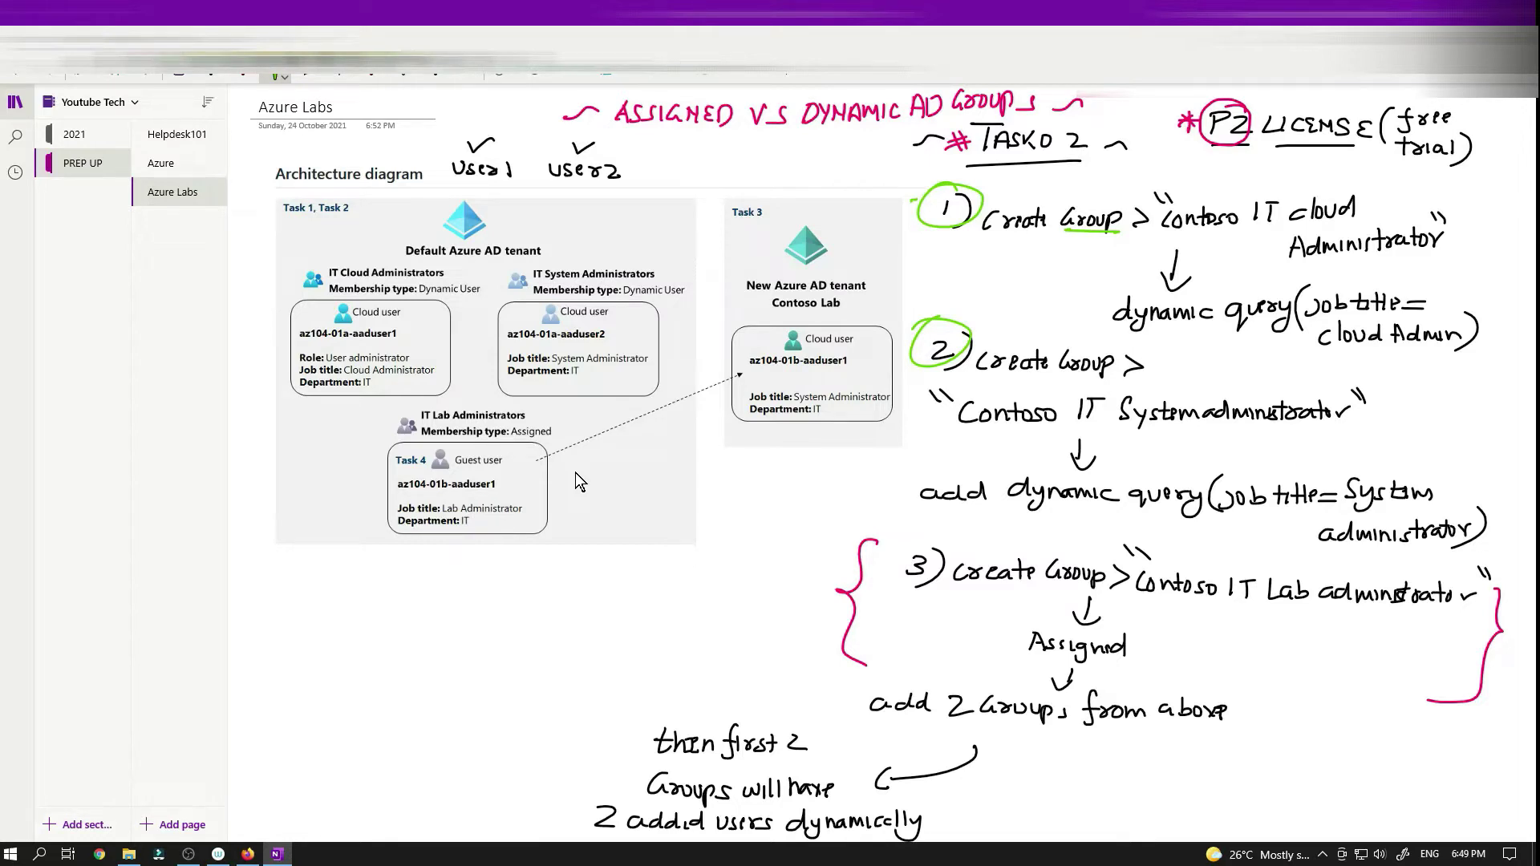
# - Mark "Assigned" under item 3 with a green asterisk and underline "2 Groups" and "from above"
pyautogui.moveTo(1005, 625)
pyautogui.mouseDown()
pyautogui.moveTo(998, 659)
pyautogui.moveTo(1008, 645)
pyautogui.mouseUp()
pyautogui.moveTo(1006, 631); pyautogui.dragTo(993, 649)
pyautogui.moveTo(961, 722); pyautogui.dragTo(1184, 726)
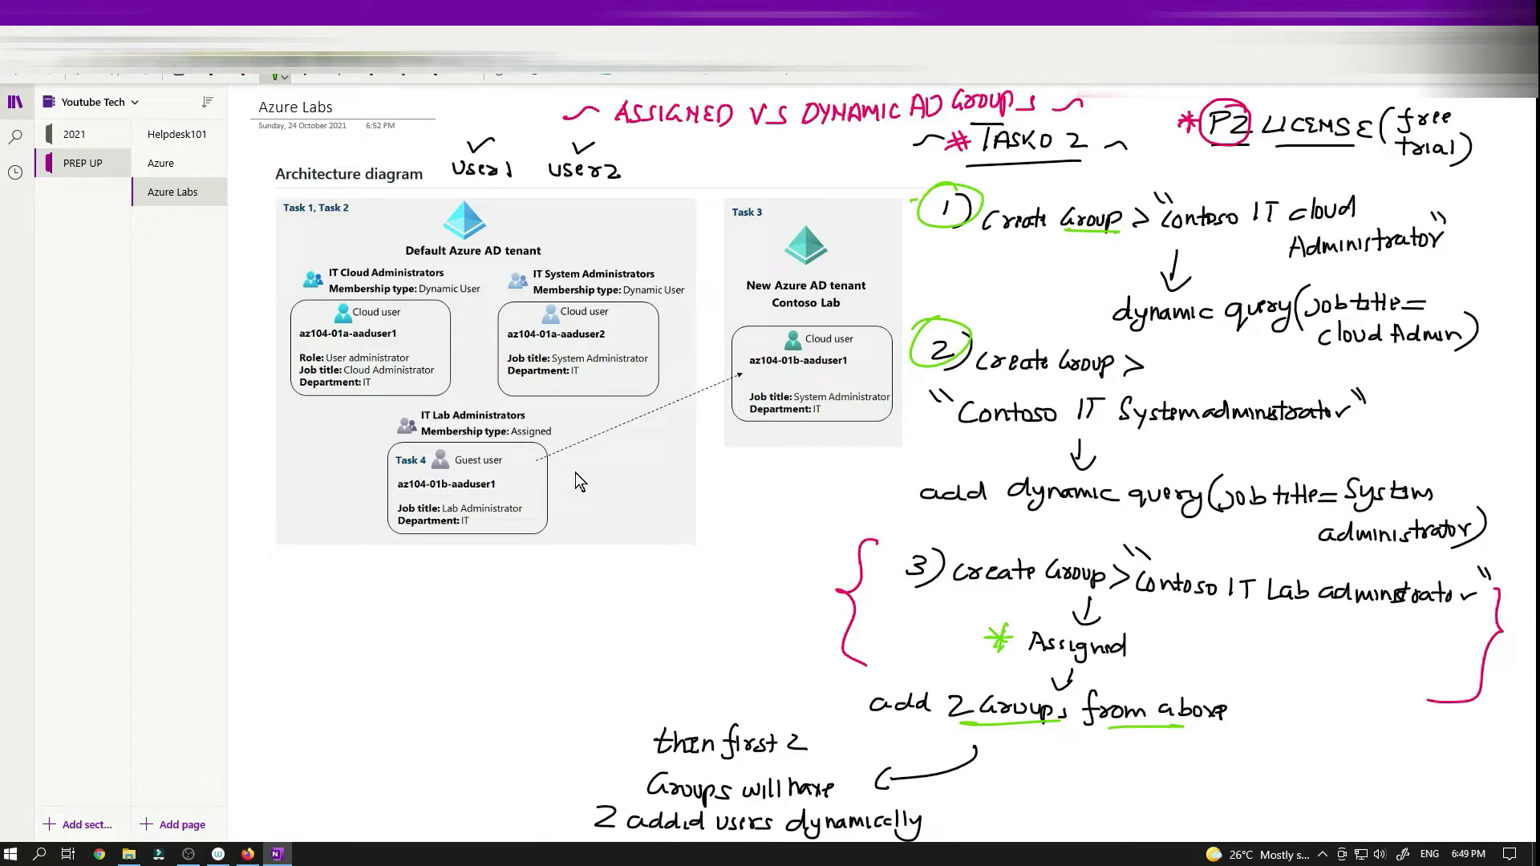
# - Draw green arrows from circled items 2 and 1 down to the assigned group in item 3
pyautogui.moveTo(914, 366)
pyautogui.mouseDown()
pyautogui.moveTo(851, 387)
pyautogui.moveTo(838, 535)
pyautogui.moveTo(902, 548)
pyautogui.mouseUp()
pyautogui.moveTo(880, 563); pyautogui.dragTo(905, 549)
pyautogui.moveTo(940, 236)
pyautogui.mouseDown()
pyautogui.moveTo(806, 329)
pyautogui.moveTo(907, 633)
pyautogui.moveTo(925, 637)
pyautogui.moveTo(887, 660)
pyautogui.mouseUp()
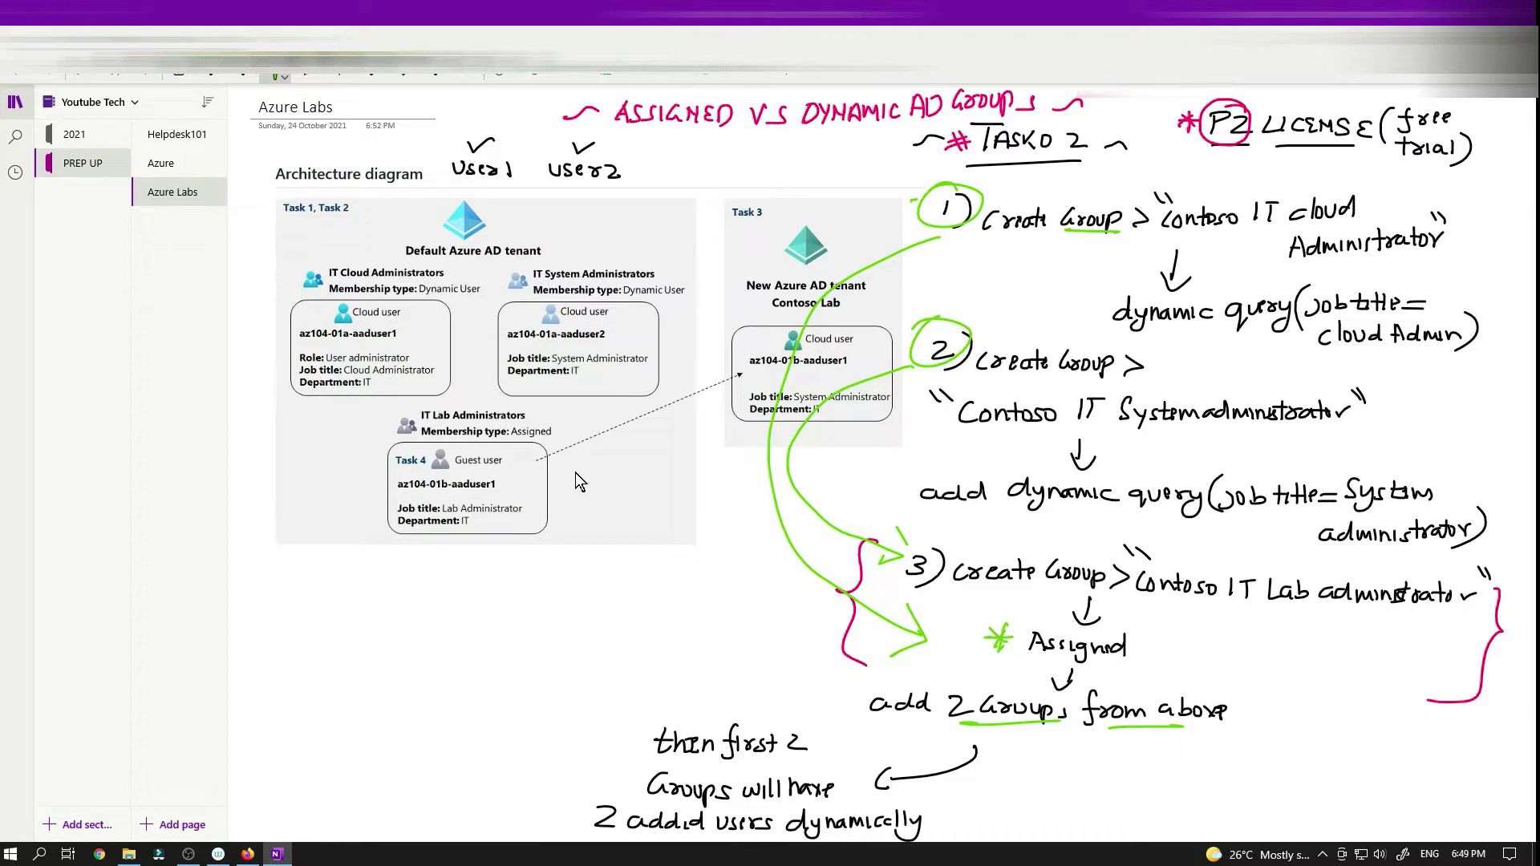
# - Underline "IT Lab administrator" in item 3 and bracket the note about the first two groups having dynamically added users
pyautogui.moveTo(1228, 608); pyautogui.dragTo(1452, 618)
pyautogui.moveTo(595, 762); pyautogui.dragTo(590, 822)
pyautogui.moveTo(946, 786); pyautogui.dragTo(947, 839)
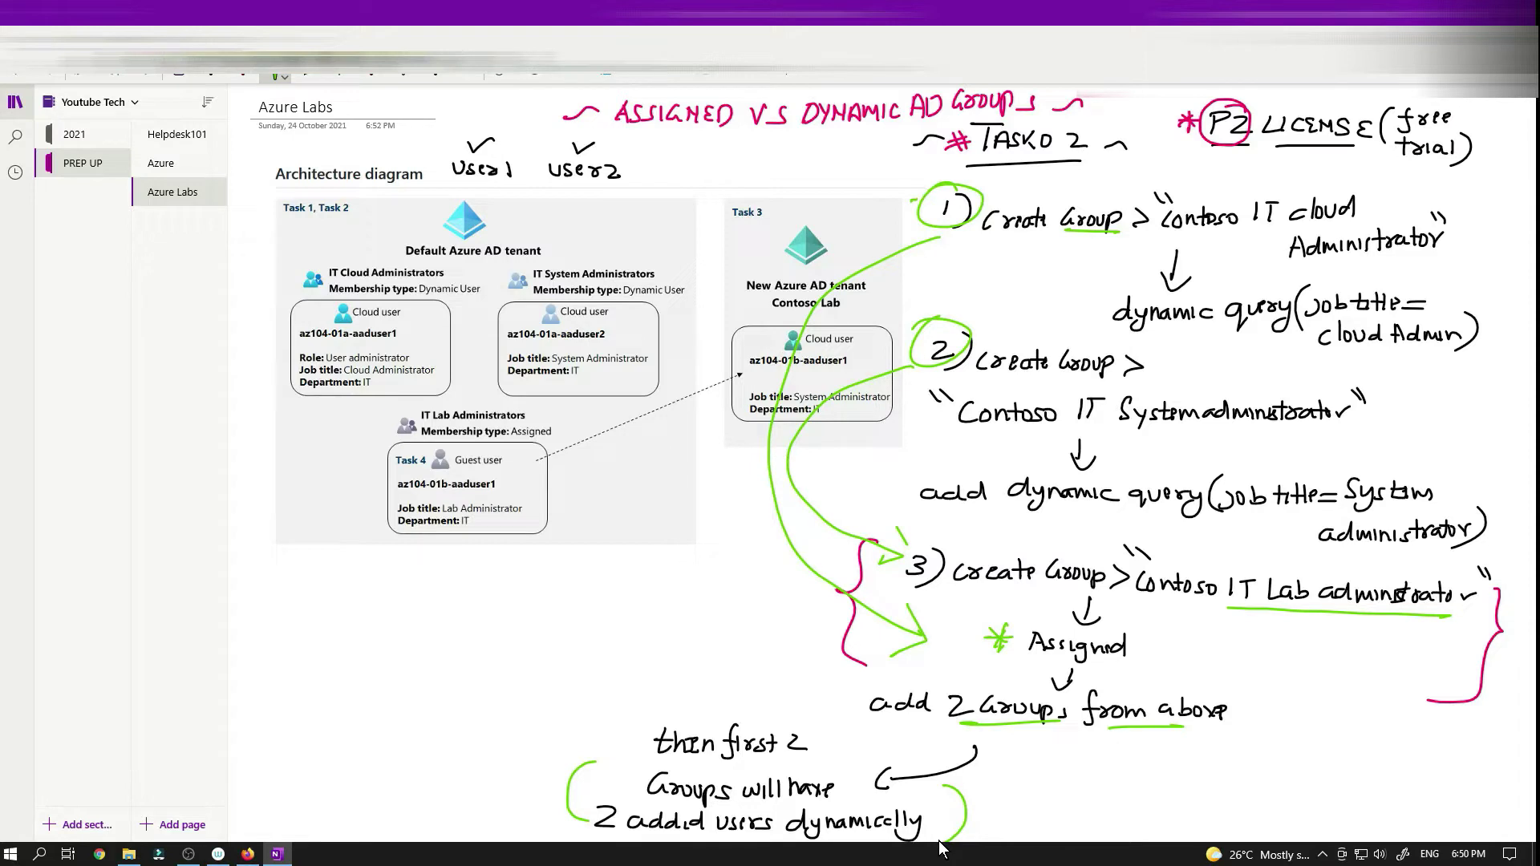
# - Circle az104-01a-aaduser1 and az104-01a-aaduser2 in the architecture diagram and underline their job titles, Cloud Administrator and System Administrator
pyautogui.moveTo(296, 342); pyautogui.dragTo(394, 342)
pyautogui.moveTo(501, 342); pyautogui.dragTo(616, 342)
pyautogui.moveTo(613, 321)
pyautogui.mouseDown()
pyautogui.moveTo(515, 317)
pyautogui.moveTo(562, 353)
pyautogui.moveTo(561, 317)
pyautogui.mouseUp()
pyautogui.moveTo(320, 307)
pyautogui.mouseDown()
pyautogui.moveTo(417, 337)
pyautogui.moveTo(382, 319)
pyautogui.mouseUp()
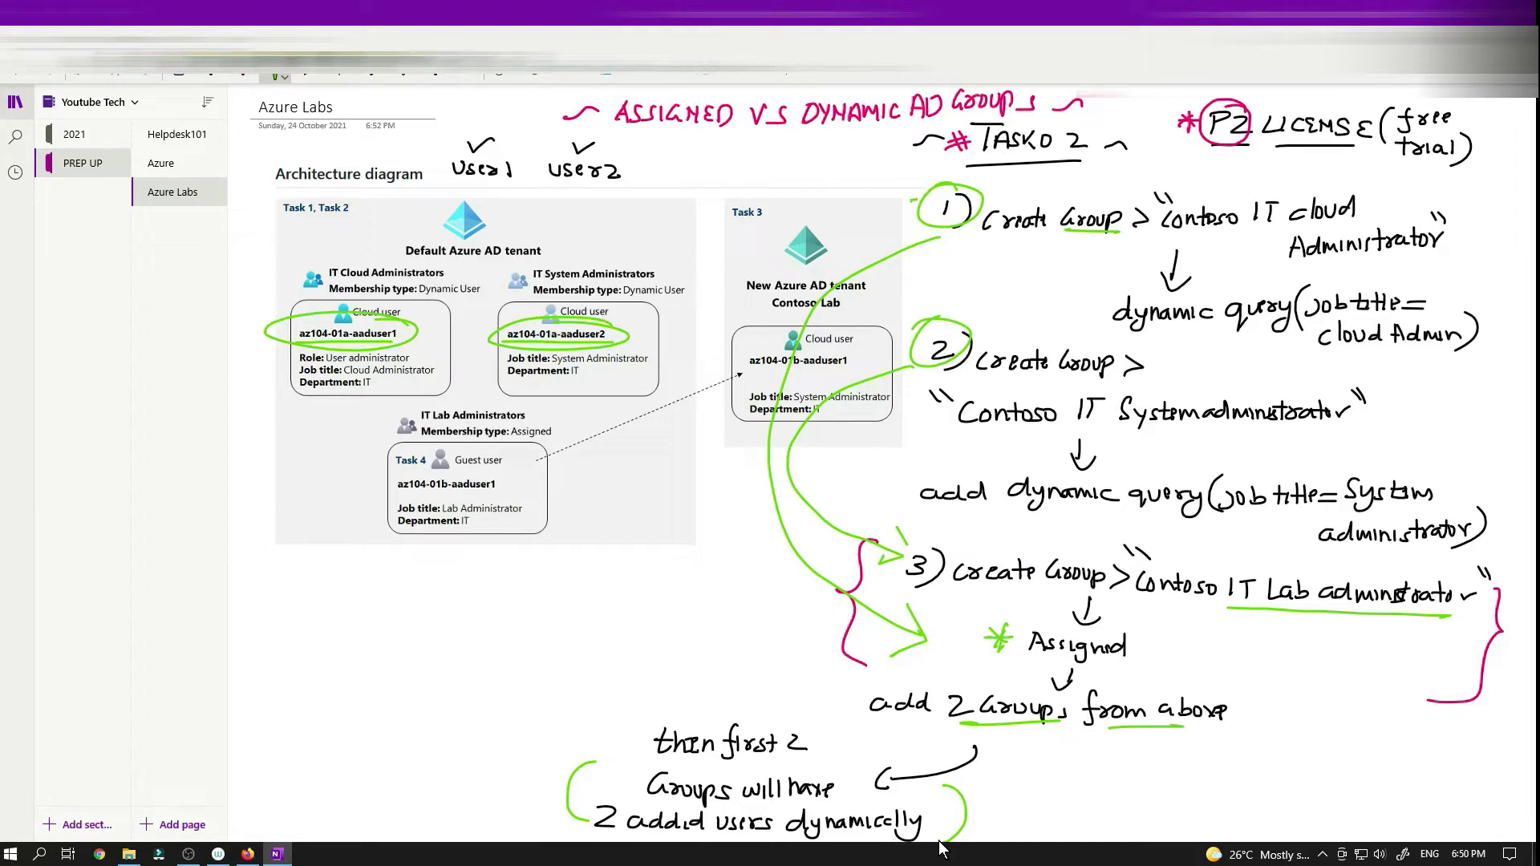
pyautogui.moveTo(358, 375); pyautogui.dragTo(440, 376)
pyautogui.moveTo(552, 363); pyautogui.dragTo(654, 365)
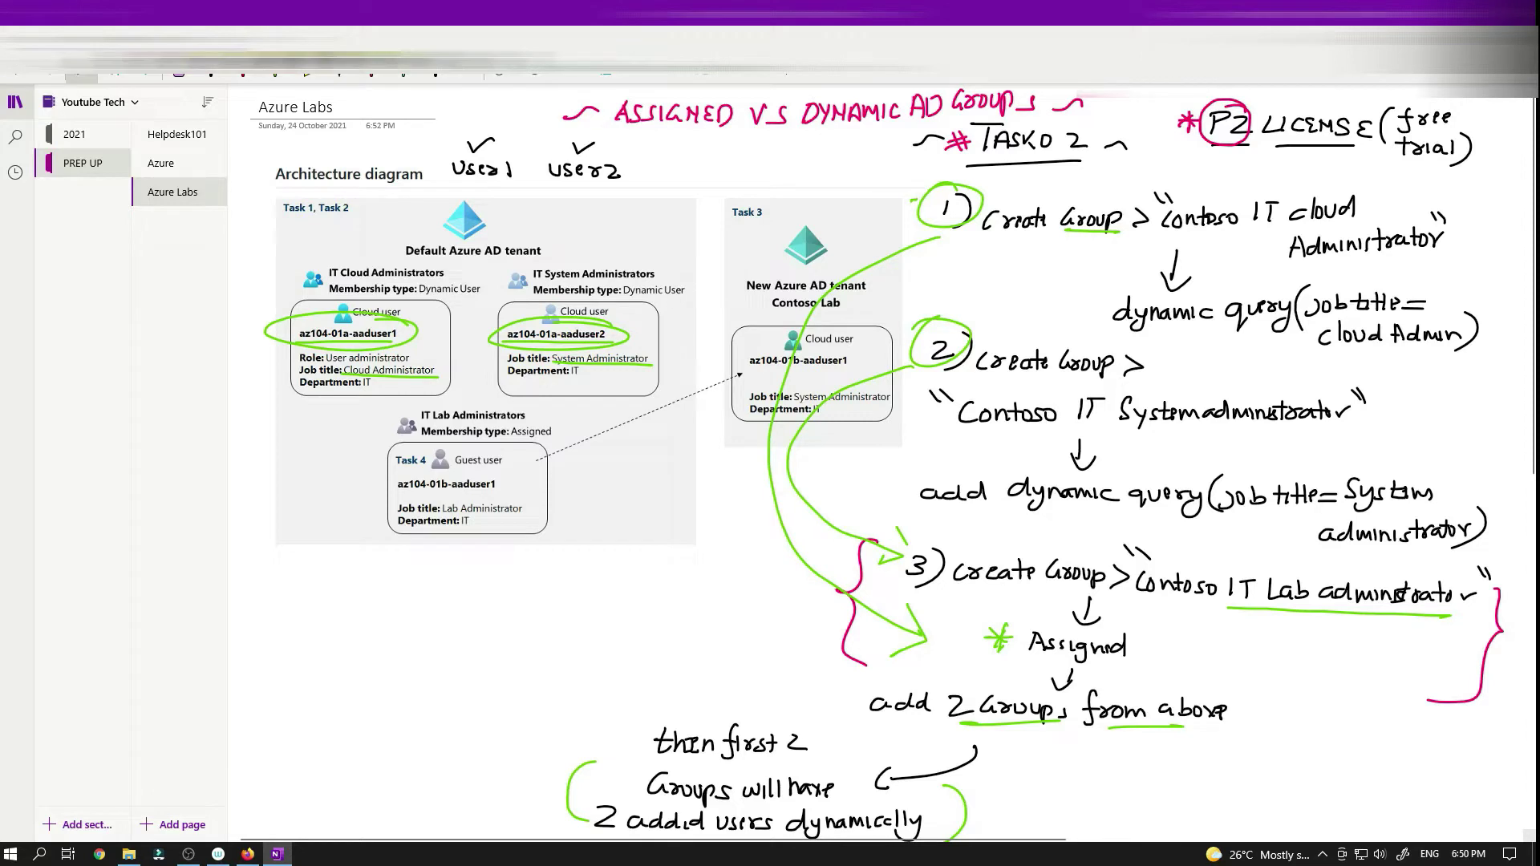
# - Switch to the Lab 01 manual in Firefox and review the Task 1 user settings through to the Task 2 group instructions
pyautogui.moveTo(256, 857)
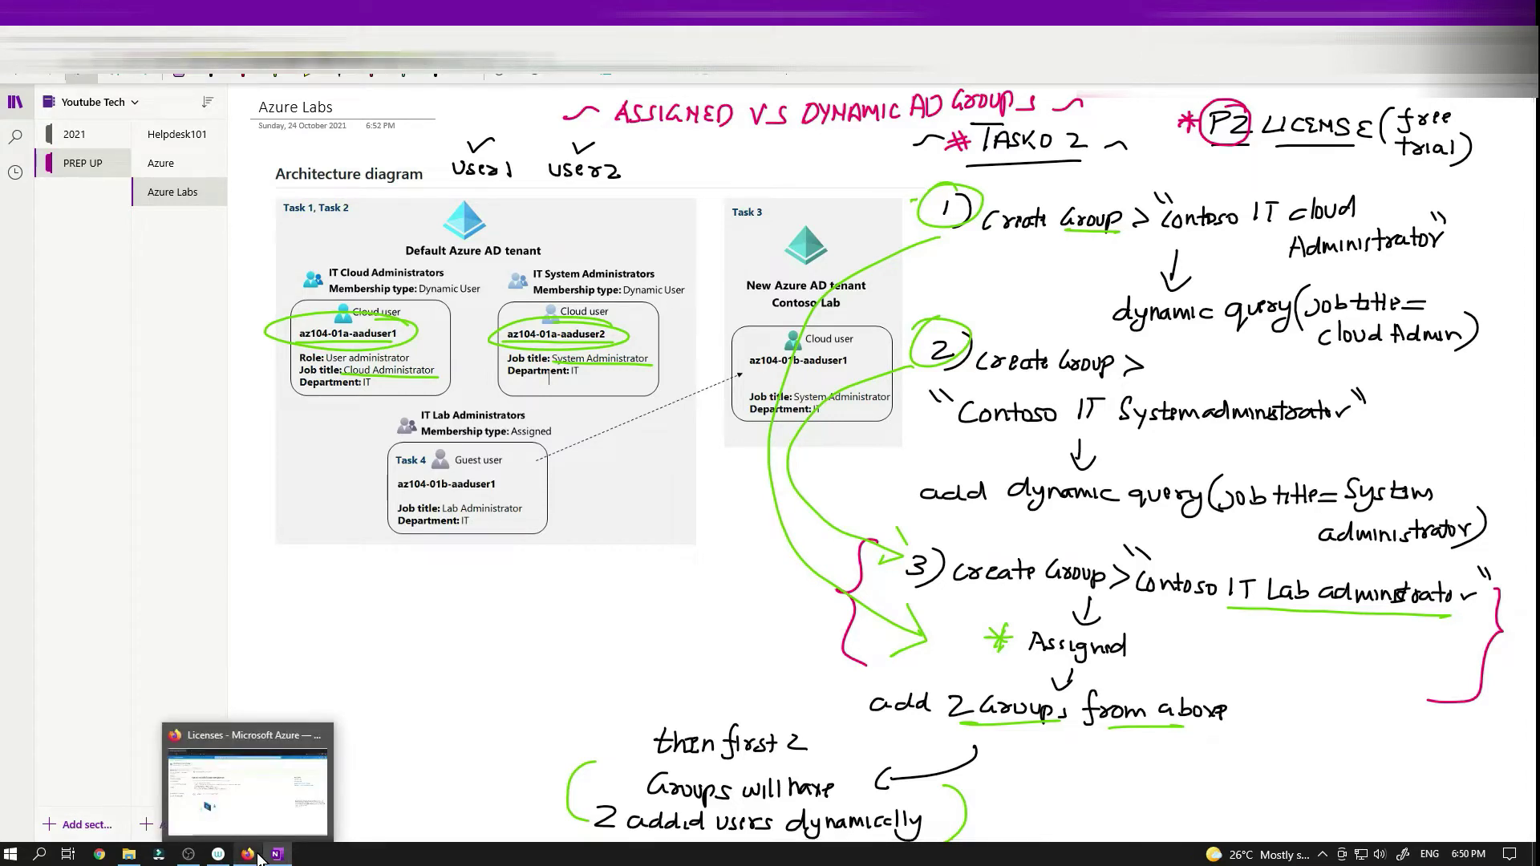
pyautogui.click(256, 857)
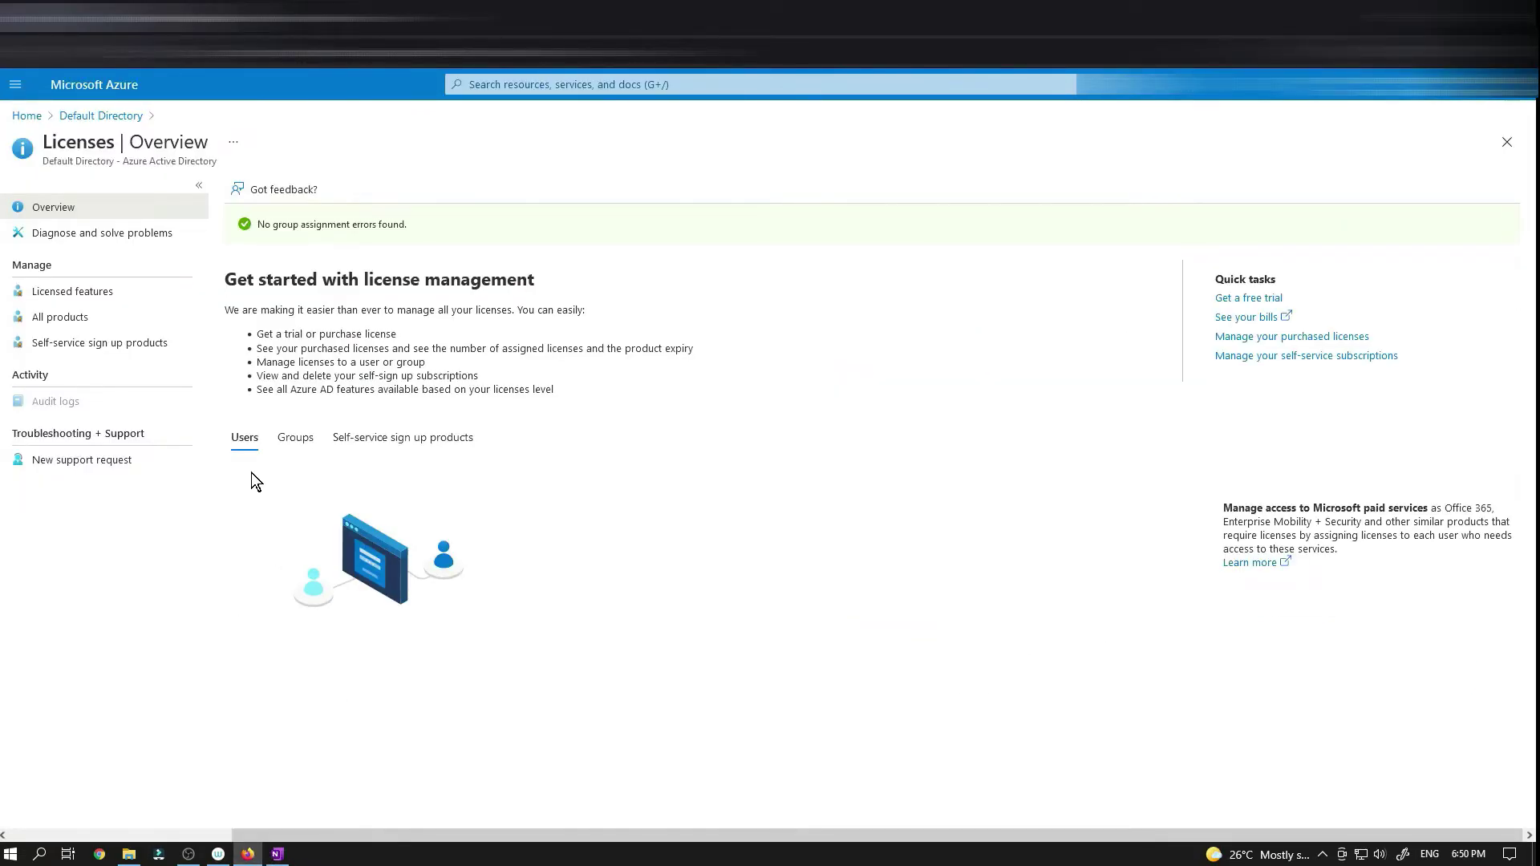
pyautogui.click(280, 18)
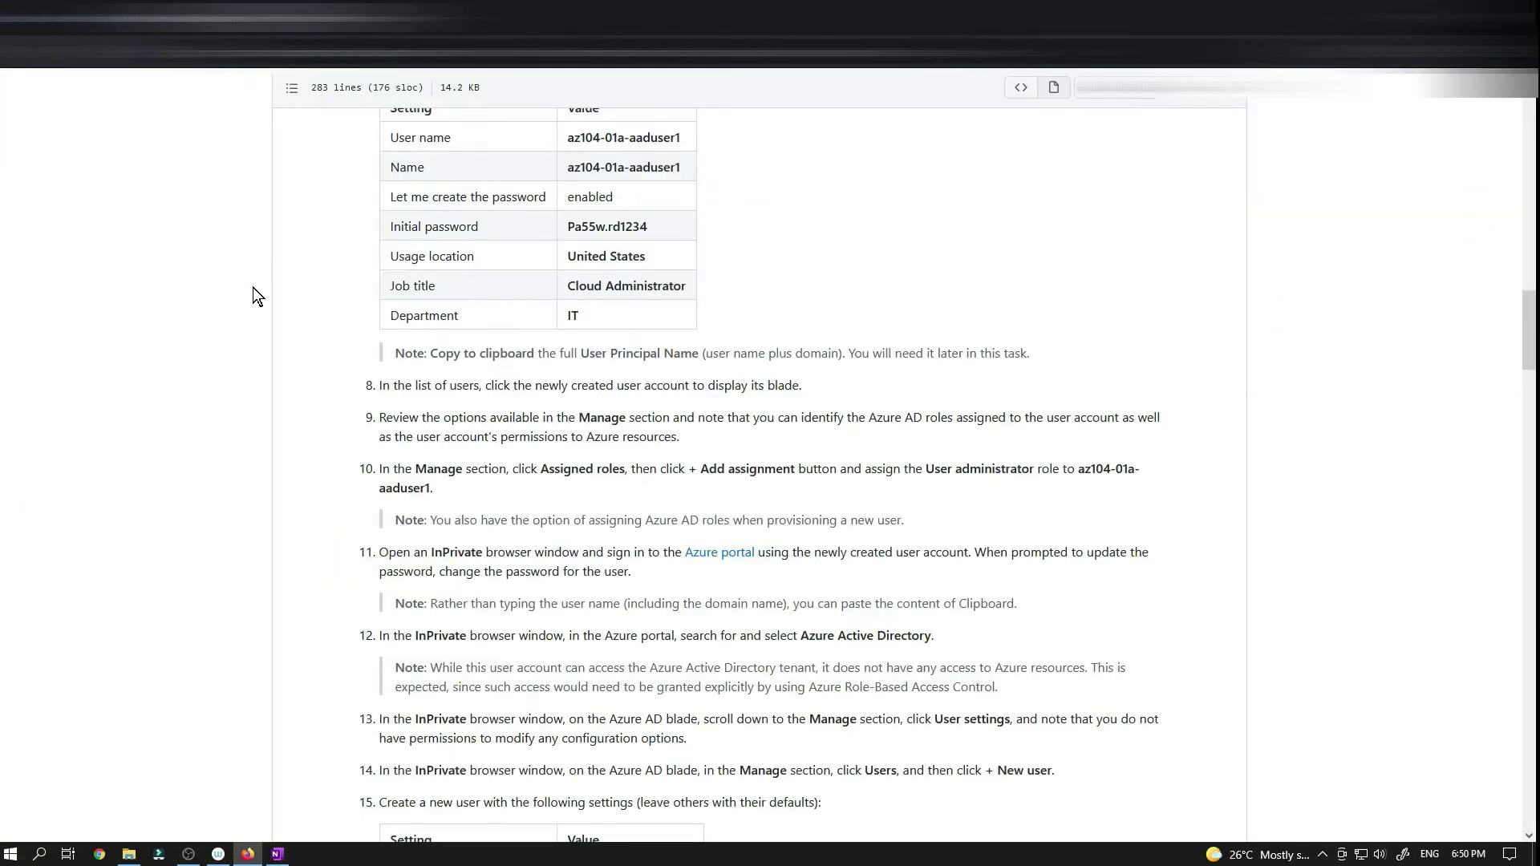
pyautogui.scroll(-2, 252, 292)
pyautogui.scroll(4, 252, 292)
pyautogui.scroll(-2, 252, 292)
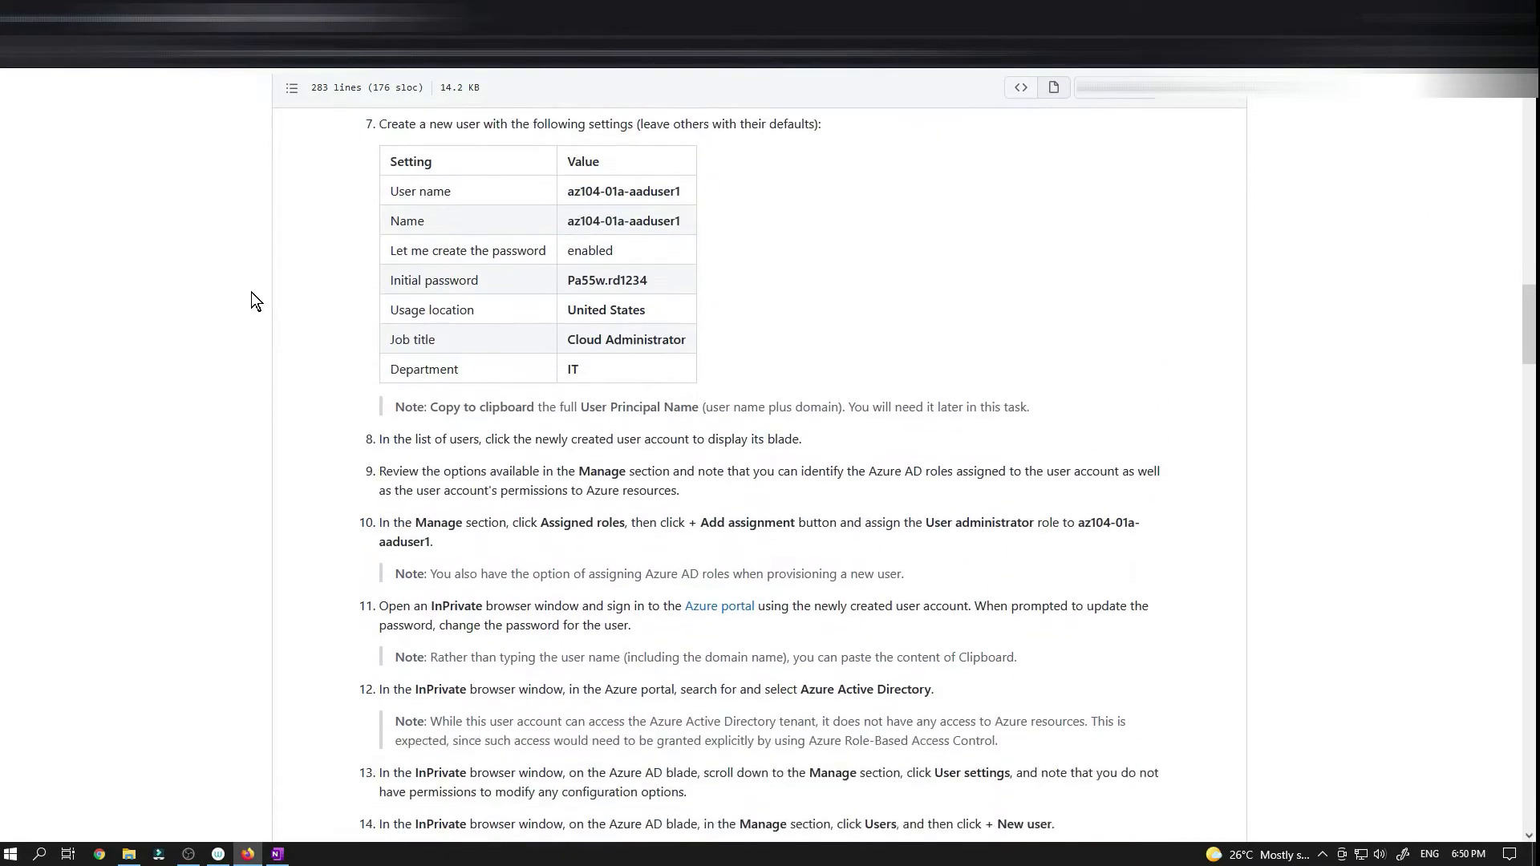
pyautogui.scroll(-3, 251, 292)
pyautogui.scroll(12, 251, 292)
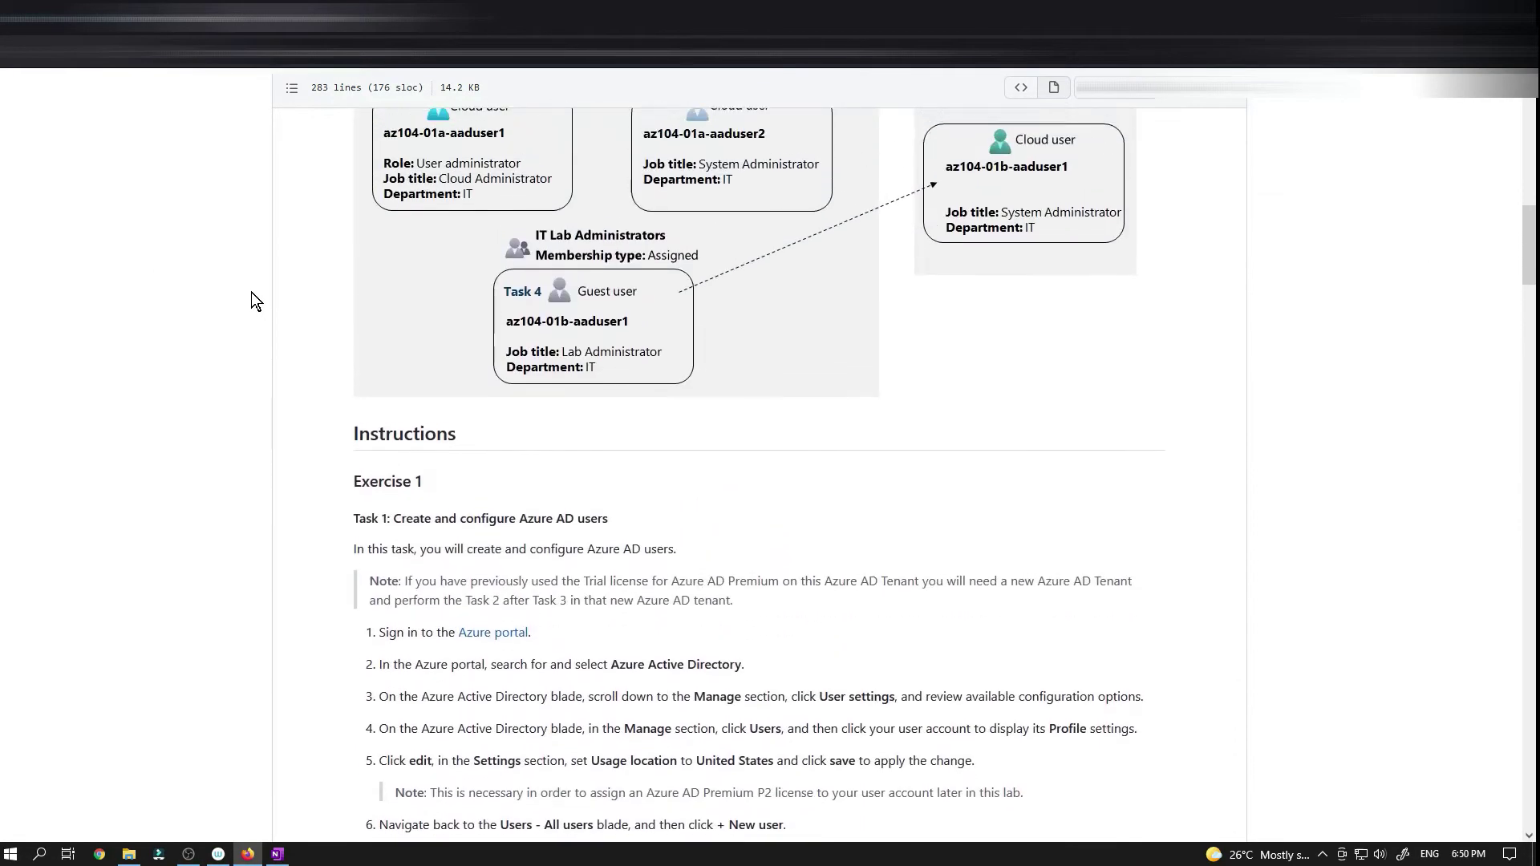
pyautogui.scroll(-15, 252, 292)
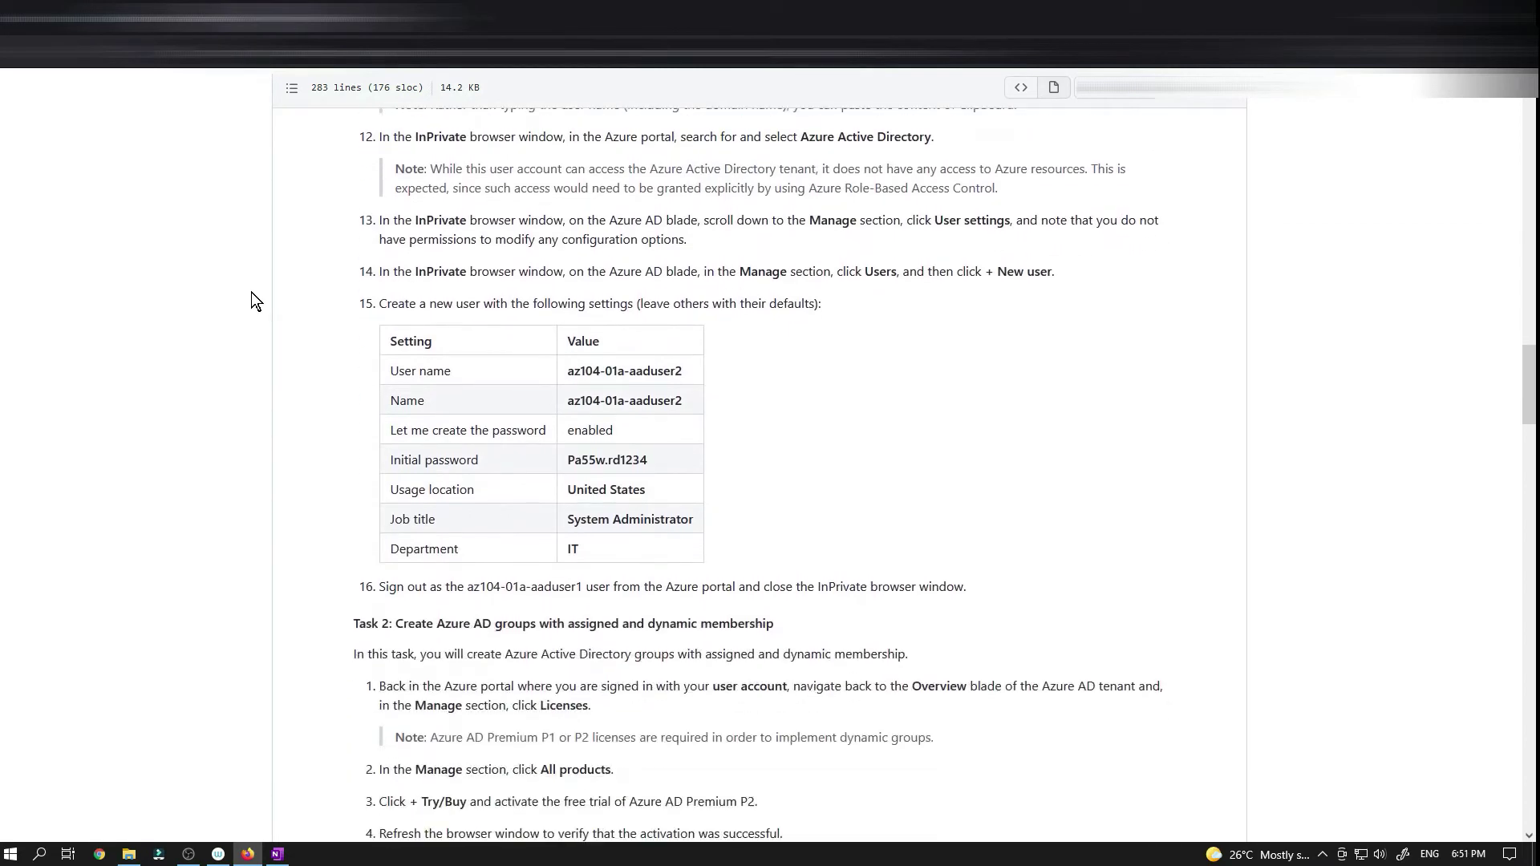
pyautogui.scroll(-5, 252, 292)
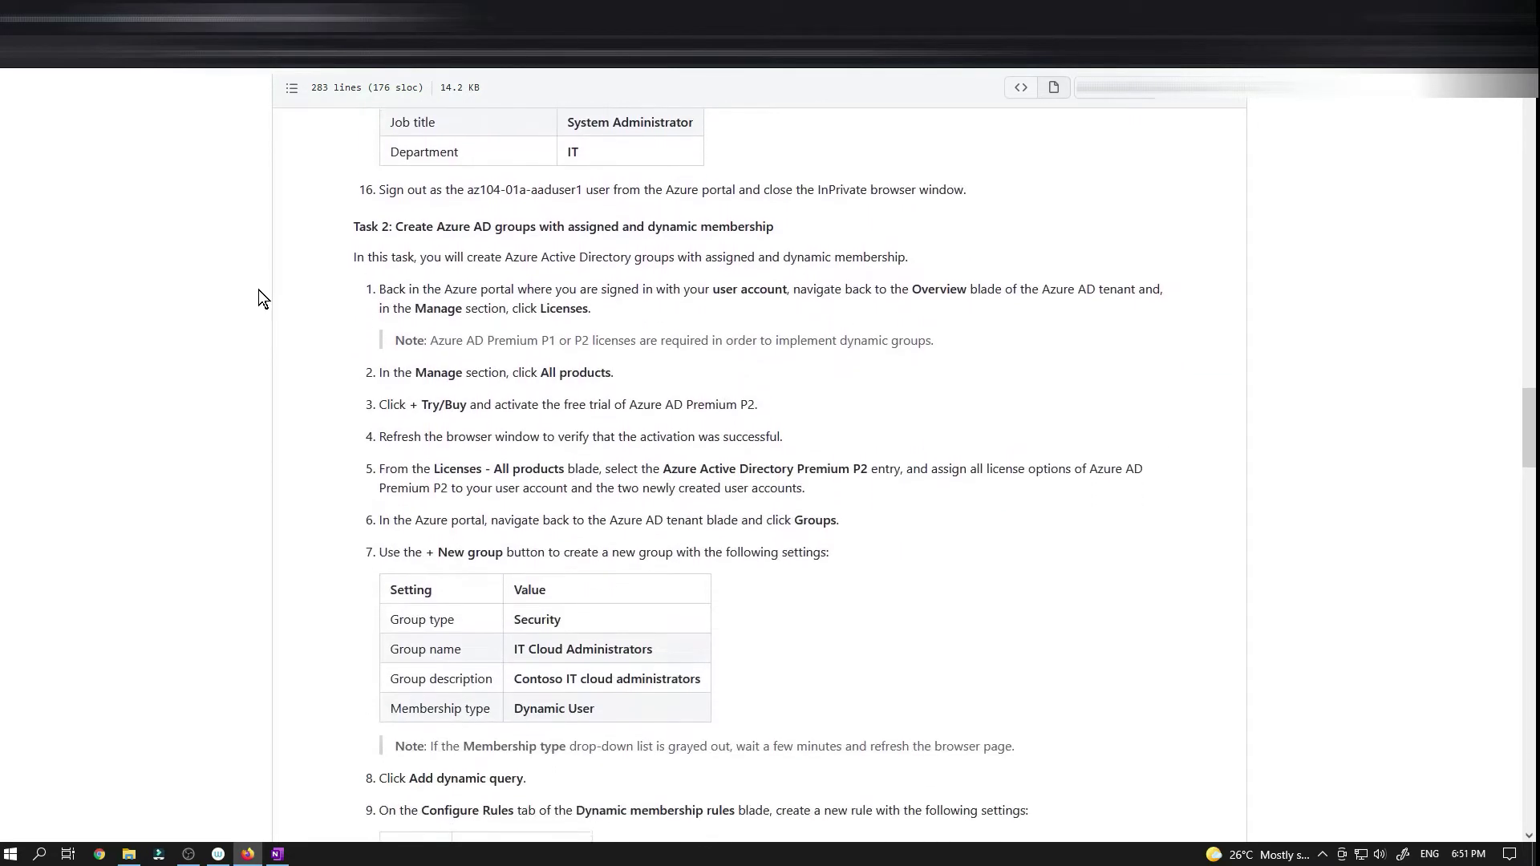
pyautogui.scroll(-1, 258, 290)
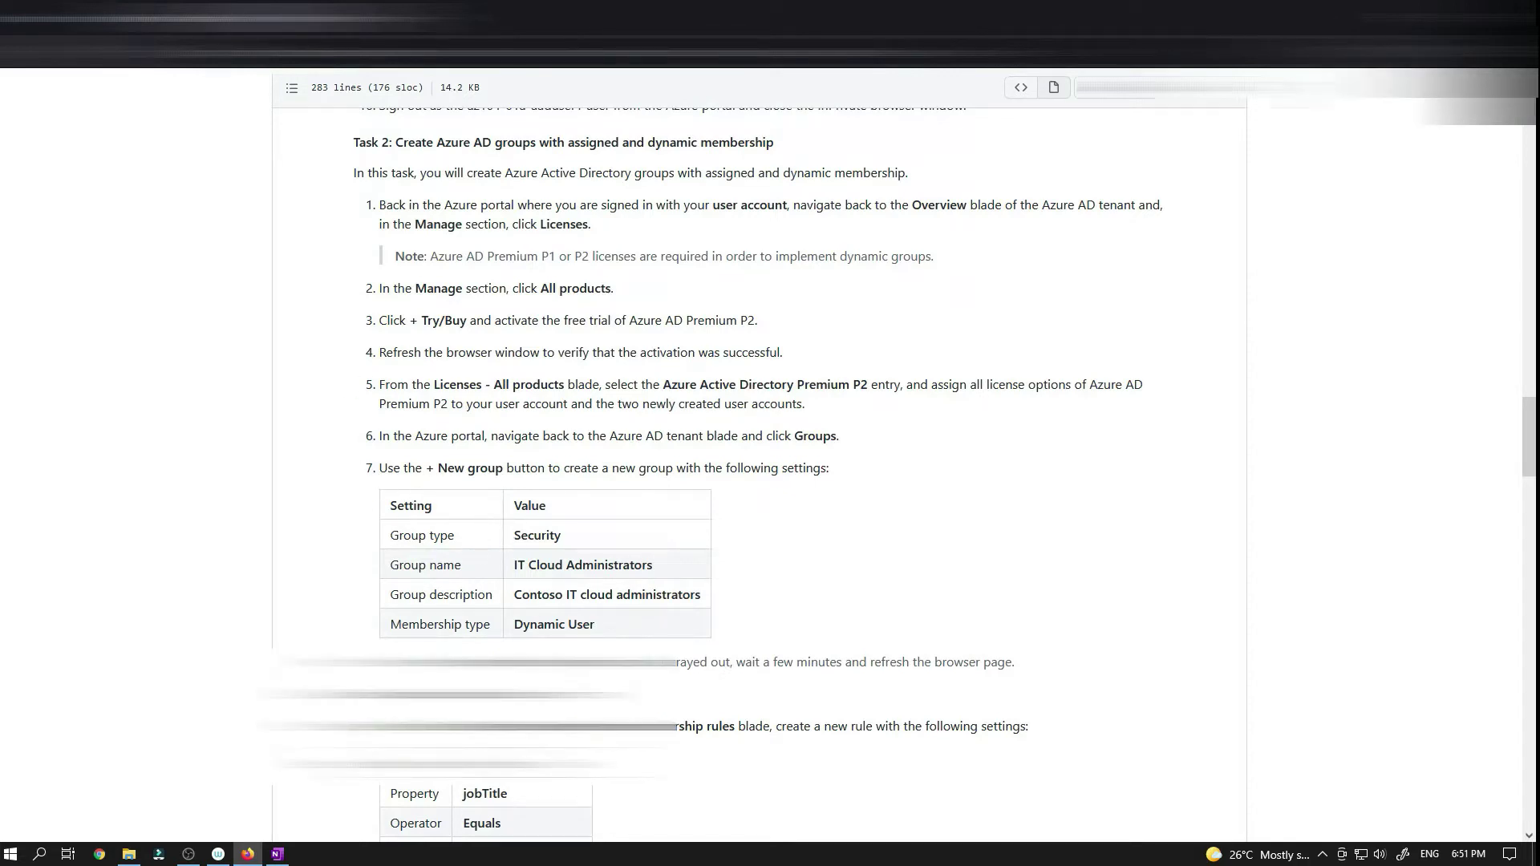
# - Return to the Azure portal and open the list of all groups in the default Azure Active Directory
pyautogui.click(112, 17)
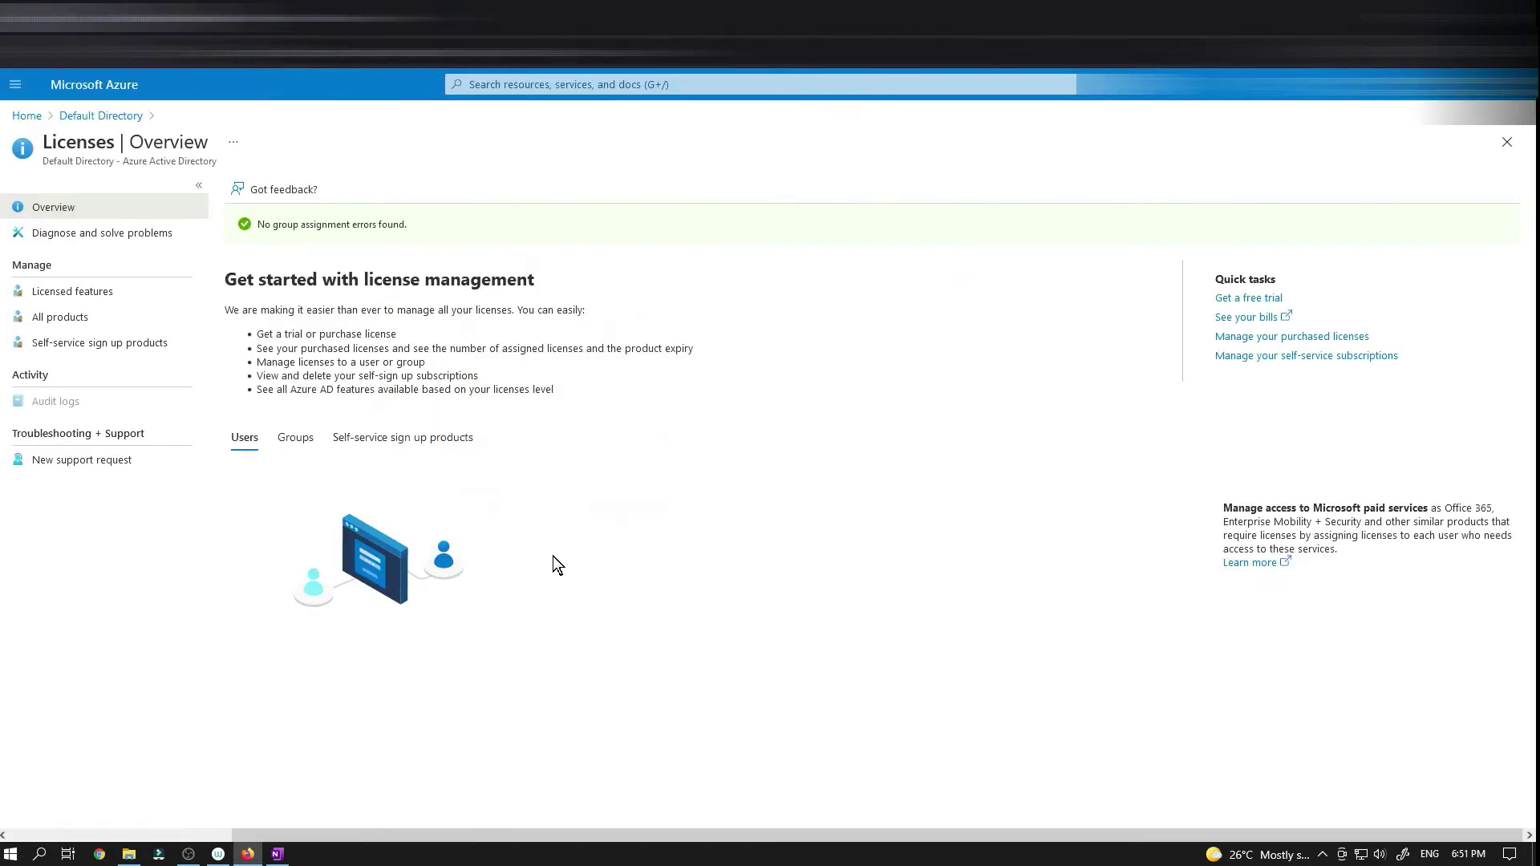
pyautogui.click(16, 84)
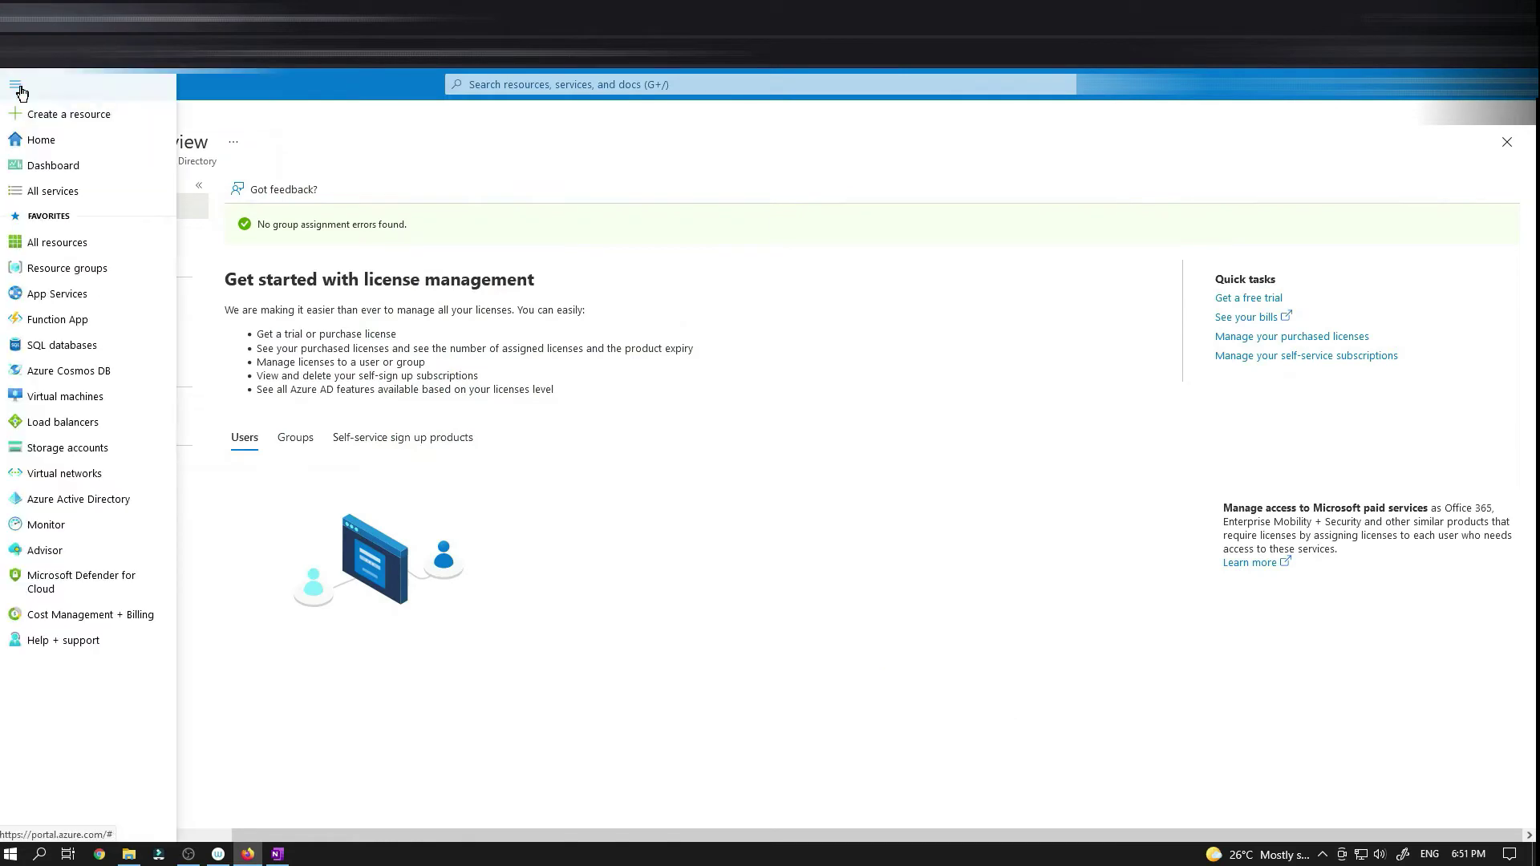
pyautogui.click(71, 501)
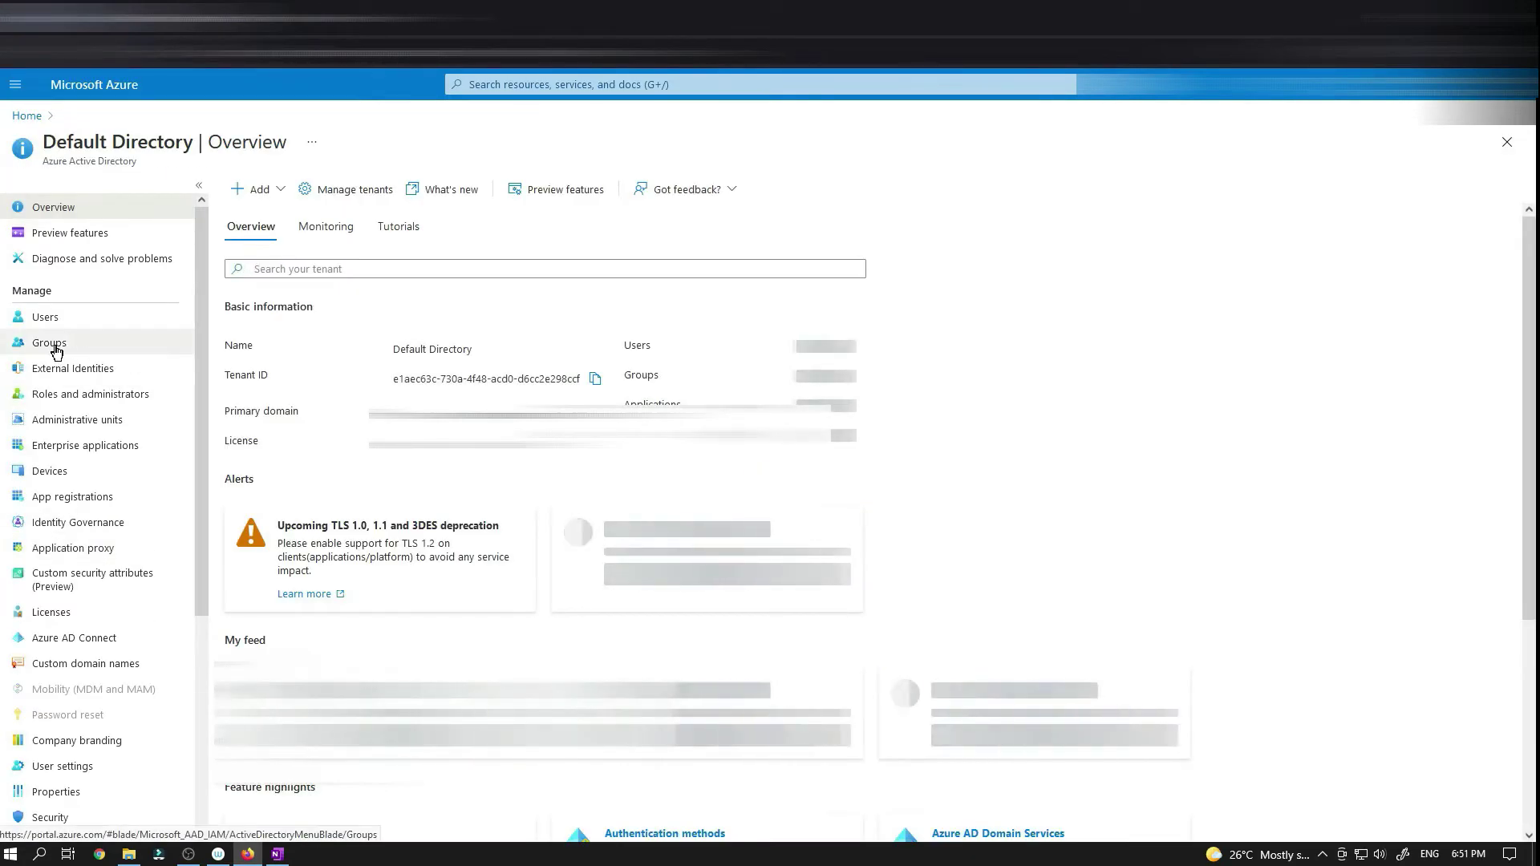
pyautogui.click(52, 345)
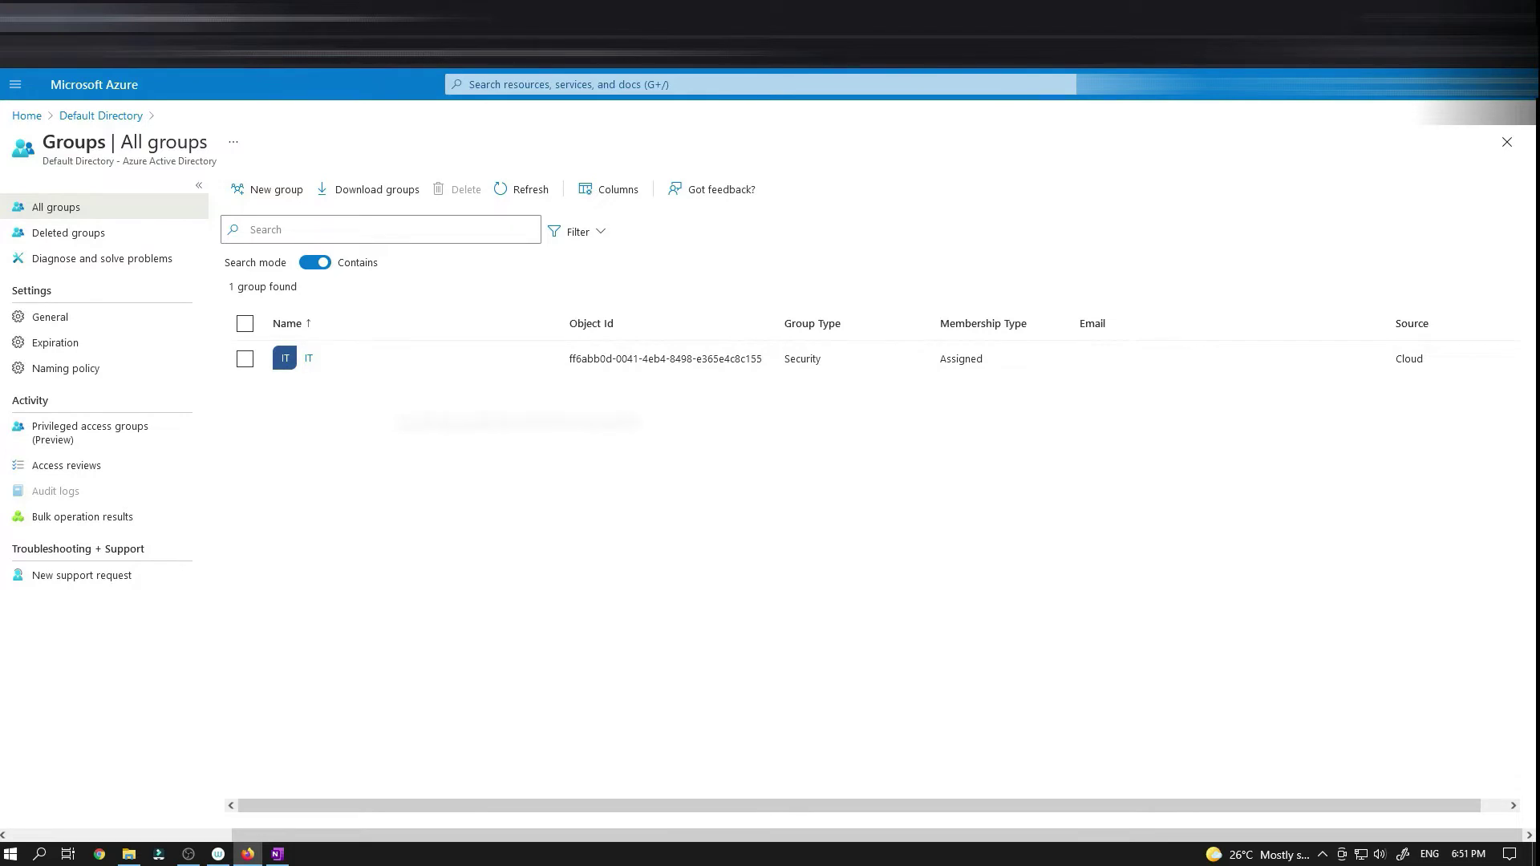
# - Start a new security group and name it "IT Cloud Administrators", as given in the lab manual
pyautogui.click(290, 192)
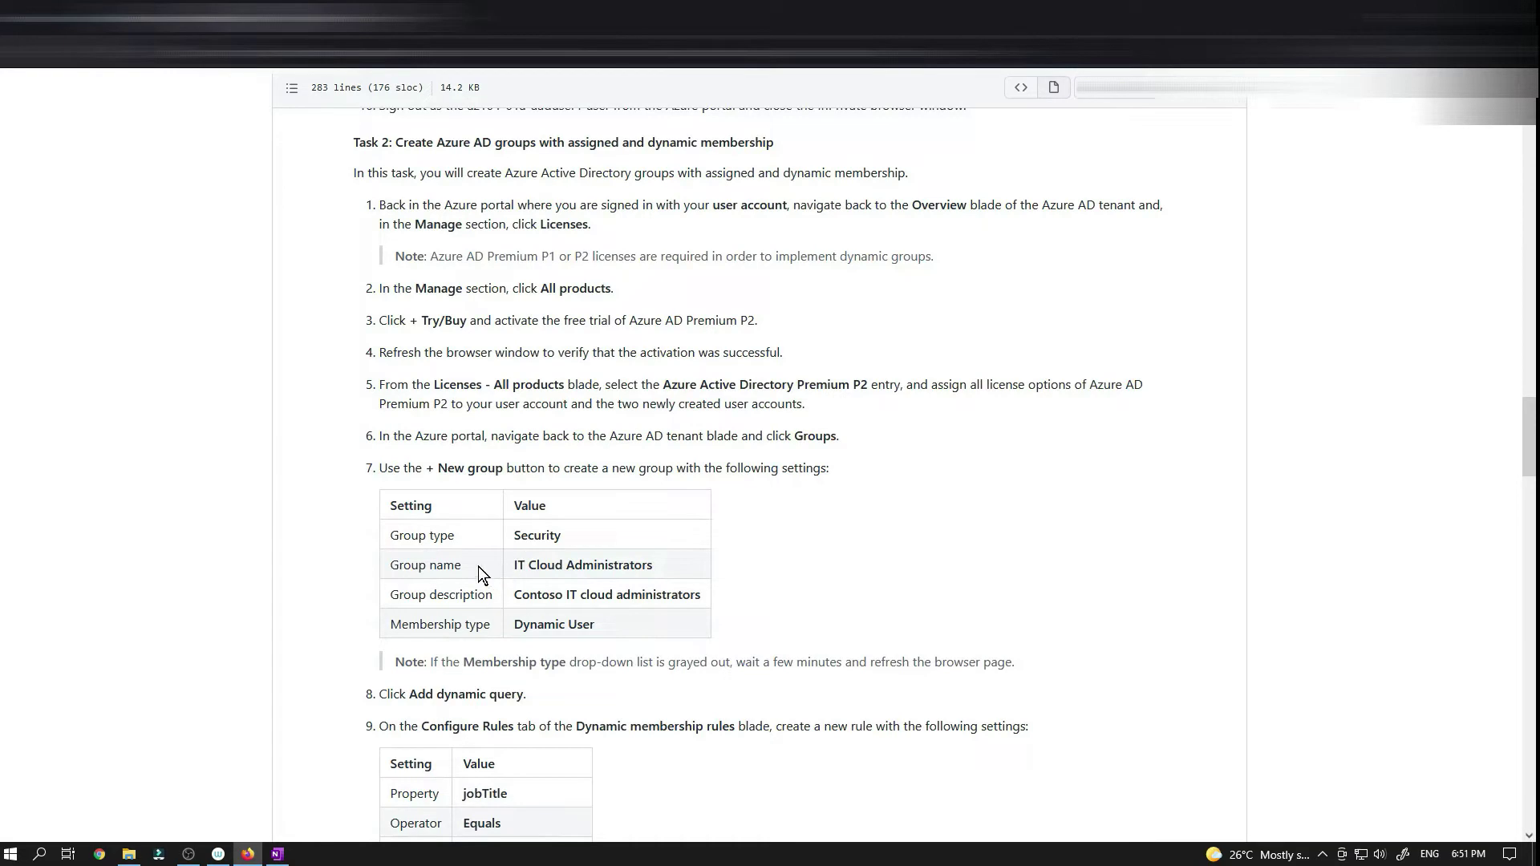
pyautogui.moveTo(510, 565); pyautogui.dragTo(648, 565)
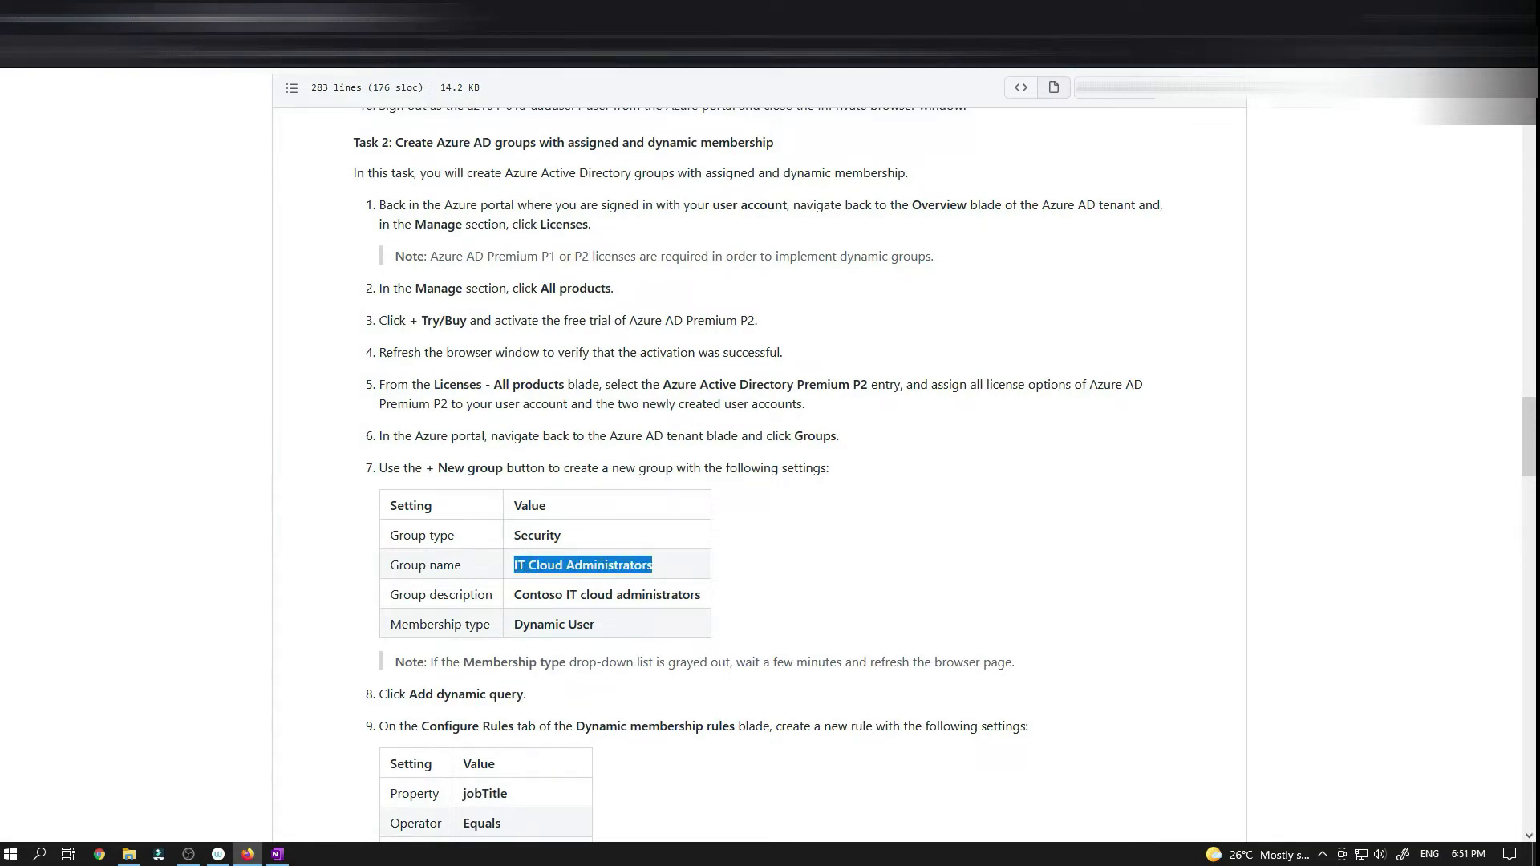
pyautogui.hotkey('alt', 'Tab')
pyautogui.click(277, 265)
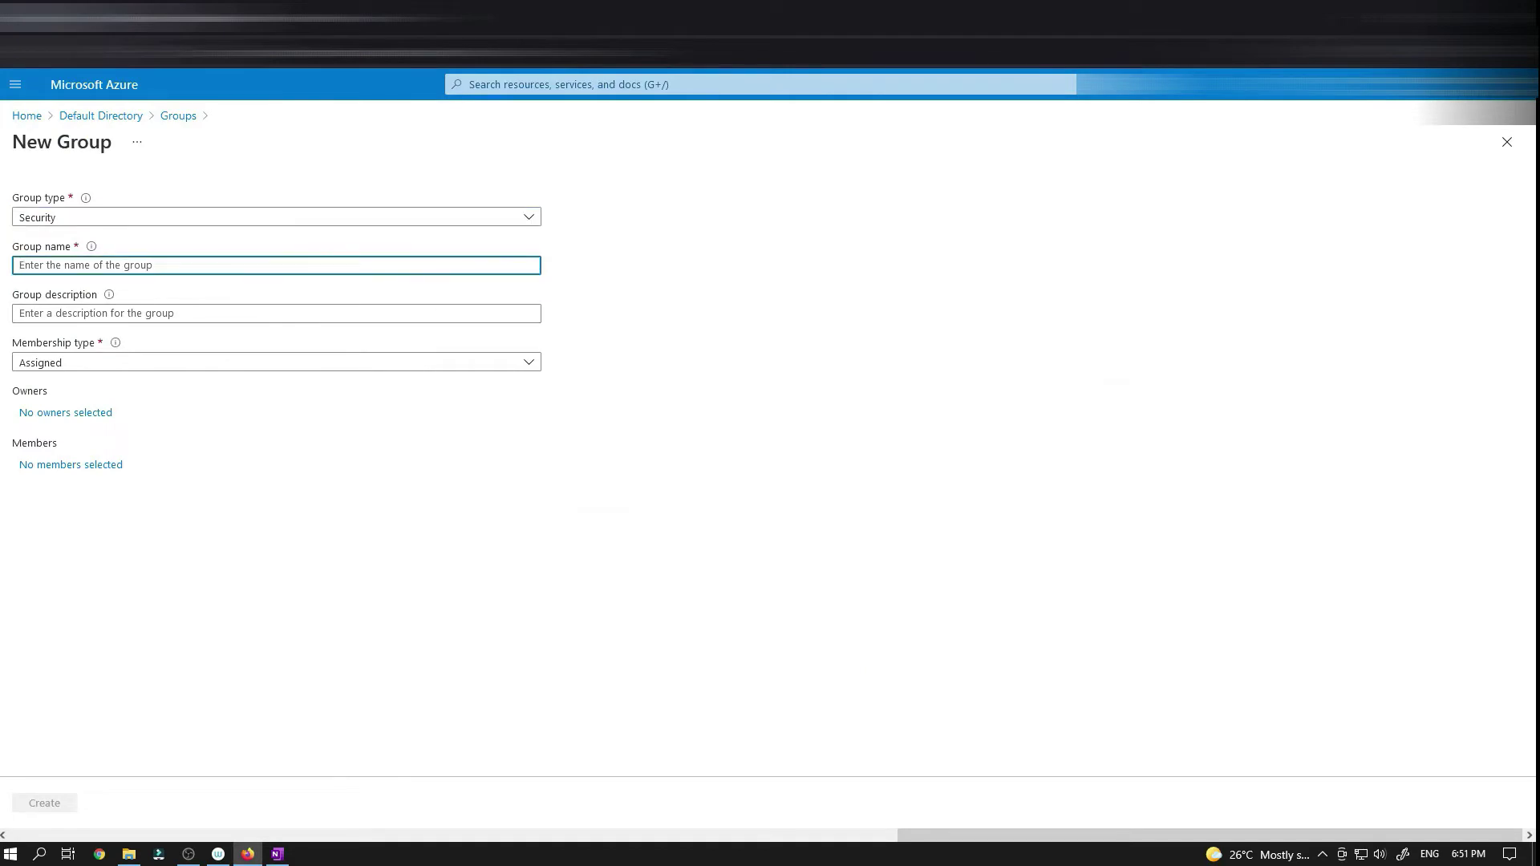
pyautogui.write('IT Cloud Administrators')
# - Copy "Contoso IT cloud administrators" from the manual as the group description, and set the membership type to Dynamic User
pyautogui.hotkey('alt', 'Tab')
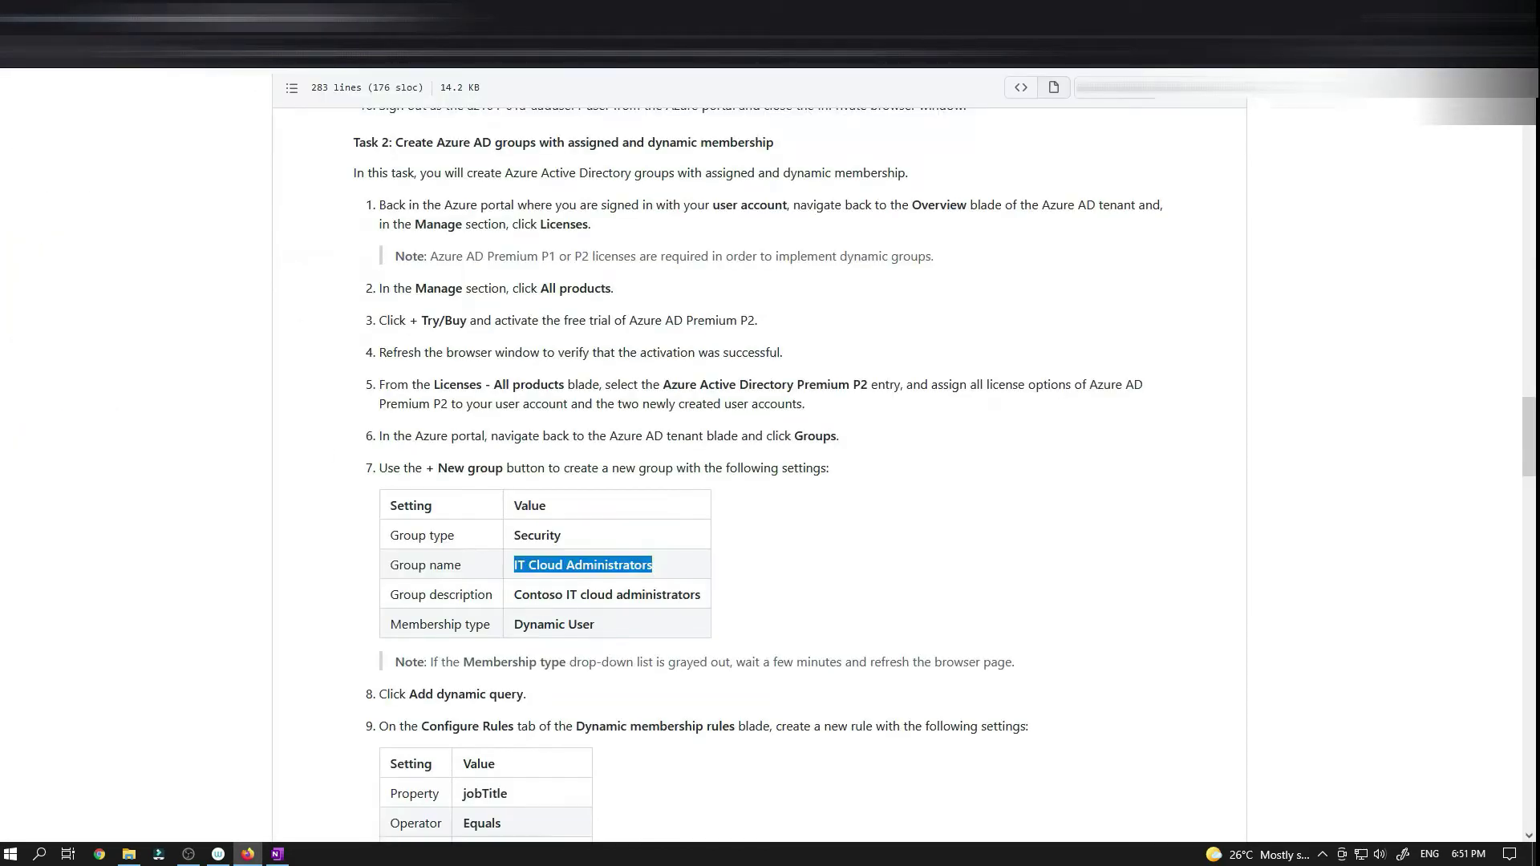
pyautogui.moveTo(513, 595); pyautogui.dragTo(684, 595)
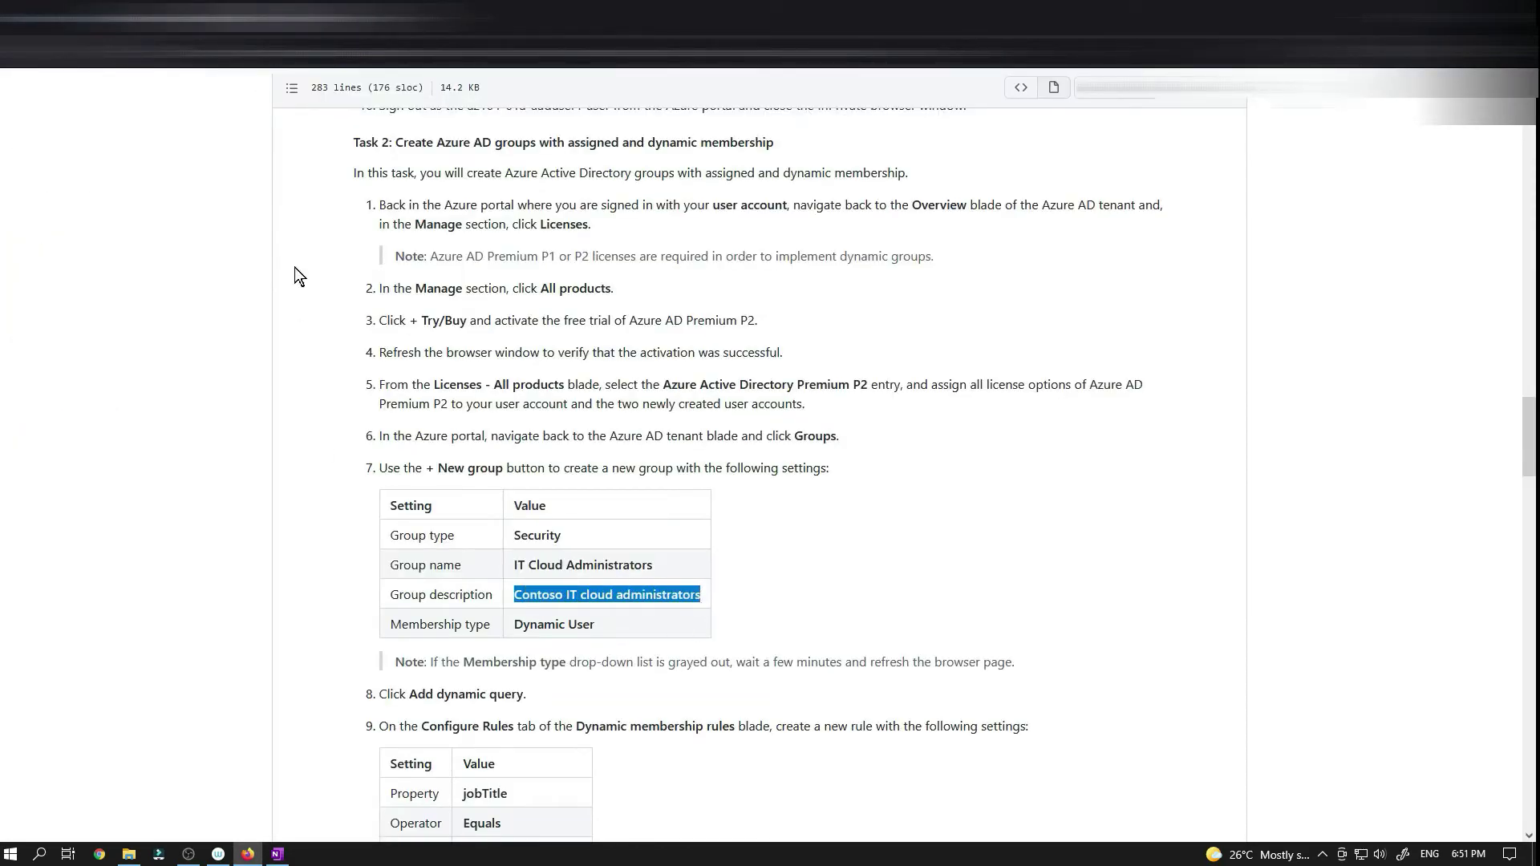
pyautogui.hotkey('ctrl', 'c')
pyautogui.hotkey('alt', 'Tab')
pyautogui.click(277, 312)
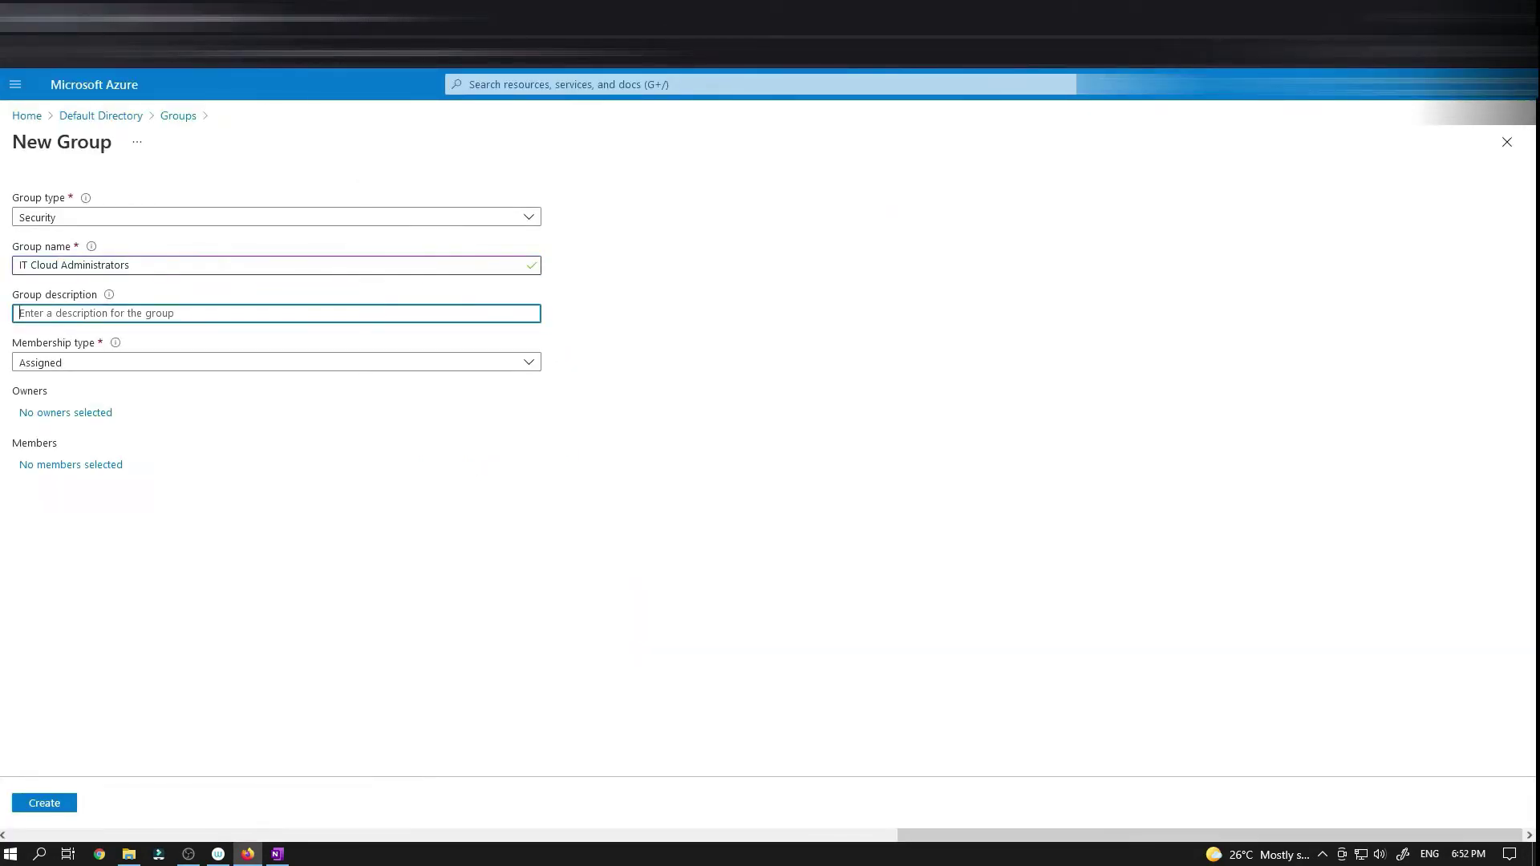
pyautogui.hotkey('ctrl', 'v')
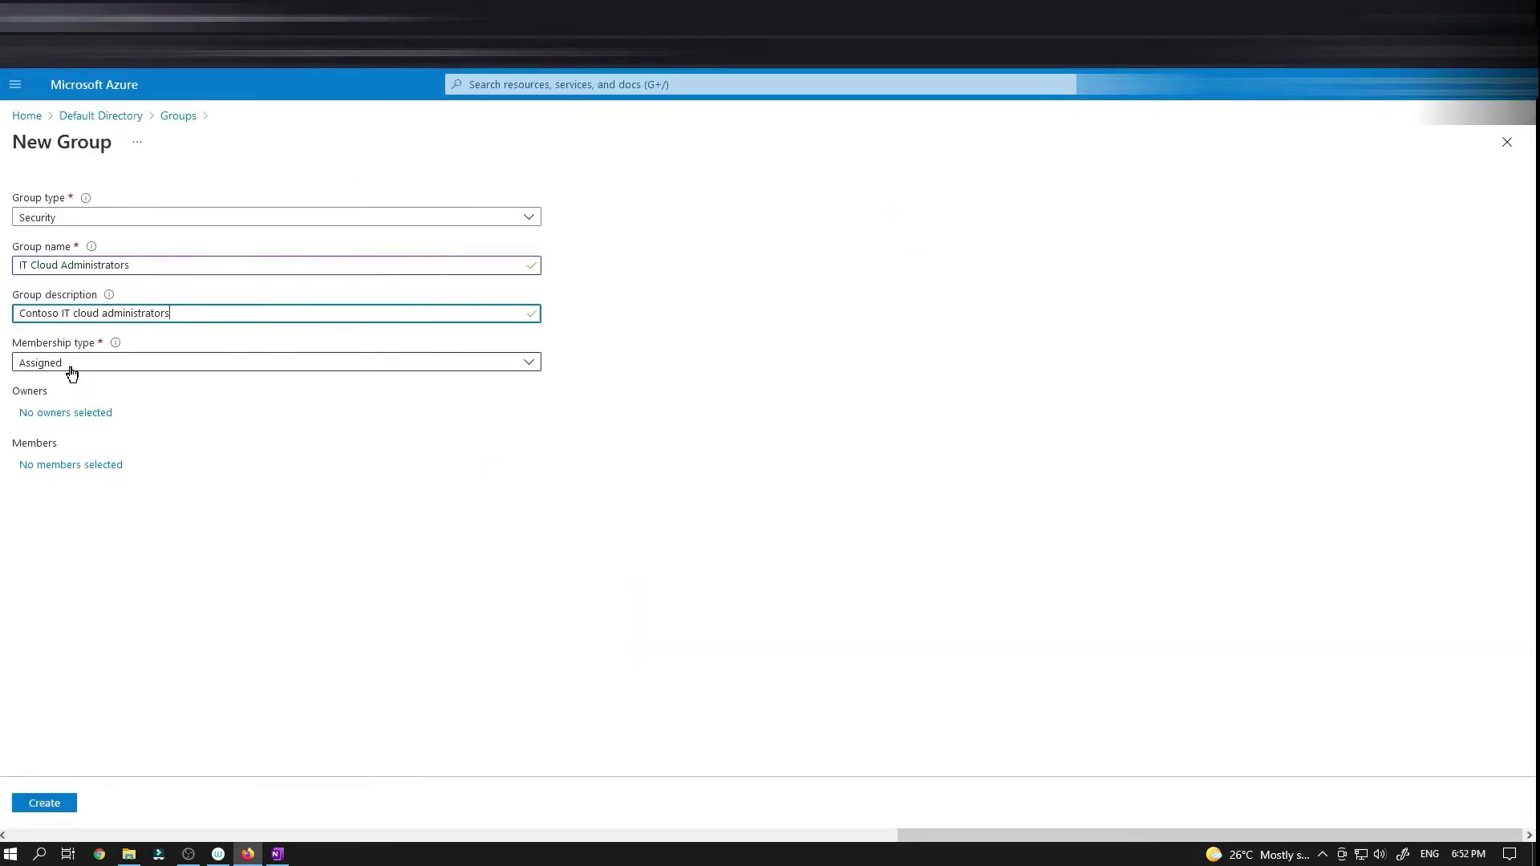
pyautogui.click(71, 368)
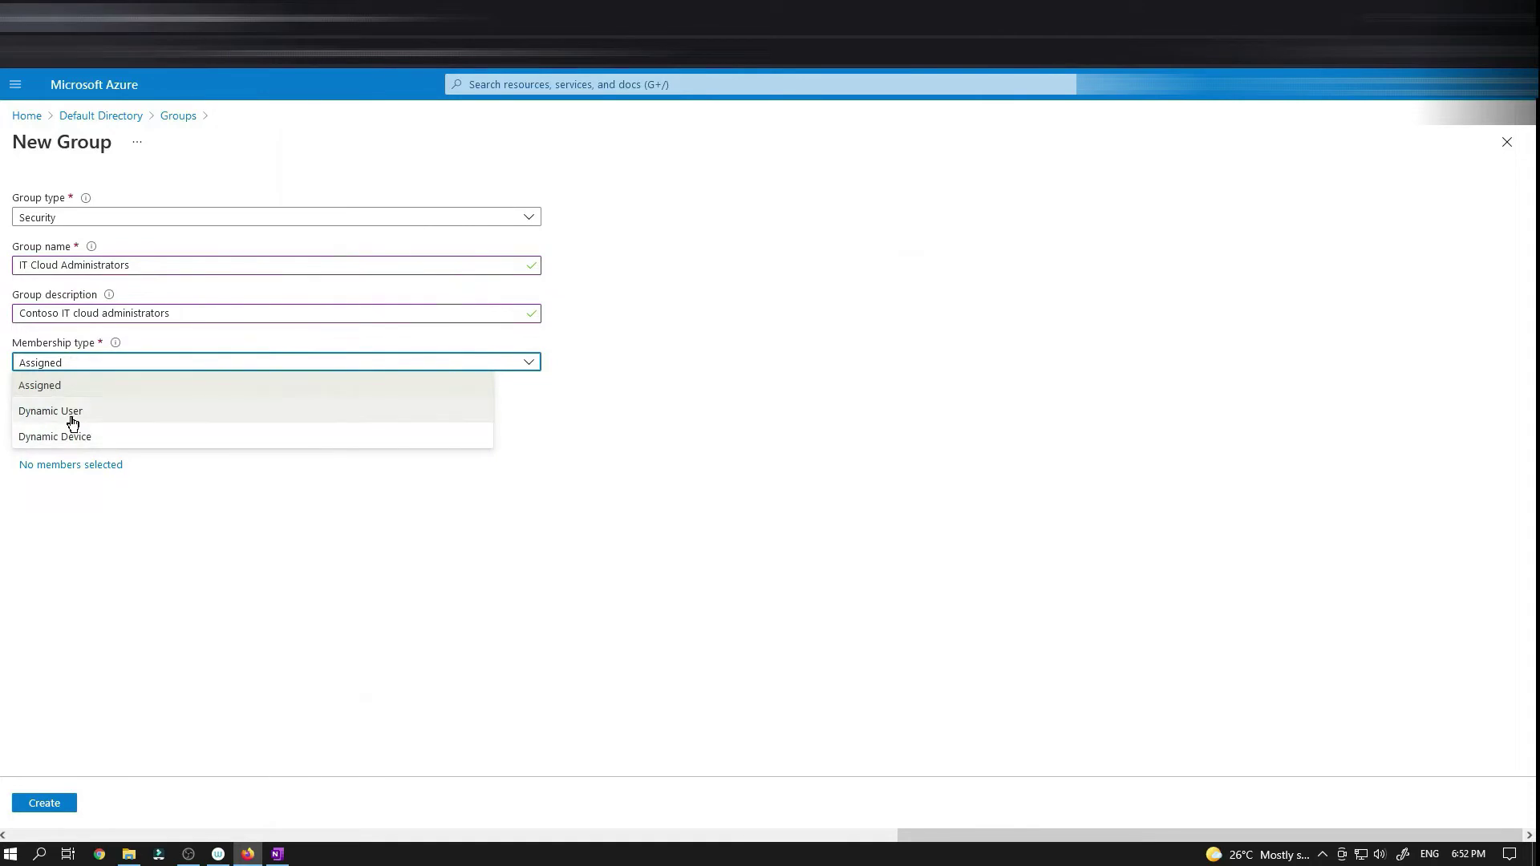
pyautogui.click(72, 412)
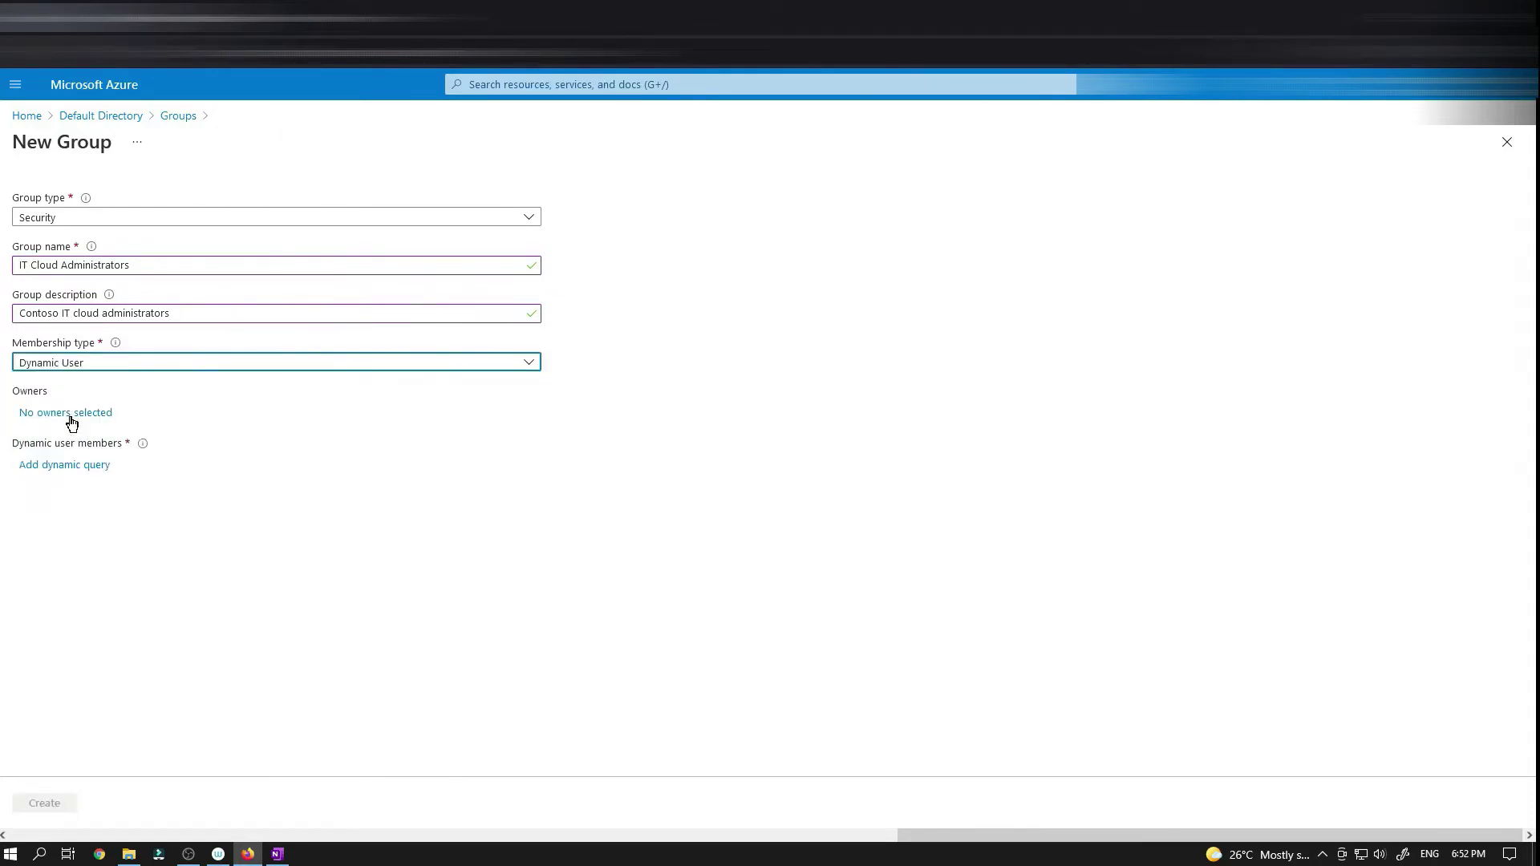
# - Check the dynamic query rule settings in steps 8 and 9 of the manual, and return to the New Group form
pyautogui.hotkey('alt', 'Tab')
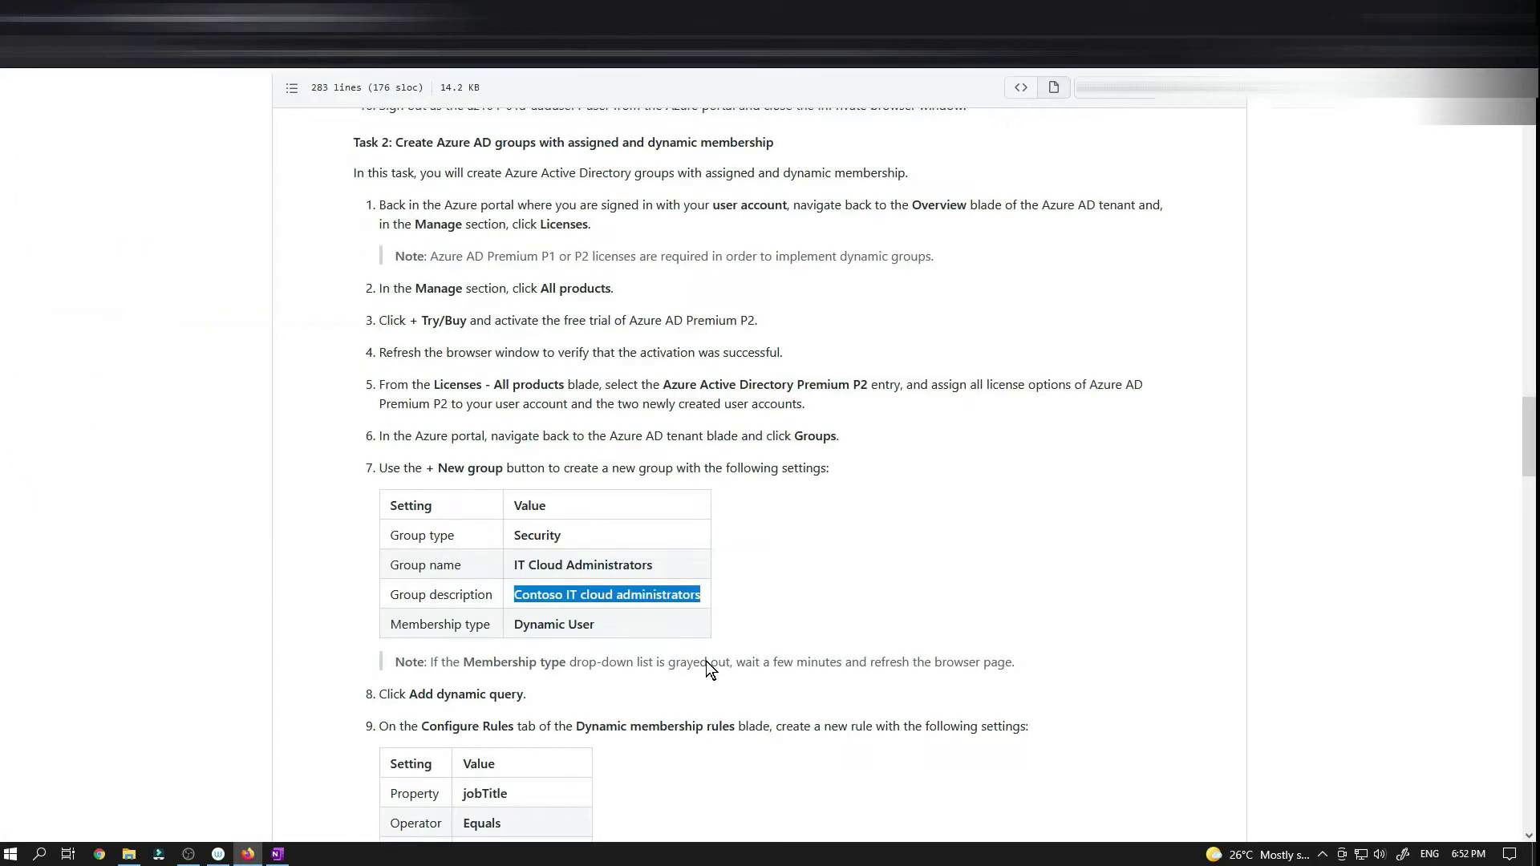
pyautogui.scroll(-2, 706, 662)
pyautogui.click(661, 524)
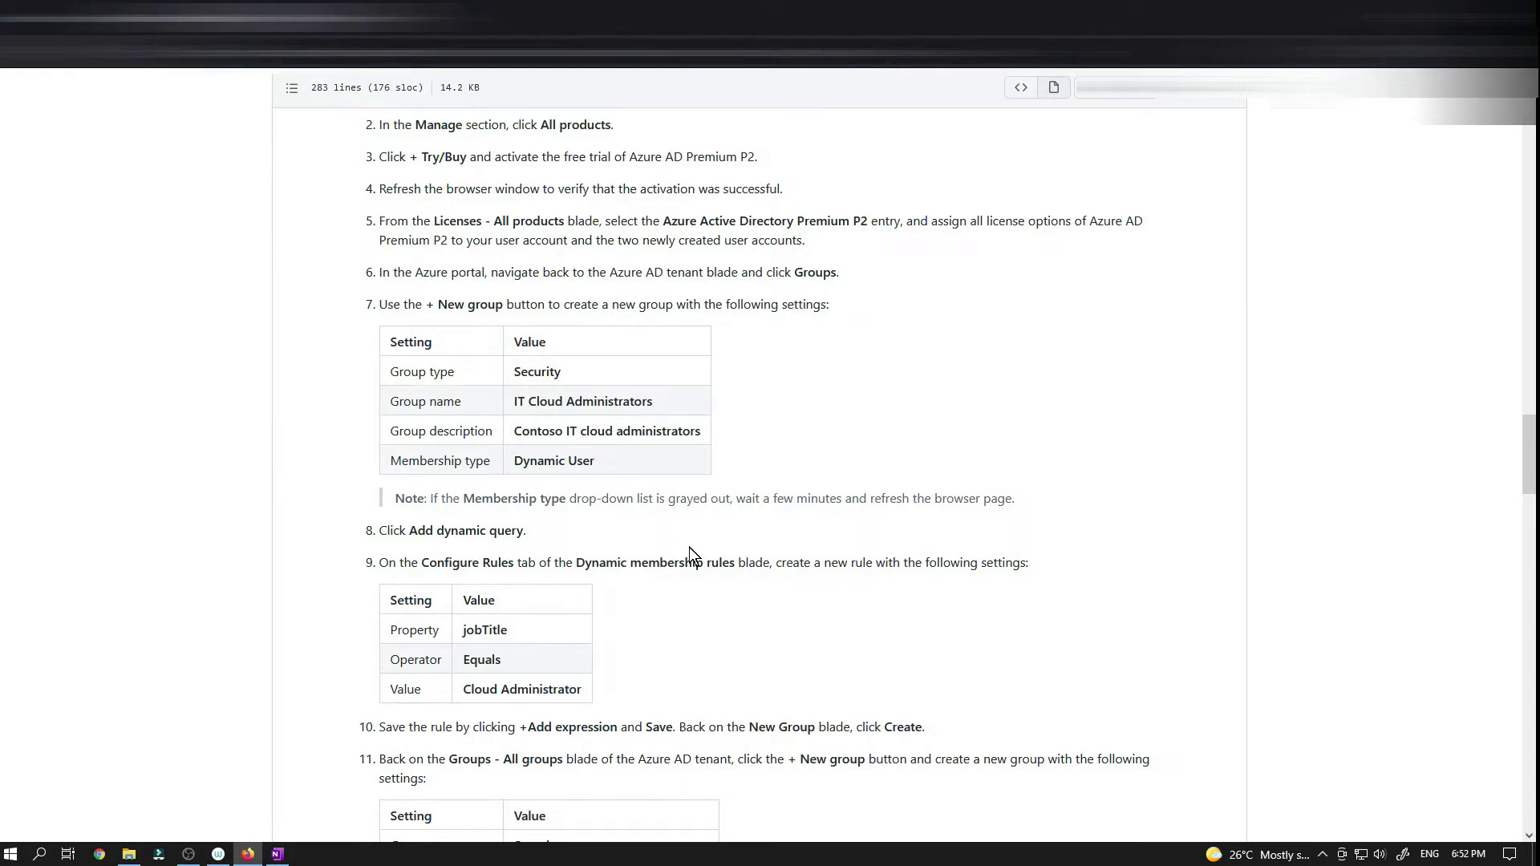
pyautogui.scroll(-1, 244, 410)
pyautogui.click(164, 18)
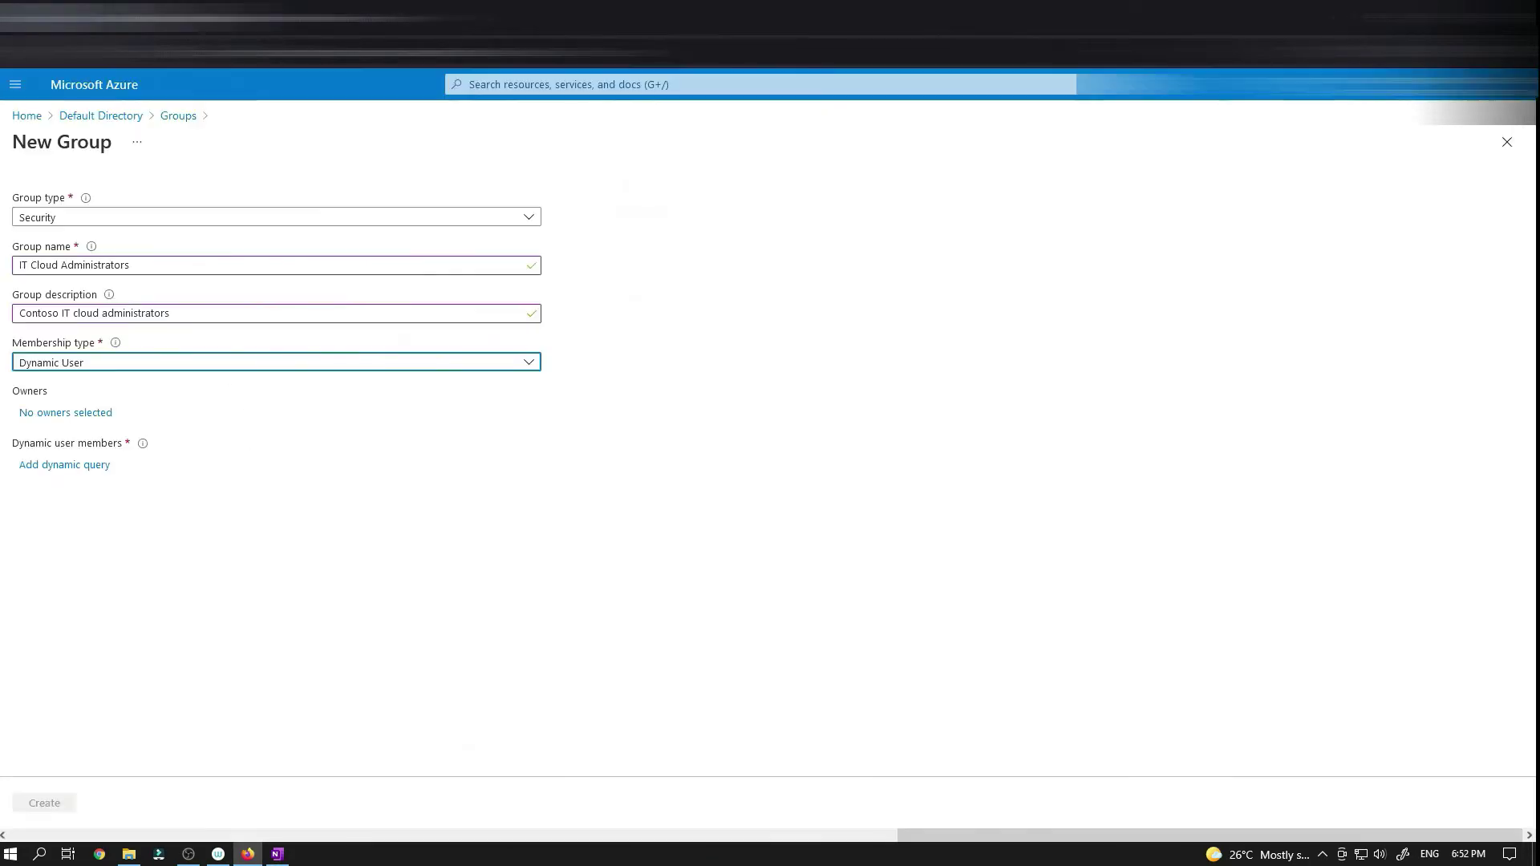
# - Add a dynamic query rule to the group with property jobTitle, operator Equals and the value "Cloud Administrator" copied from the lab manual
pyautogui.click(44, 466)
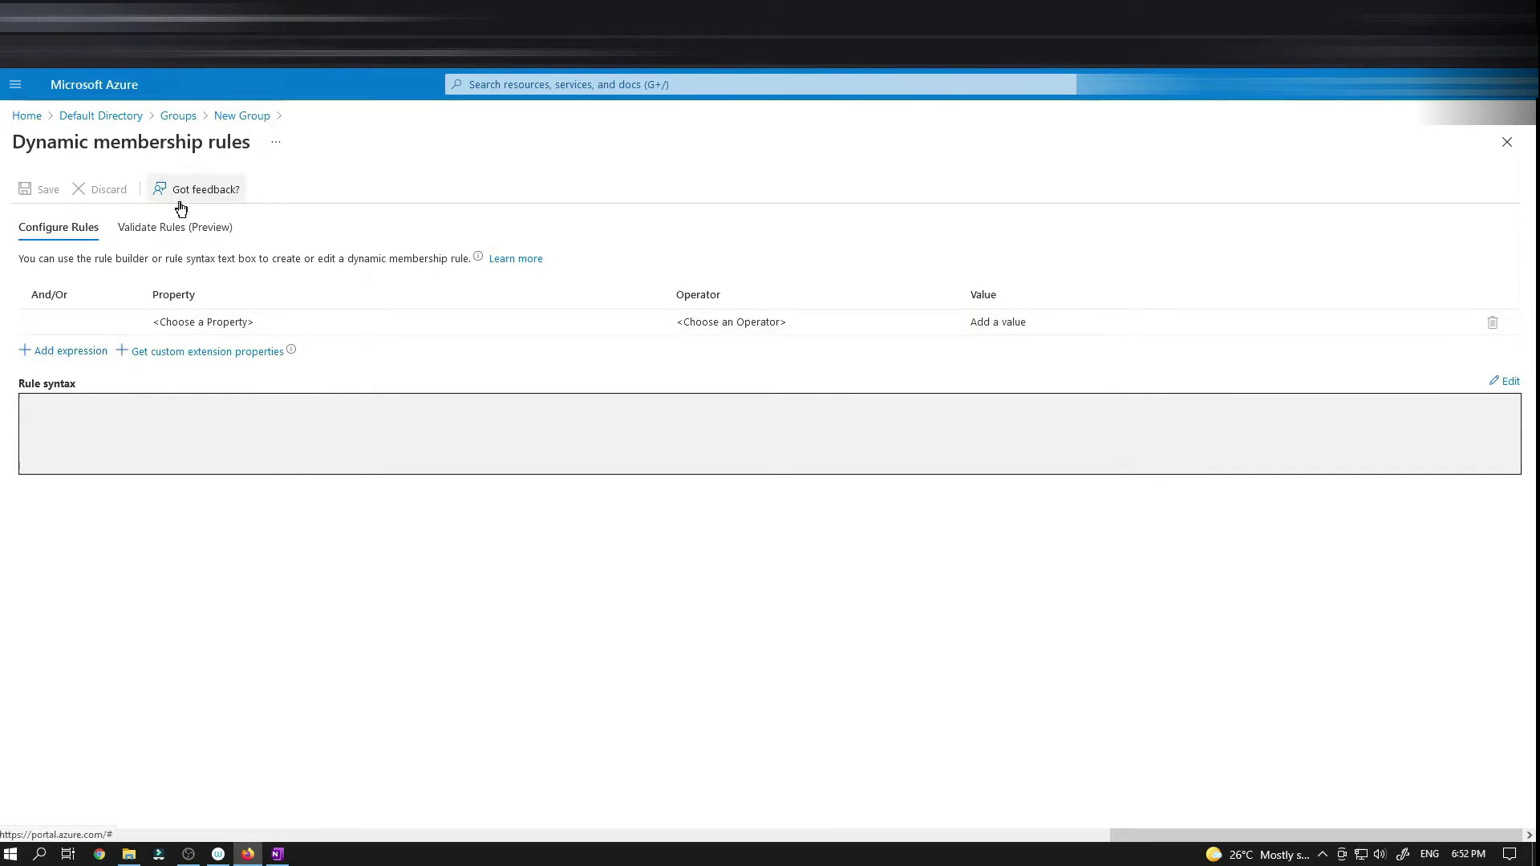
pyautogui.click(296, 320)
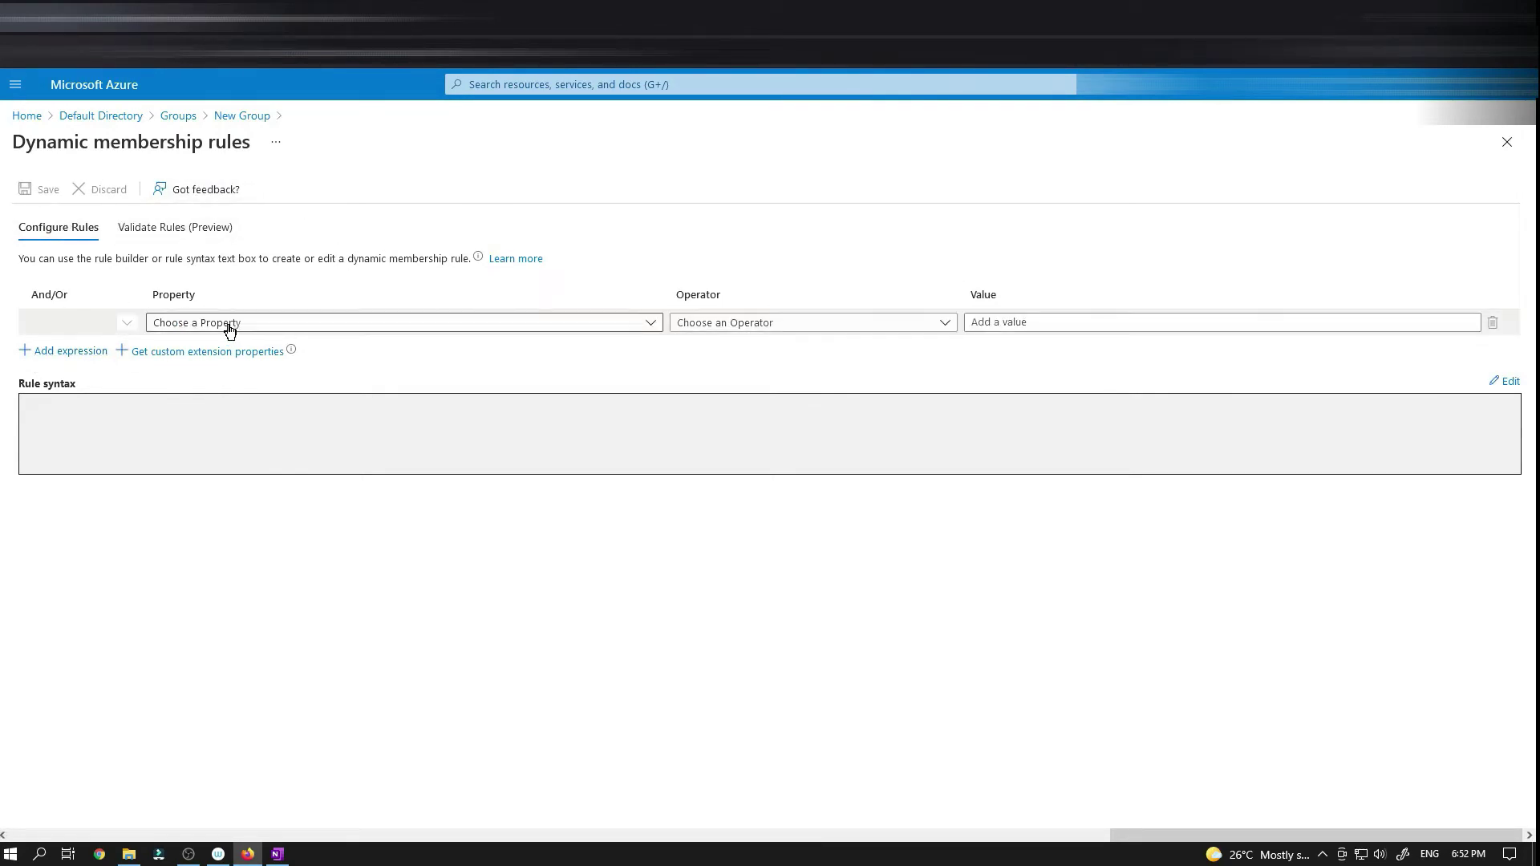
pyautogui.click(279, 329)
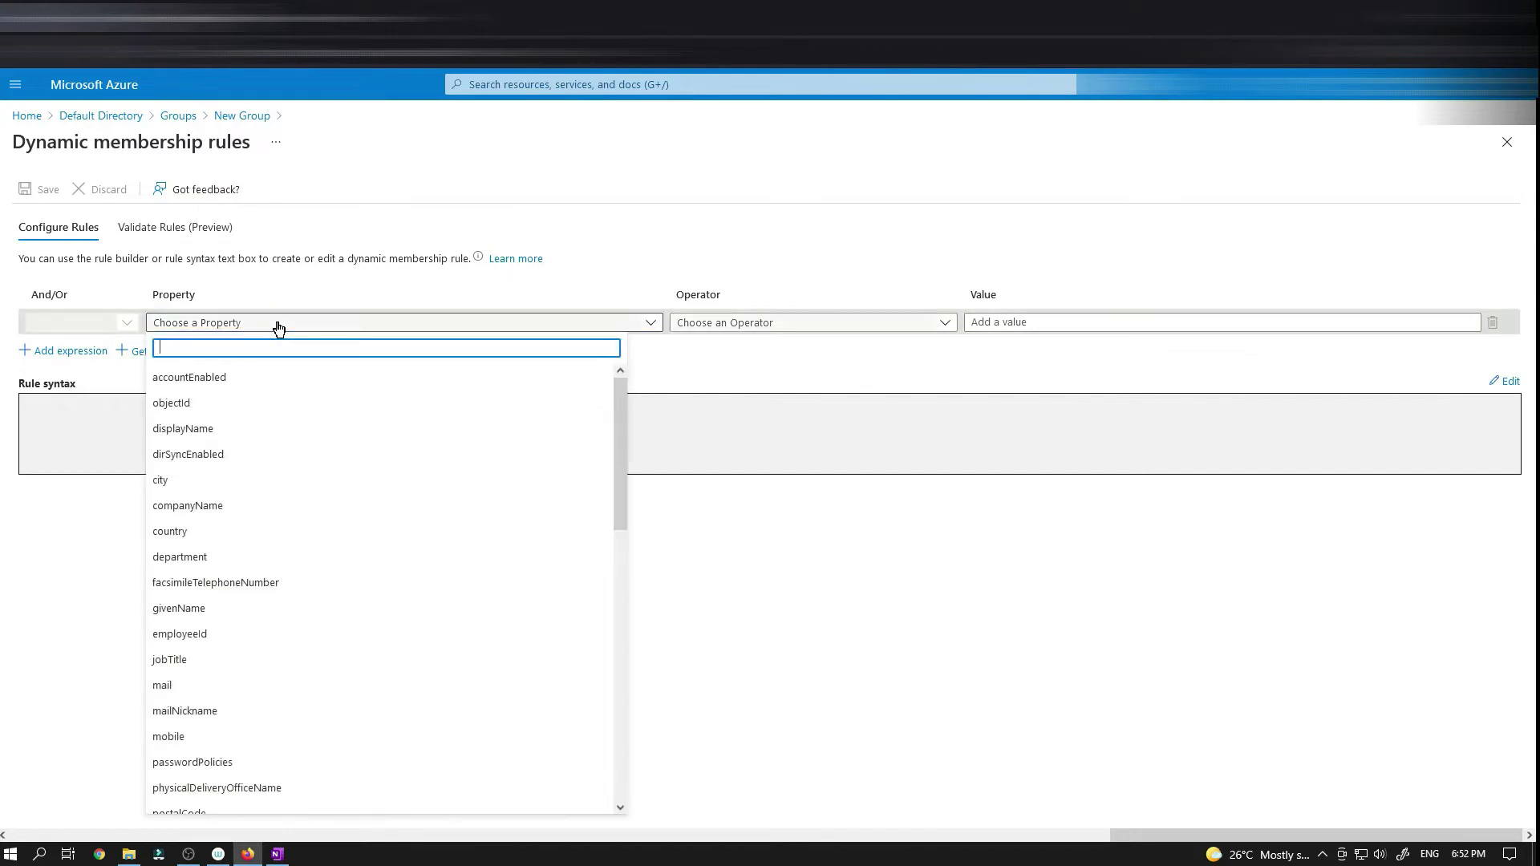
pyautogui.hotkey('ctrl', 'Tab')
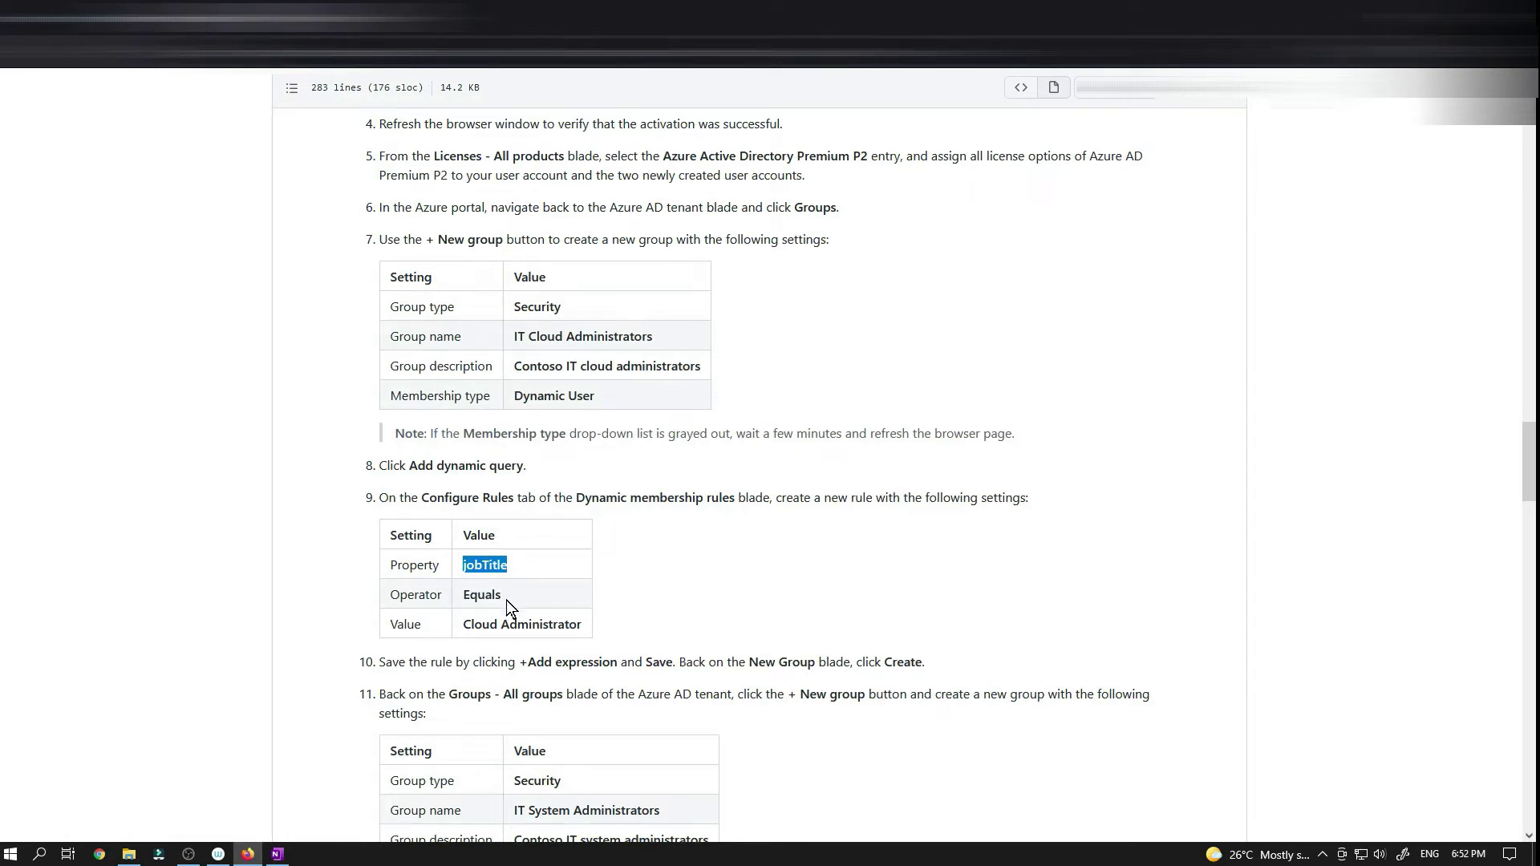
pyautogui.moveTo(462, 624); pyautogui.dragTo(587, 625)
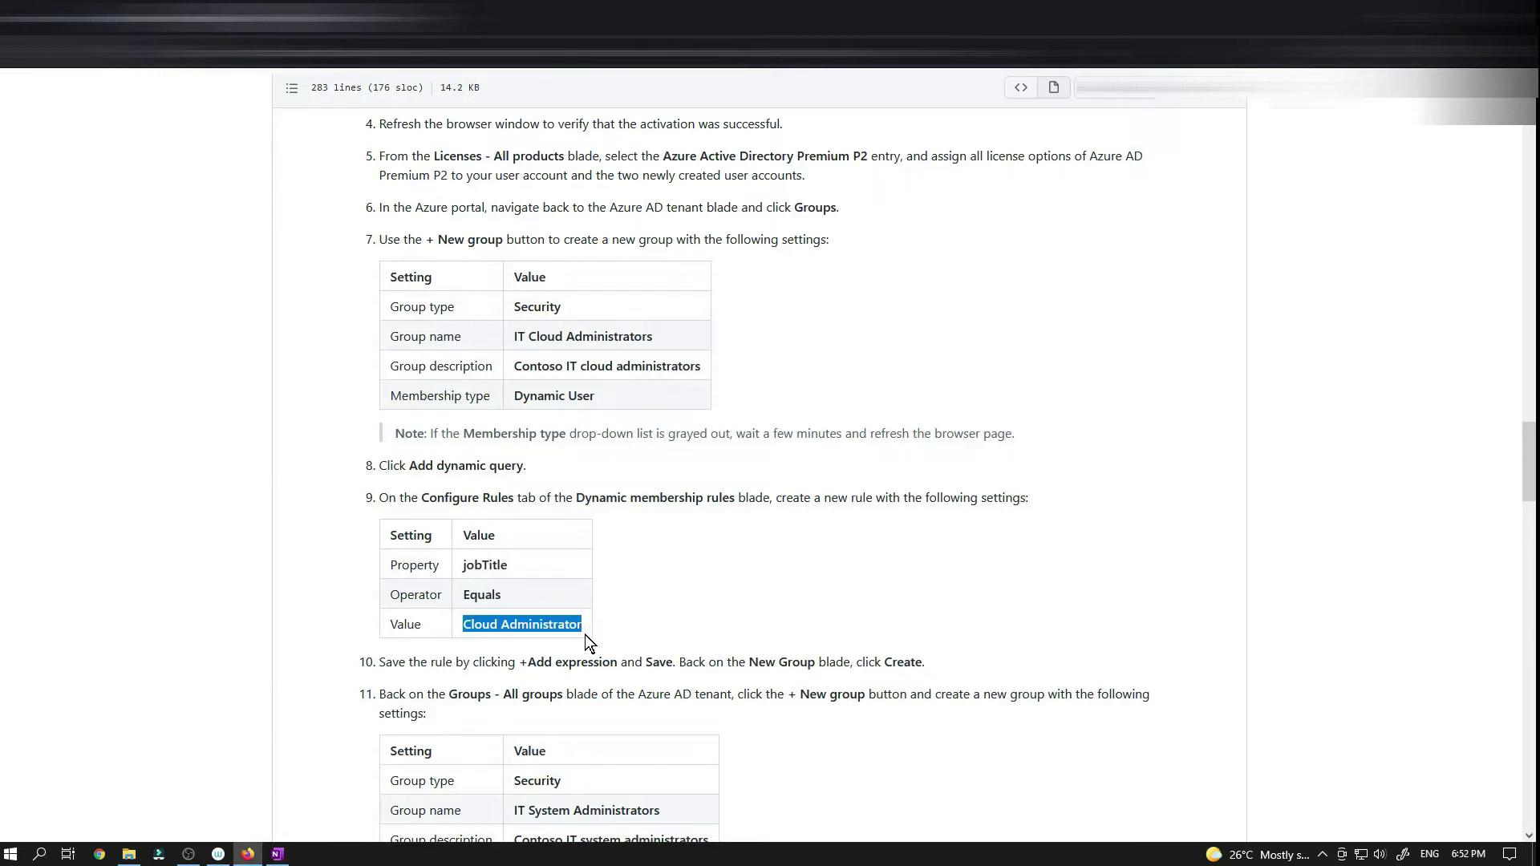
pyautogui.hotkey('alt', 'Tab')
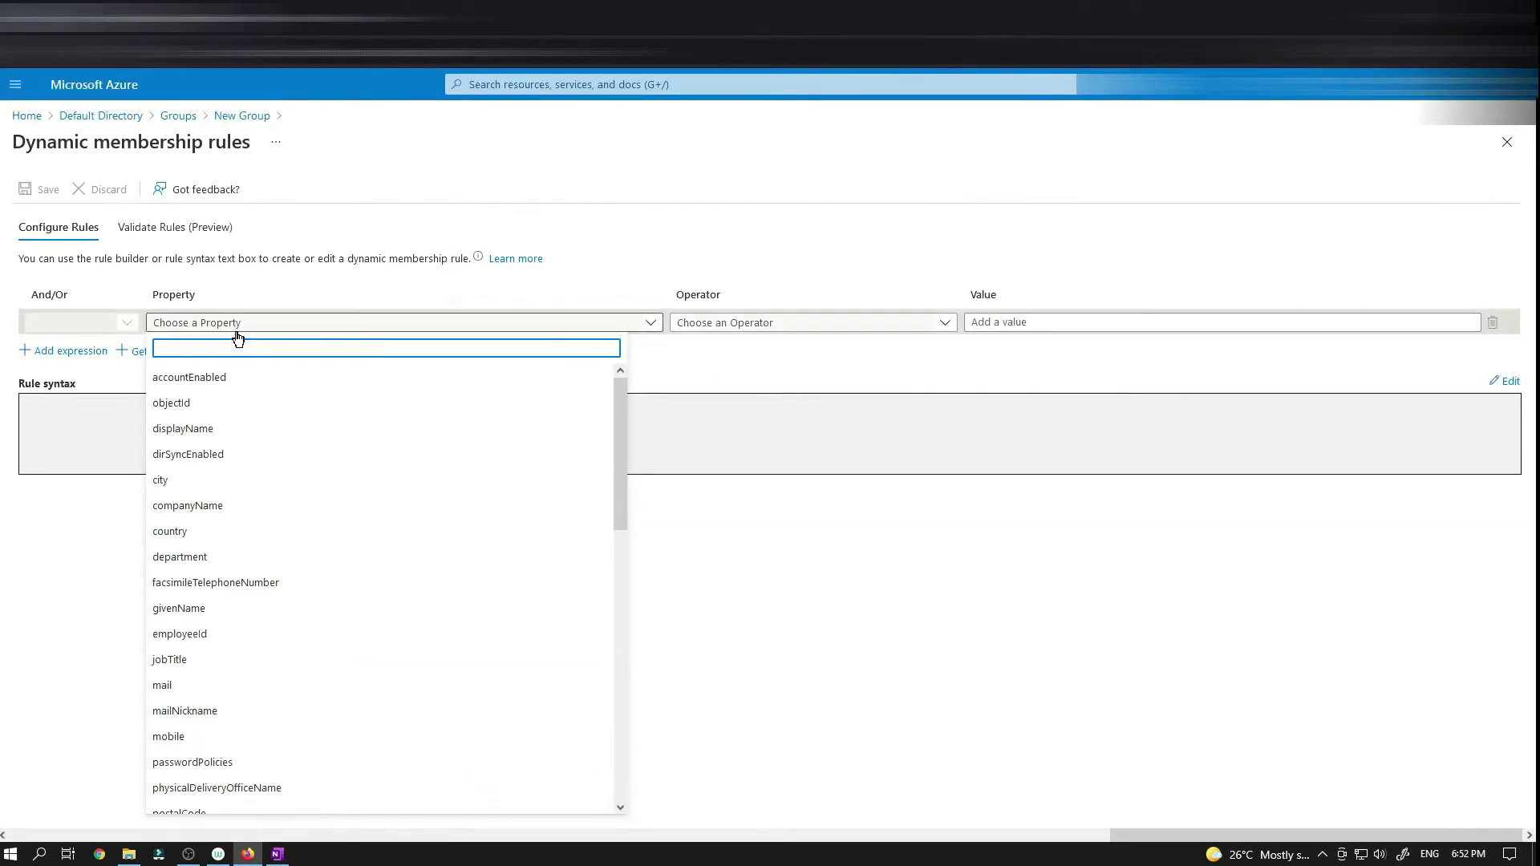
pyautogui.click(170, 661)
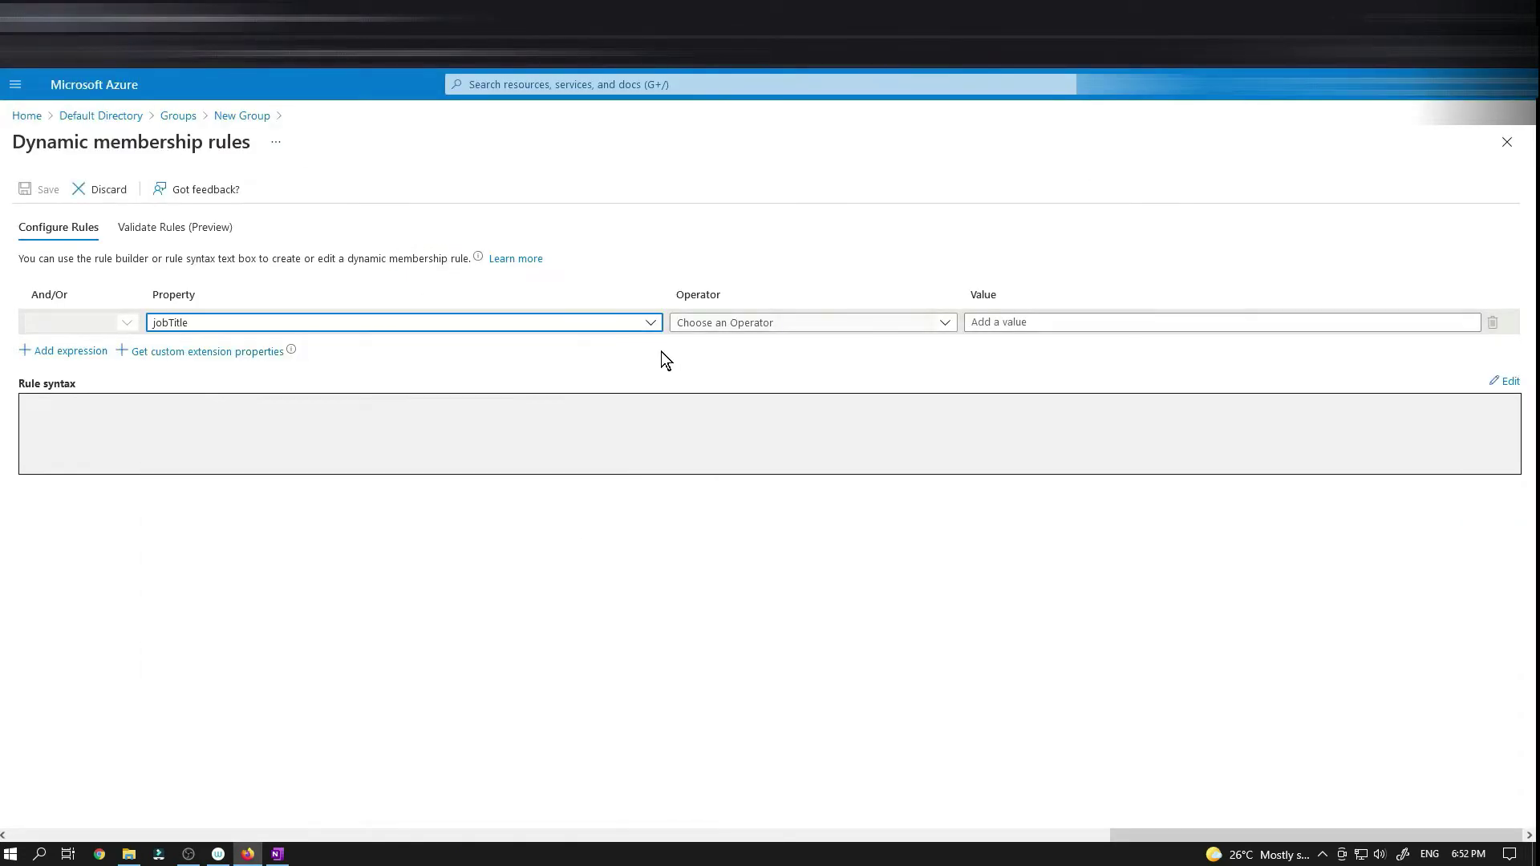
pyautogui.click(688, 321)
pyautogui.click(691, 479)
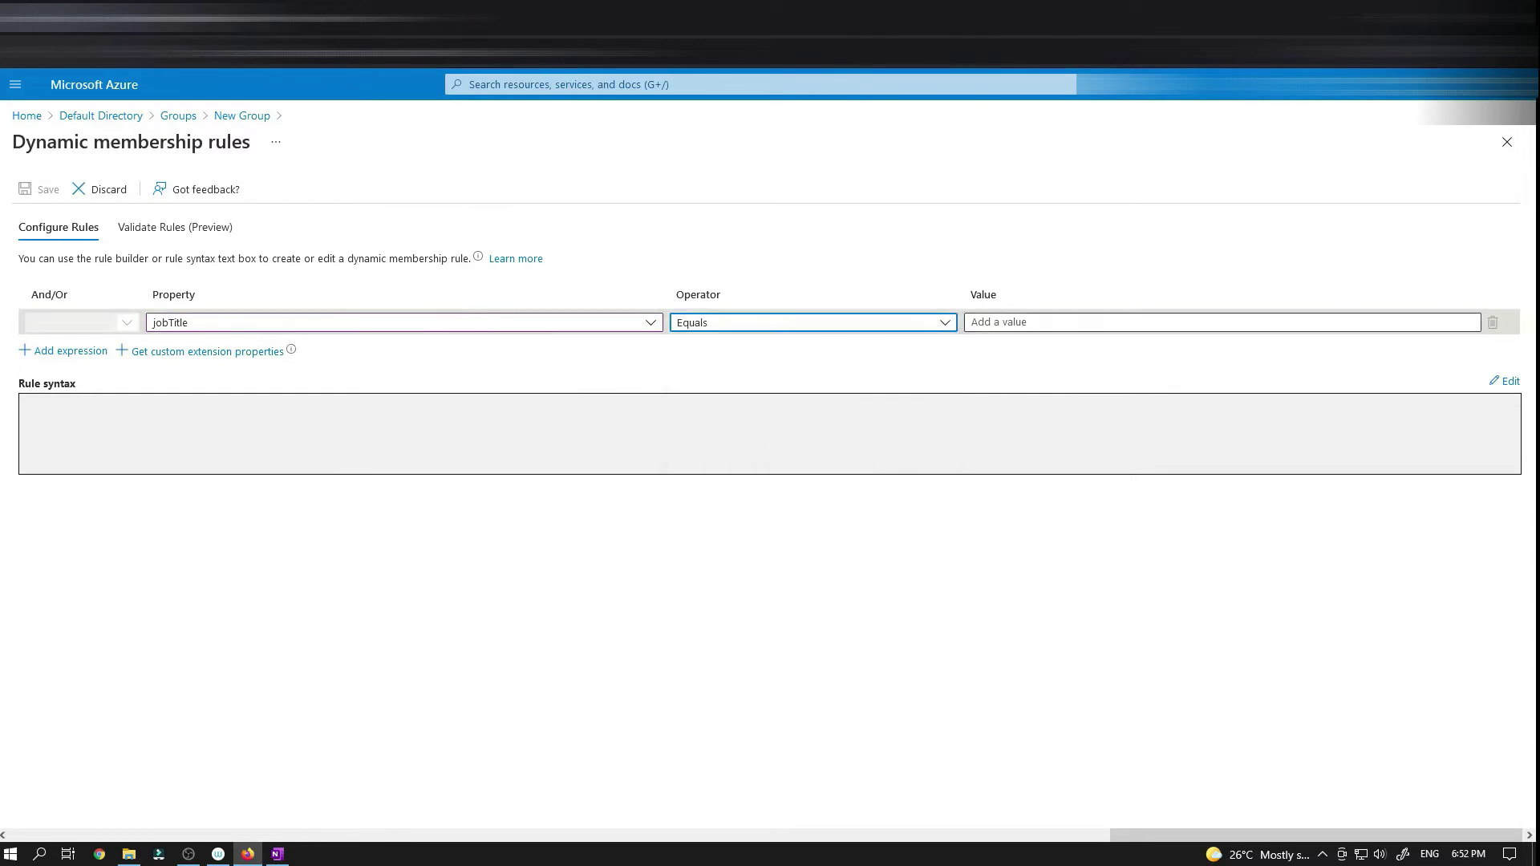
pyautogui.click(1039, 322)
pyautogui.hotkey('ctrl', 'v')
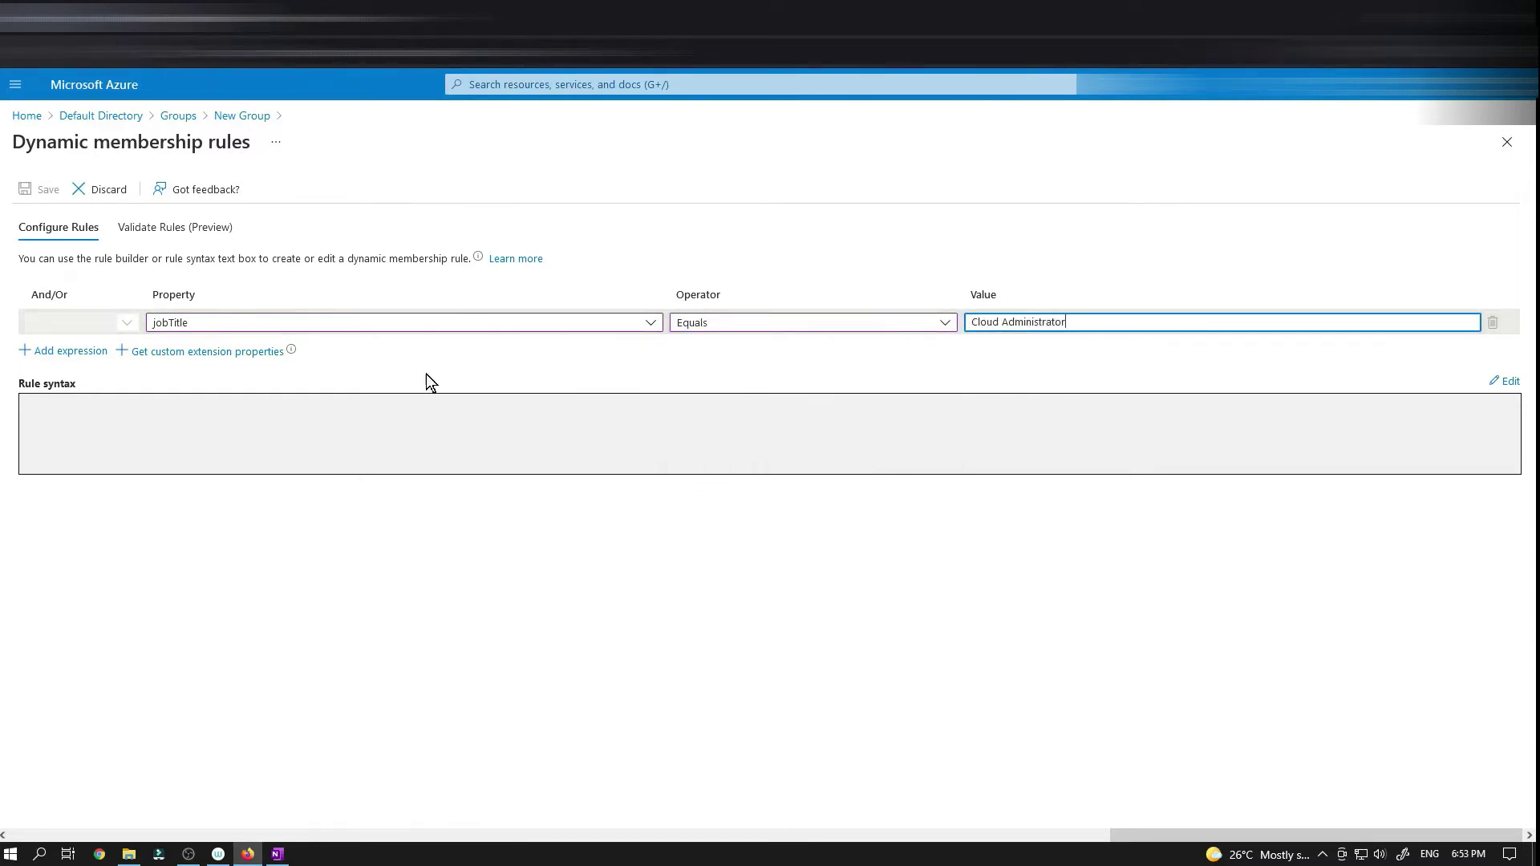
pyautogui.click(60, 325)
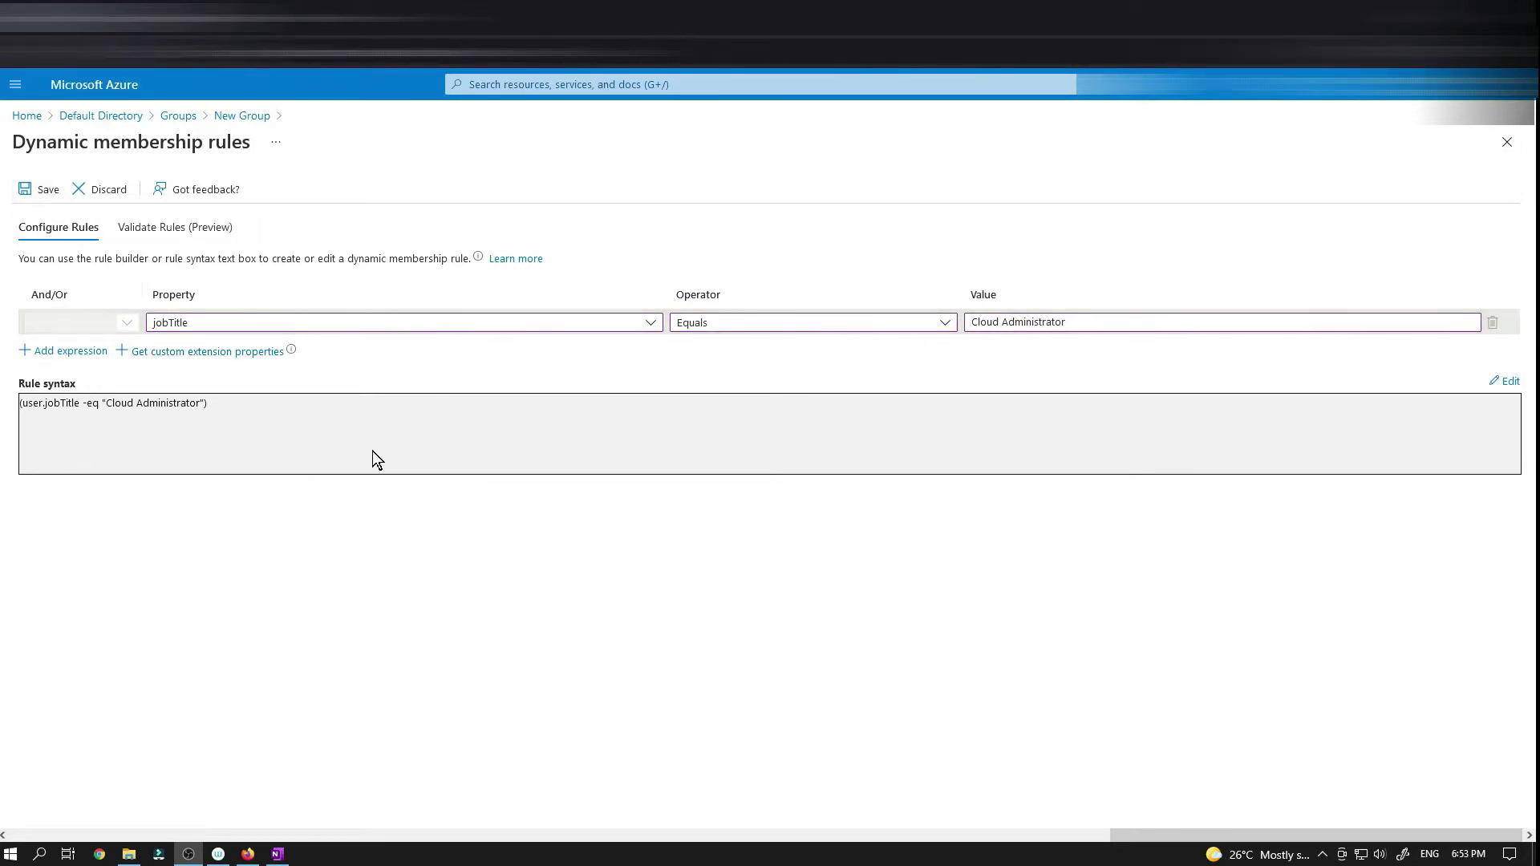
# - Save the dynamic membership rule and create the IT Cloud Administrators group
pyautogui.moveTo(243, 406); pyautogui.dragTo(18, 405)
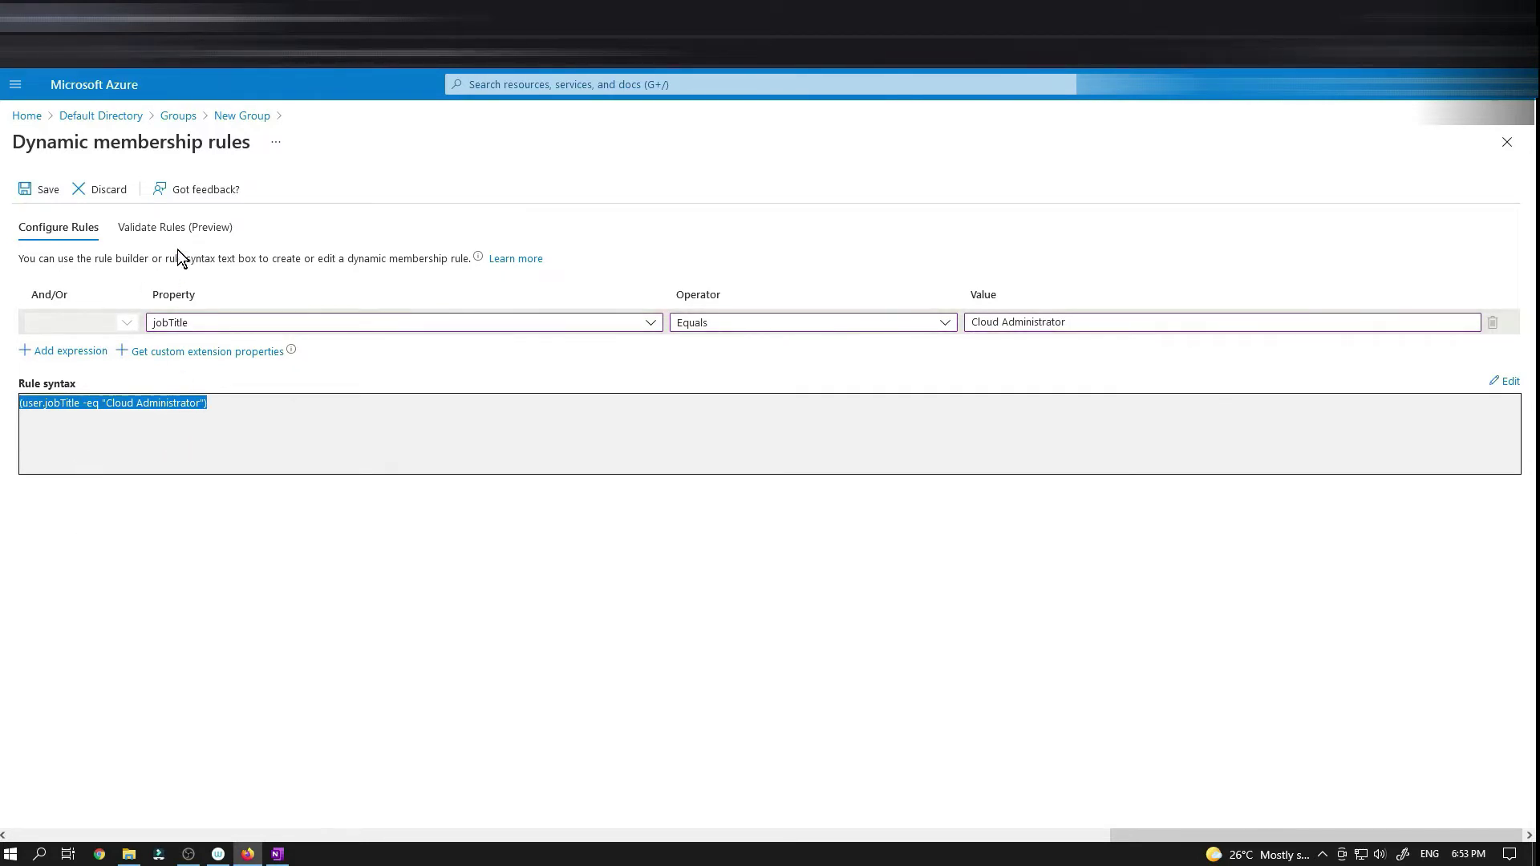
pyautogui.click(38, 189)
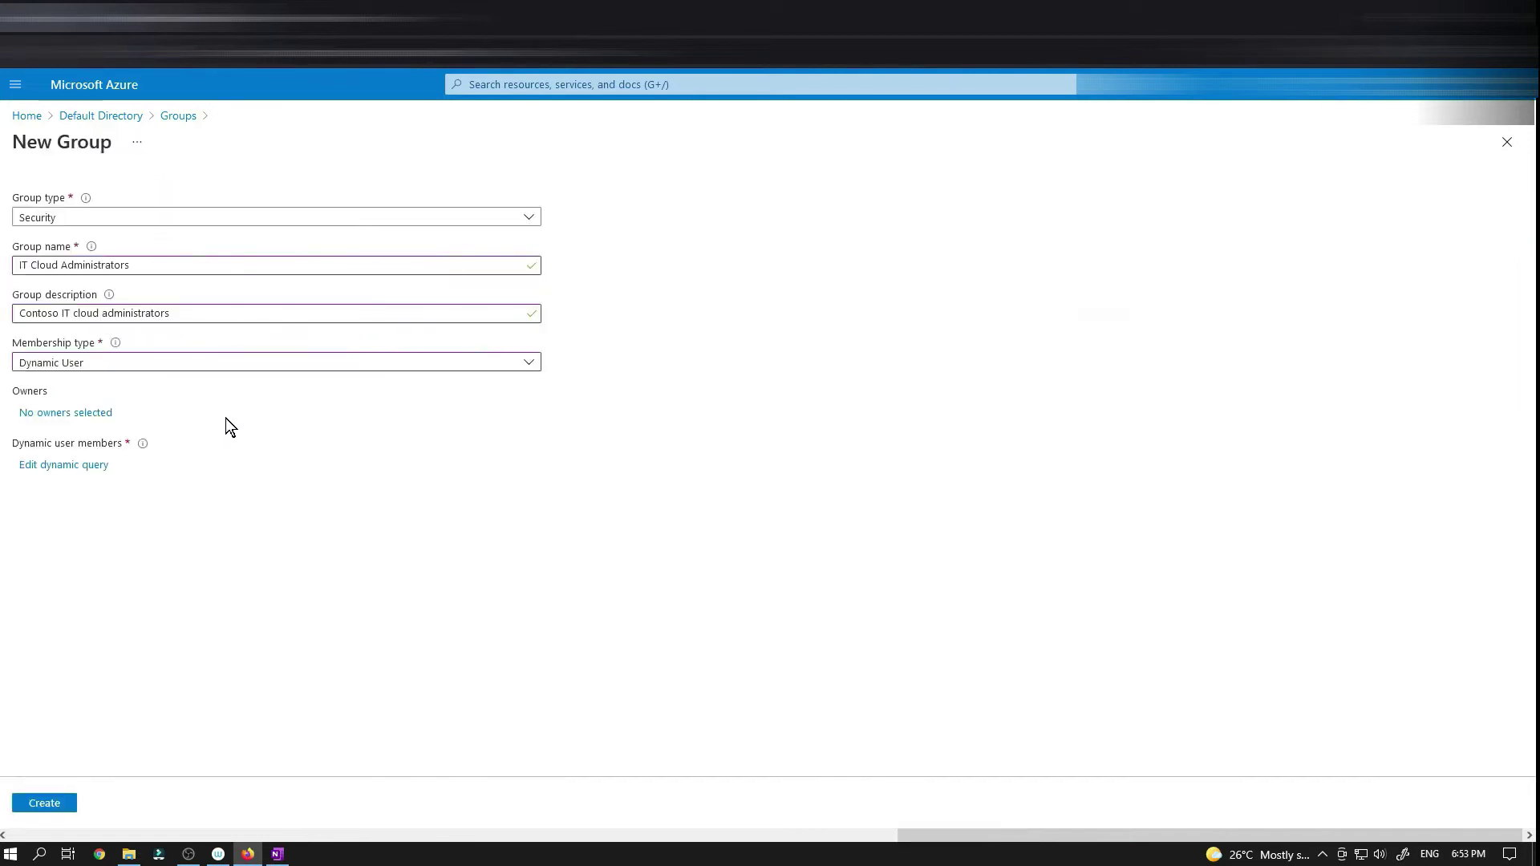
pyautogui.click(61, 809)
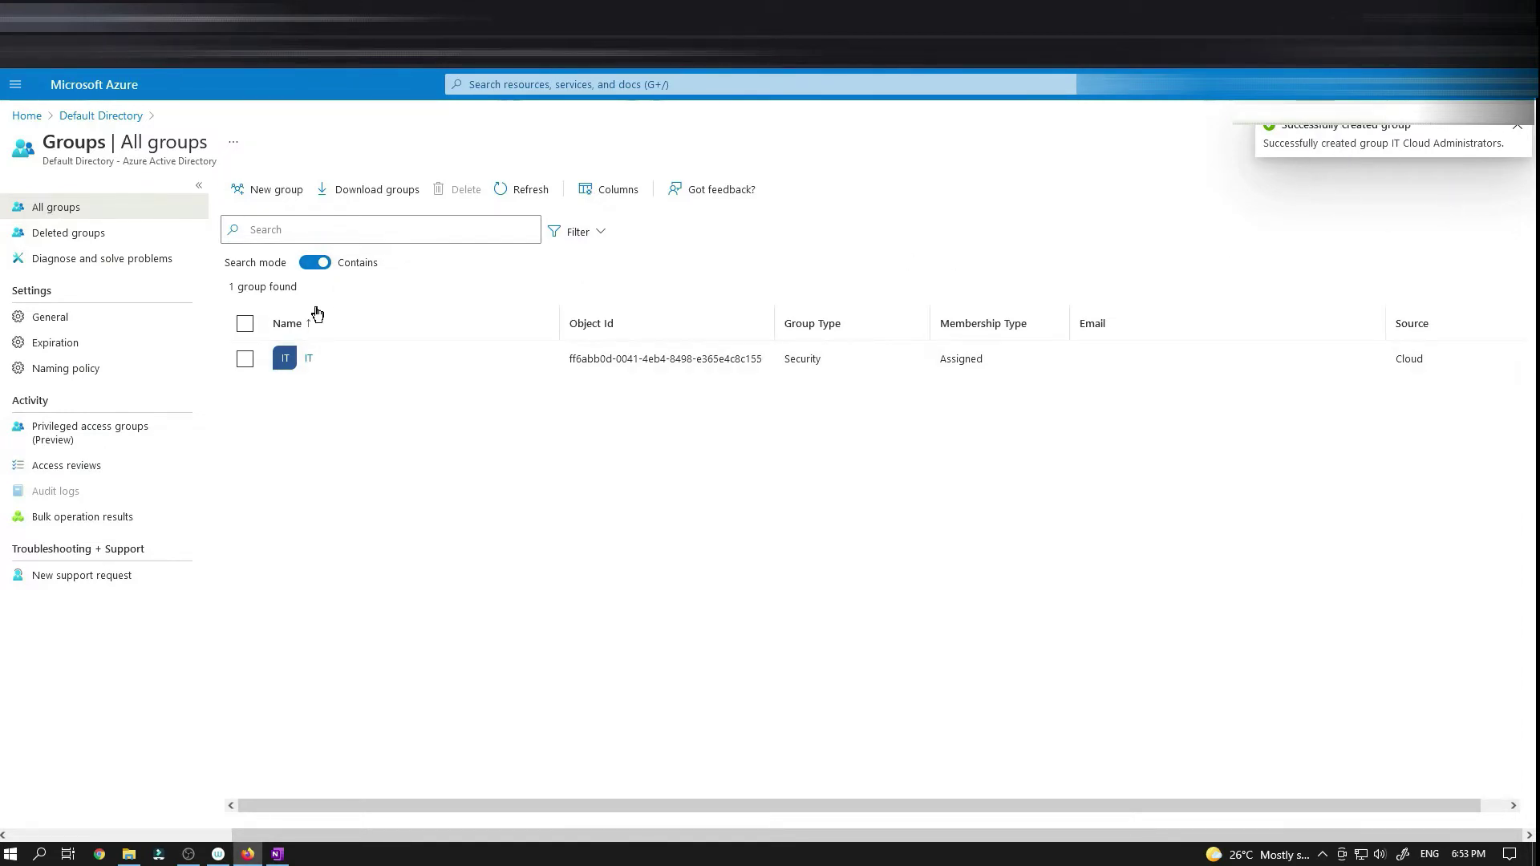
# - Refresh the list of all groups and check the membership type of the IT Cloud Administrators group
pyautogui.click(509, 189)
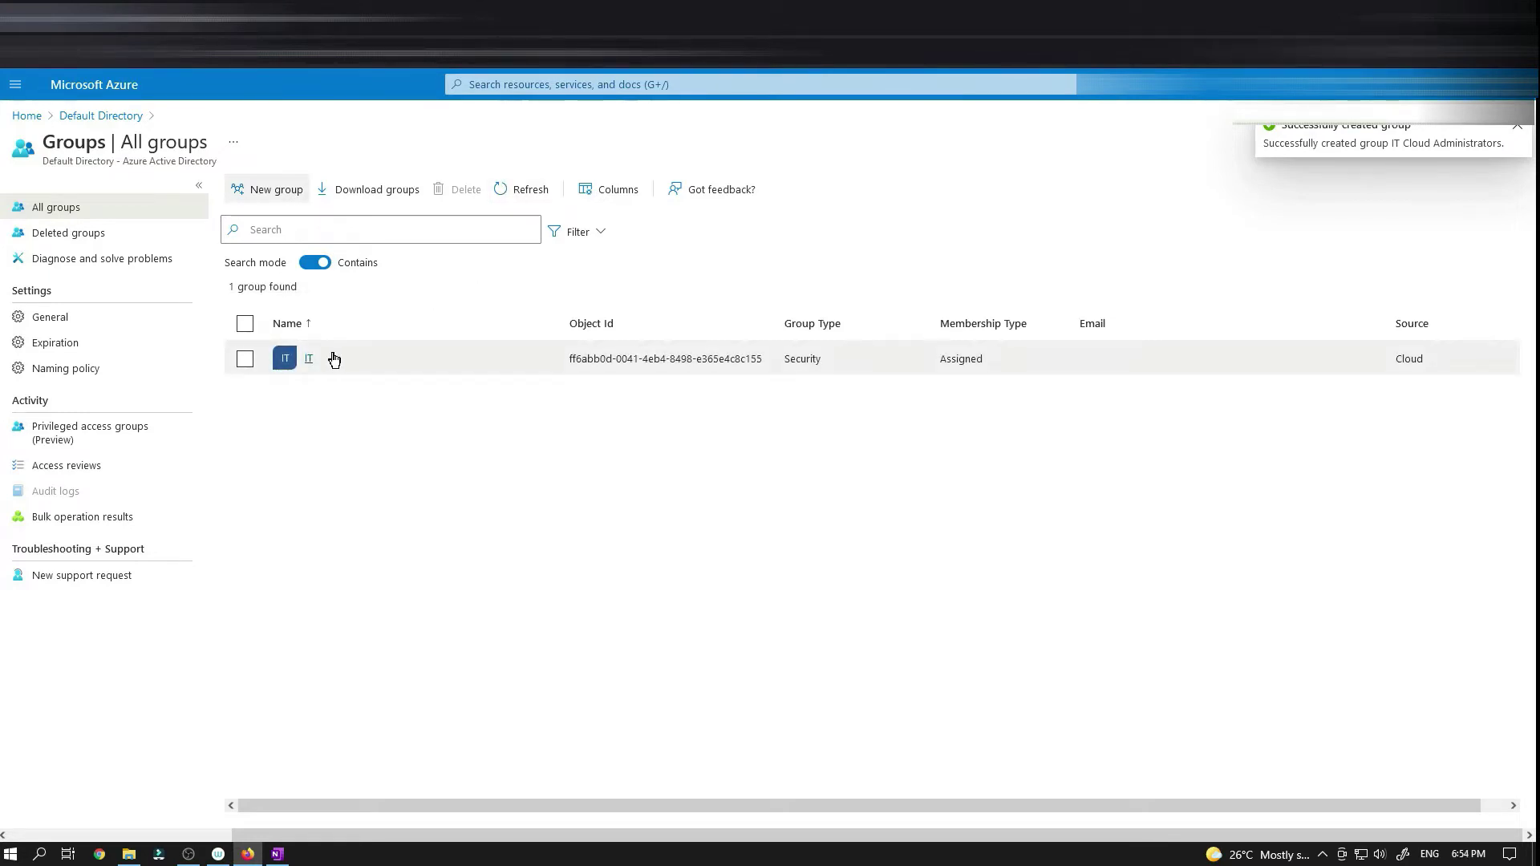
pyautogui.click(523, 201)
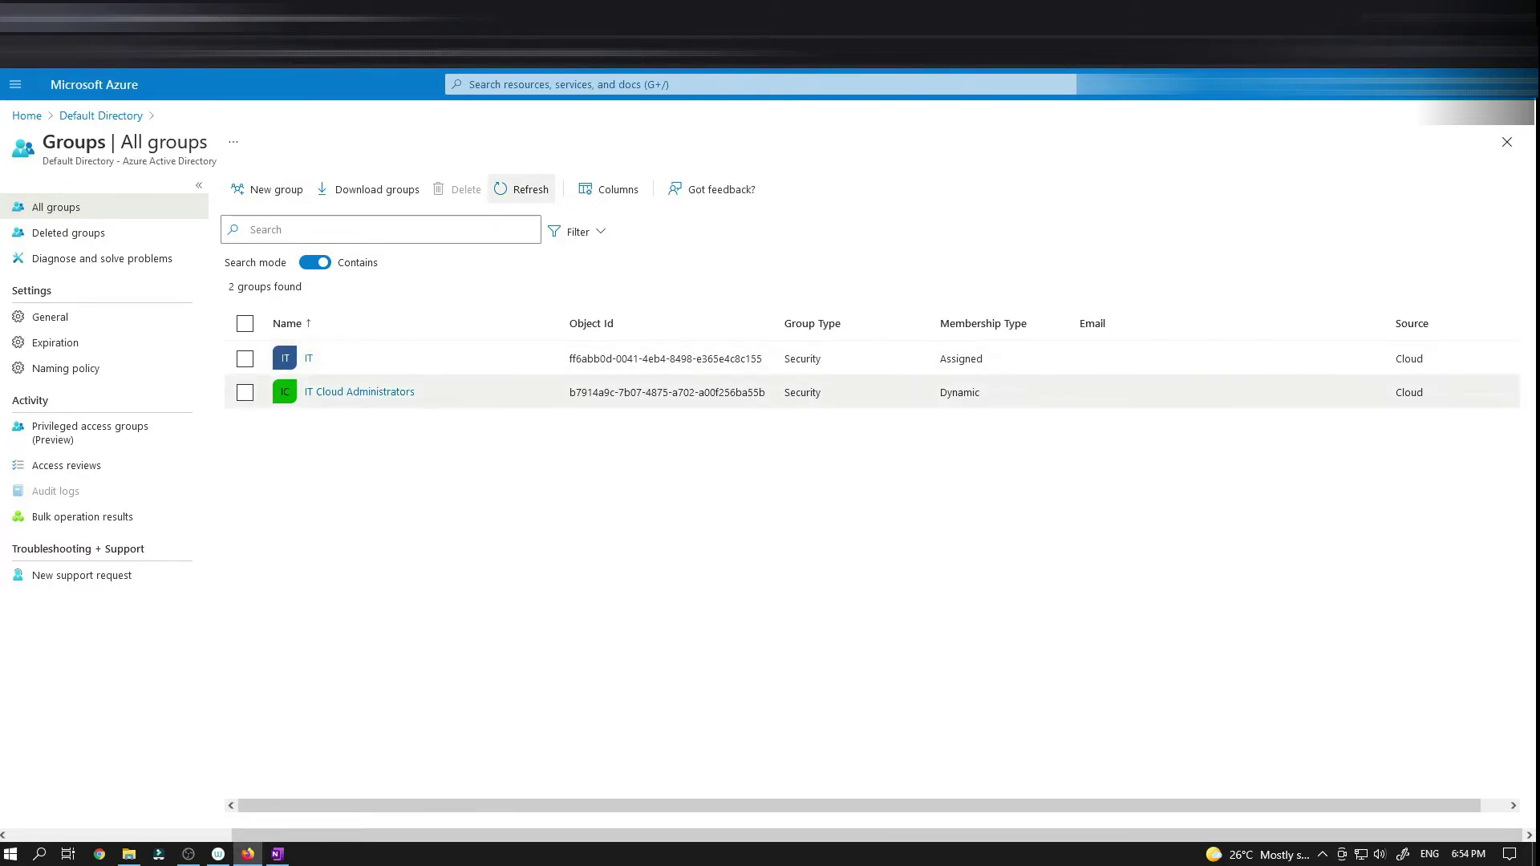
pyautogui.doubleClick(960, 393)
pyautogui.click(972, 491)
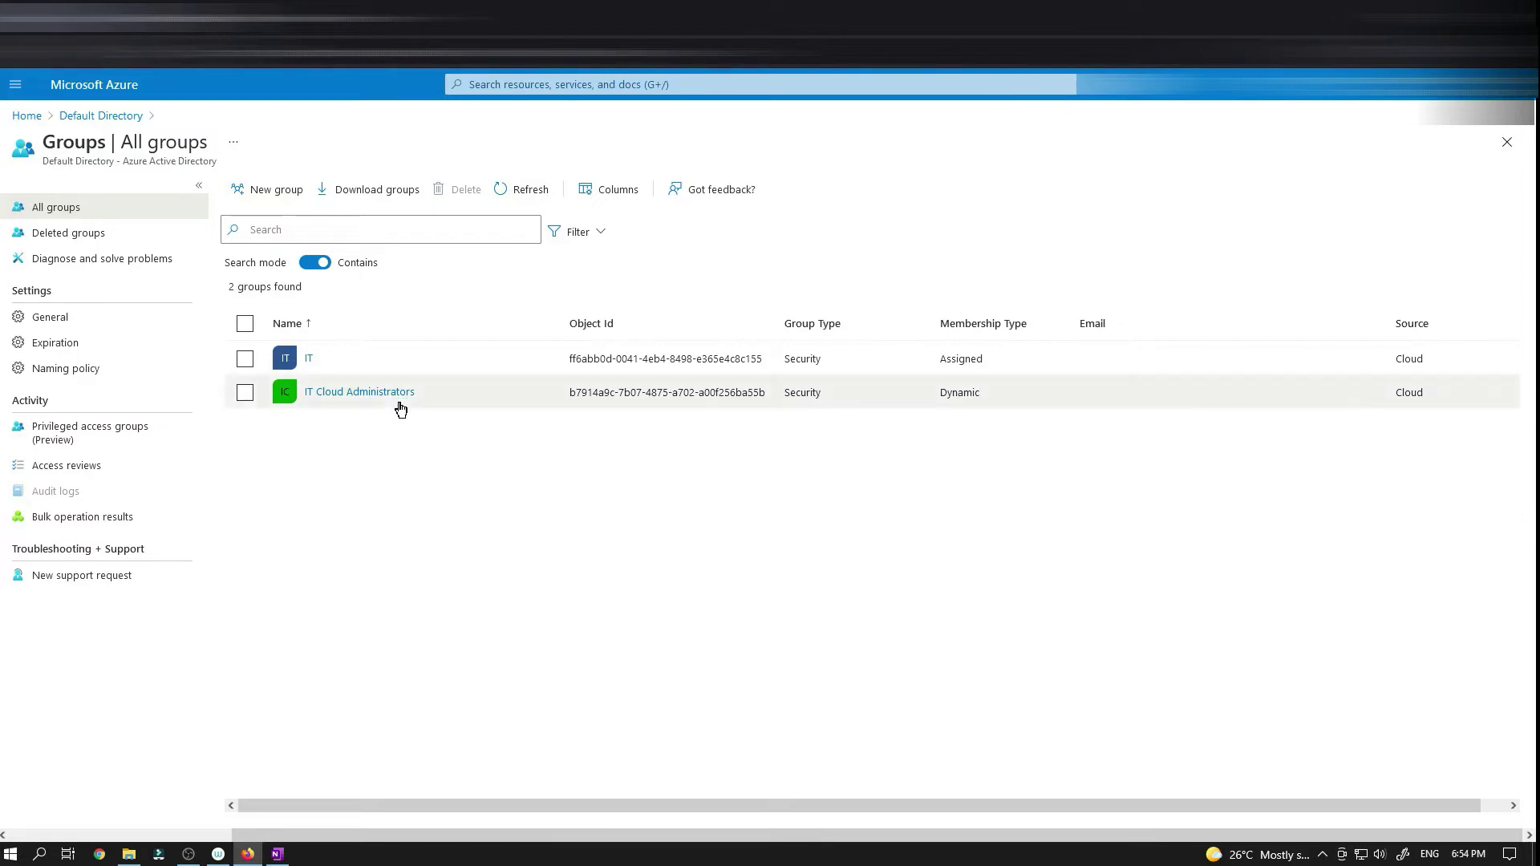
pyautogui.doubleClick(961, 393)
pyautogui.click(824, 567)
# - Review the next group's settings from step 11 of the lab manual and the Task 2 notes in OneNote, ending in the manual
pyautogui.hotkey('alt', 'Tab')
pyautogui.scroll(-4, 474, 340)
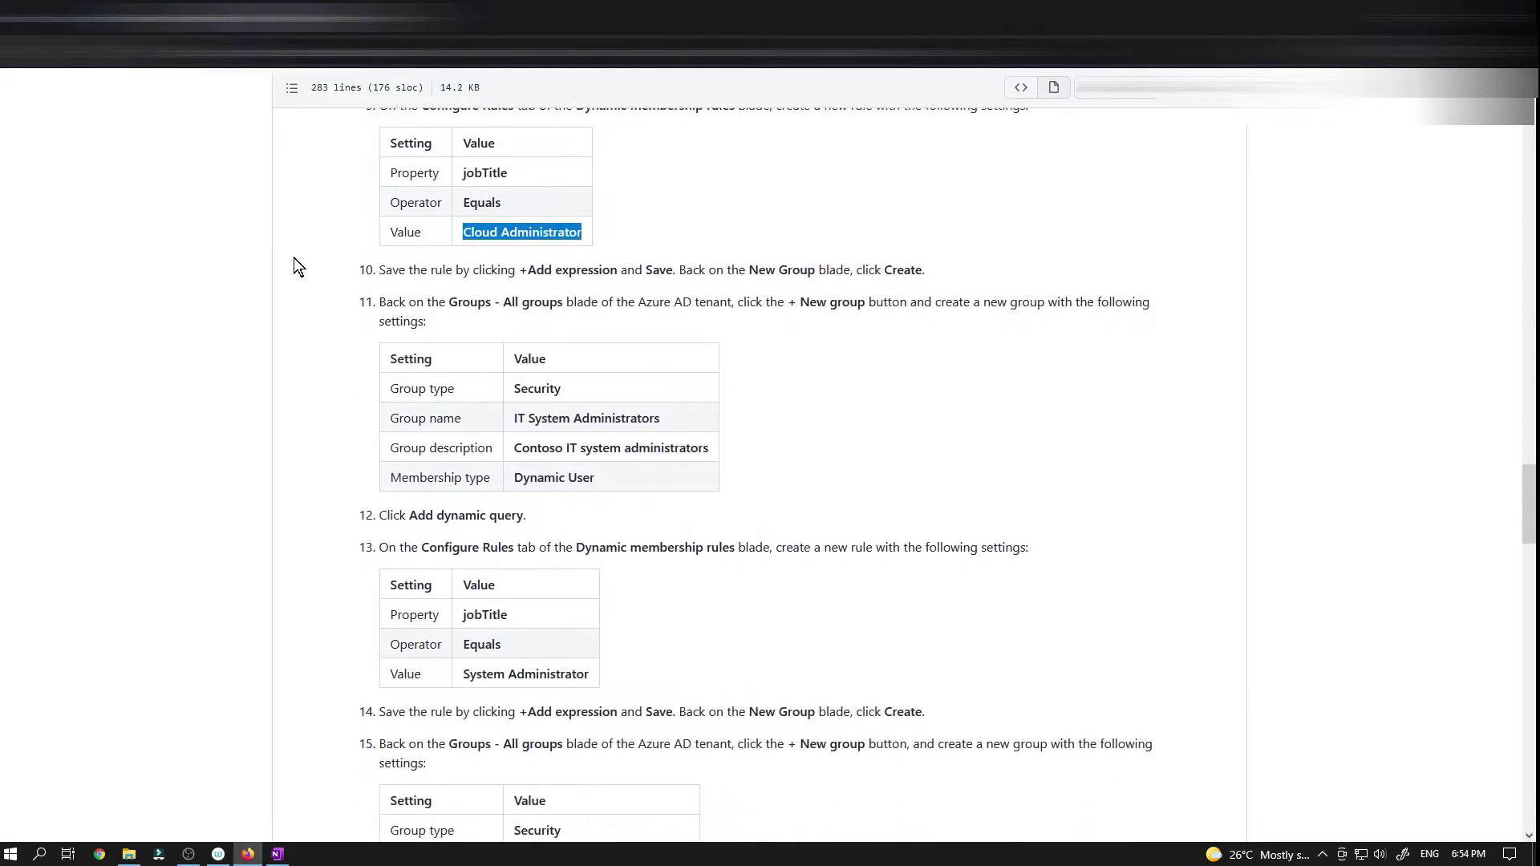
pyautogui.scroll(-1, 291, 260)
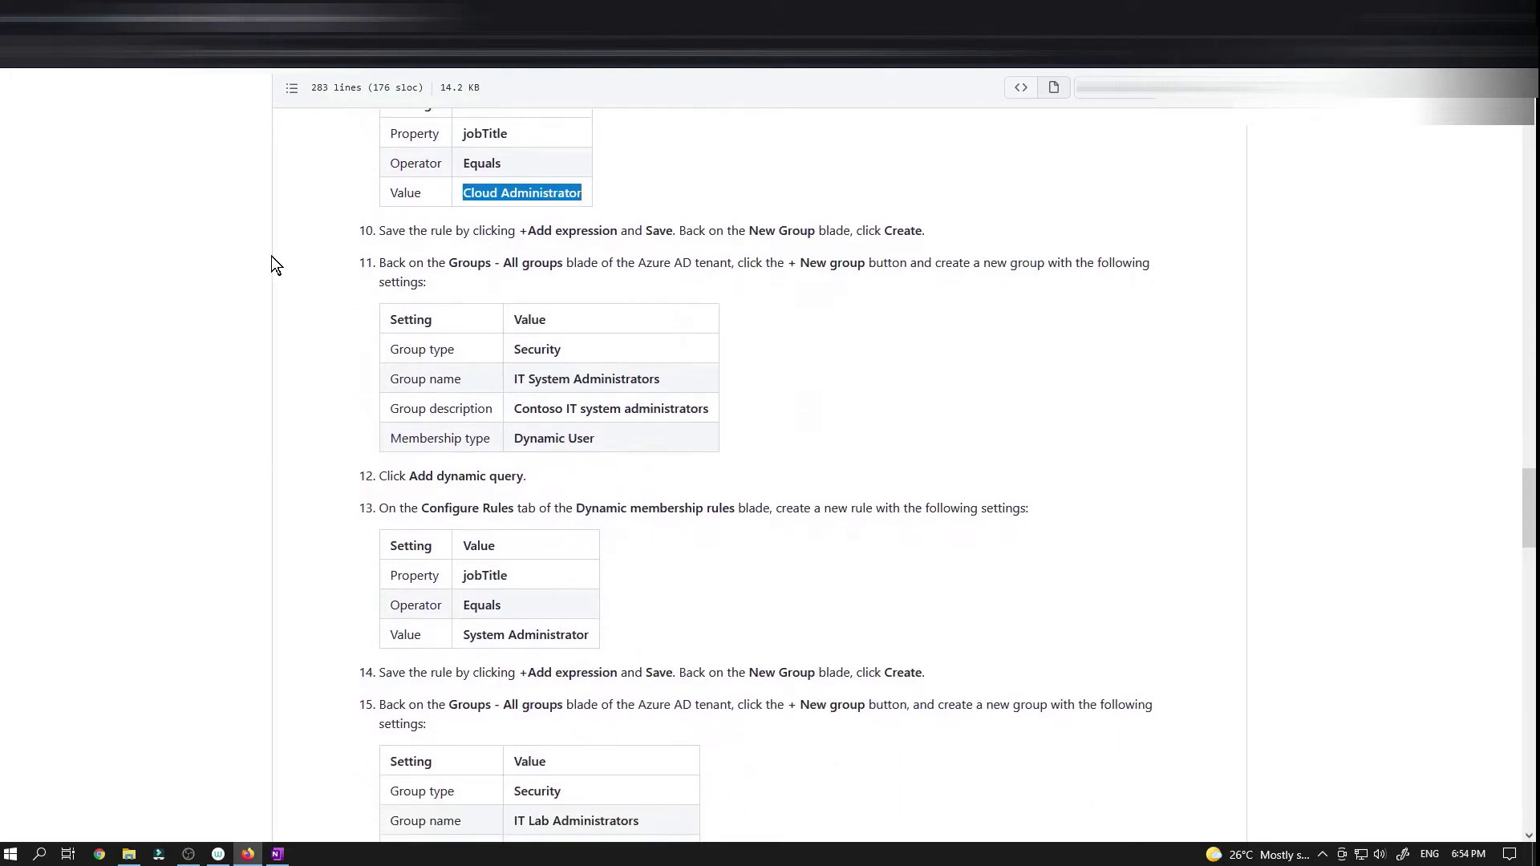
pyautogui.click(276, 854)
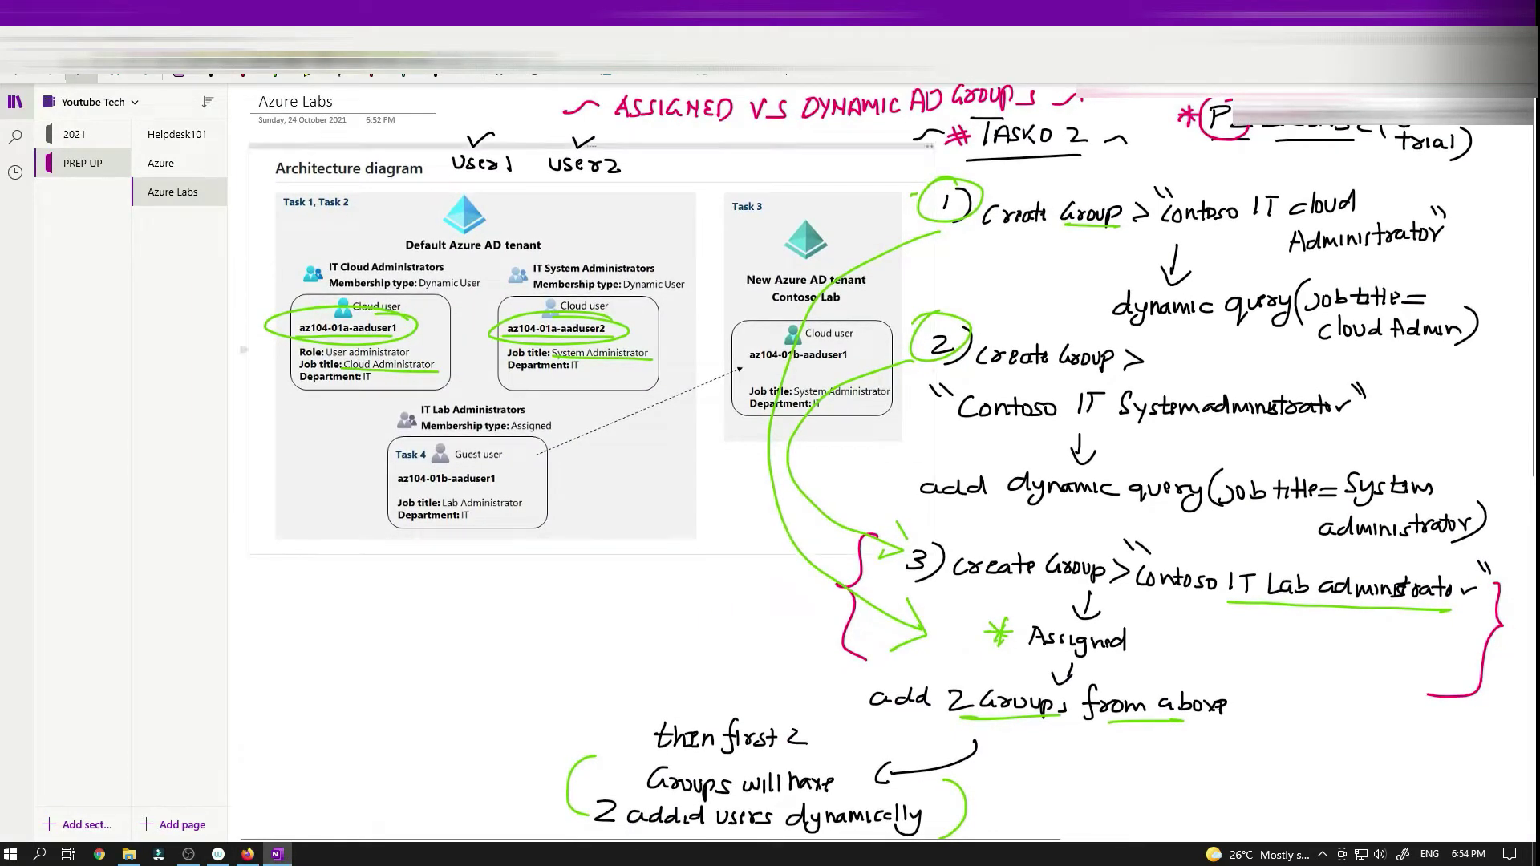
pyautogui.hotkey('alt', 'Tab')
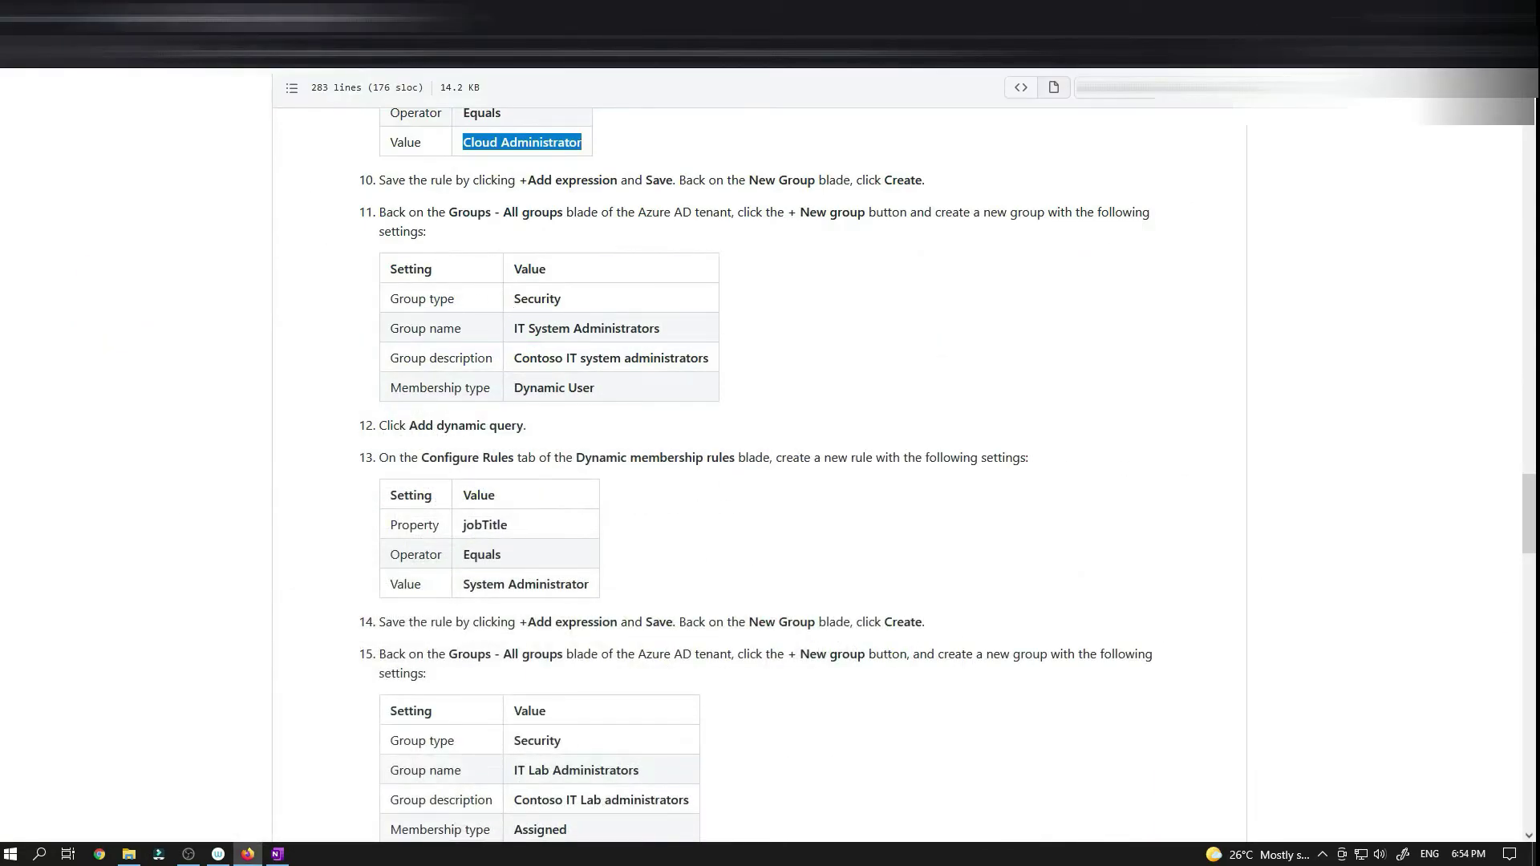
# - Start another new security group in the Azure portal and name it "IT System Administrators", copied from step 11 of the manual
pyautogui.click(201, 24)
pyautogui.click(256, 196)
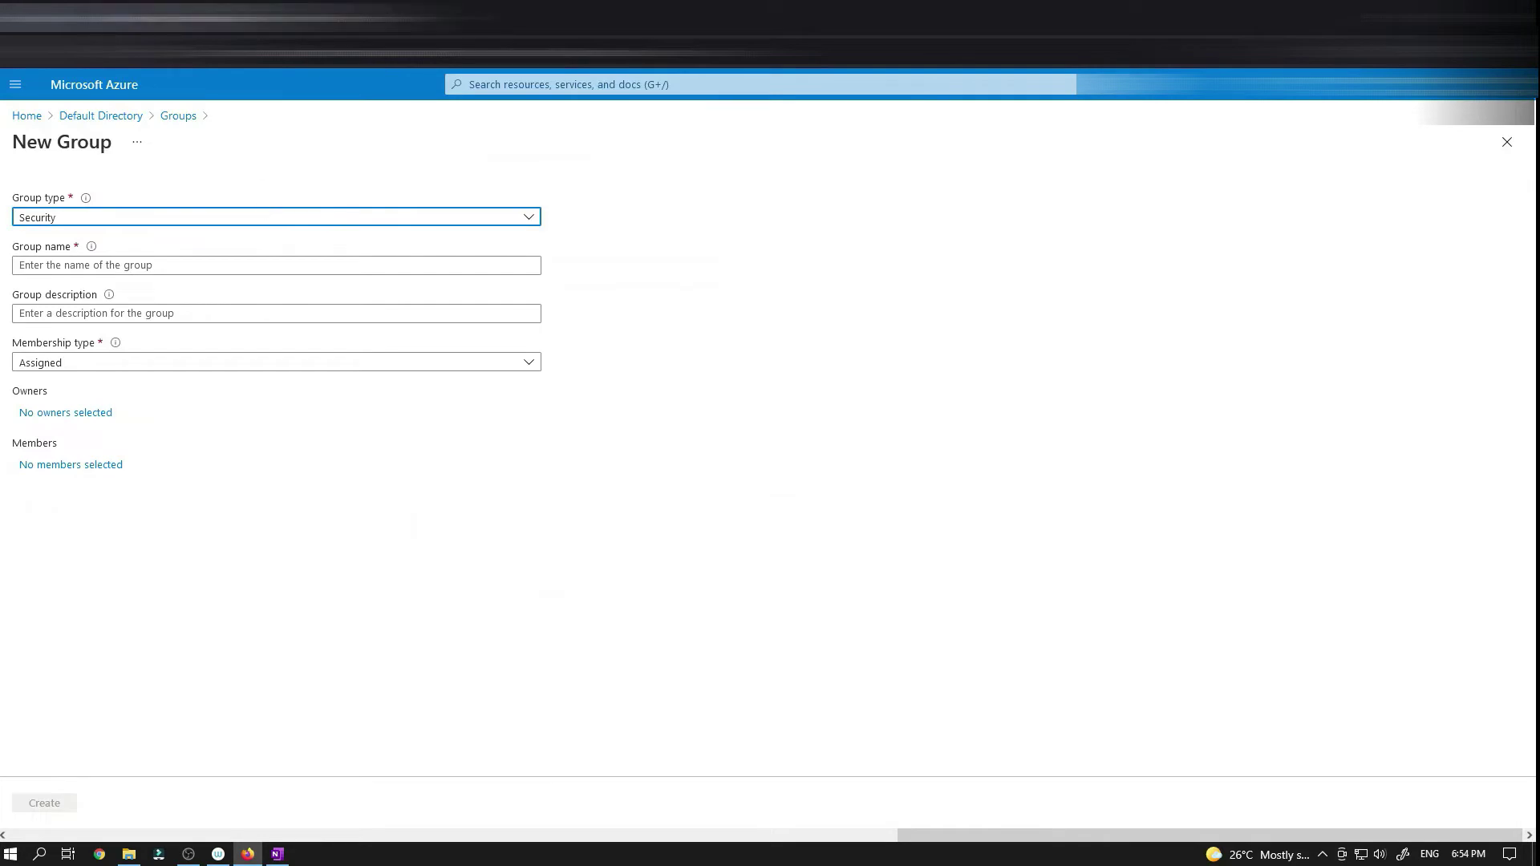
pyautogui.click(280, 18)
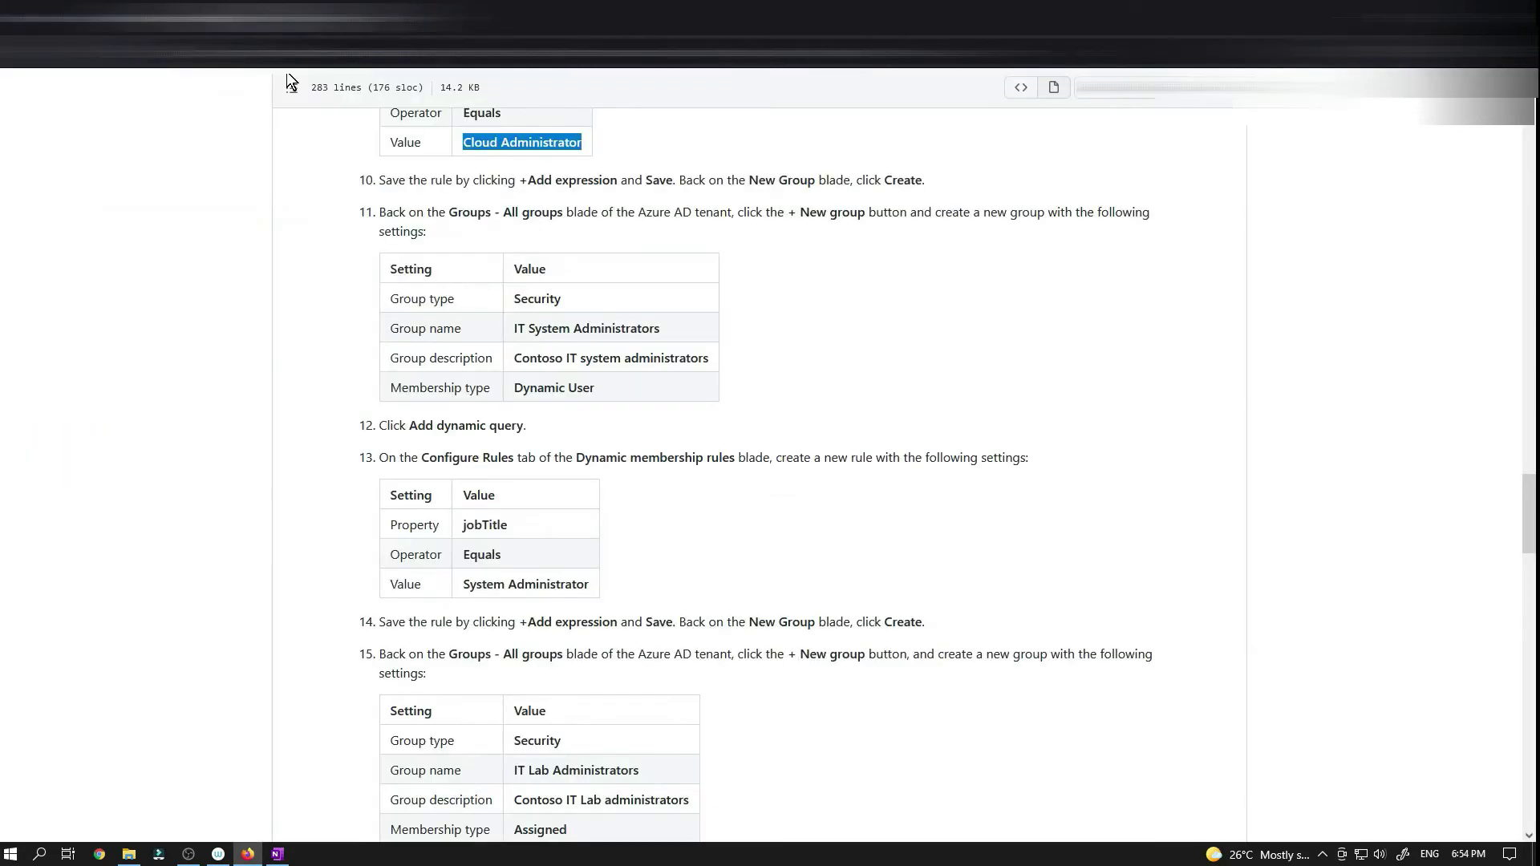
pyautogui.moveTo(504, 301); pyautogui.dragTo(563, 320)
pyautogui.click(564, 319)
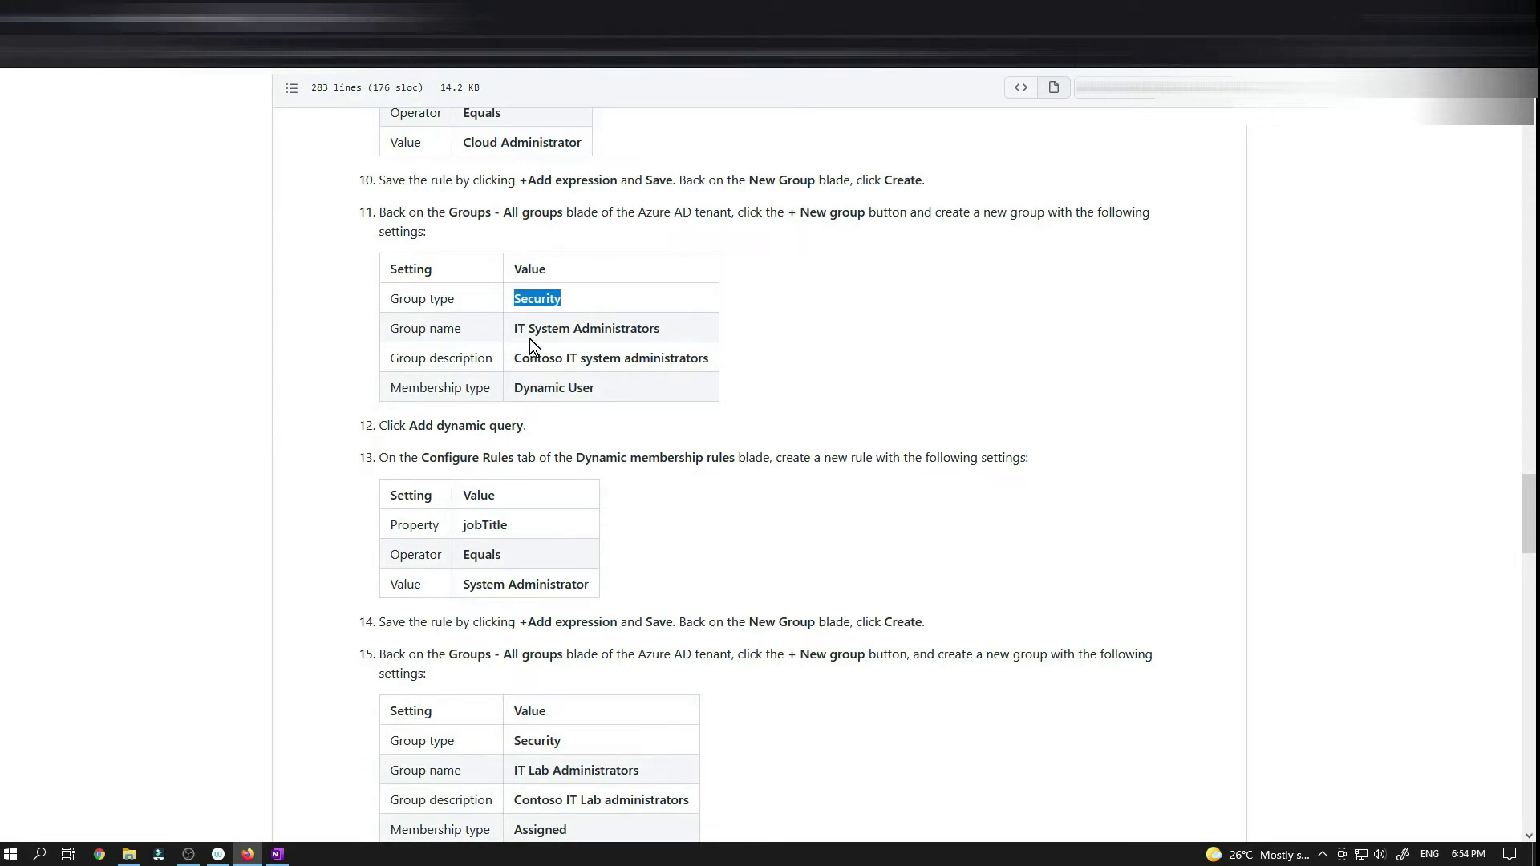
pyautogui.moveTo(514, 328); pyautogui.dragTo(666, 330)
pyautogui.hotkey('ctrl', 'c')
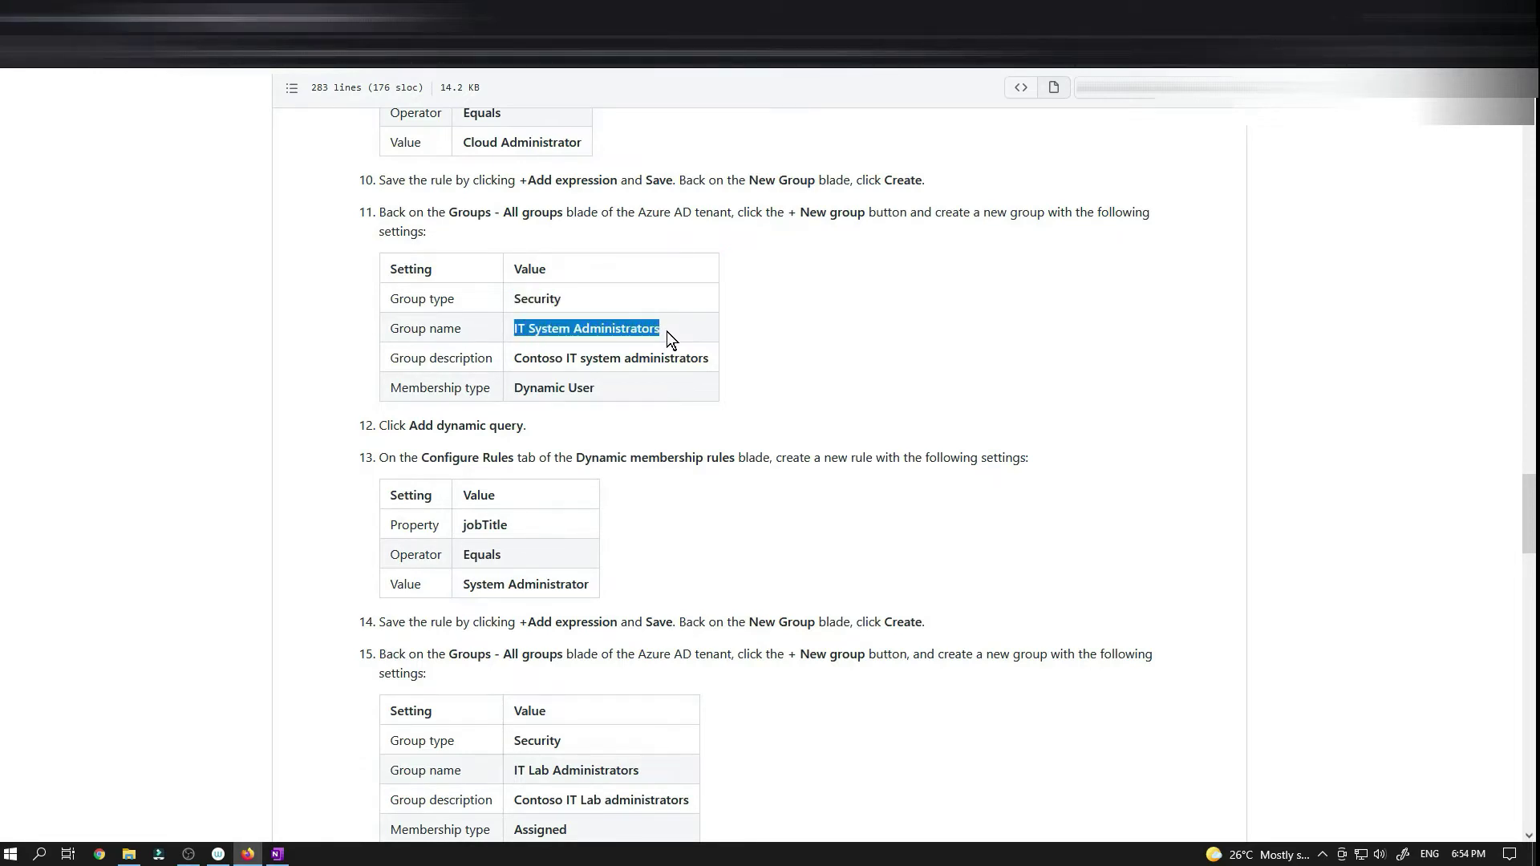
pyautogui.hotkey('alt', 'Tab')
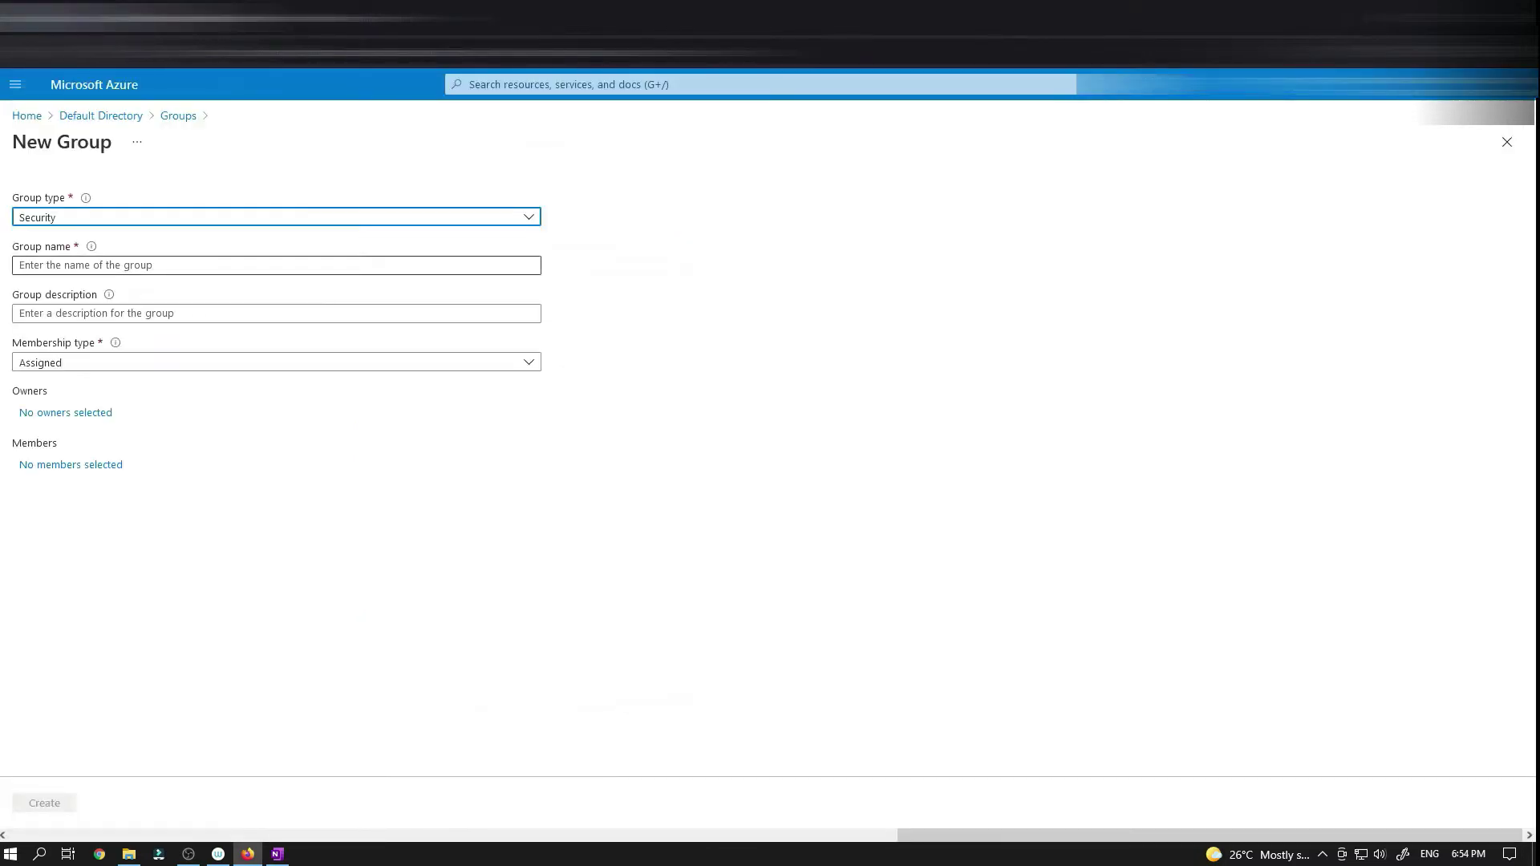
pyautogui.click(276, 265)
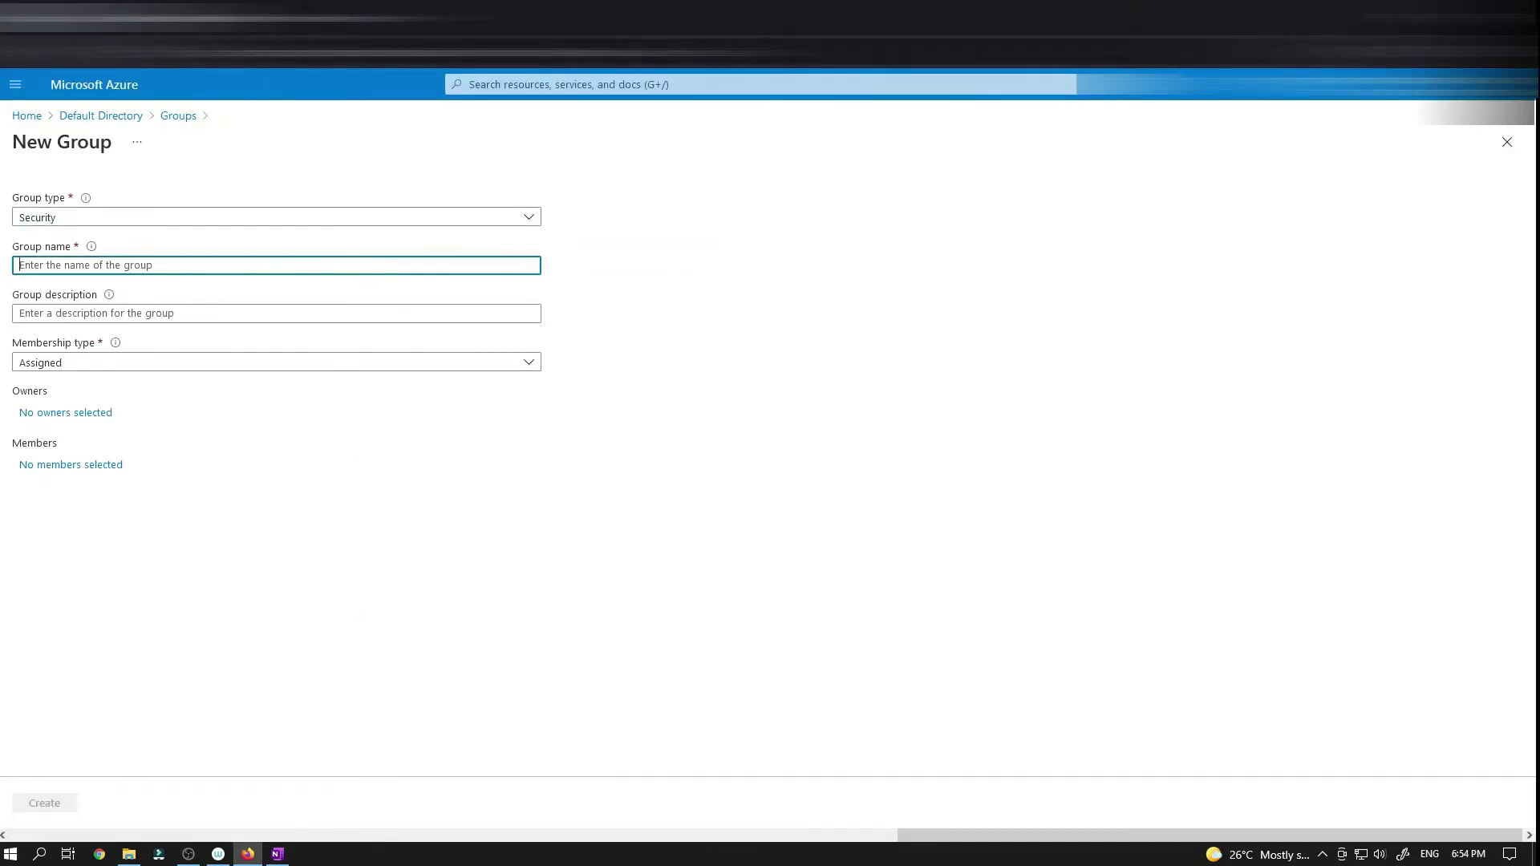
pyautogui.hotkey('ctrl', 'v')
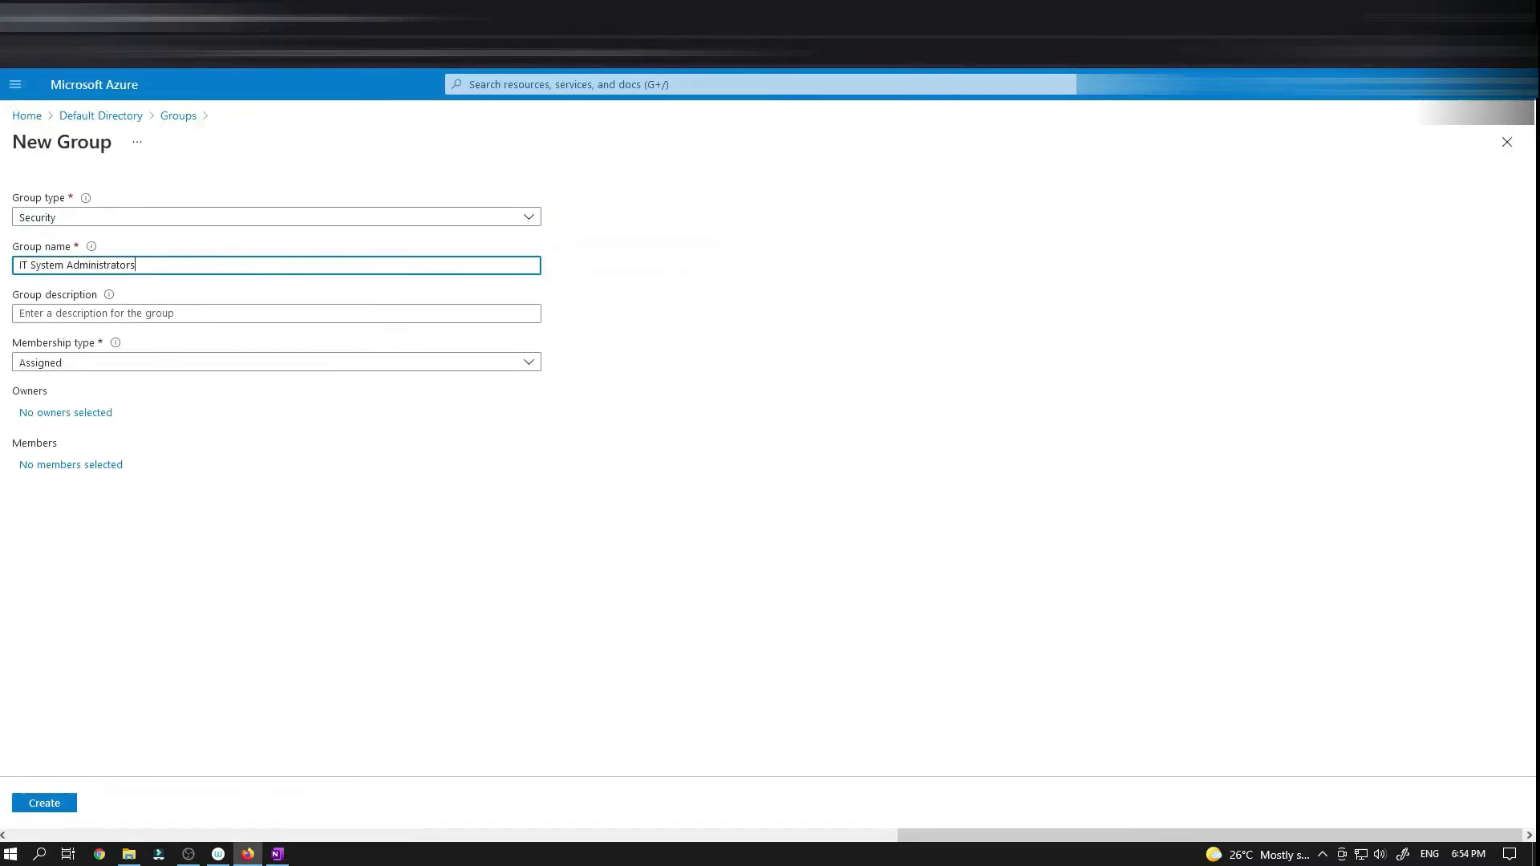
# - Copy "Contoso IT system administrators" from the manual into the group description
pyautogui.click(276, 314)
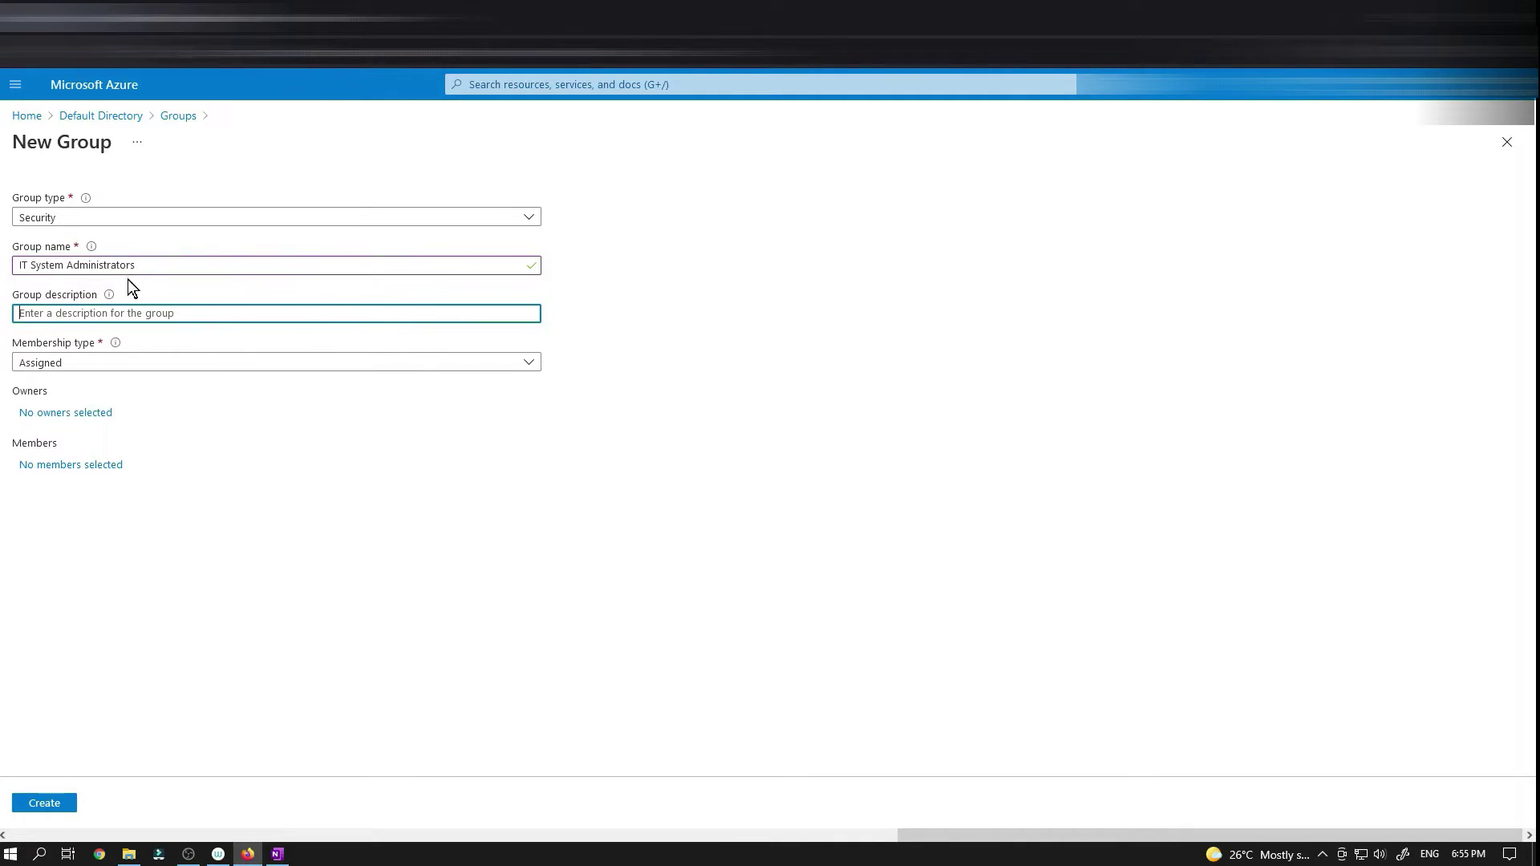
pyautogui.moveTo(115, 342)
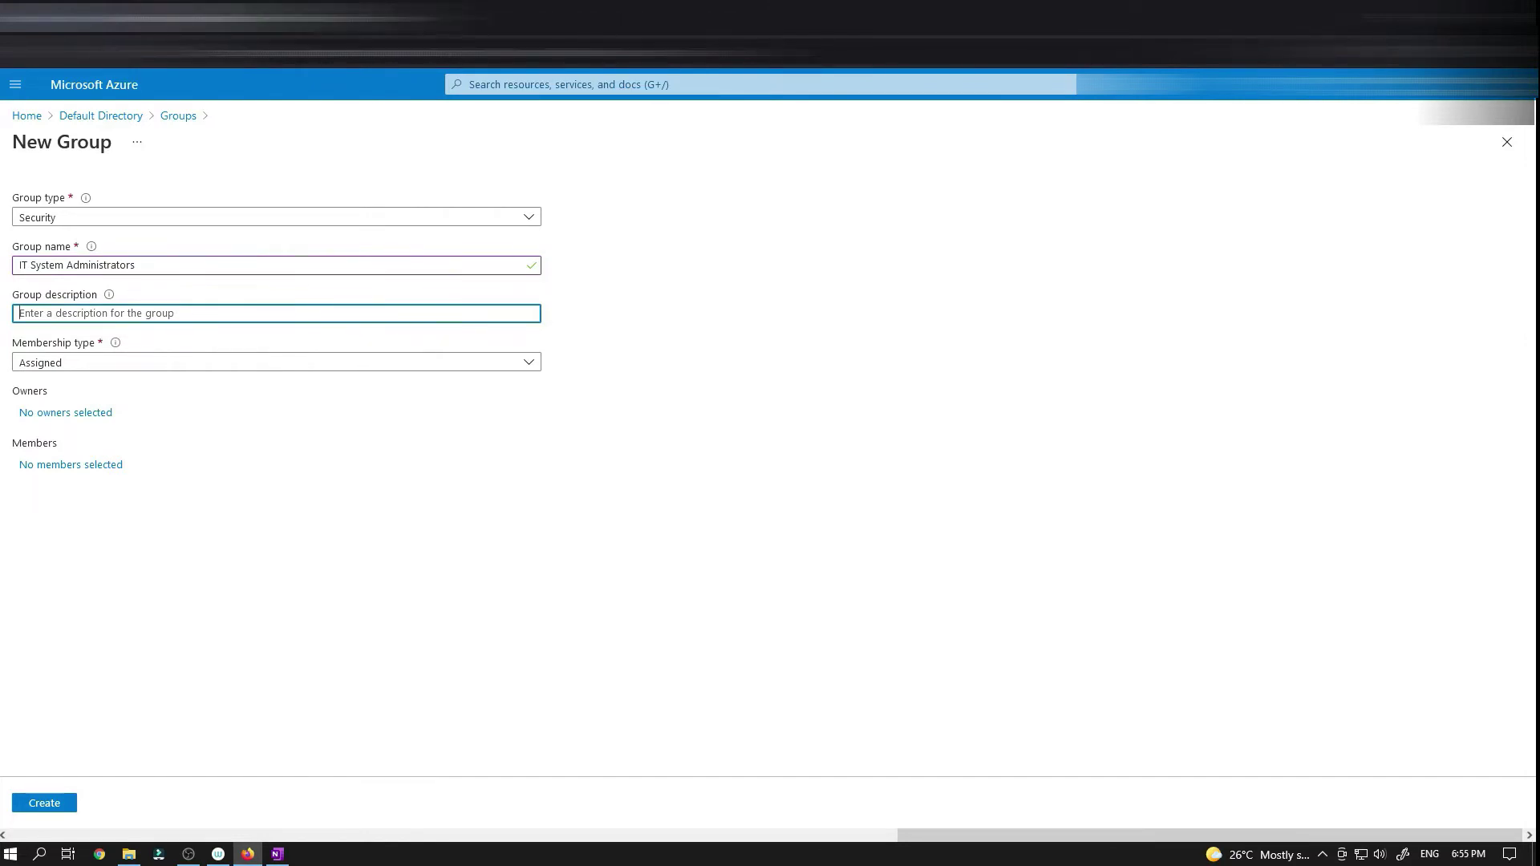
pyautogui.hotkey('alt', 'Tab')
pyautogui.moveTo(513, 359); pyautogui.dragTo(720, 363)
pyautogui.hotkey('ctrl', 'c')
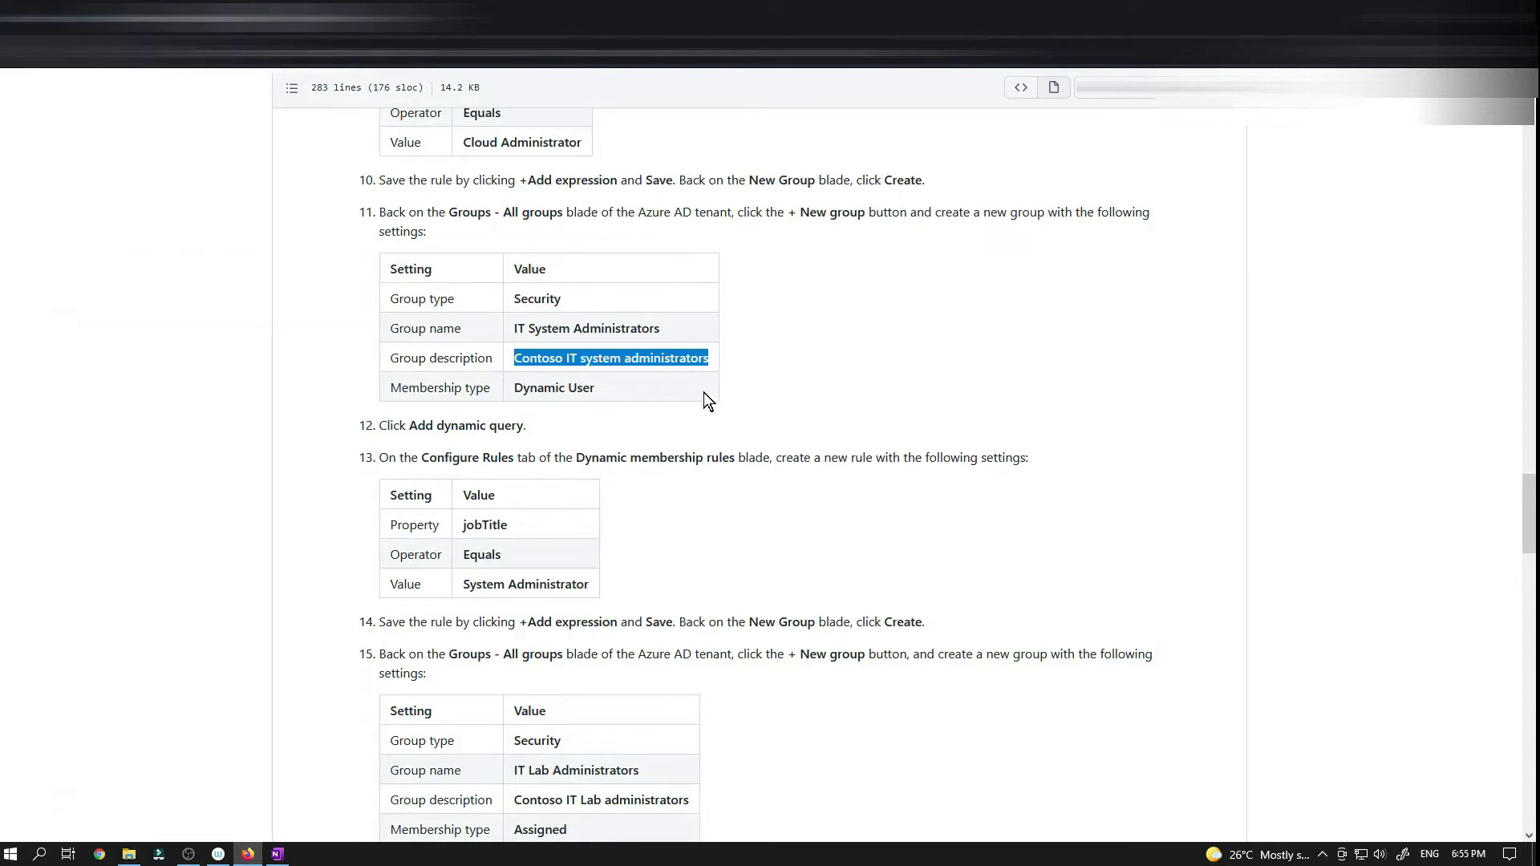
pyautogui.hotkey('alt', 'Tab')
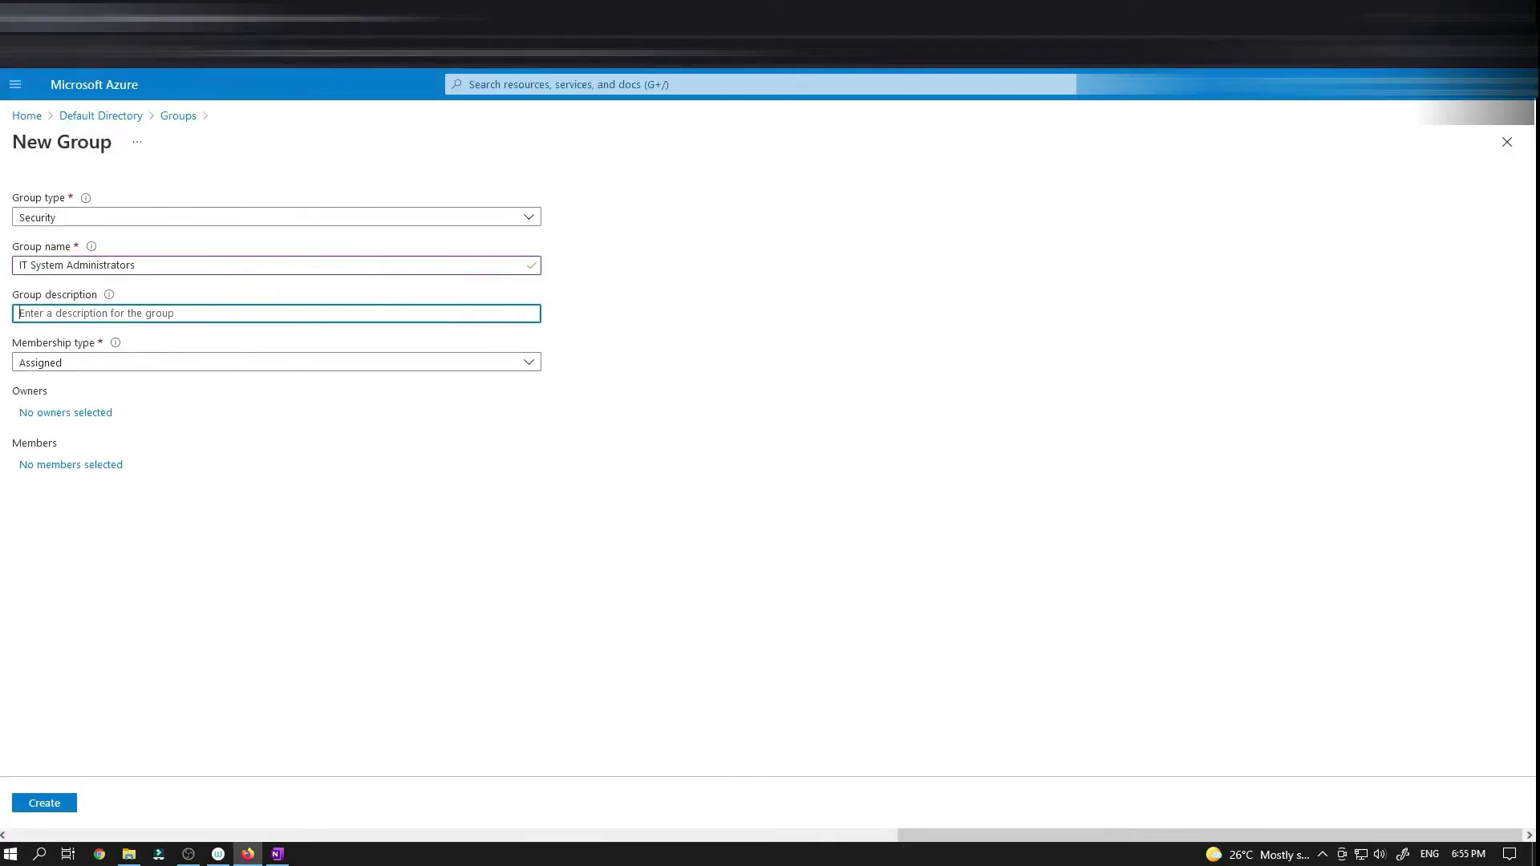
pyautogui.hotkey('ctrl', 'v')
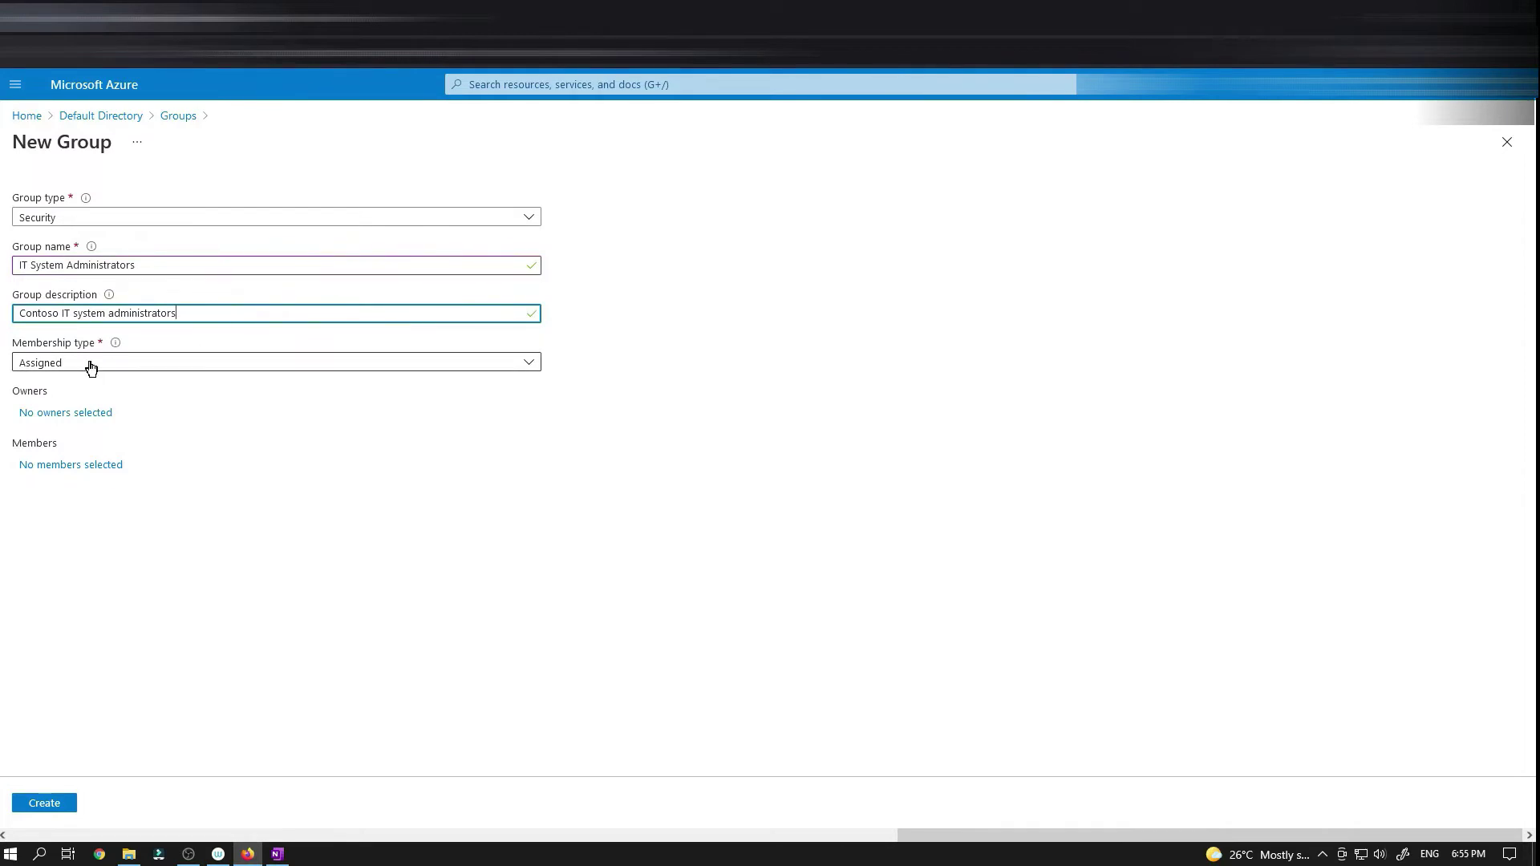
# - Set the new group's membership type to Dynamic User and open its dynamic membership rules
pyautogui.click(87, 367)
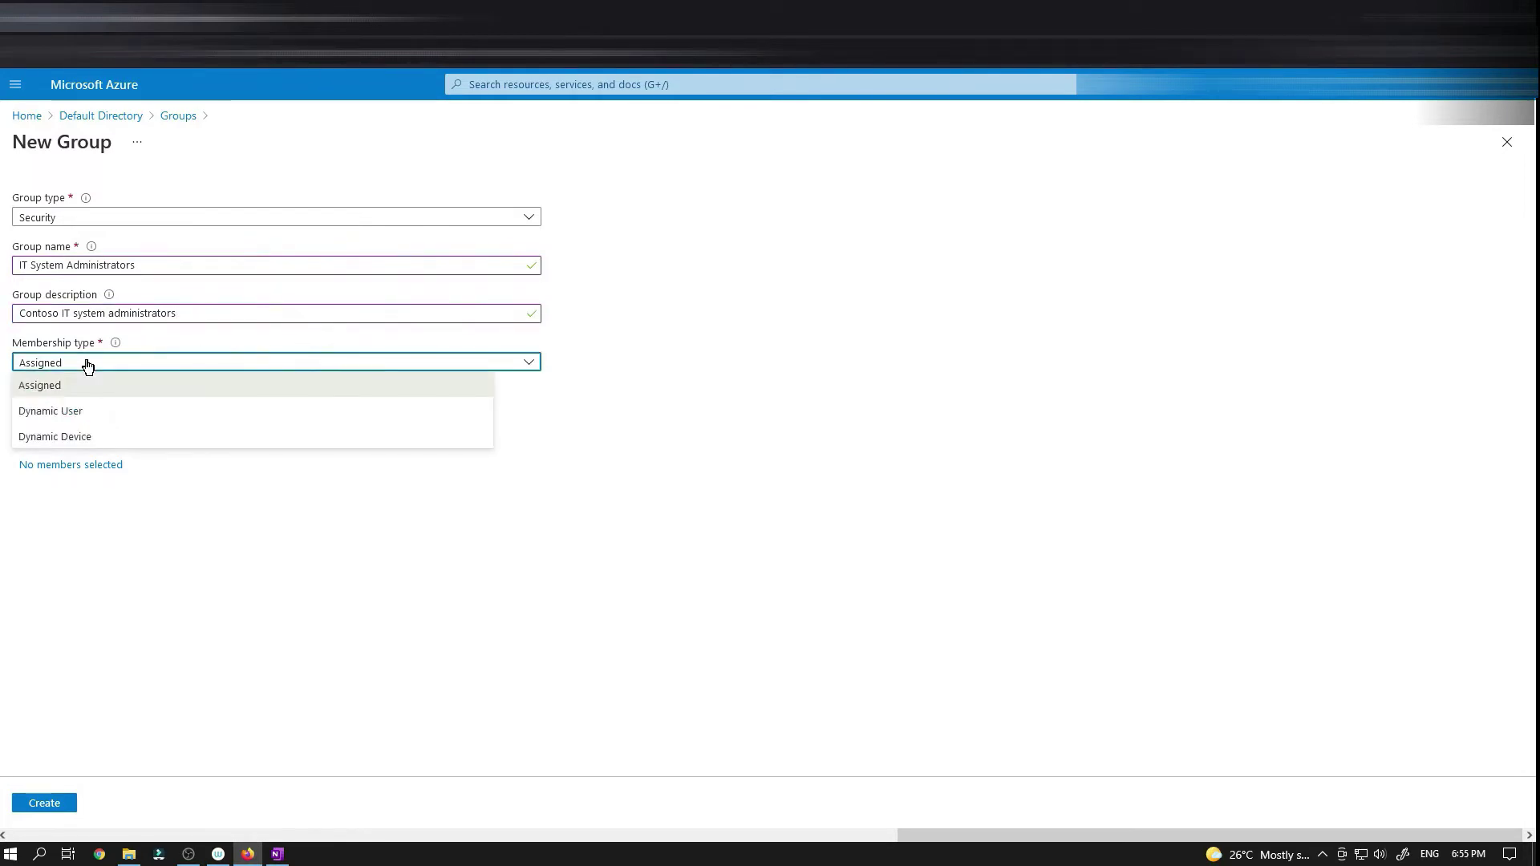
pyautogui.click(51, 412)
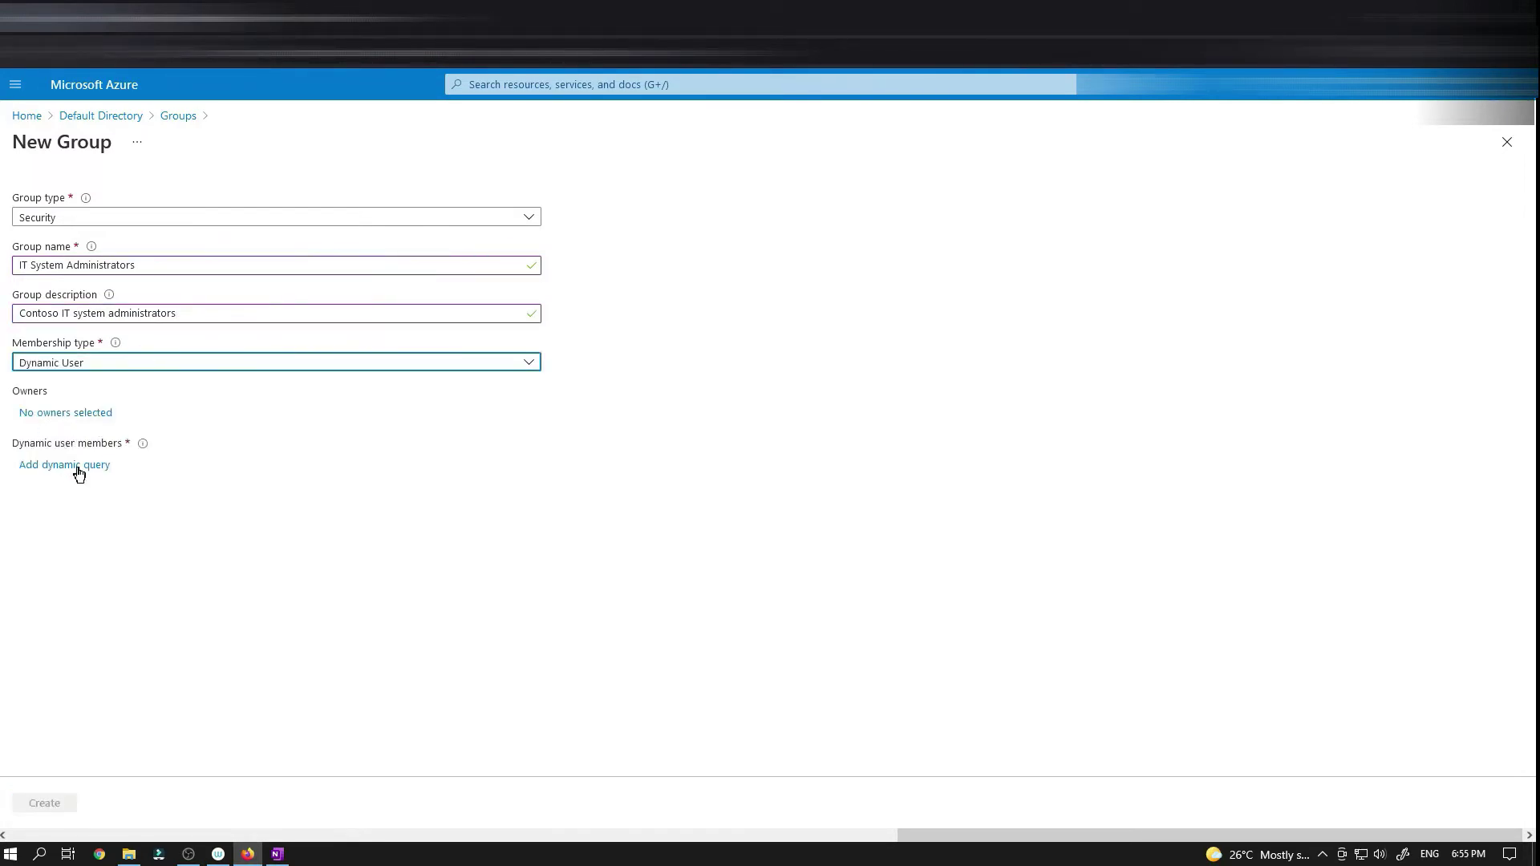
pyautogui.click(65, 471)
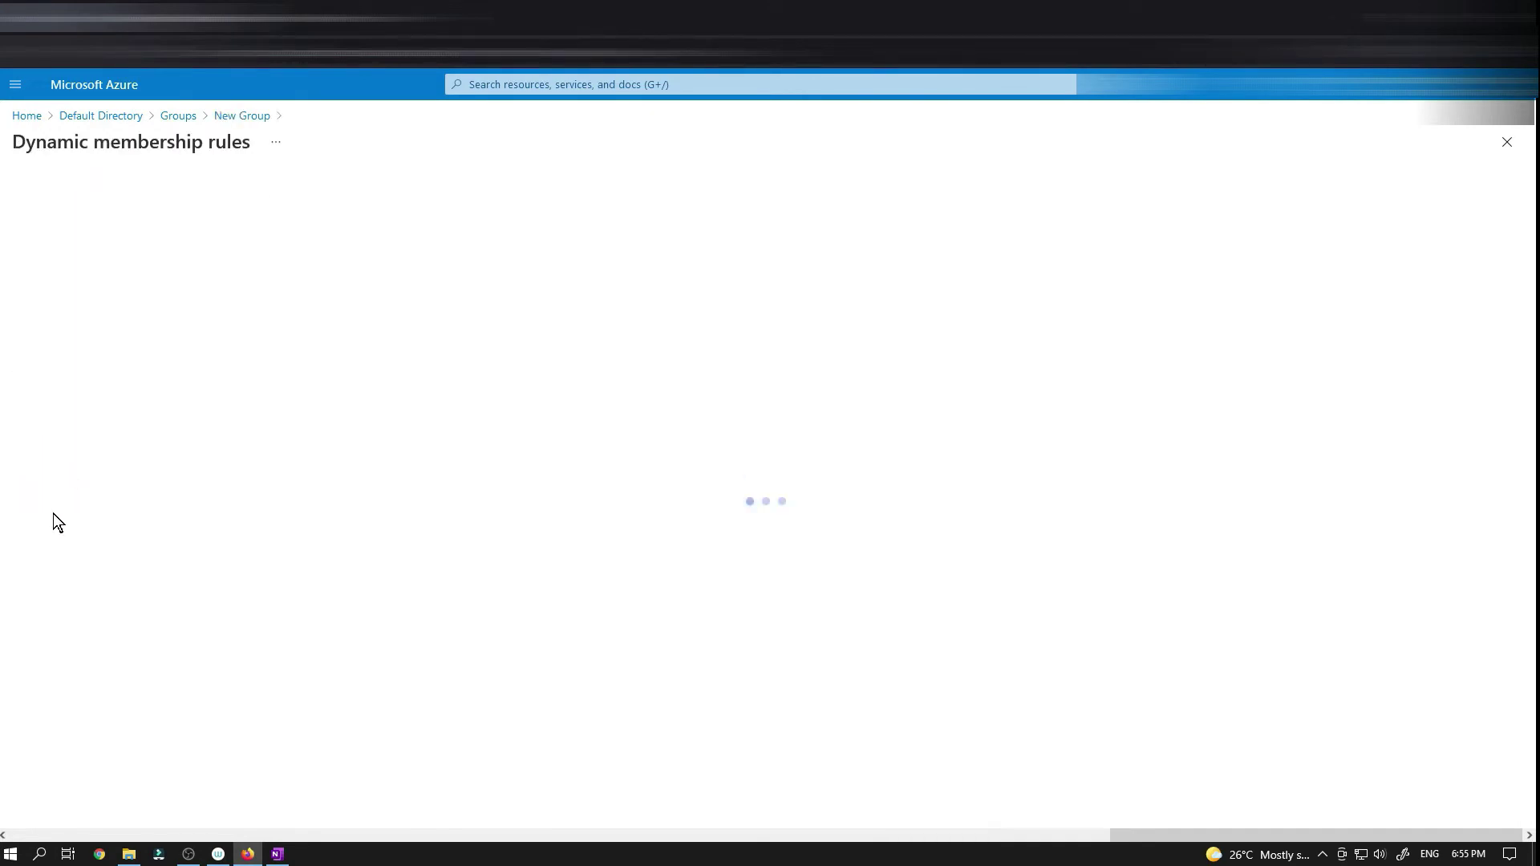
# - Check the job title in the OneNote Task 2 notes and set the dynamic rule's property to jobTitle with the operator Equals
pyautogui.click(278, 853)
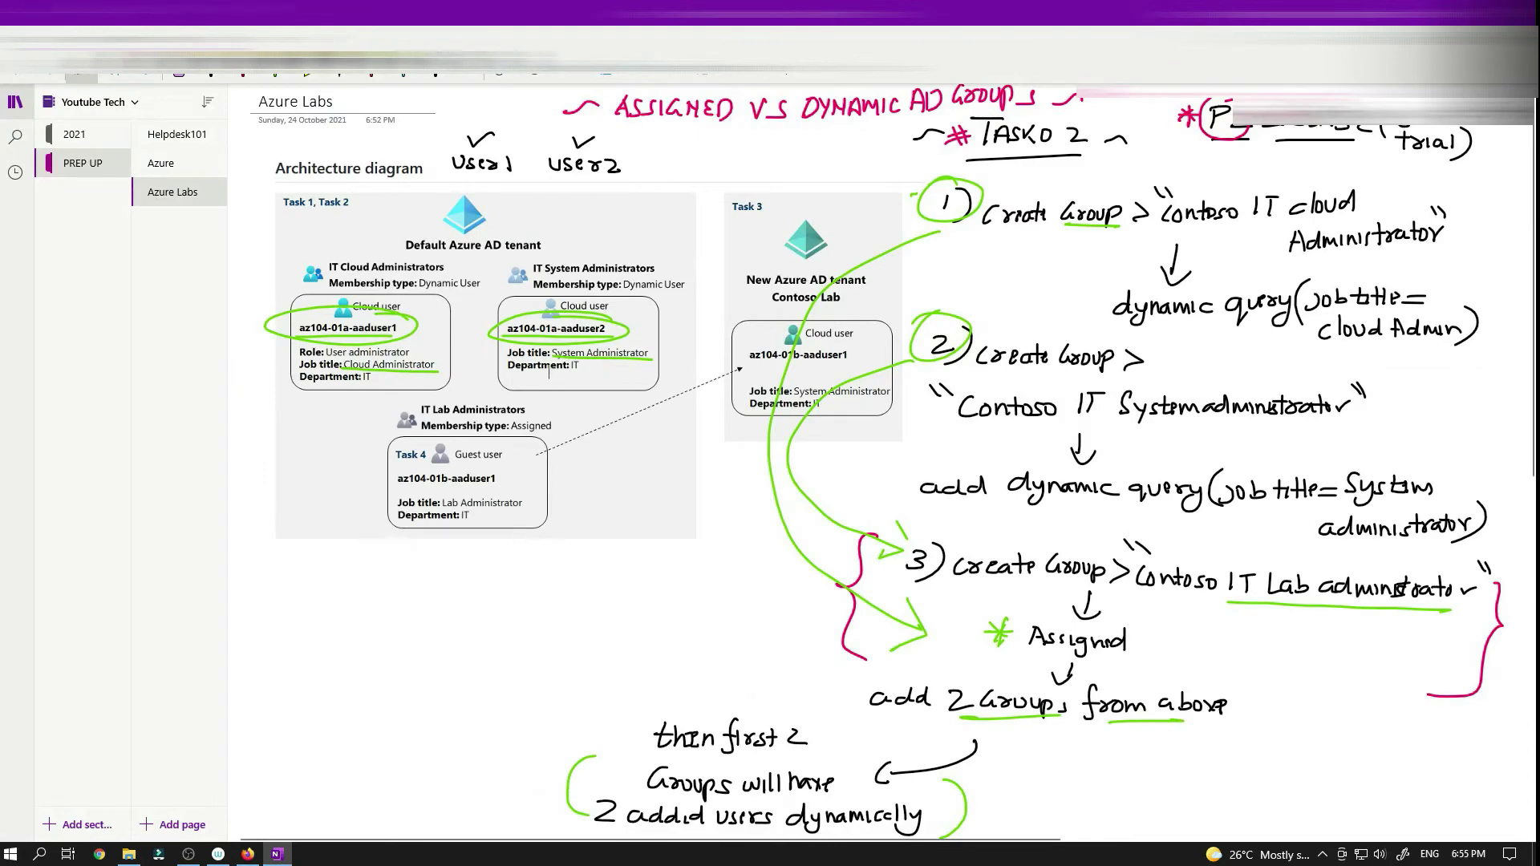
pyautogui.click(247, 853)
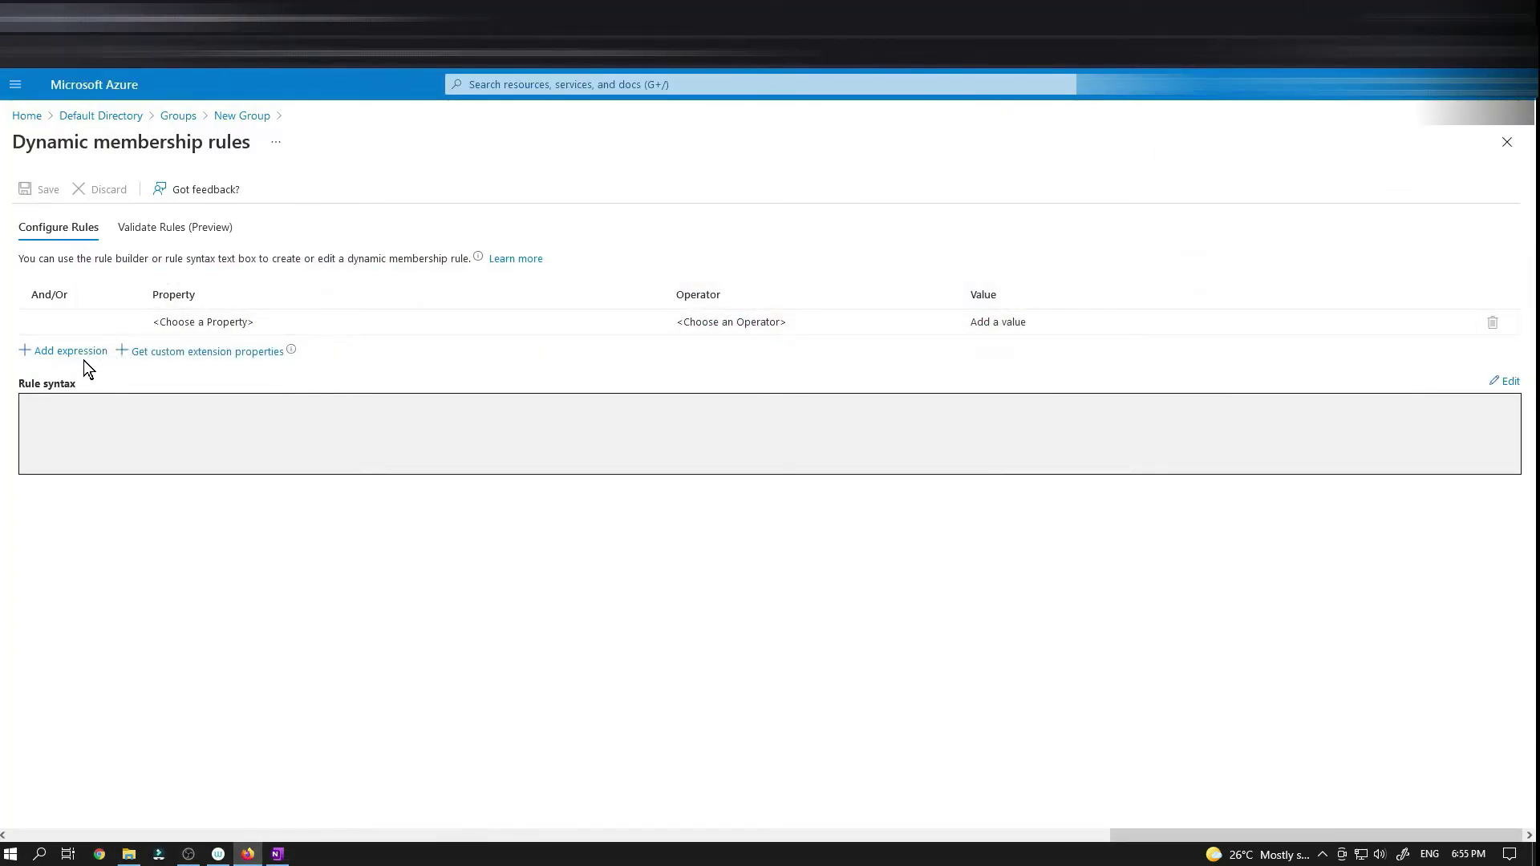
pyautogui.click(236, 323)
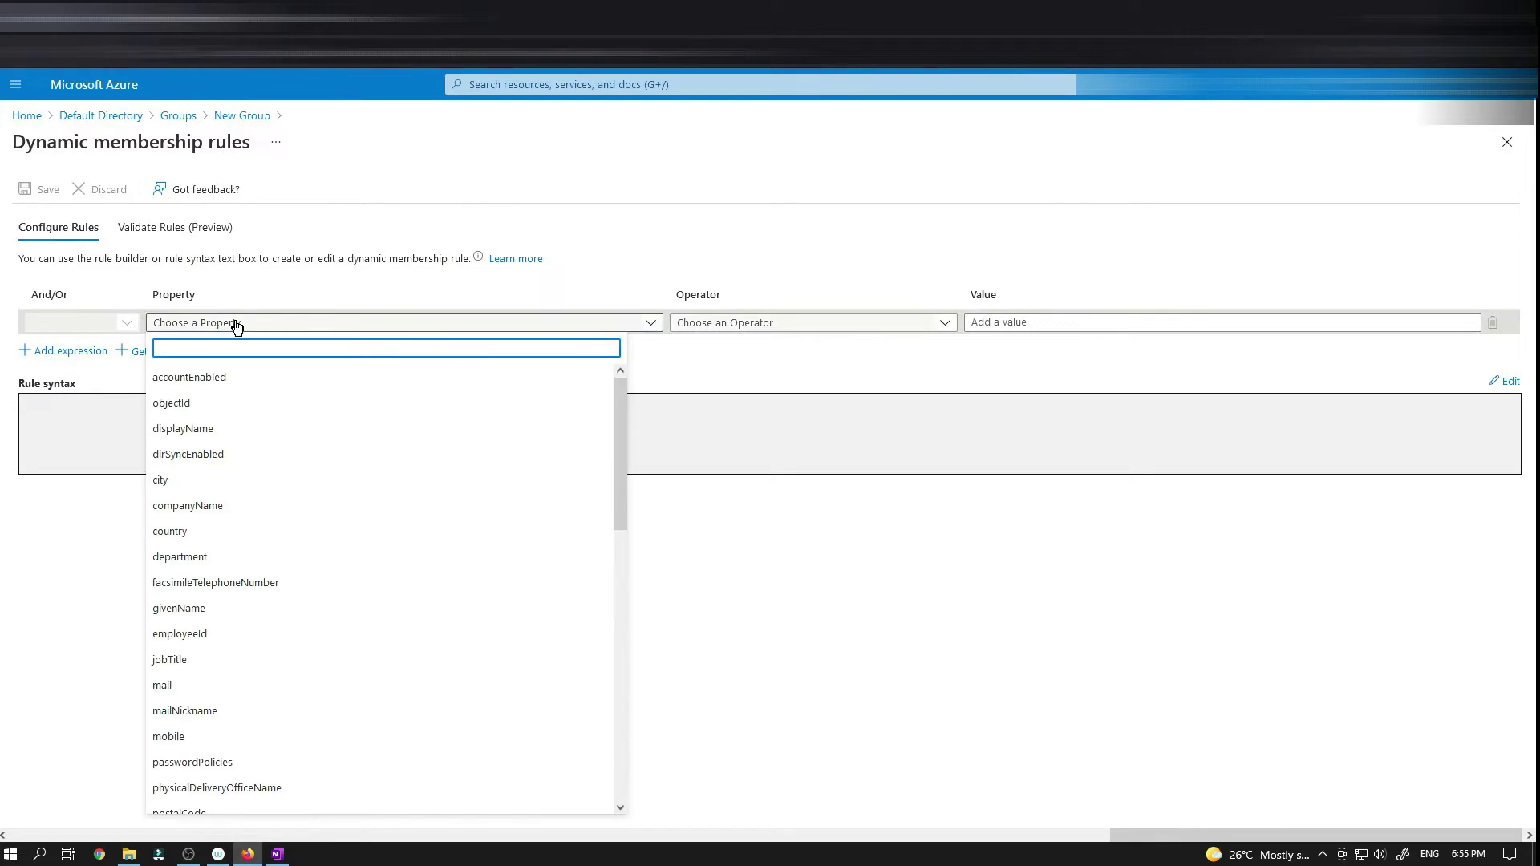
pyautogui.click(187, 660)
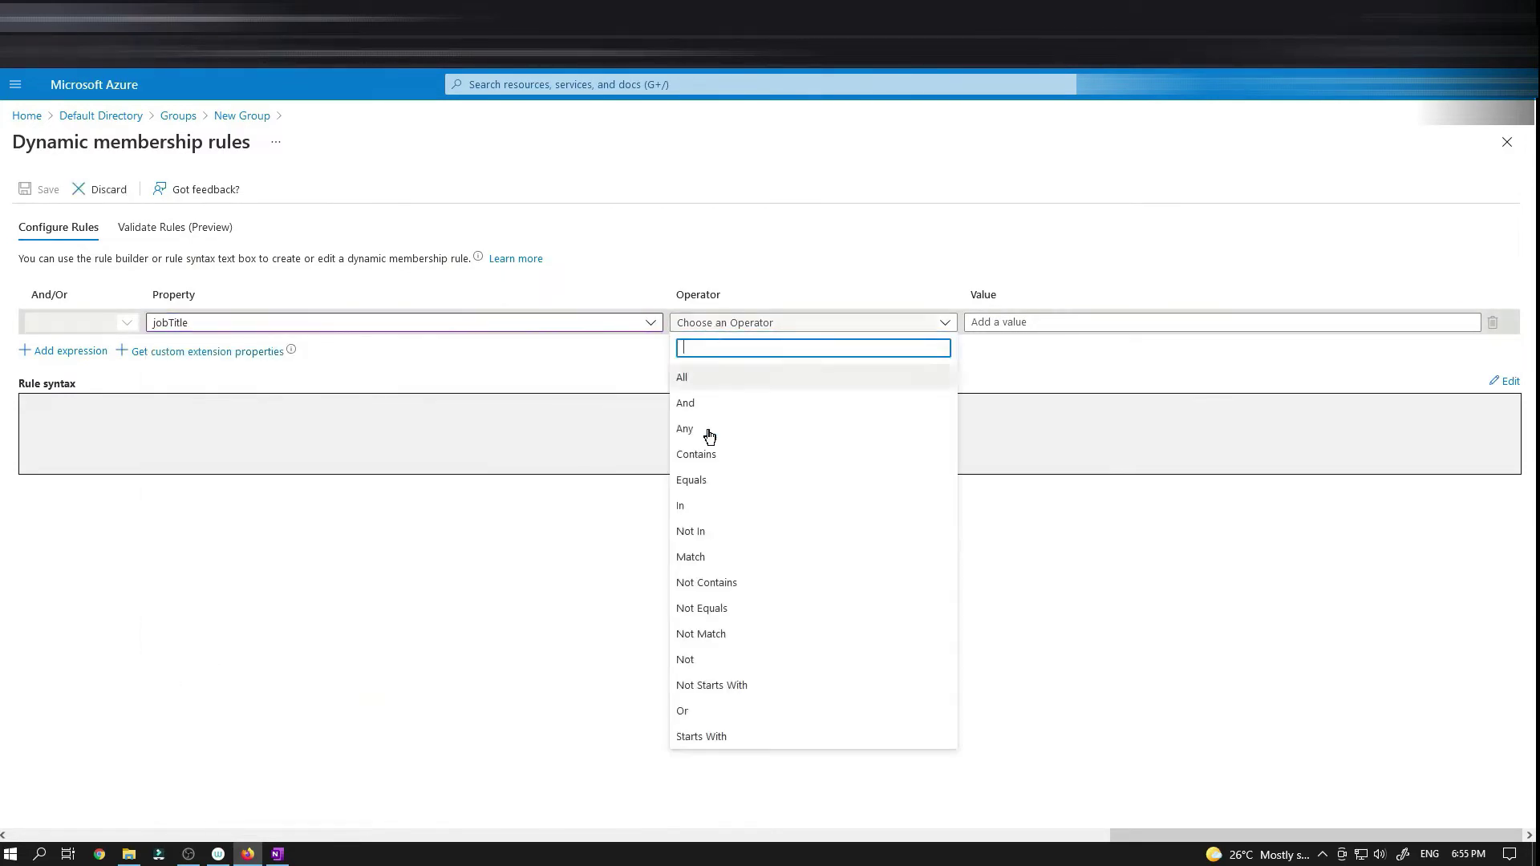
pyautogui.click(687, 482)
# - Copy "System Administrator" from step 13 of the lab manual into the rule's value and apply it to the rule syntax
pyautogui.click(265, 16)
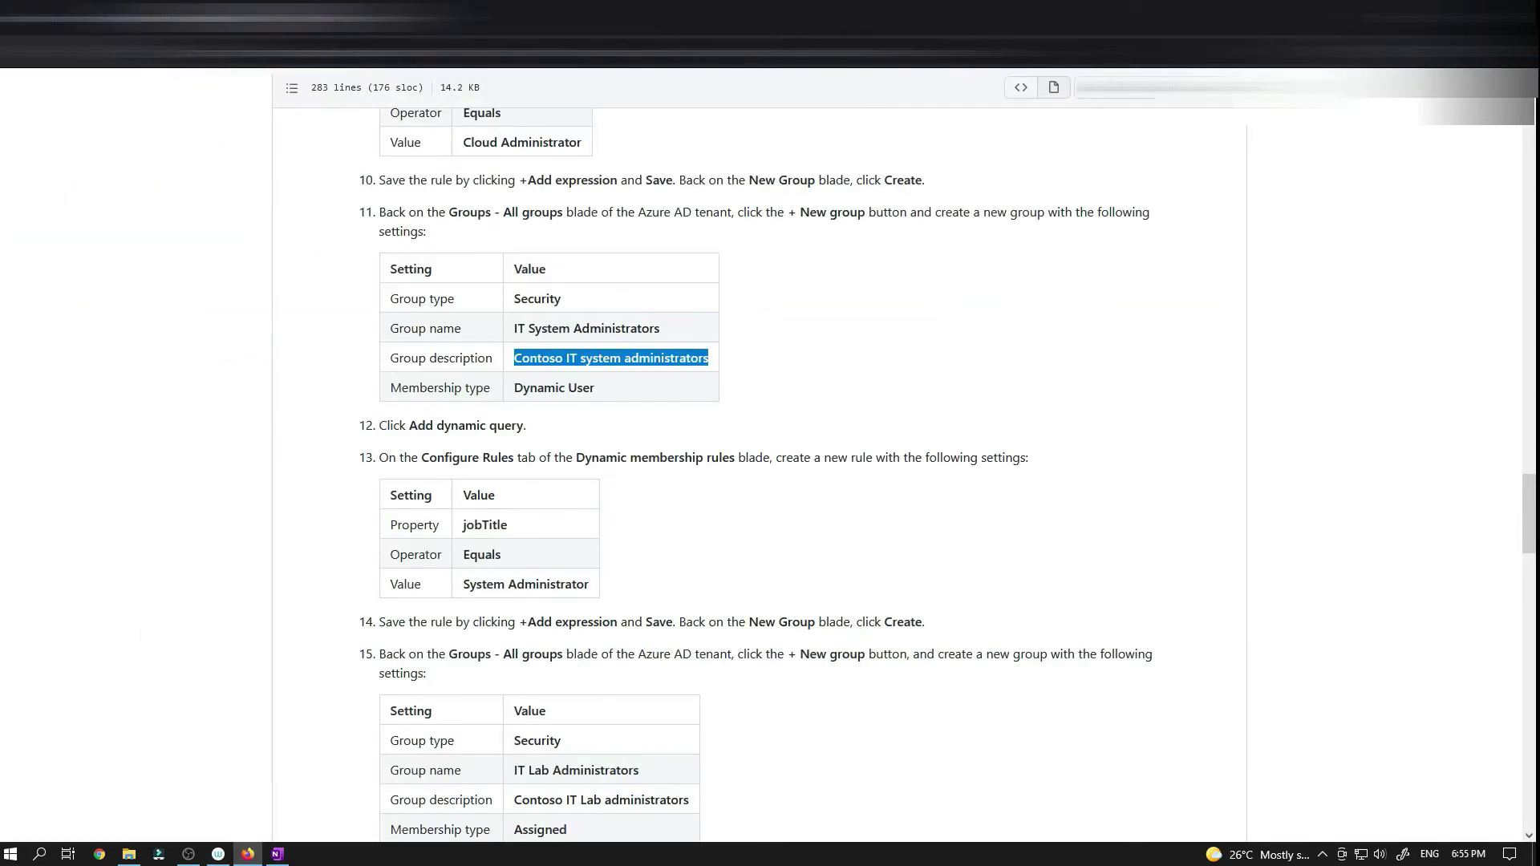
pyautogui.click(621, 421)
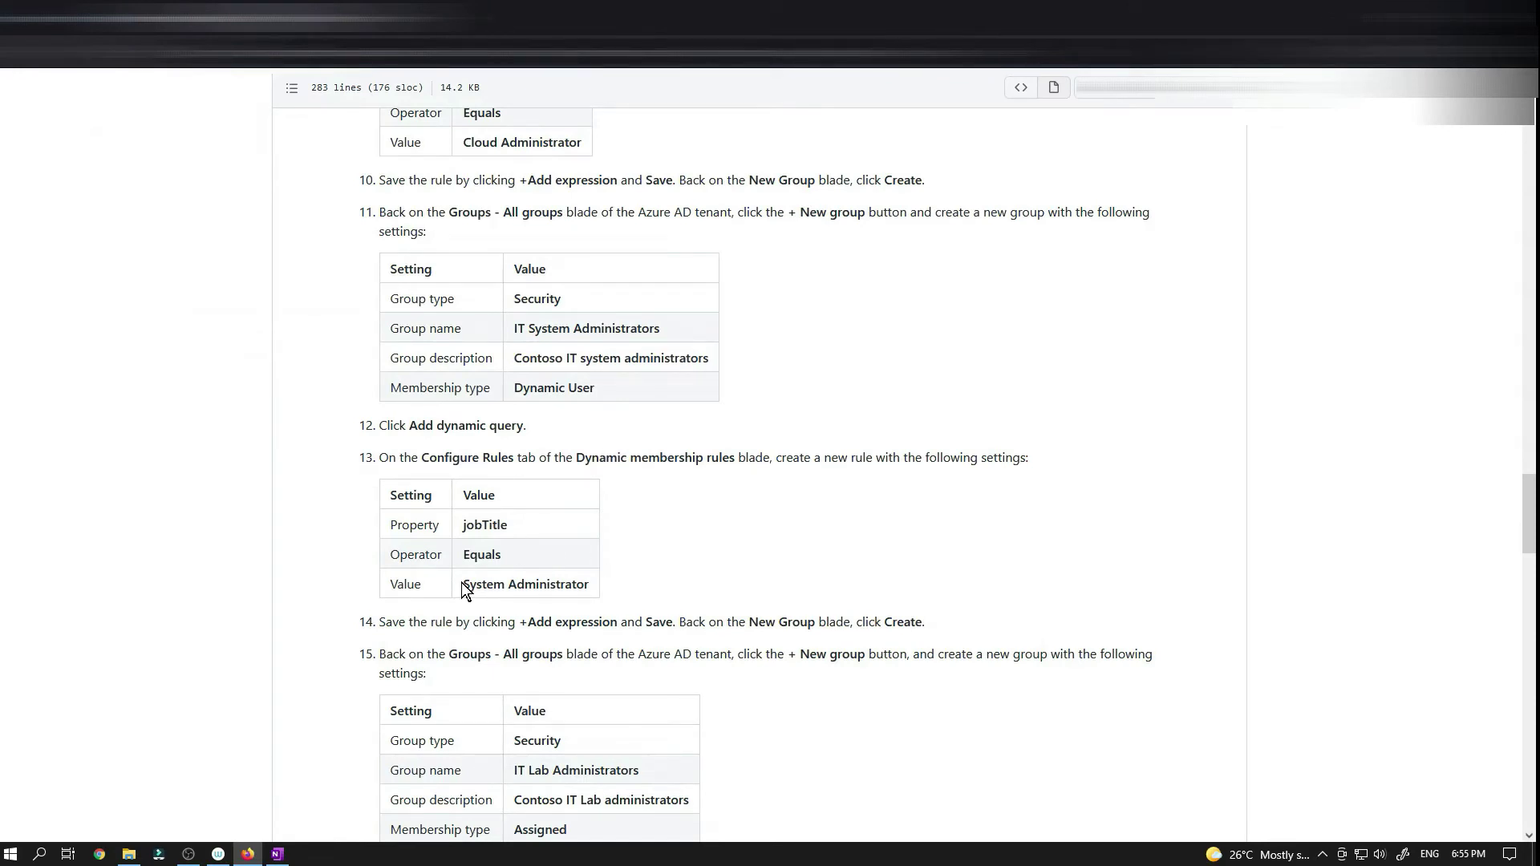
pyautogui.moveTo(462, 584); pyautogui.dragTo(594, 589)
pyautogui.hotkey('ctrl', 'c')
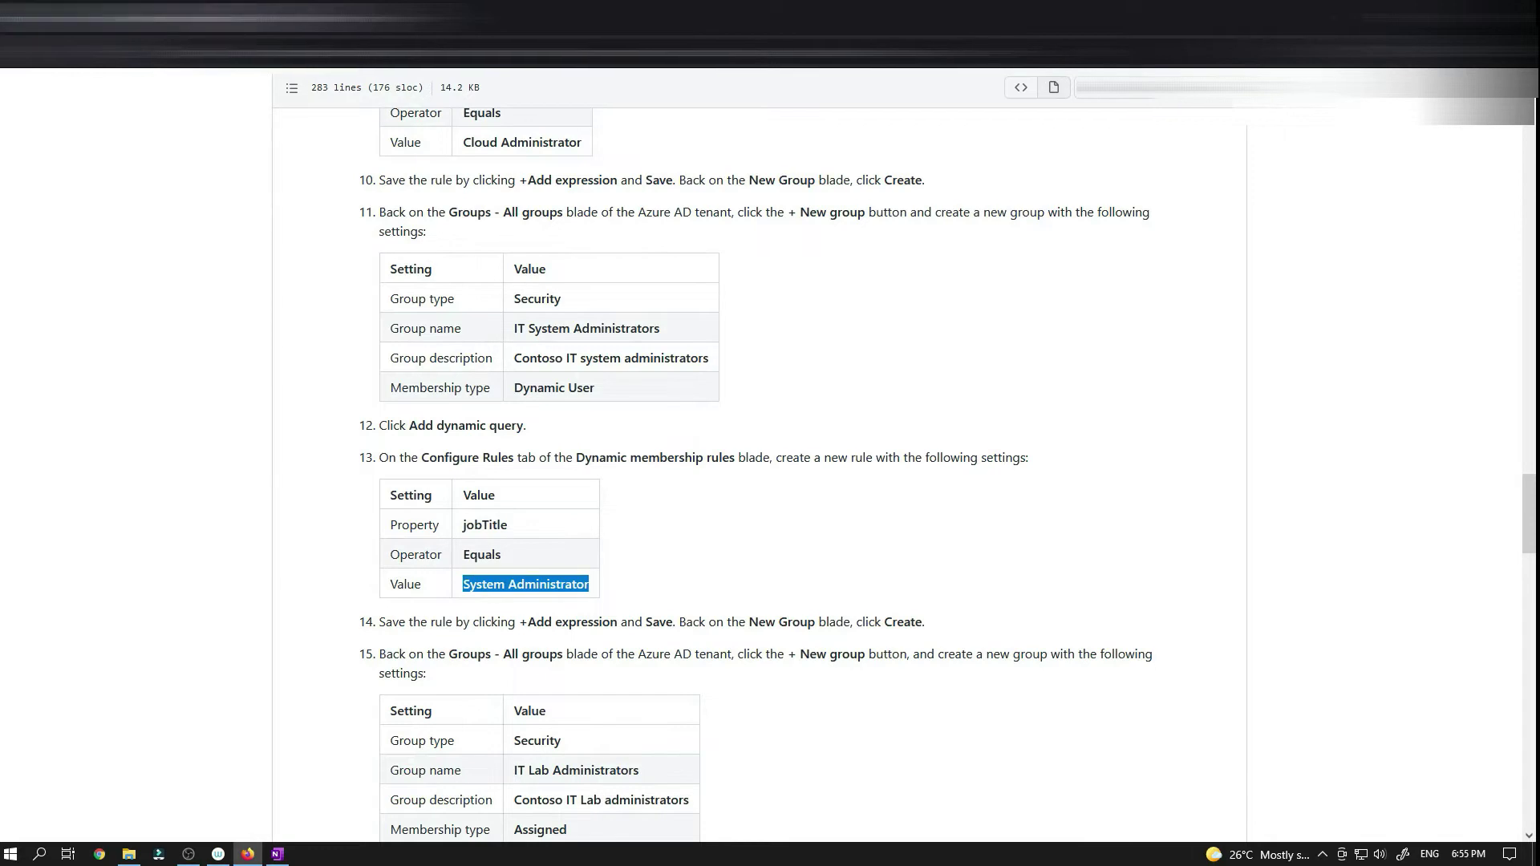
pyautogui.hotkey('alt', 'Tab')
pyautogui.press('Tab')
pyautogui.hotkey('ctrl', 'v')
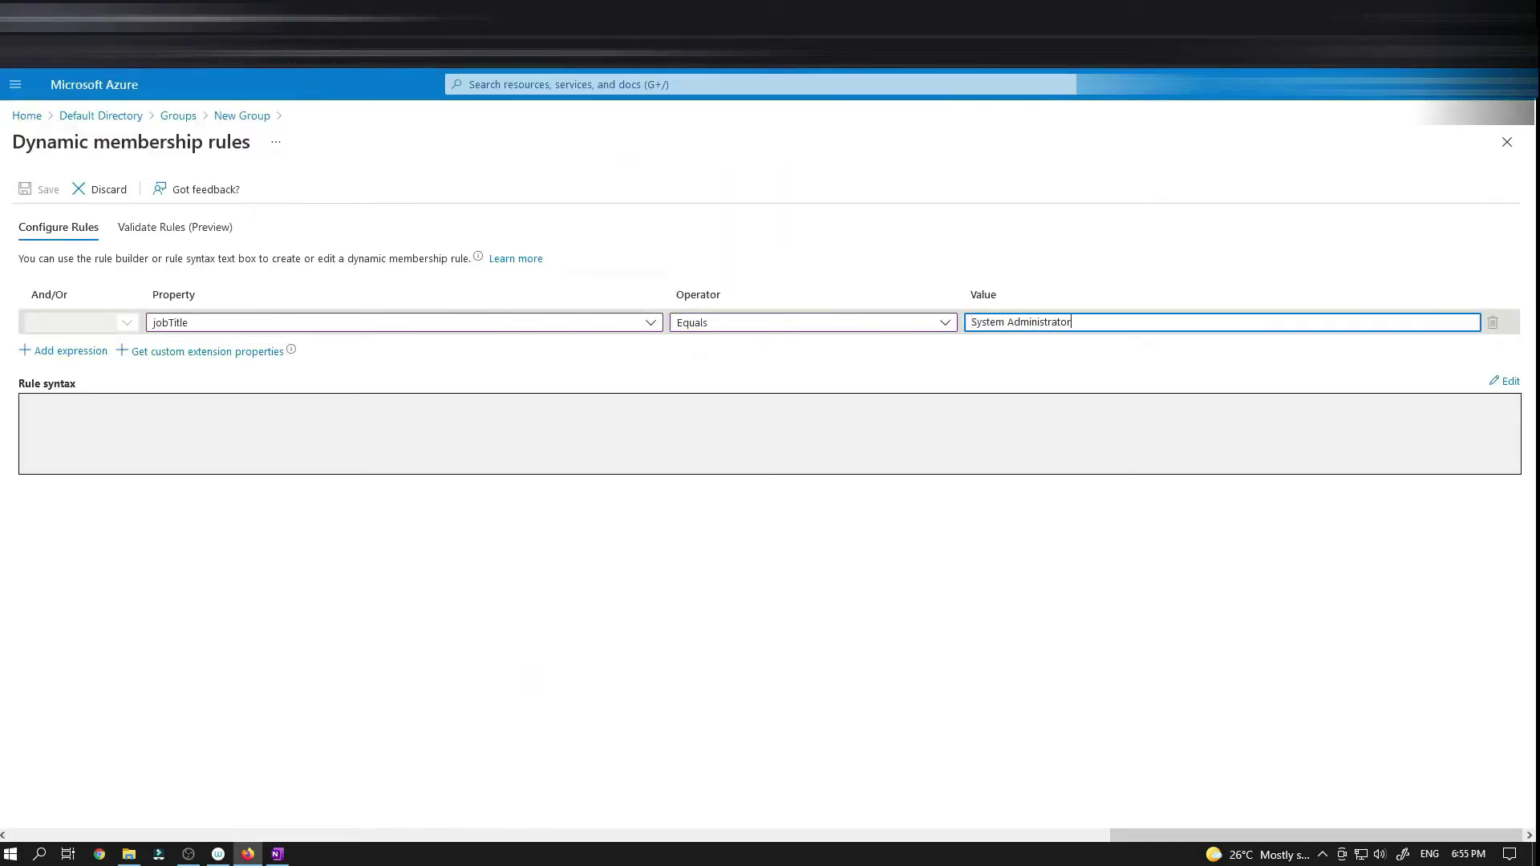
pyautogui.click(235, 528)
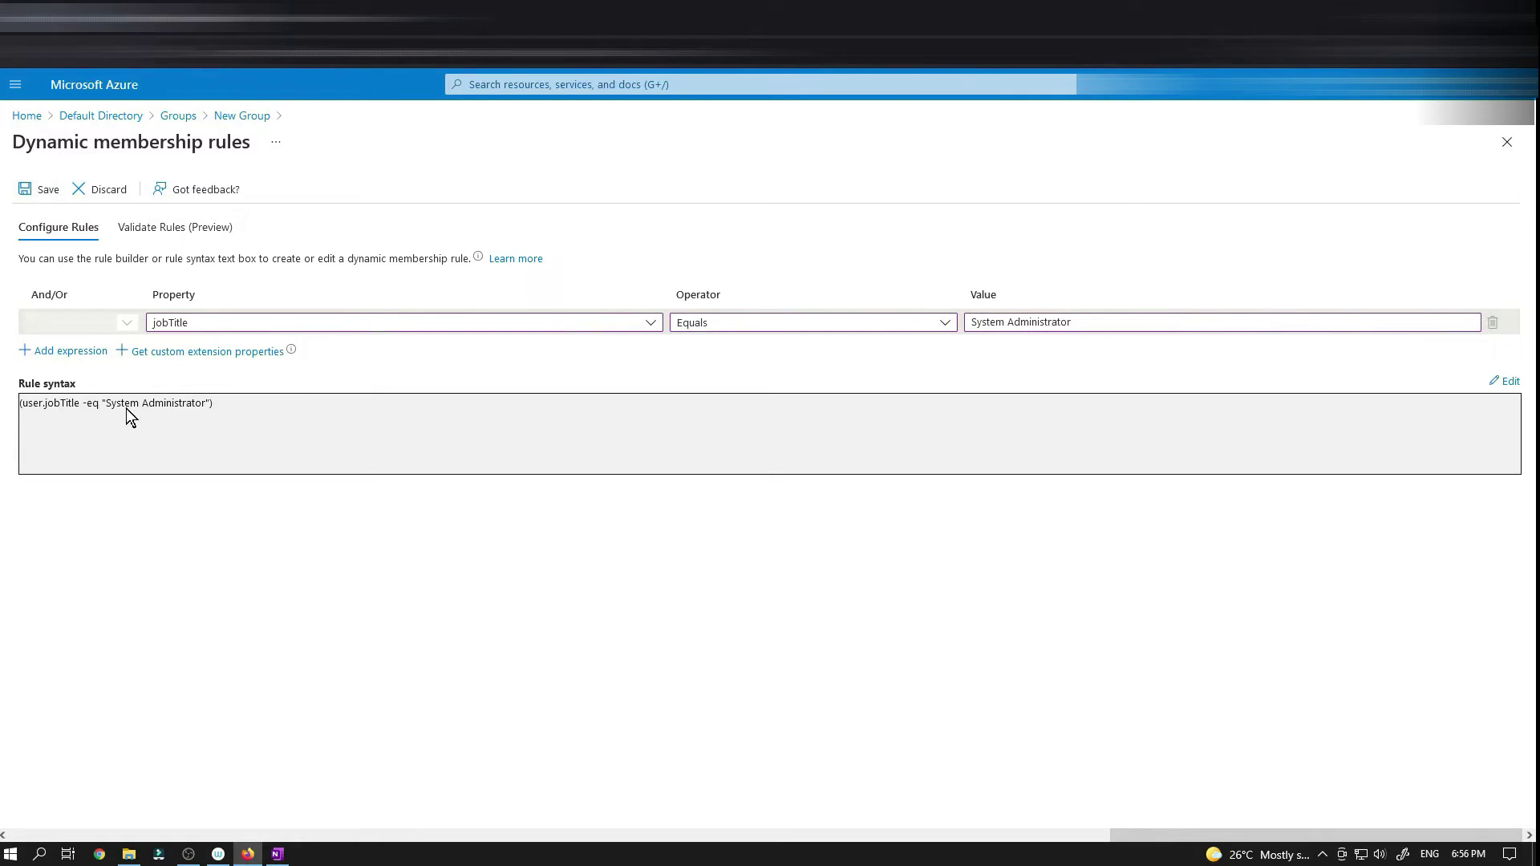
# - Save the jobTitle membership rule and create the IT System Administrators group
pyautogui.moveTo(231, 401); pyautogui.dragTo(18, 397)
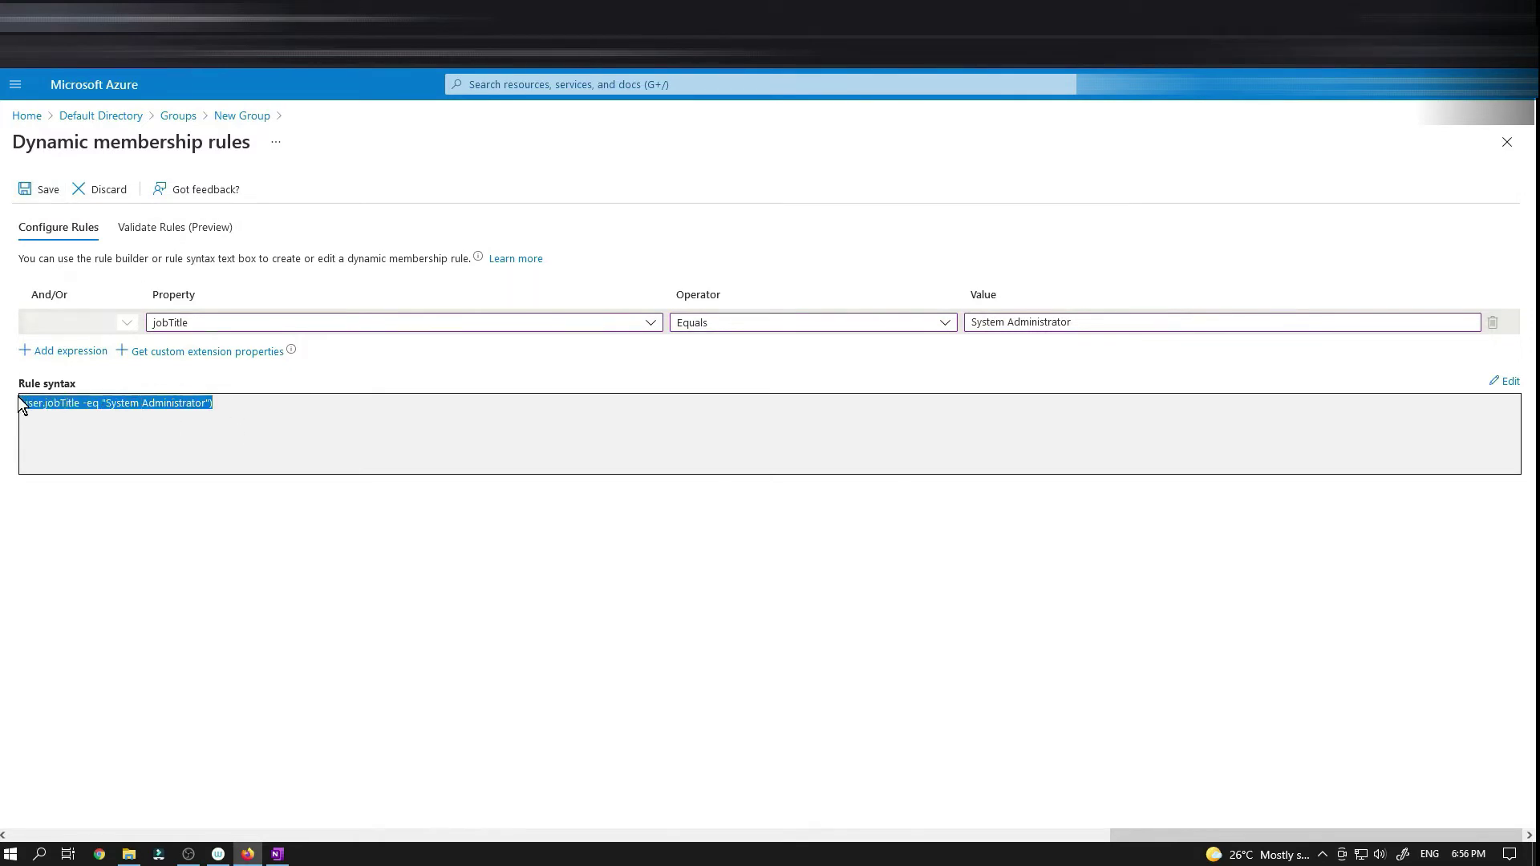
pyautogui.click(36, 189)
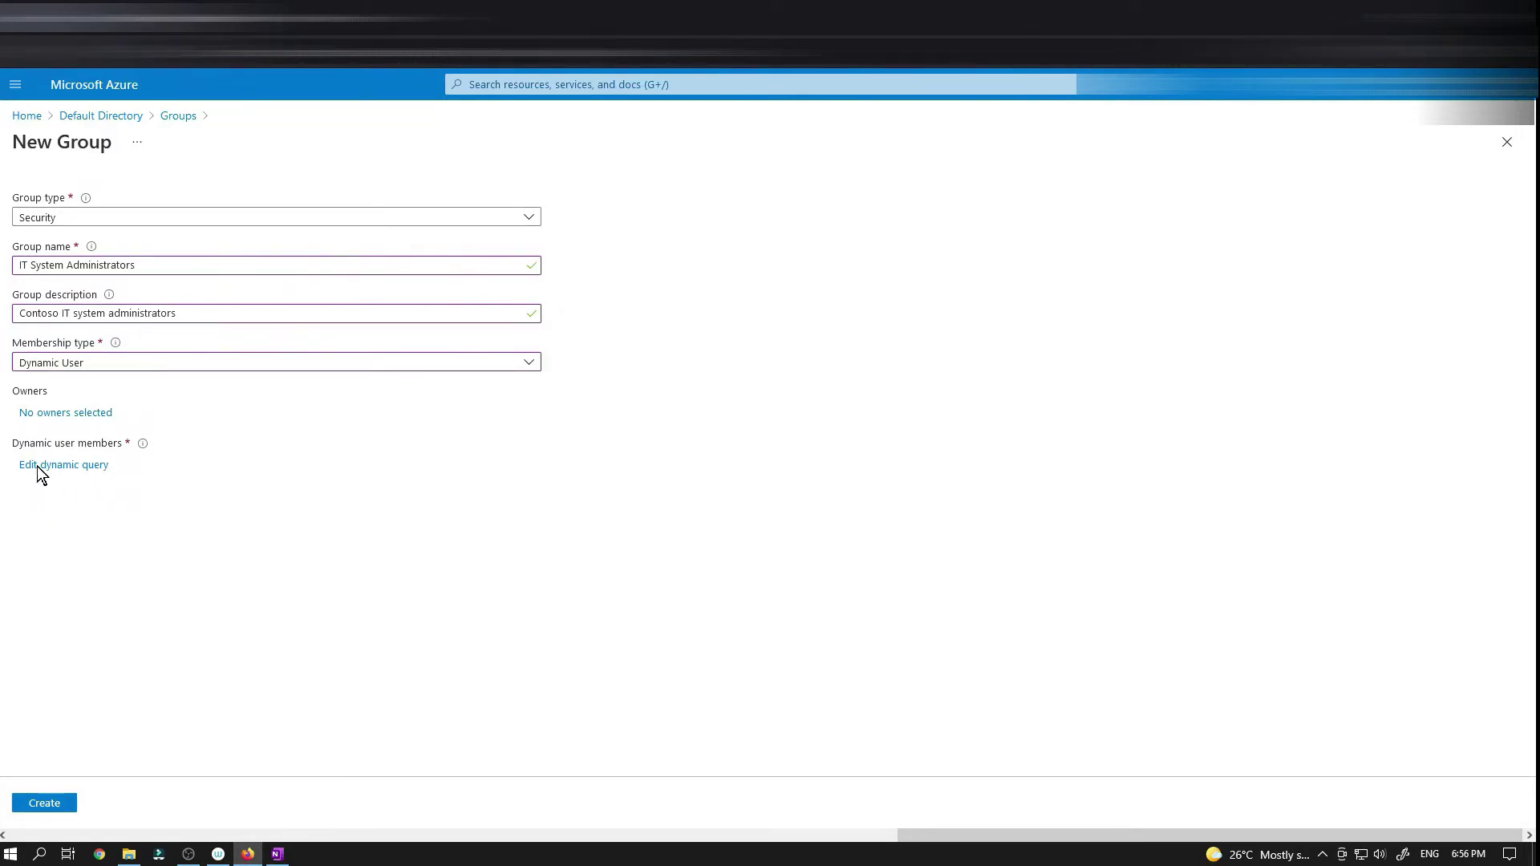
pyautogui.click(42, 805)
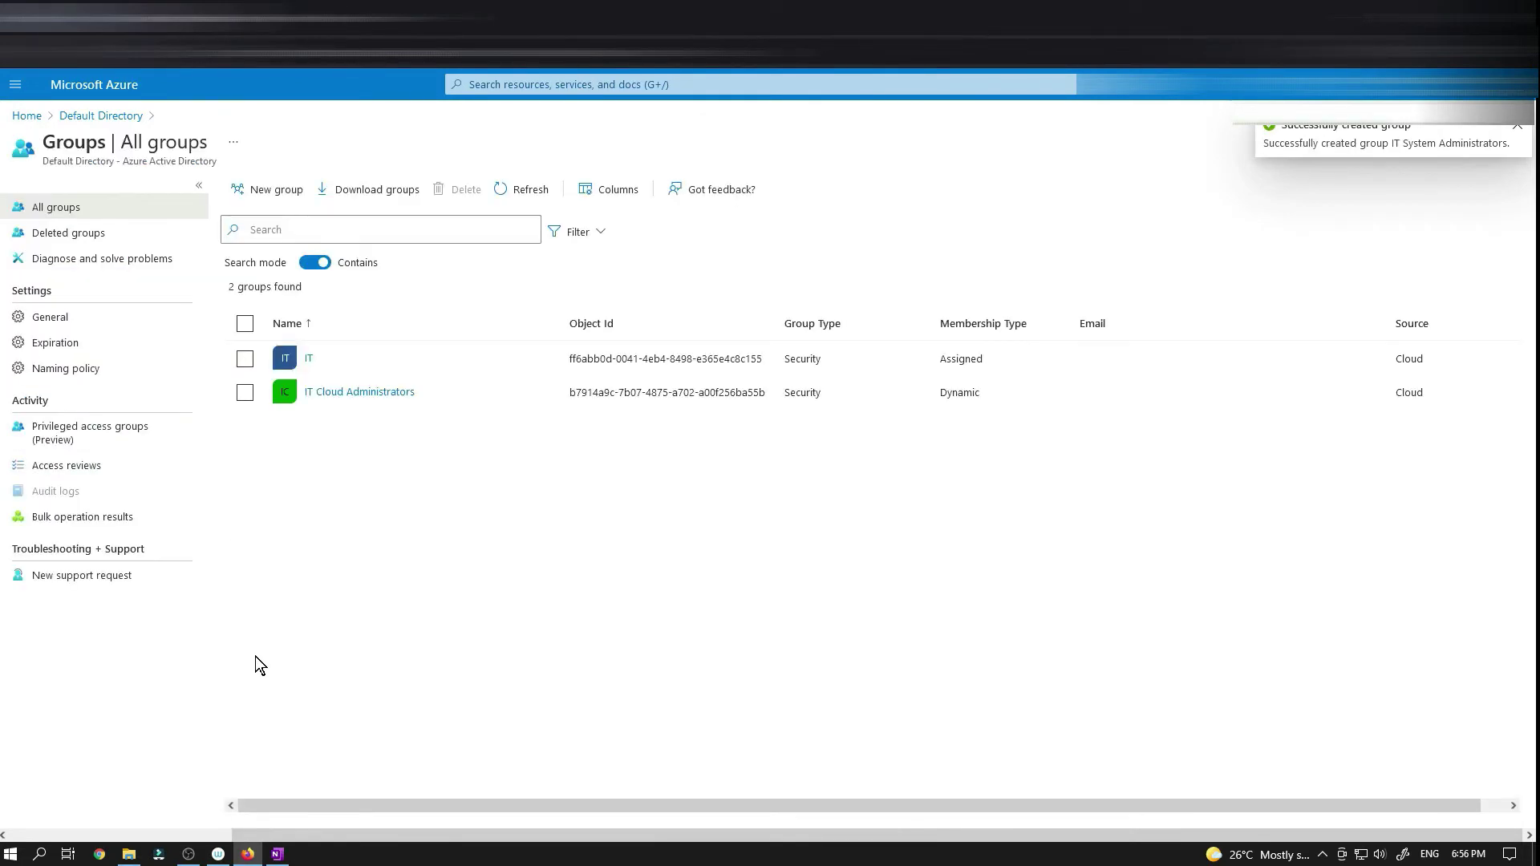
# - Refresh the list of all groups and check the notifications for the IT System Administrators group
pyautogui.click(509, 189)
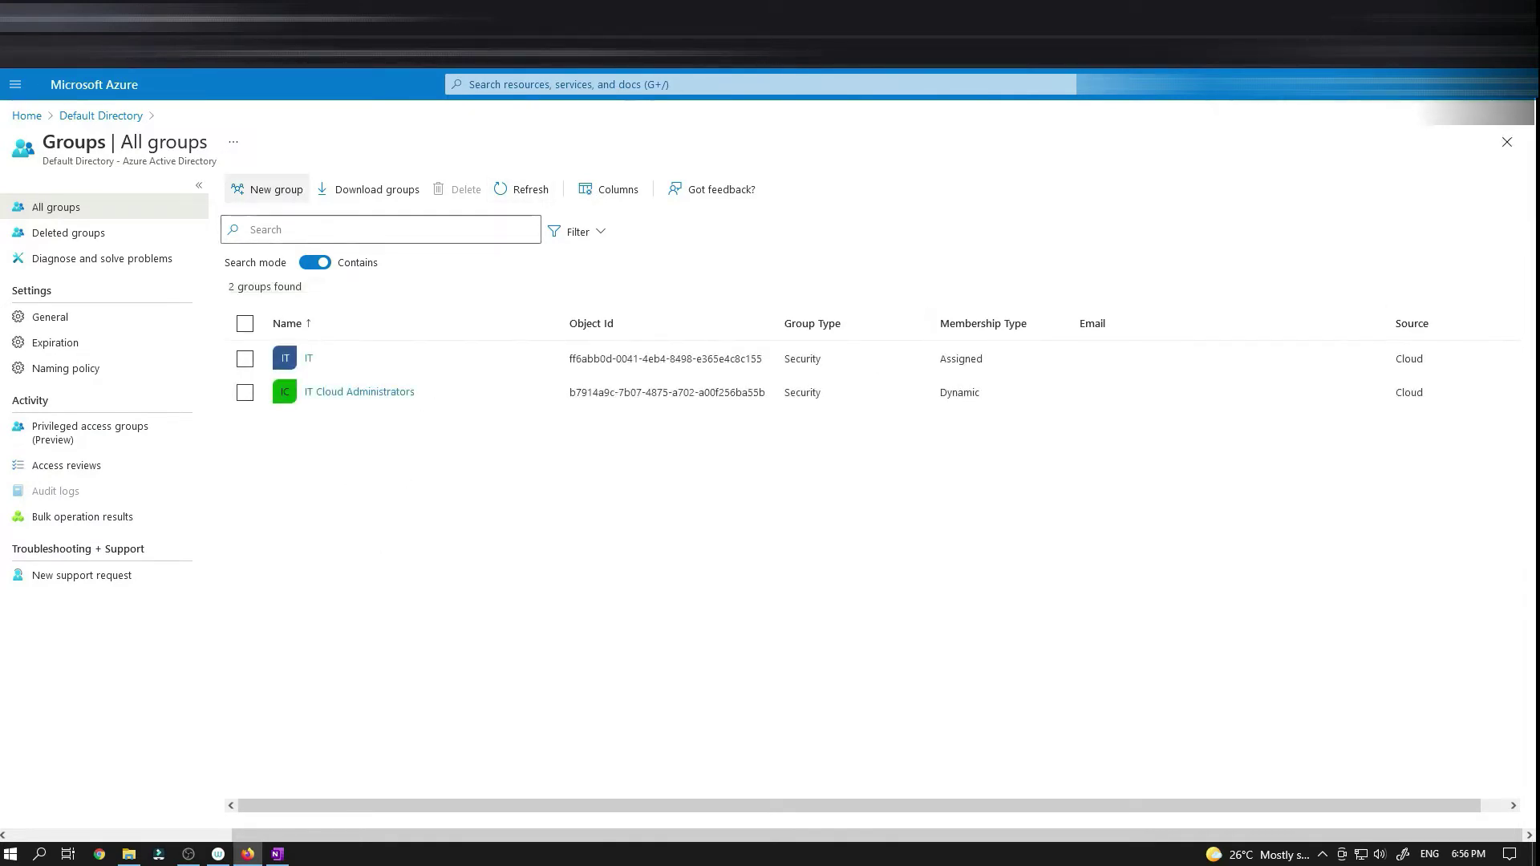
pyautogui.click(509, 192)
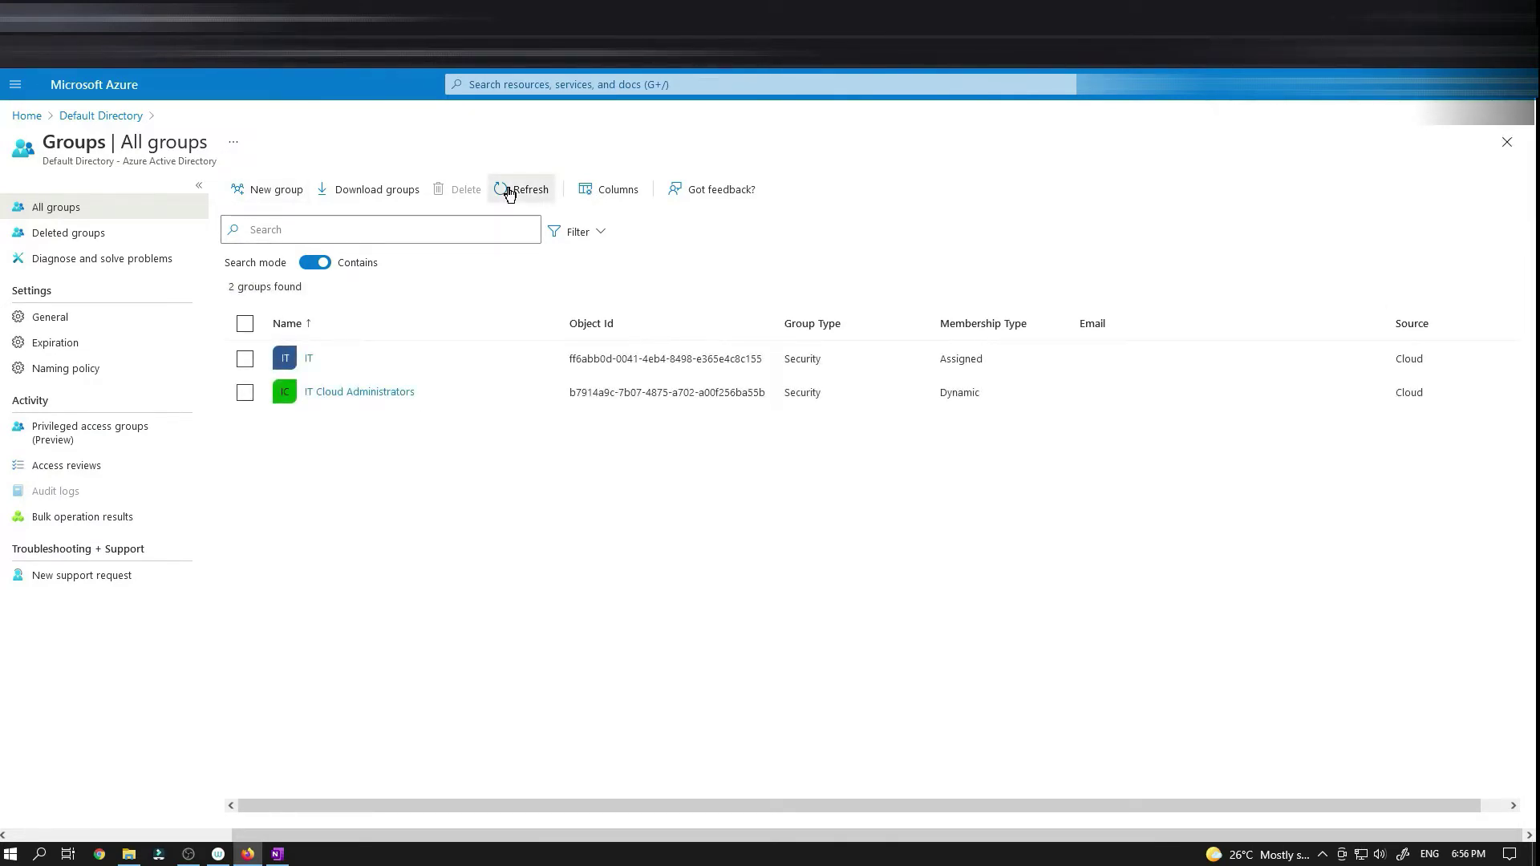
pyautogui.click(509, 193)
pyautogui.click(1230, 85)
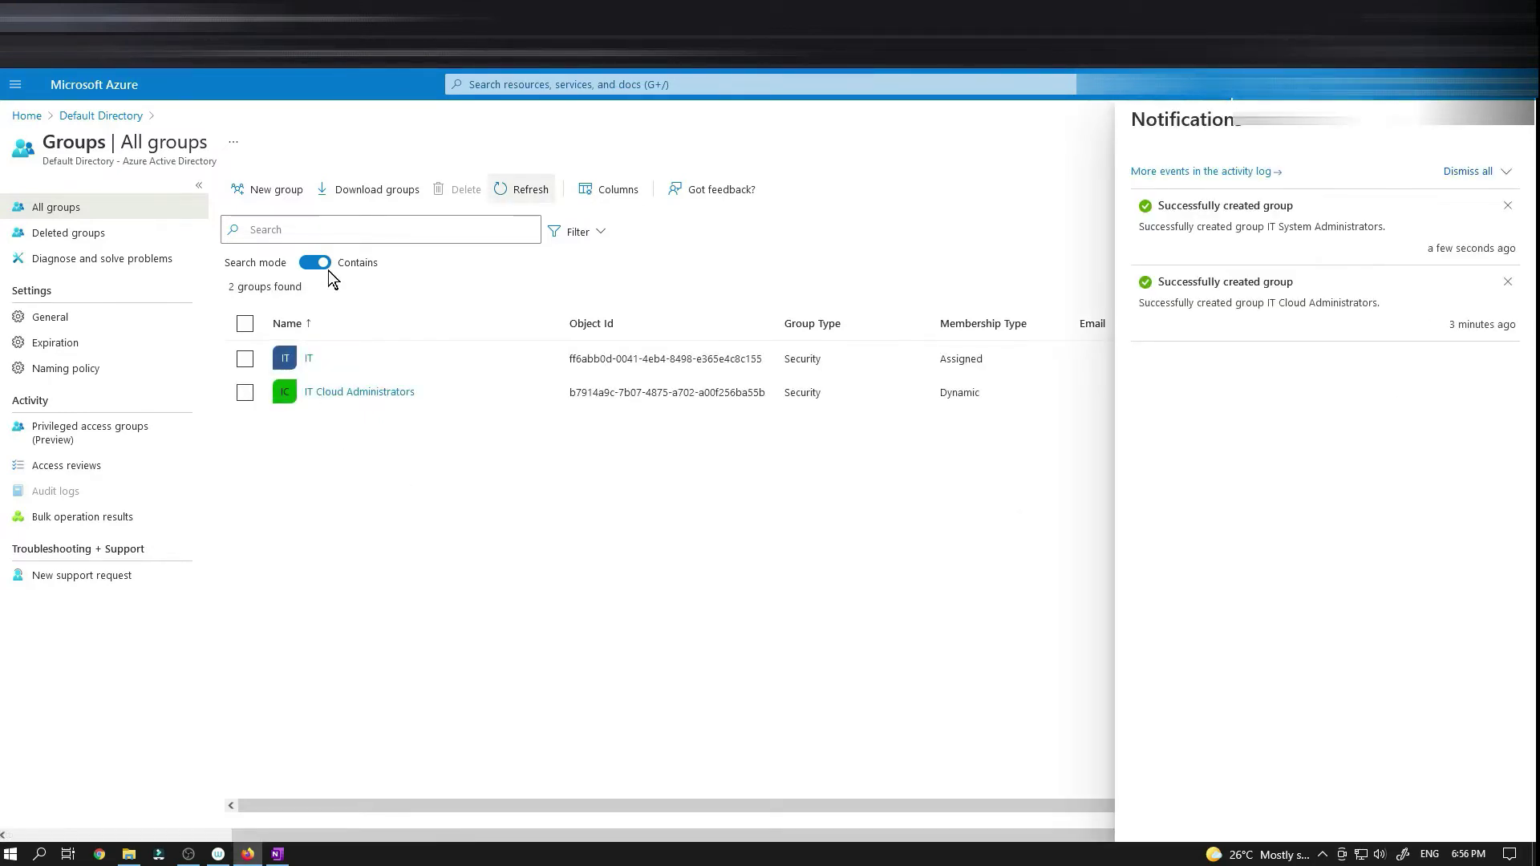
pyautogui.click(1504, 135)
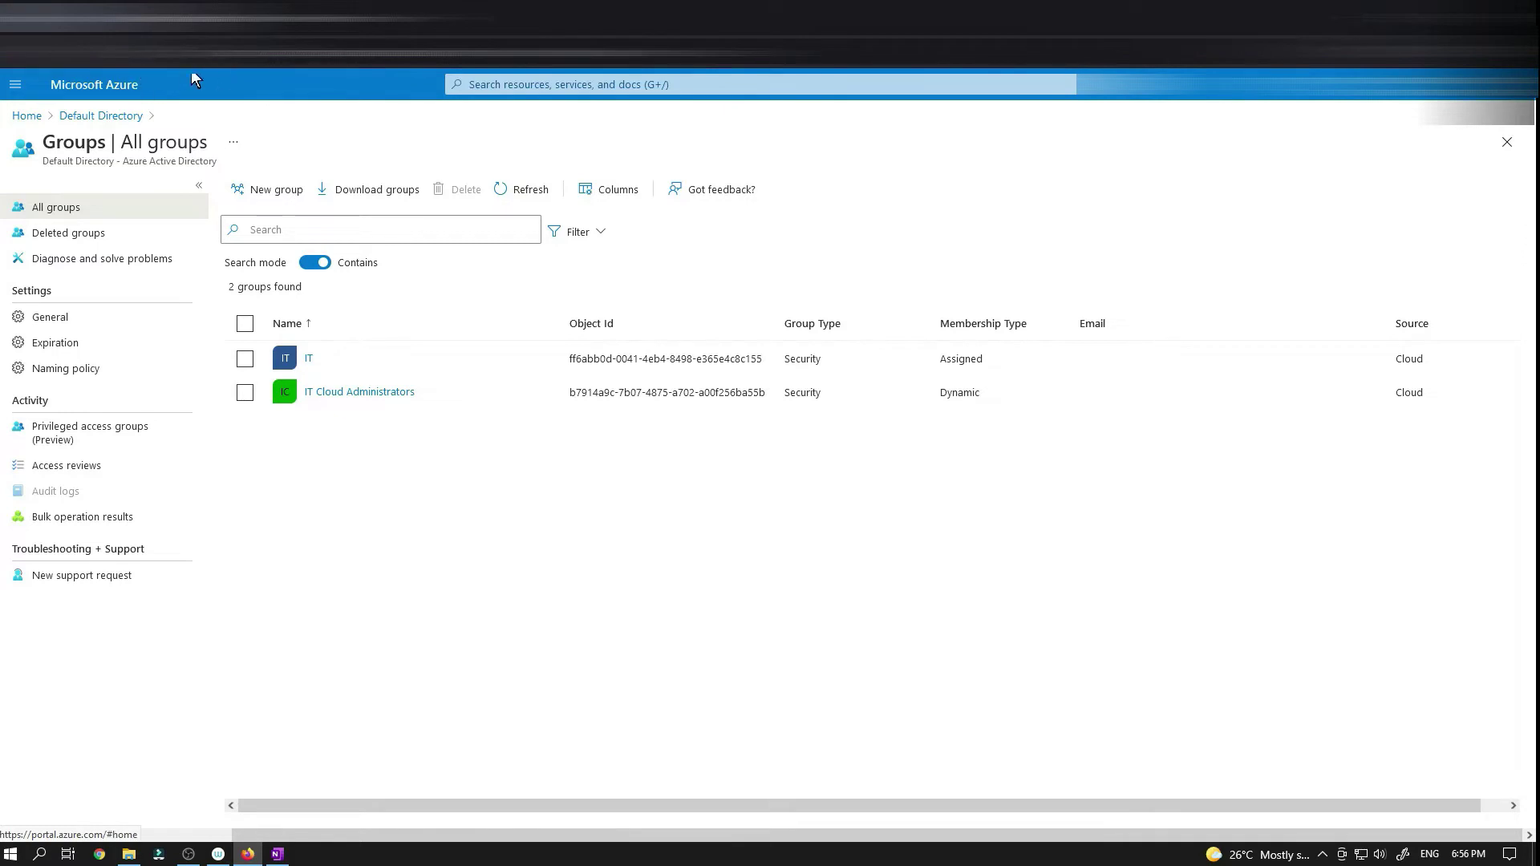
pyautogui.click(522, 190)
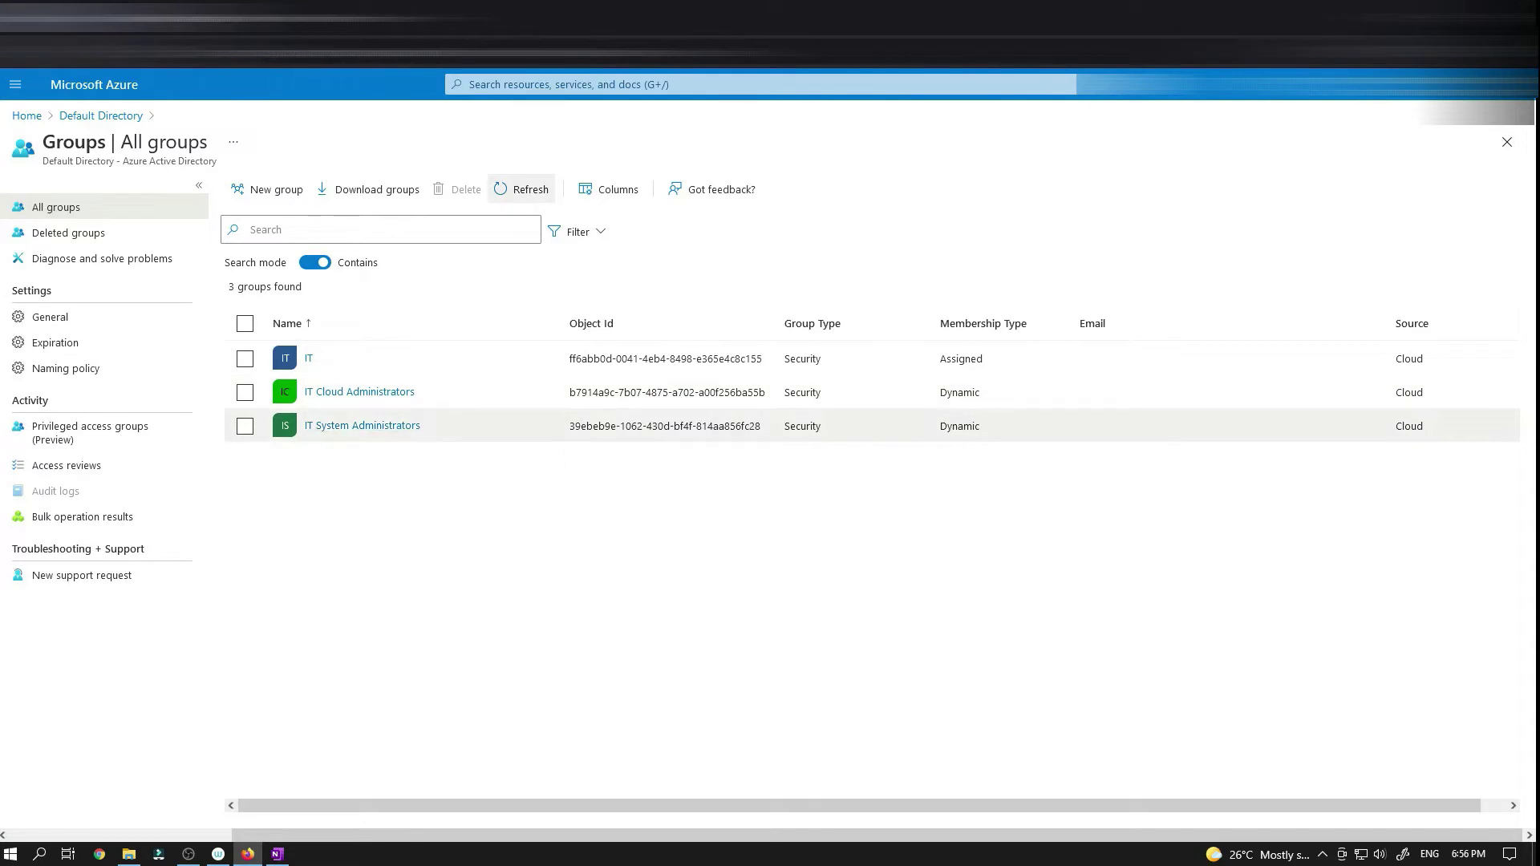
# - Start a new security group in the Azure portal and name it "IT Lab Administrators", copied from step 15 of the manual
pyautogui.hotkey('ctrl', 'Tab')
pyautogui.scroll(-5, 181, 324)
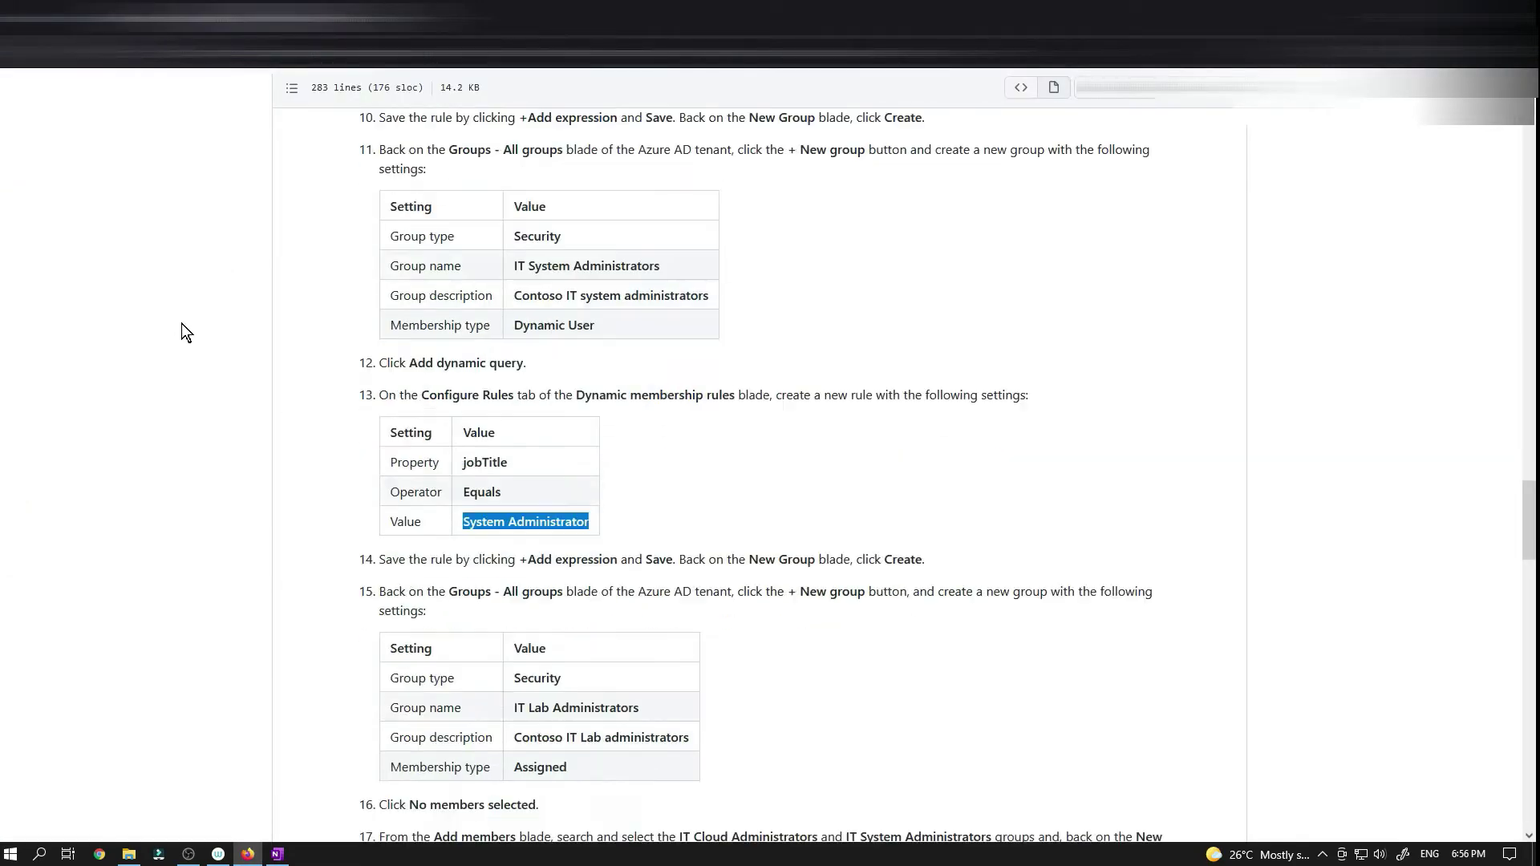
pyautogui.click(579, 342)
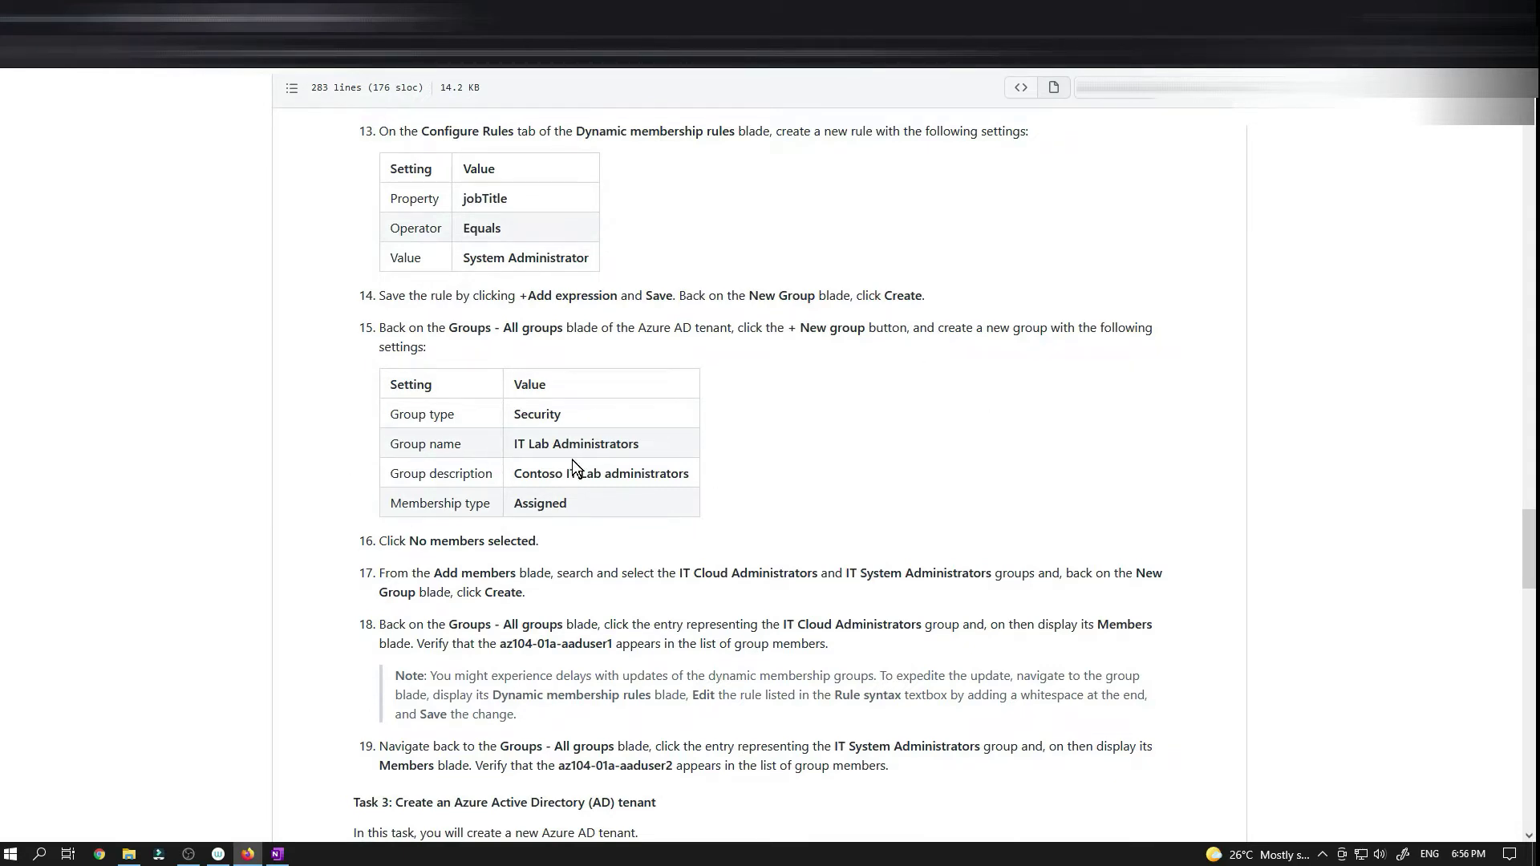
pyautogui.moveTo(514, 443); pyautogui.dragTo(640, 444)
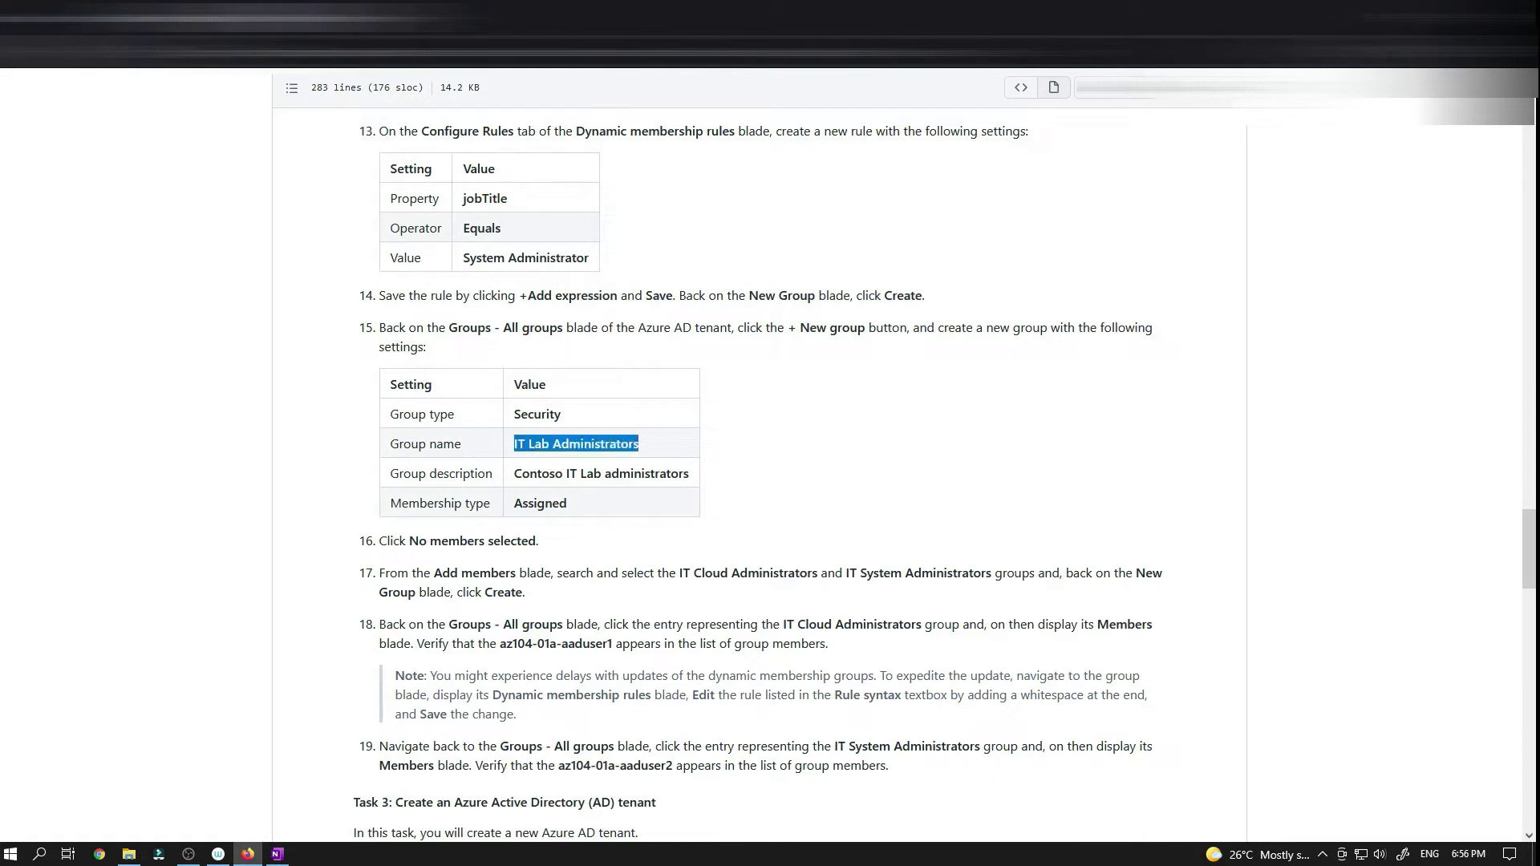
pyautogui.rightClick(632, 449)
pyautogui.click(662, 470)
pyautogui.hotkey('alt', 'Tab')
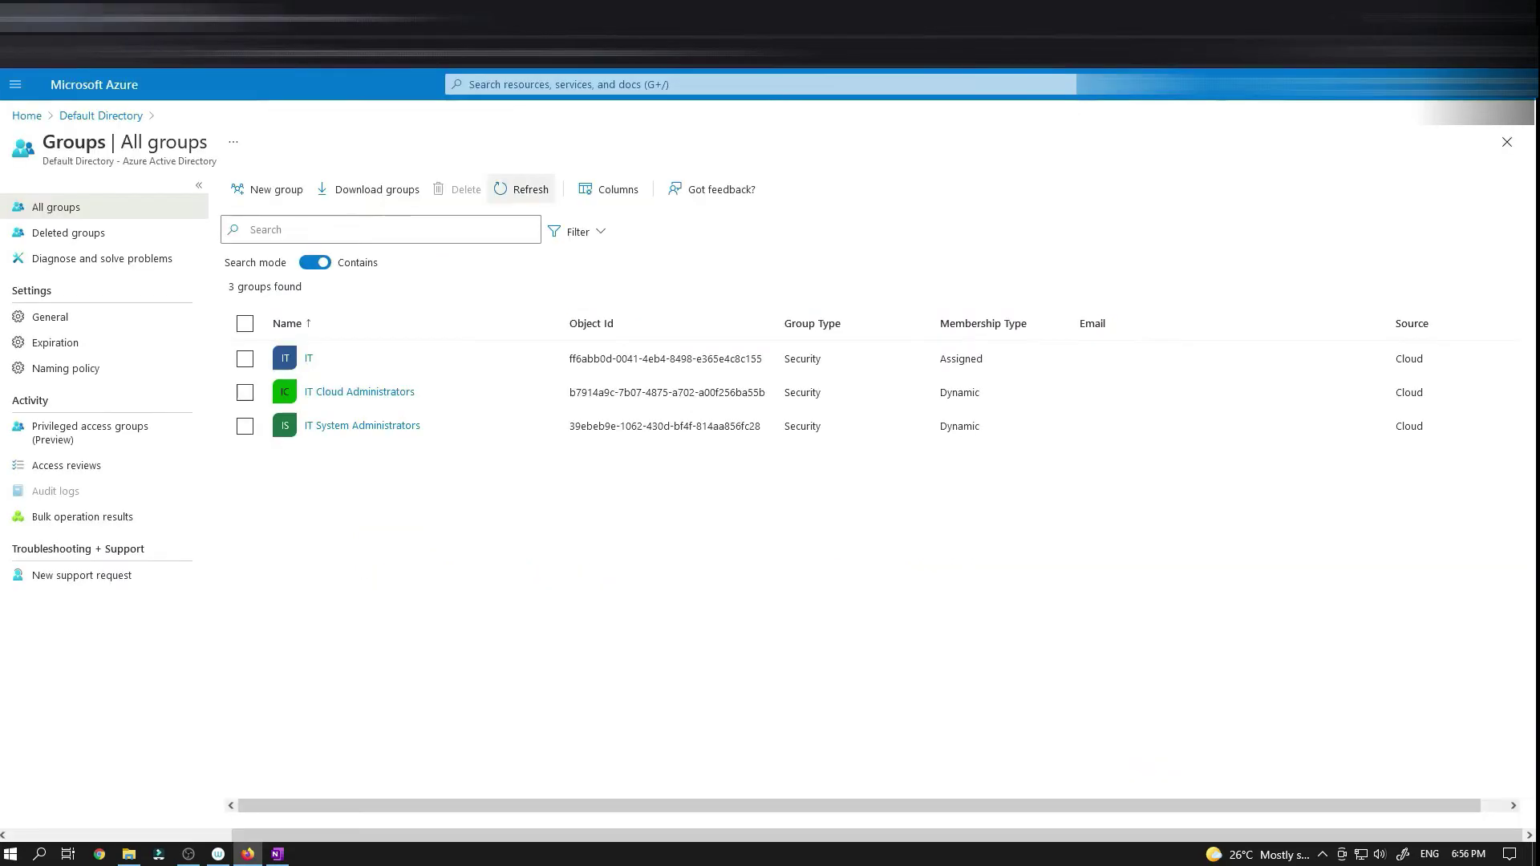
pyautogui.click(243, 193)
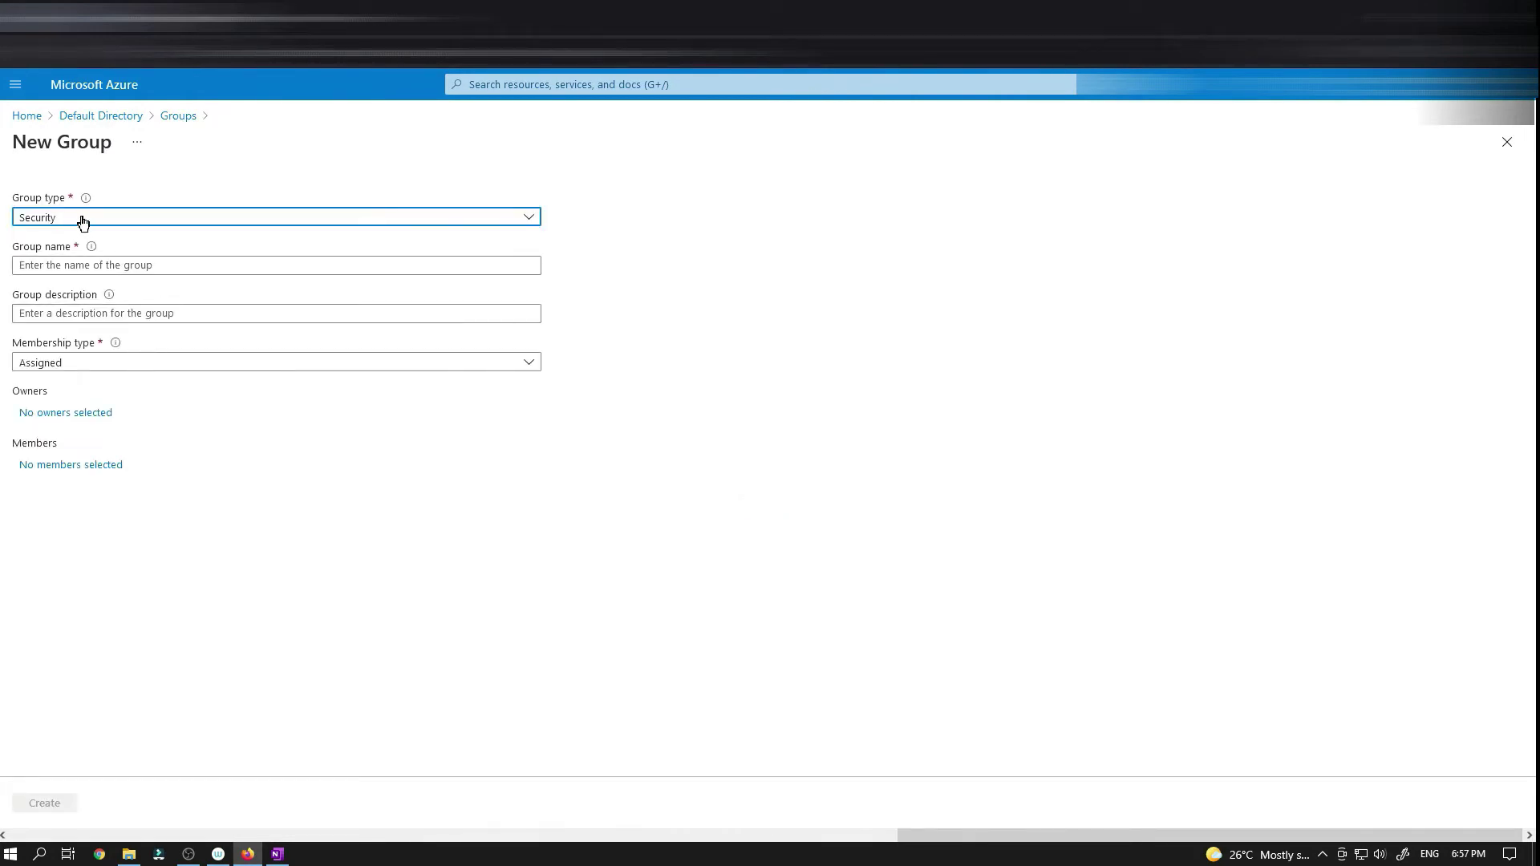
pyautogui.press('Tab')
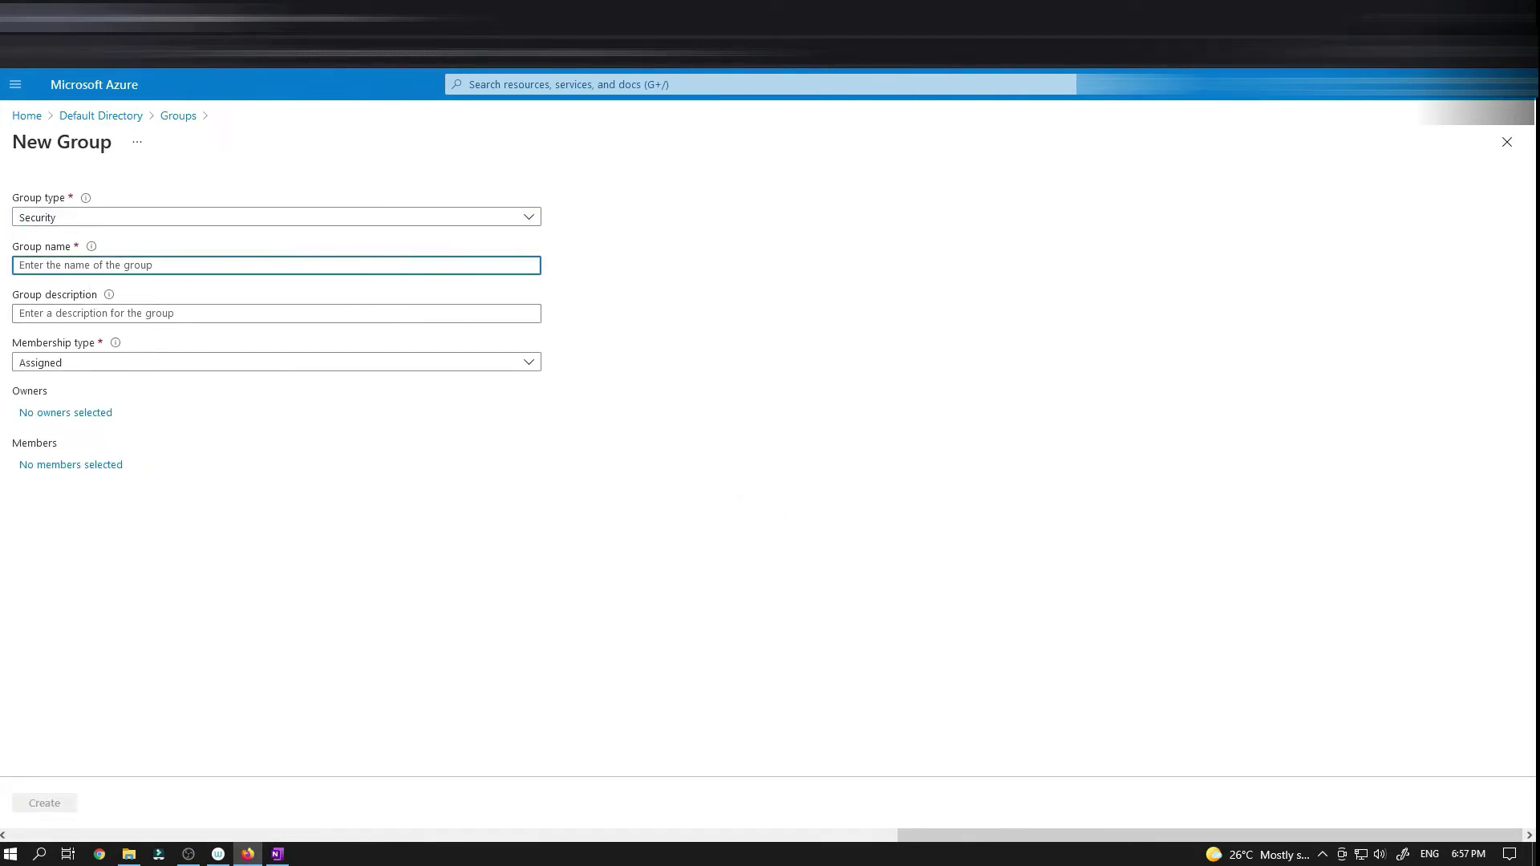
pyautogui.hotkey('ctrl', 'v')
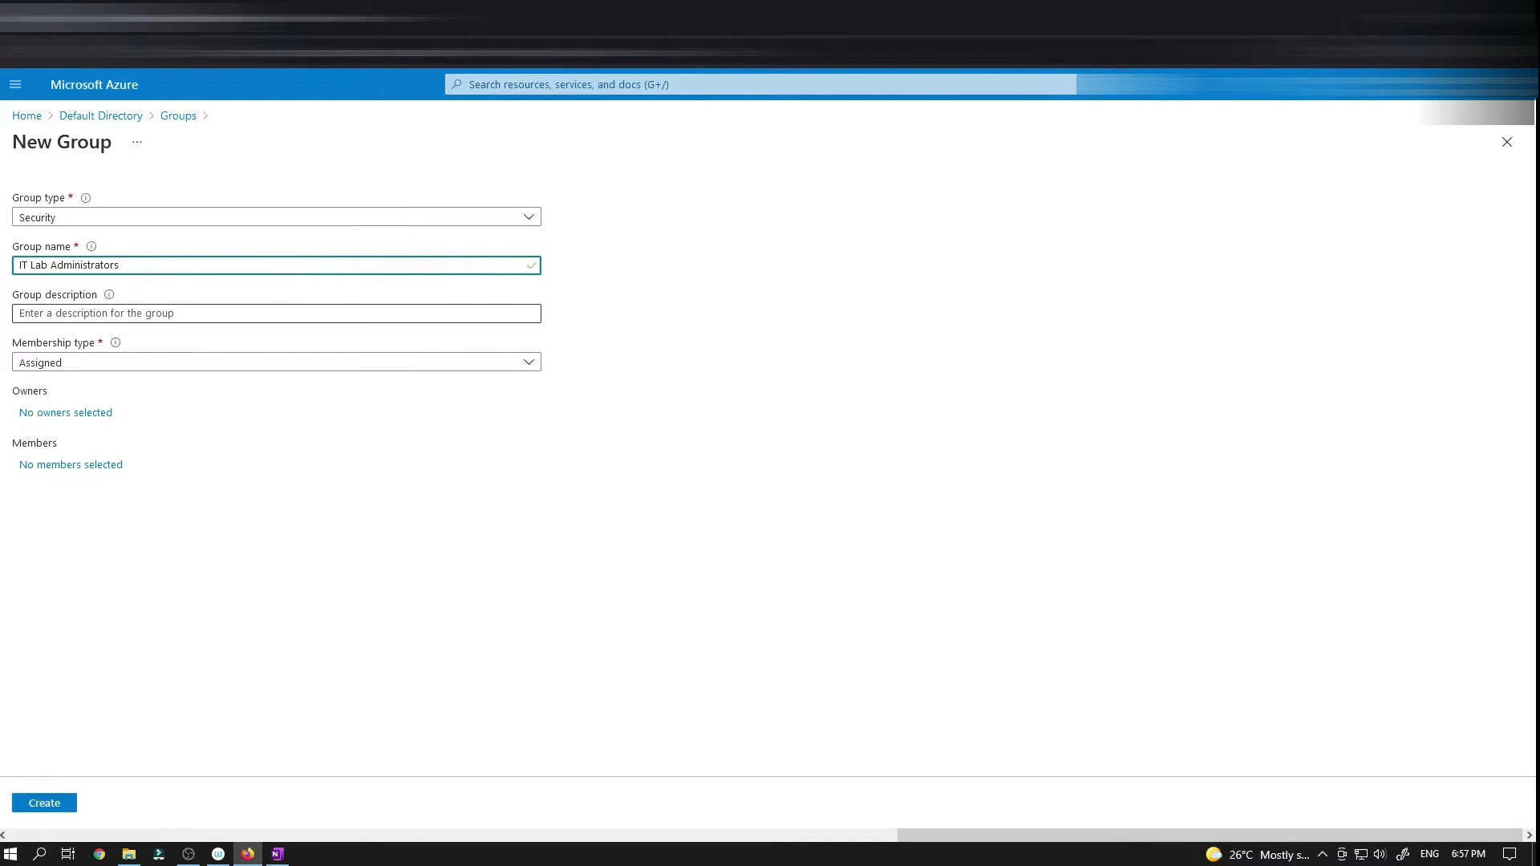
# - Copy "Contoso IT Lab administrators" from the manual into the new group's description
pyautogui.press('Tab')
pyautogui.hotkey('alt', 'Tab')
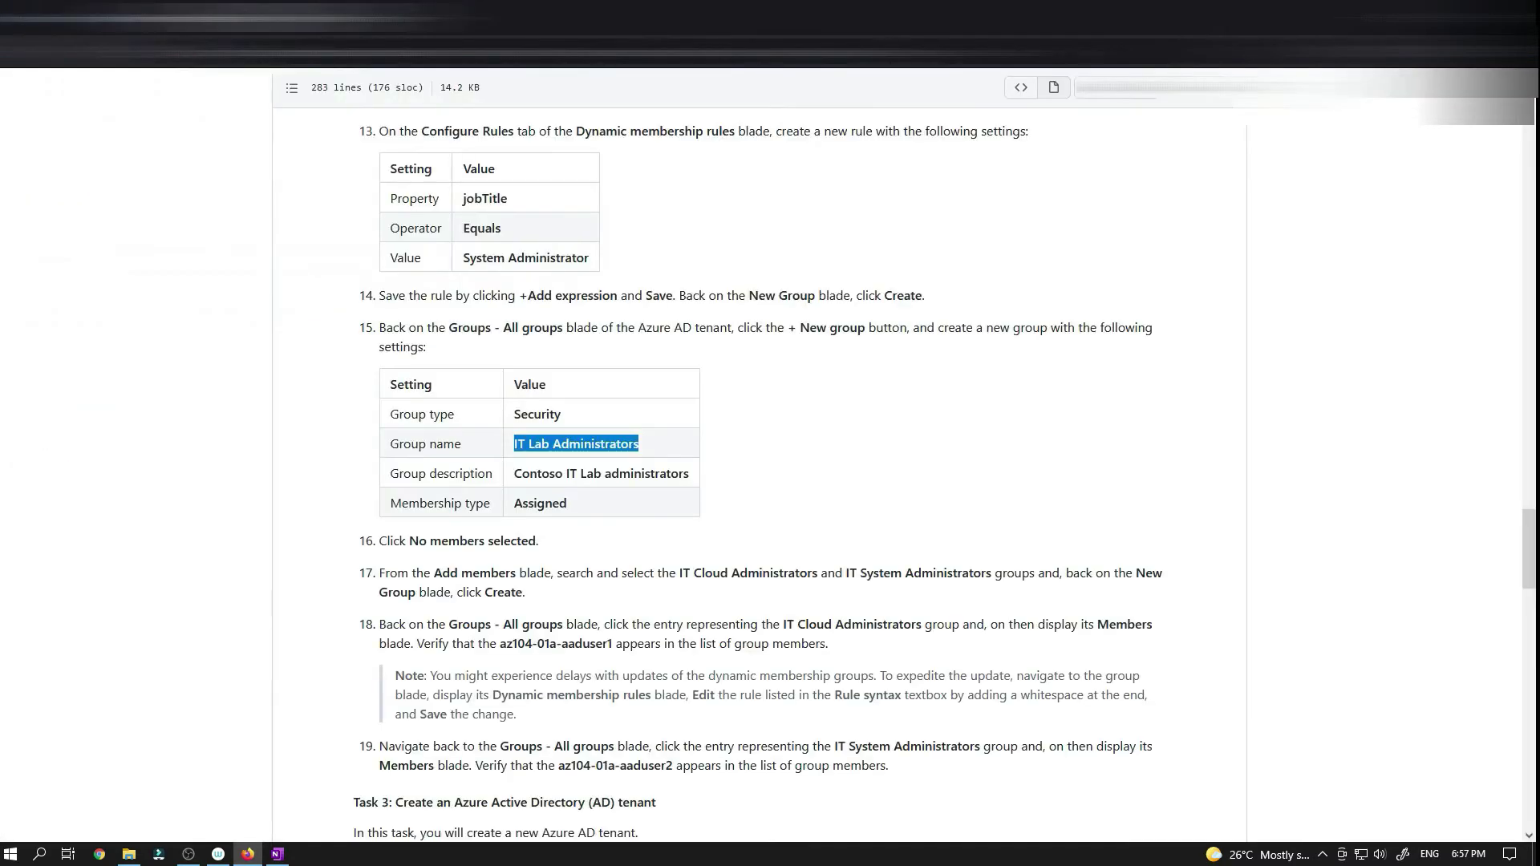
pyautogui.moveTo(514, 473); pyautogui.dragTo(692, 486)
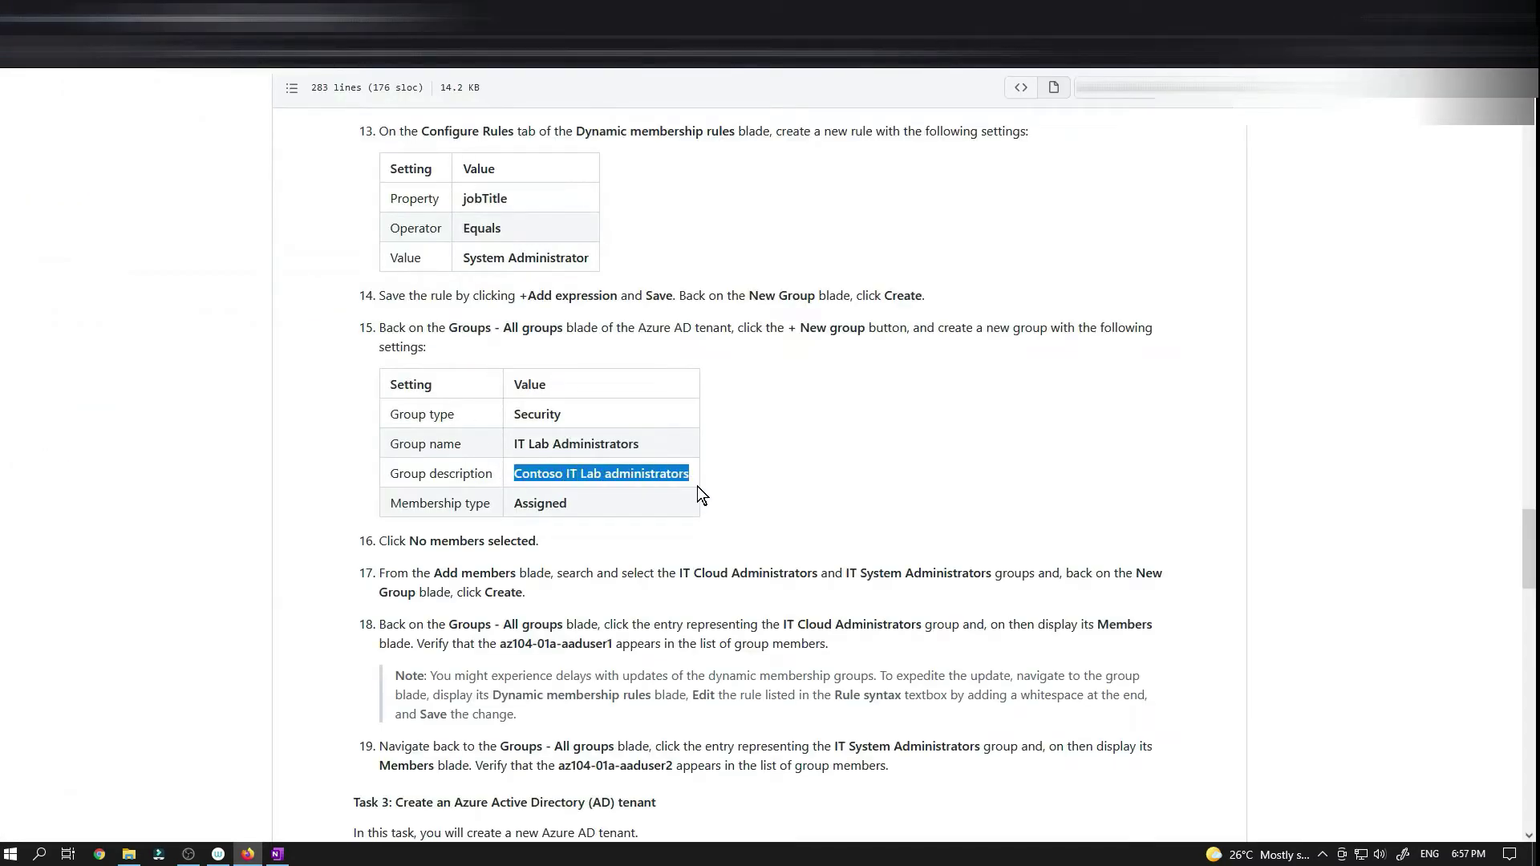
pyautogui.hotkey('alt', 'Tab')
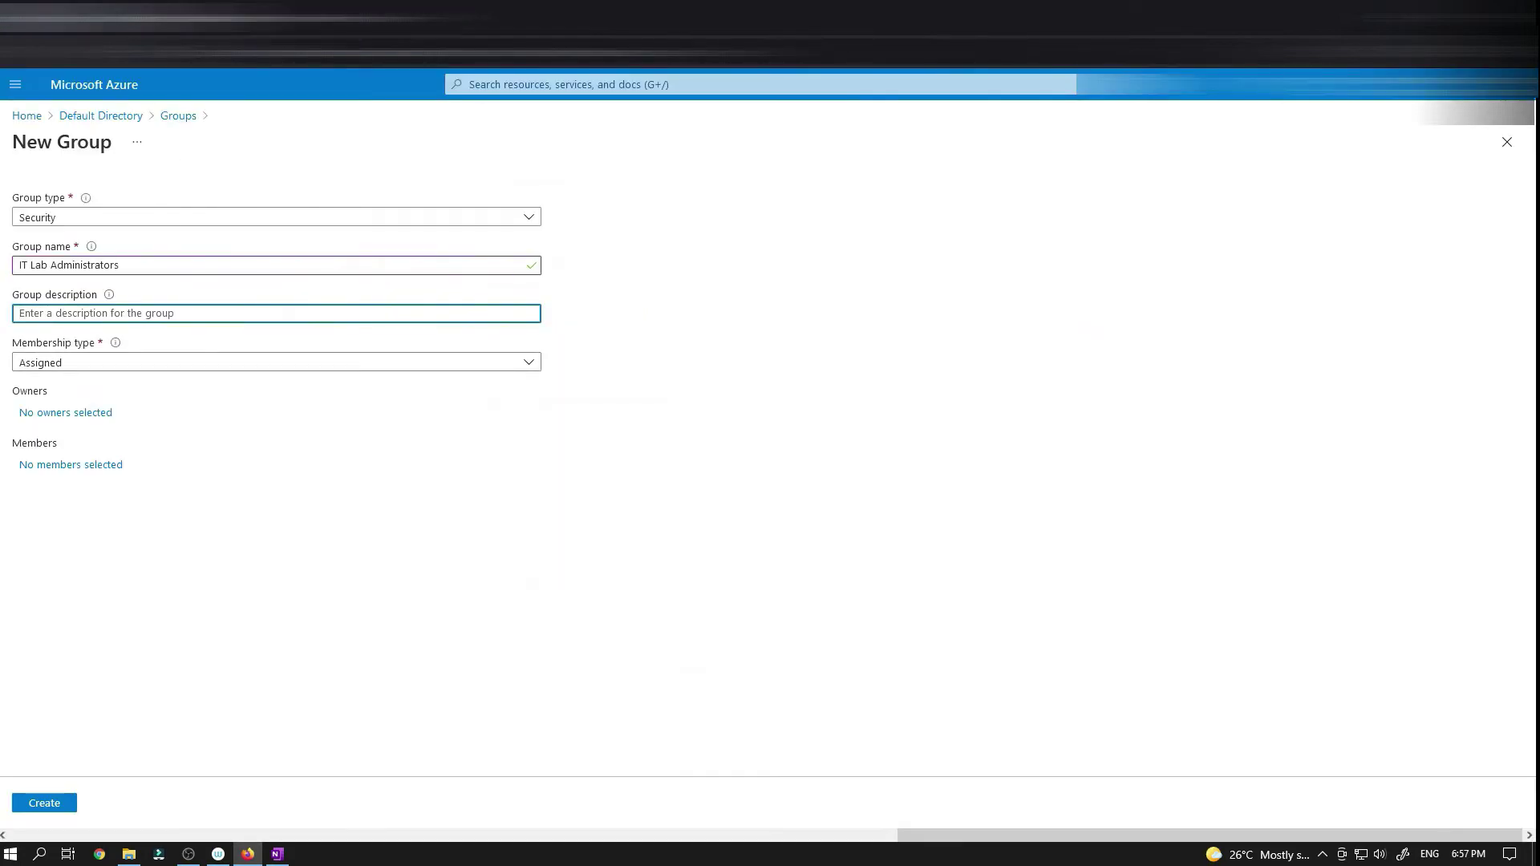
pyautogui.hotkey('ctrl', 'v')
# - Check the remaining Task 2 instructions in the manual and OneNote, and create the assigned IT Lab Administrators group without selecting members
pyautogui.hotkey('alt', 'Tab')
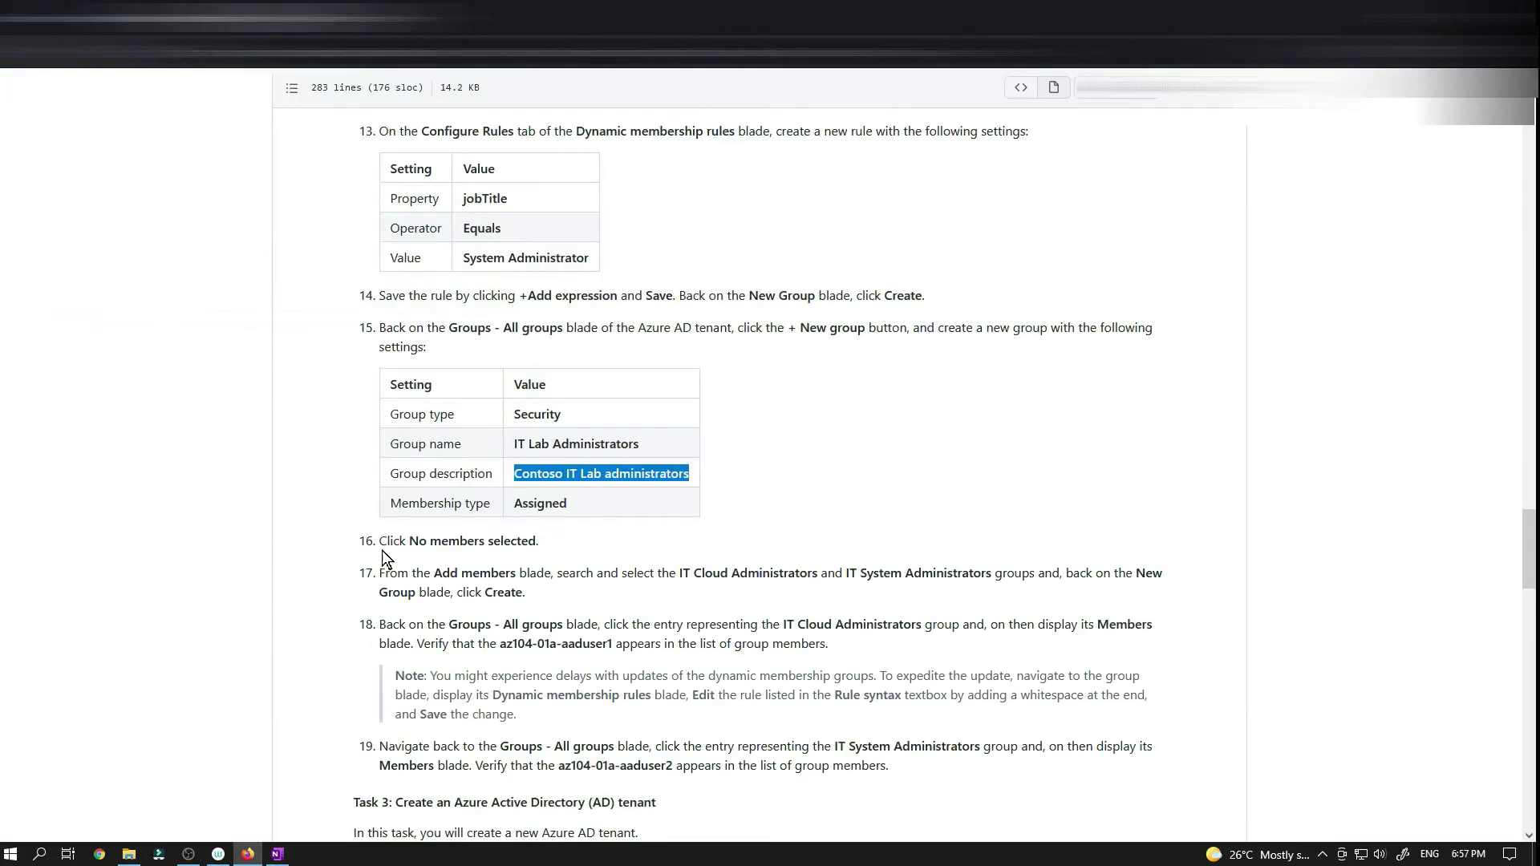
pyautogui.scroll(-4, 299, 397)
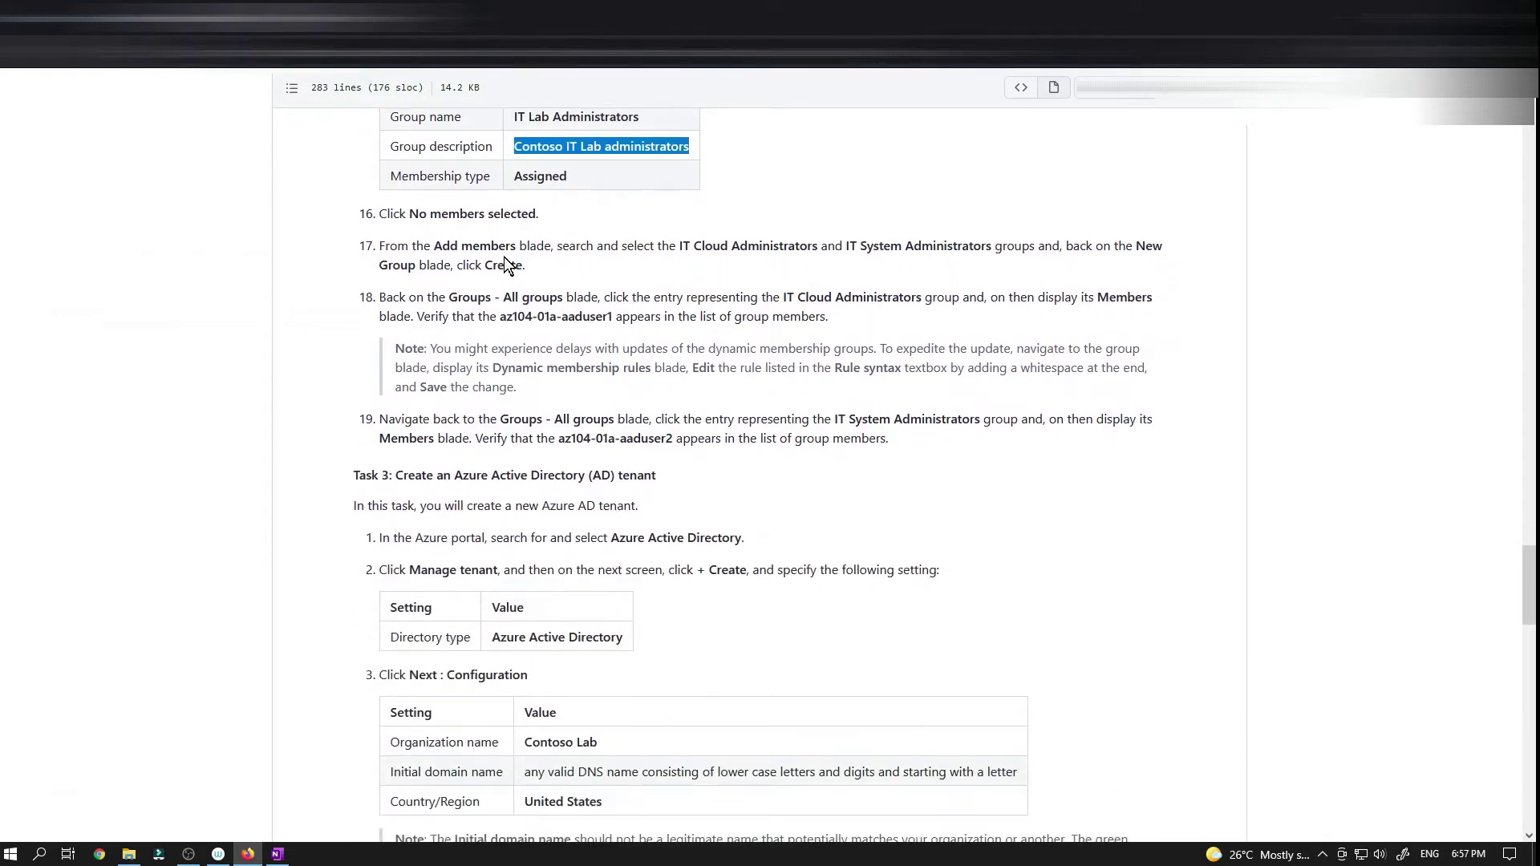
pyautogui.hotkey('alt', 'Tab')
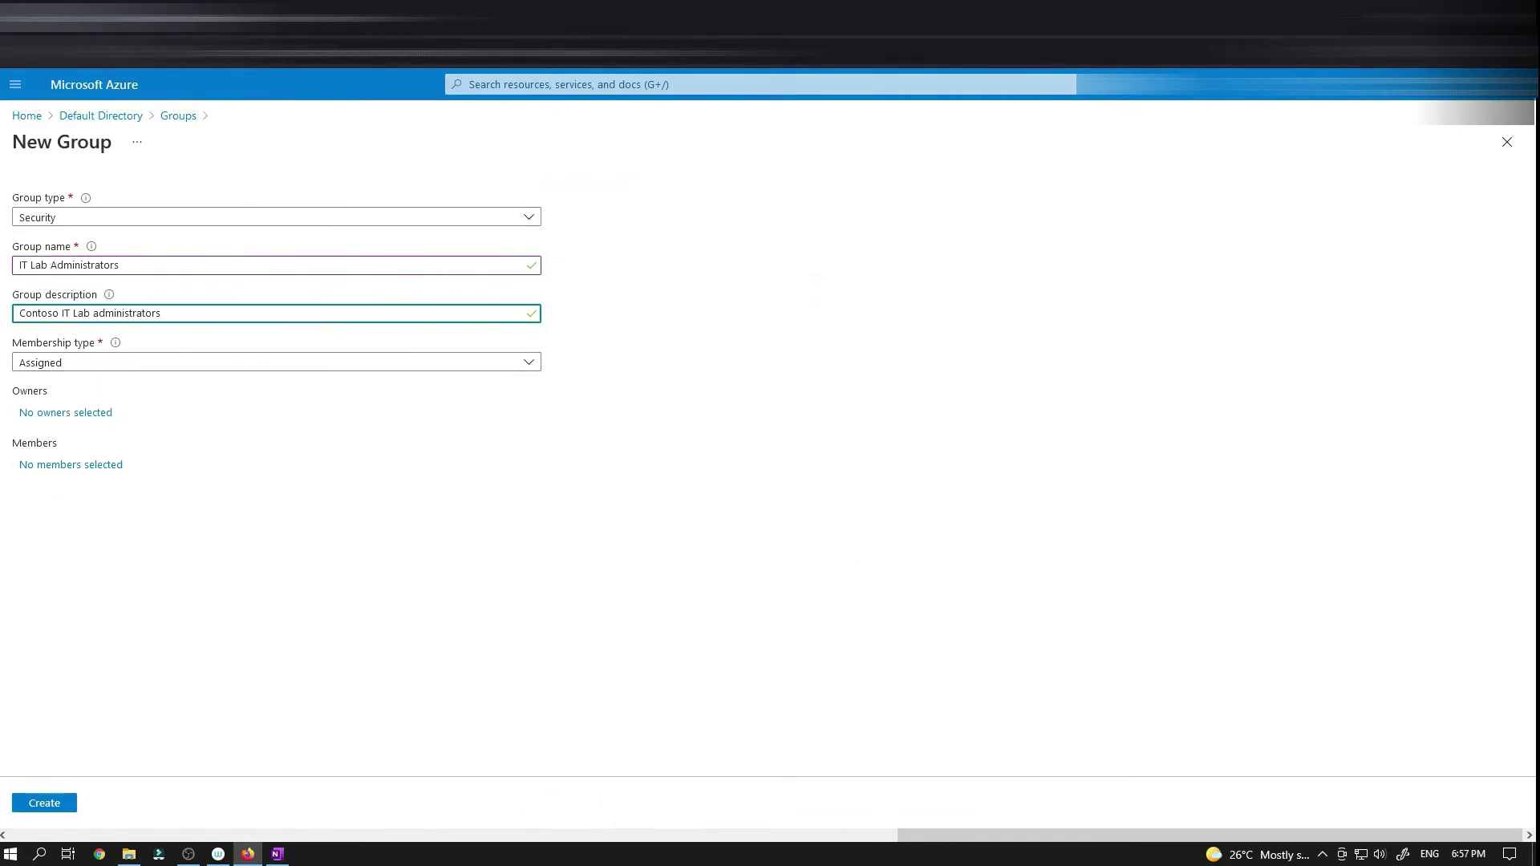
pyautogui.click(278, 855)
pyautogui.click(36, 807)
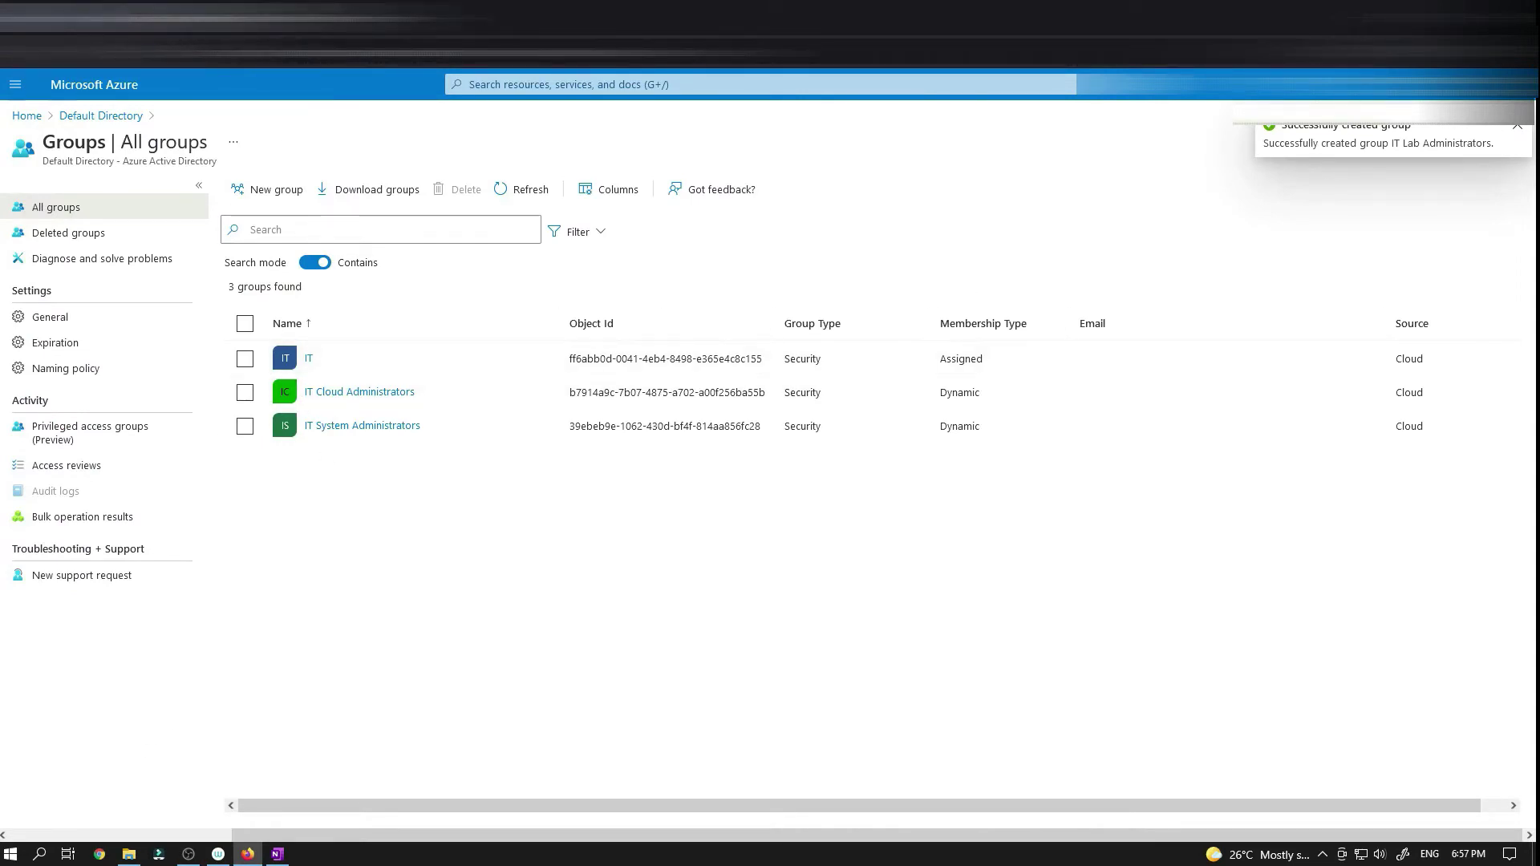
# - Review step 17 of the lab manual for the groups required as members of IT Lab Administrators
pyautogui.click(368, 32)
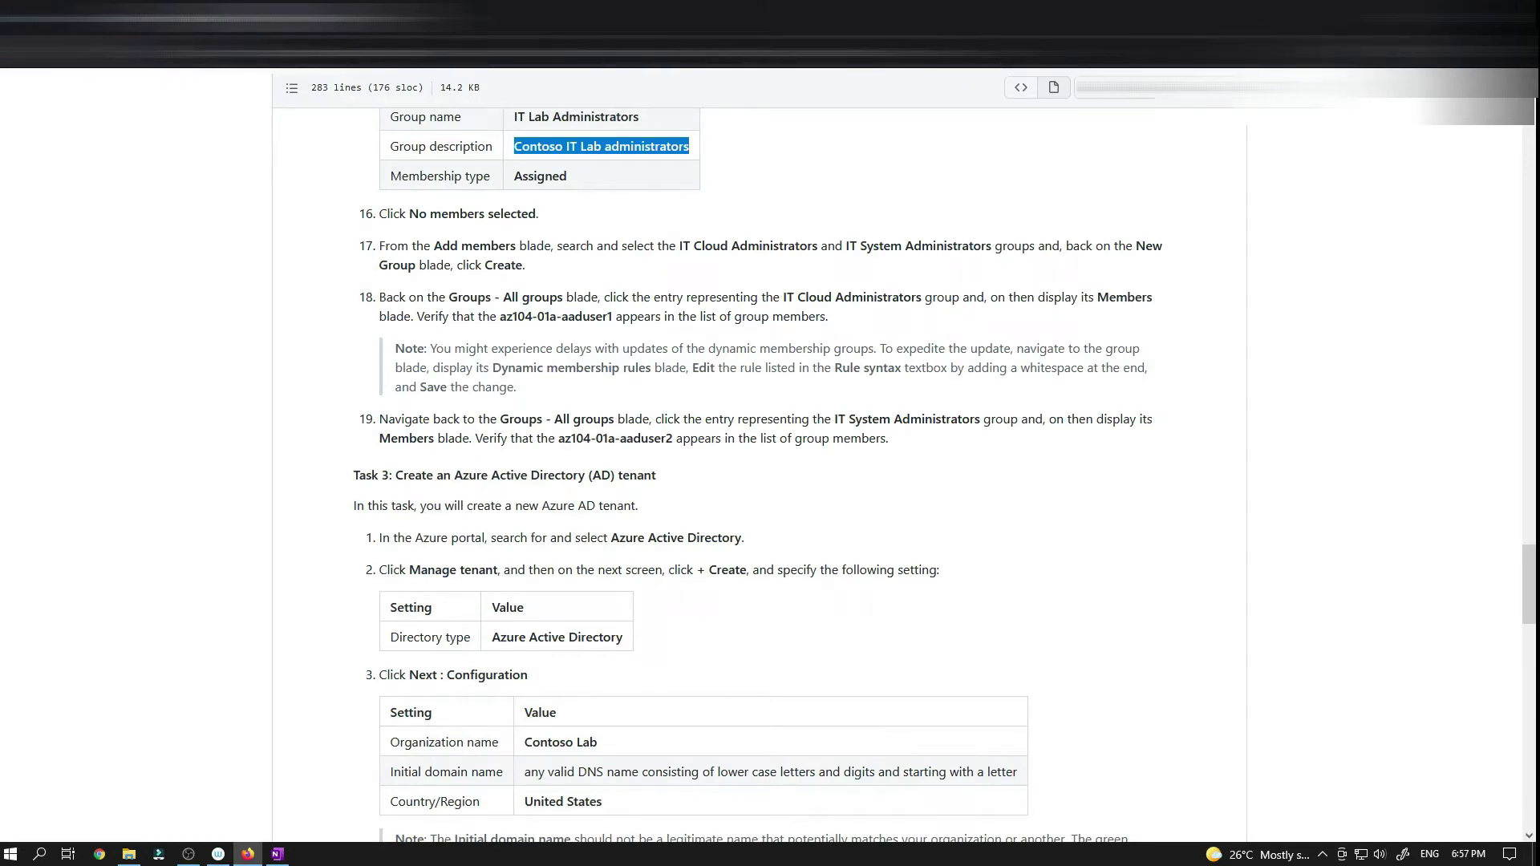
pyautogui.scroll(2, 659, 295)
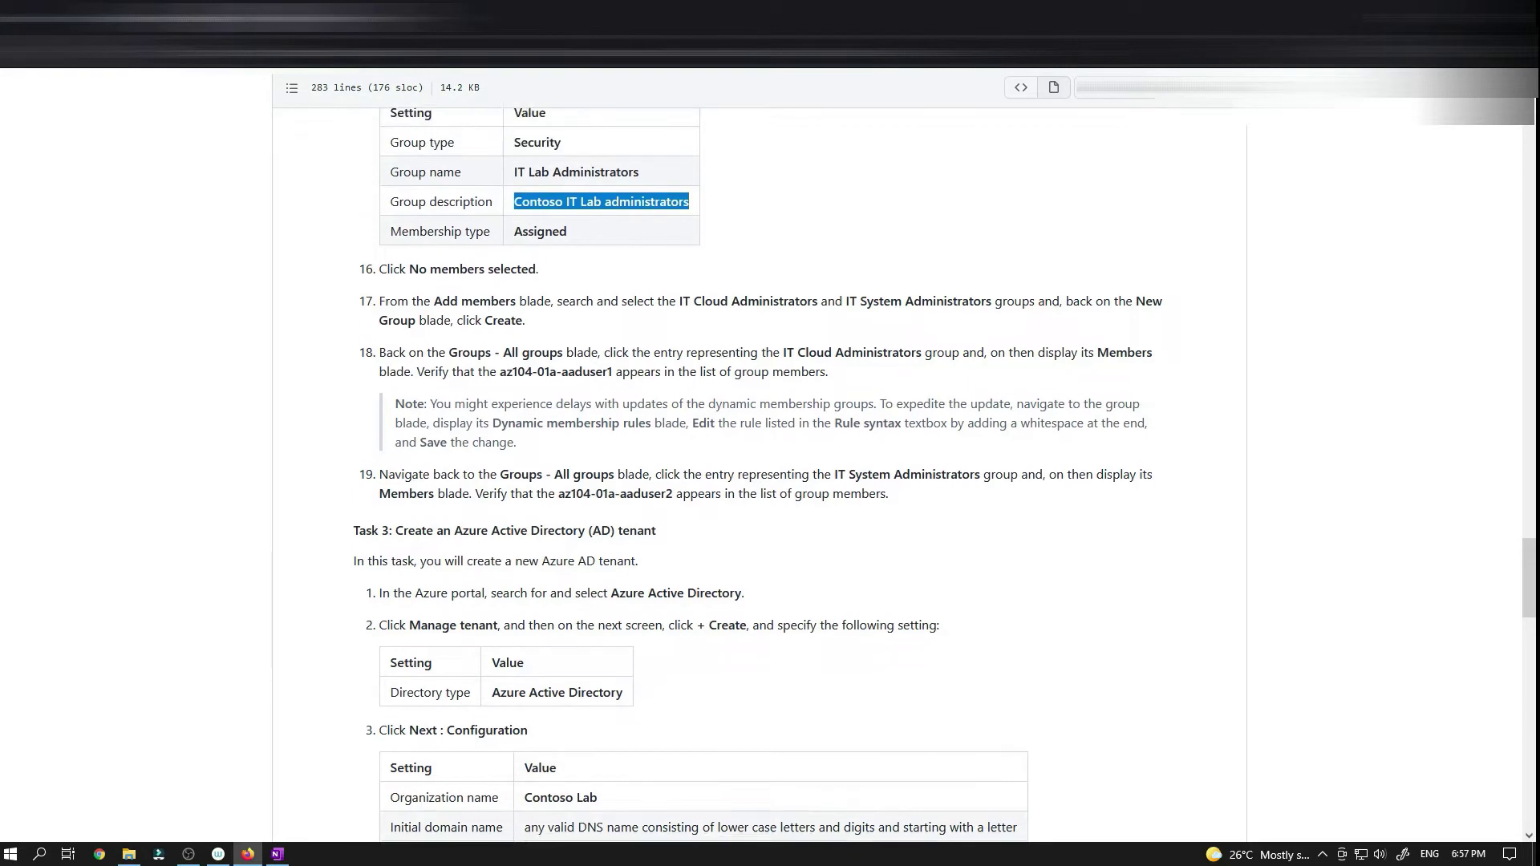
pyautogui.scroll(1, 620, 326)
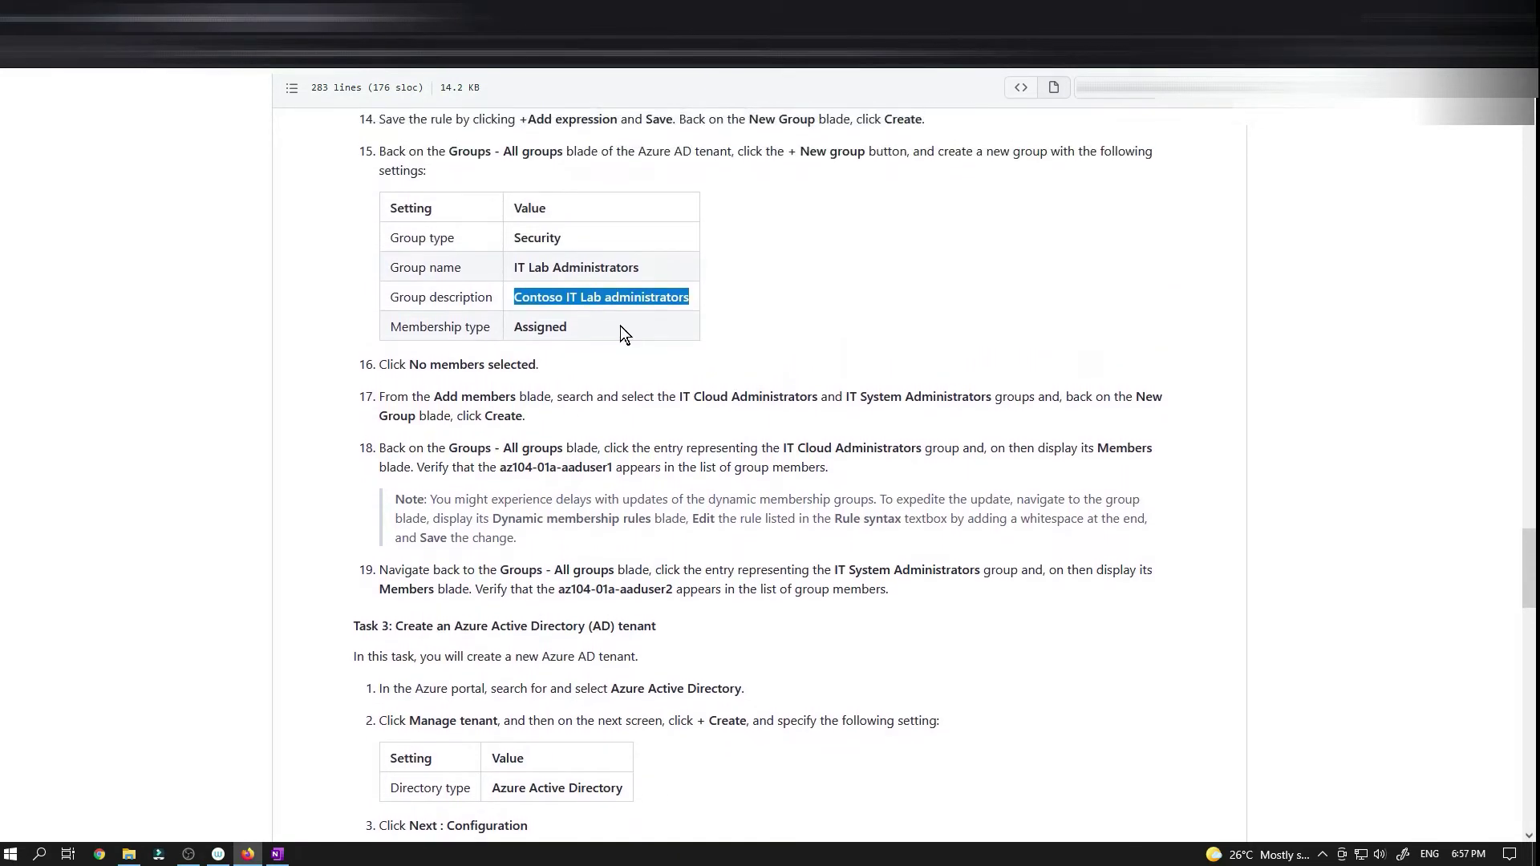
pyautogui.moveTo(676, 407); pyautogui.dragTo(995, 407)
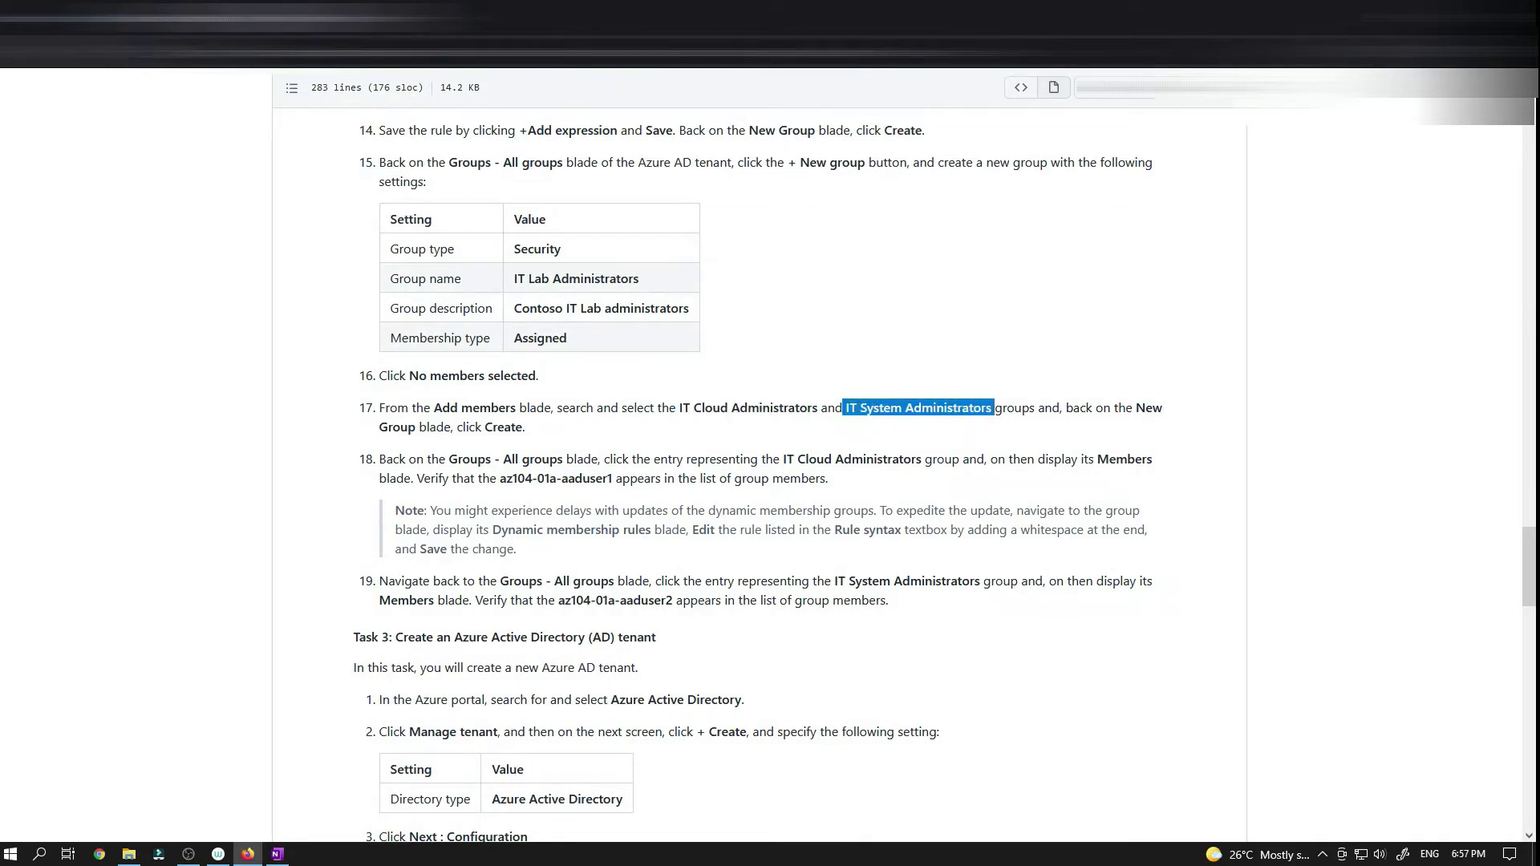
# - Recheck steps 15 and 17 of the manual, refresh the Azure group list, and open the IT Lab Administrators group
pyautogui.click(1007, 369)
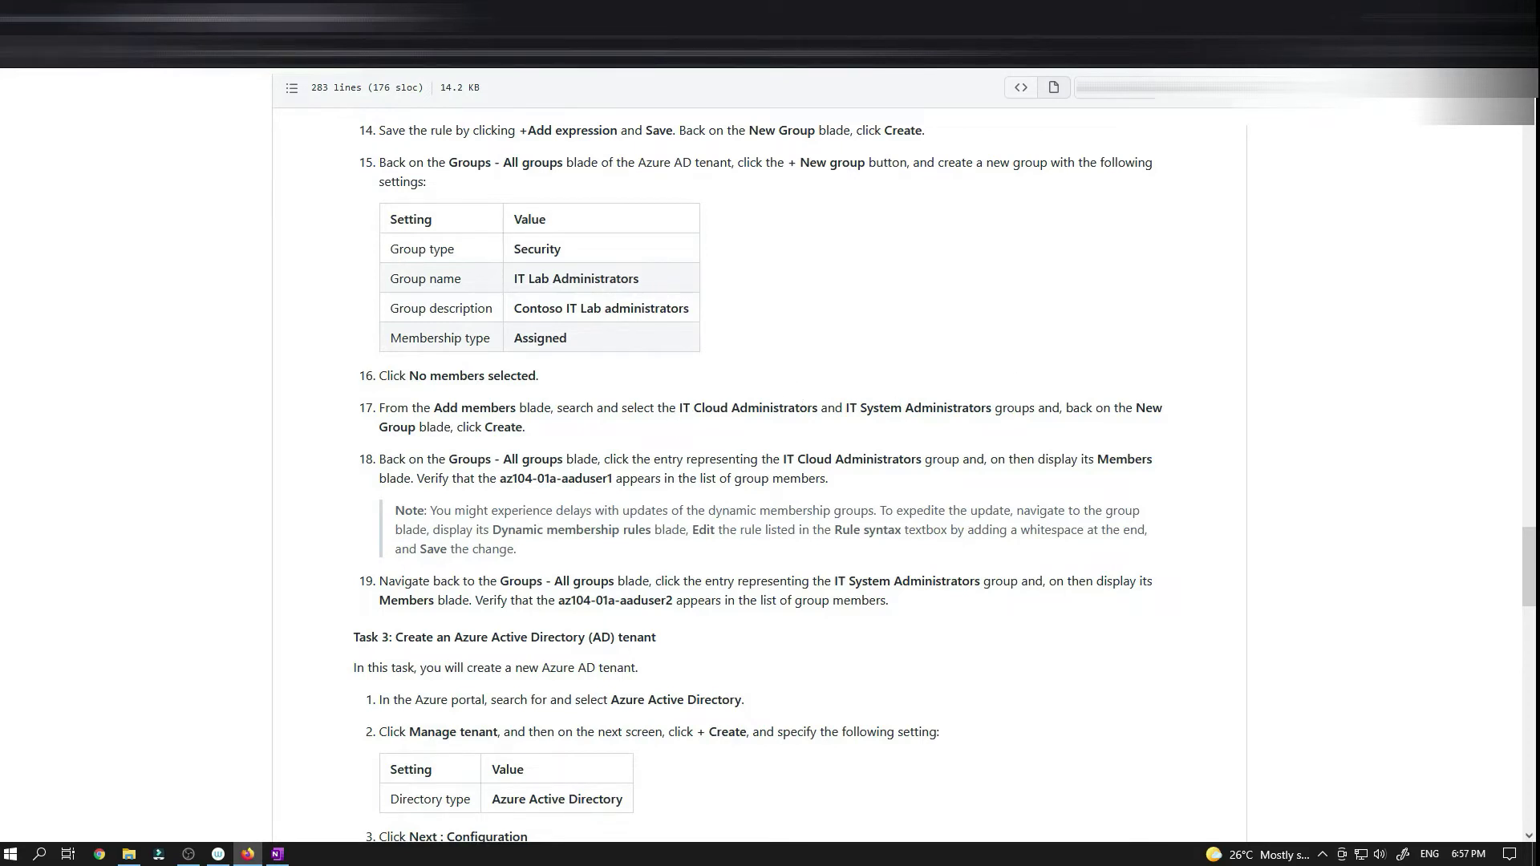
pyautogui.moveTo(680, 408); pyautogui.dragTo(828, 407)
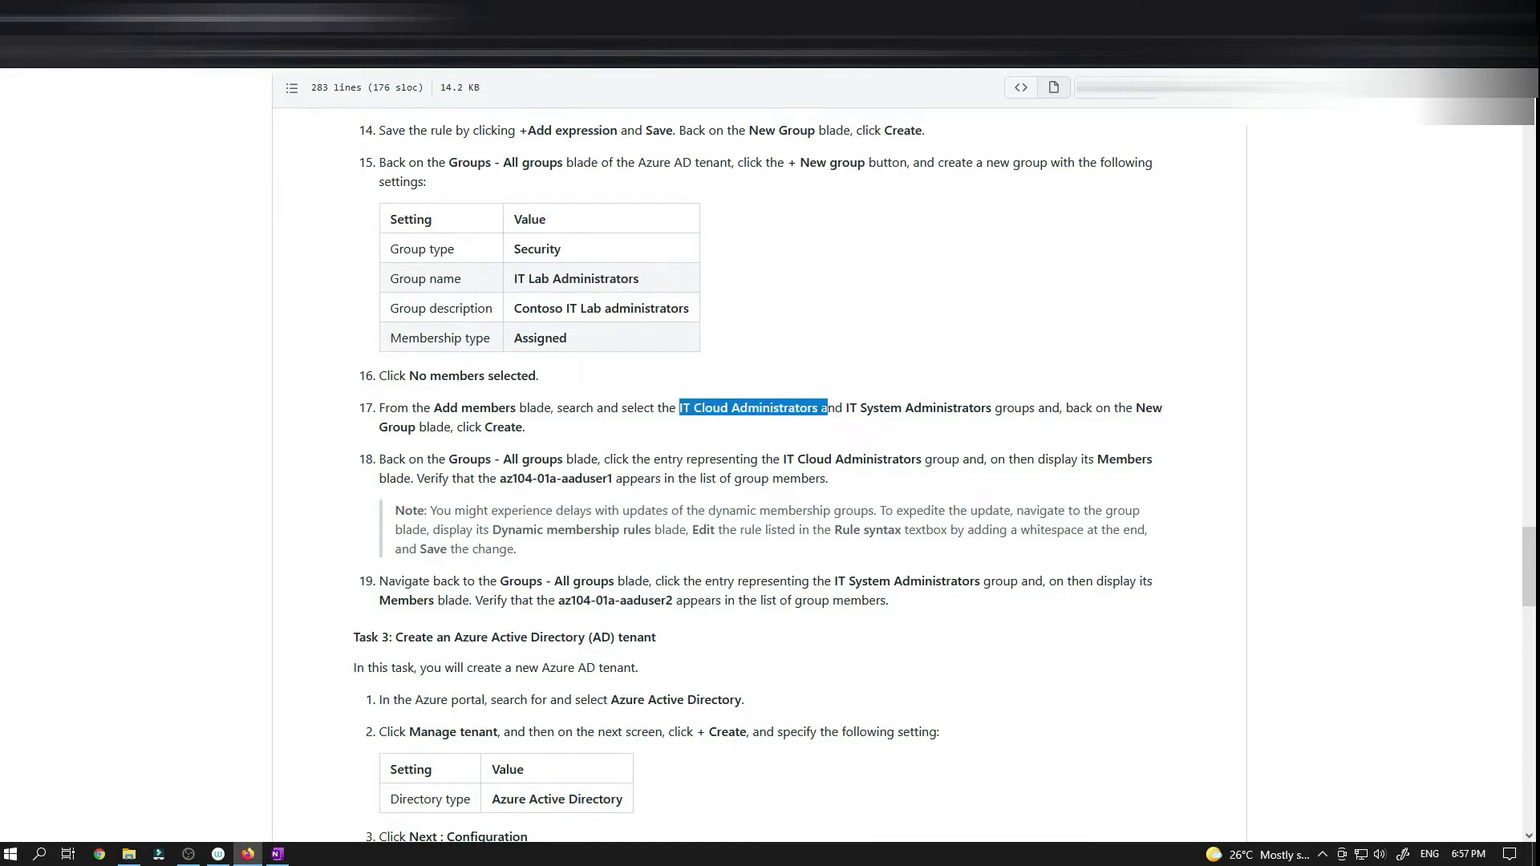
pyautogui.moveTo(514, 308); pyautogui.dragTo(679, 308)
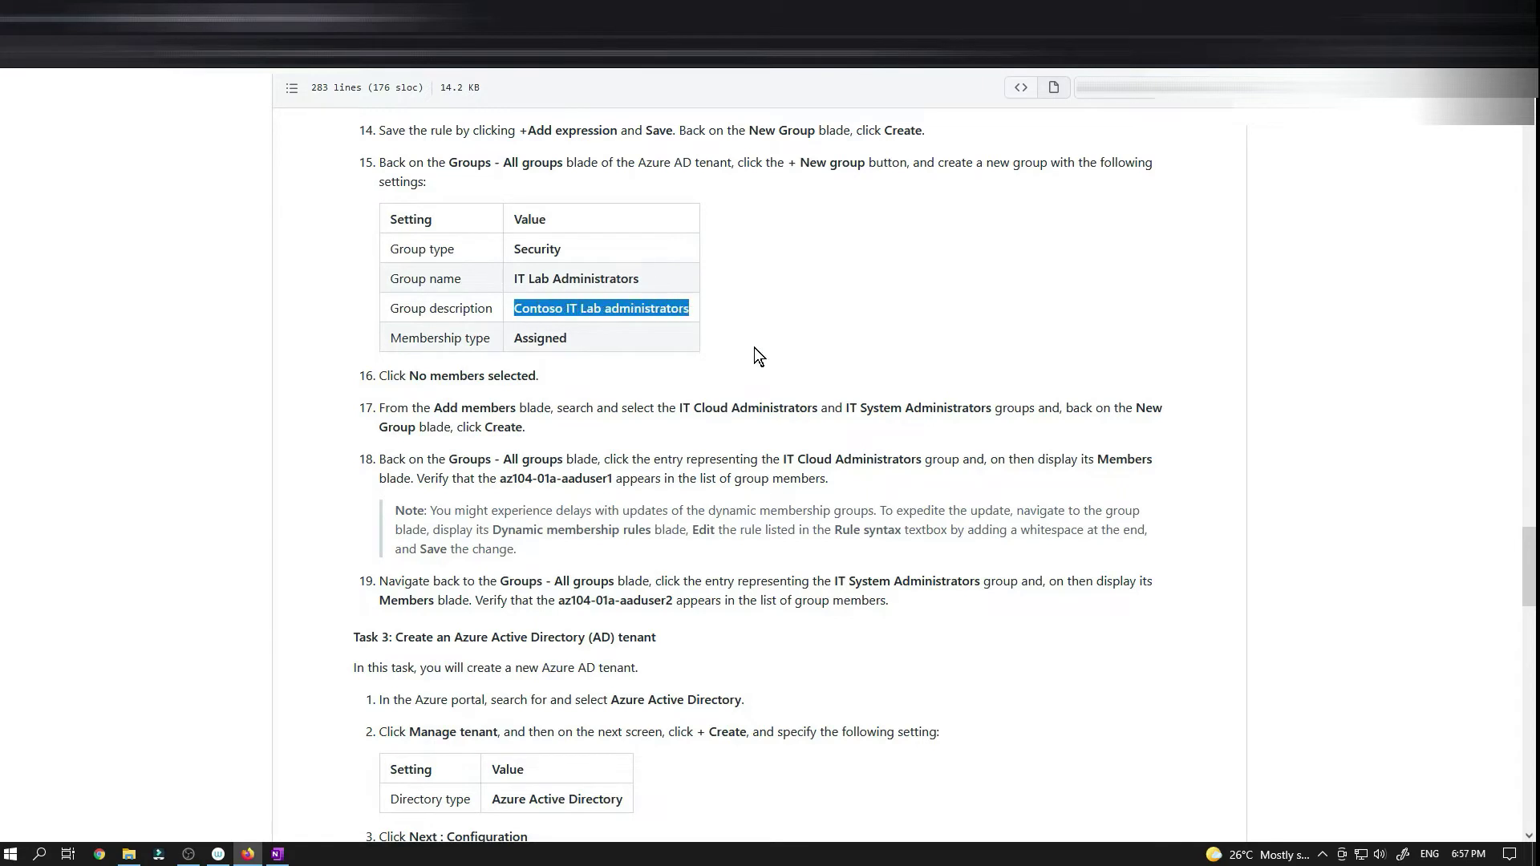
pyautogui.click(563, 352)
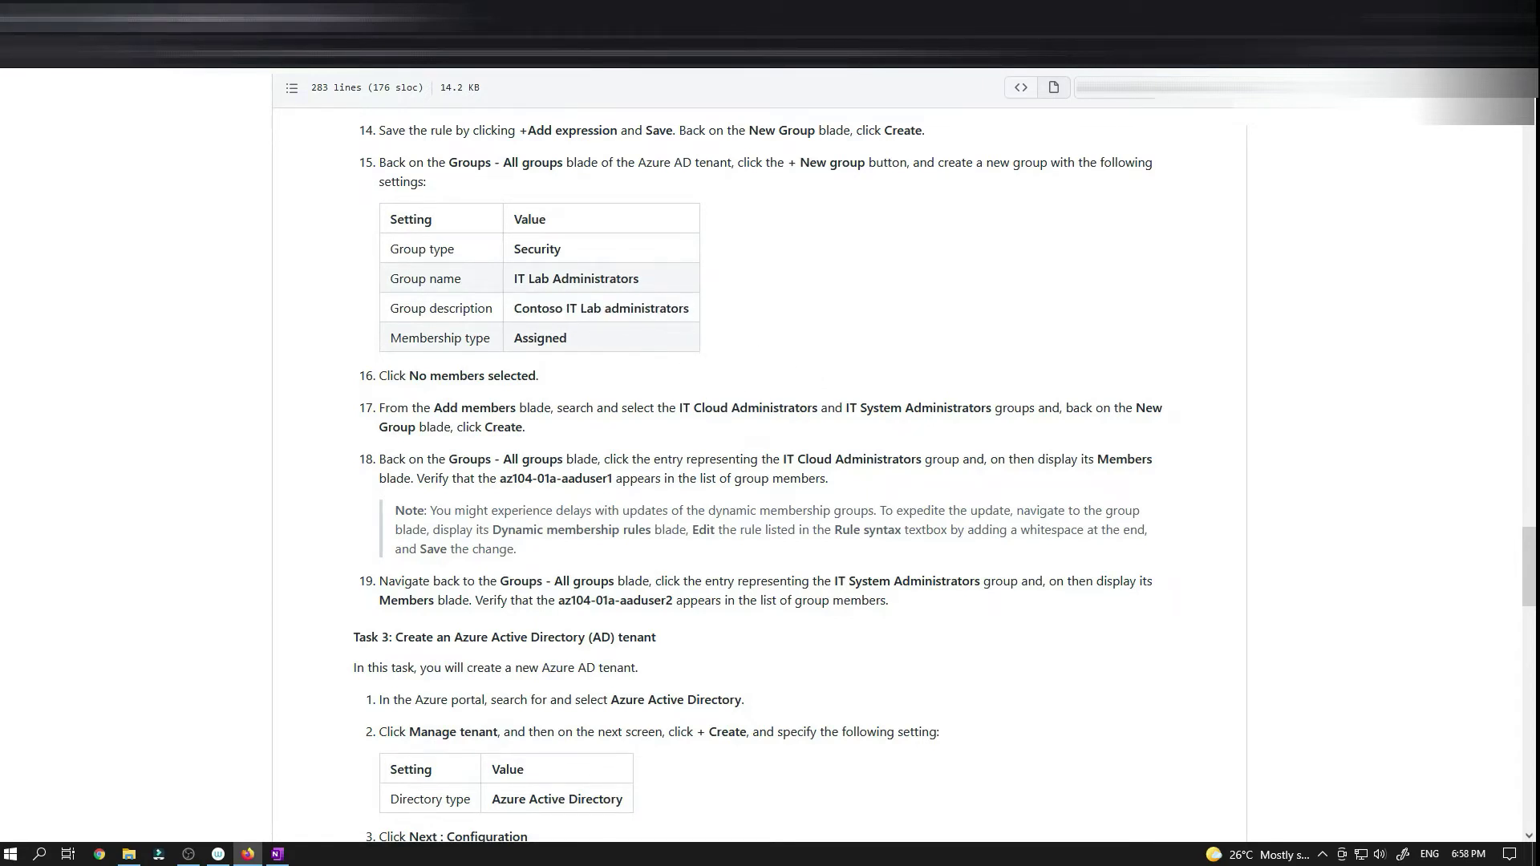
pyautogui.click(273, 18)
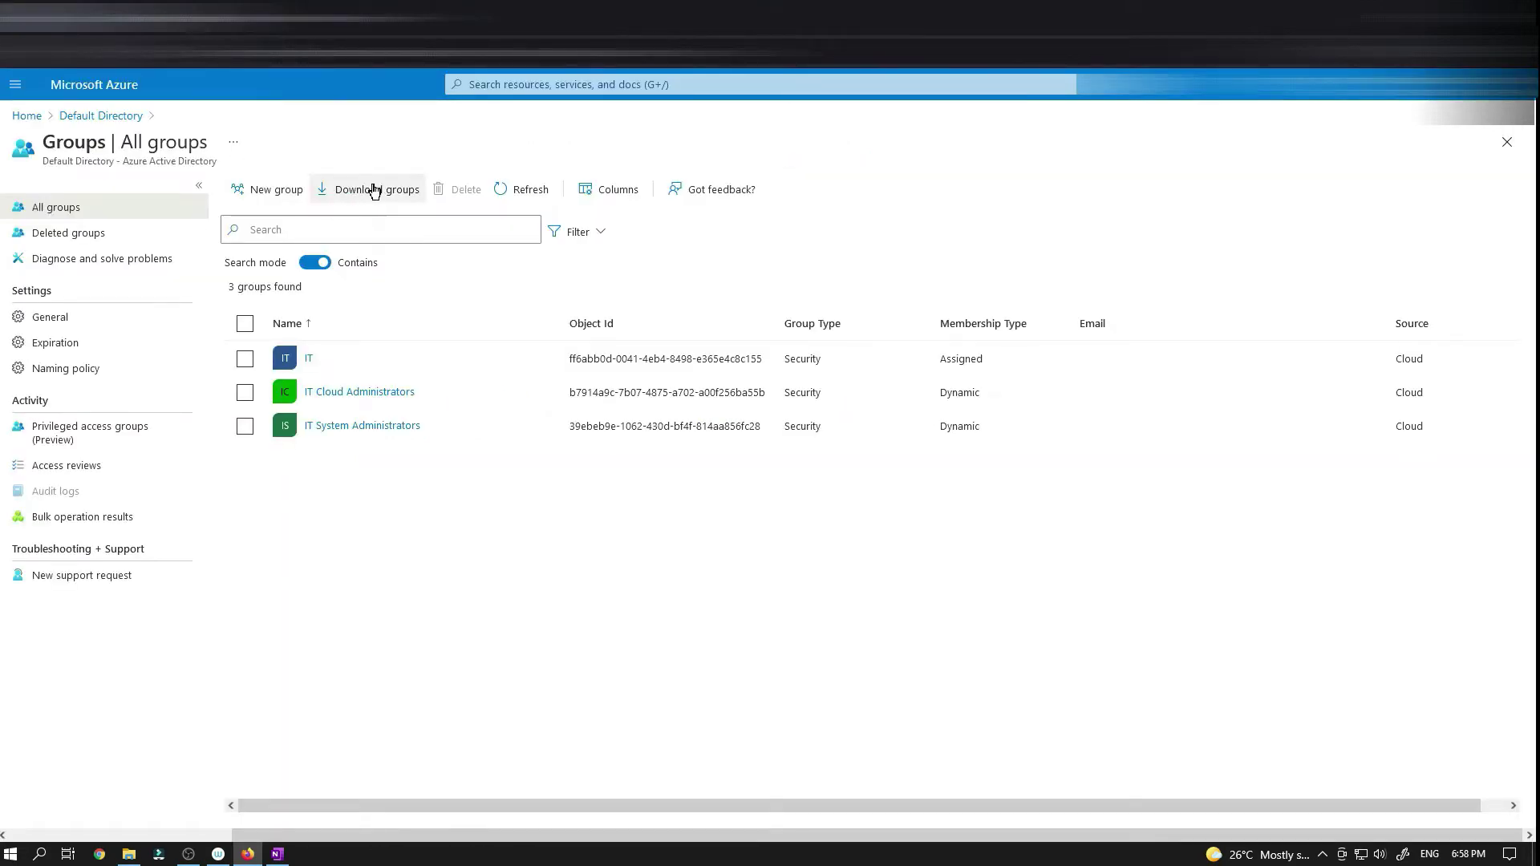
pyautogui.click(508, 196)
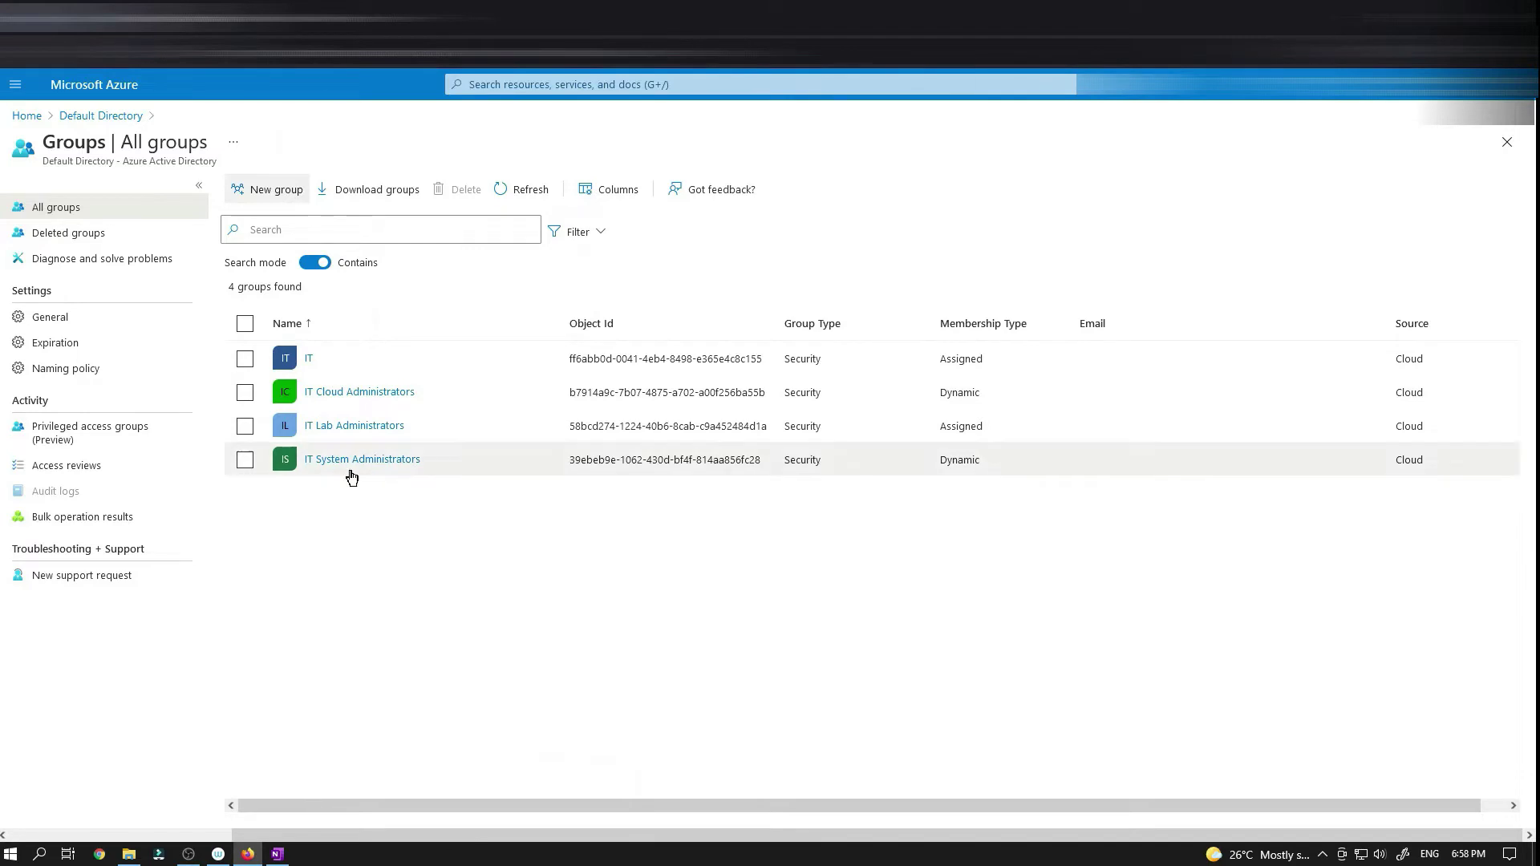
pyautogui.click(351, 426)
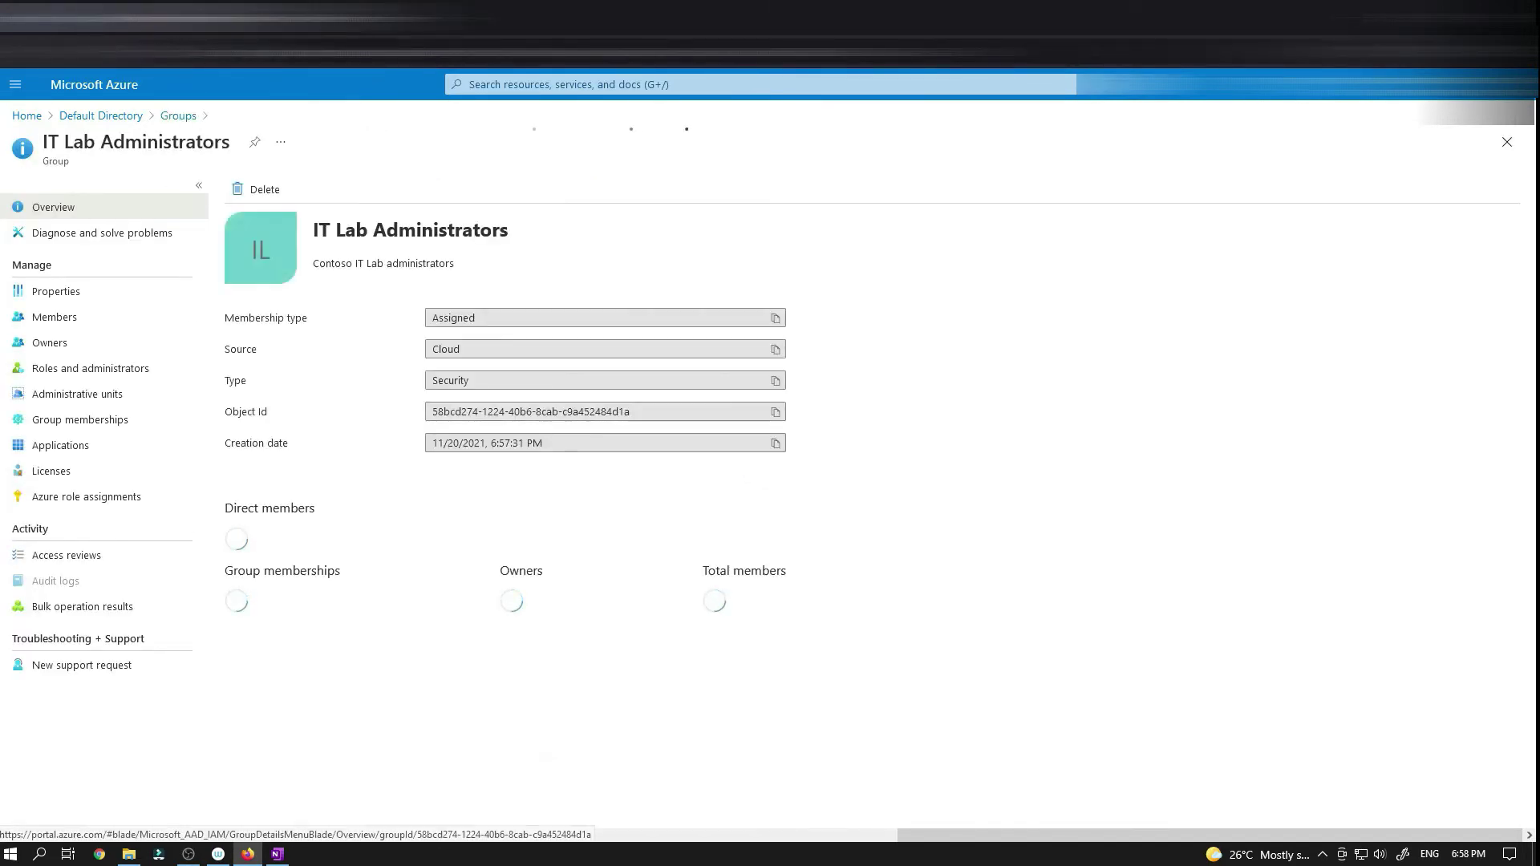
# - Copy "IT Cloud Administrators" from step 17 of the manual and start adding members to the IT Lab Administrators group
pyautogui.click(249, 17)
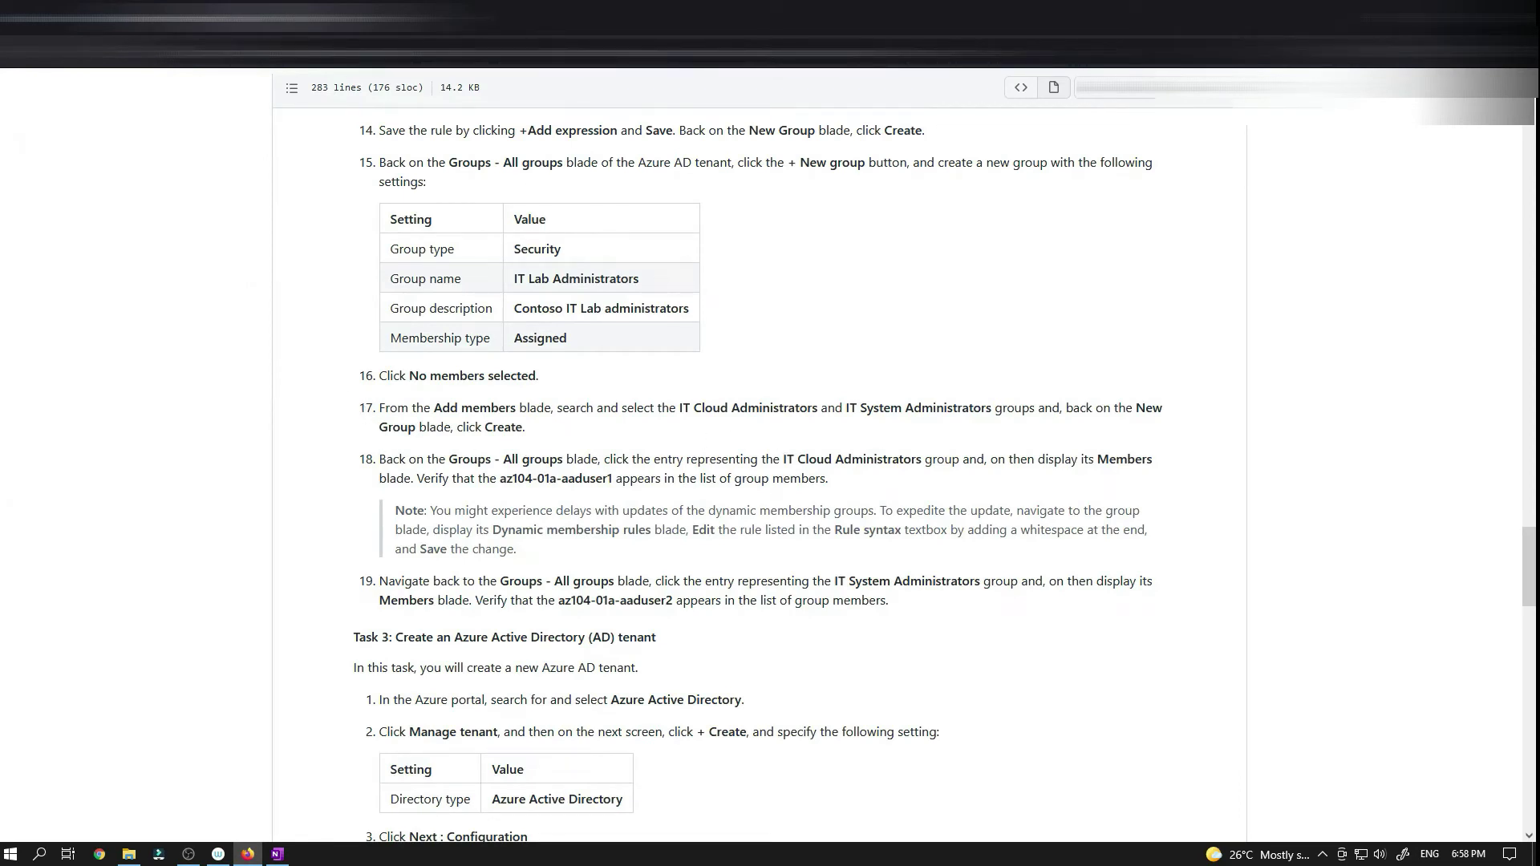
pyautogui.moveTo(676, 408); pyautogui.dragTo(818, 407)
pyautogui.hotkey('ctrl', 'c')
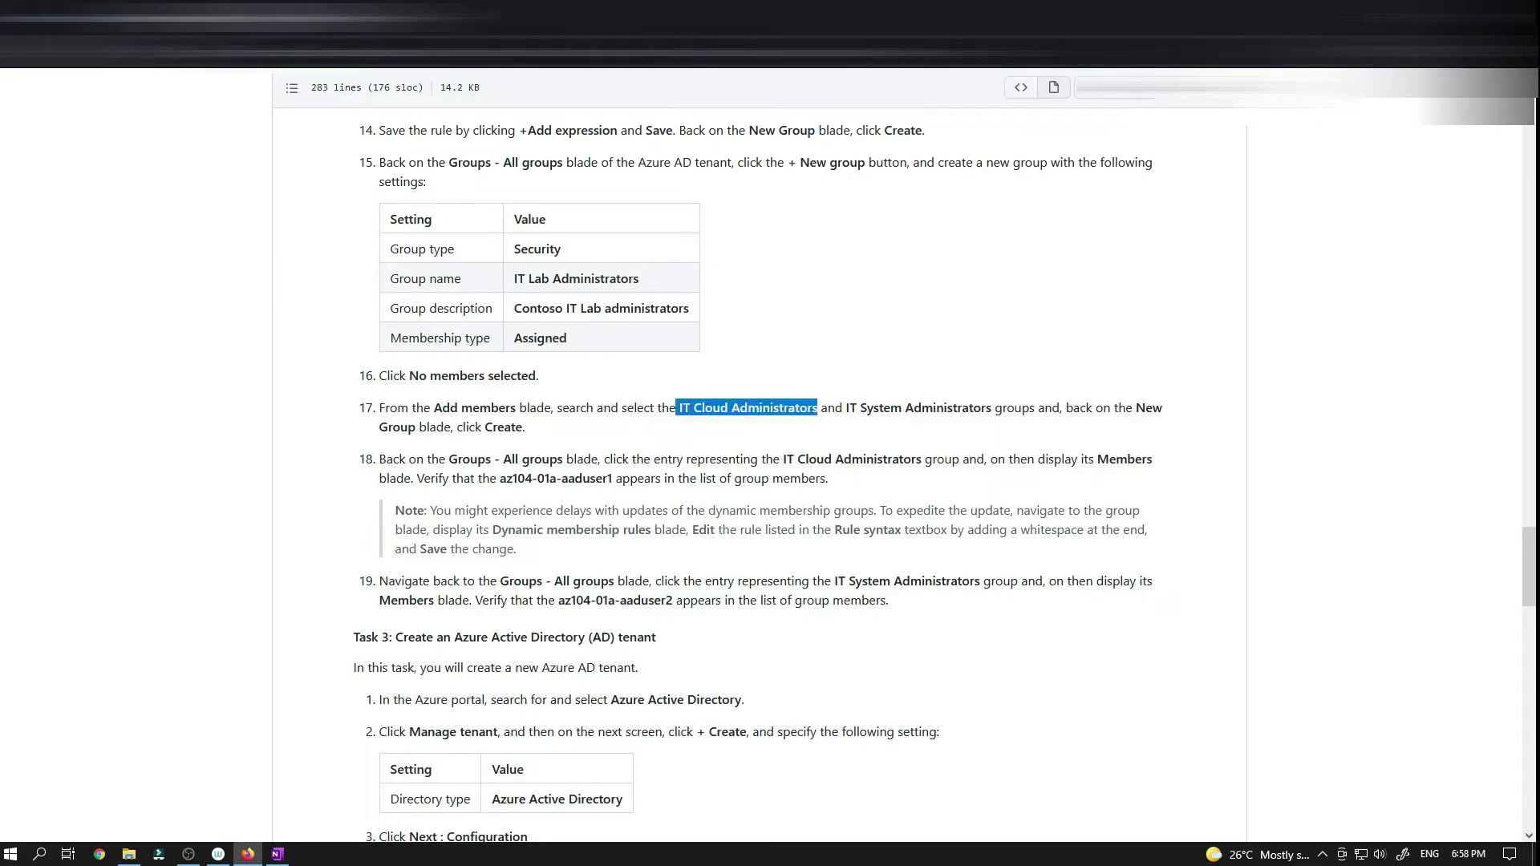
pyautogui.click(112, 18)
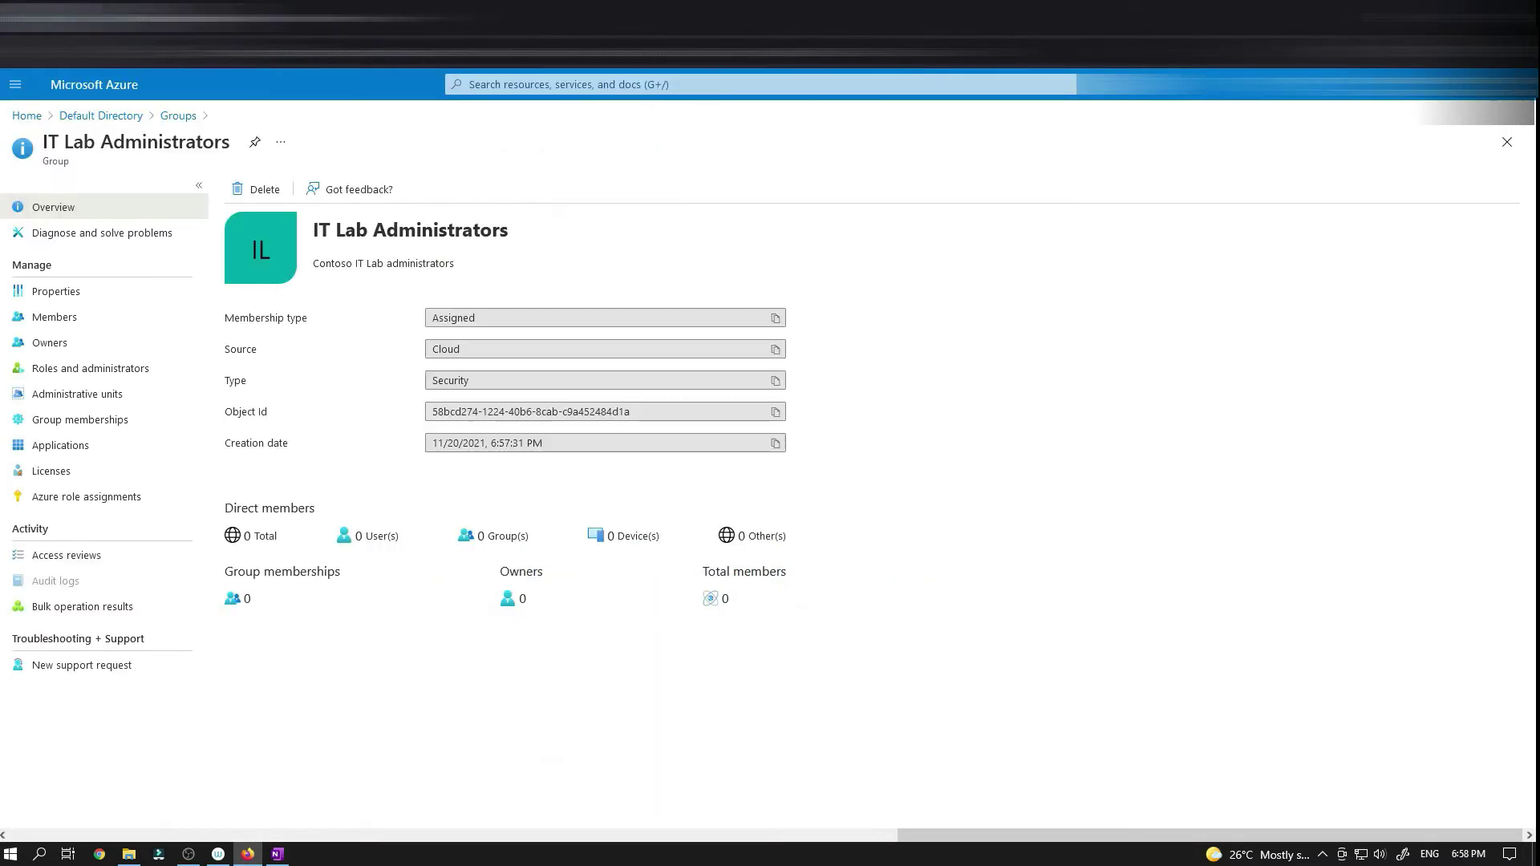
pyautogui.click(47, 329)
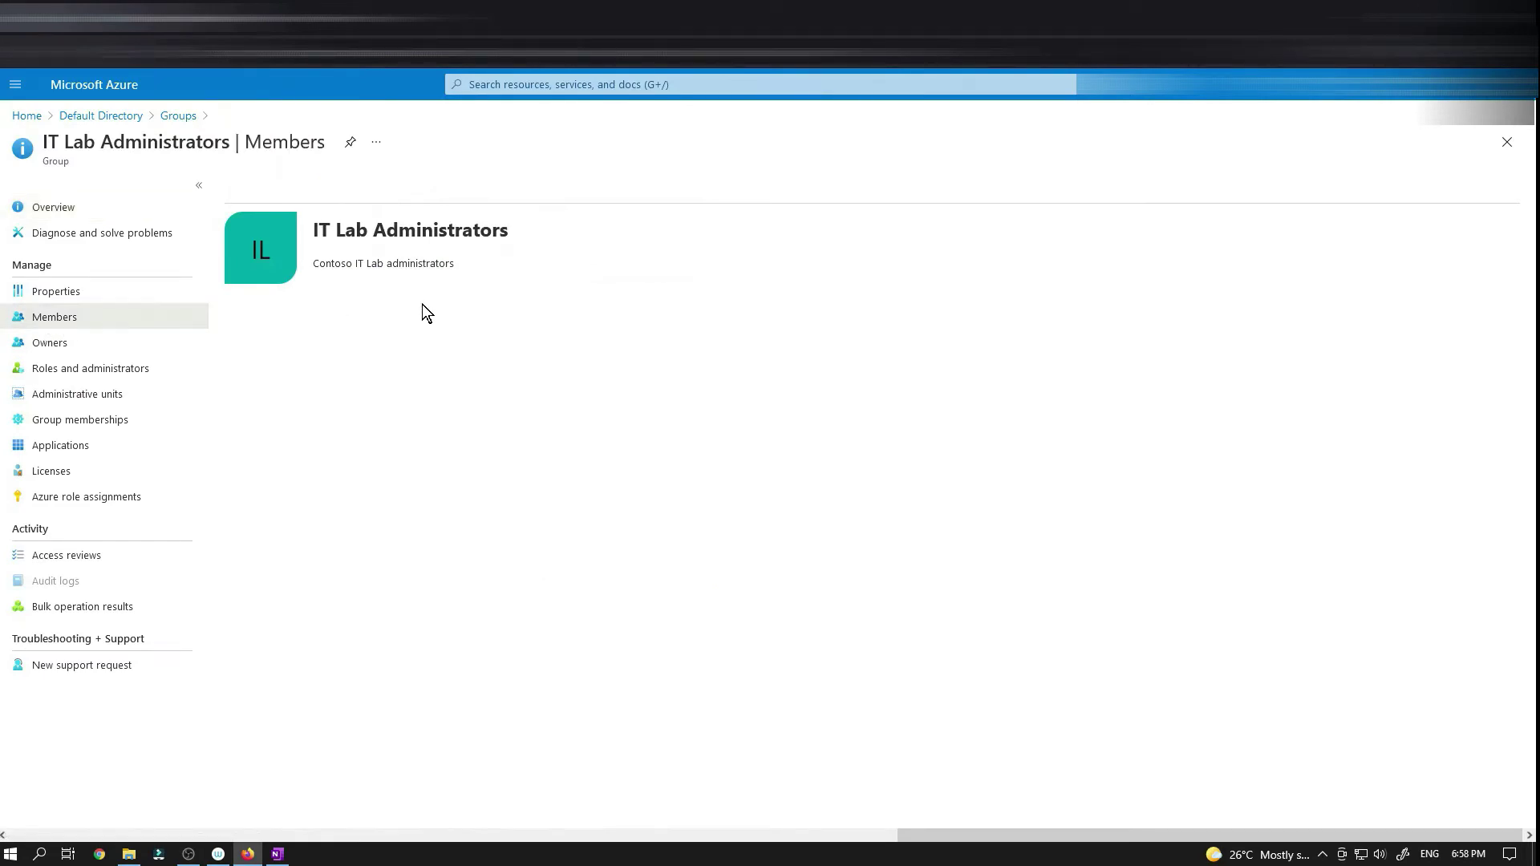
pyautogui.click(271, 190)
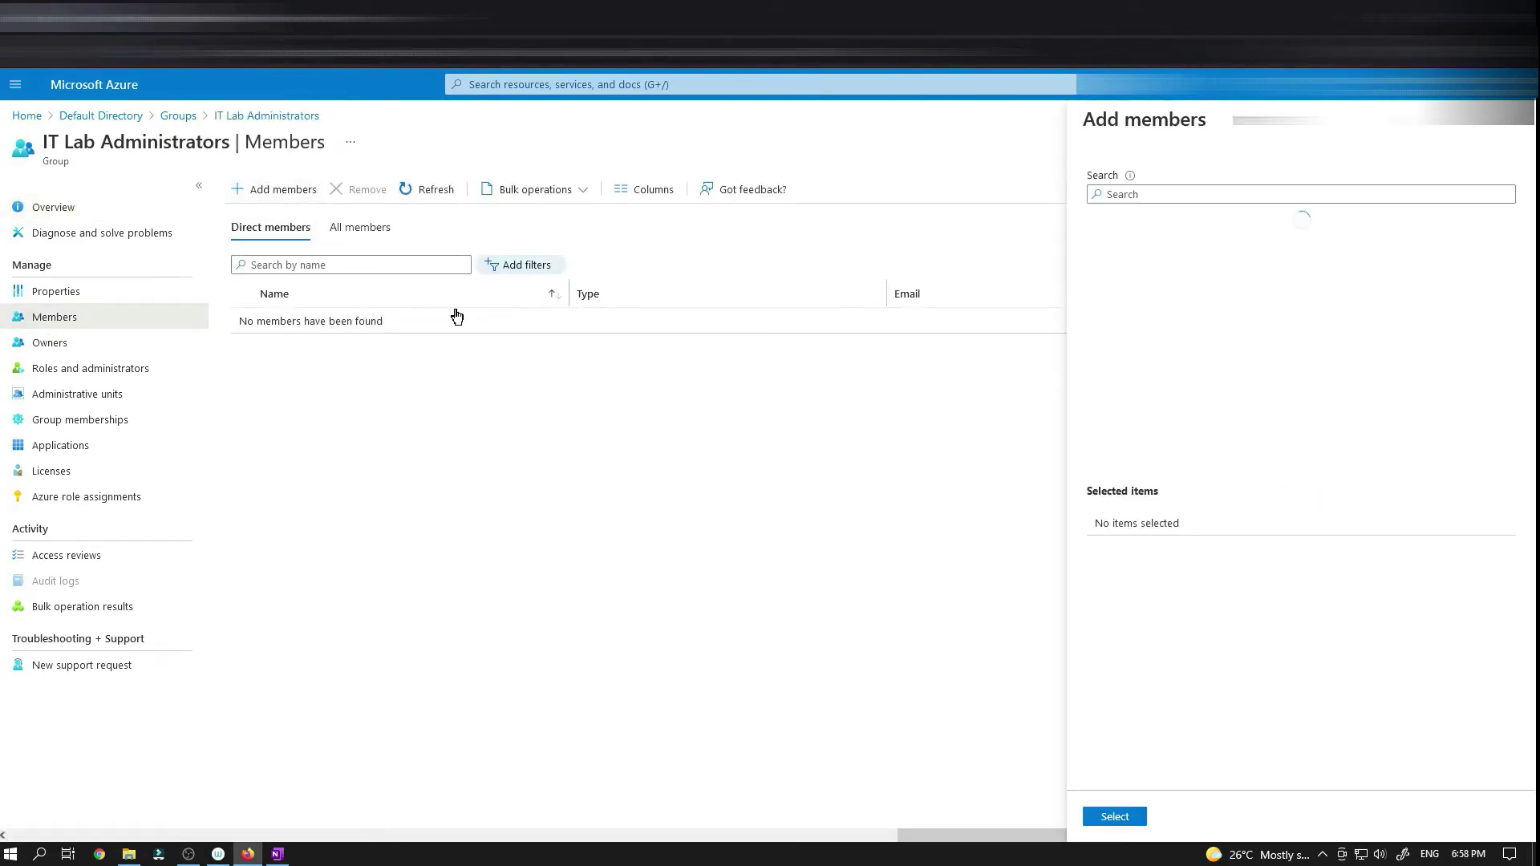
# - Add the IT Cloud Administrators group as a member of IT Lab Administrators
pyautogui.hotkey('ctrl', 'v')
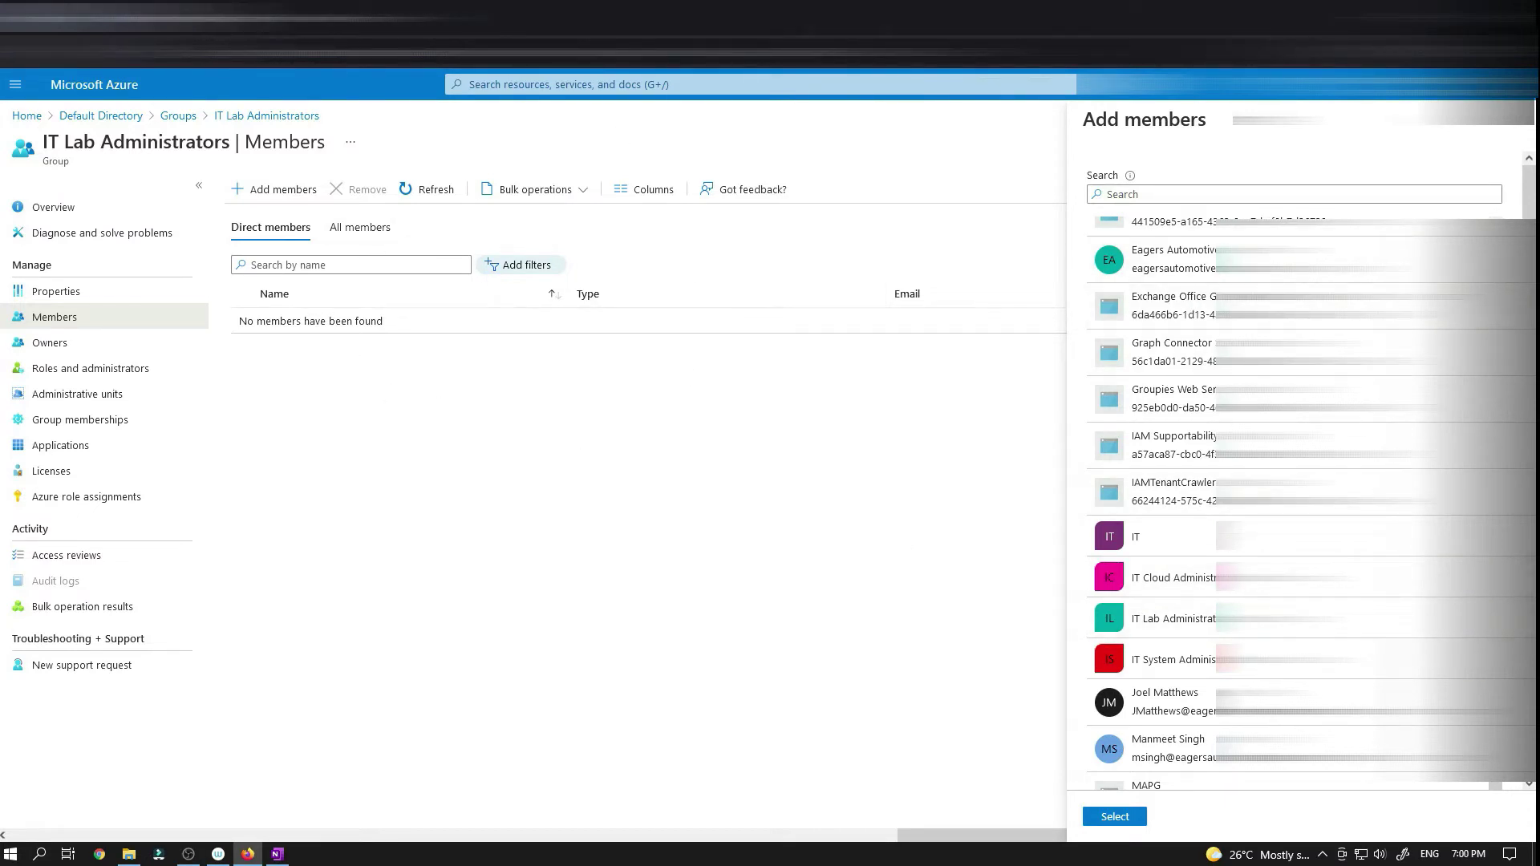
pyautogui.click(292, 18)
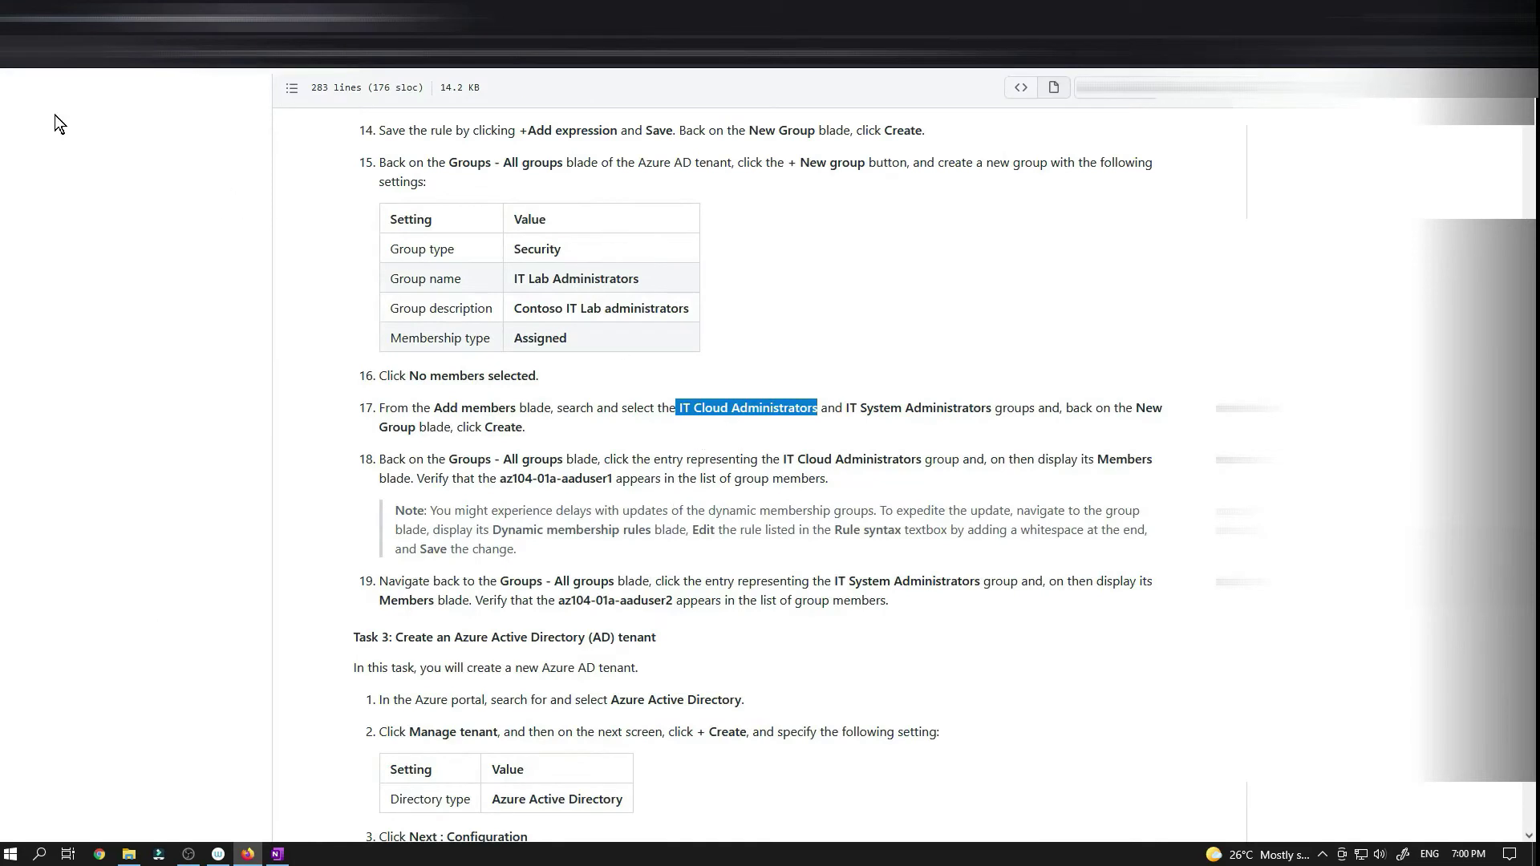
pyautogui.click(104, 17)
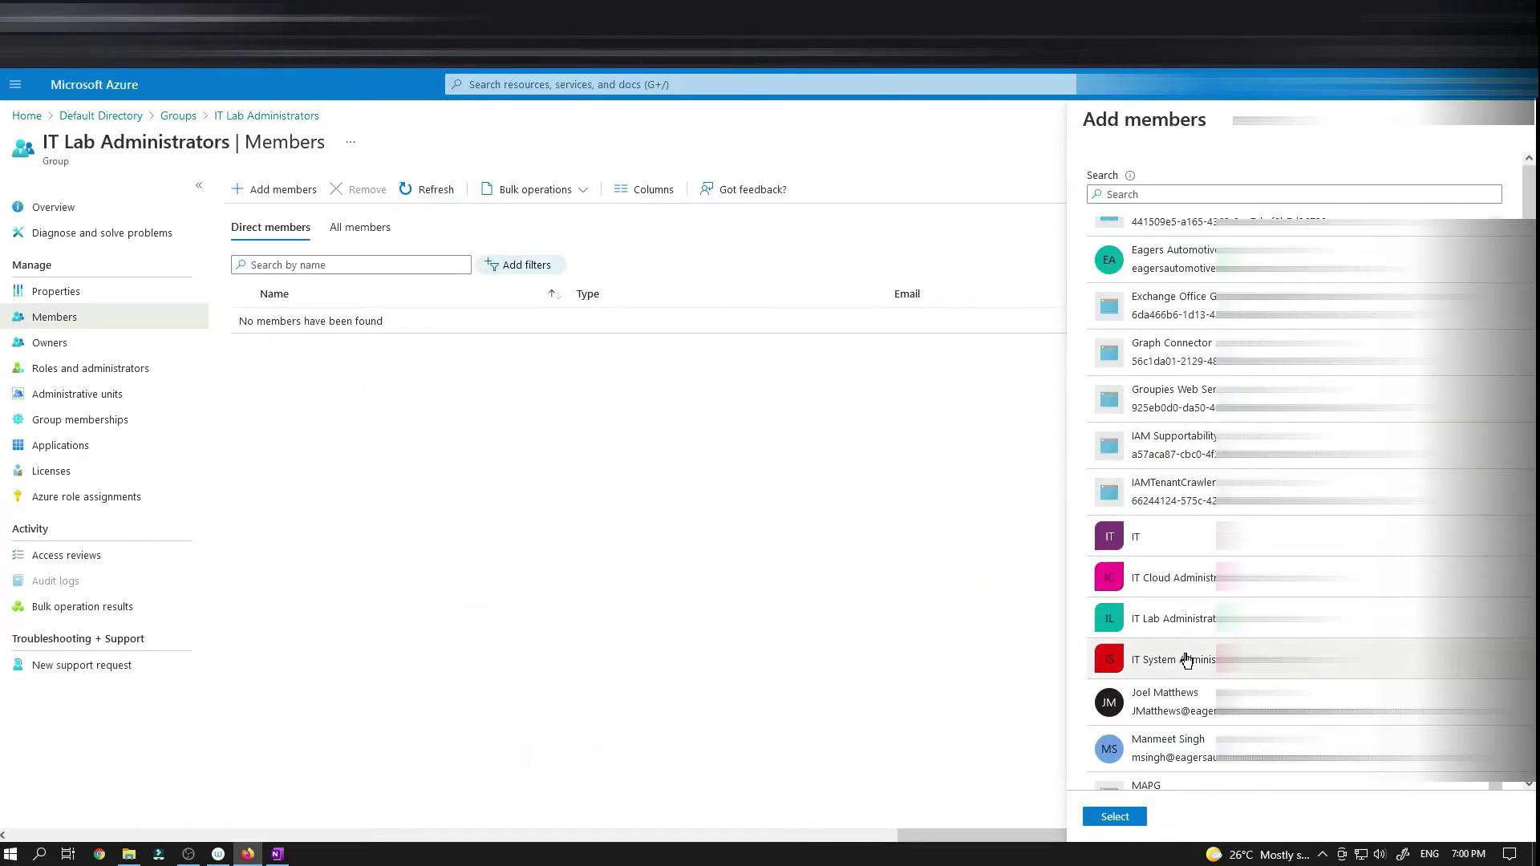
pyautogui.click(1183, 584)
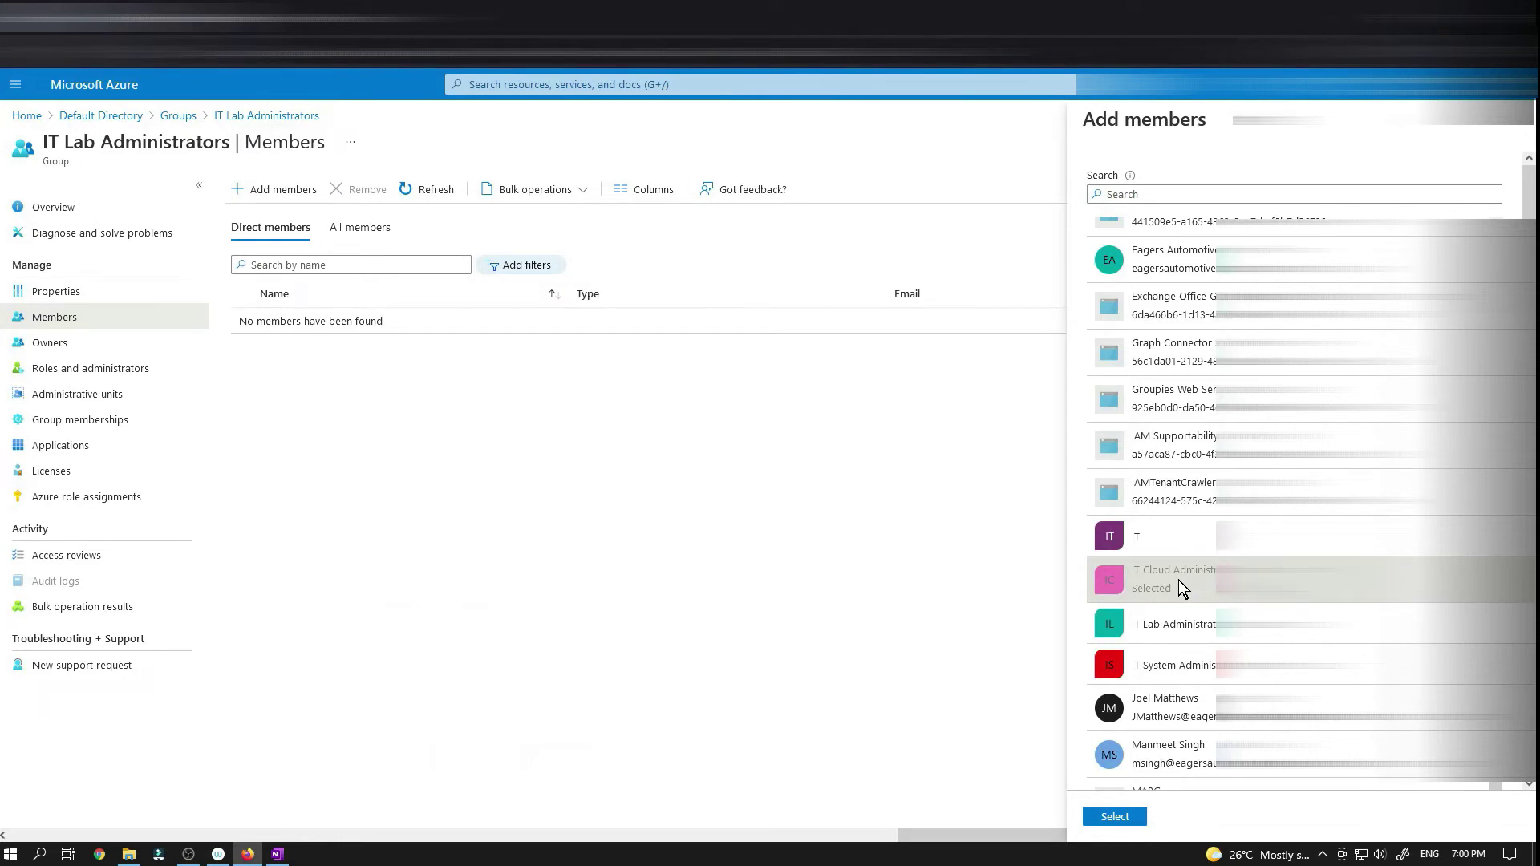
pyautogui.click(1111, 817)
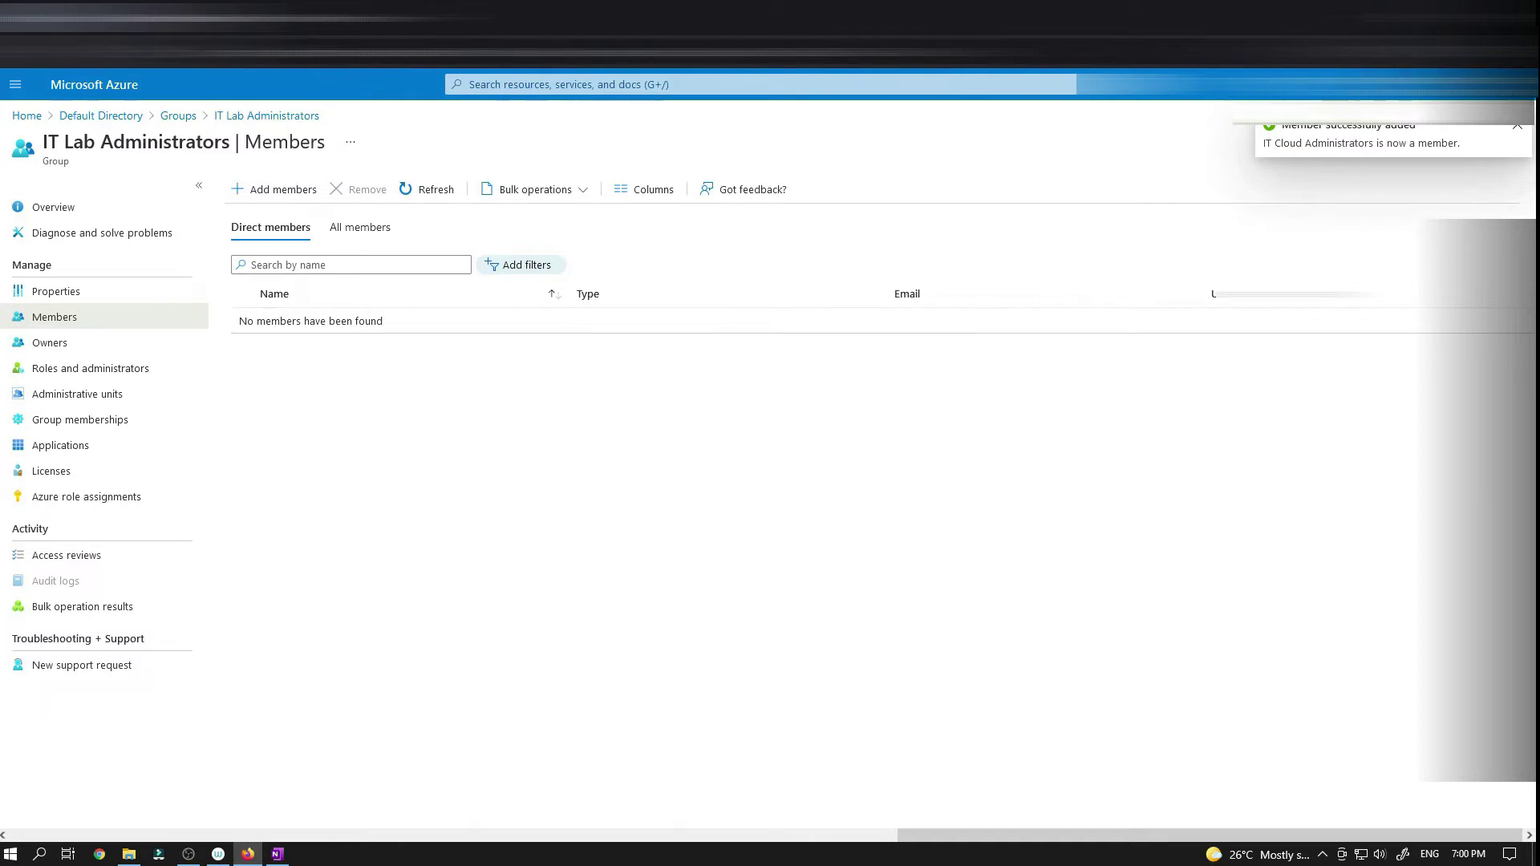
# - Copy "IT System Administrators" from step 17 of the manual and start adding another member to IT Lab Administrators
pyautogui.click(273, 16)
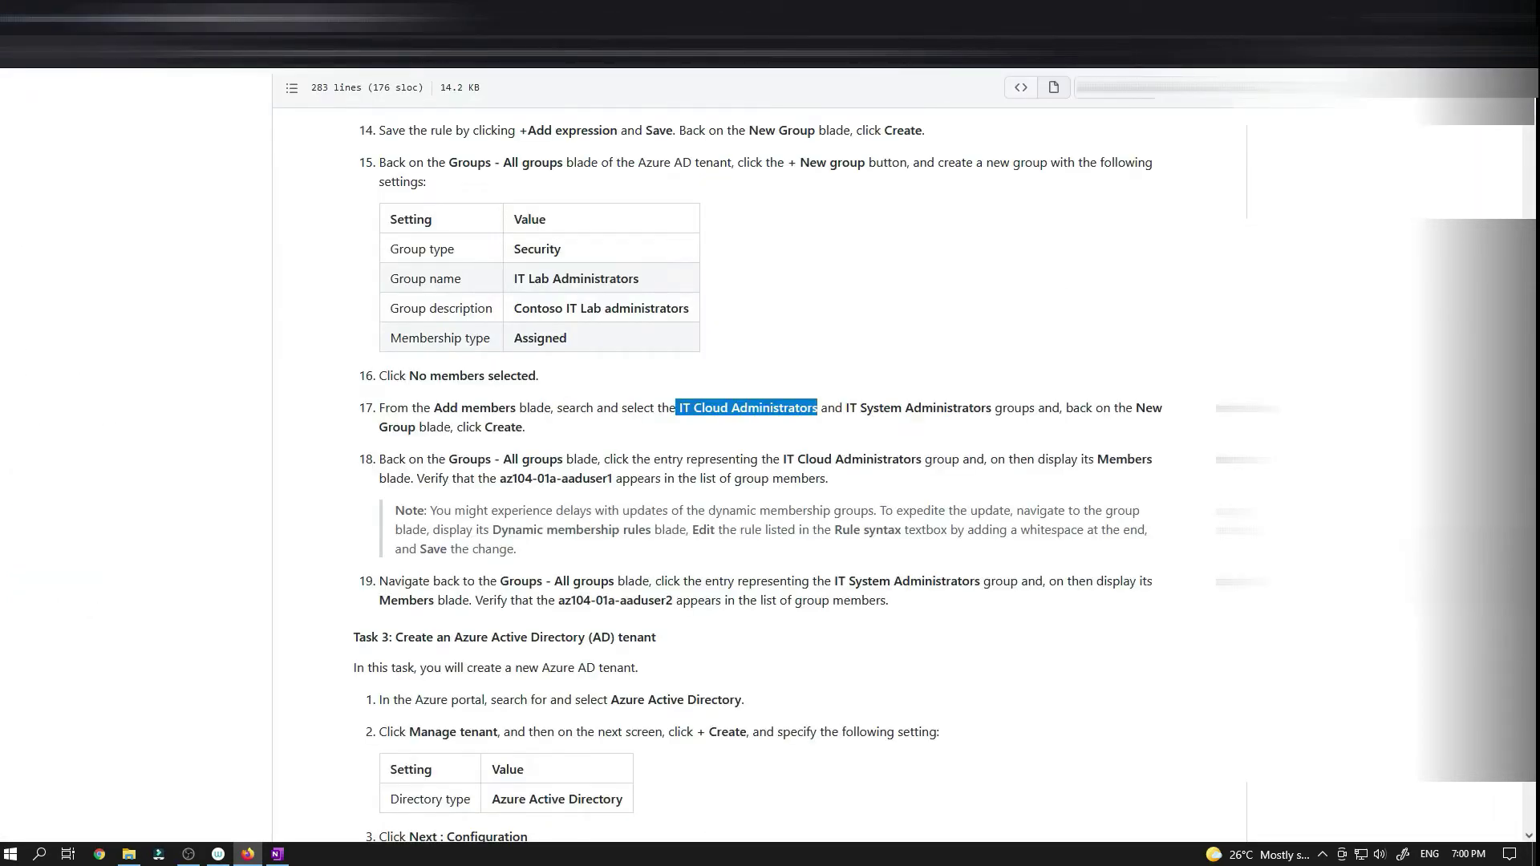
pyautogui.moveTo(844, 407); pyautogui.dragTo(991, 408)
pyautogui.rightClick(983, 428)
pyautogui.click(995, 440)
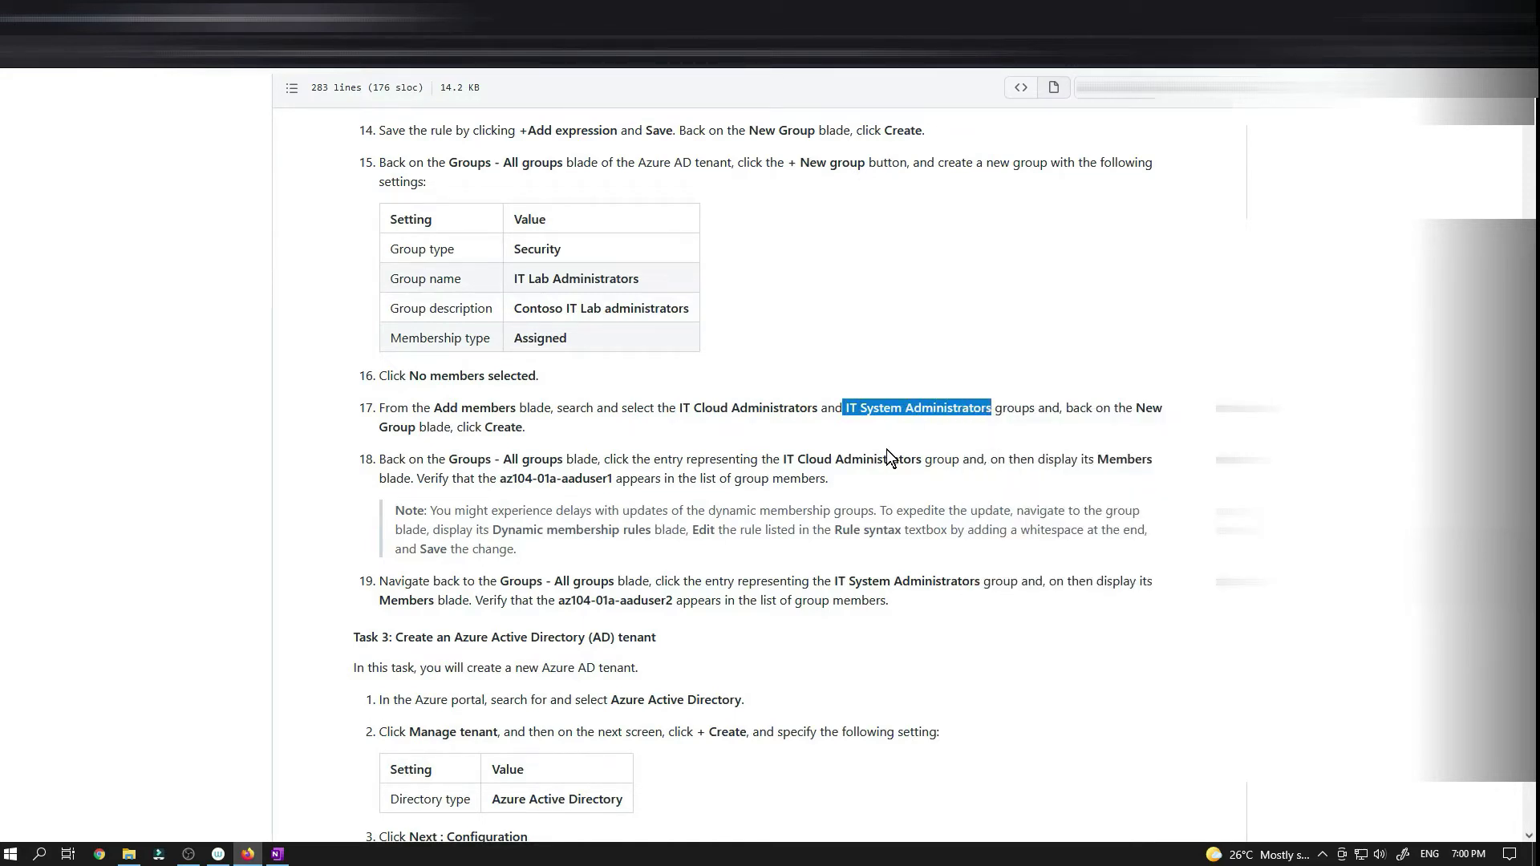
pyautogui.hotkey('ctrl', 'Tab')
pyautogui.click(358, 266)
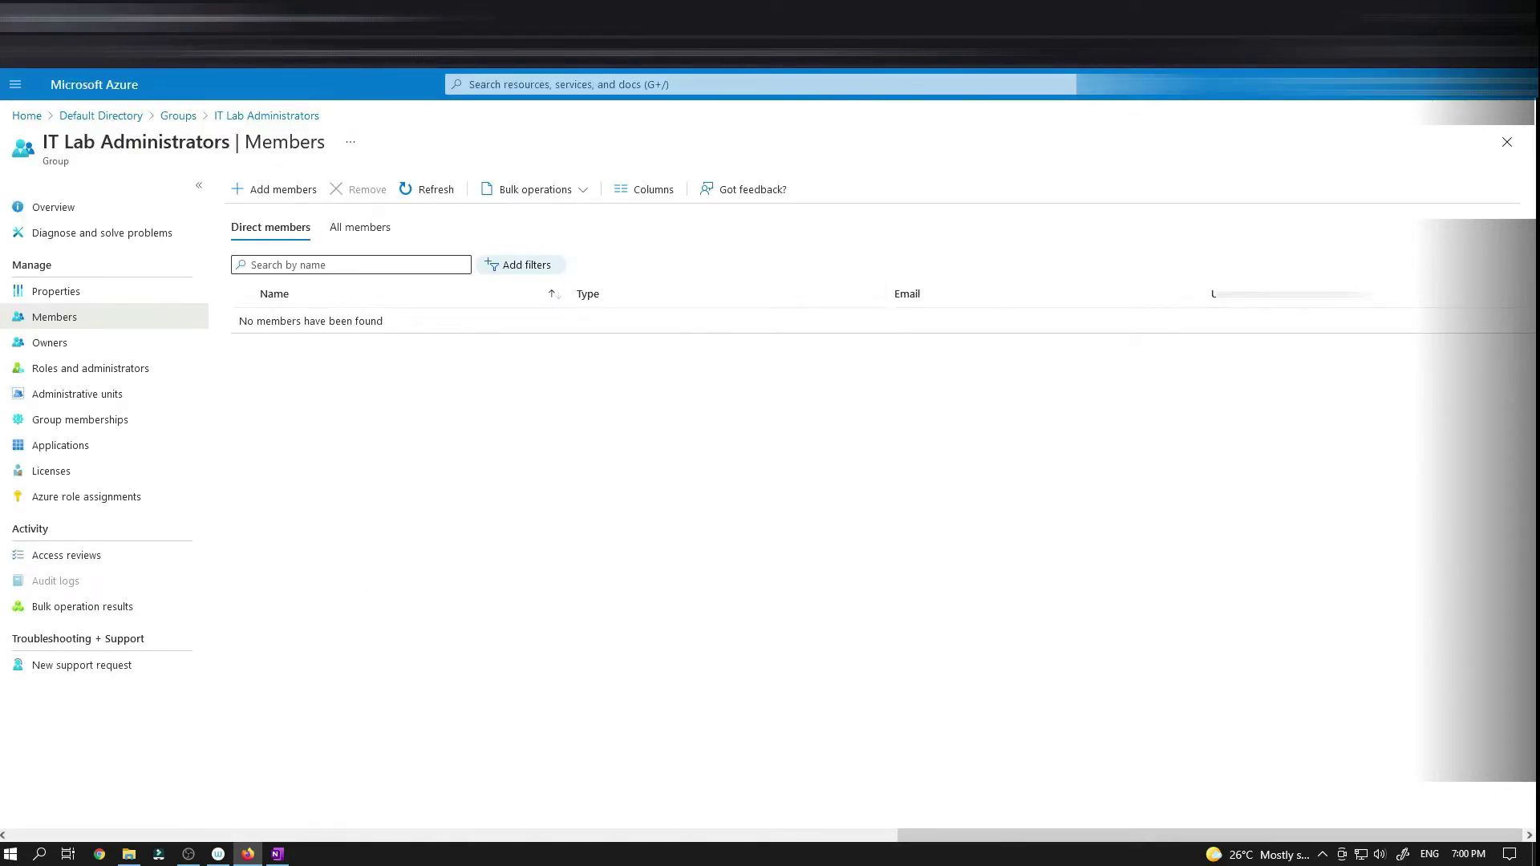
pyautogui.click(257, 191)
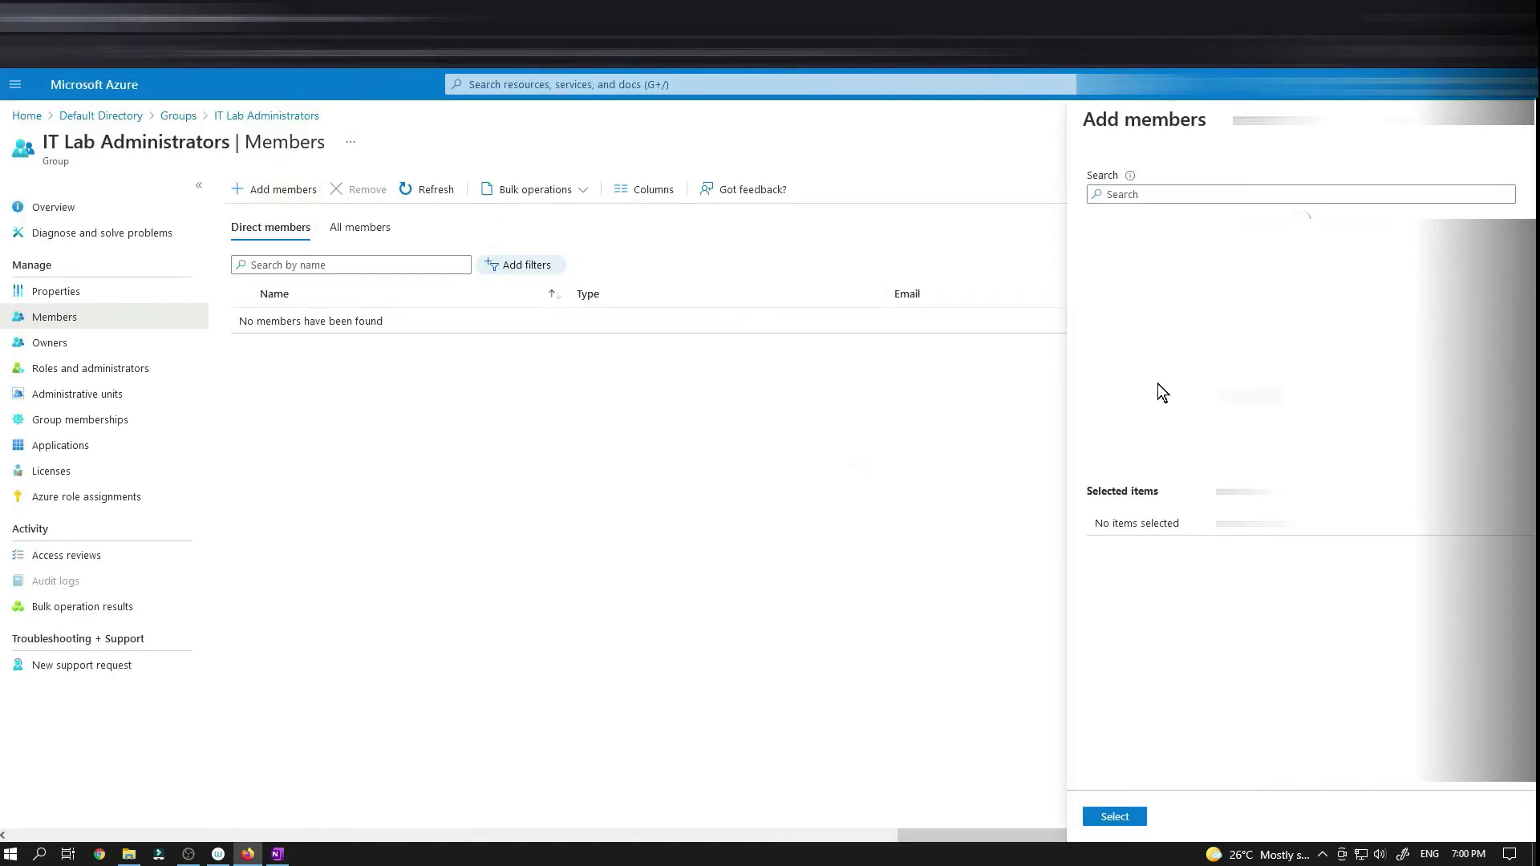
# - Add the IT System Administrators group as a member of IT Lab Administrators
pyautogui.hotkey('ctrl', 'Tab')
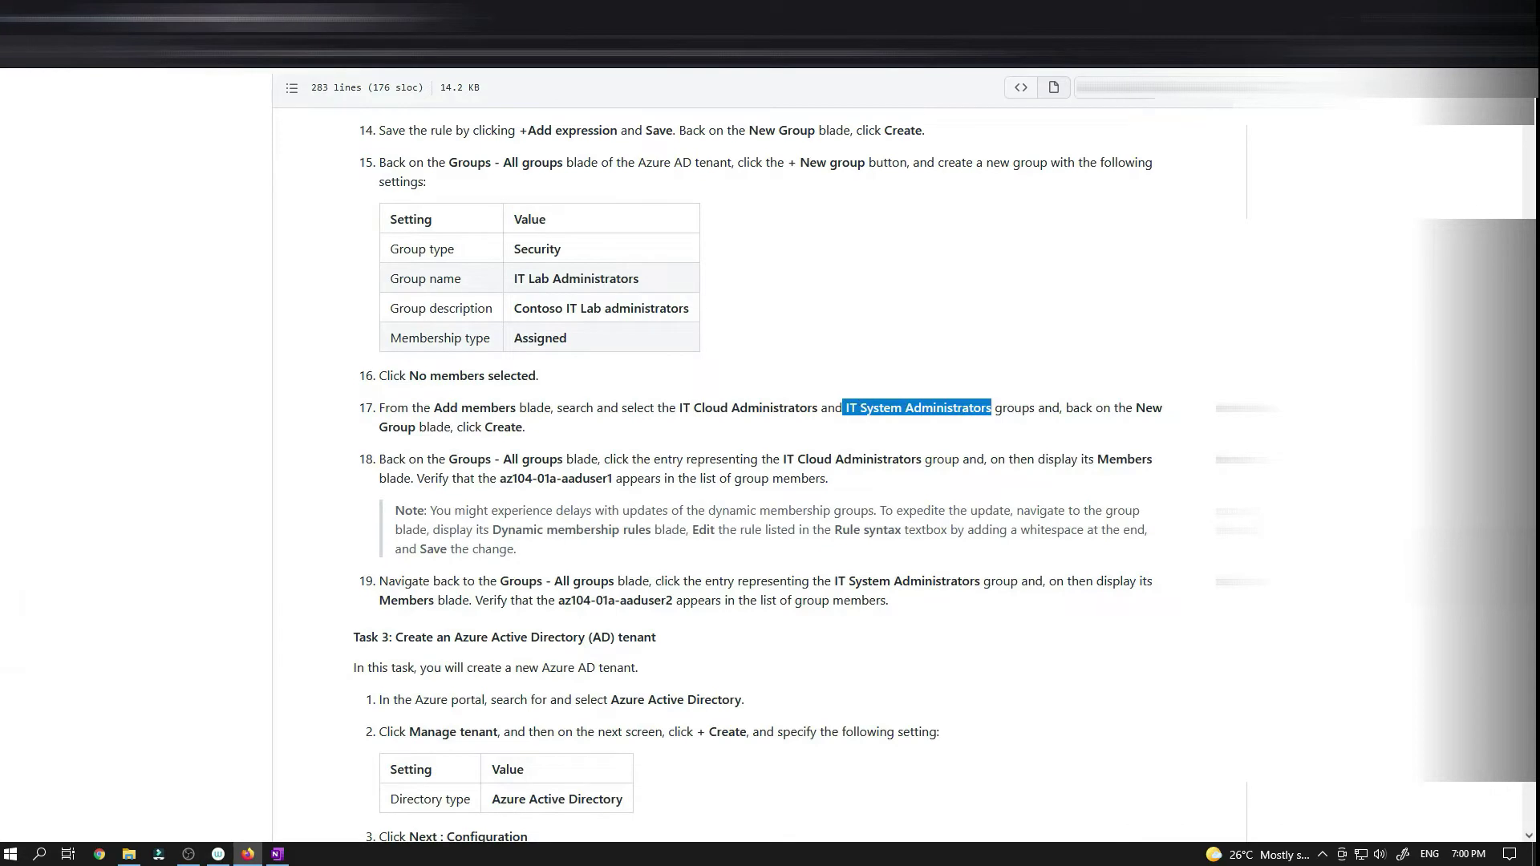
pyautogui.hotkey('ctrl', 'Tab')
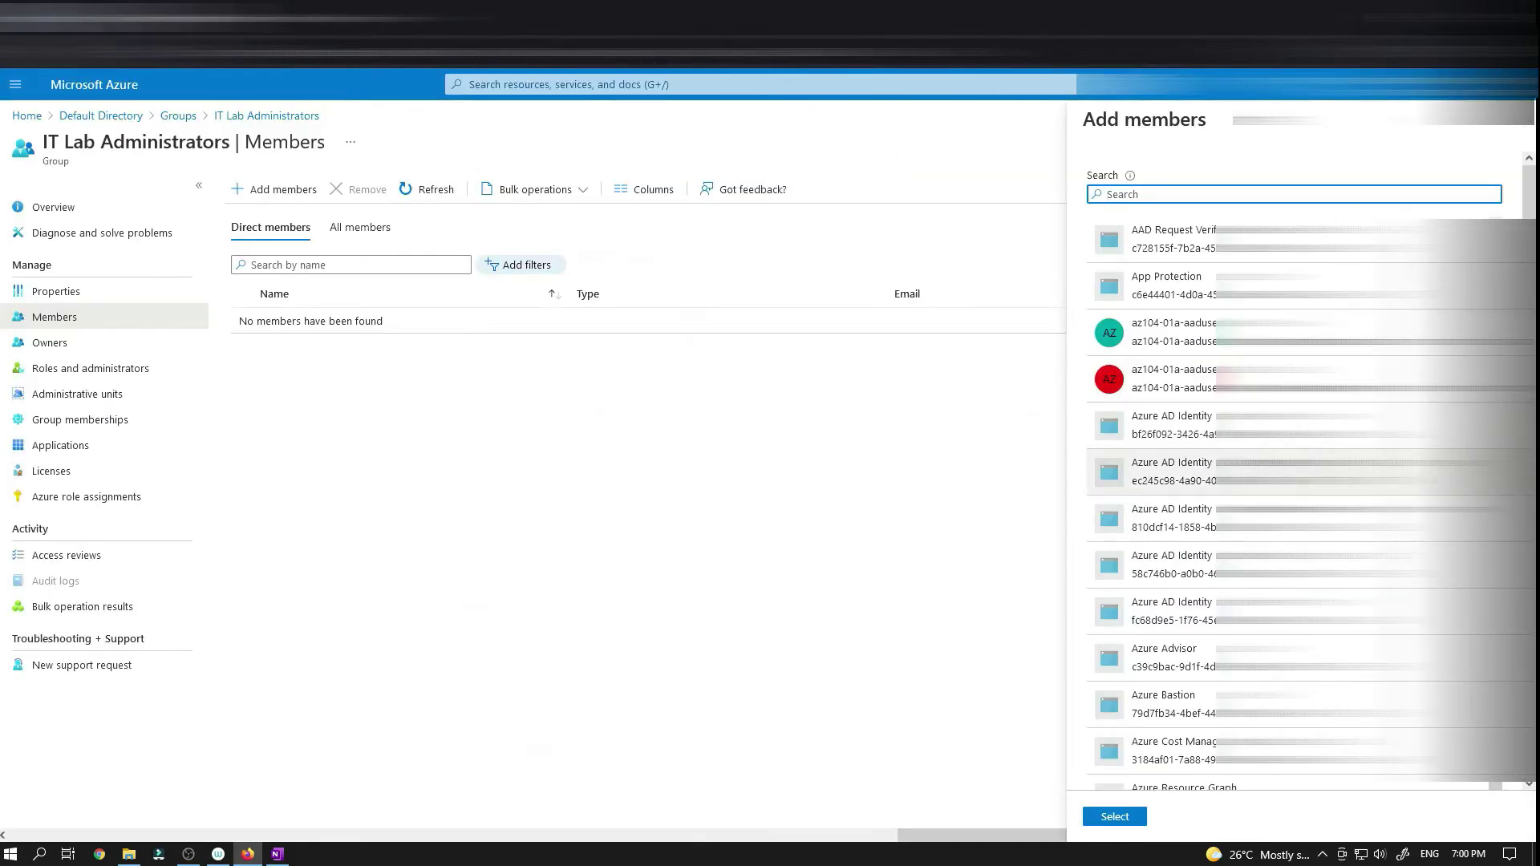
pyautogui.scroll(-5, 1307, 505)
pyautogui.scroll(-5, 1163, 698)
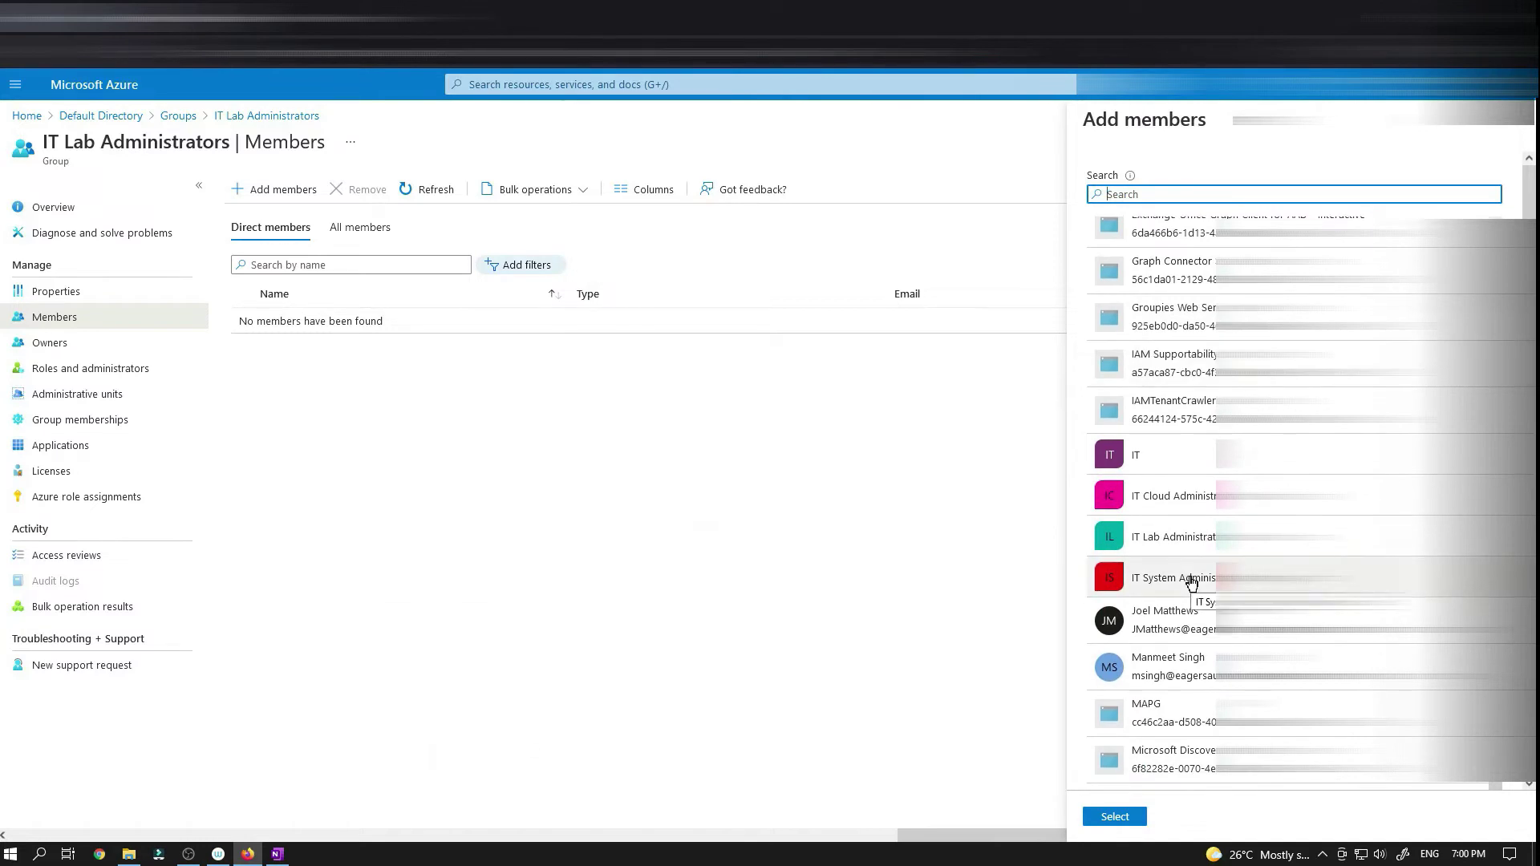
pyautogui.click(1193, 581)
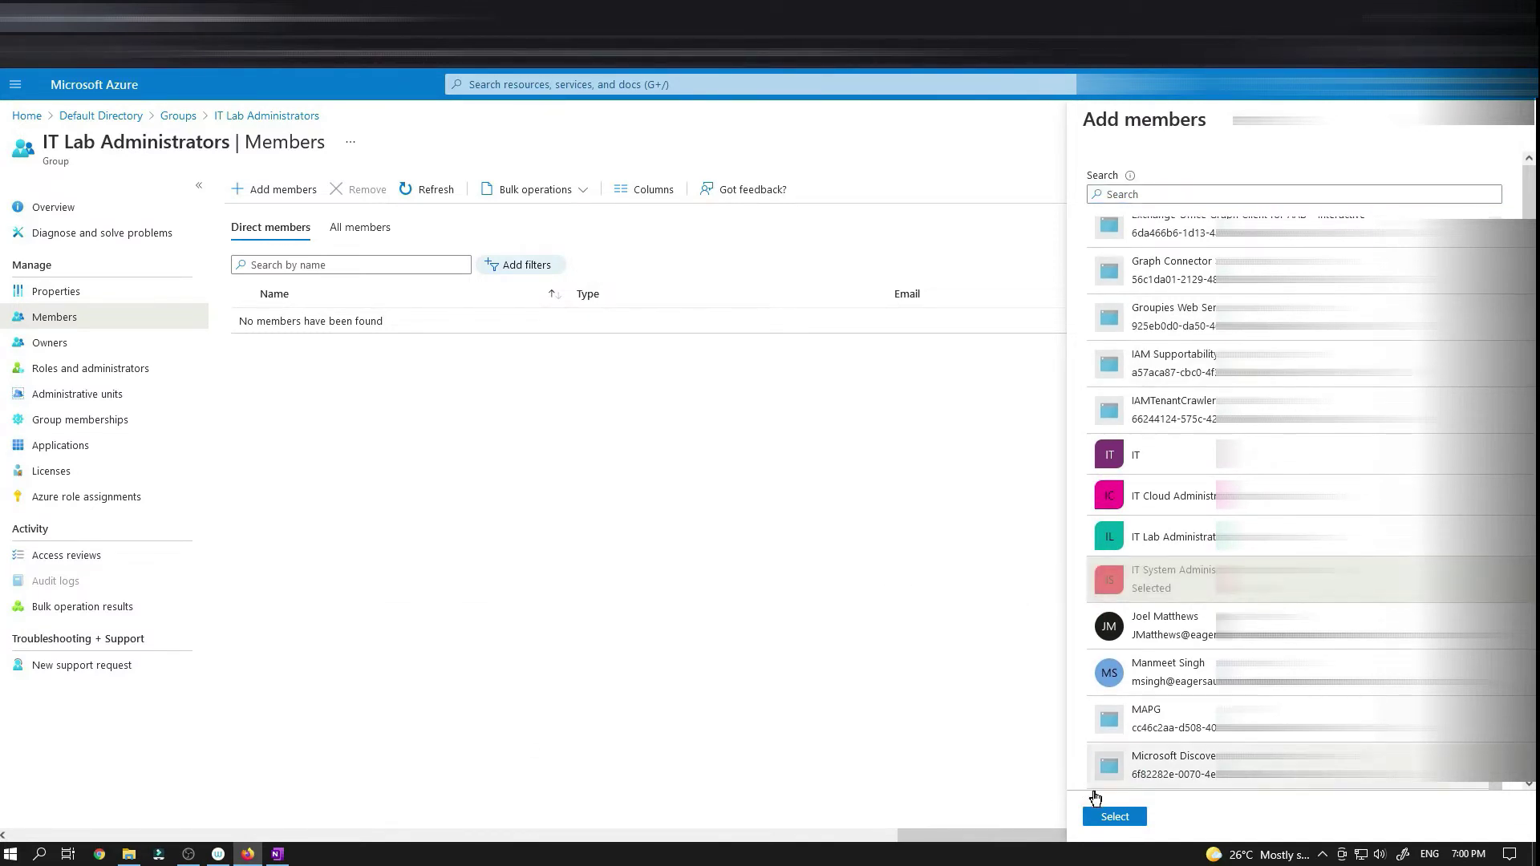
pyautogui.click(1113, 818)
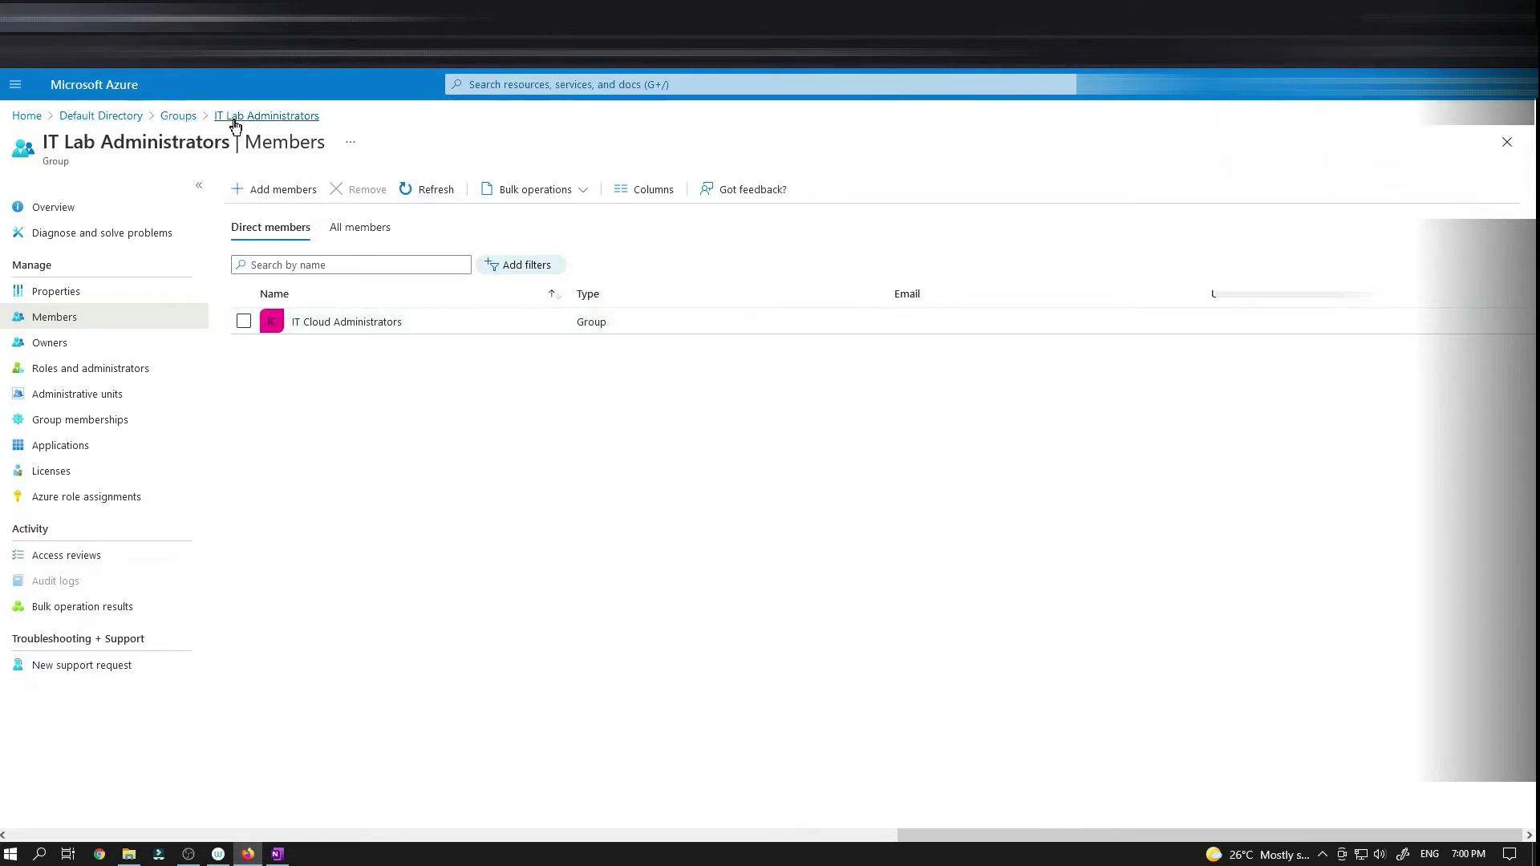
# - Refresh the IT Lab Administrators member list and check the portal notifications about the member additions
pyautogui.click(418, 189)
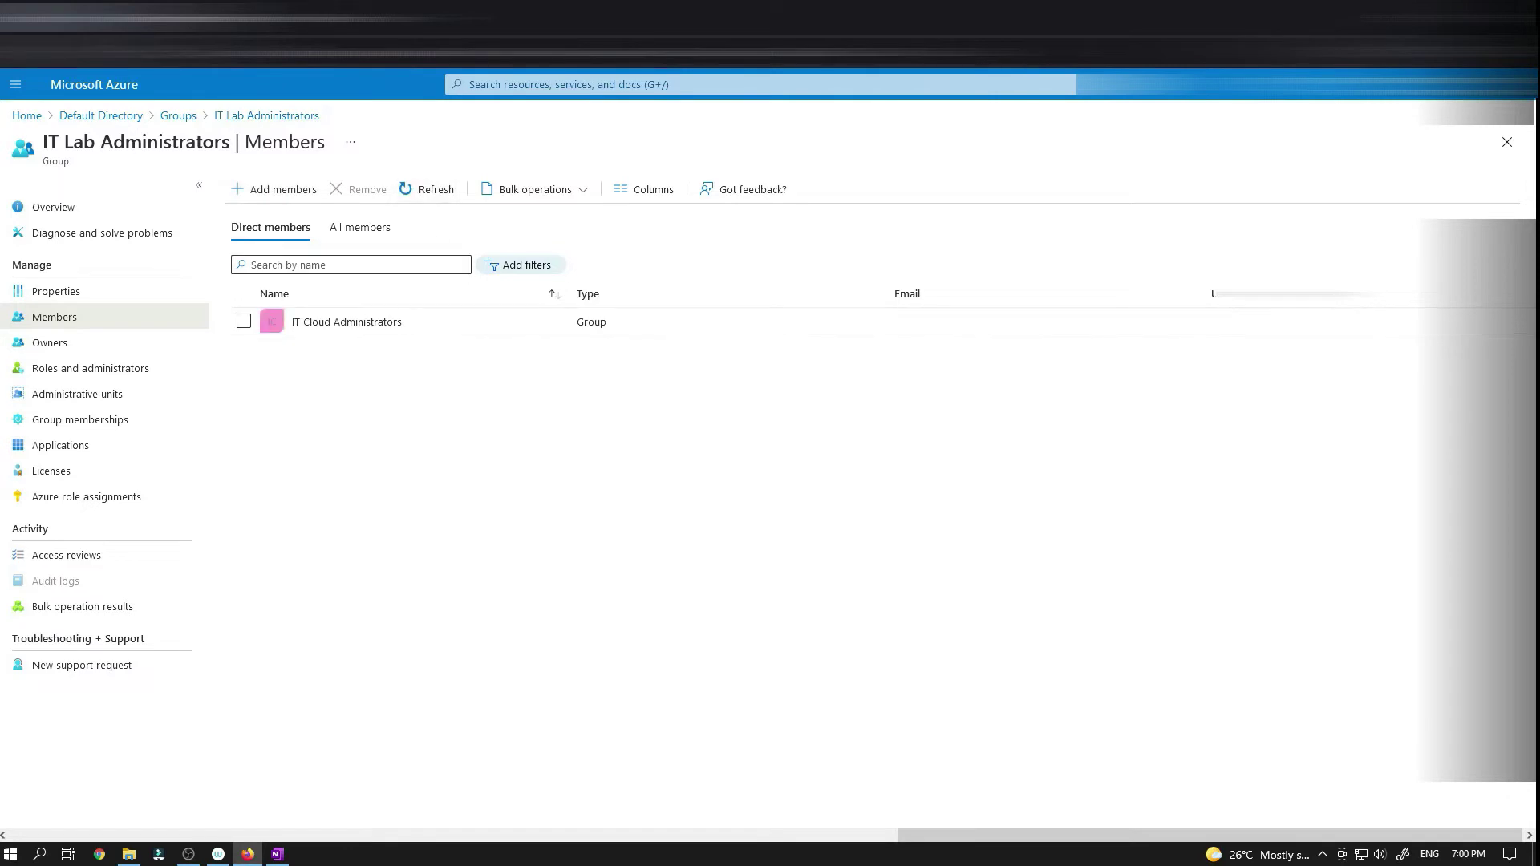
pyautogui.click(420, 189)
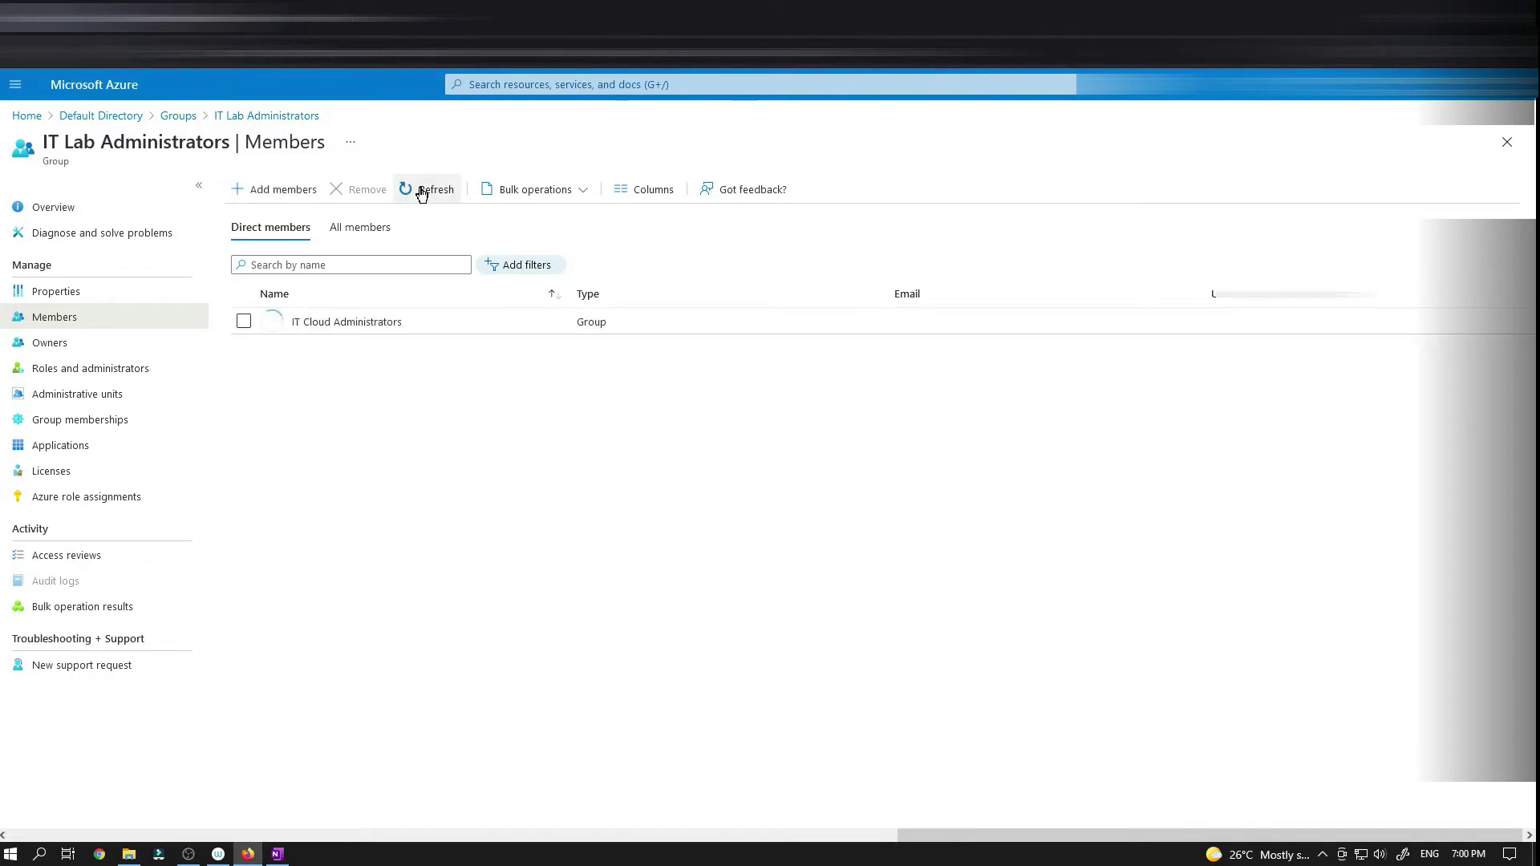
pyautogui.click(1165, 84)
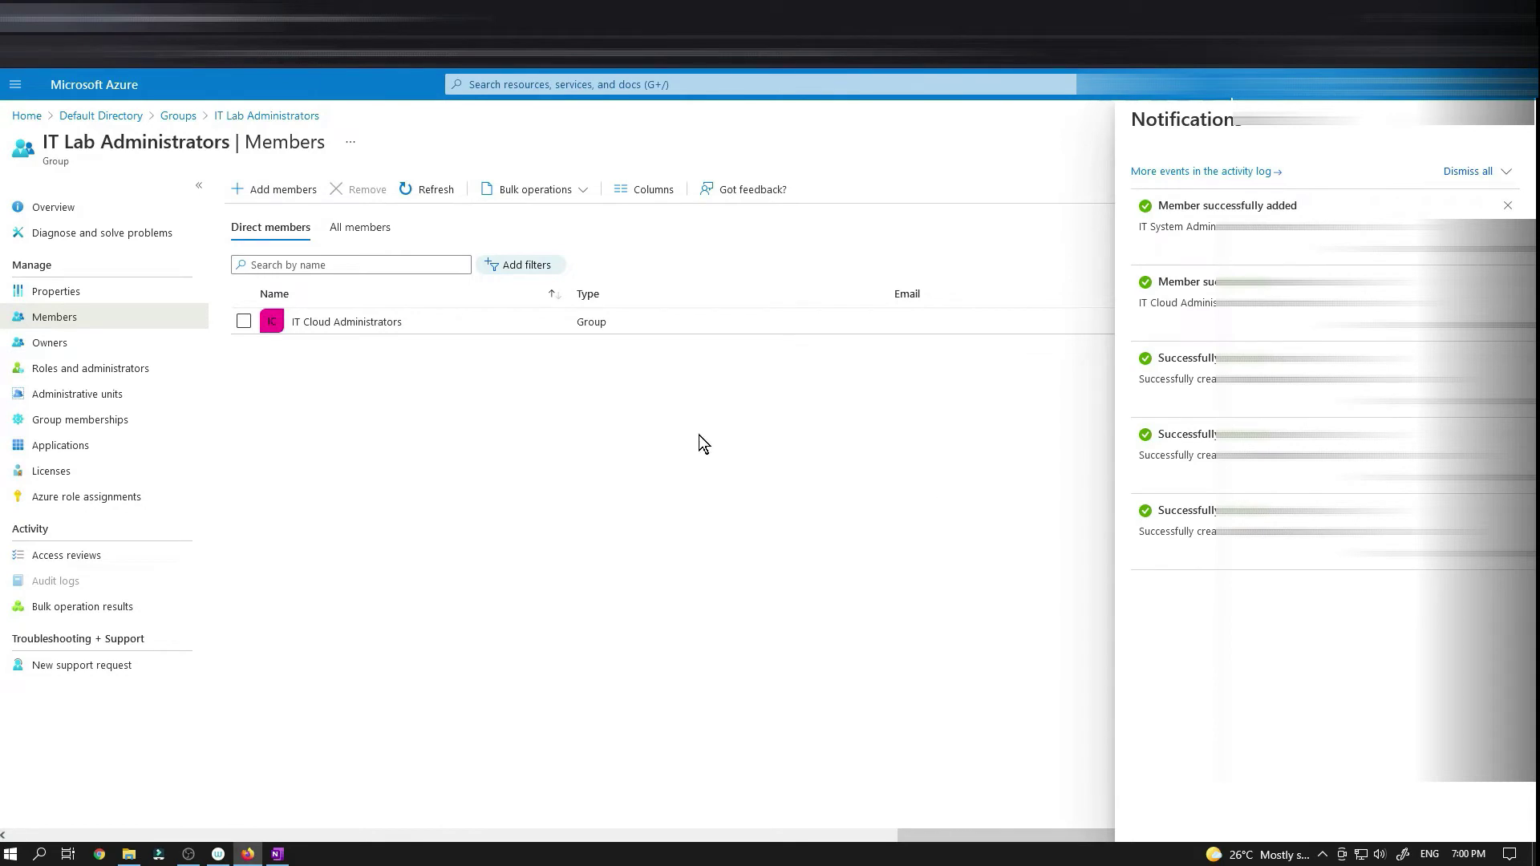
pyautogui.click(1497, 130)
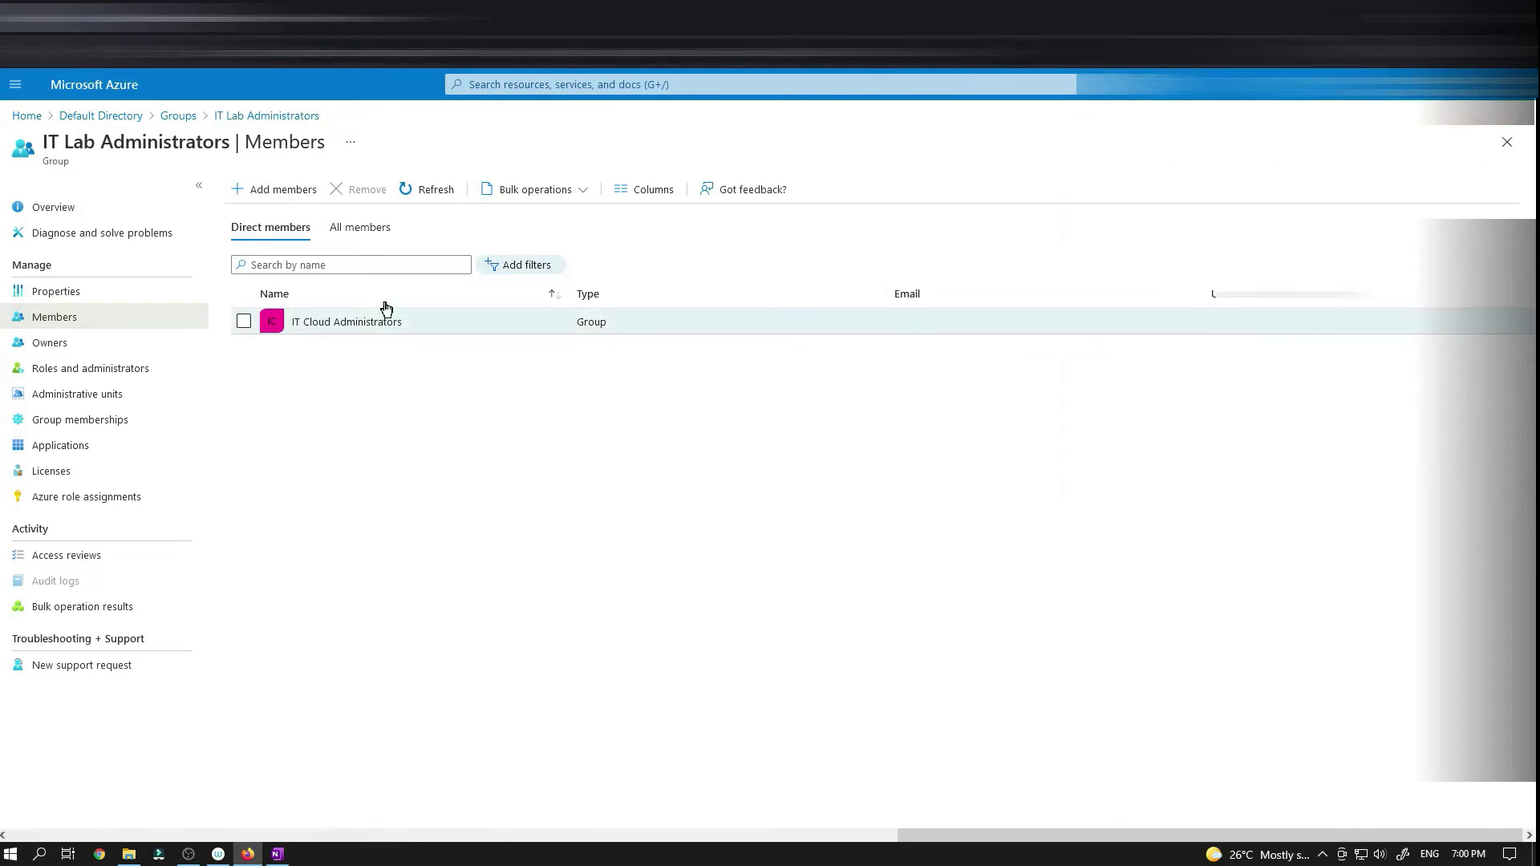
pyautogui.click(413, 193)
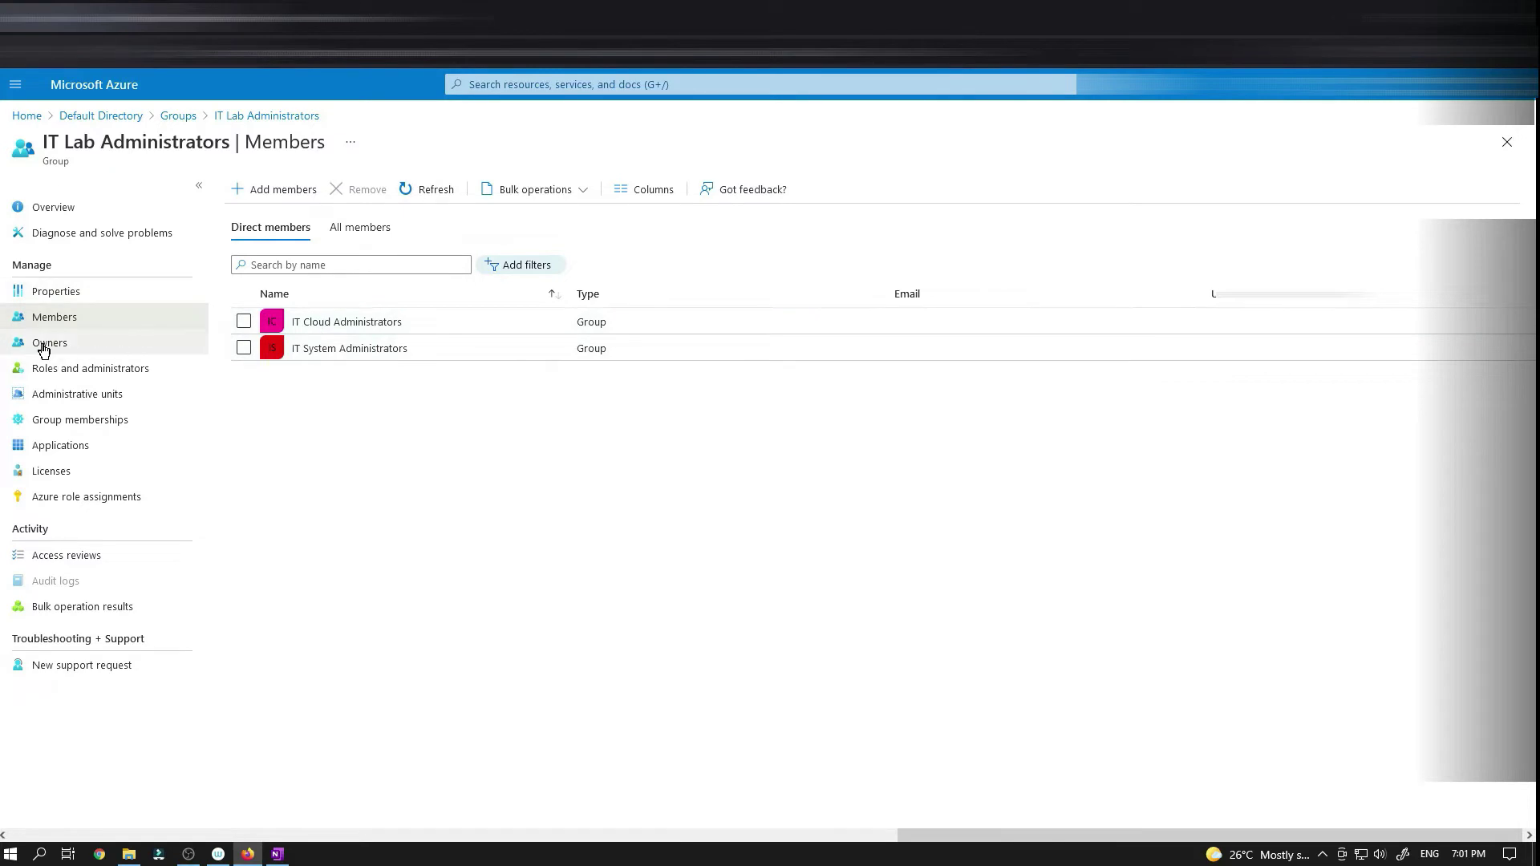
# - Check the direct members of the IT Cloud Administrators group, and switch to the Azure Labs notes in OneNote
pyautogui.click(178, 117)
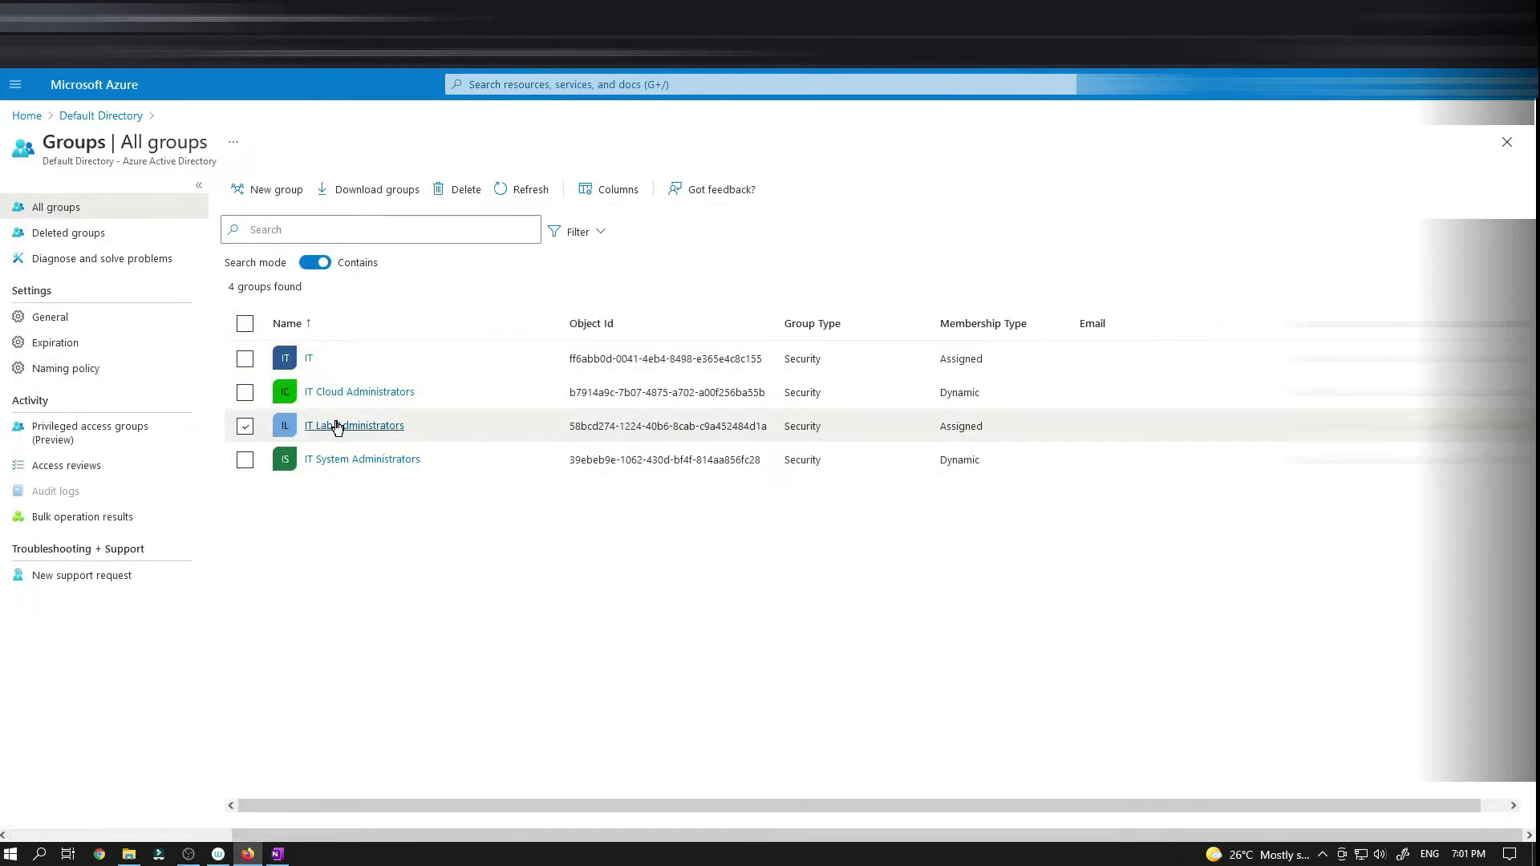
pyautogui.click(345, 393)
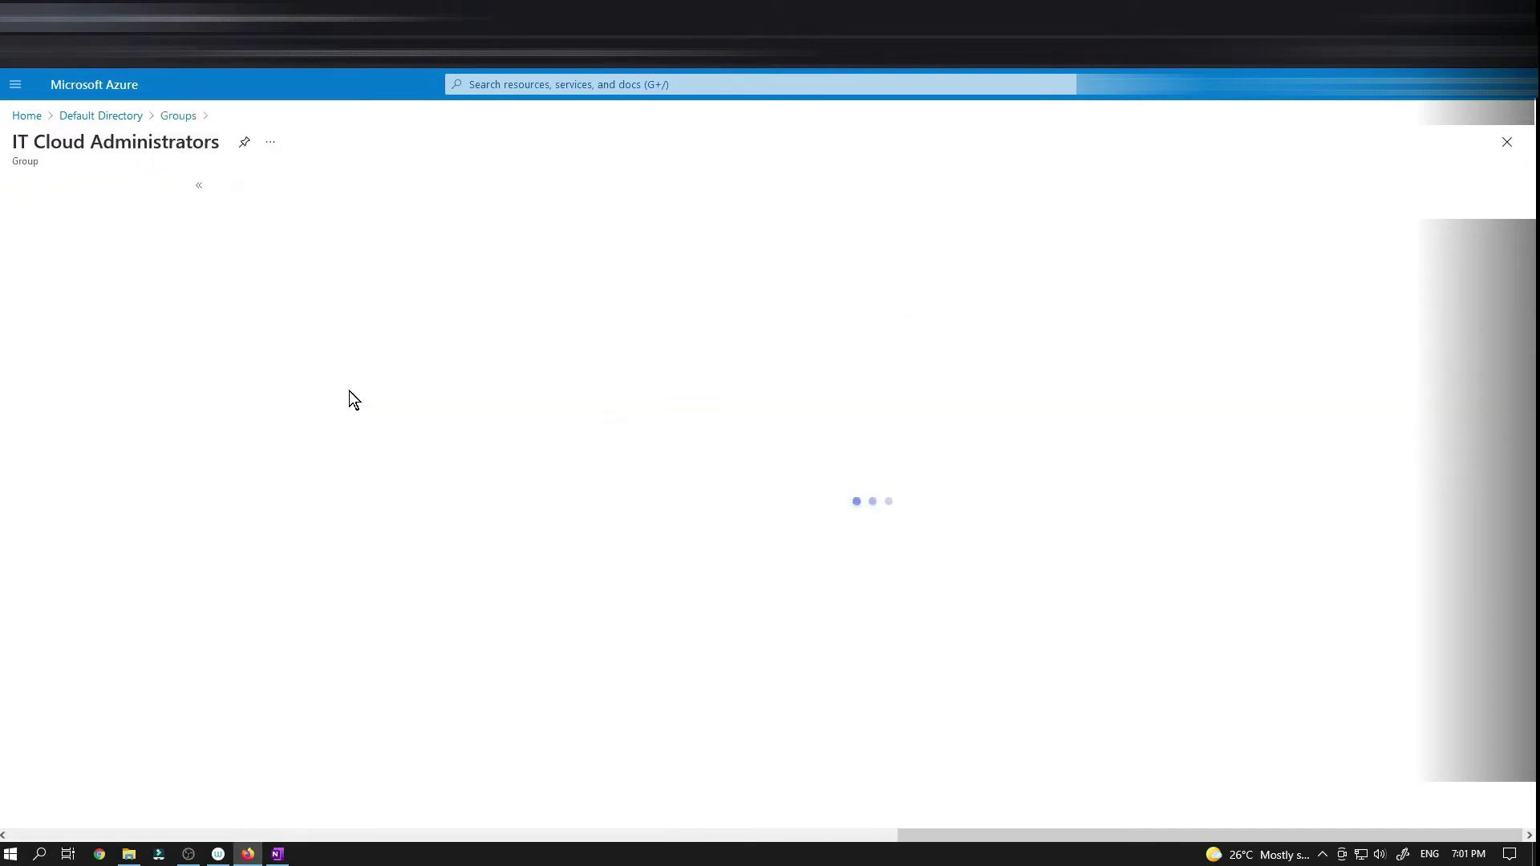
pyautogui.click(98, 327)
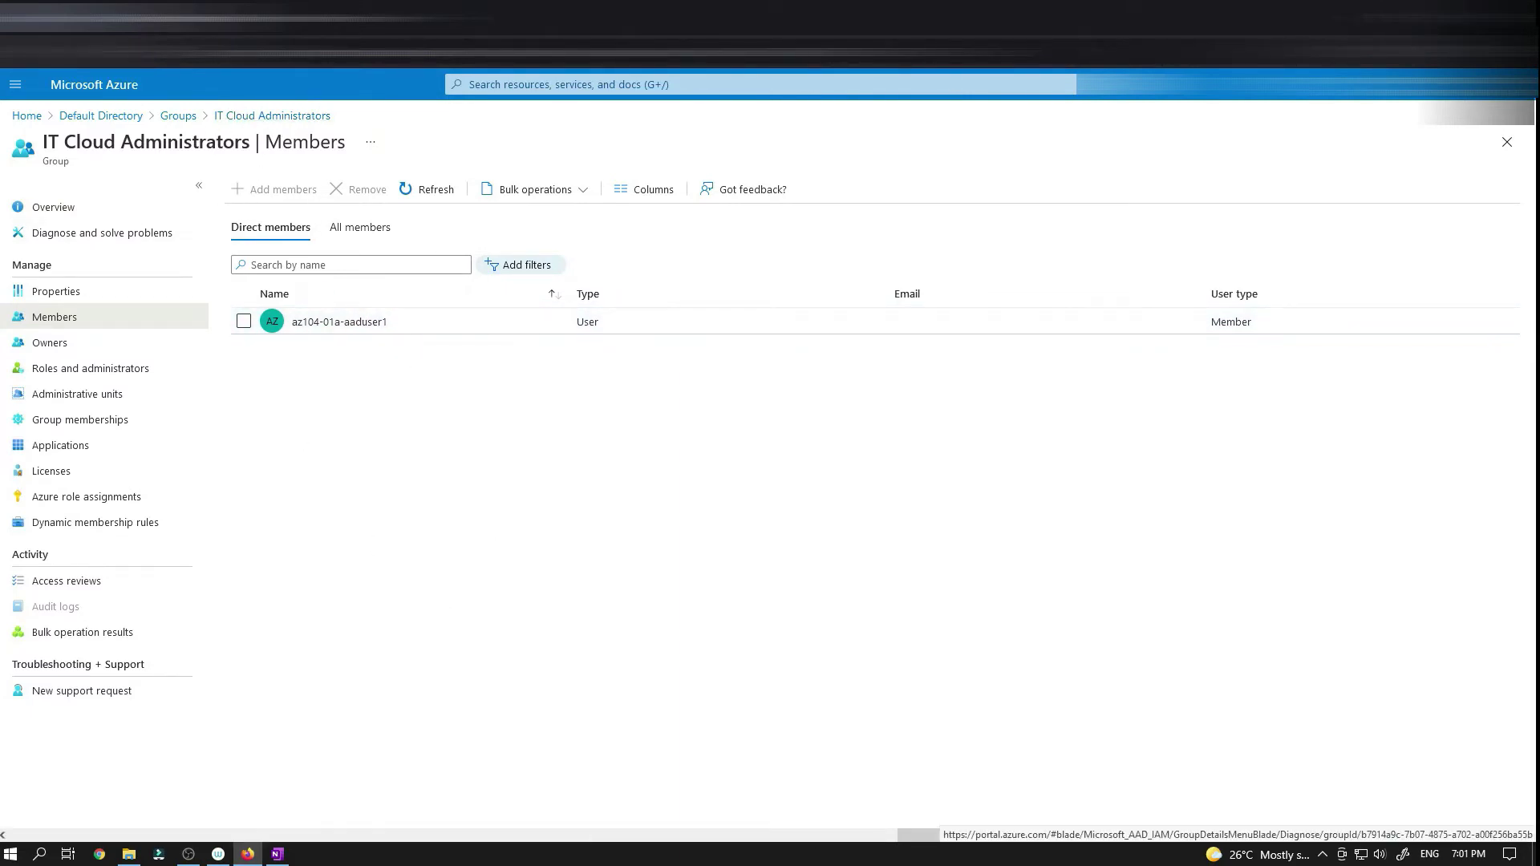
pyautogui.click(277, 854)
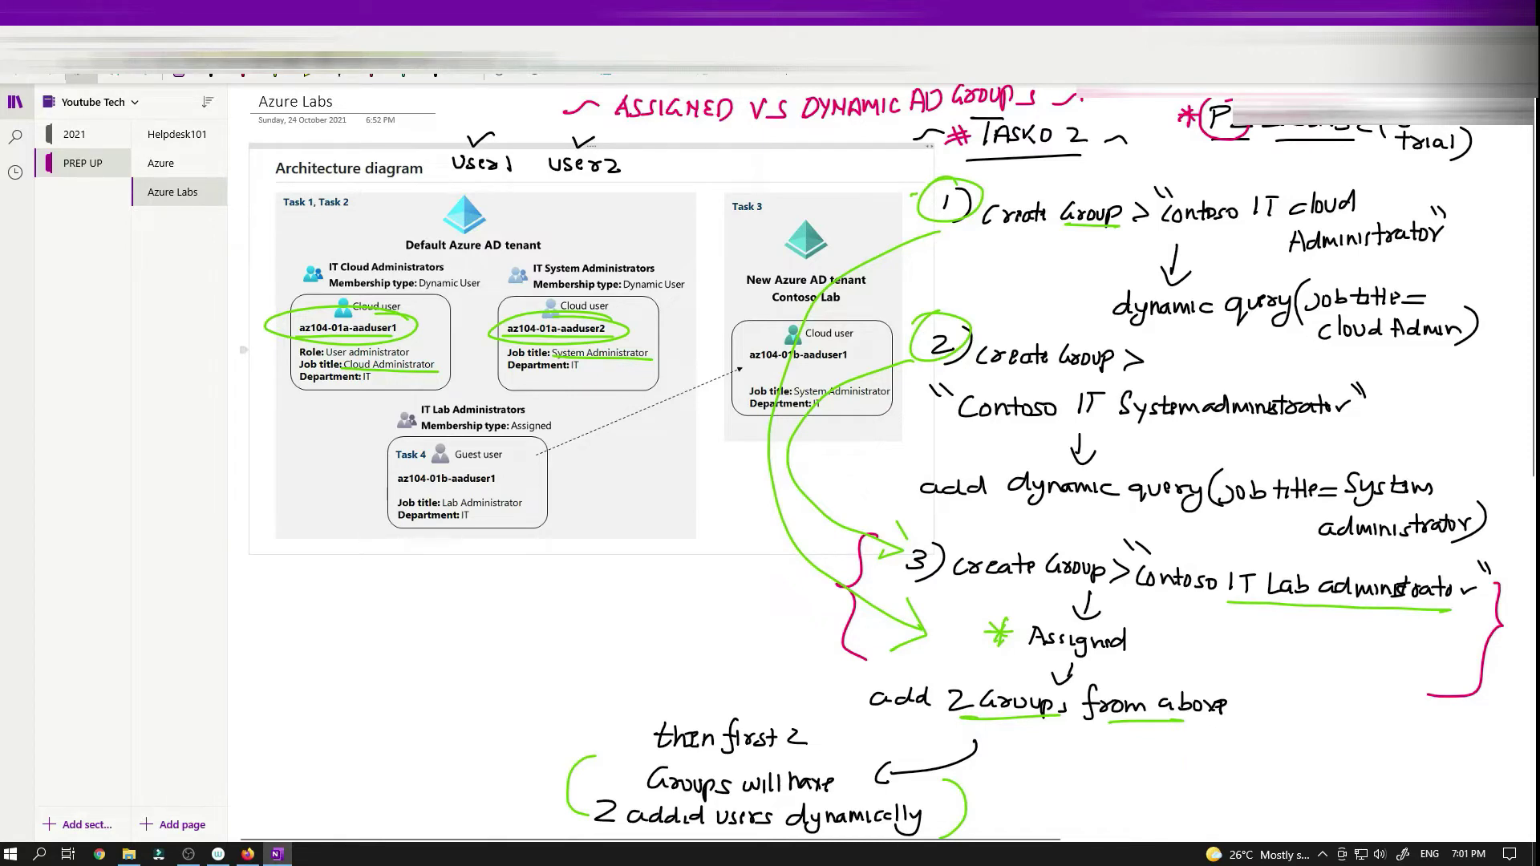
# - Return to the Azure portal and check the direct members of the IT System Administrators group
pyautogui.hotkey('alt', 'Tab')
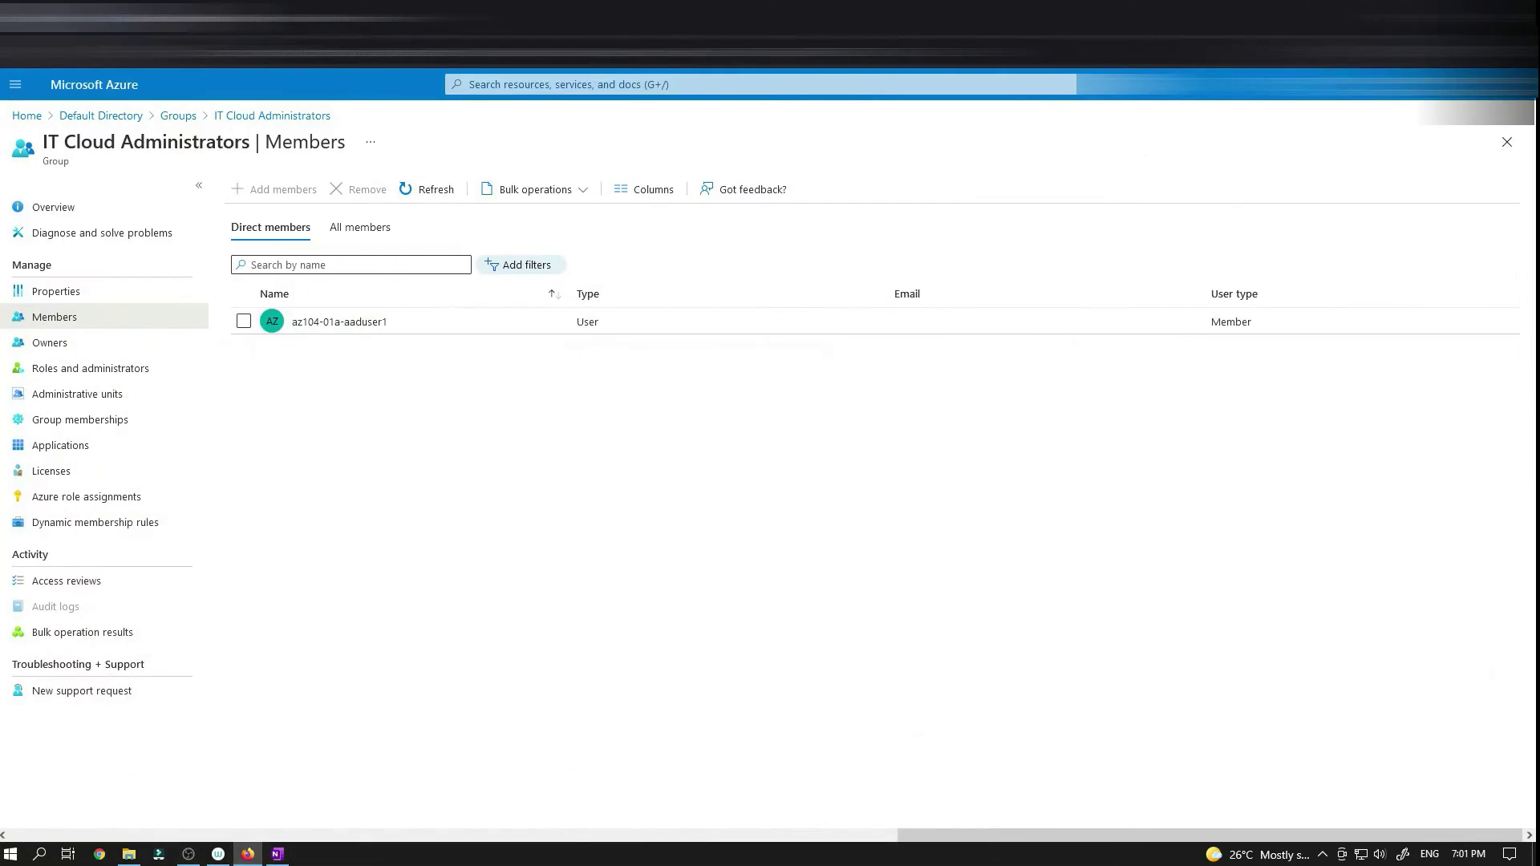
pyautogui.click(178, 115)
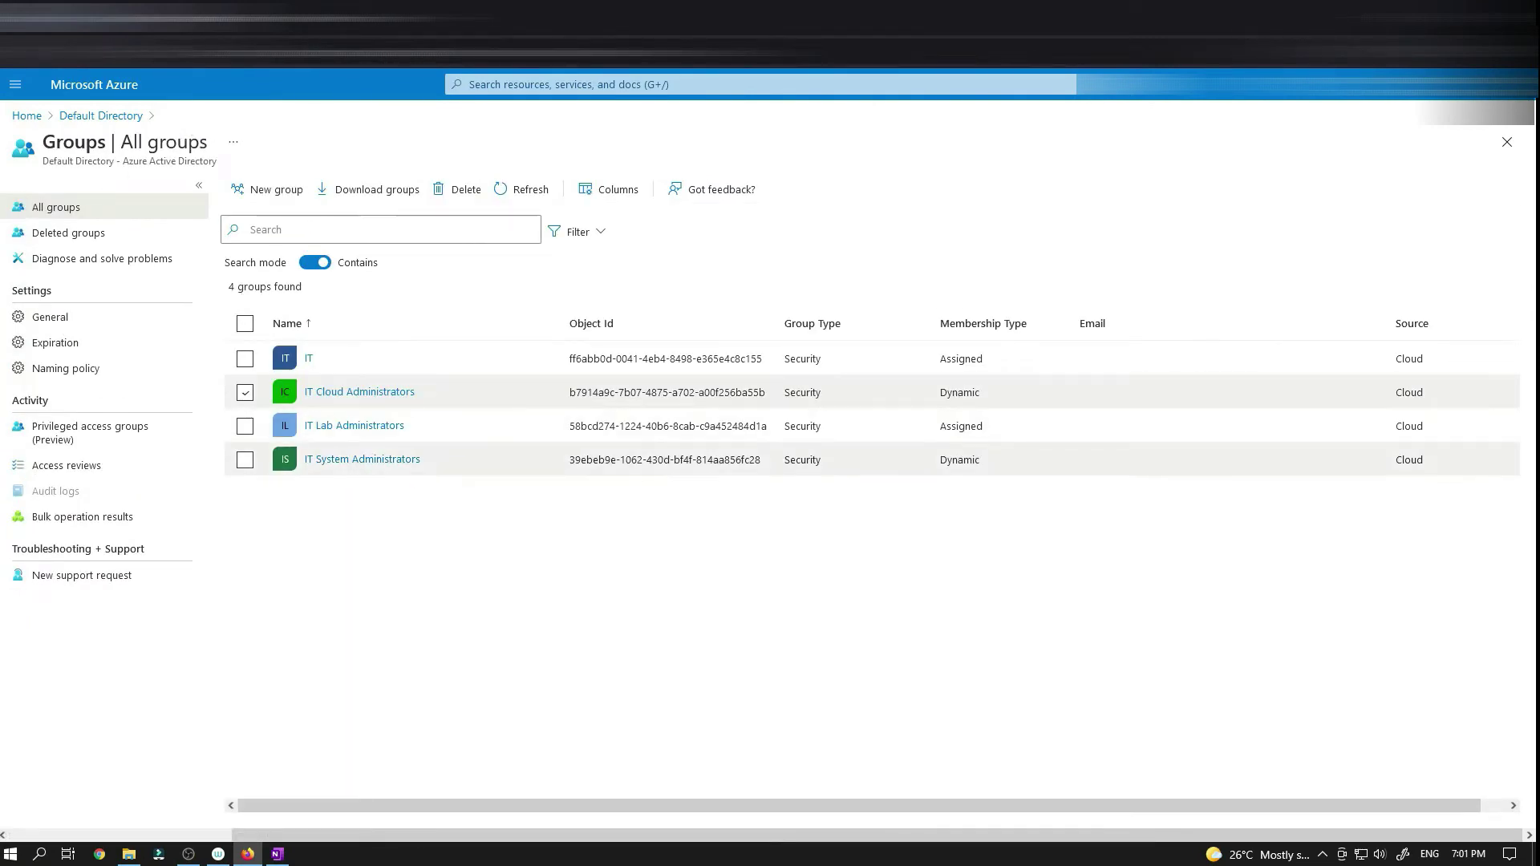
pyautogui.click(362, 460)
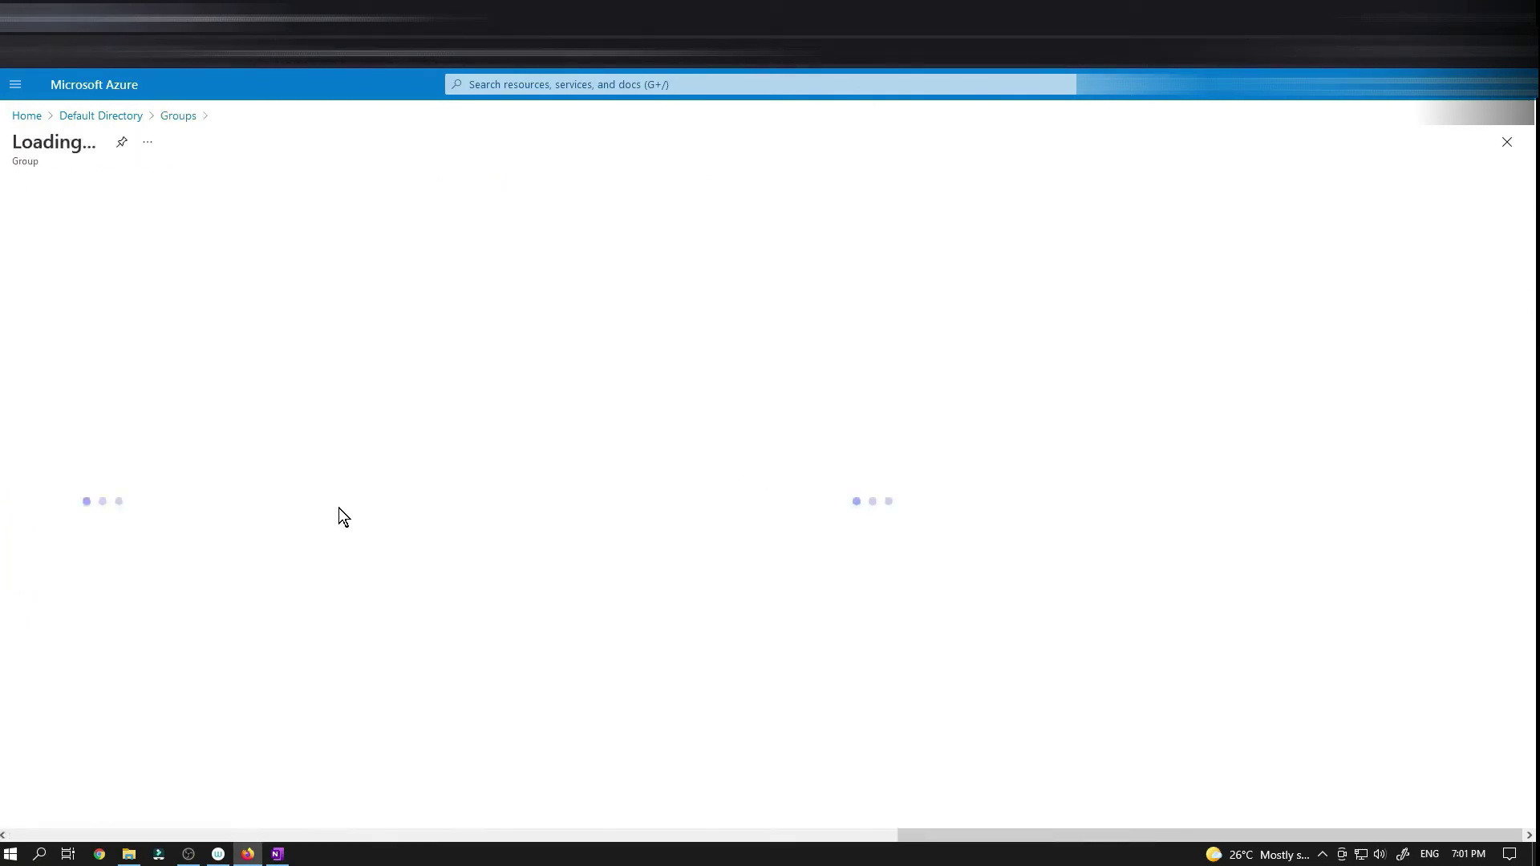
pyautogui.click(77, 320)
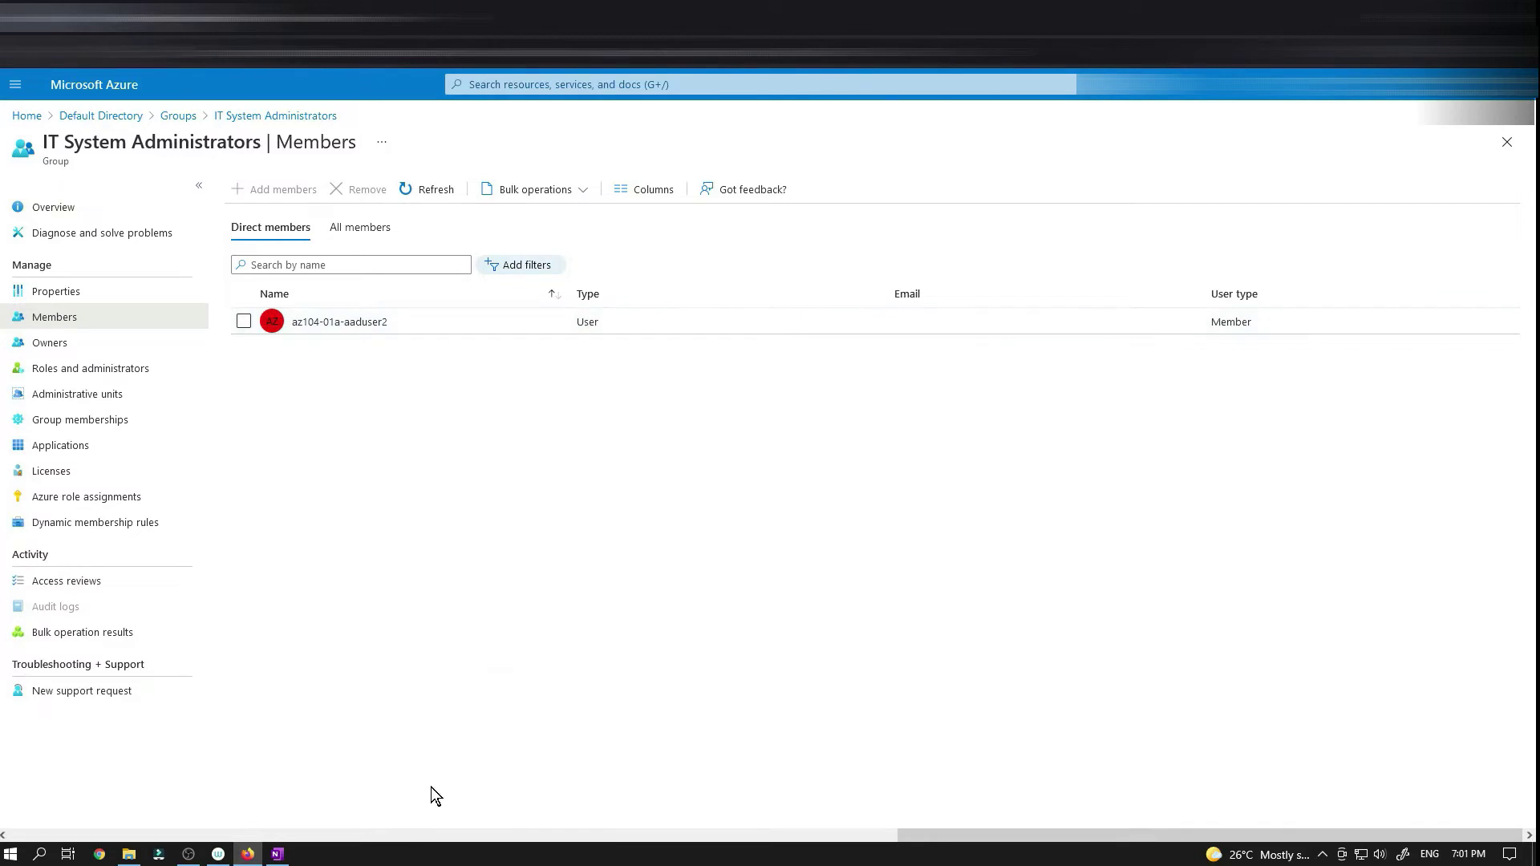
pyautogui.click(277, 854)
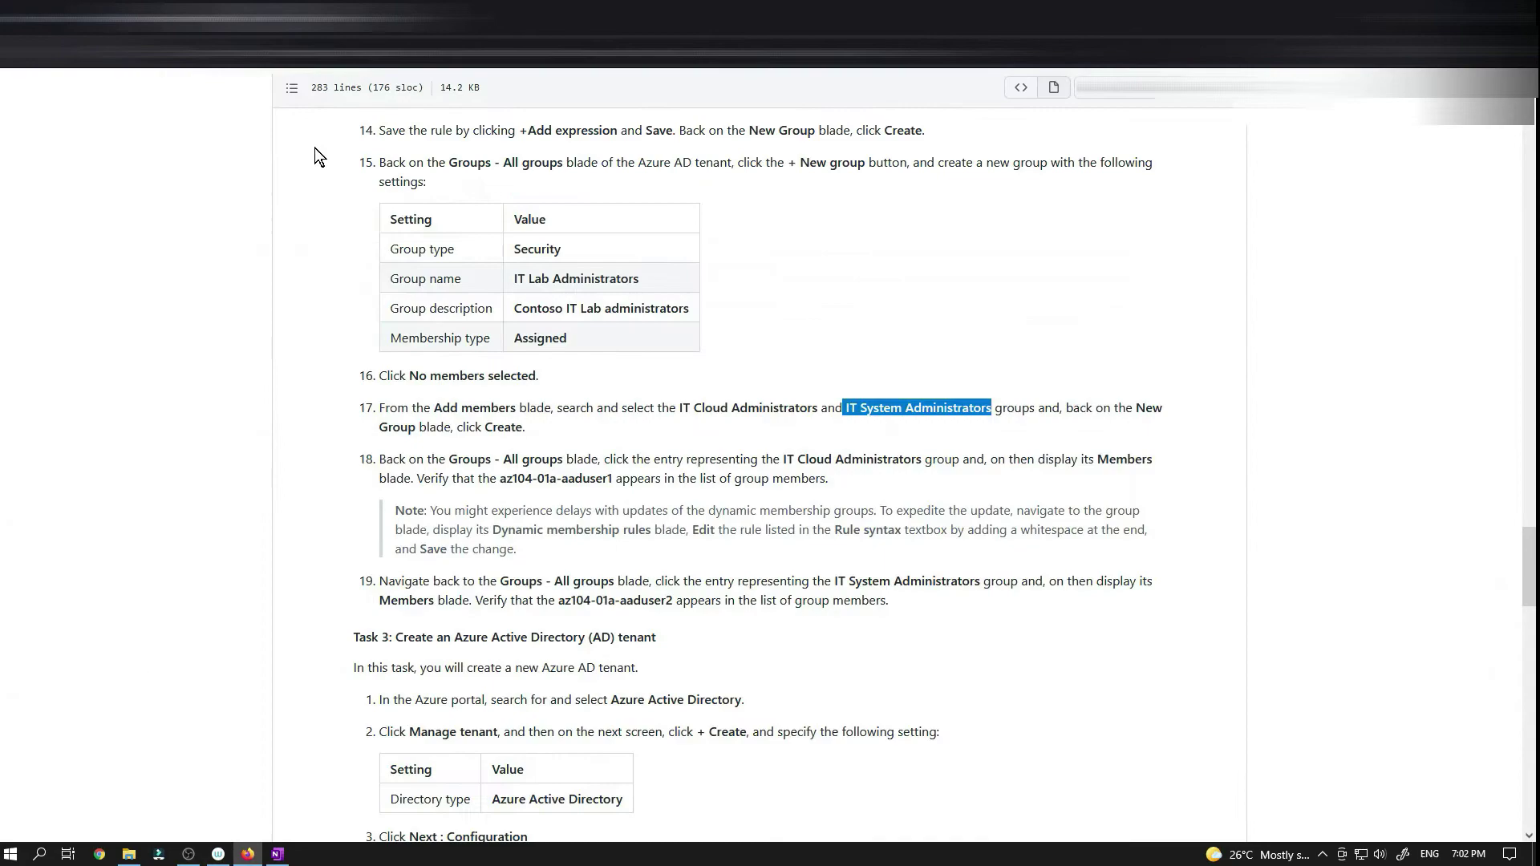
# - Review the Lab 01 manual from its title and objectives through the Task 2 instructions to the start of Task 3
pyautogui.scroll(20, 305, 300)
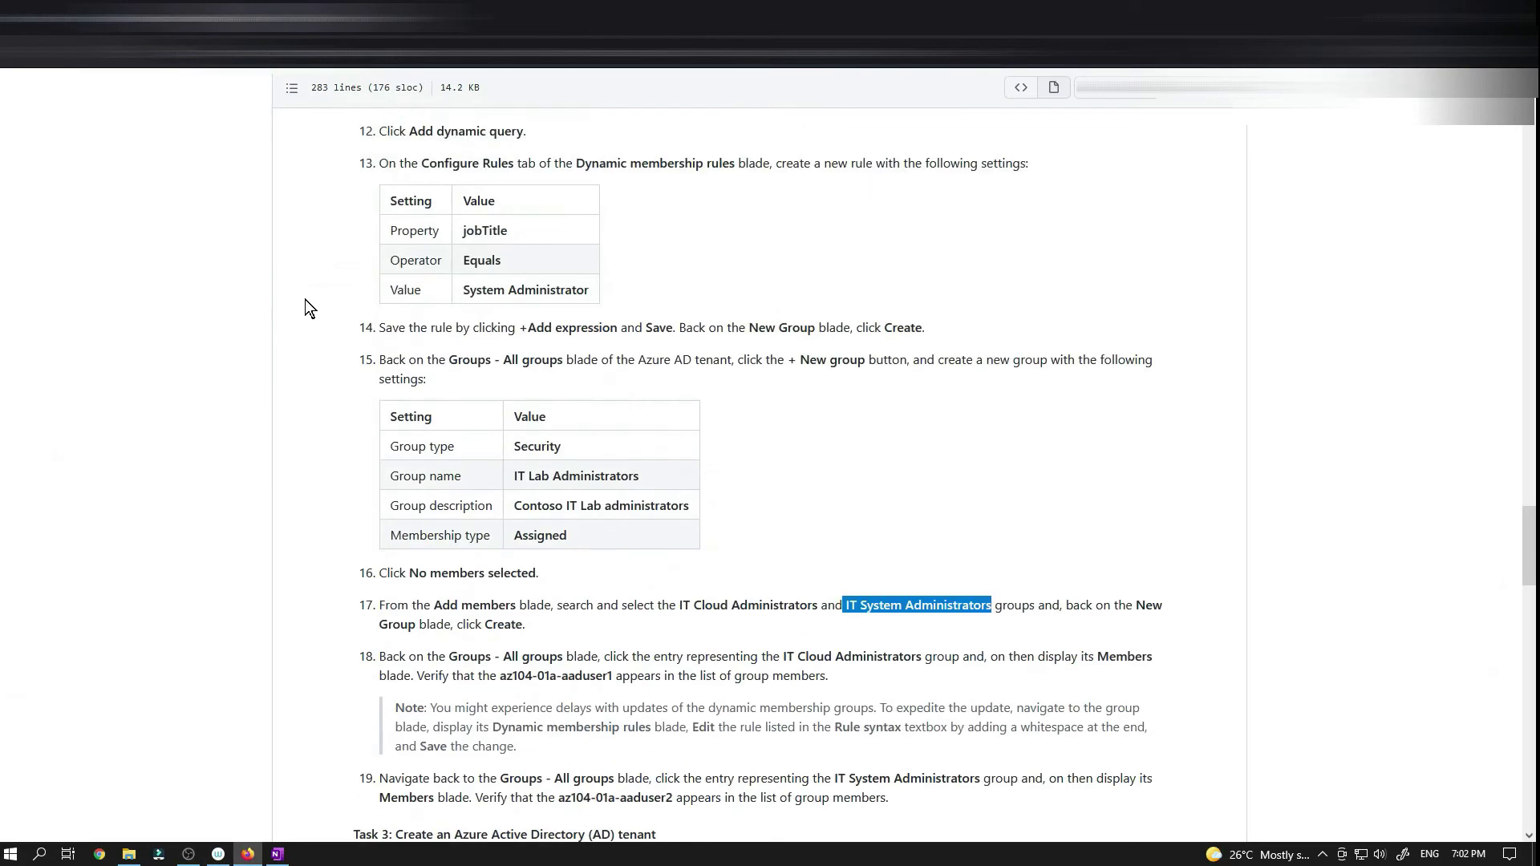
pyautogui.scroll(15, 305, 300)
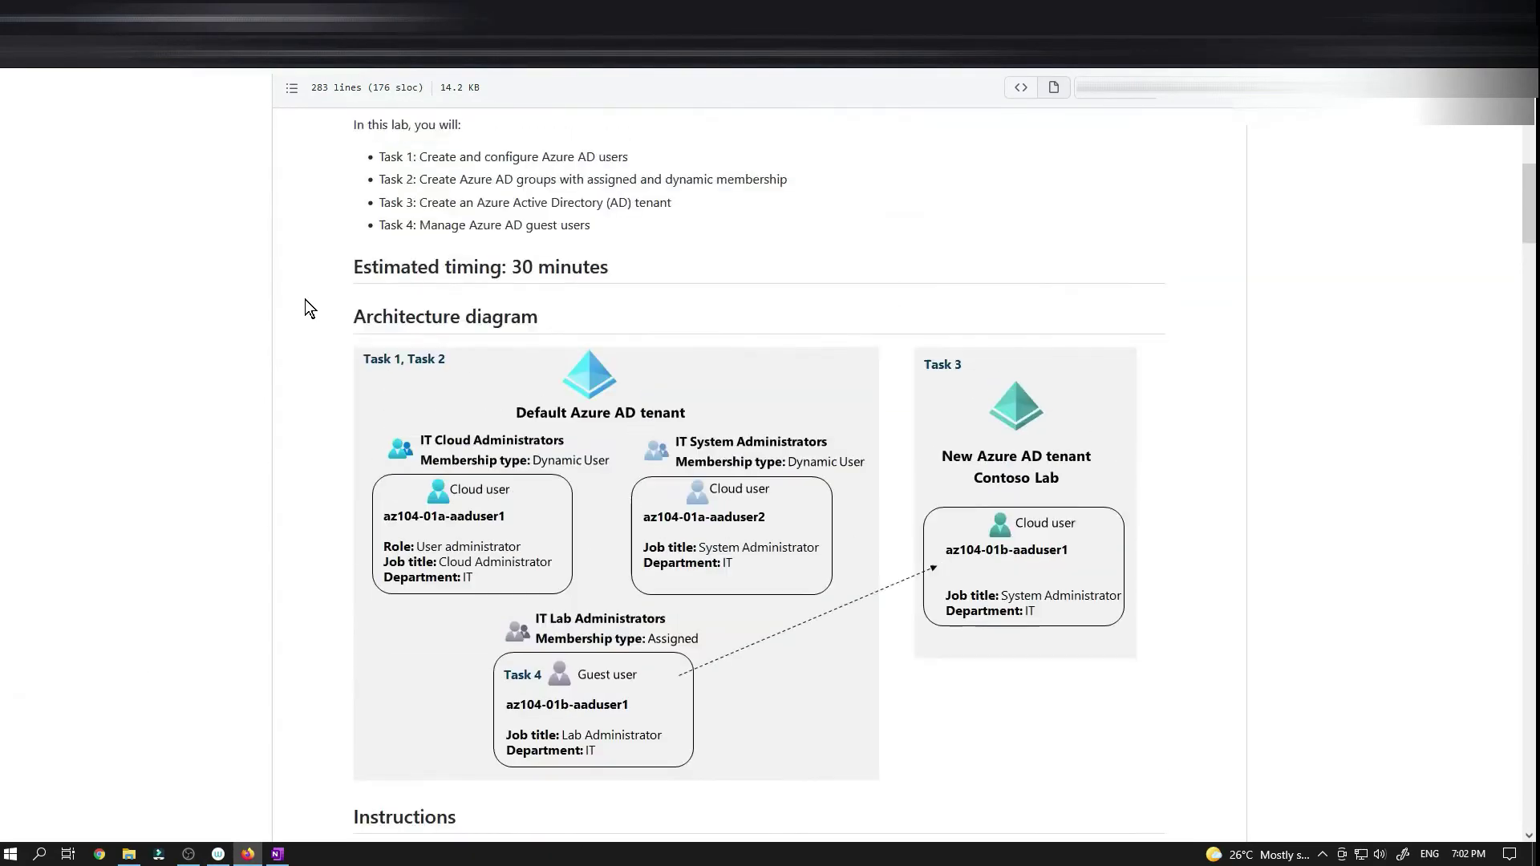
pyautogui.scroll(-4, 305, 300)
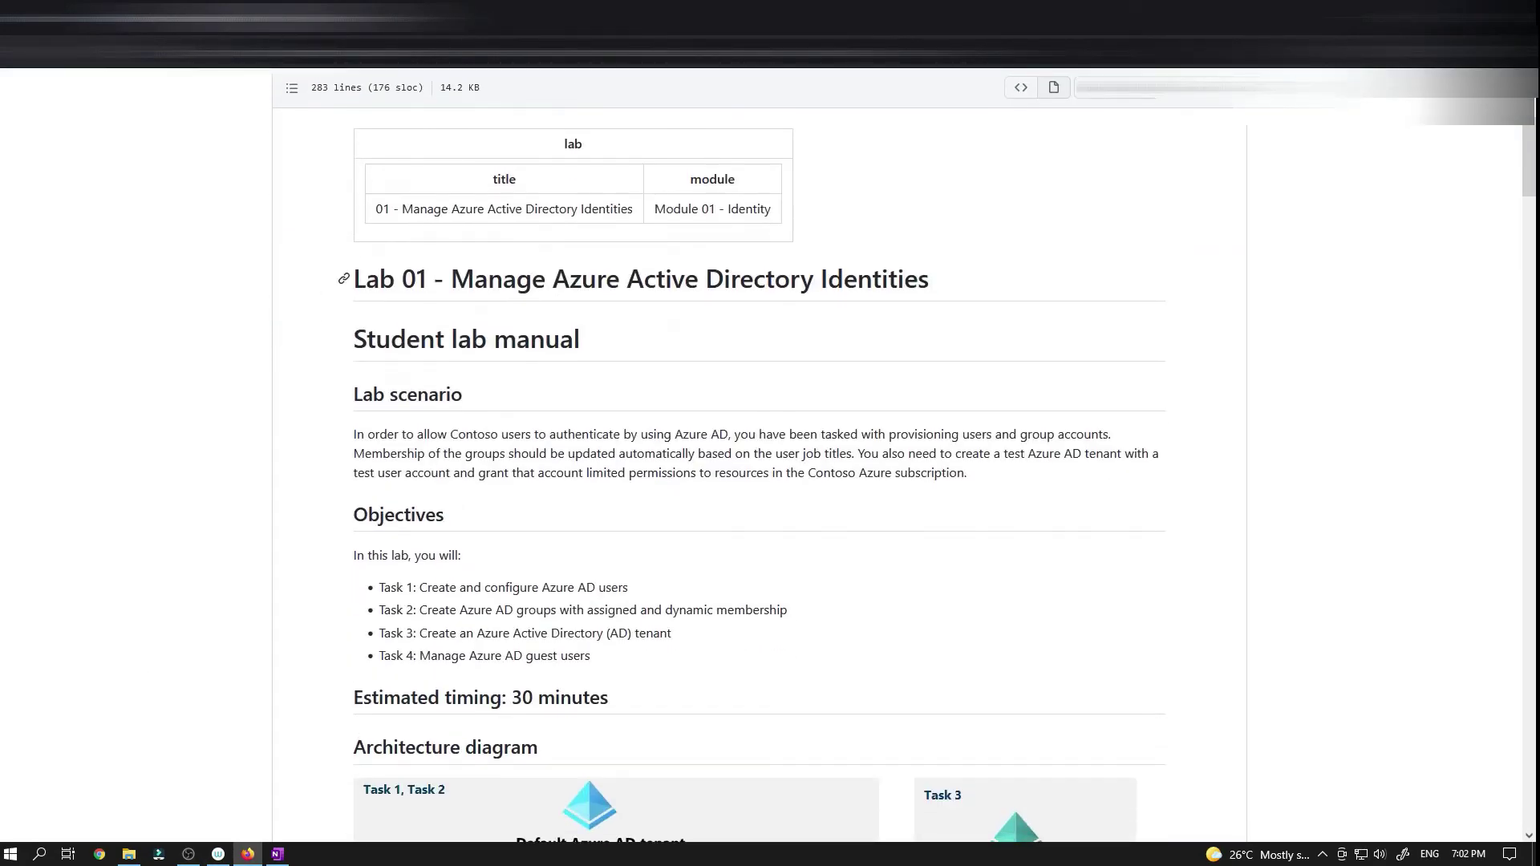
pyautogui.moveTo(820, 279); pyautogui.dragTo(931, 286)
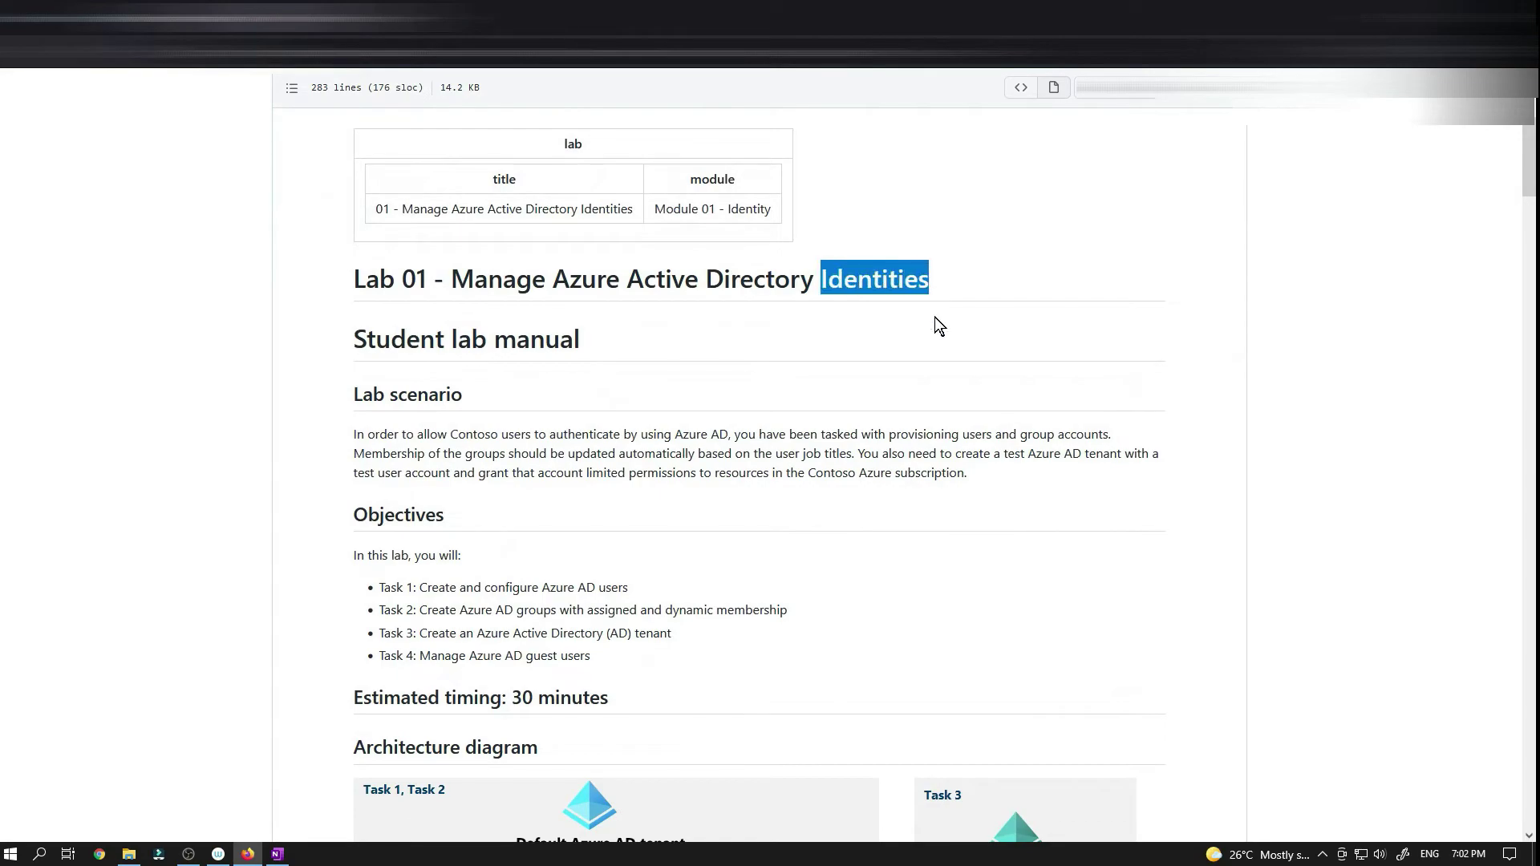
pyautogui.scroll(-4, 920, 329)
pyautogui.scroll(-15, 918, 327)
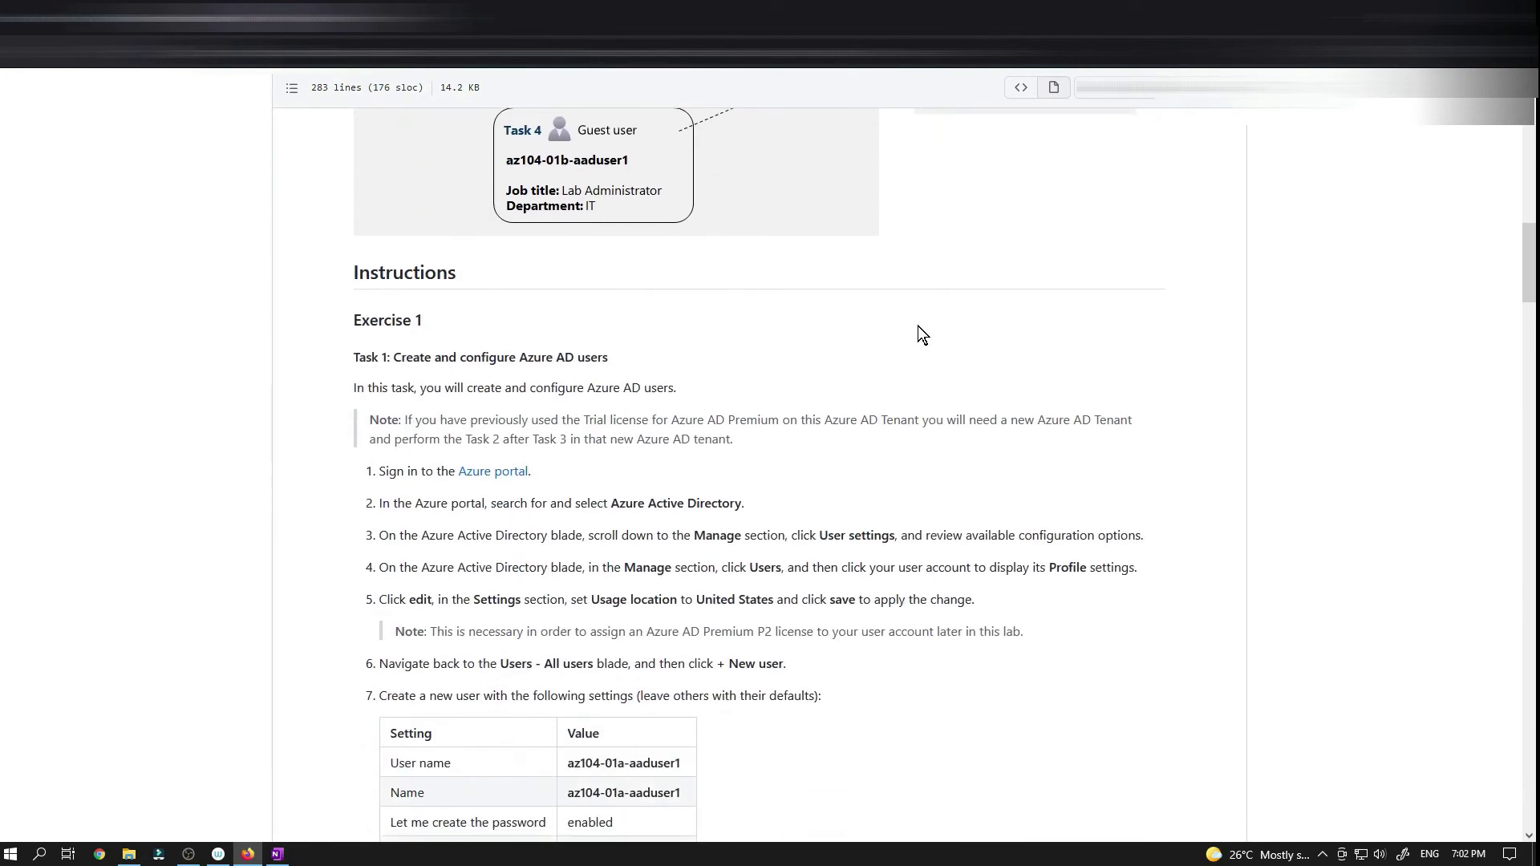
pyautogui.scroll(-15, 903, 336)
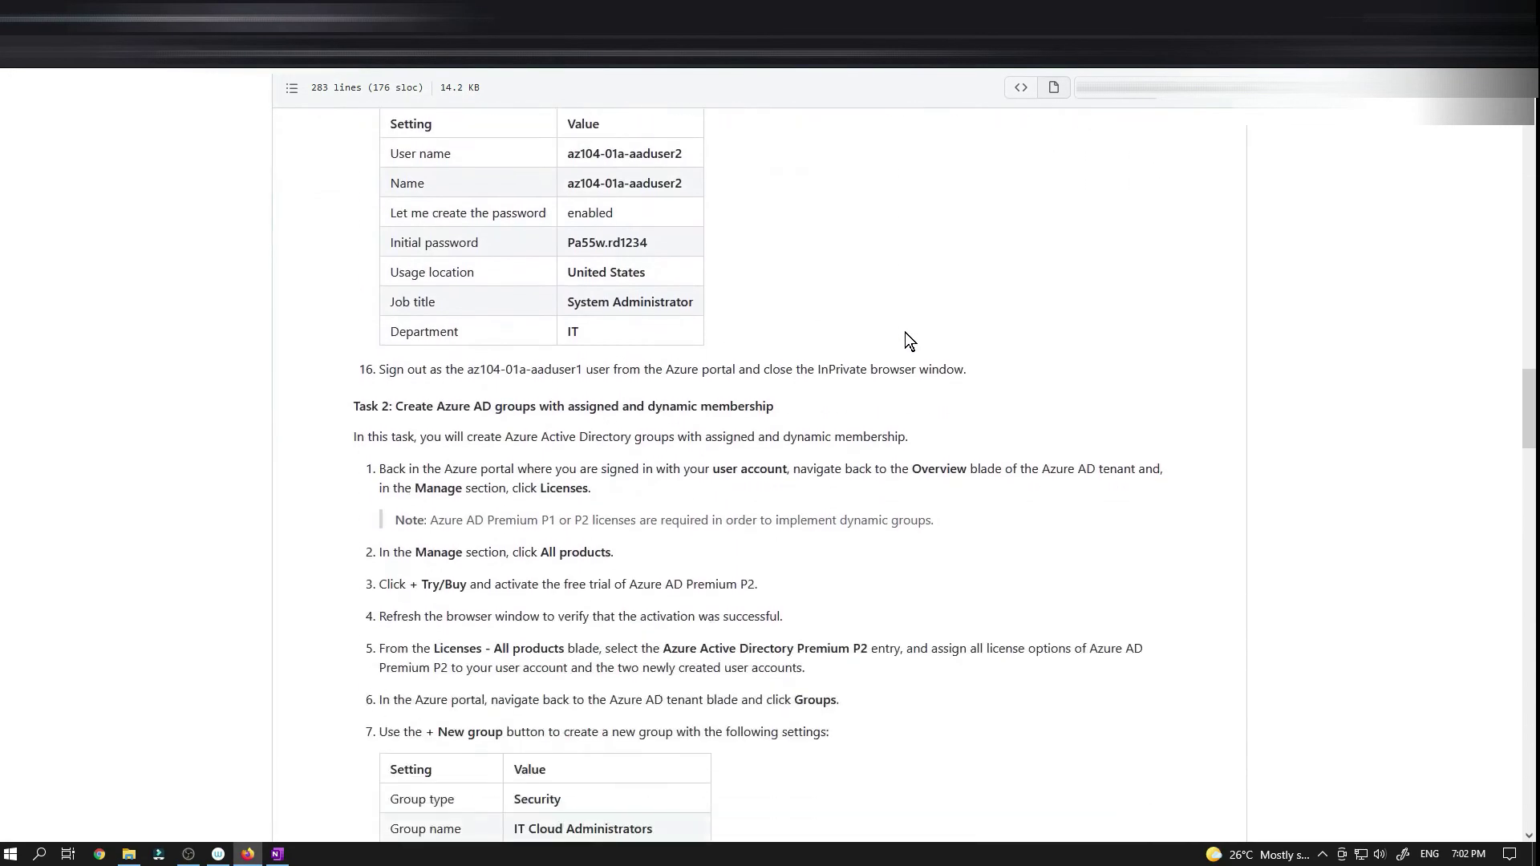
pyautogui.scroll(-15, 908, 366)
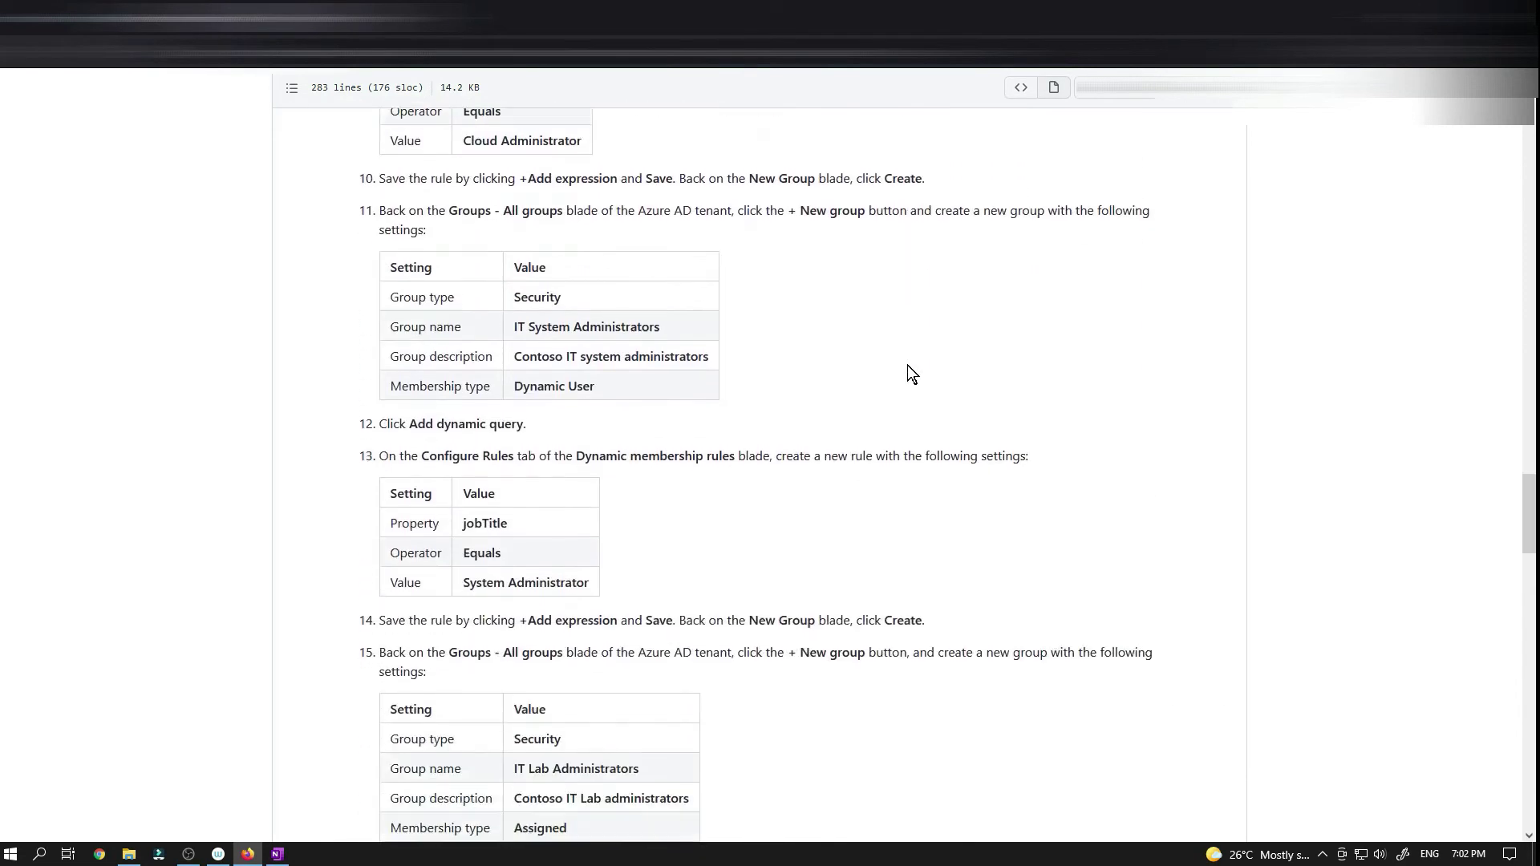
pyautogui.scroll(-10, 907, 364)
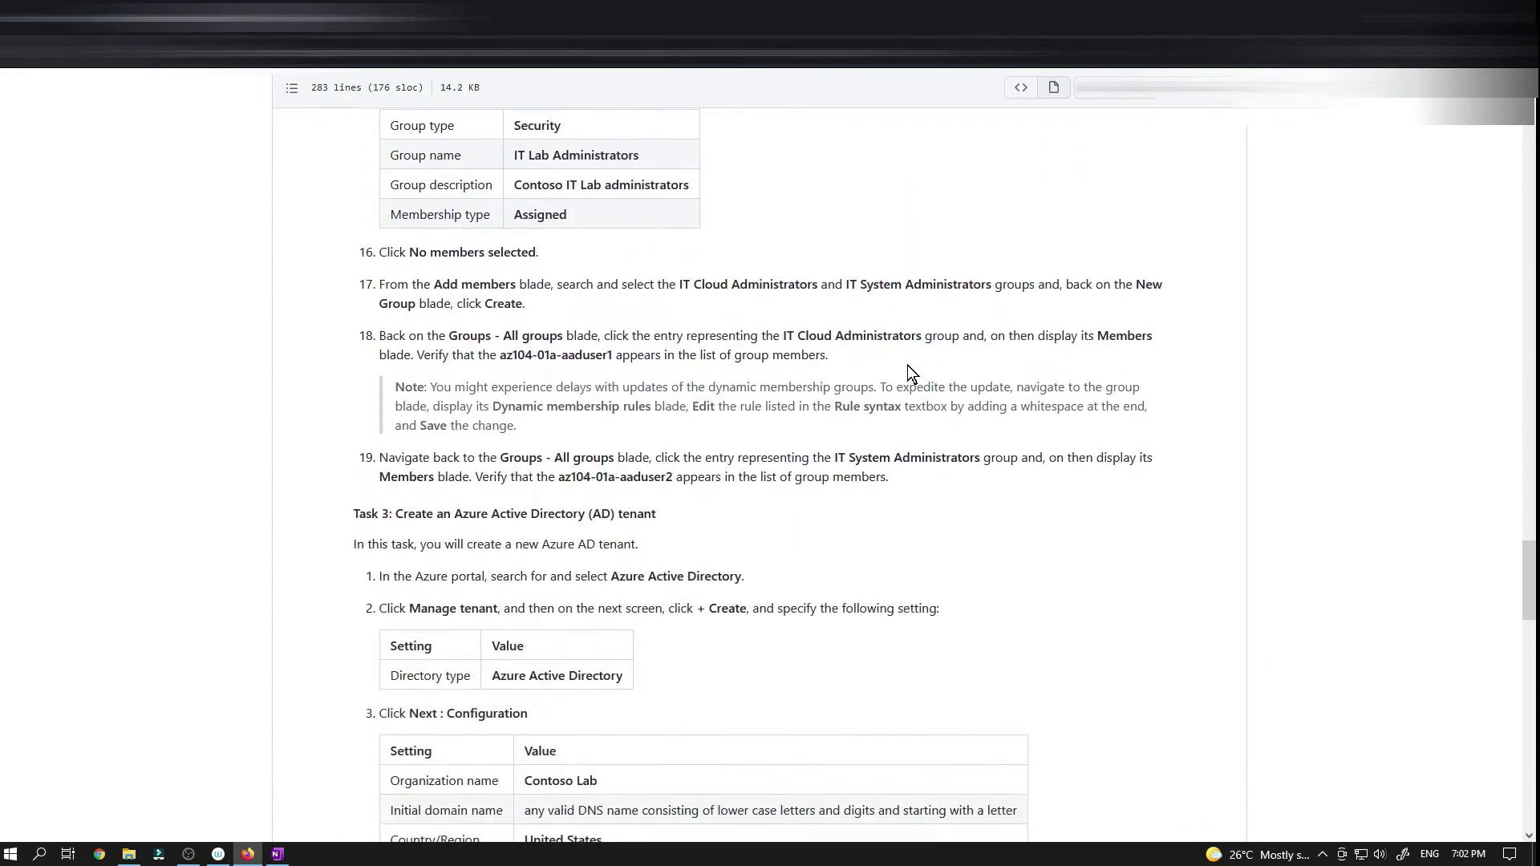
pyautogui.scroll(-2, 349, 228)
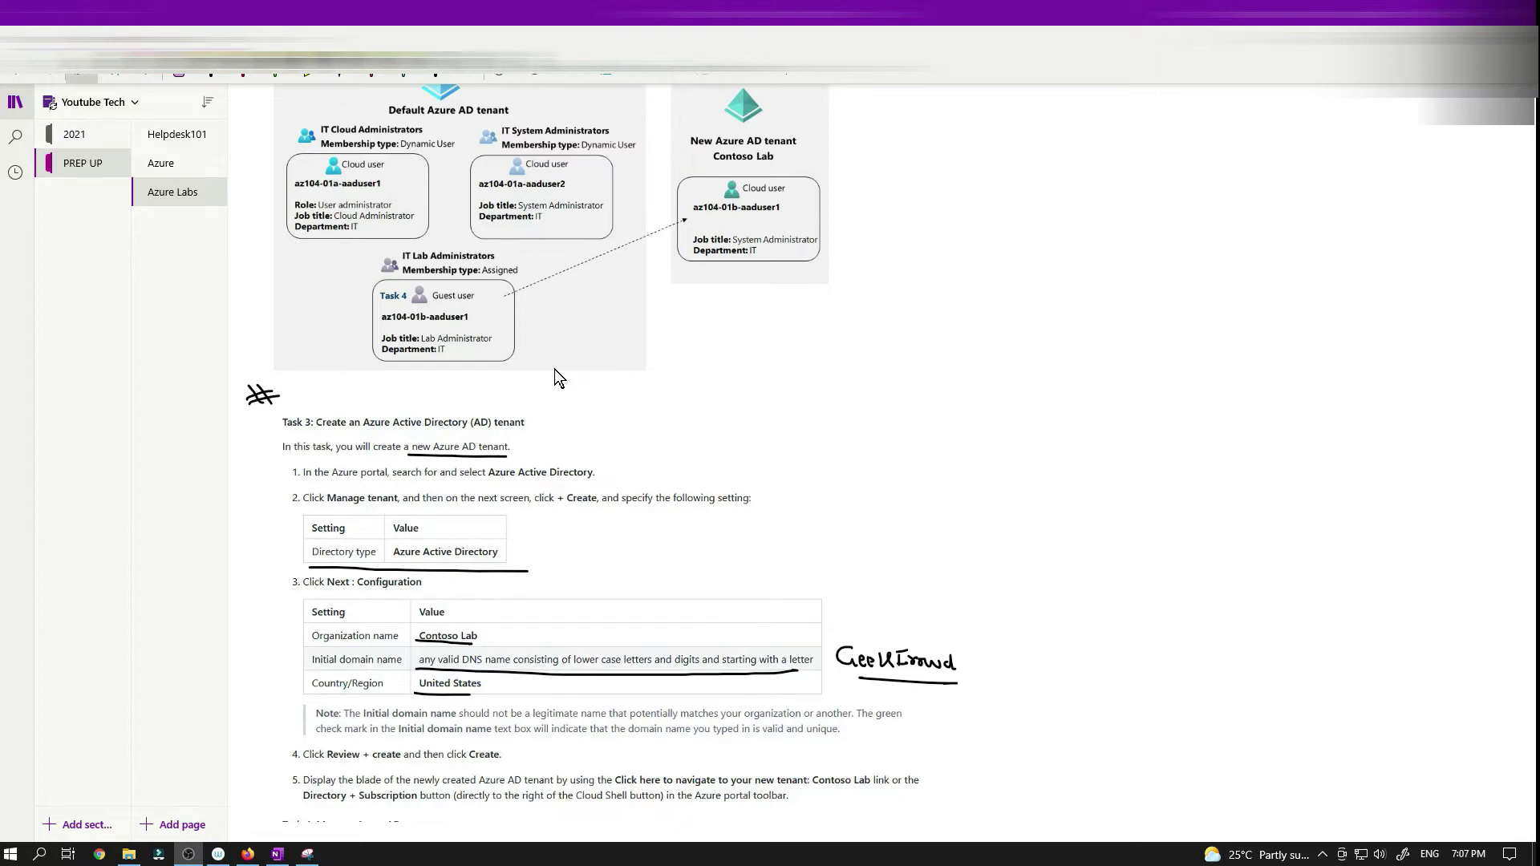
# - In the OneNote notes, tick the Task 3 heading, circle the Contoso Lab tenant, label az104-01b-aaduser1 "Ext user", and draw an arrowhead towards the guest user
pyautogui.moveTo(531, 418); pyautogui.dragTo(568, 406)
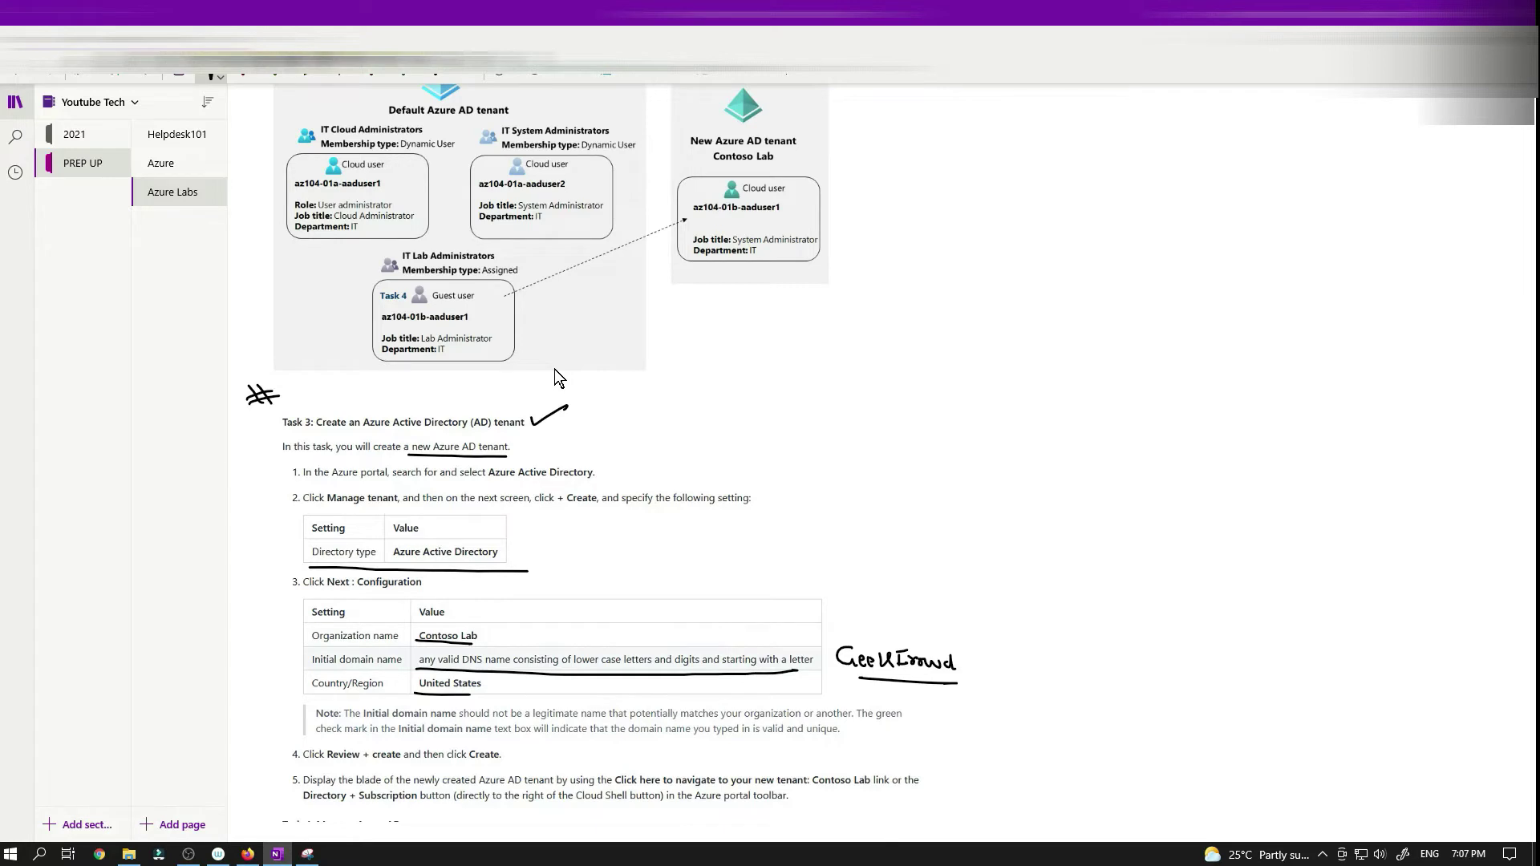
pyautogui.moveTo(766, 95)
pyautogui.mouseDown()
pyautogui.moveTo(832, 121)
pyautogui.moveTo(706, 92)
pyautogui.mouseUp()
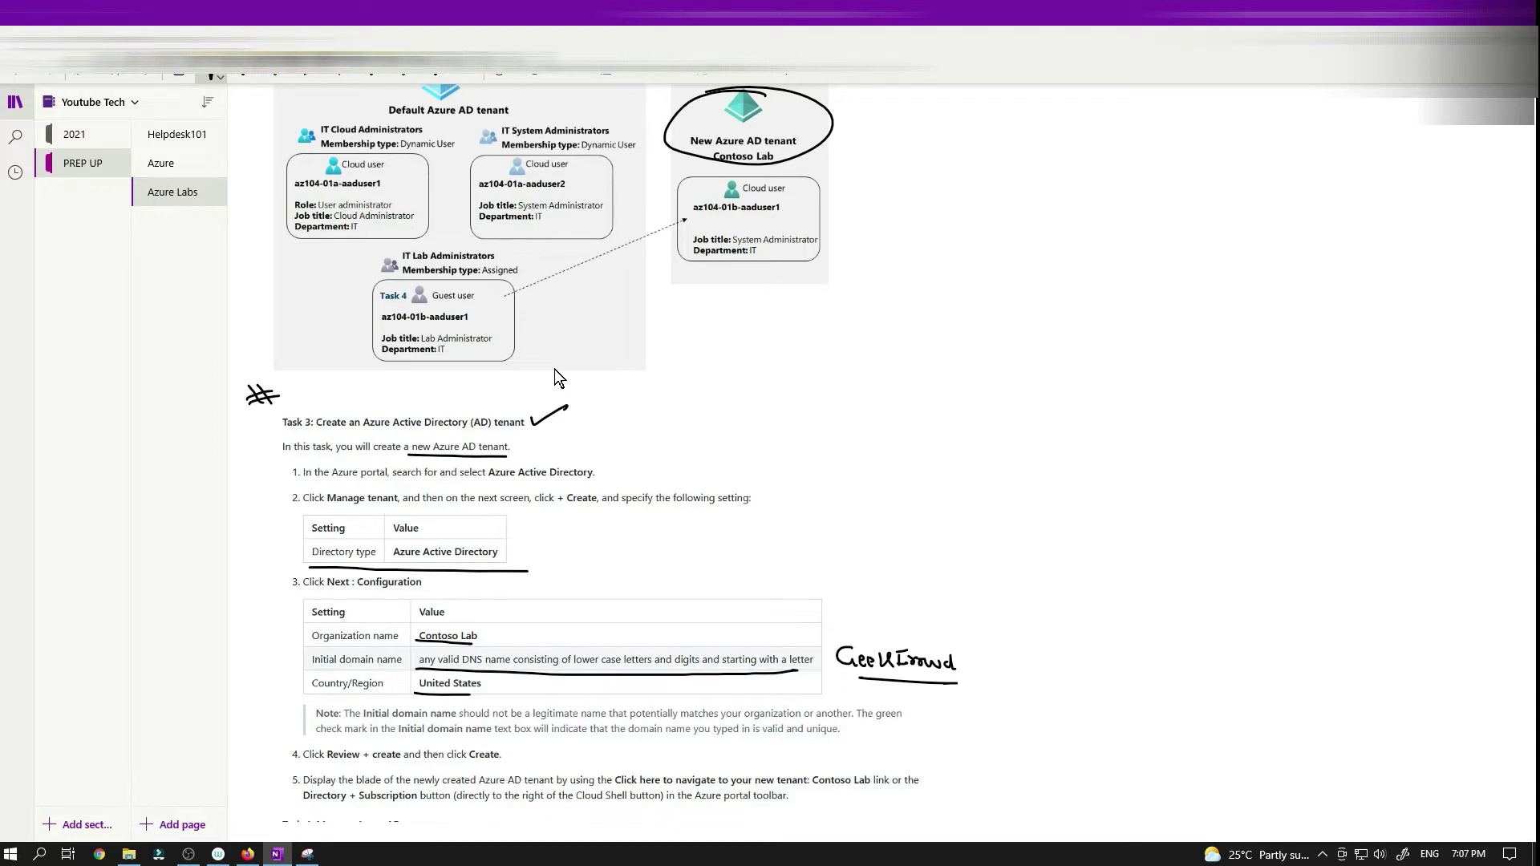
pyautogui.moveTo(682, 210)
pyautogui.mouseDown()
pyautogui.moveTo(899, 237)
pyautogui.moveTo(855, 273)
pyautogui.moveTo(904, 267)
pyautogui.mouseUp()
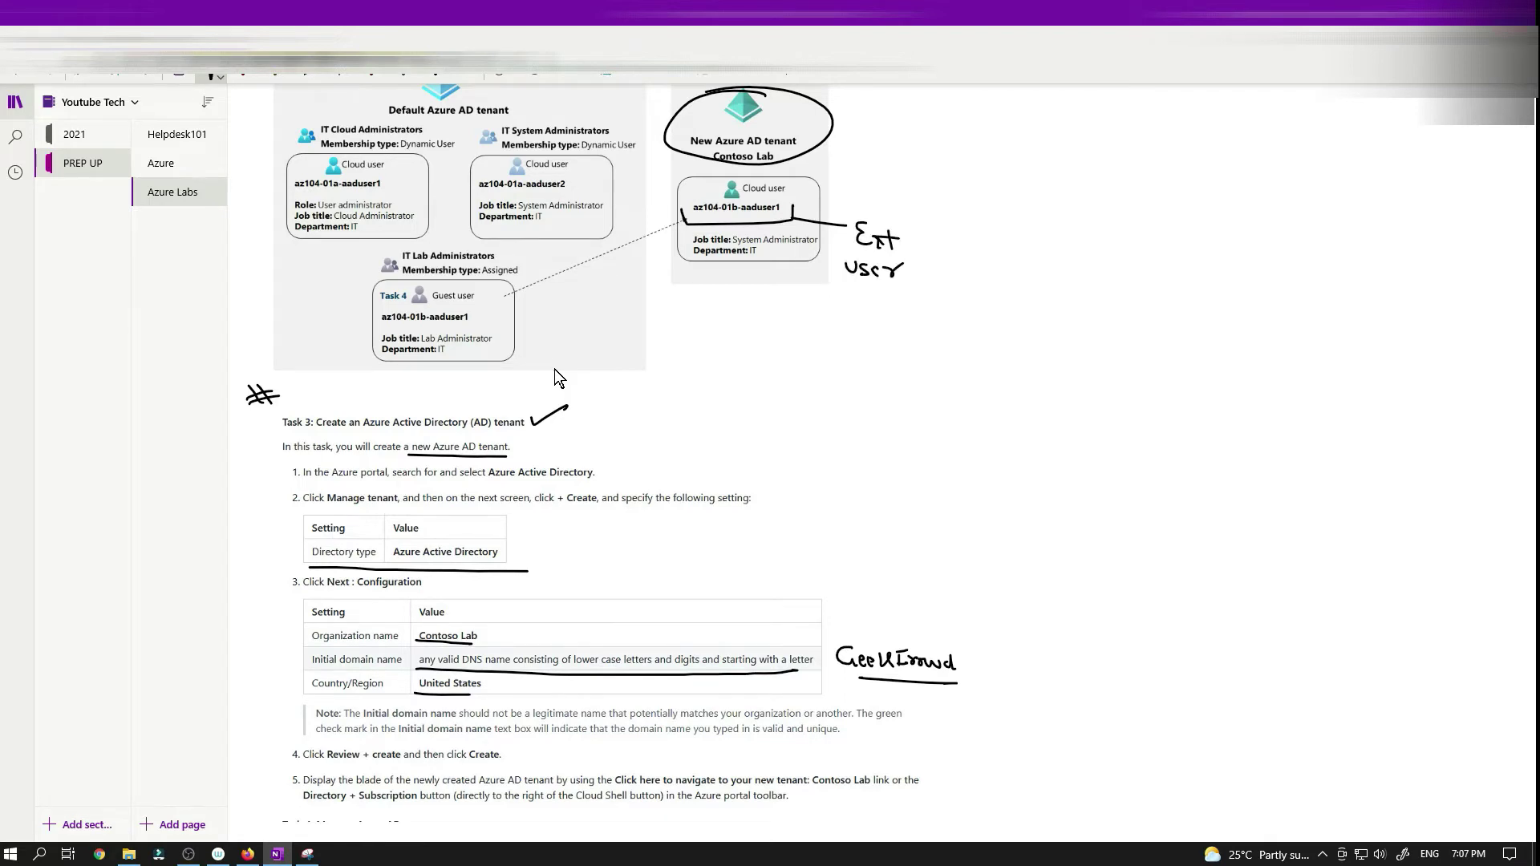
pyautogui.moveTo(564, 258); pyautogui.dragTo(569, 278)
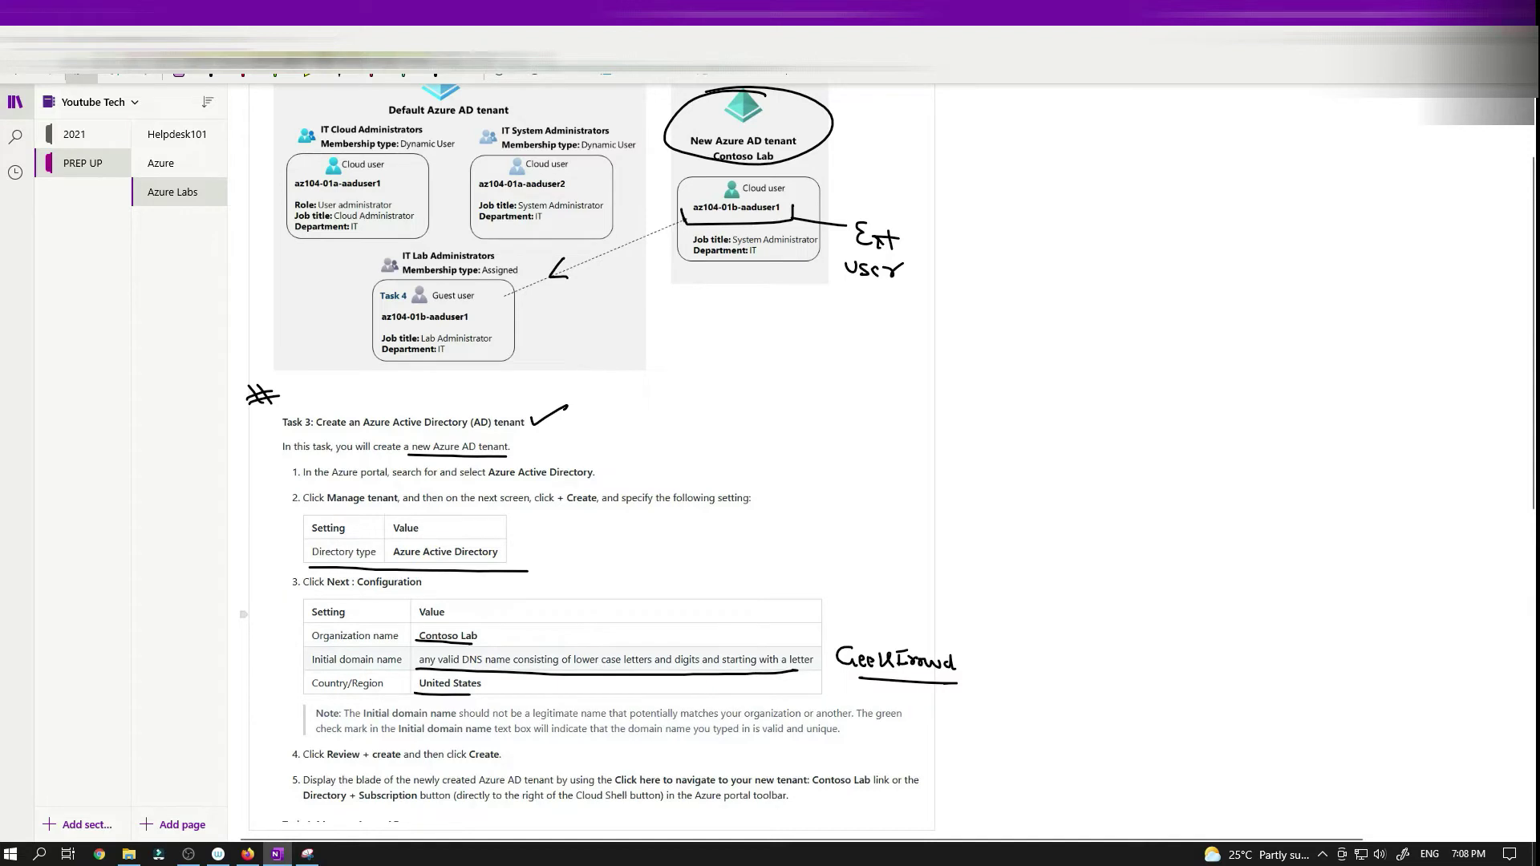
# - Switch to the Azure portal and open the tenant management page from the Azure Active Directory overview
pyautogui.click(244, 859)
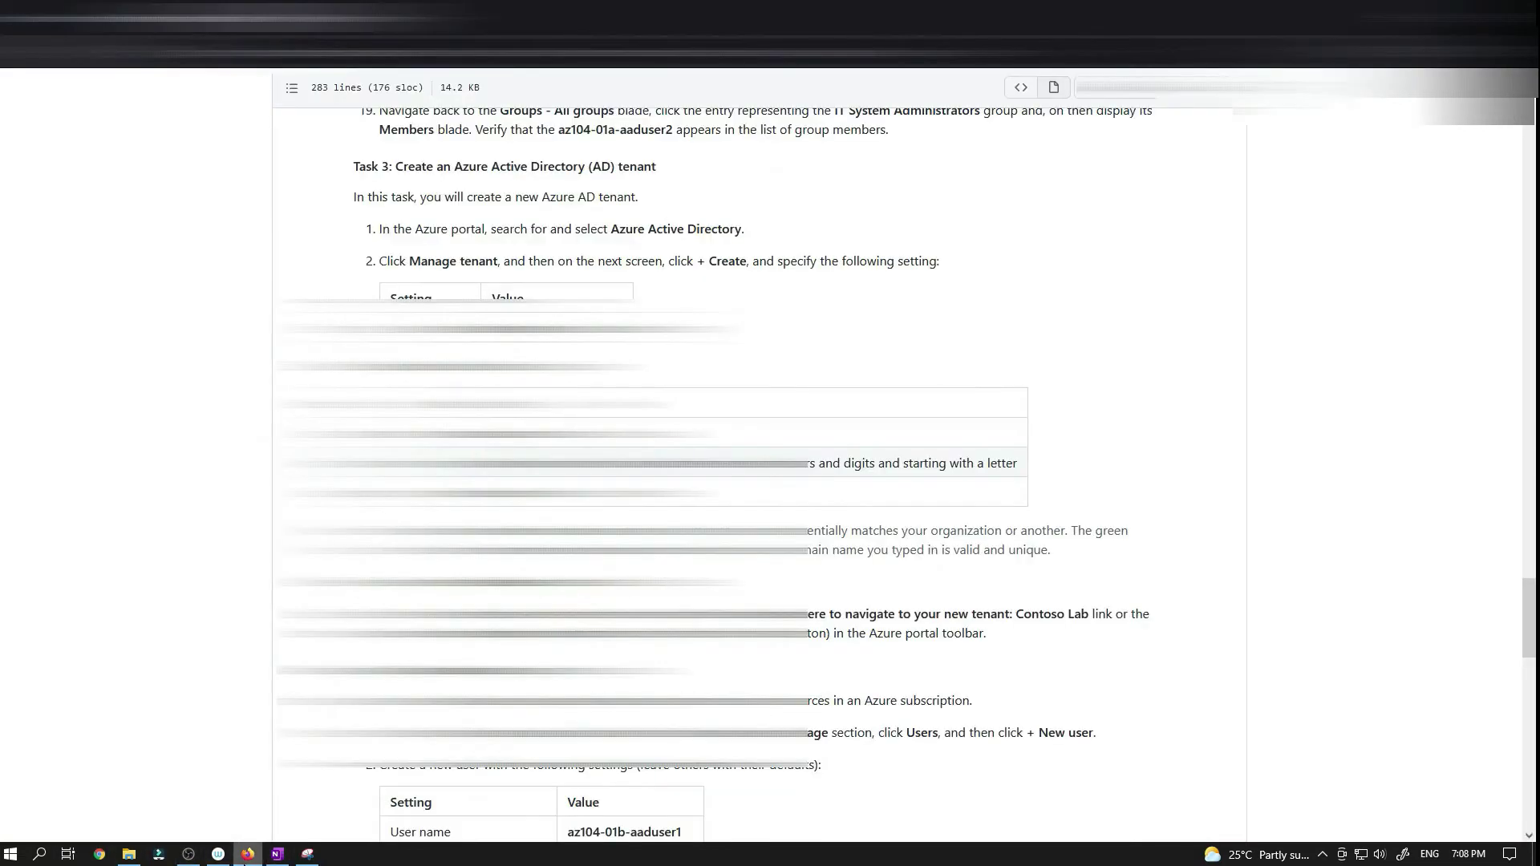
pyautogui.click(112, 18)
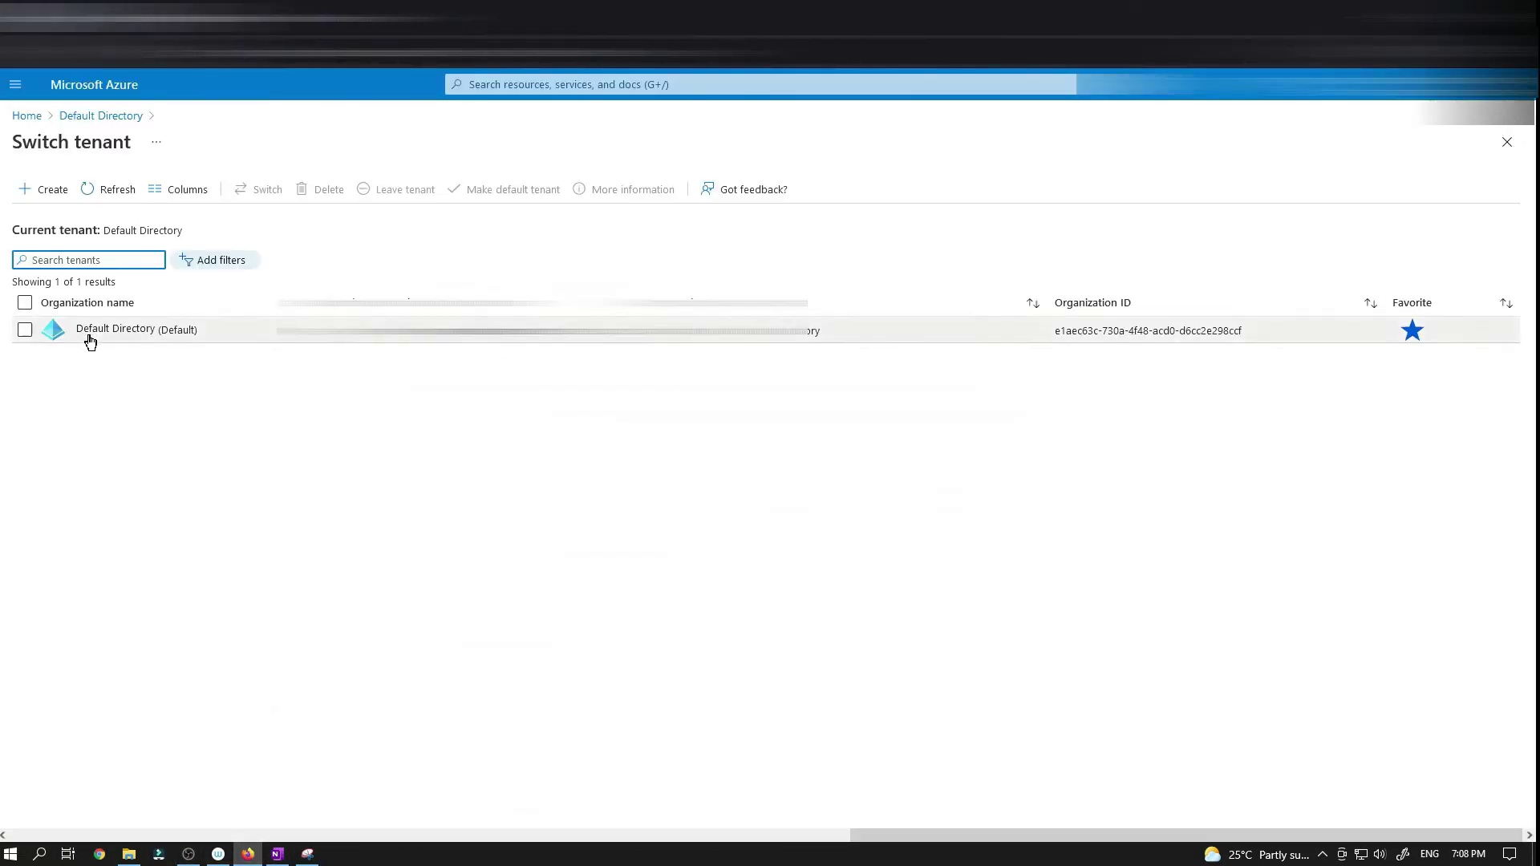
pyautogui.click(16, 84)
pyautogui.click(259, 221)
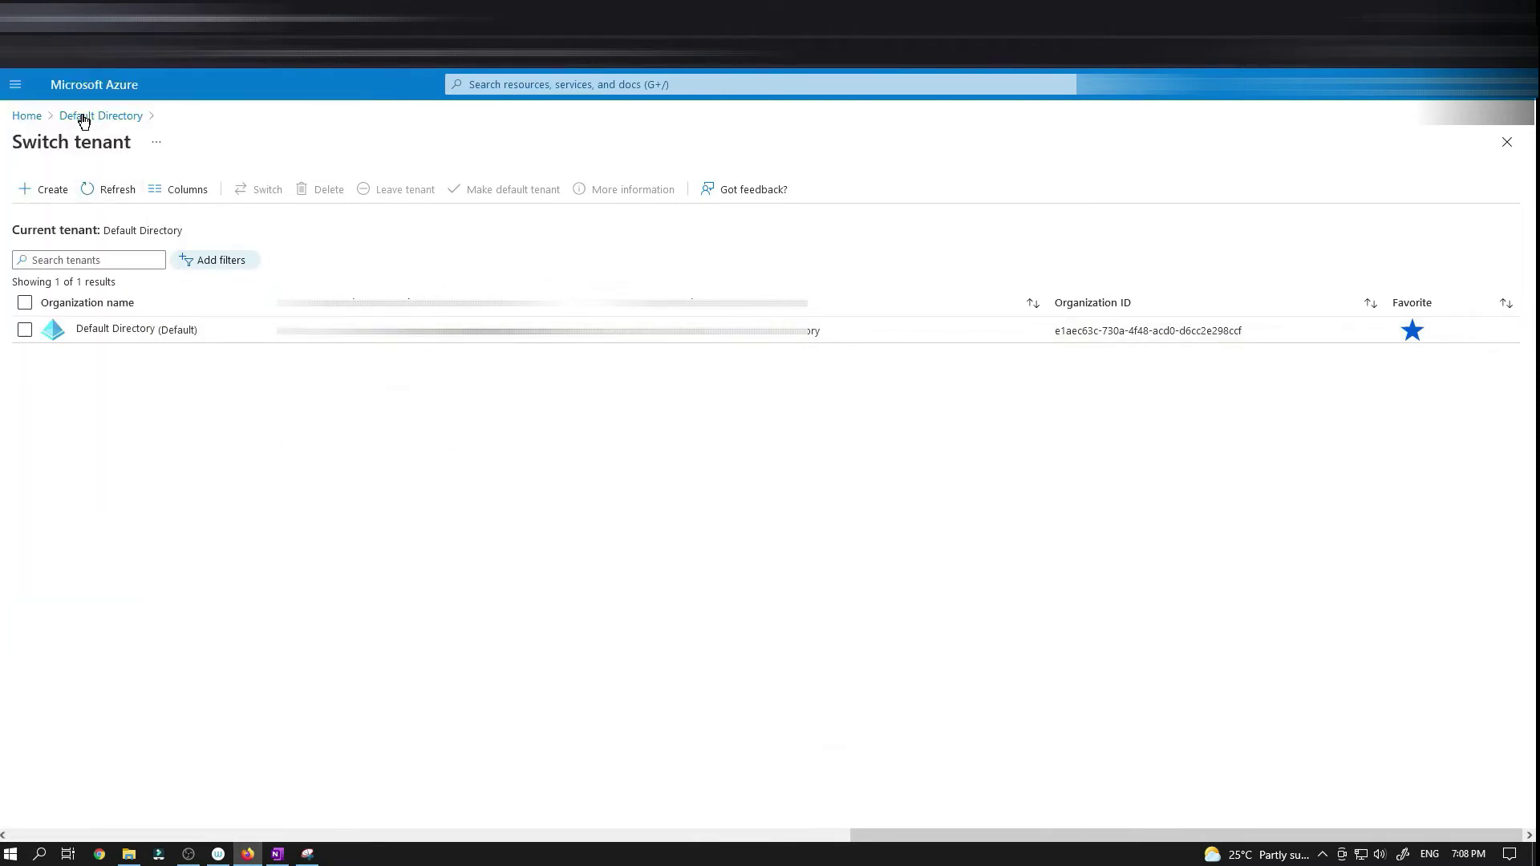
pyautogui.click(15, 84)
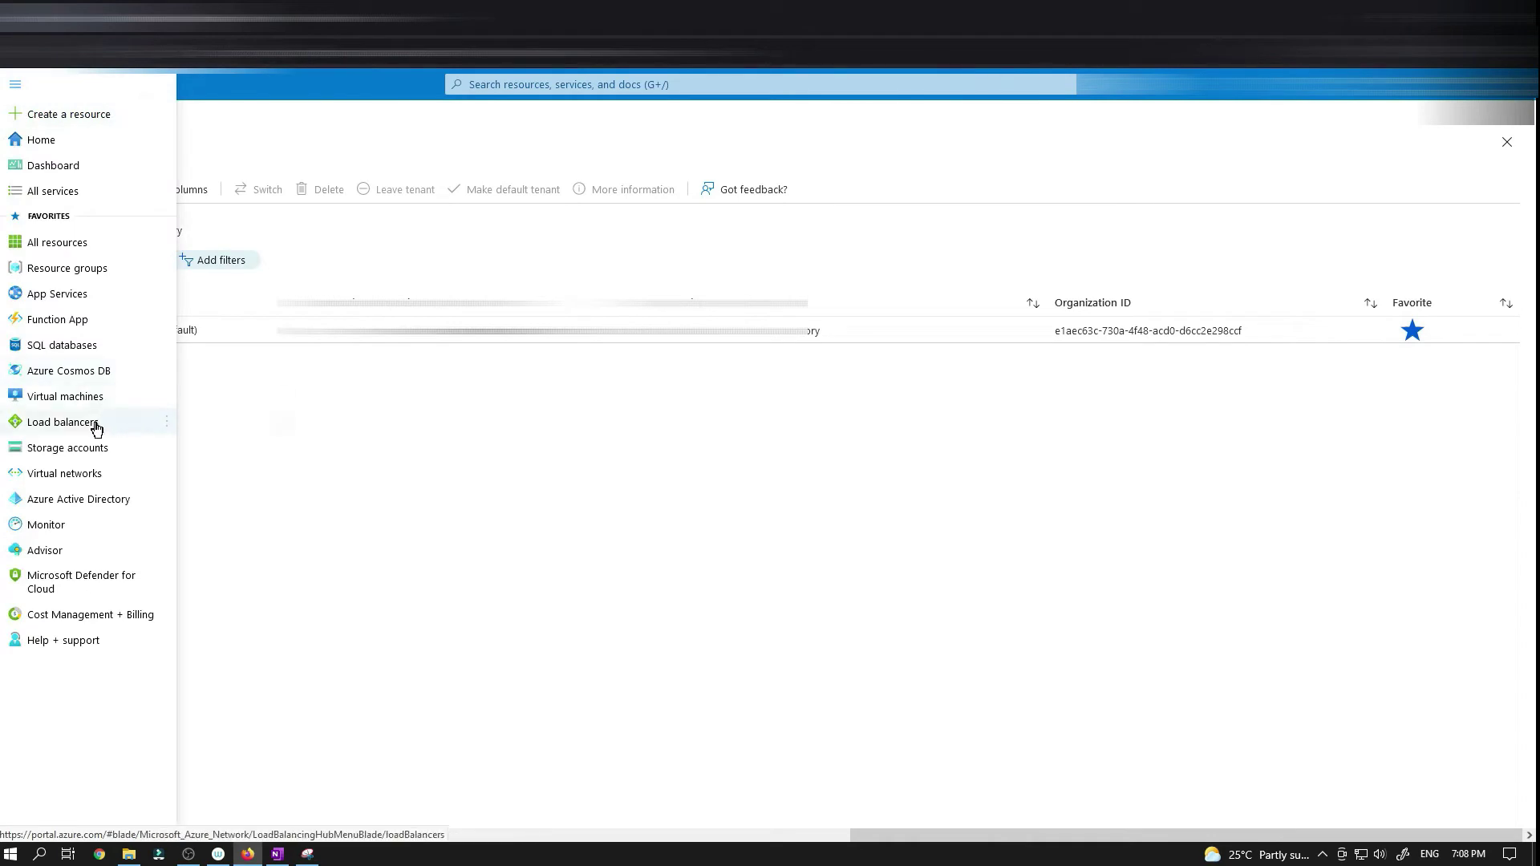
pyautogui.click(71, 503)
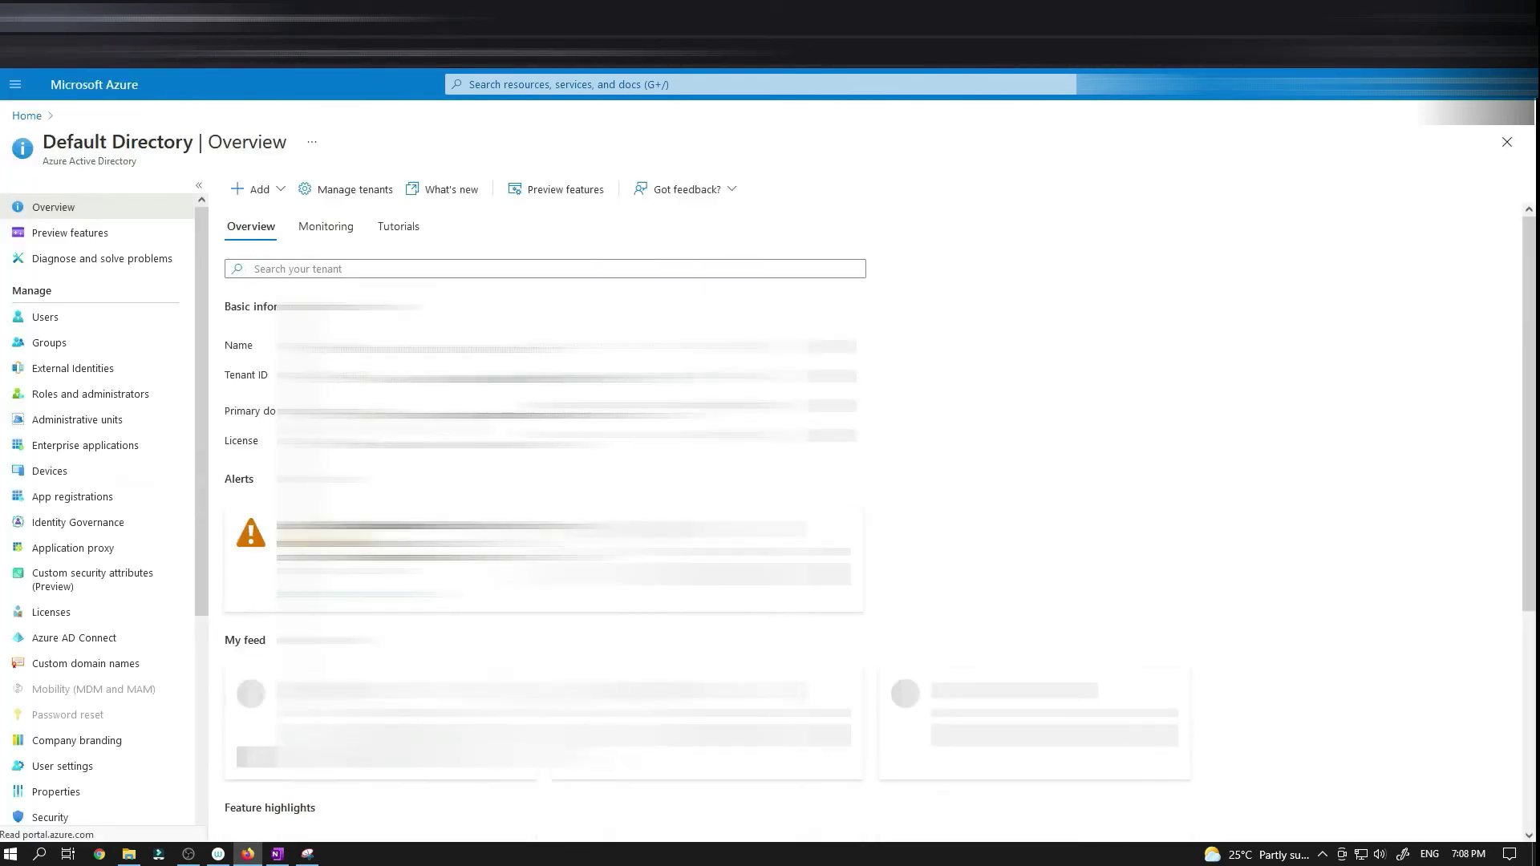
pyautogui.click(335, 192)
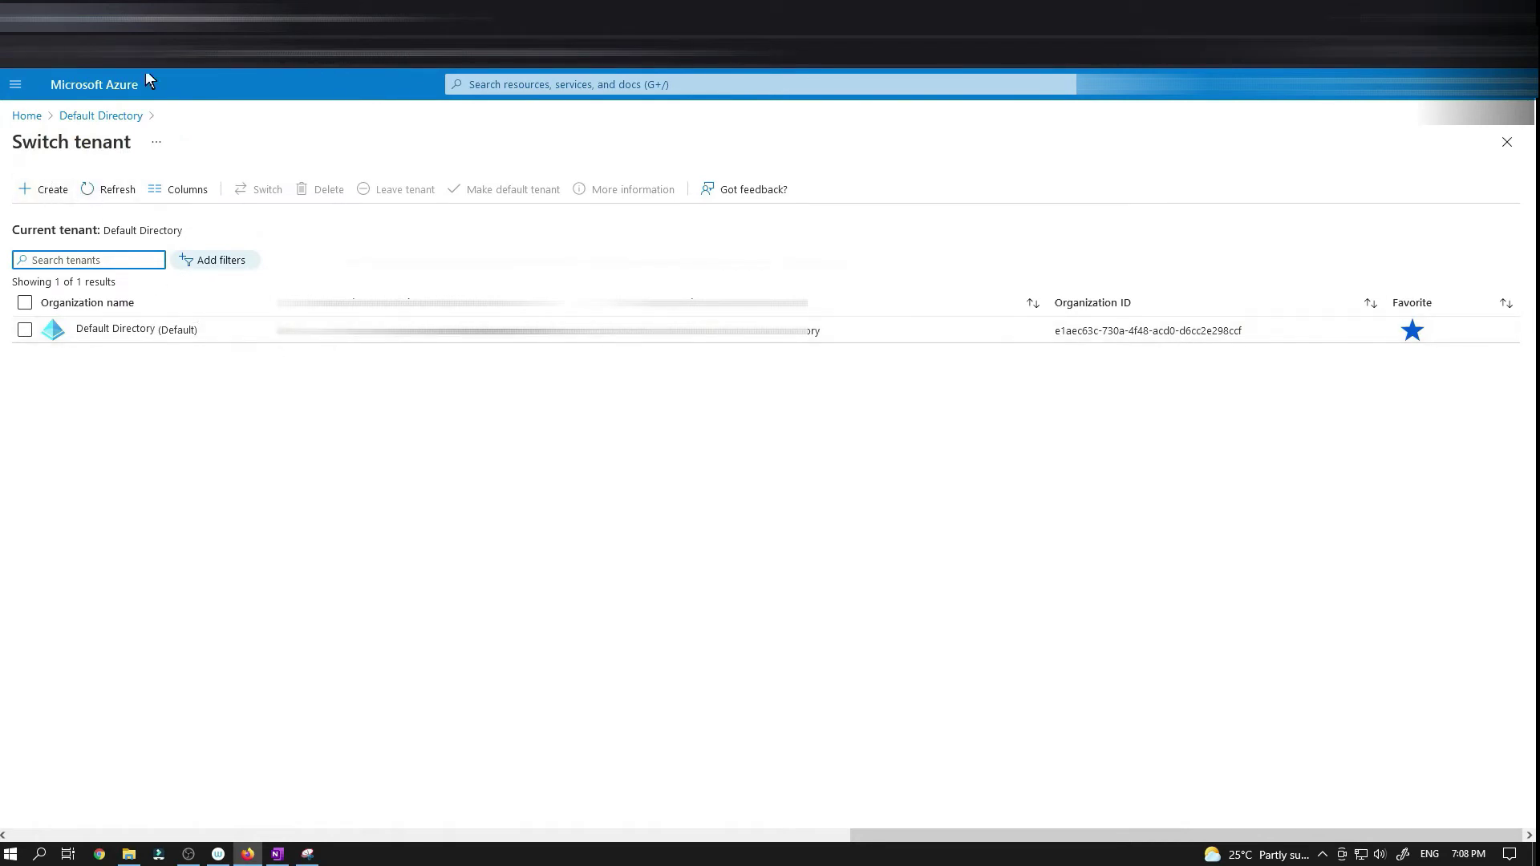
# - Check the create instruction in Task 3 step 2 of the manual and start creating a new tenant
pyautogui.hotkey('alt', 'Tab')
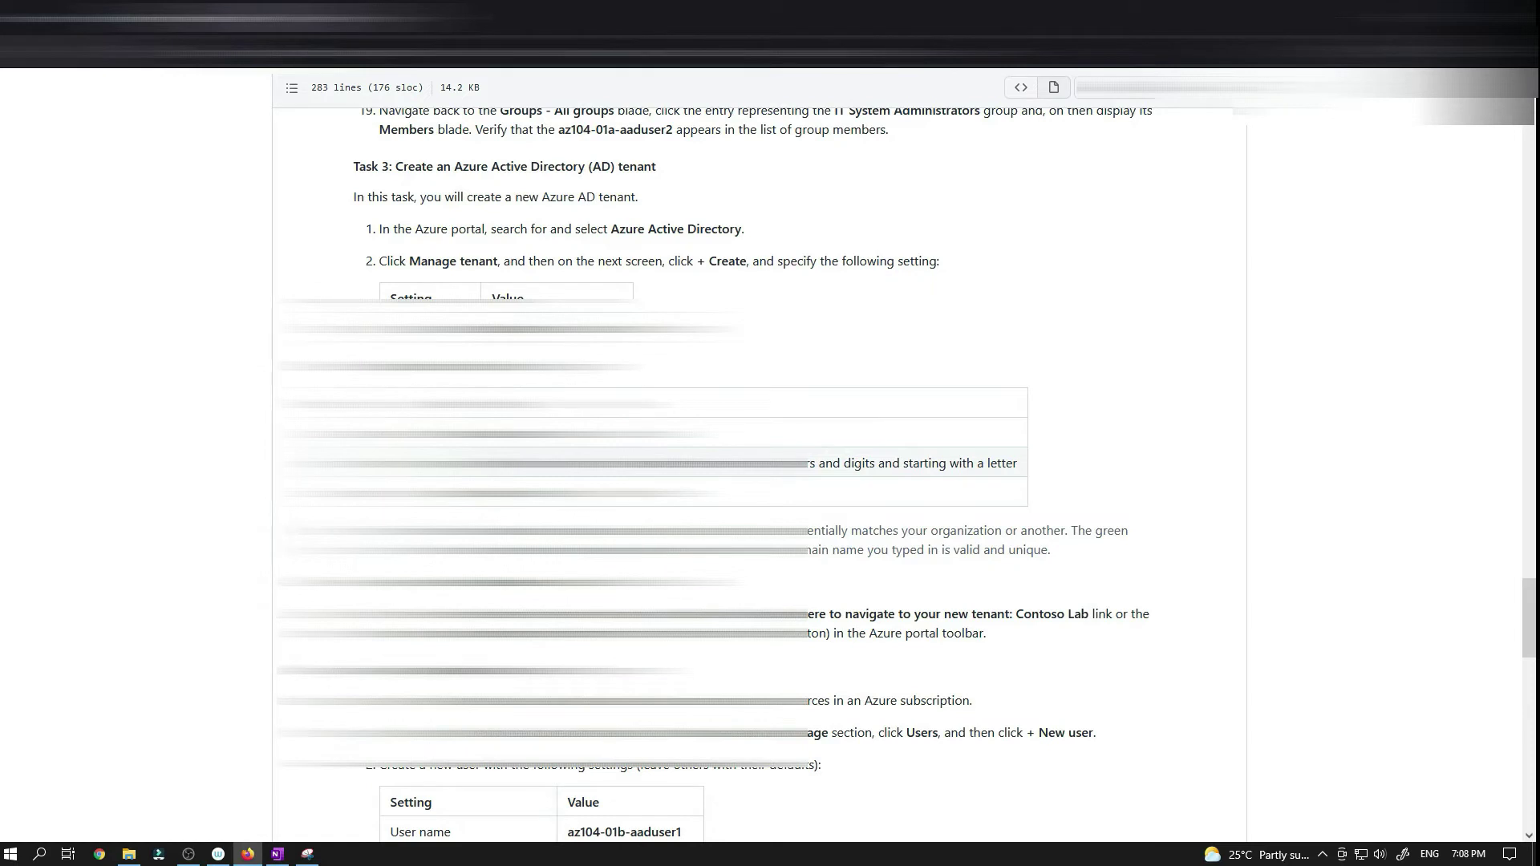
pyautogui.moveTo(709, 261); pyautogui.dragTo(743, 260)
pyautogui.hotkey('alt', 'Tab')
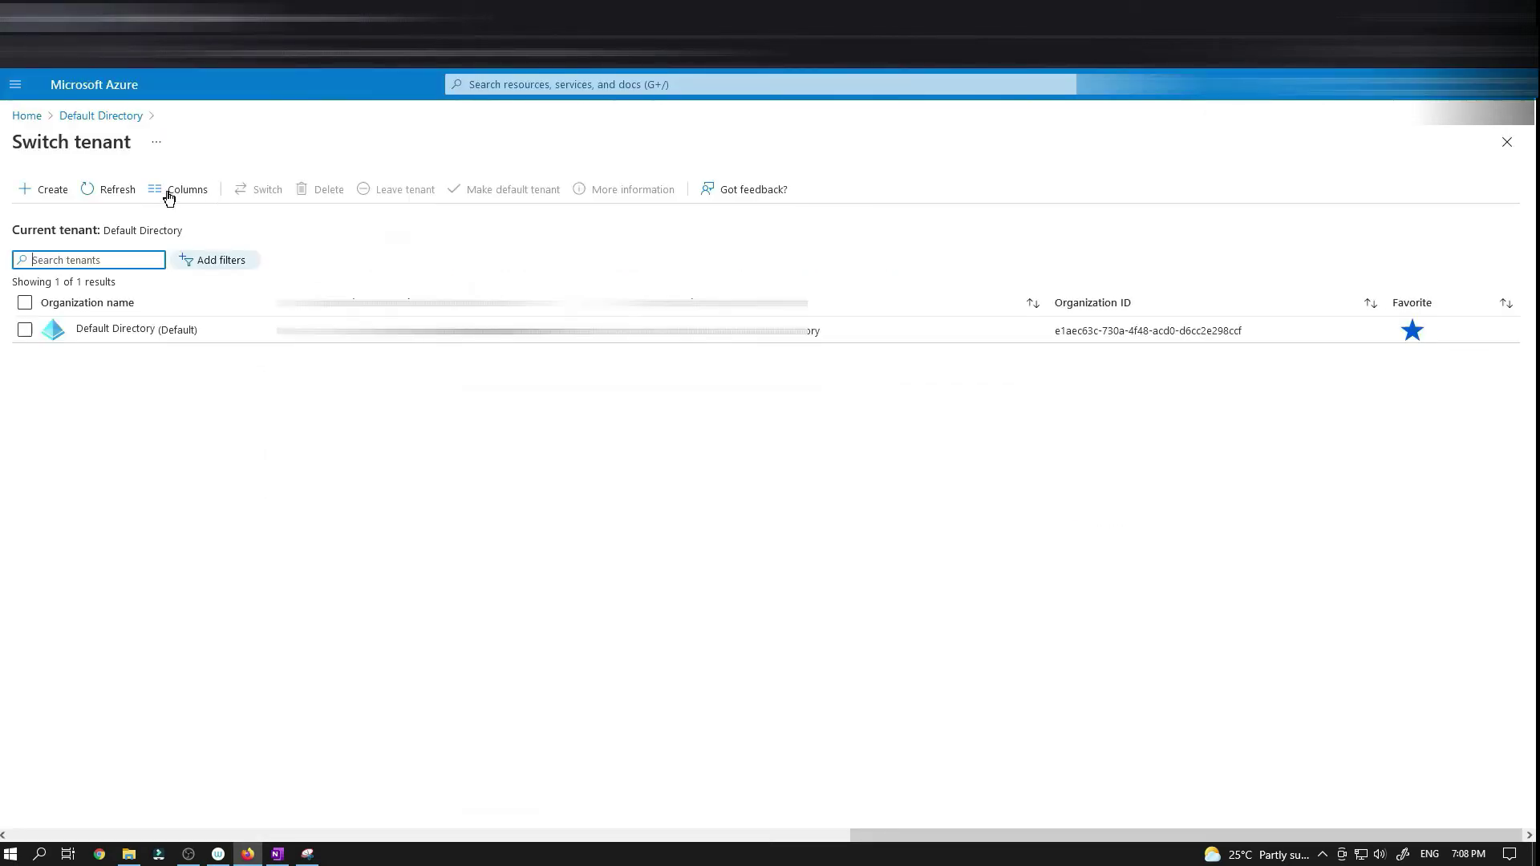
pyautogui.click(60, 193)
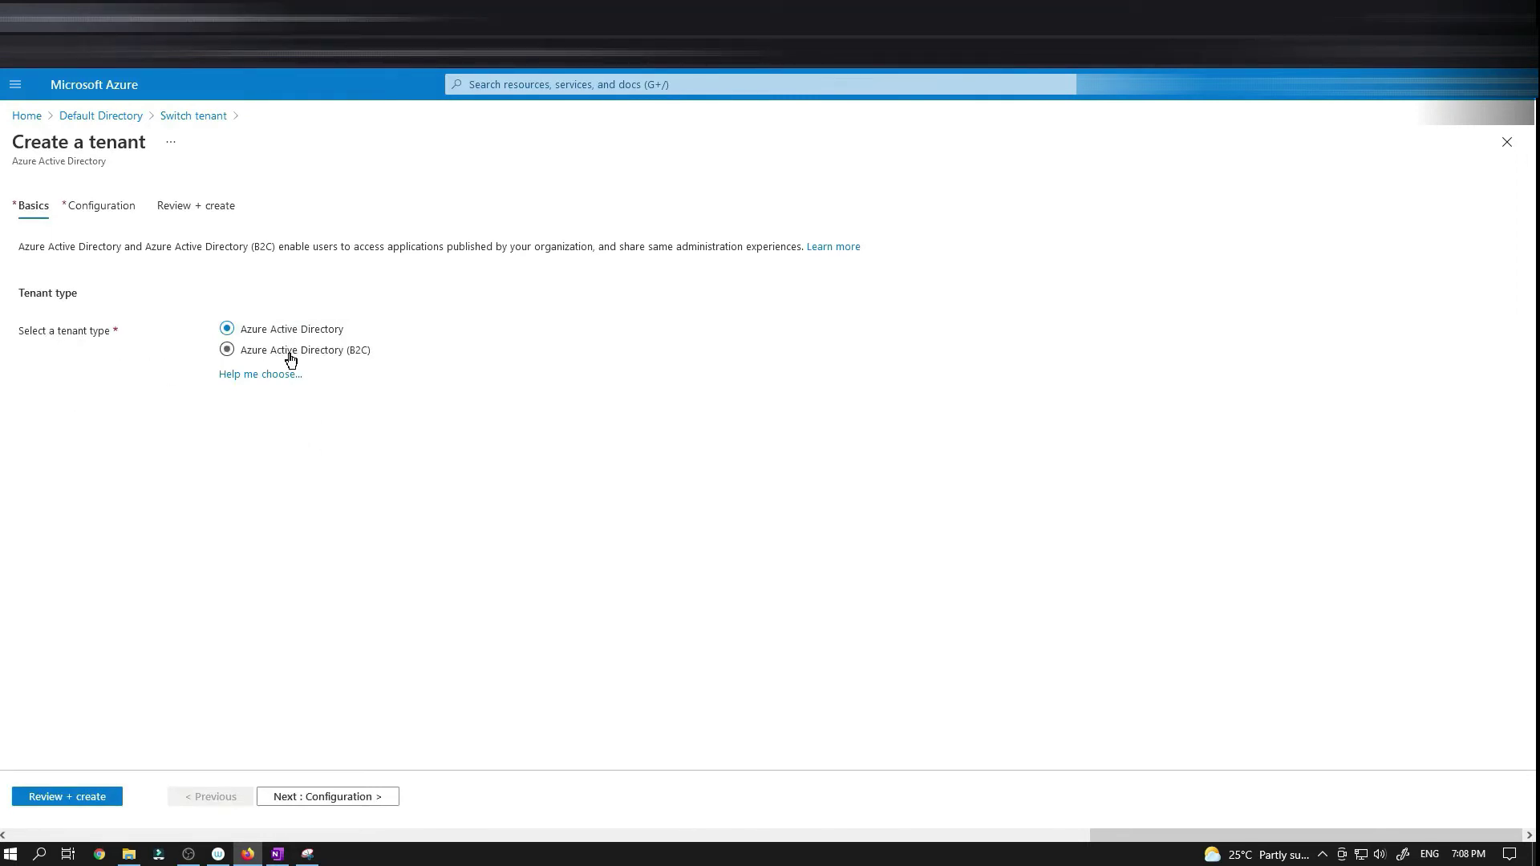
# - Check the directory type in the manual, keep Azure Active Directory as the tenant type, and proceed to the tenant's configuration
pyautogui.hotkey('alt', 'Tab')
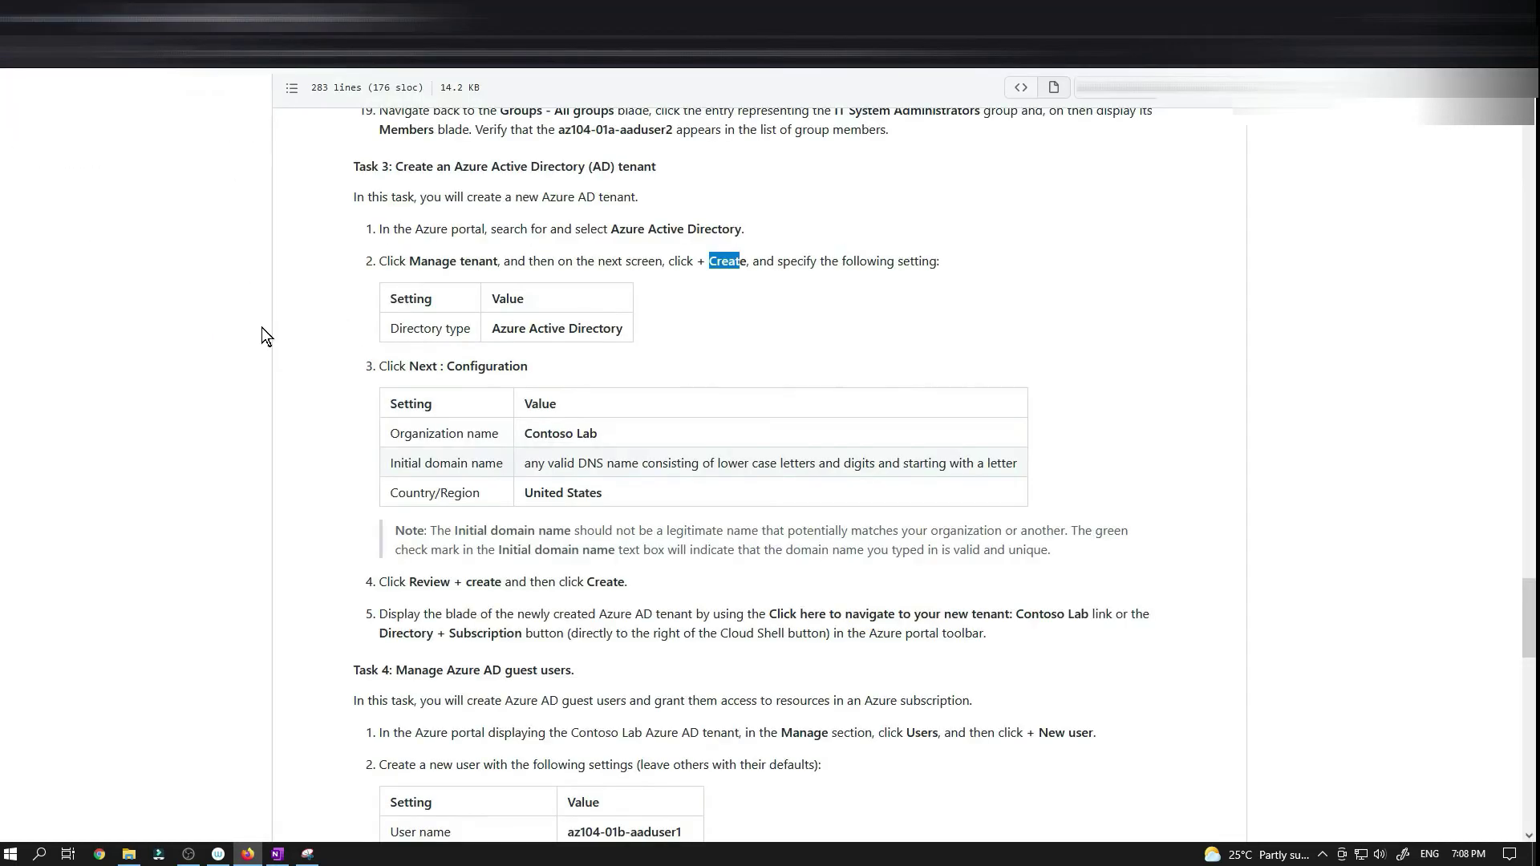
pyautogui.hotkey('alt', 'Tab')
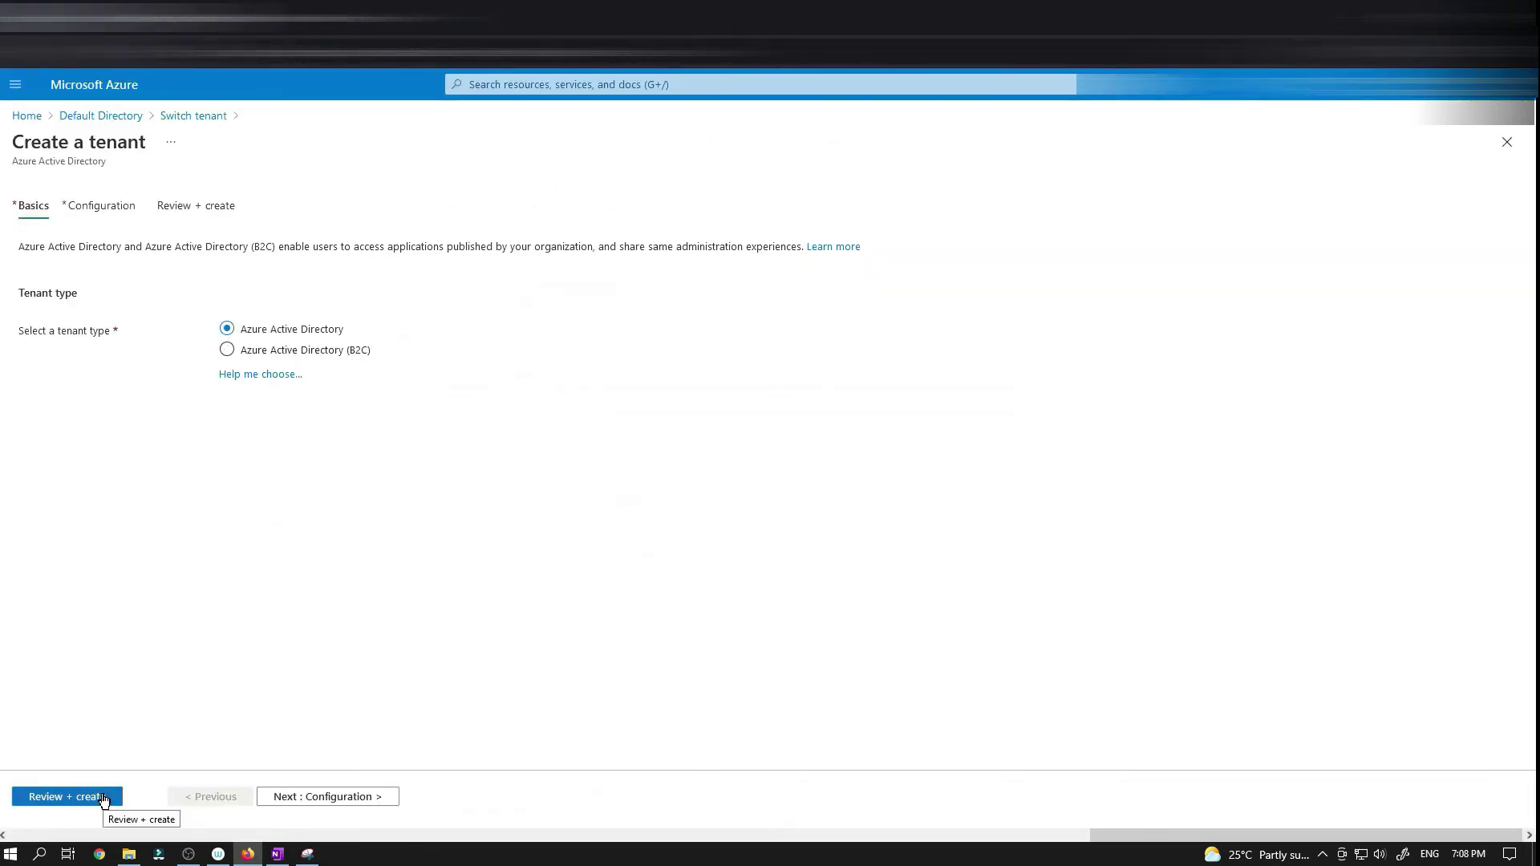
pyautogui.click(98, 205)
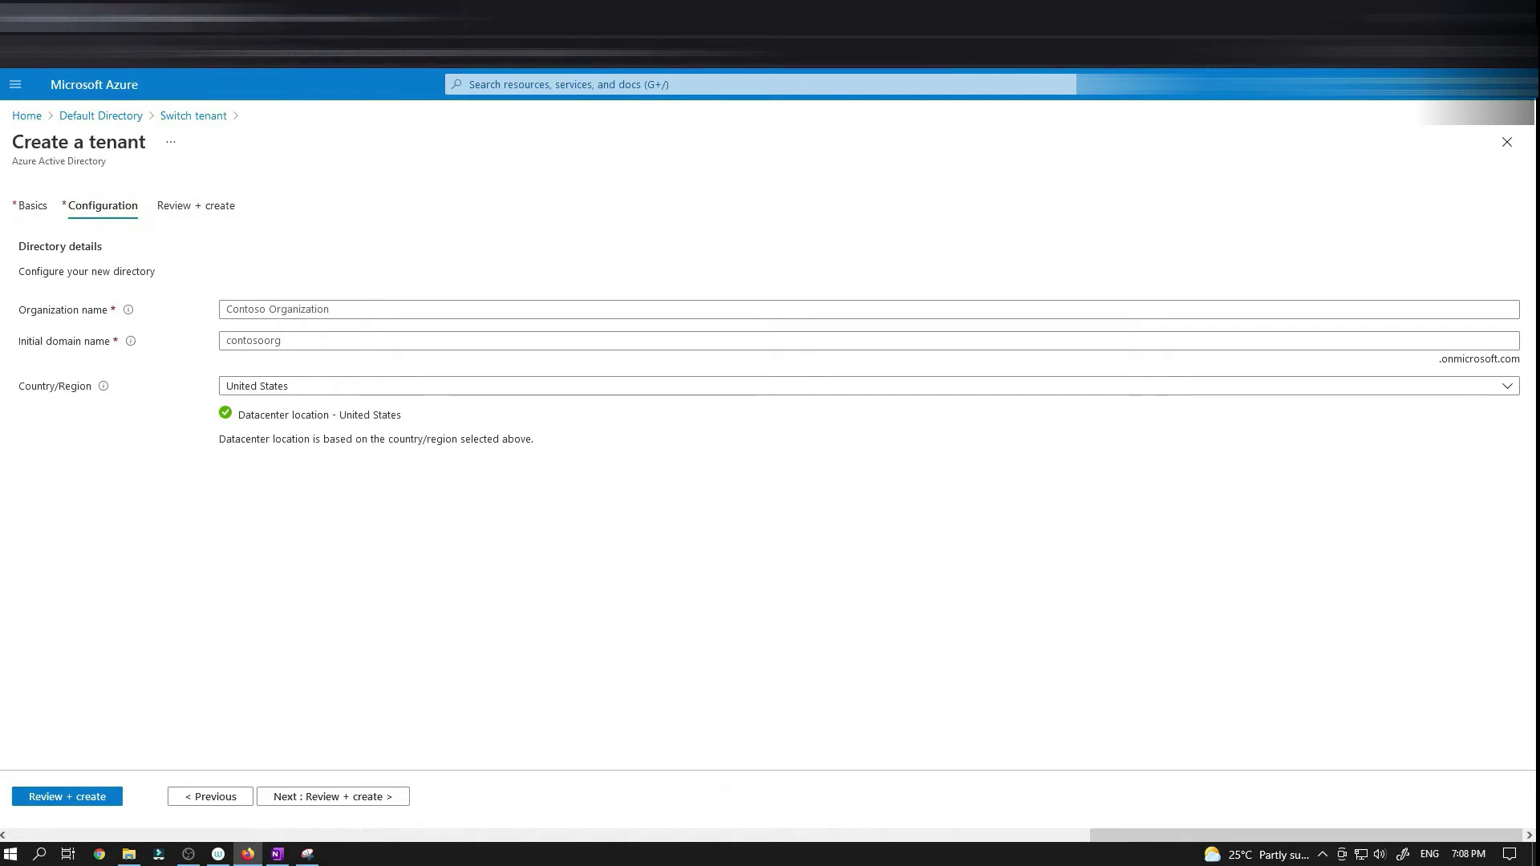
pyautogui.click(33, 205)
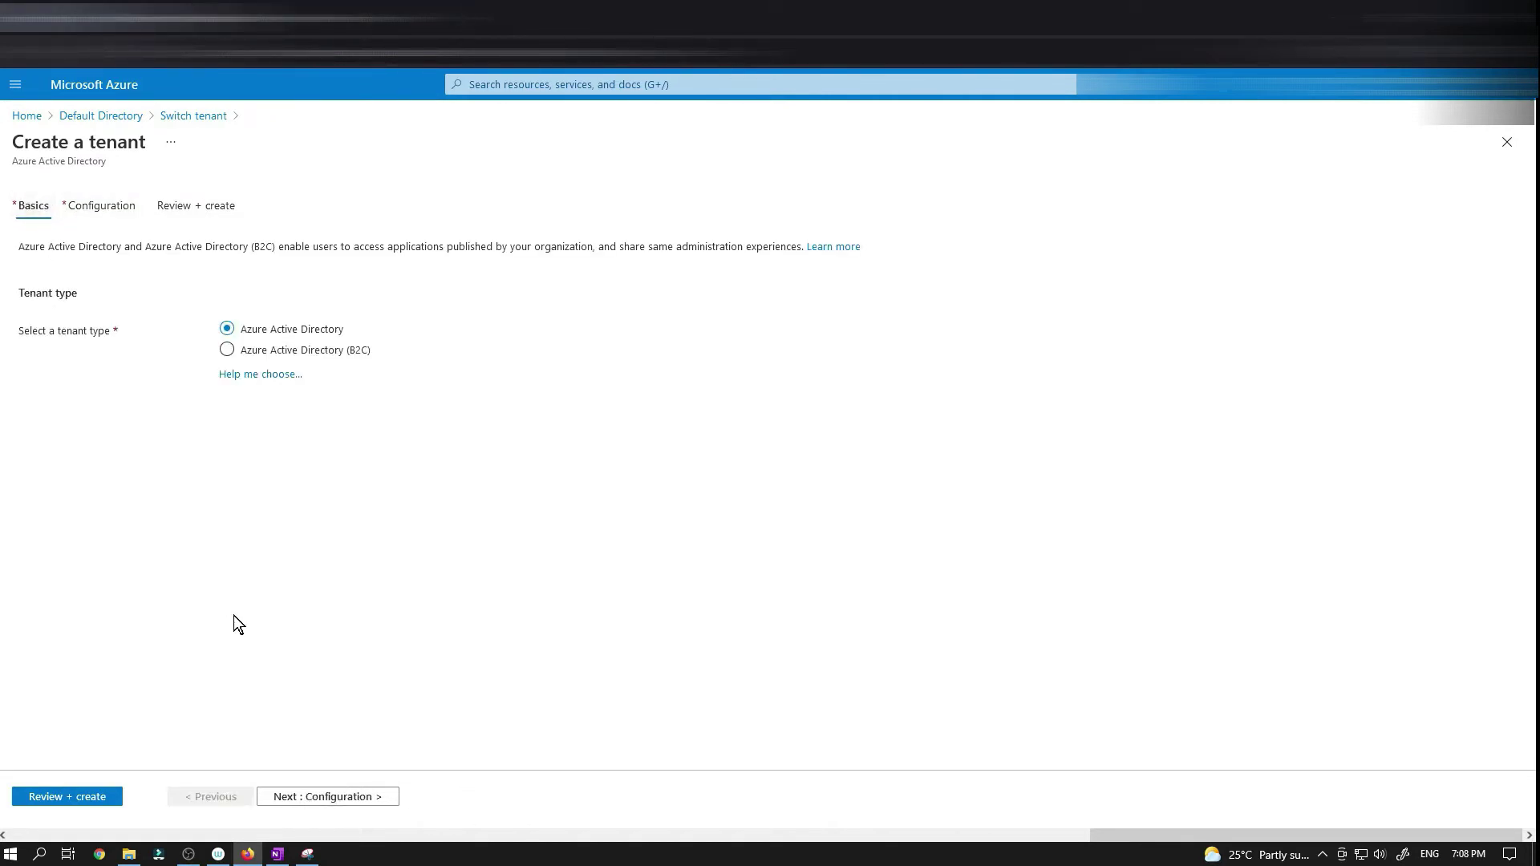
pyautogui.click(313, 805)
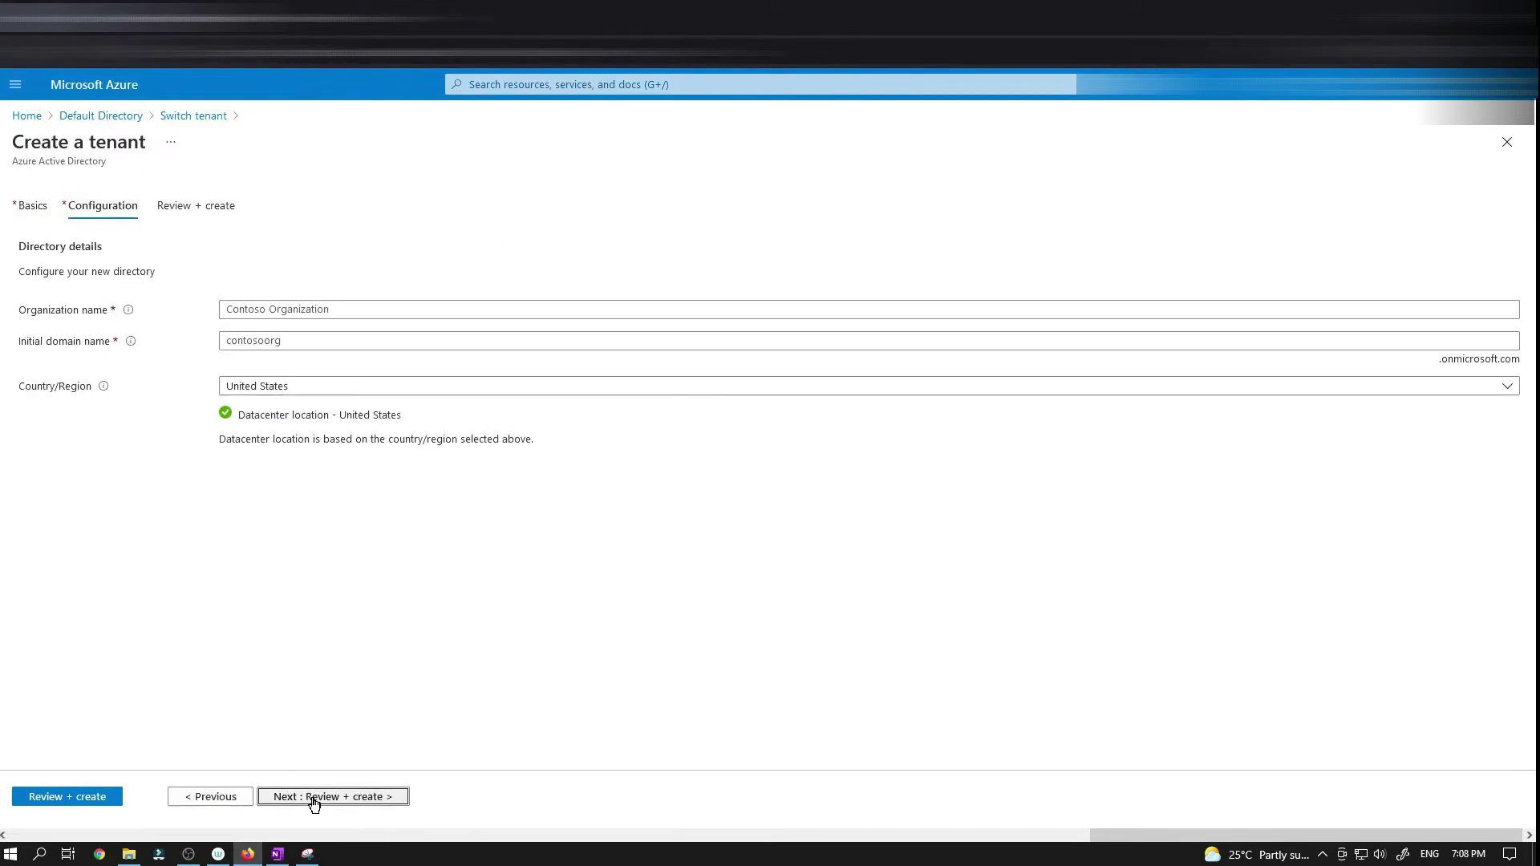
# - Copy the organization name "Contoso Lab" from Task 3 step 3 of the manual and return to the tenant configuration
pyautogui.click(201, 18)
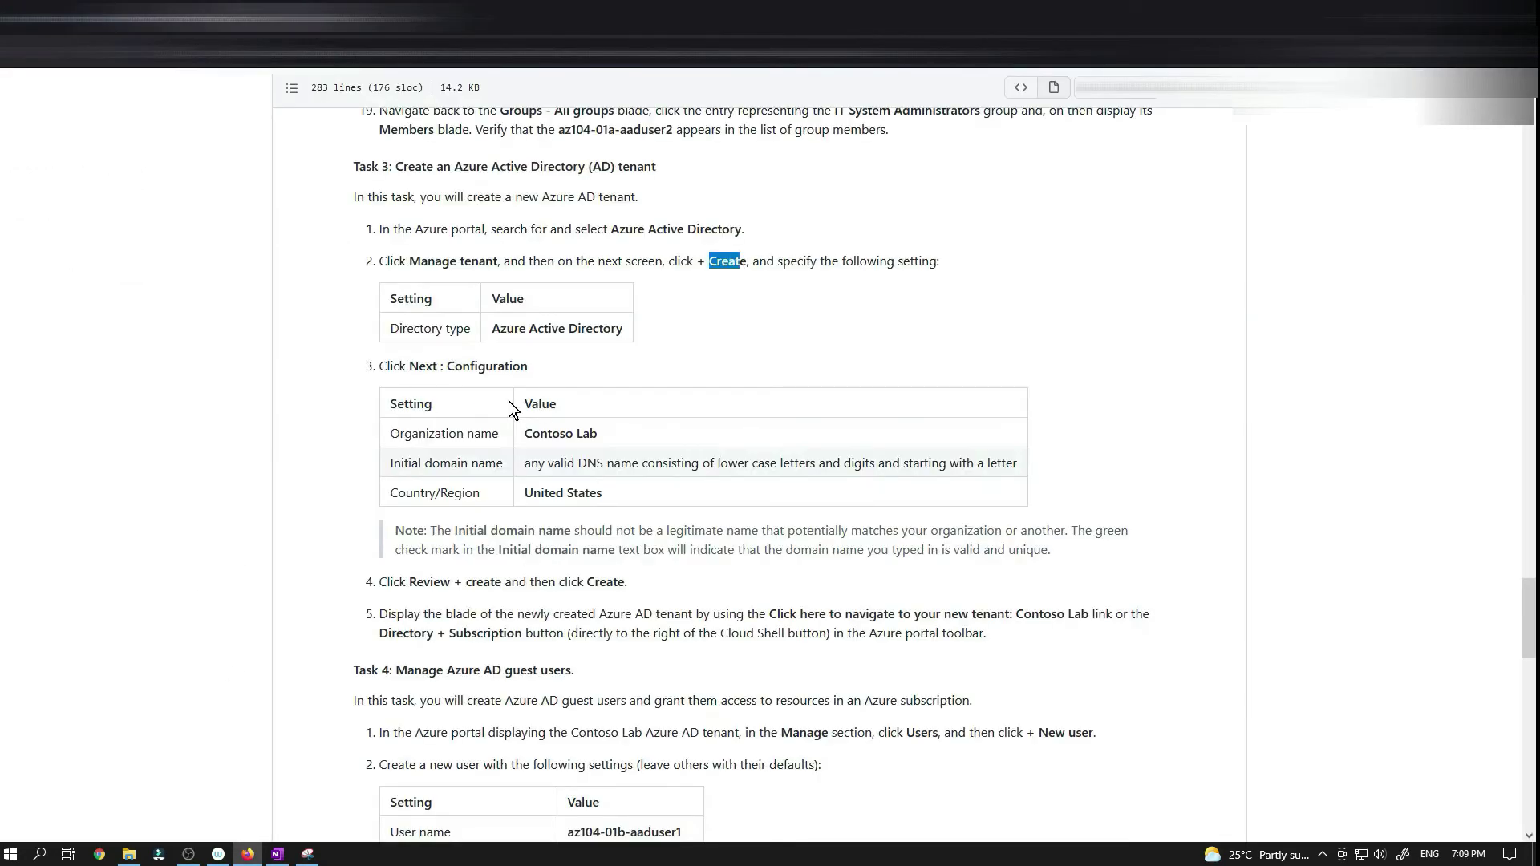
pyautogui.moveTo(524, 432); pyautogui.dragTo(604, 434)
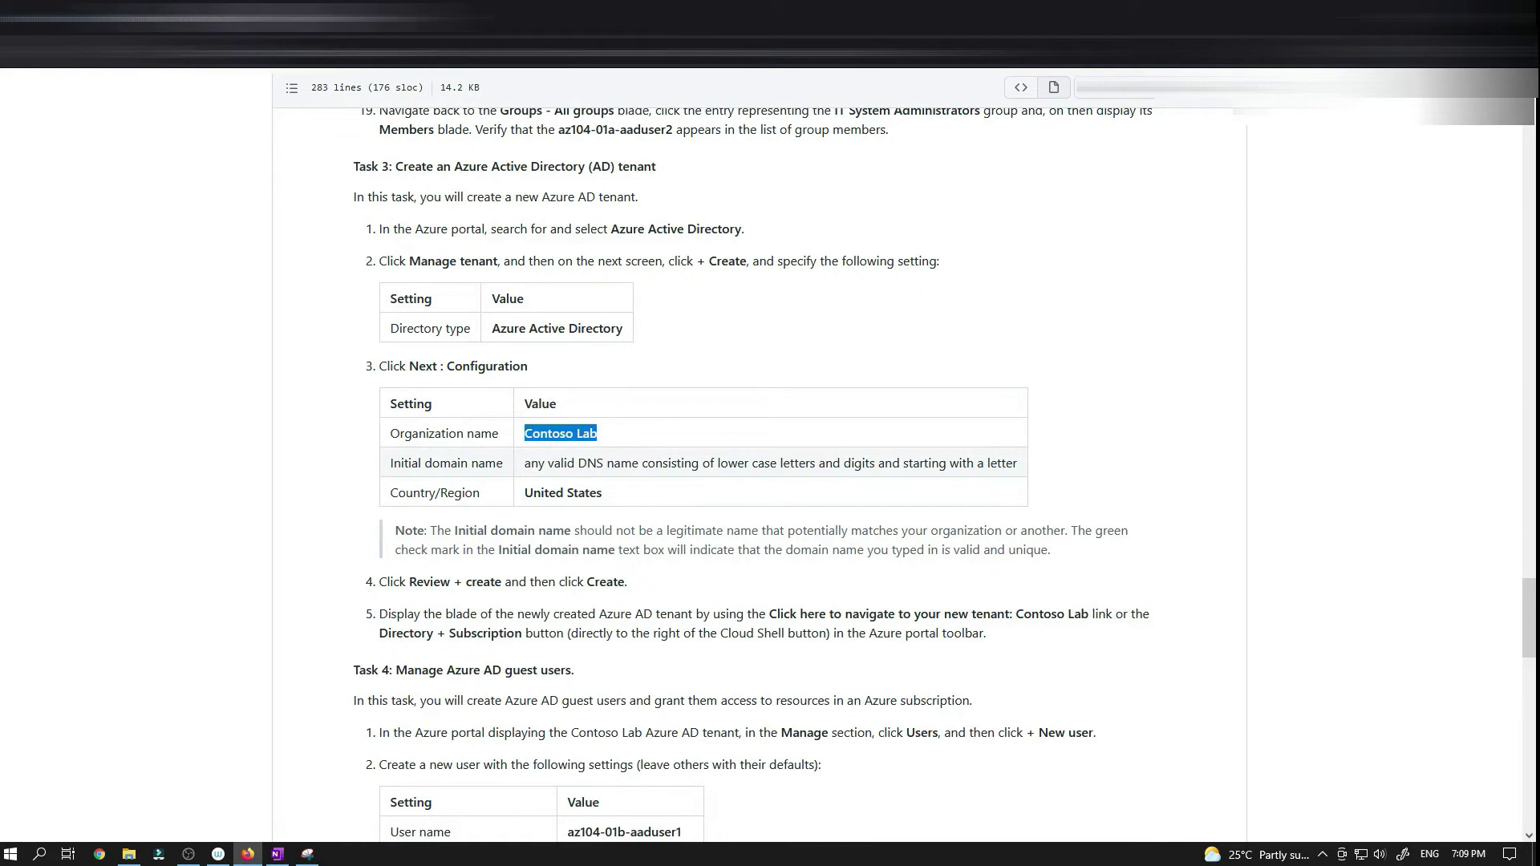
pyautogui.rightClick(591, 435)
pyautogui.click(624, 451)
pyautogui.click(120, 18)
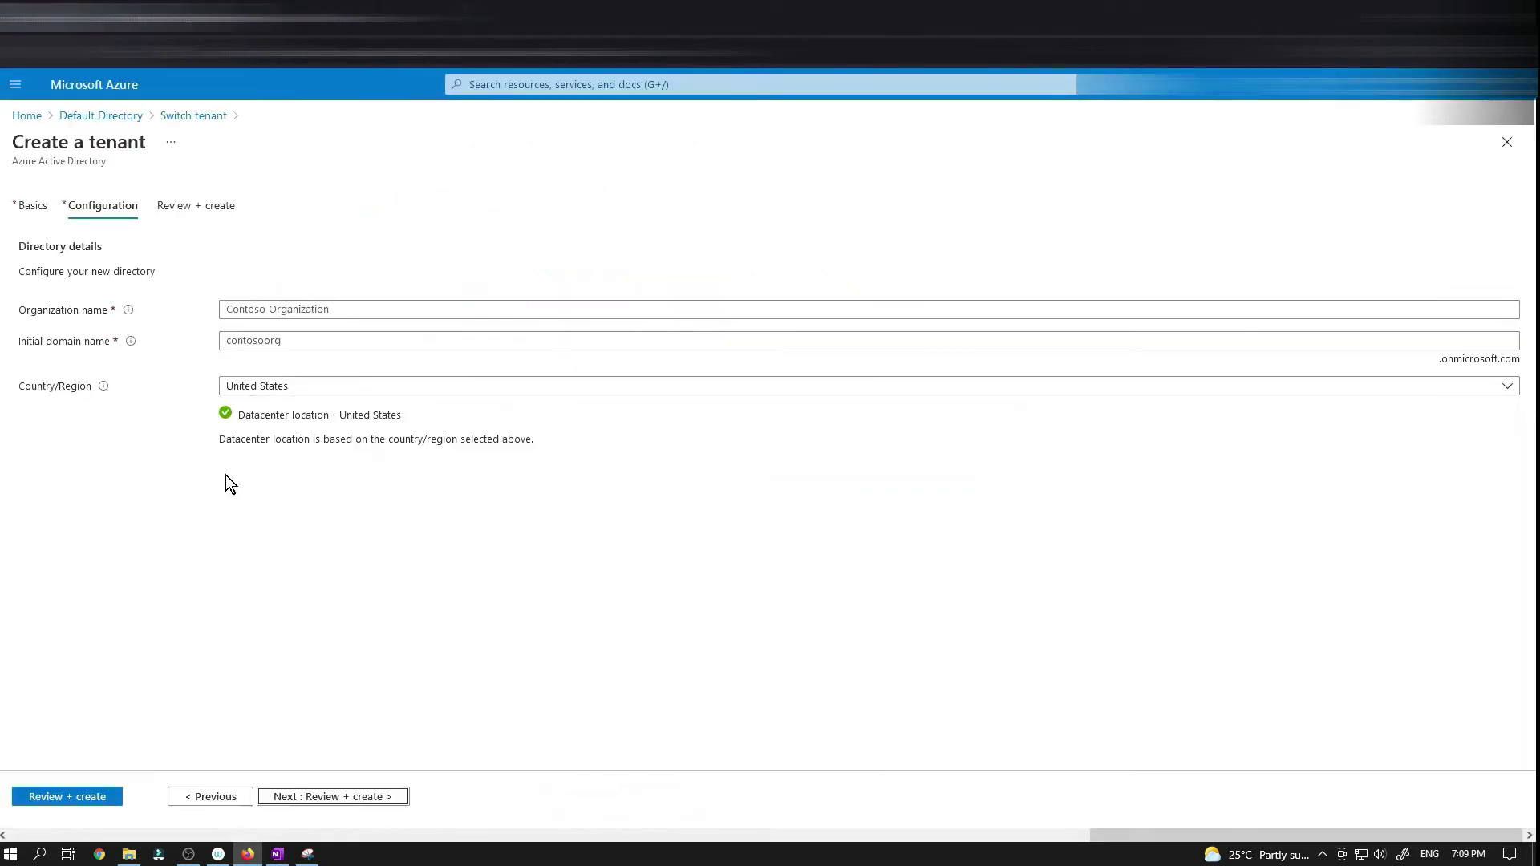
# - Paste the copied name "Contoso Lab" as the new tenant's organization name
pyautogui.click(253, 308)
pyautogui.rightClick(266, 309)
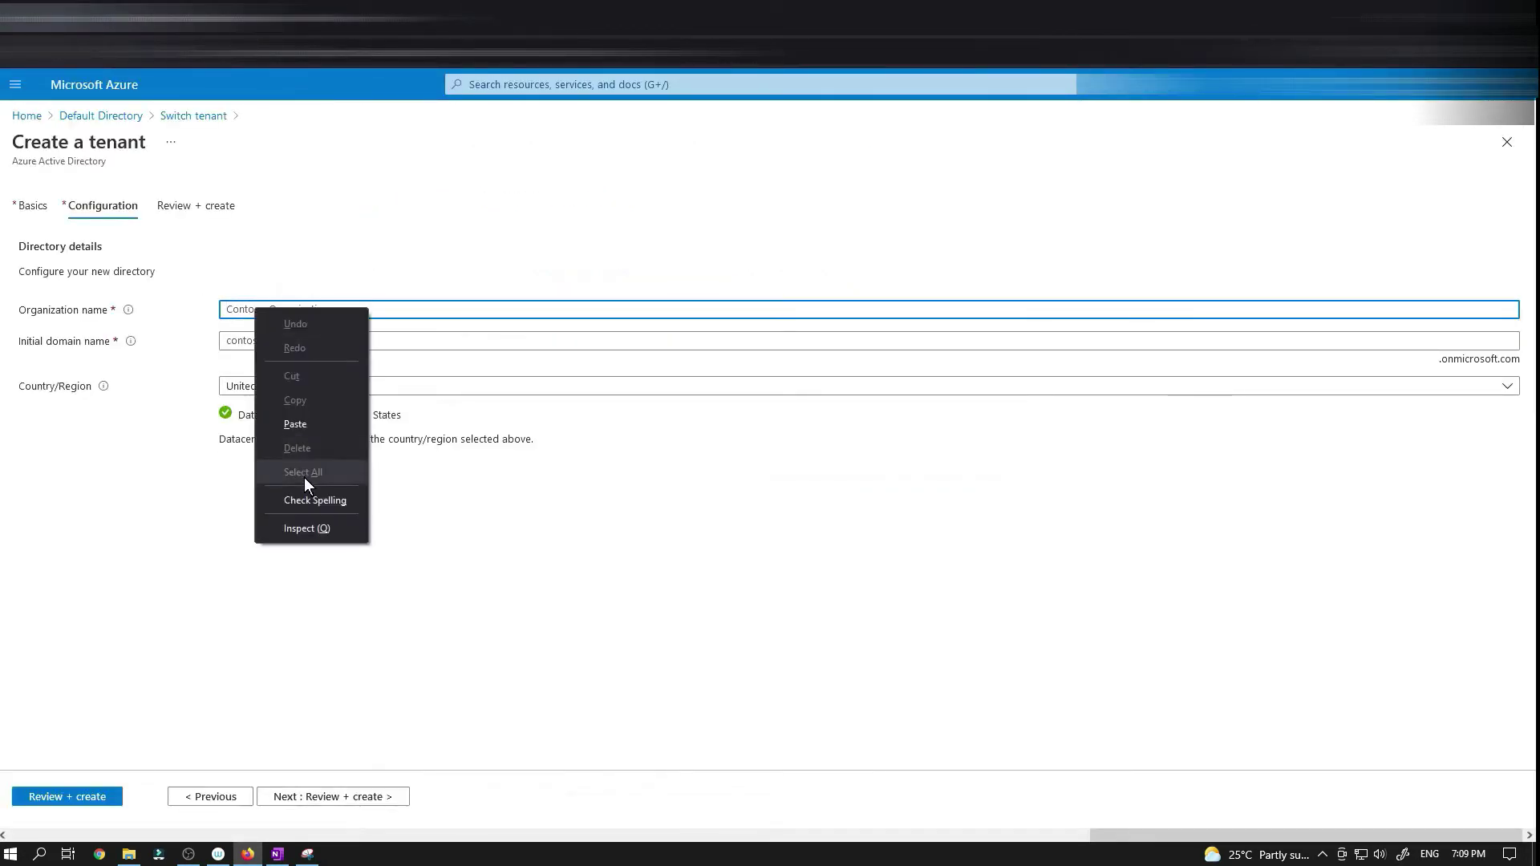
pyautogui.click(301, 432)
# - Check the initial domain name rule in Task 3 step 3 of the manual and set the tenant's initial domain name to "geekcrowd"
pyautogui.click(269, 18)
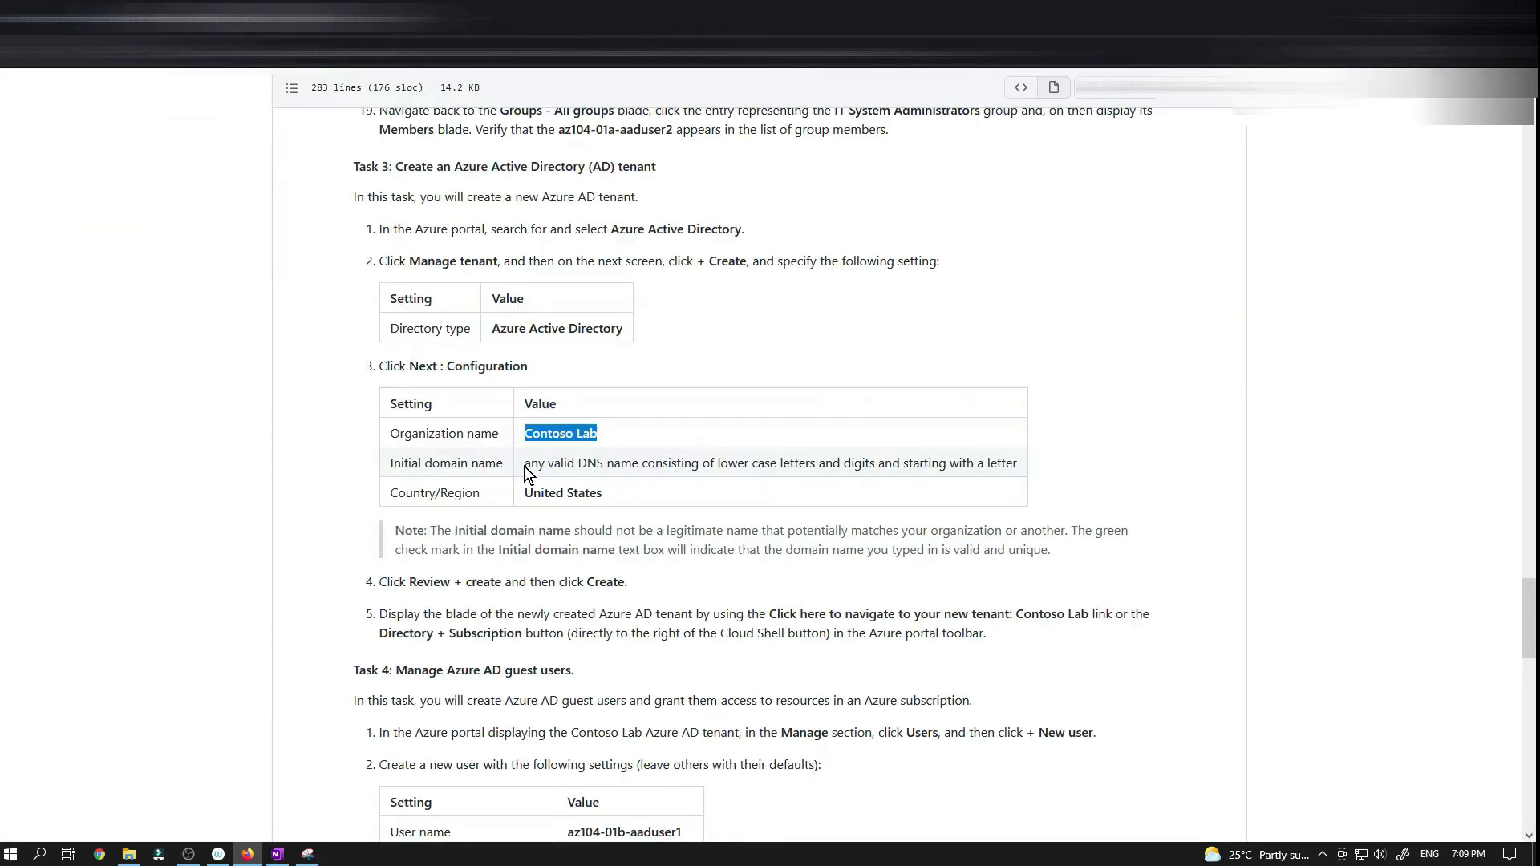
pyautogui.moveTo(524, 465); pyautogui.dragTo(787, 474)
pyautogui.click(671, 489)
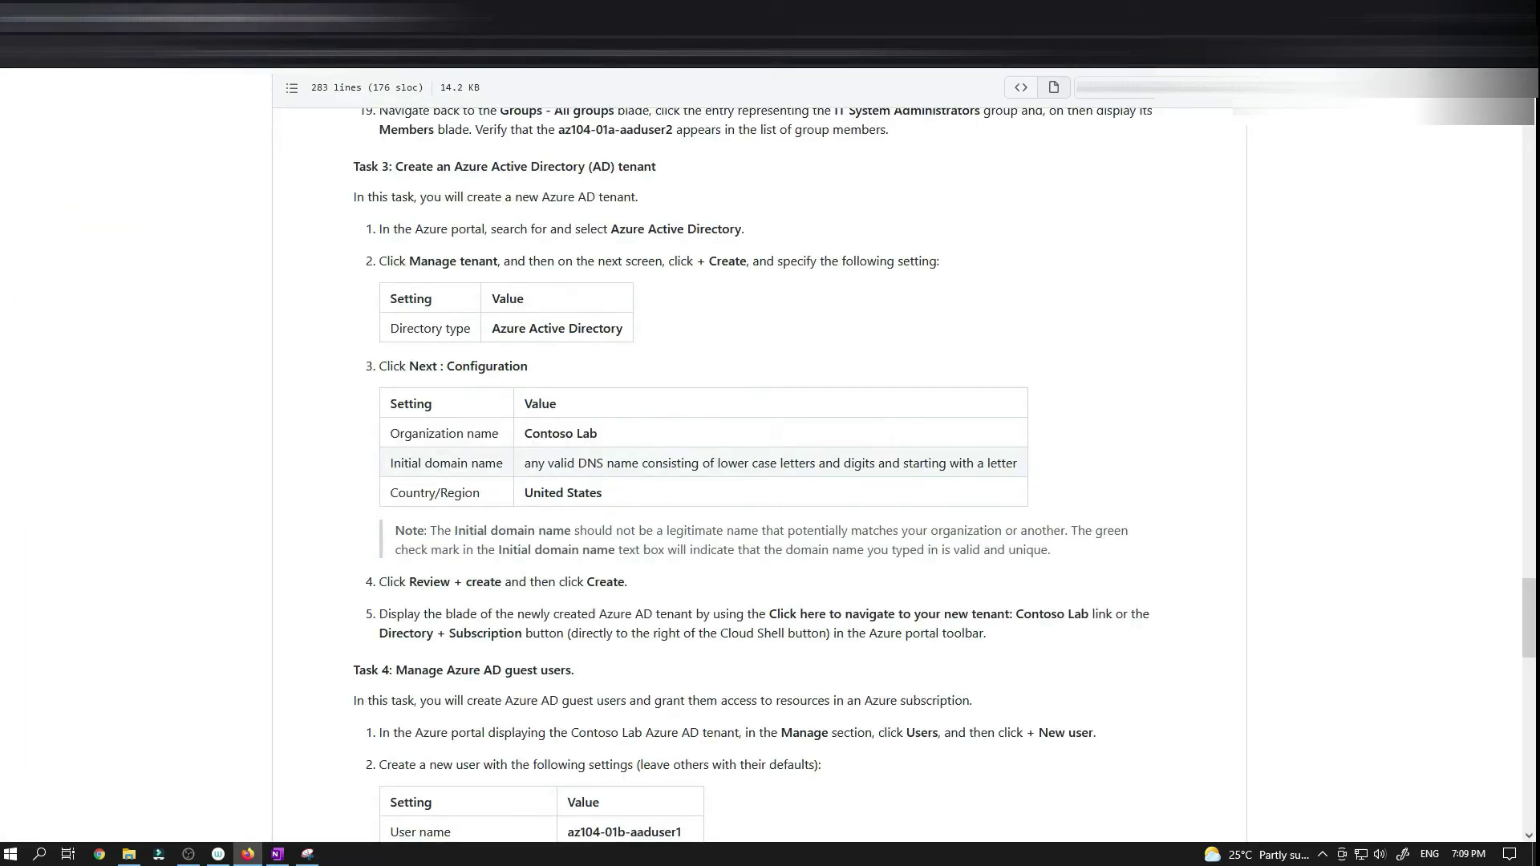
pyautogui.click(108, 18)
pyautogui.click(286, 342)
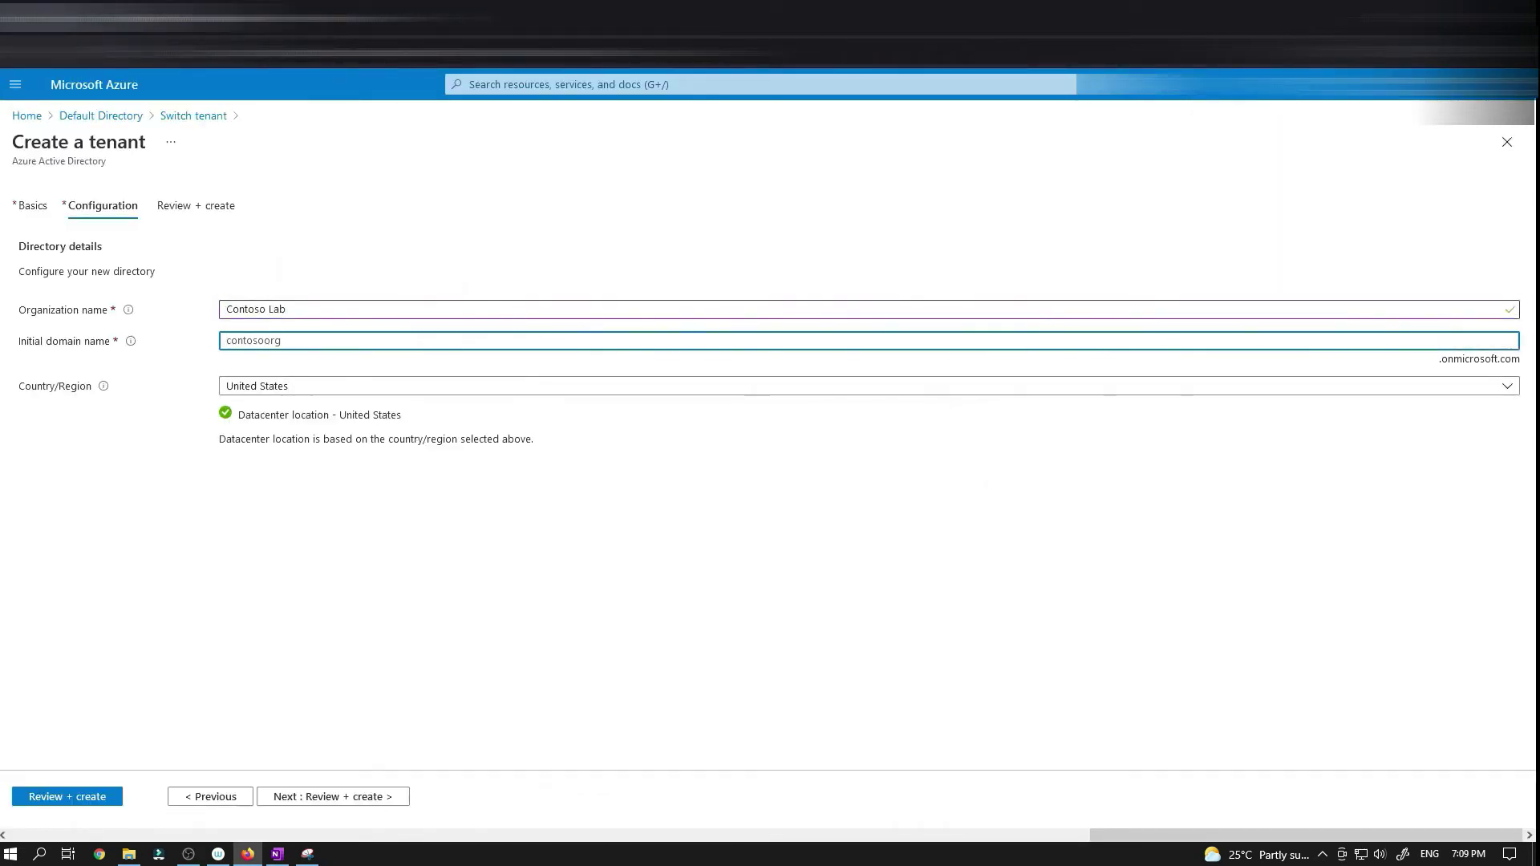
pyautogui.write('geekcrowd')
# - Check the configuration against the manual, keep United States as the country, and submit the reviewed tenant settings for creation
pyautogui.click(265, 18)
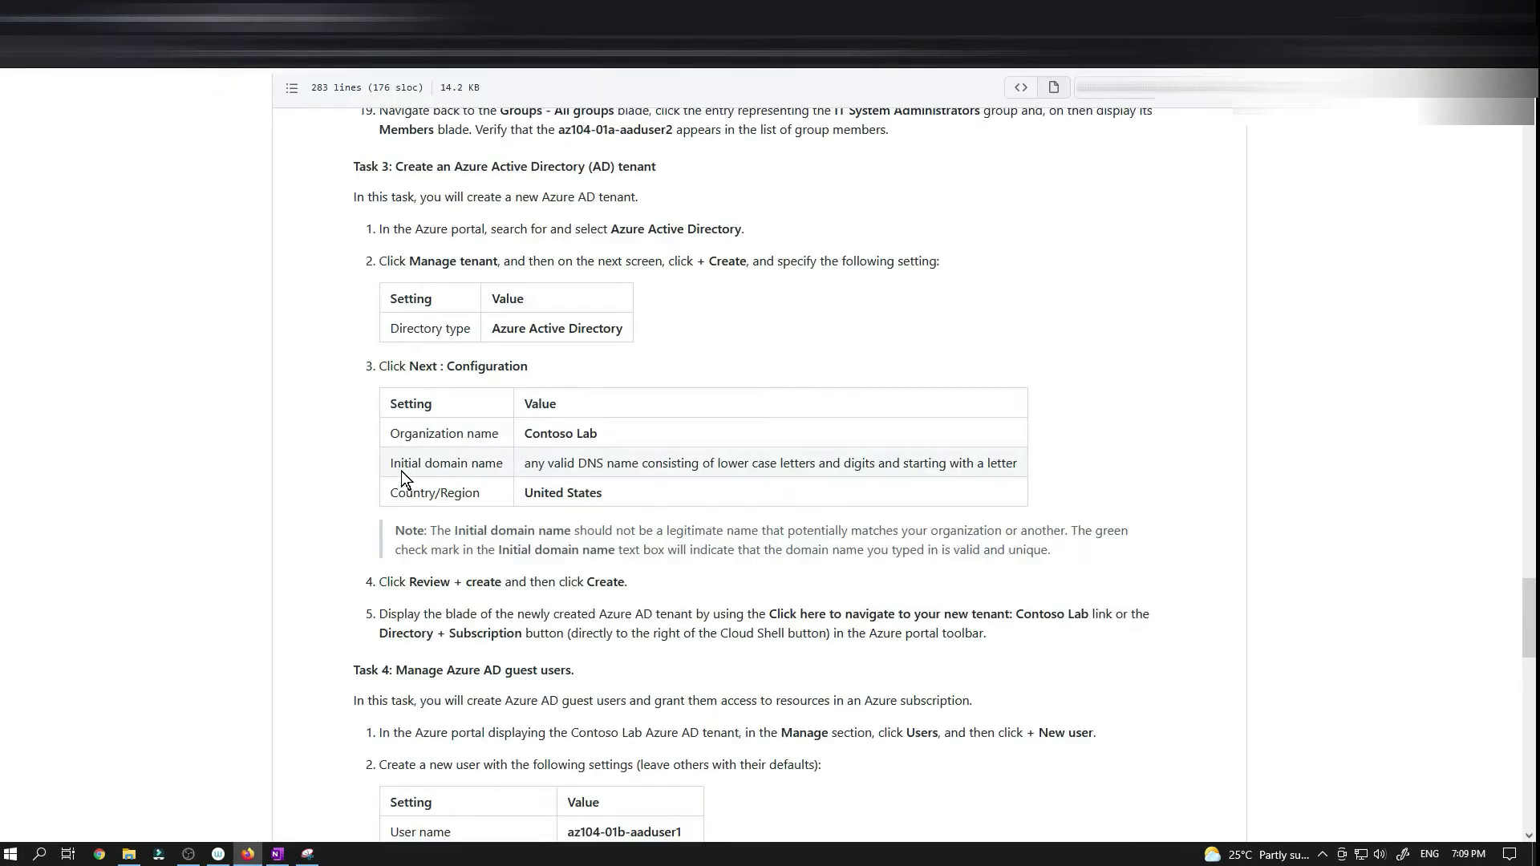
pyautogui.click(185, 17)
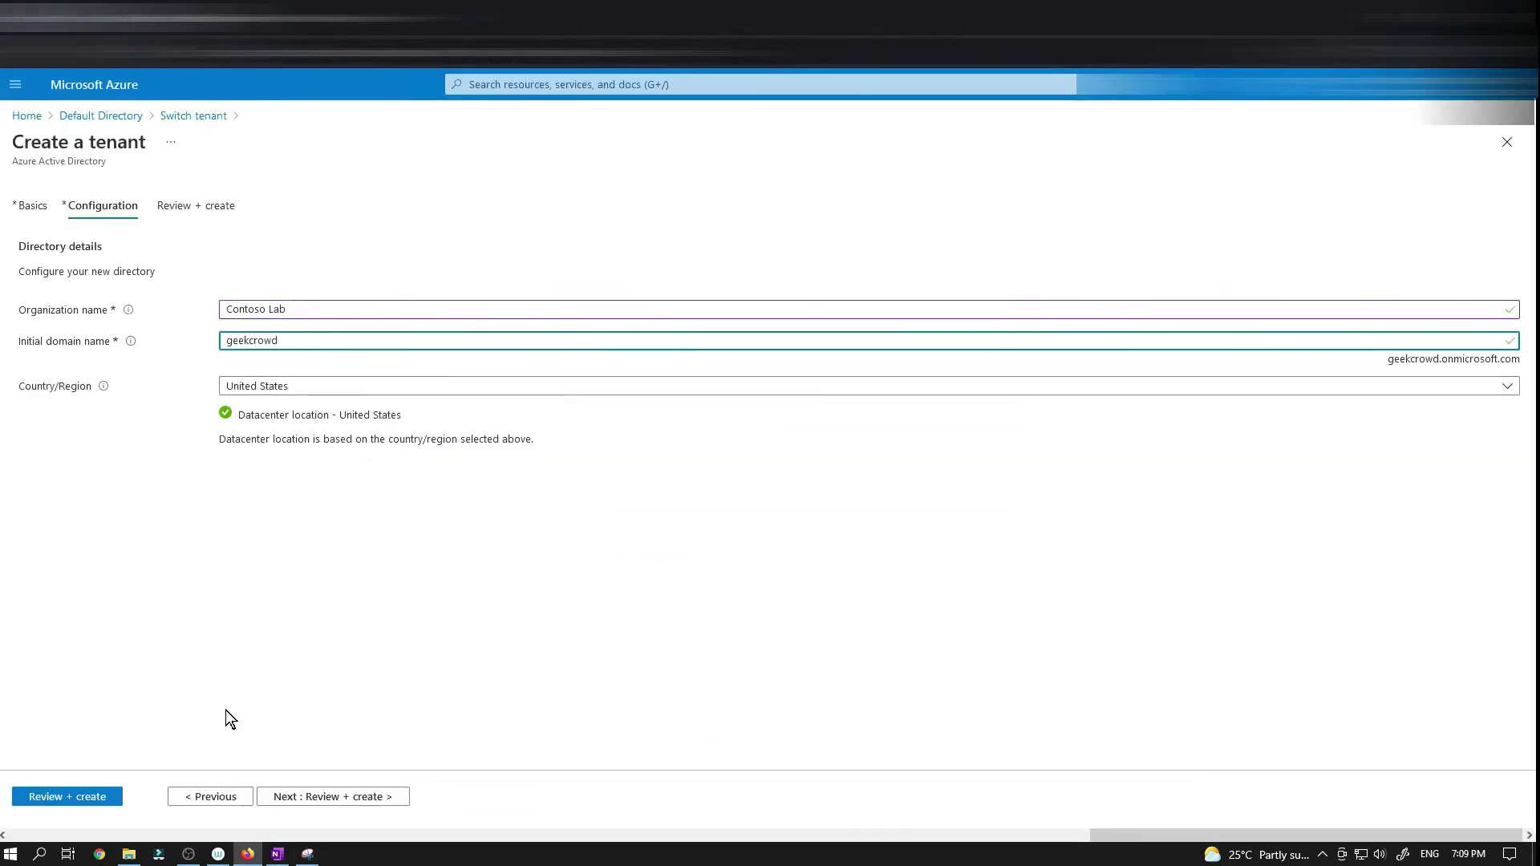
pyautogui.click(344, 798)
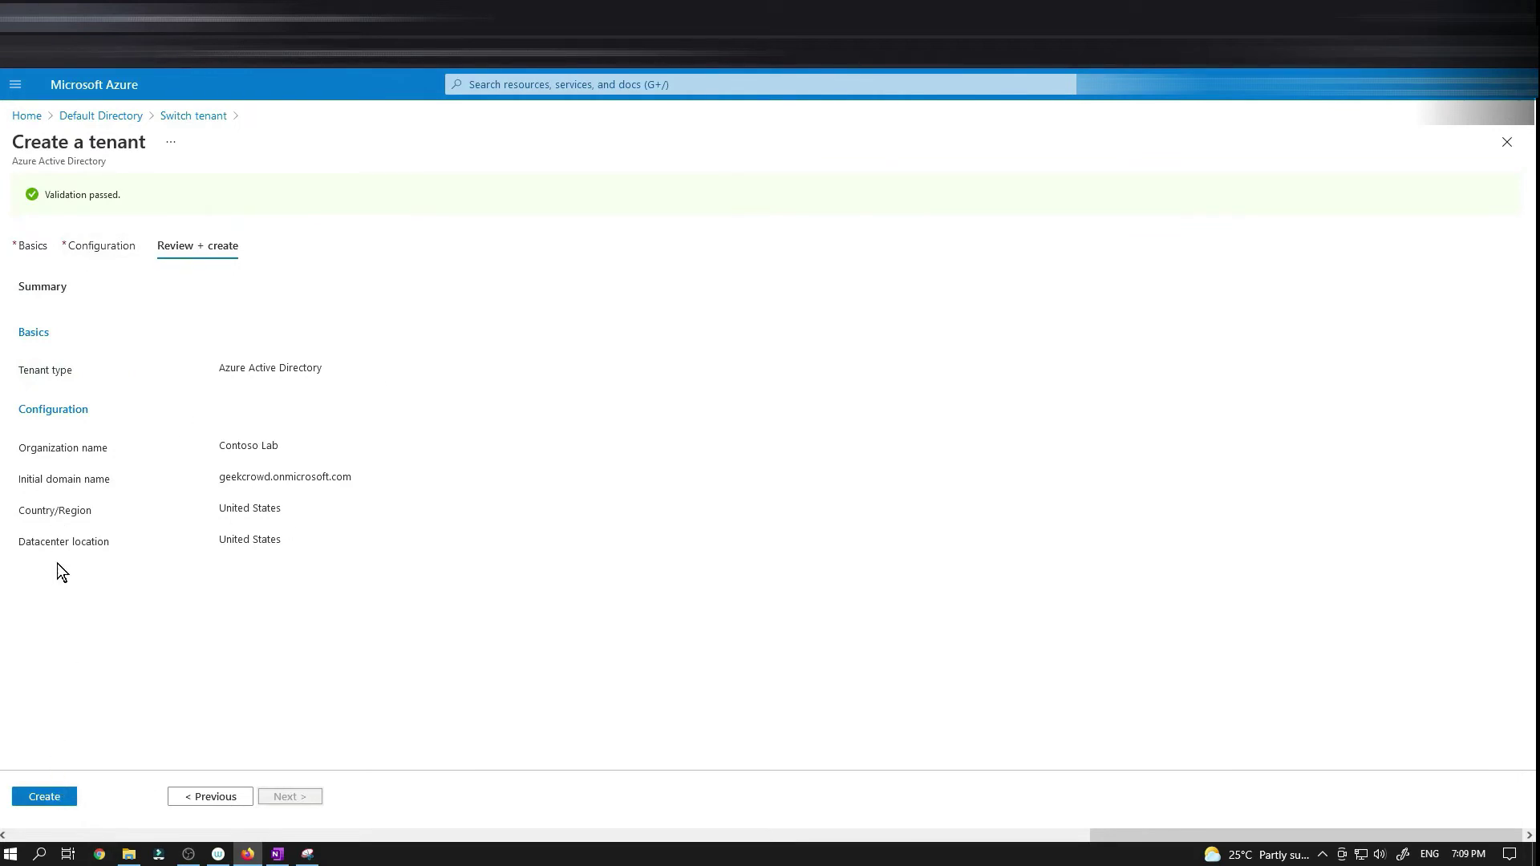
pyautogui.click(44, 796)
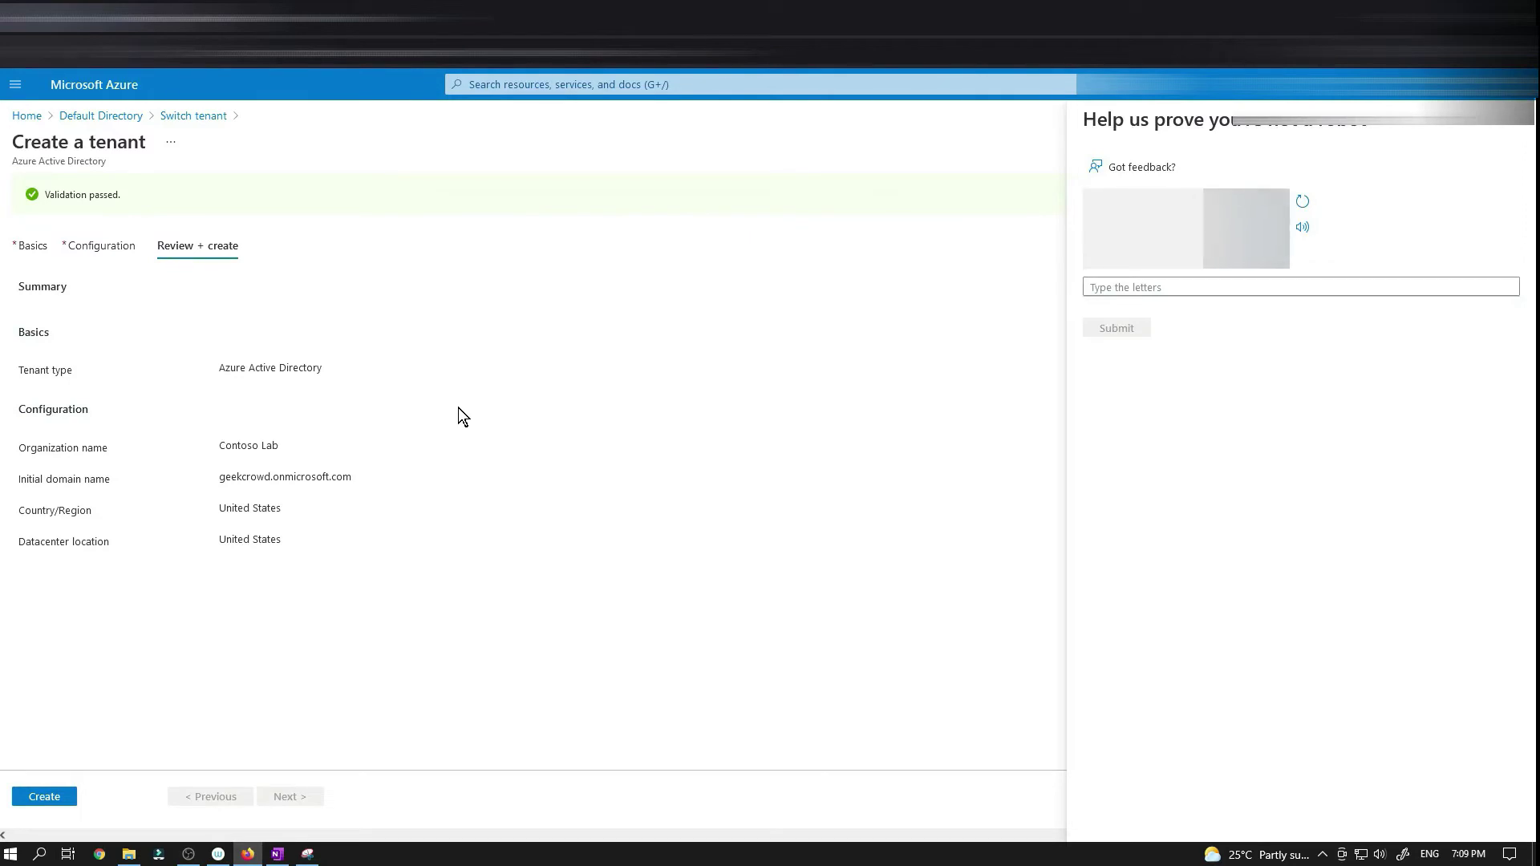
# - Enter the captcha letters in the human verification and submit them to start the tenant creation
pyautogui.click(1091, 286)
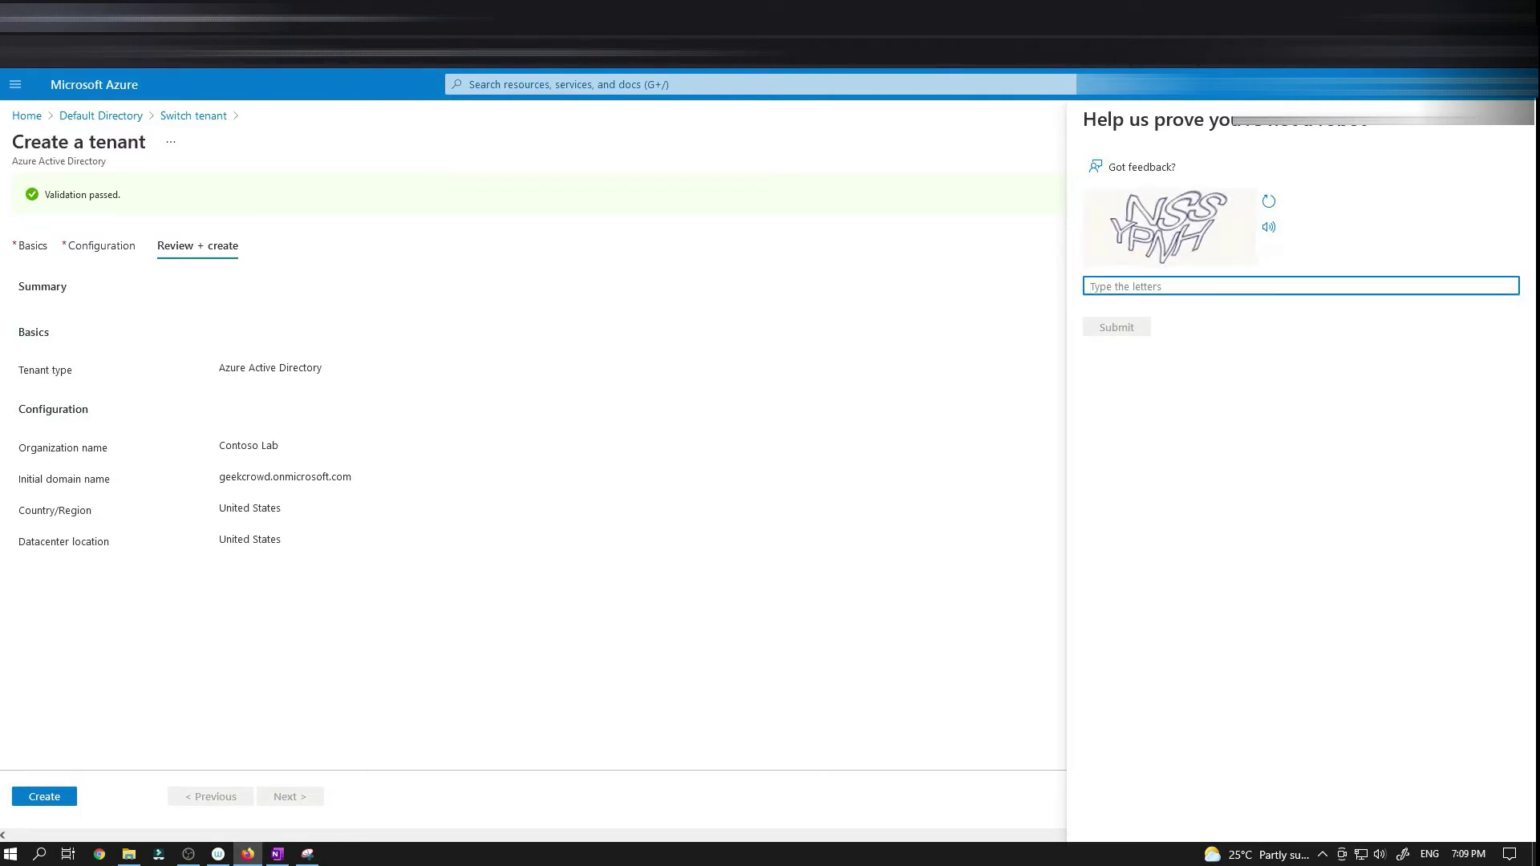
pyautogui.write('N')
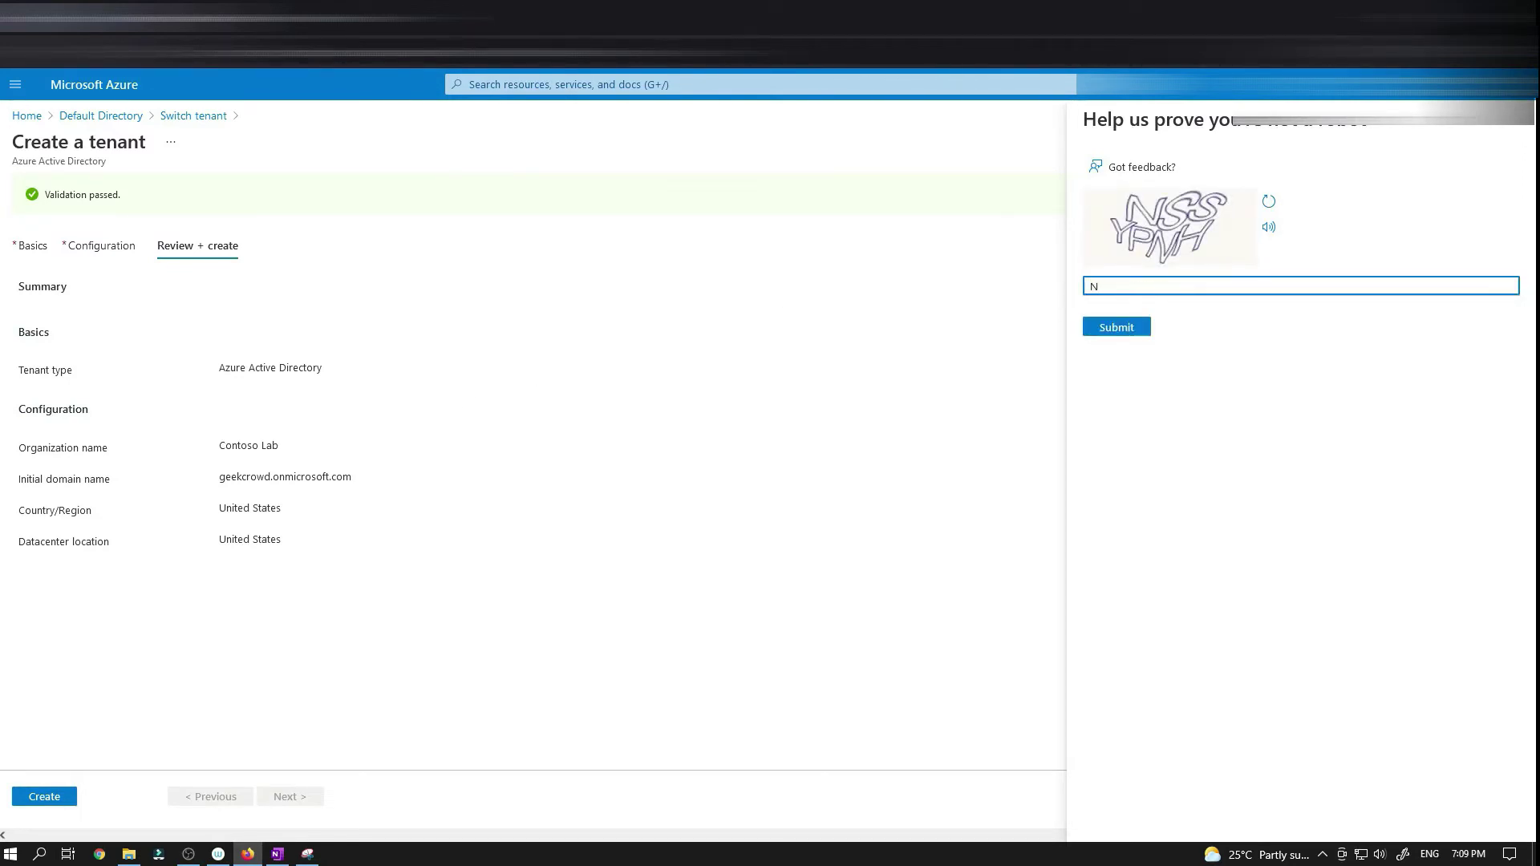
pyautogui.write('SSYPNH')
pyautogui.click(1124, 330)
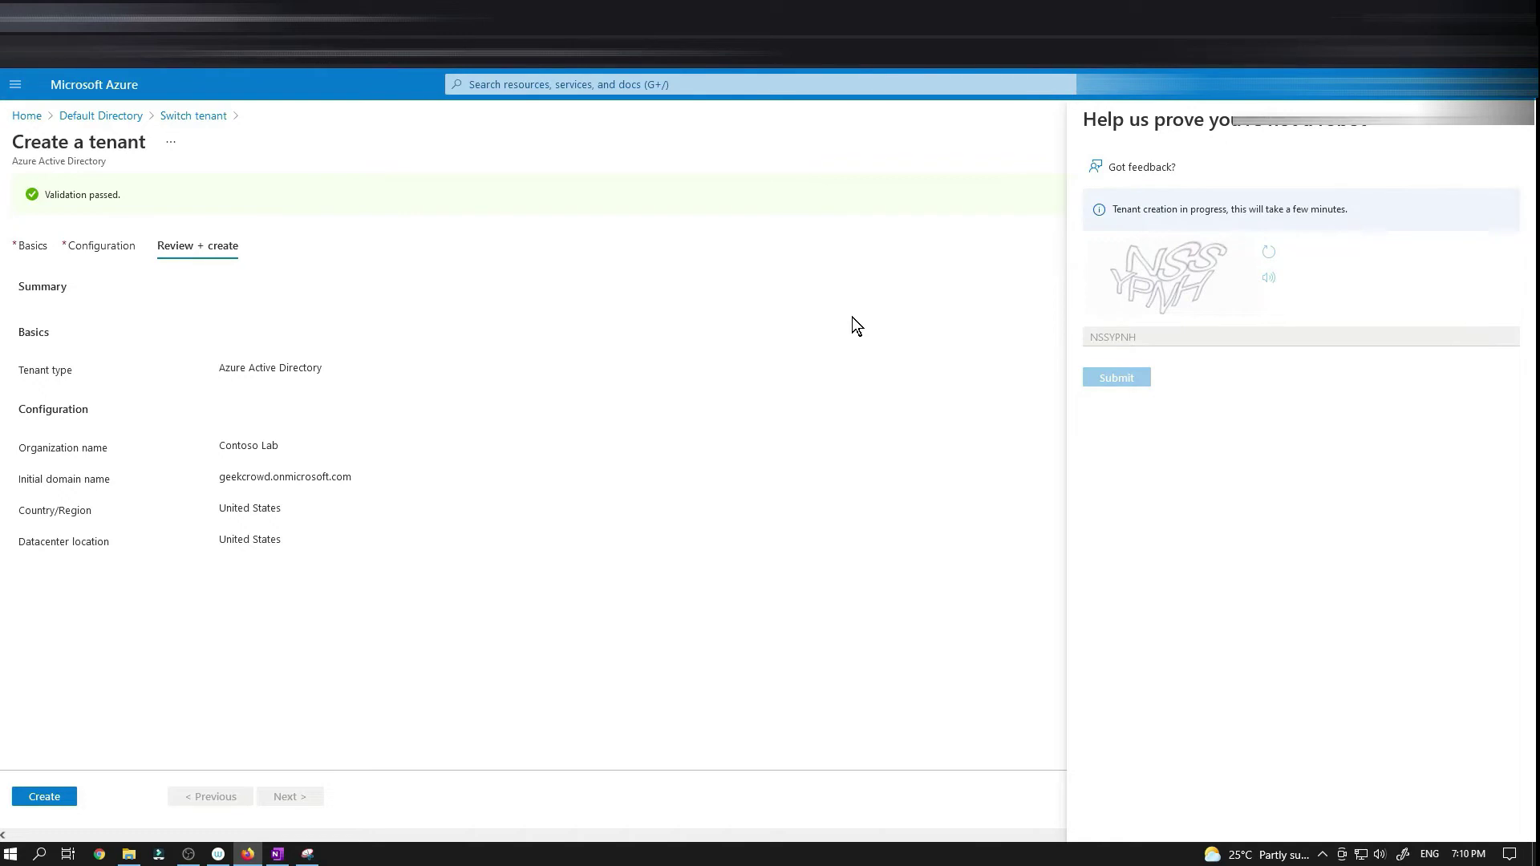
# - Read the tenant creation status, check Task 3 steps 4 and 5 in the manual, and return to the portal
pyautogui.moveTo(1113, 210); pyautogui.dragTo(1320, 210)
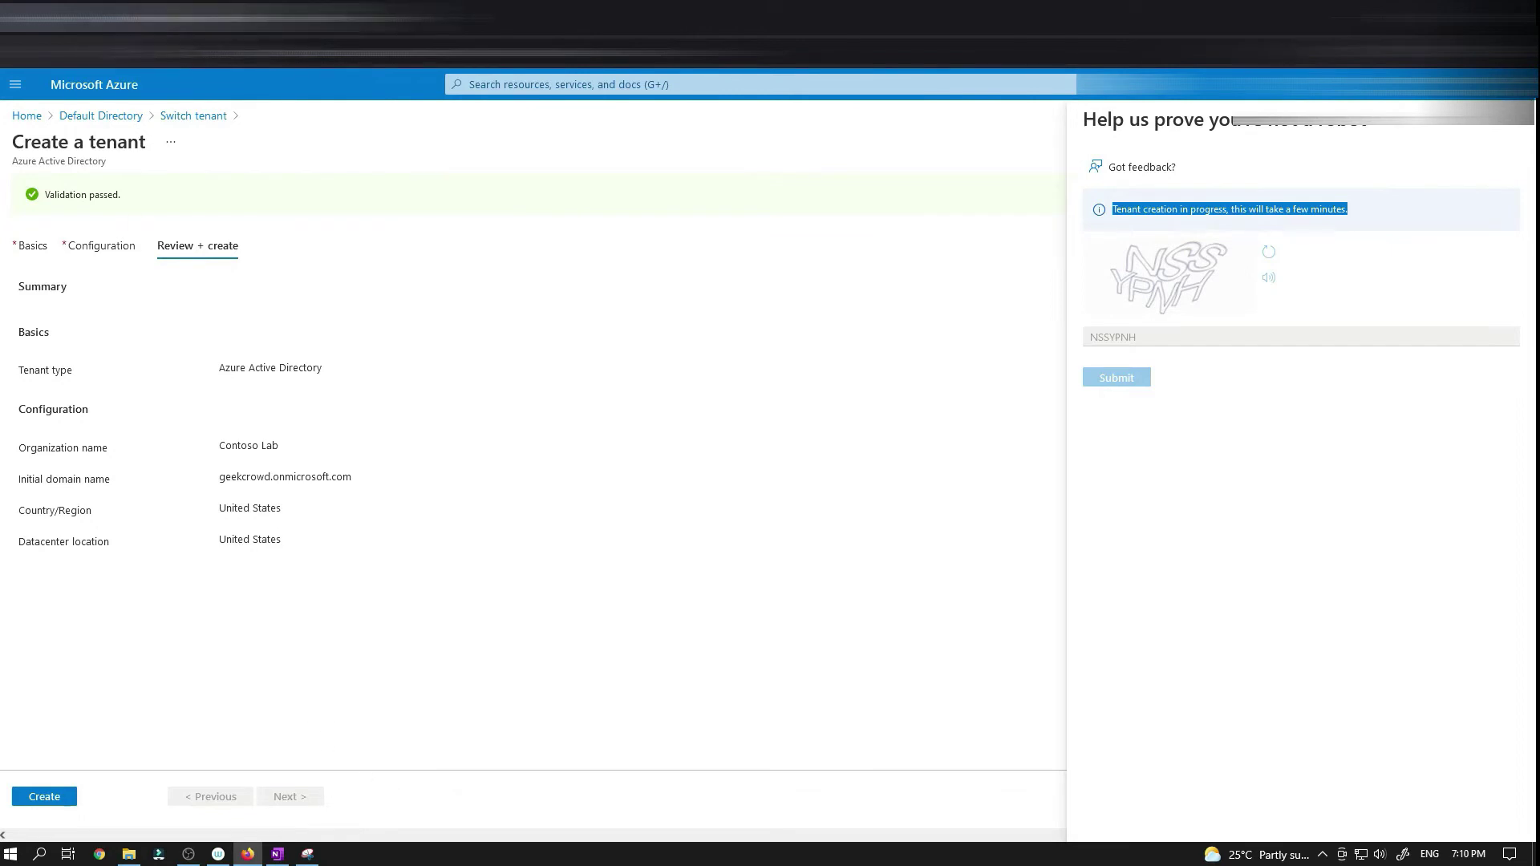
pyautogui.click(112, 16)
pyautogui.scroll(-2, 261, 353)
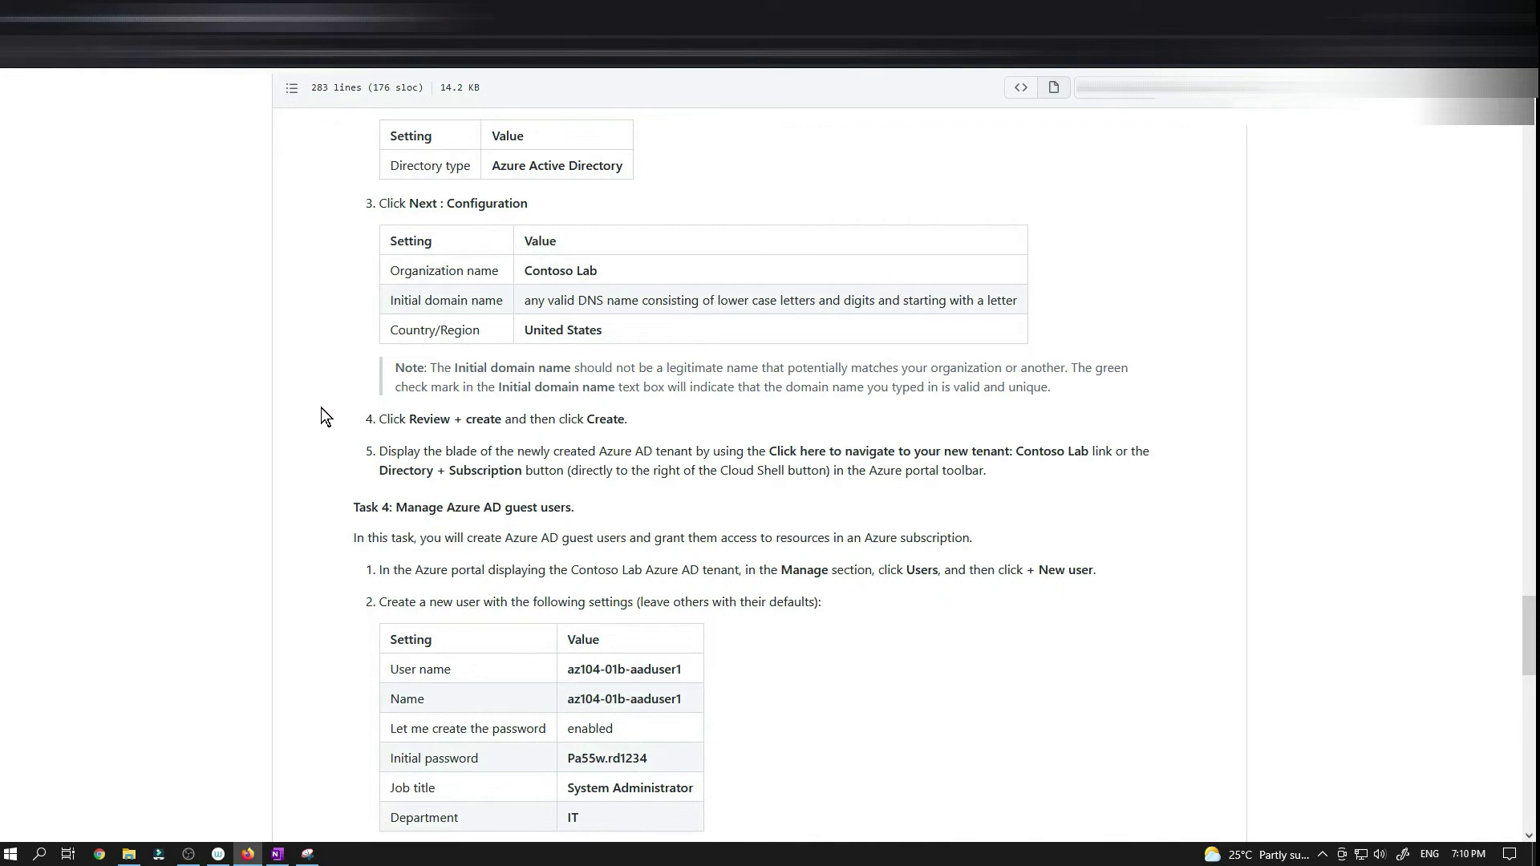
pyautogui.click(110, 17)
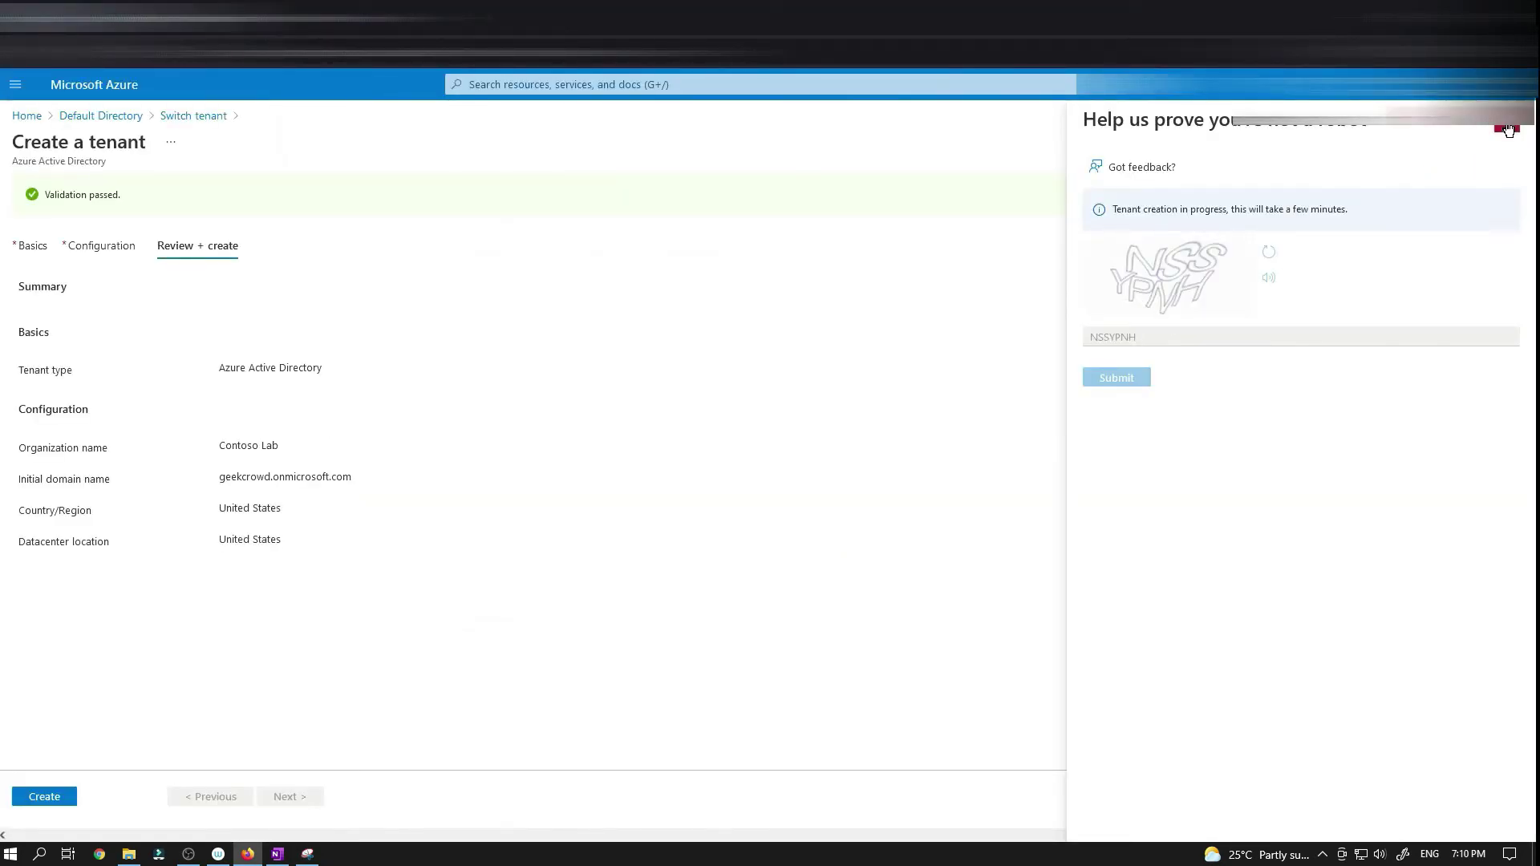
# - Check the portal notifications and the Directories + subscriptions settings for the new tenant, and reload the portal
pyautogui.click(1512, 124)
pyautogui.click(1163, 85)
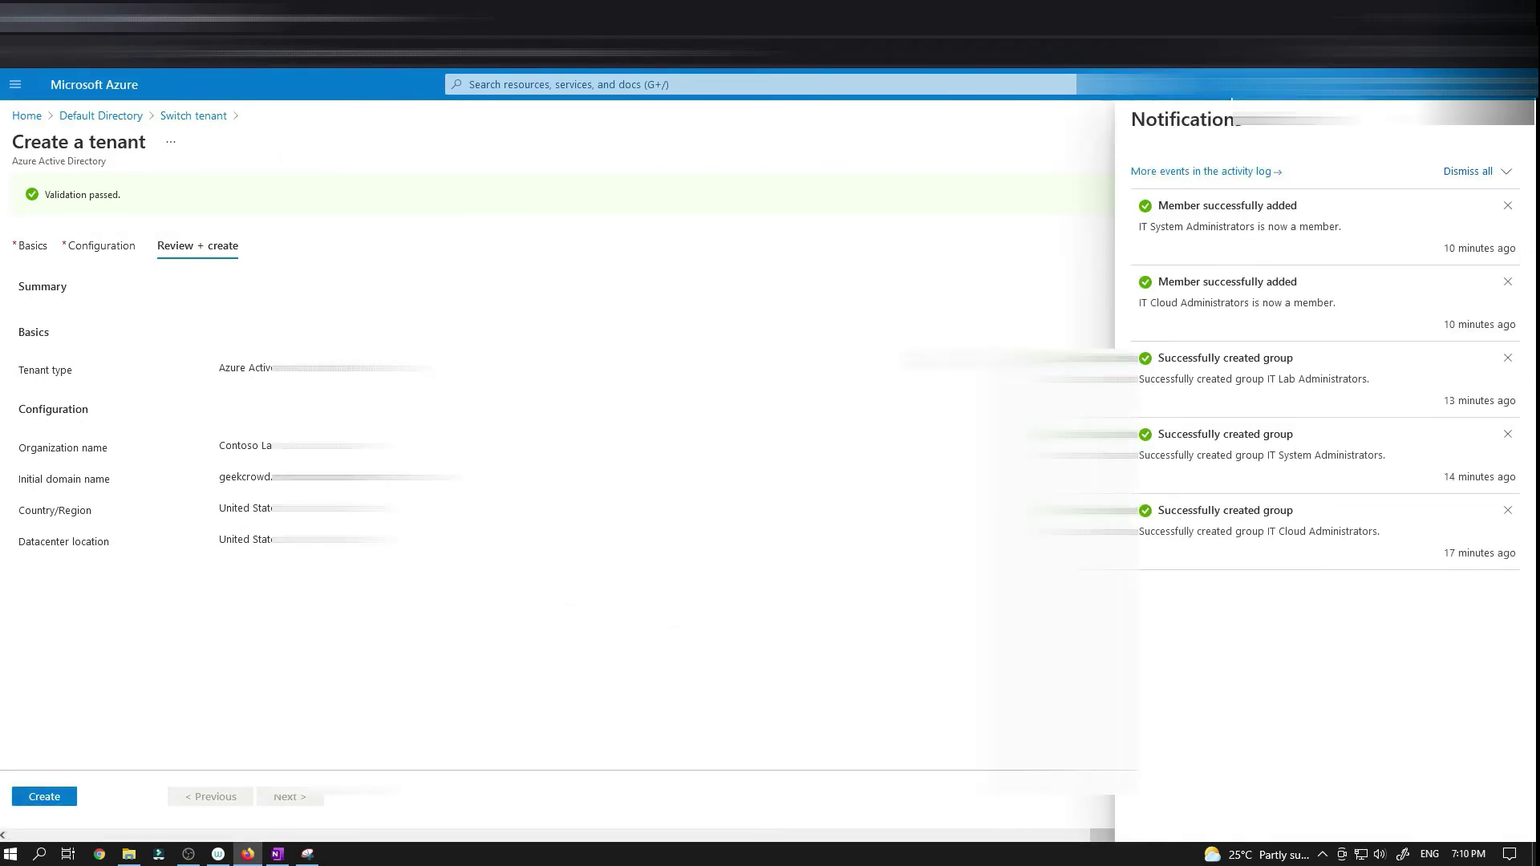
pyautogui.click(1507, 118)
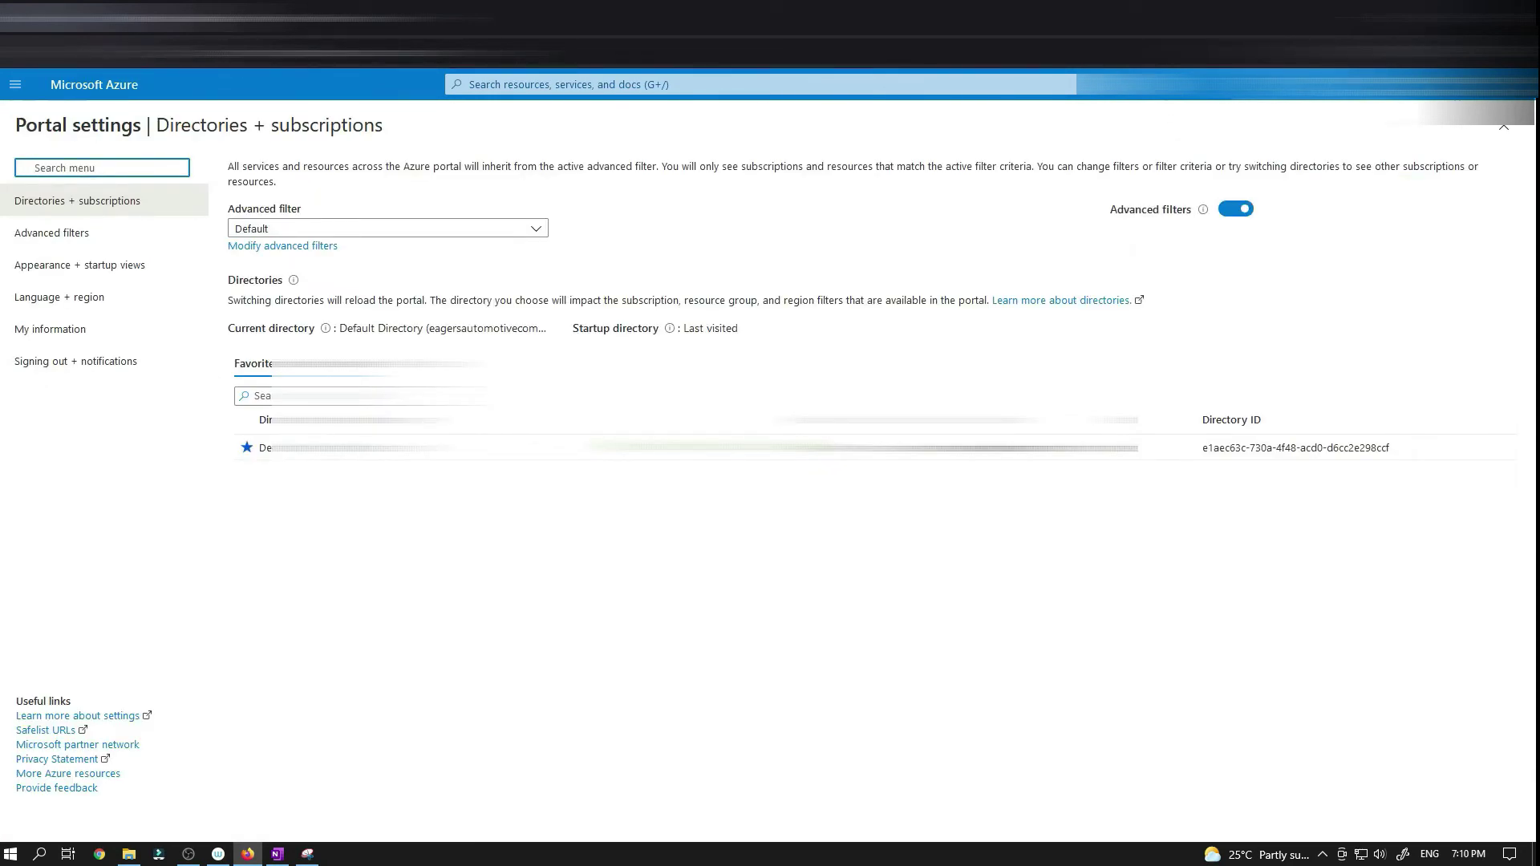
pyautogui.moveTo(151, 126); pyautogui.dragTo(388, 138)
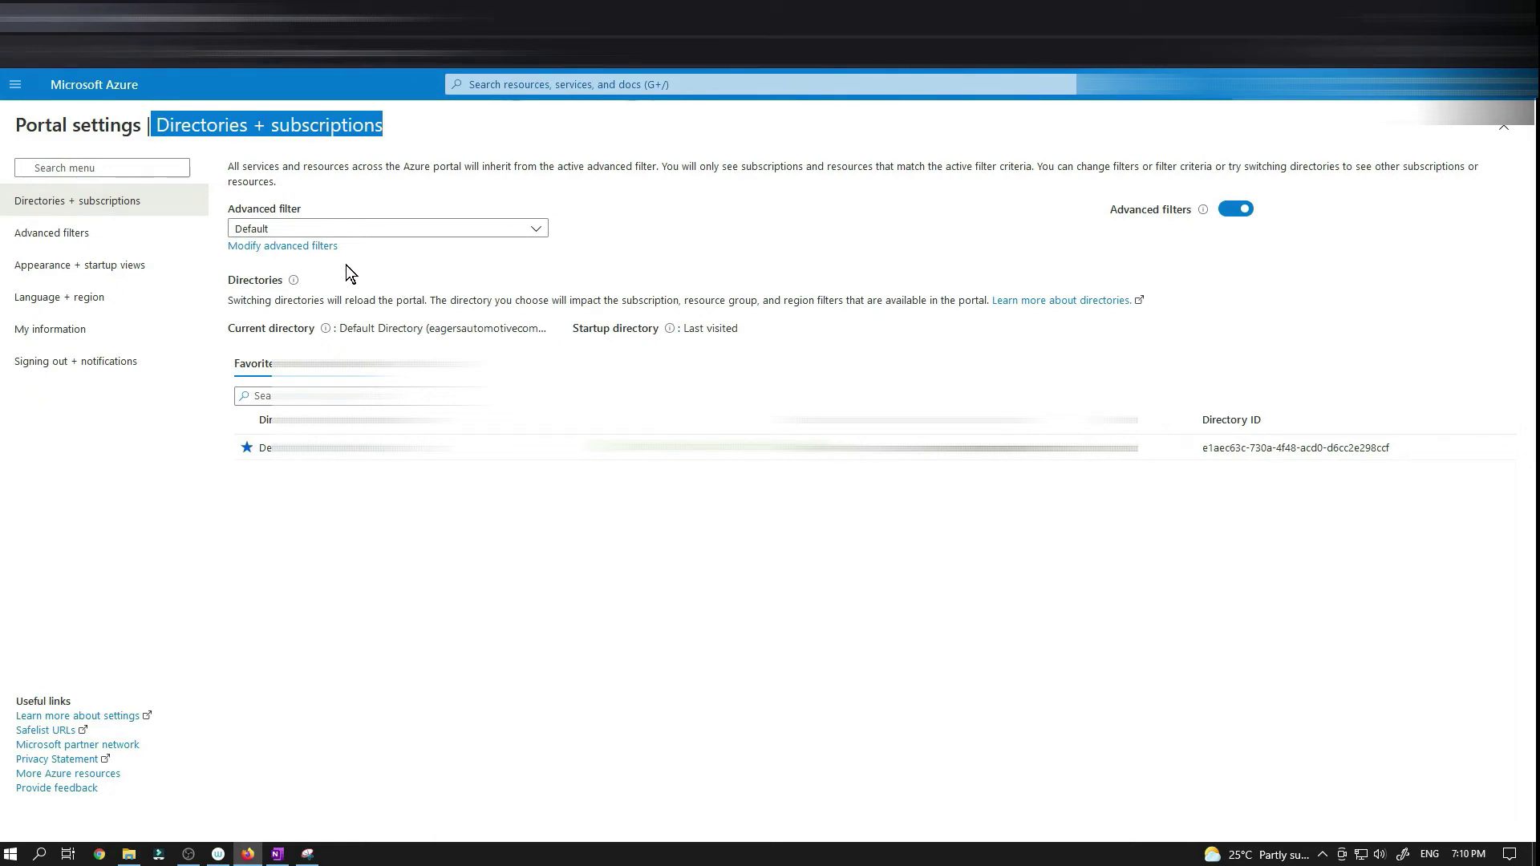
pyautogui.click(77, 52)
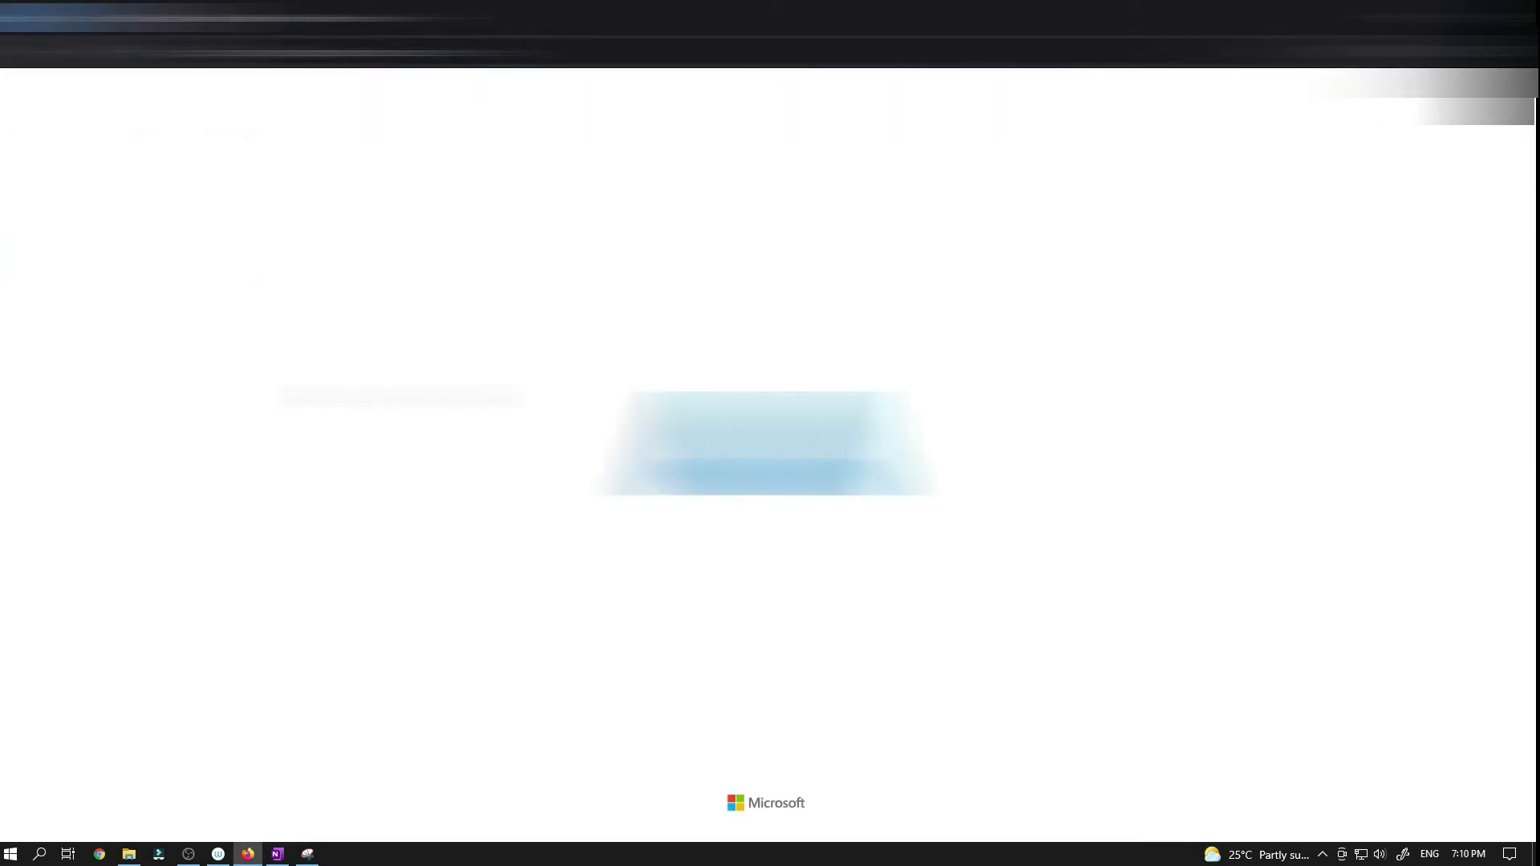
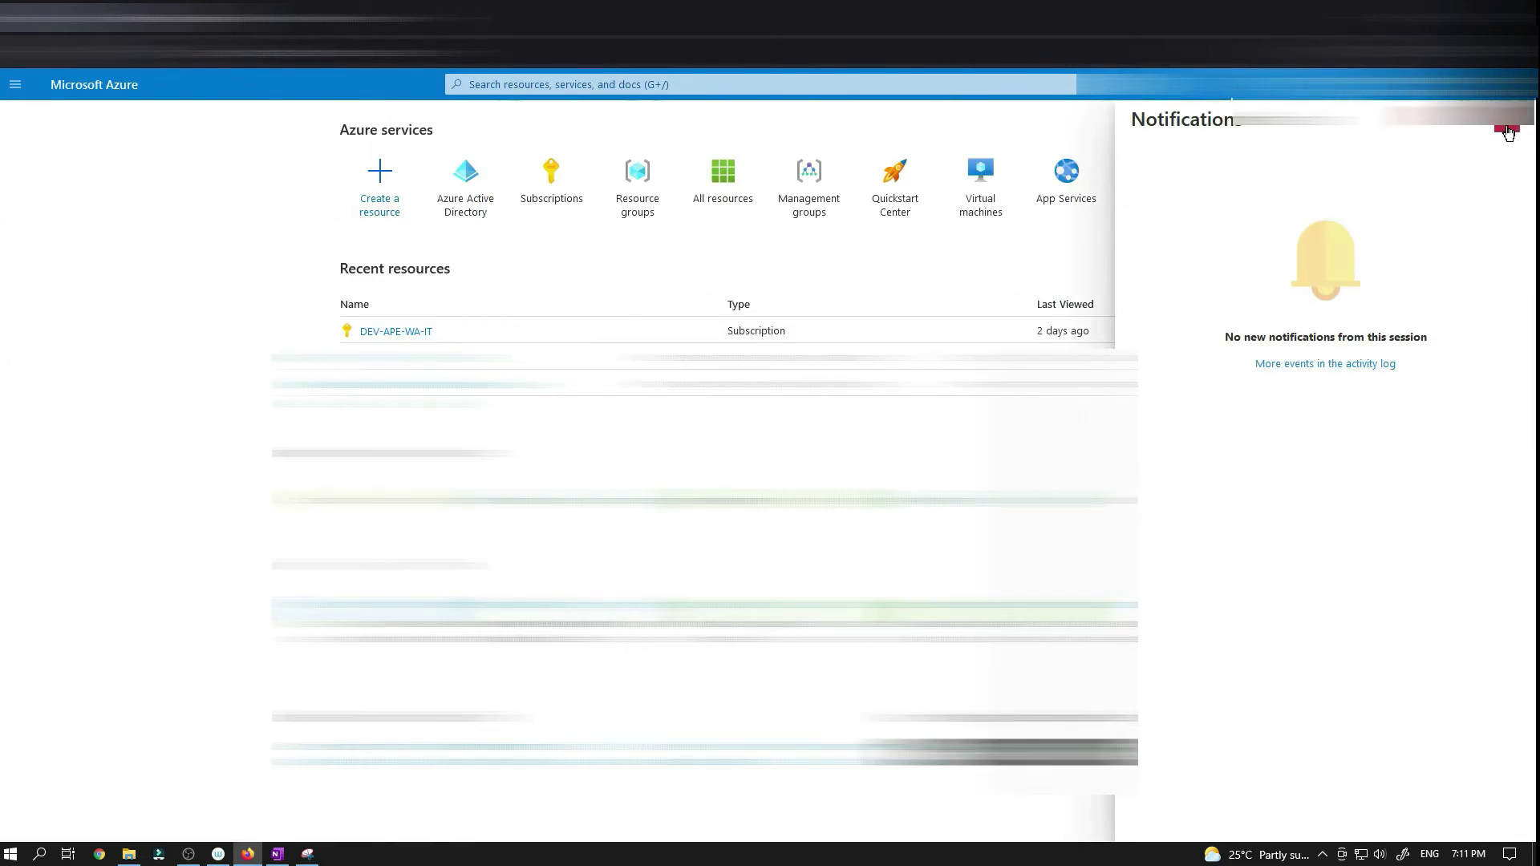
# - Dismiss the notifications and open the tenant management list from Azure Active Directory
pyautogui.click(1510, 129)
pyautogui.click(15, 85)
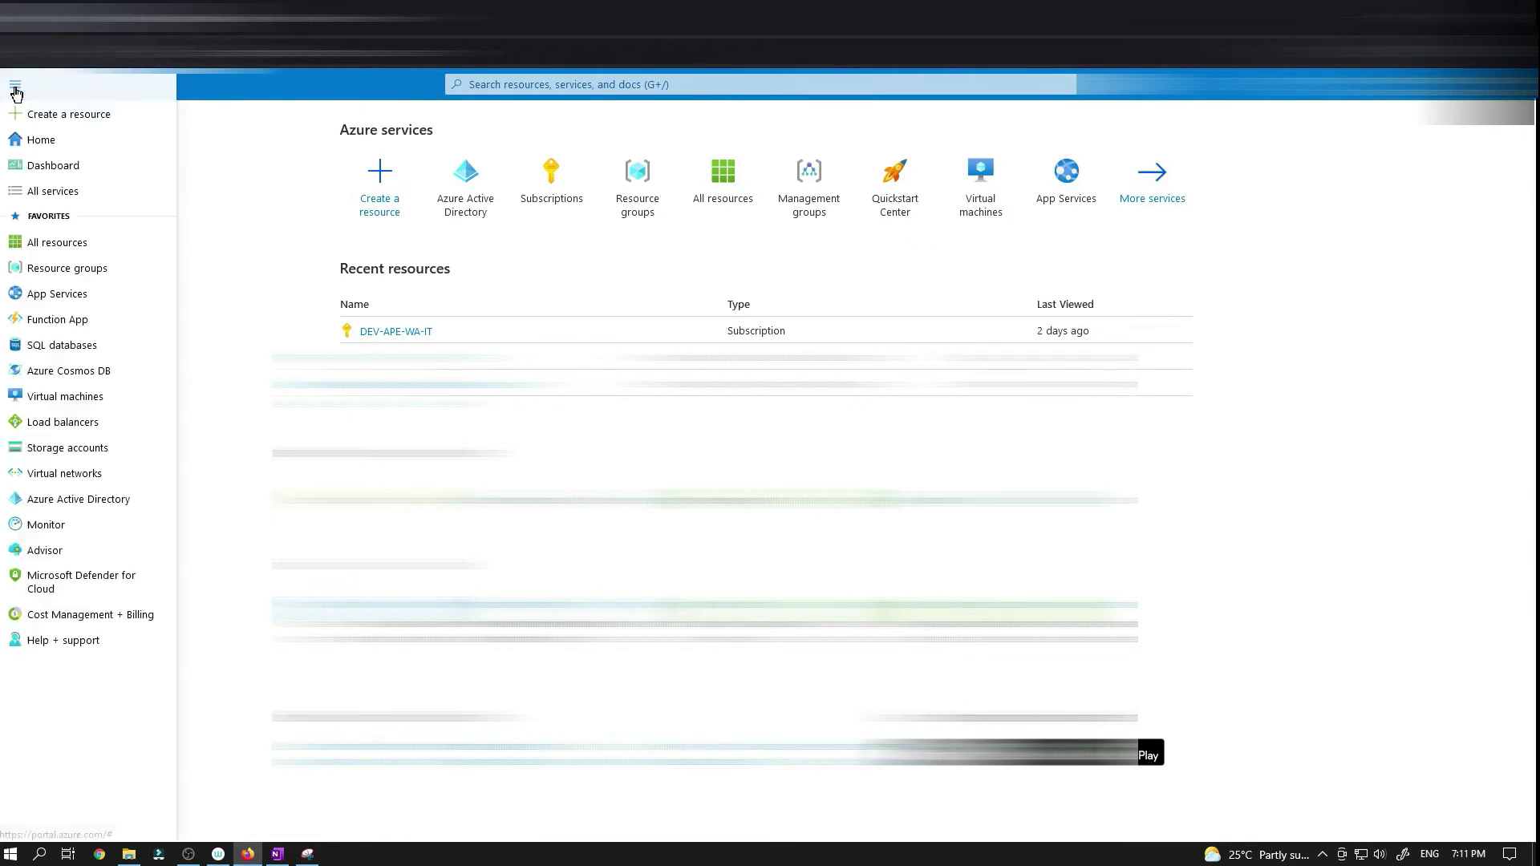
pyautogui.click(51, 497)
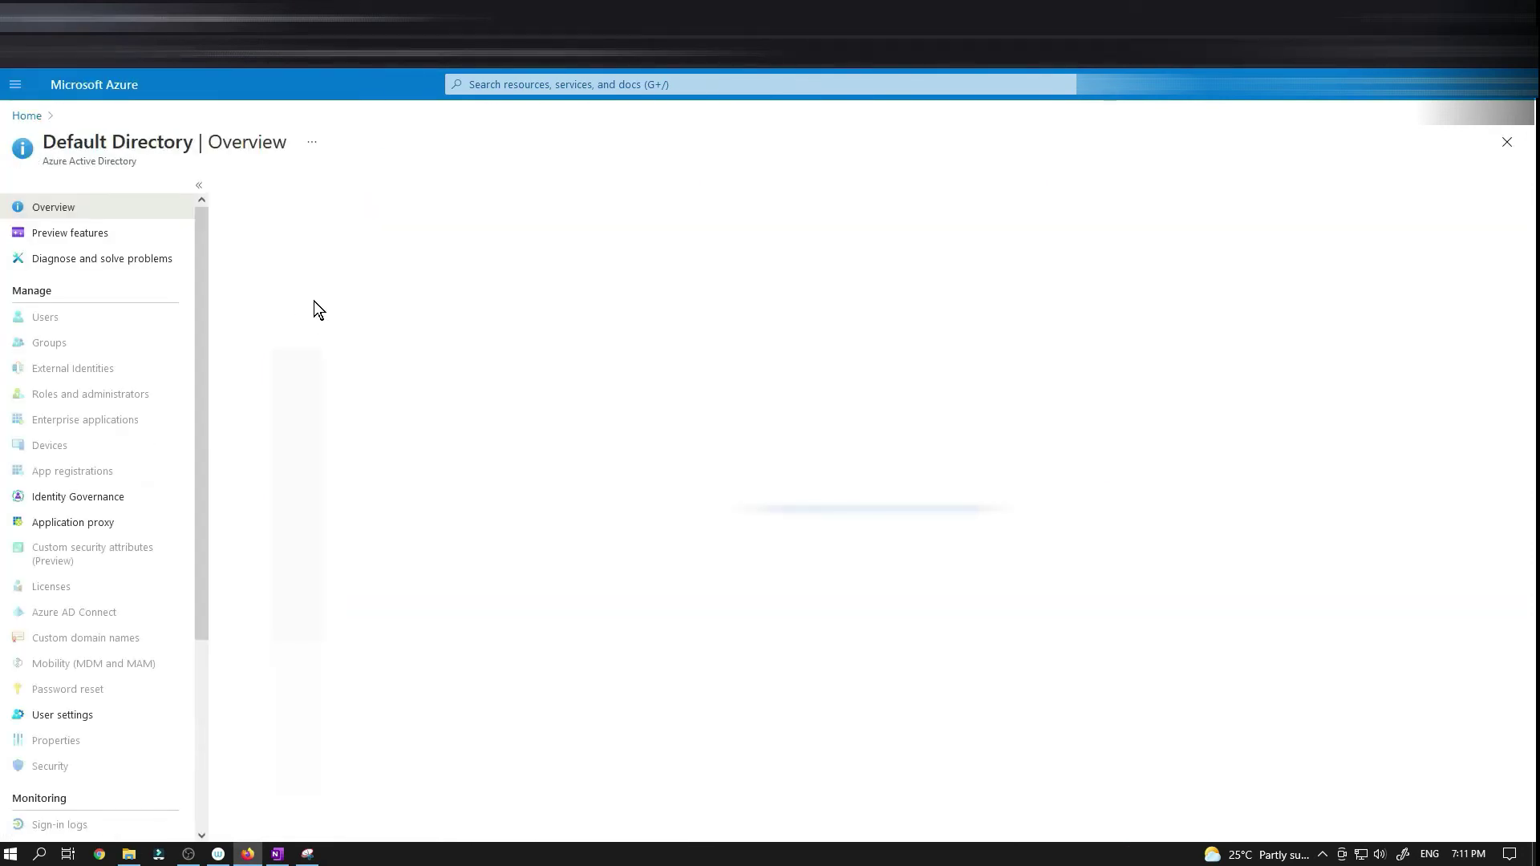
pyautogui.click(337, 192)
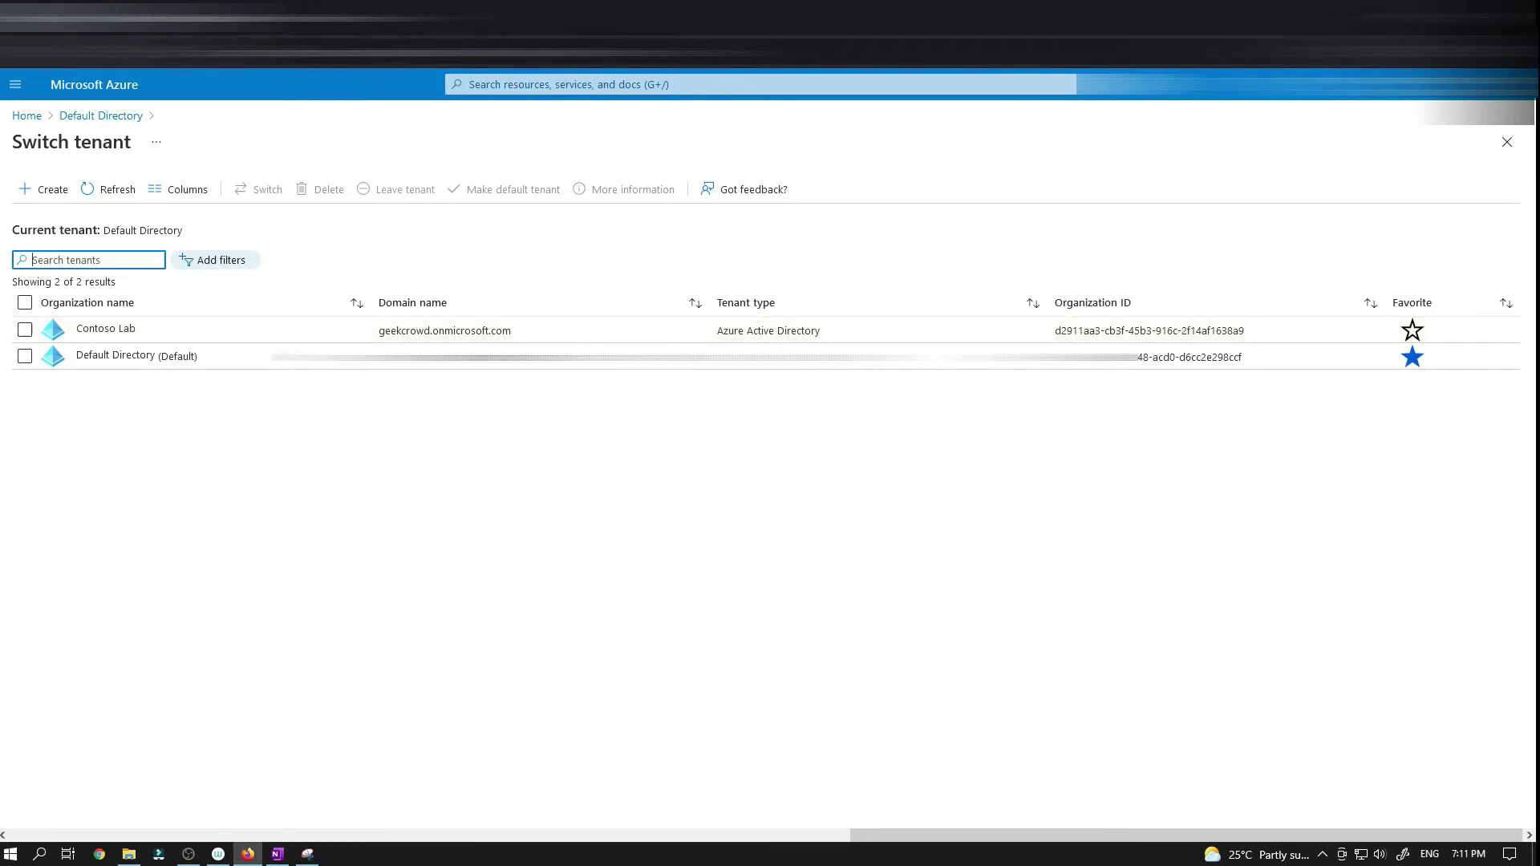
# - Switch to the lab manual and bring up the Task 4 instructions on Azure AD guest users
pyautogui.hotkey('ctrl', 'Tab')
pyautogui.scroll(-3, 228, 375)
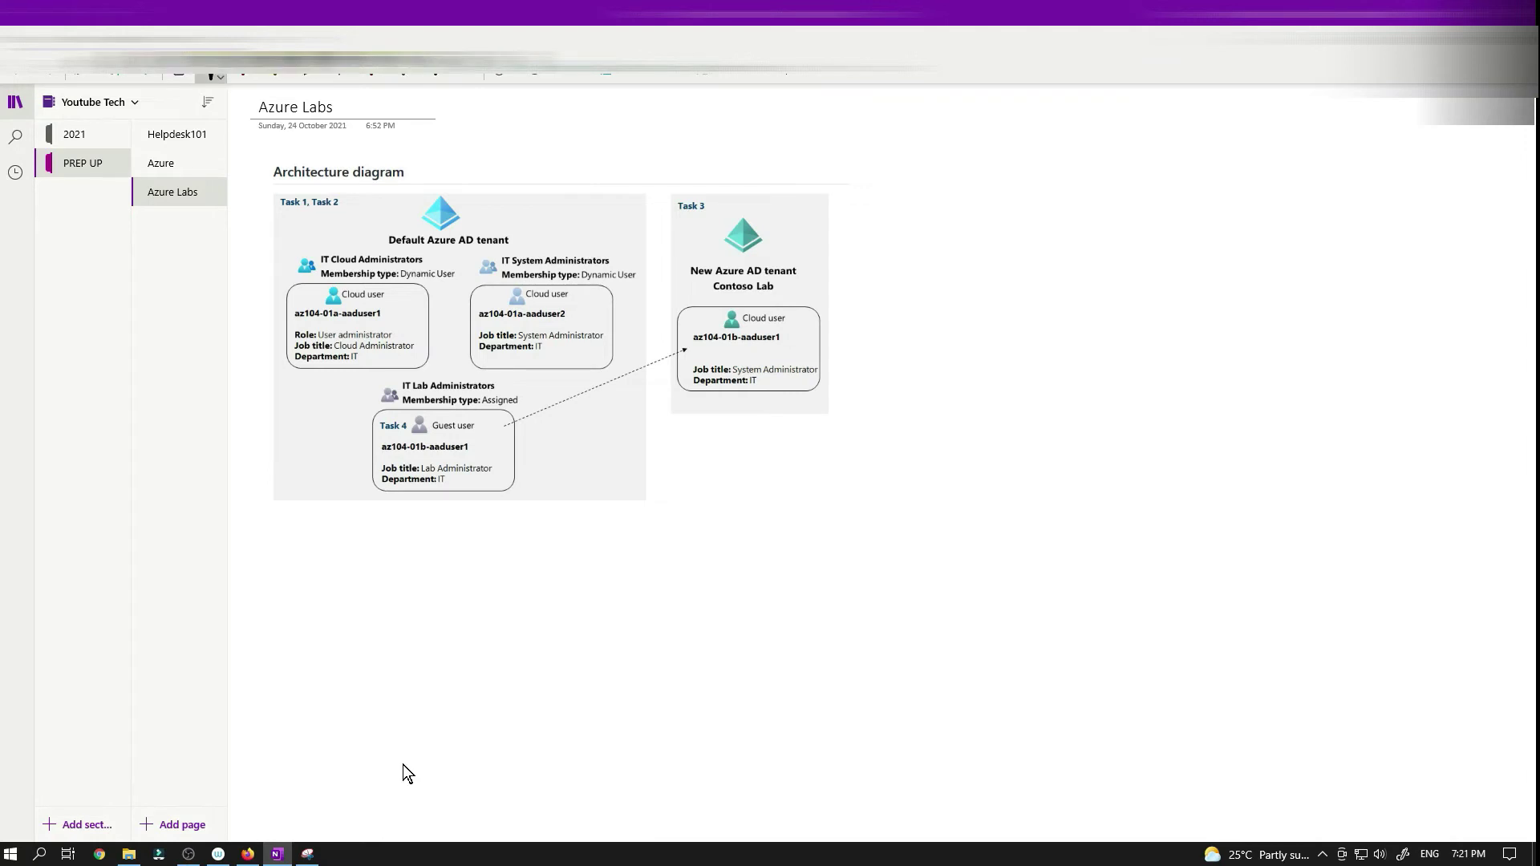
# - On the Azure Labs diagram in OneNote, tick the Contoso Lab user, draw an arrow to the default tenant, and circle both tenant icons
pyautogui.moveTo(810, 348); pyautogui.dragTo(868, 340)
pyautogui.moveTo(719, 398)
pyautogui.mouseDown()
pyautogui.moveTo(609, 464)
pyautogui.moveTo(594, 457)
pyautogui.moveTo(627, 479)
pyautogui.mouseUp()
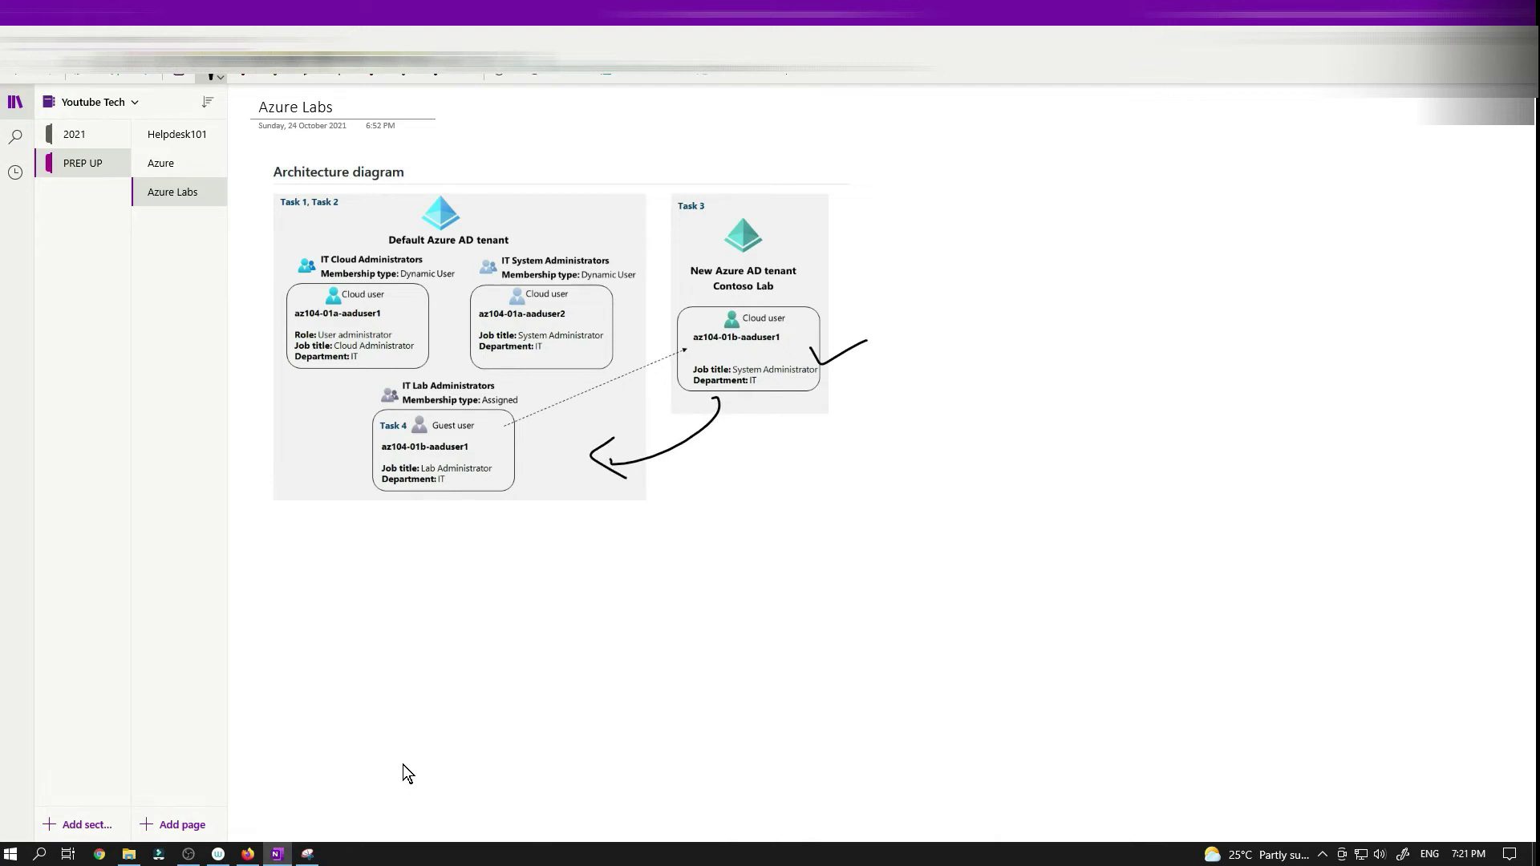
pyautogui.moveTo(469, 173); pyautogui.dragTo(504, 201)
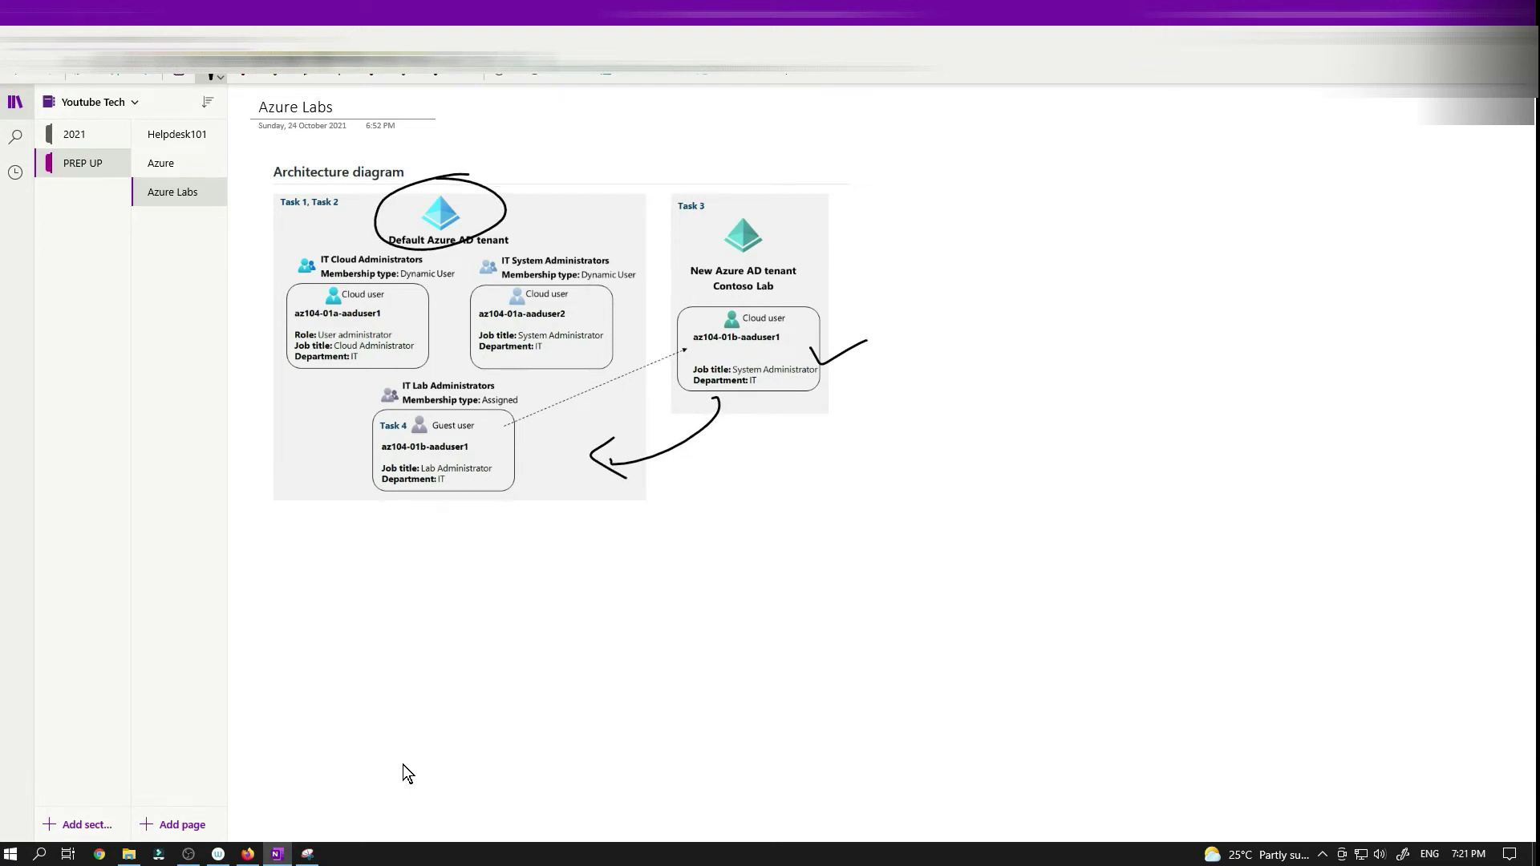
pyautogui.moveTo(774, 210); pyautogui.dragTo(758, 203)
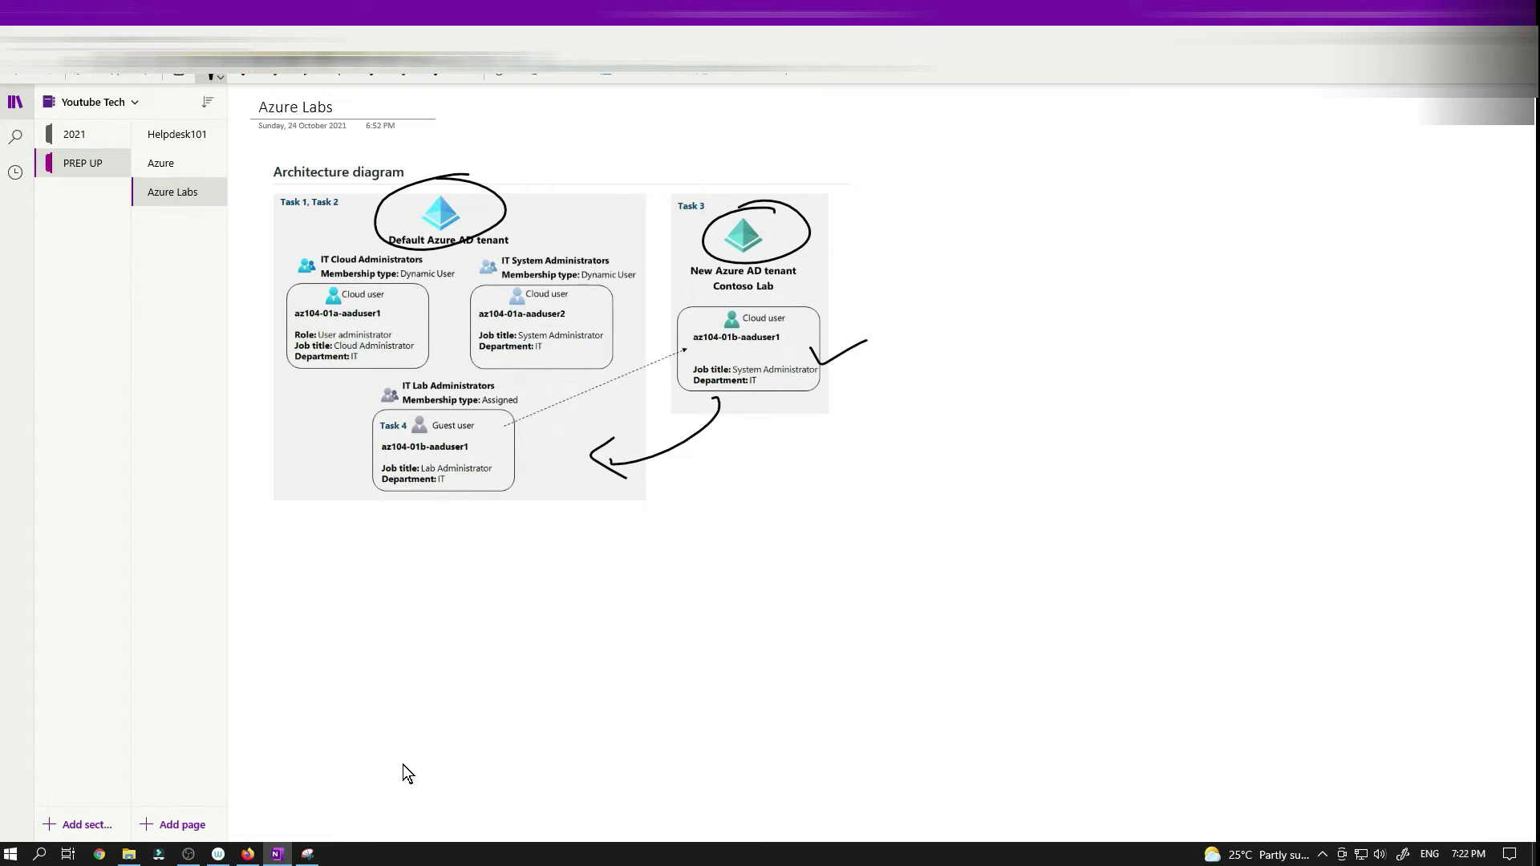
# - Mark IT Lab Administrators and its Assigned membership, draw arrows from both dynamic groups, underline the Contoso Lab user, and tick the guest user
pyautogui.moveTo(403, 392)
pyautogui.mouseDown()
pyautogui.moveTo(489, 388)
pyautogui.moveTo(478, 405)
pyautogui.moveTo(502, 385)
pyautogui.mouseUp()
pyautogui.moveTo(339, 375); pyautogui.dragTo(384, 400)
pyautogui.moveTo(564, 371)
pyautogui.mouseDown()
pyautogui.moveTo(531, 422)
pyautogui.moveTo(551, 434)
pyautogui.mouseUp()
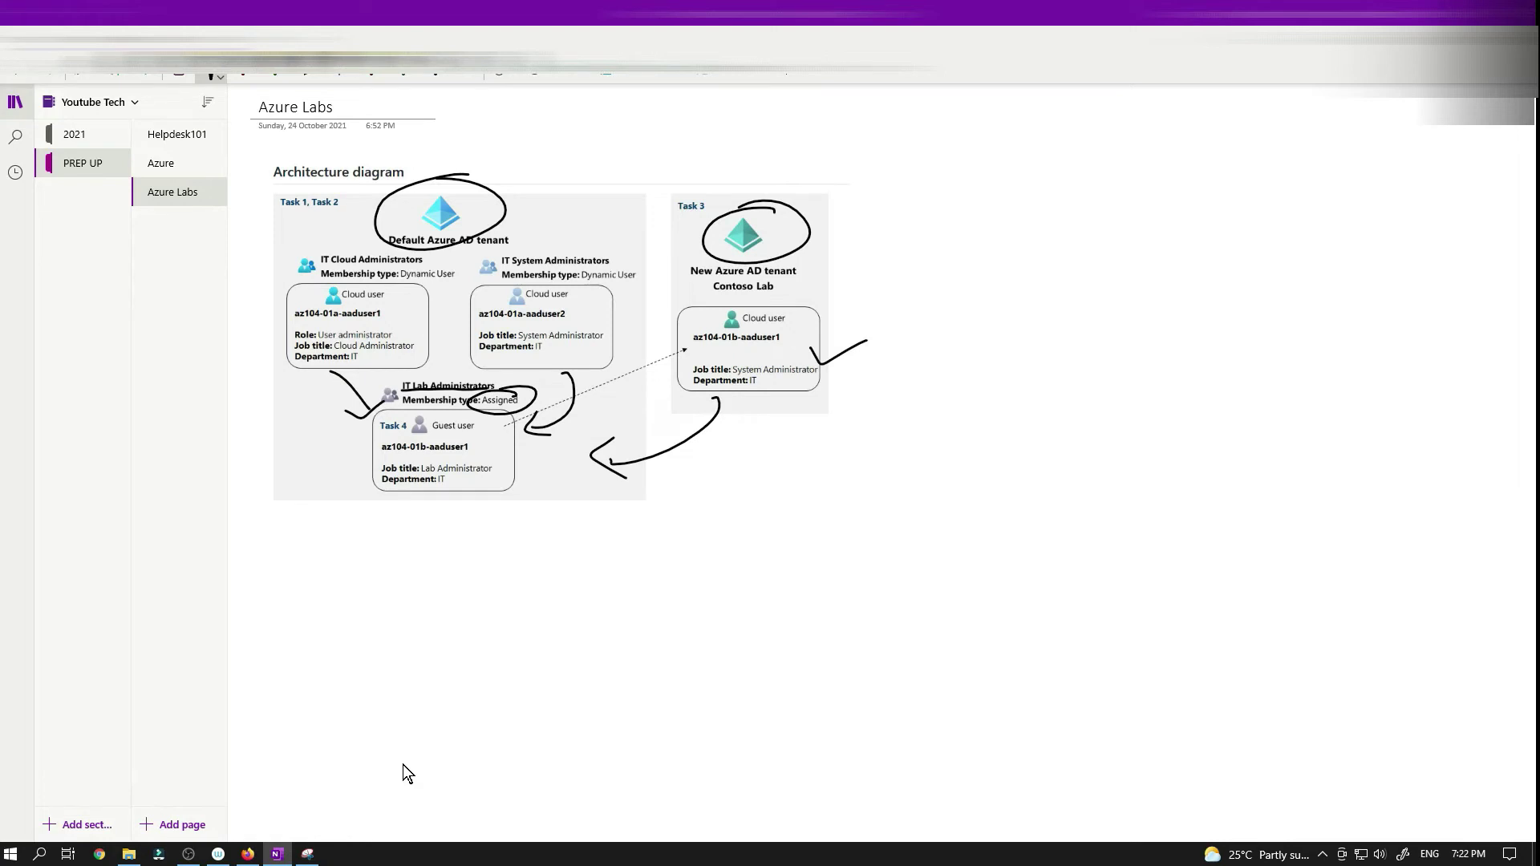
pyautogui.moveTo(706, 350)
pyautogui.mouseDown()
pyautogui.moveTo(763, 350)
pyautogui.moveTo(695, 352)
pyautogui.mouseUp()
pyautogui.moveTo(318, 459)
pyautogui.mouseDown()
pyautogui.moveTo(348, 447)
pyautogui.moveTo(353, 483)
pyautogui.moveTo(368, 440)
pyautogui.mouseUp()
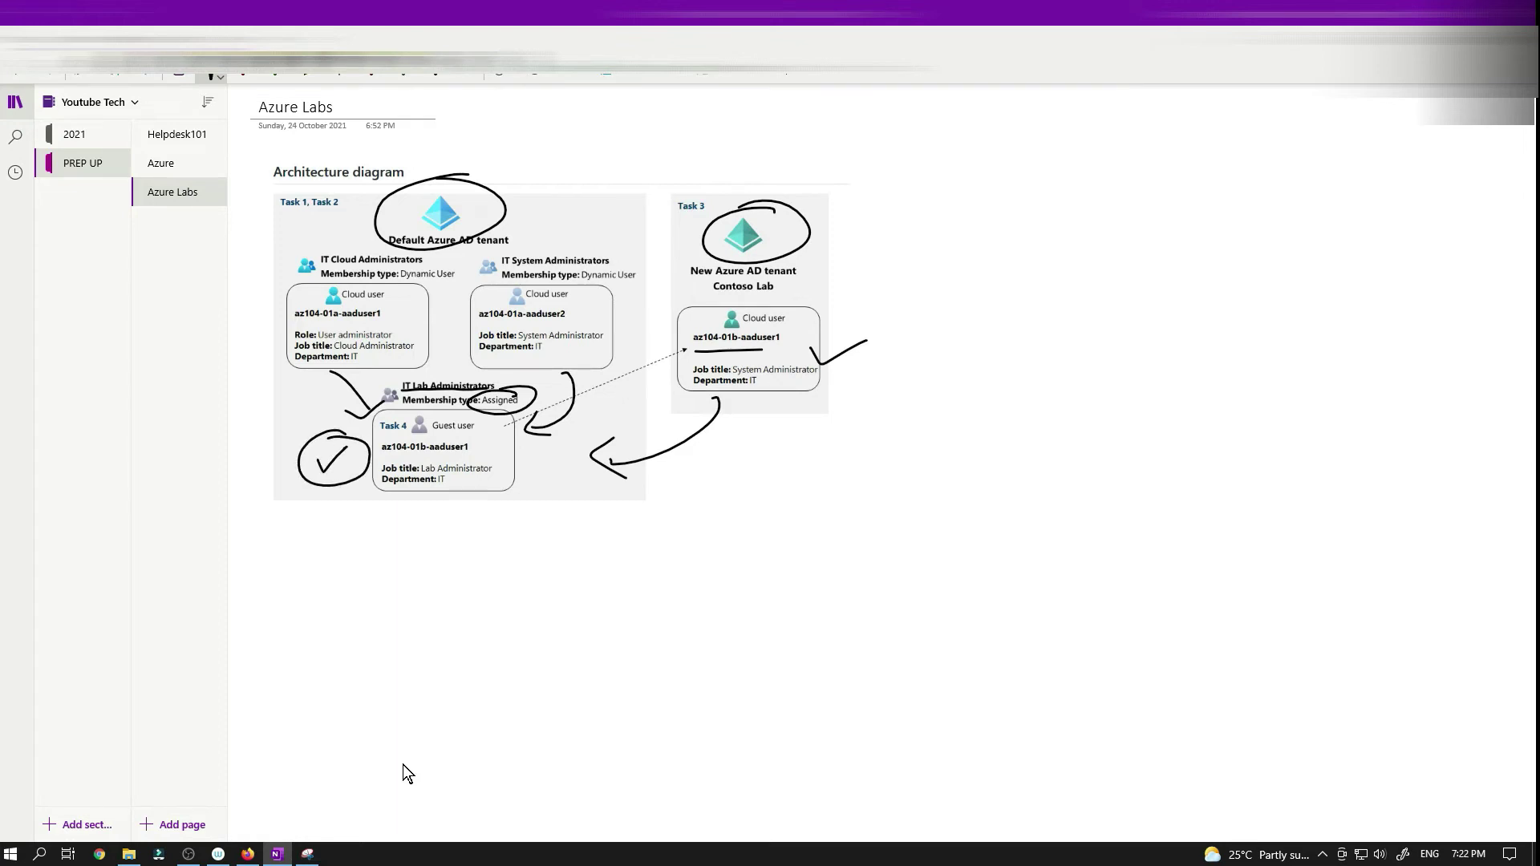
# - Switch back to the browser, check which tenant Task 4 step 1 of the manual requires, and return to the portal's tenant list
pyautogui.click(268, 854)
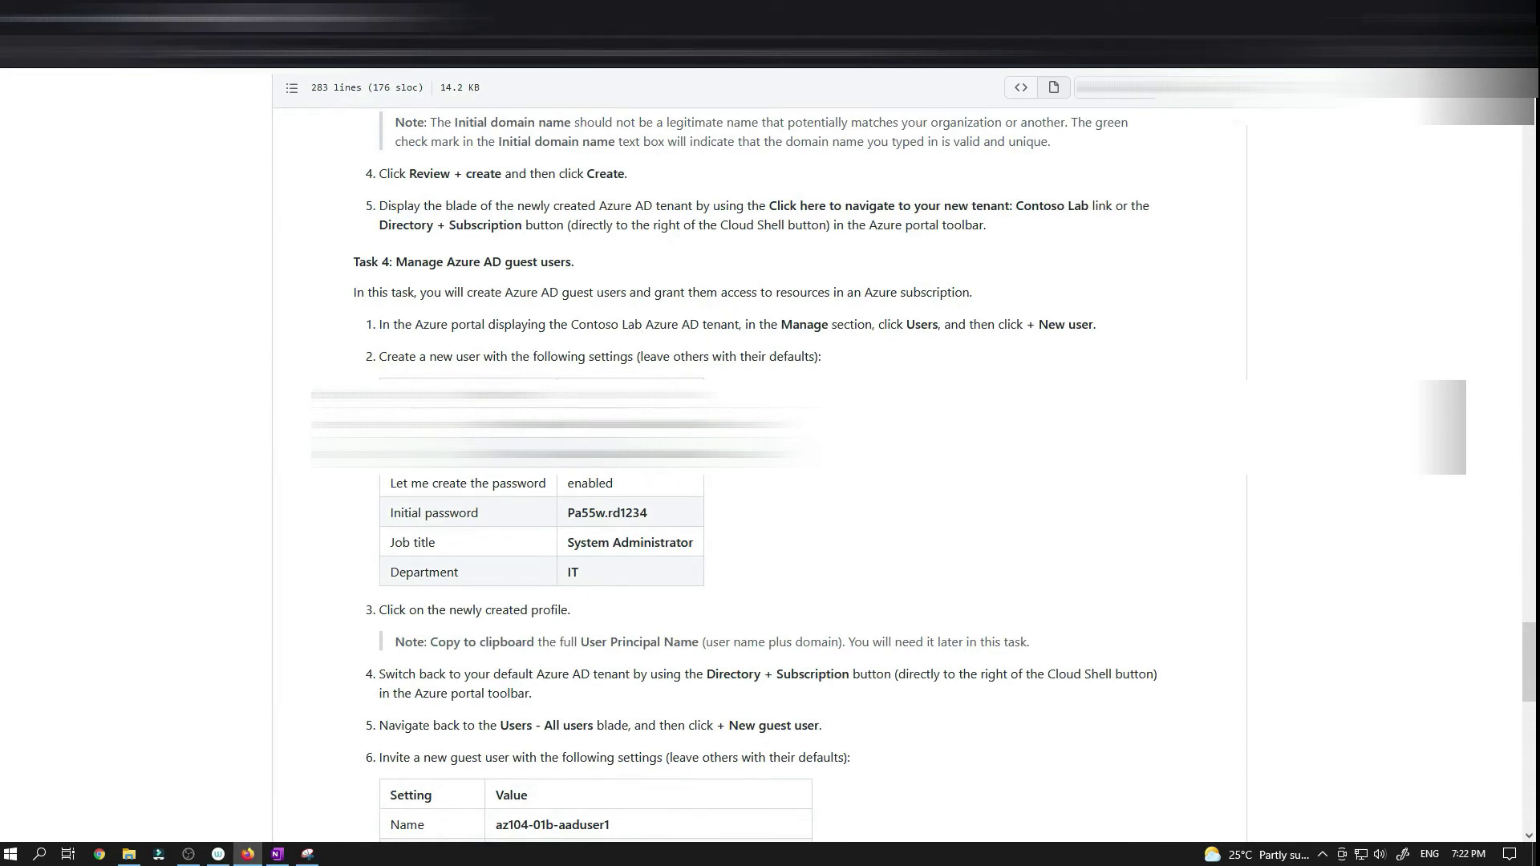
pyautogui.moveTo(570, 324); pyautogui.dragTo(737, 324)
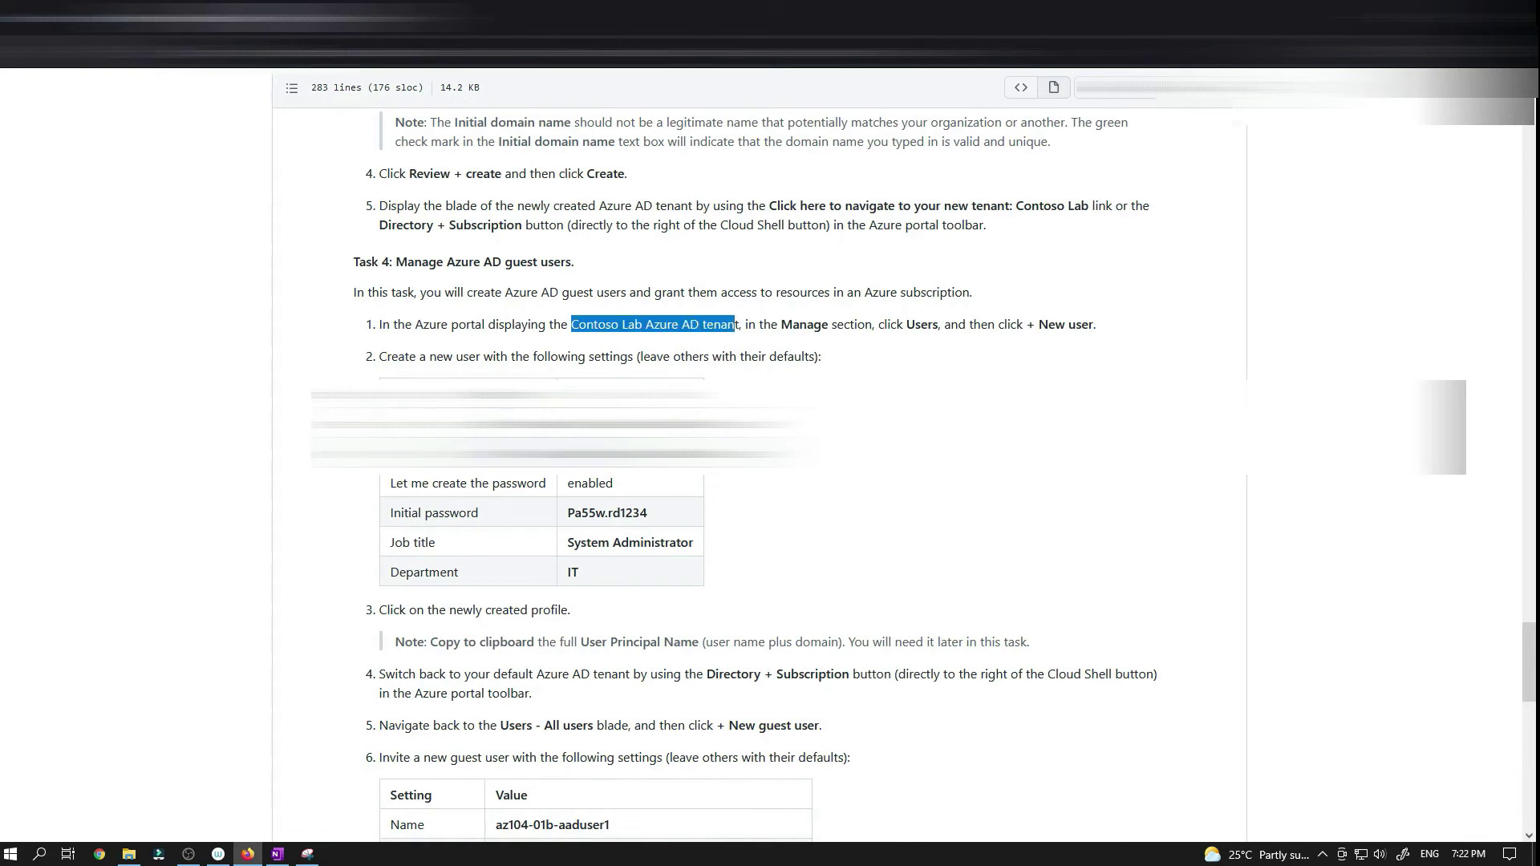
pyautogui.click(161, 16)
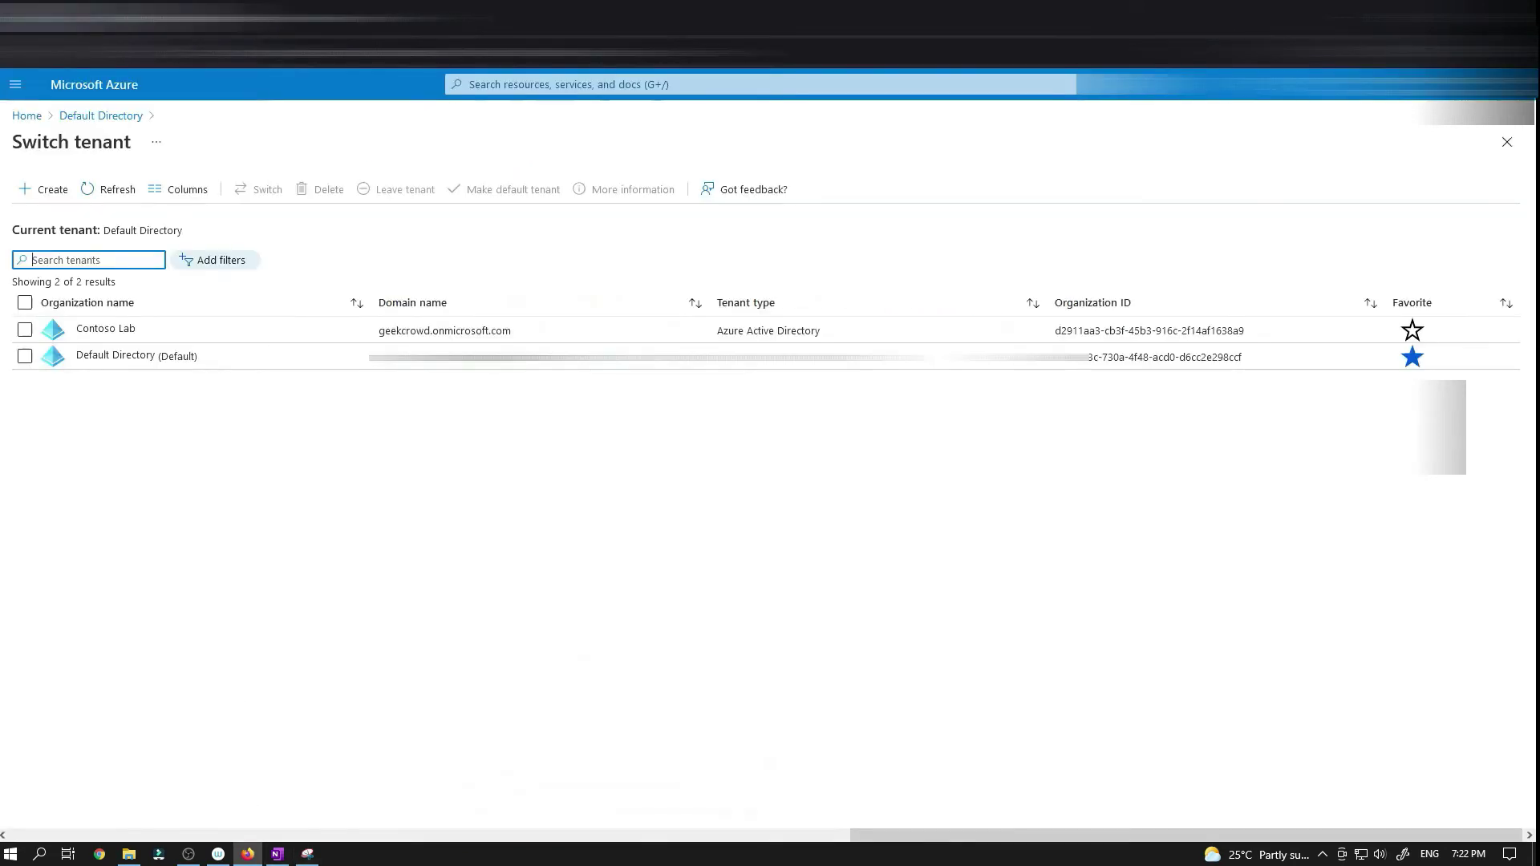
# - View the Contoso Lab tenant's details, close them, and open the portal's Directories + subscriptions settings
pyautogui.click(114, 331)
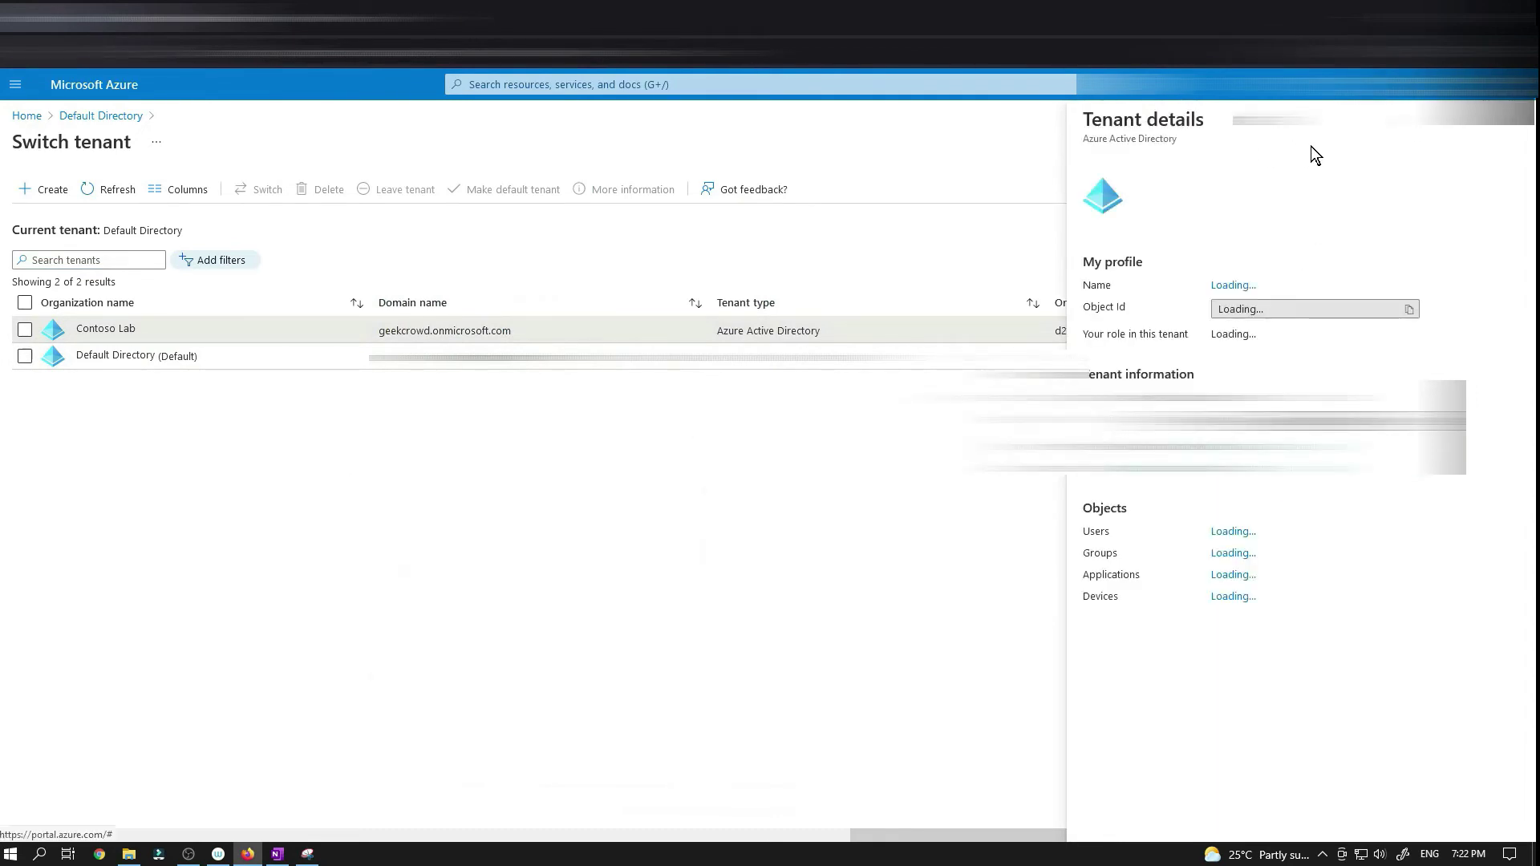
pyautogui.click(1499, 133)
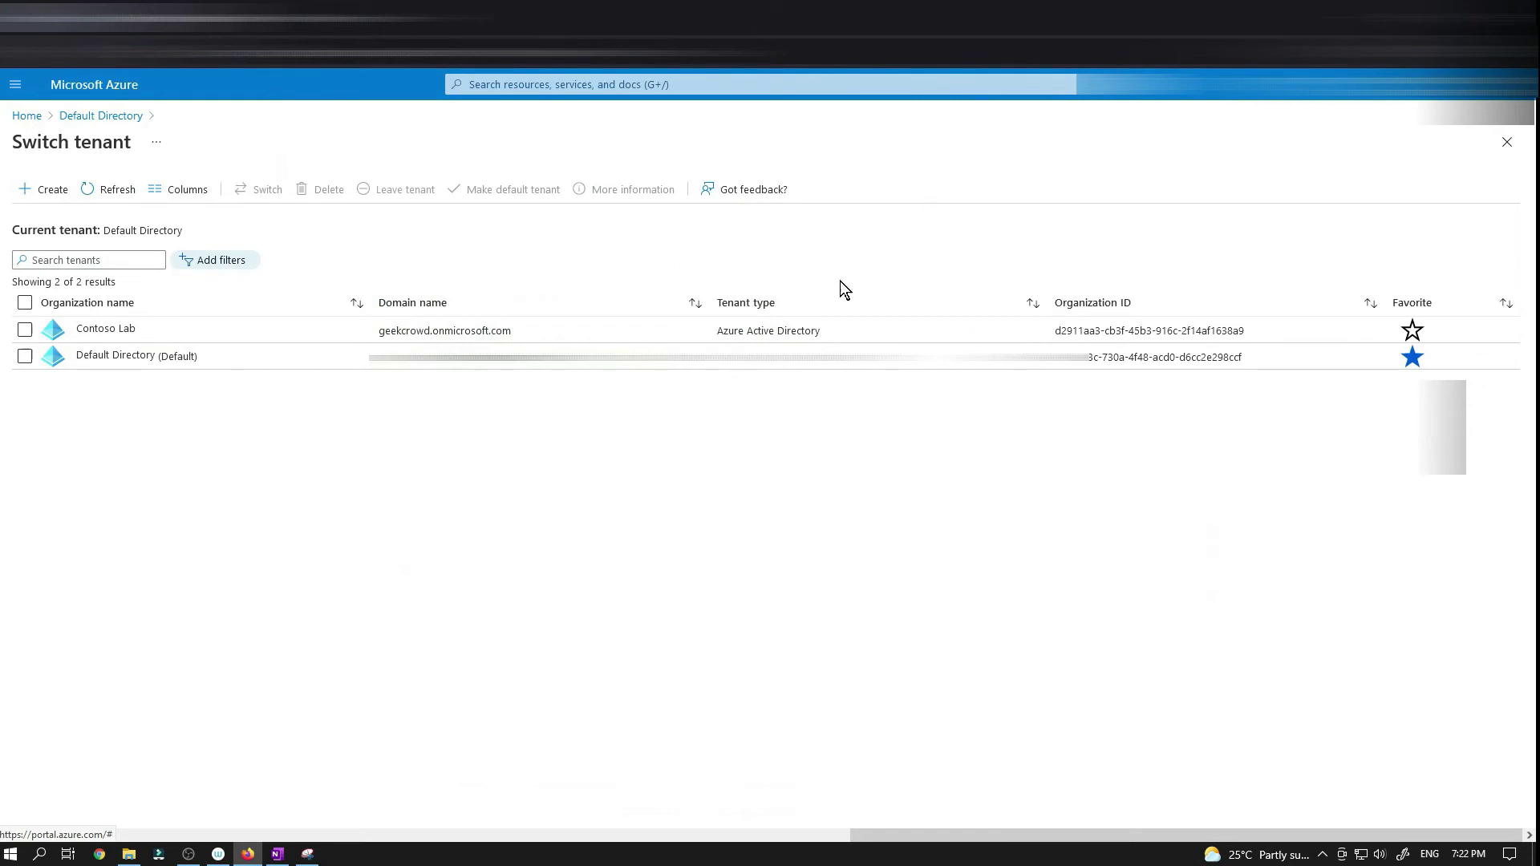
pyautogui.click(1356, 84)
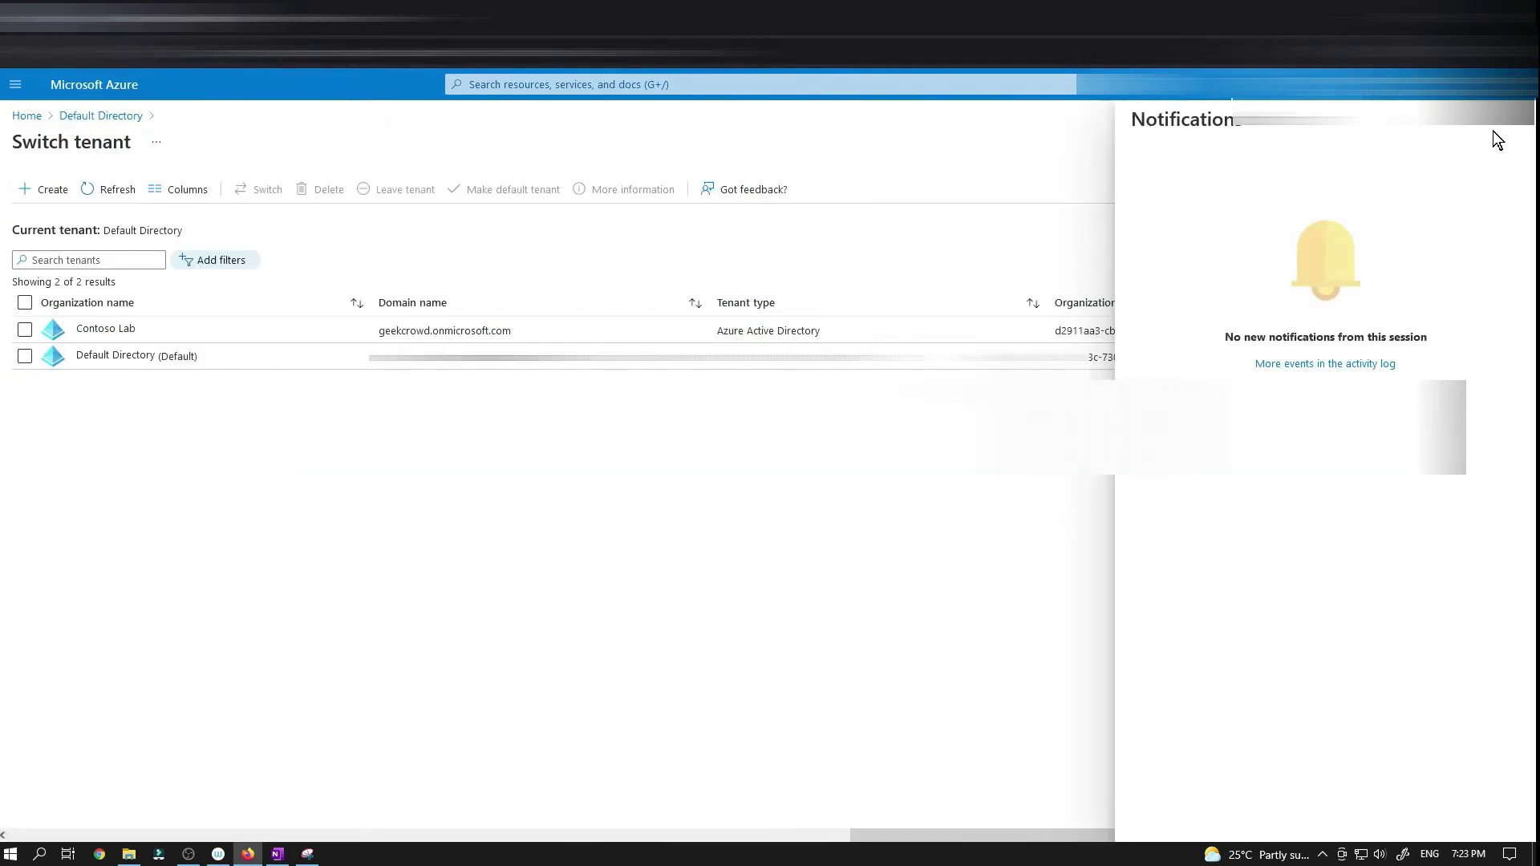
pyautogui.click(1494, 132)
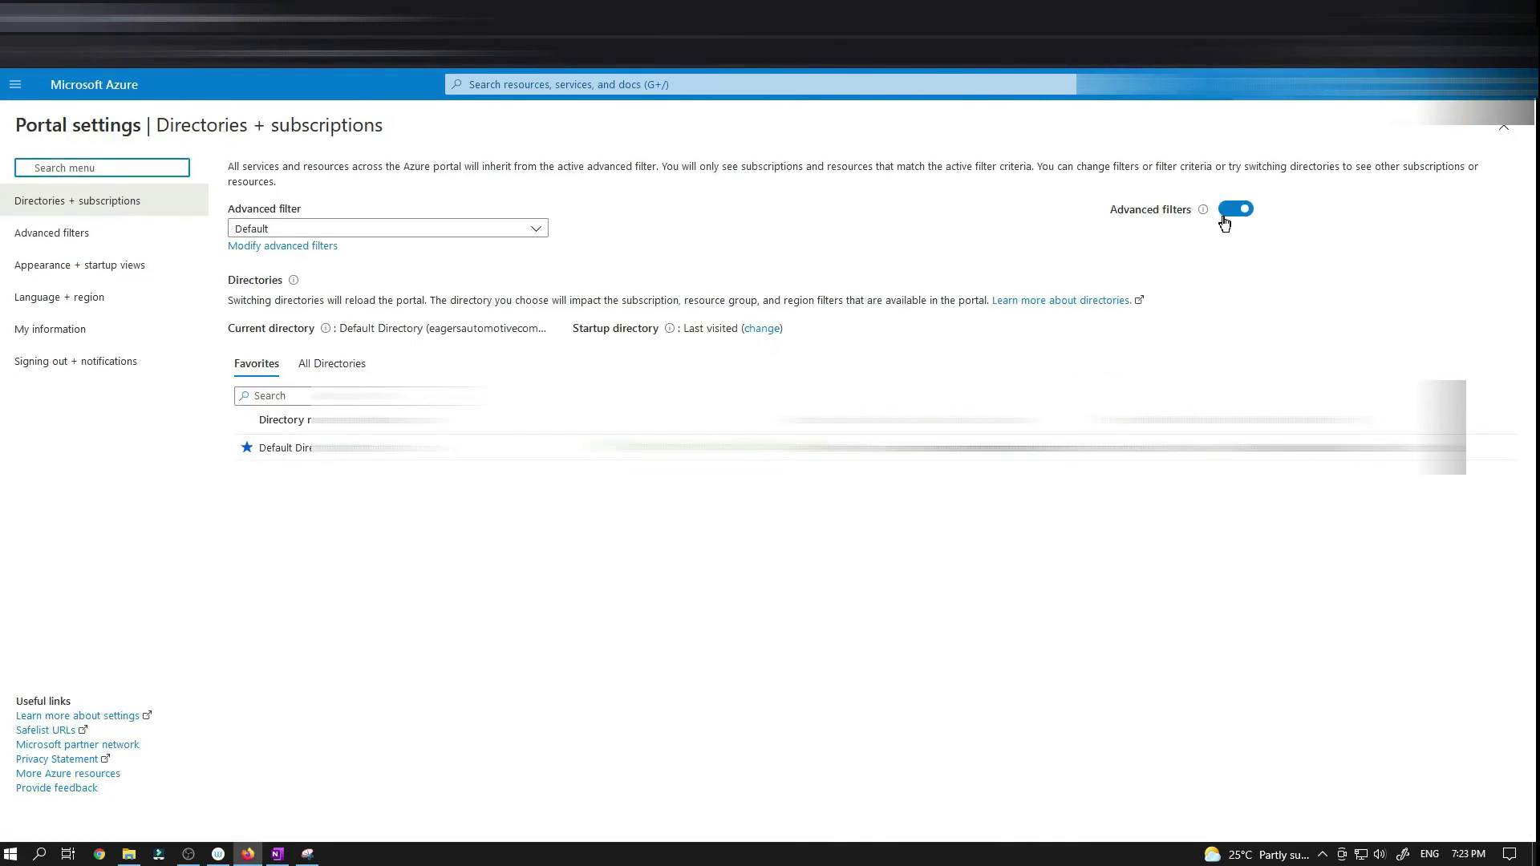
# - Reload the directory settings page and check which advanced filters are available
pyautogui.click(275, 219)
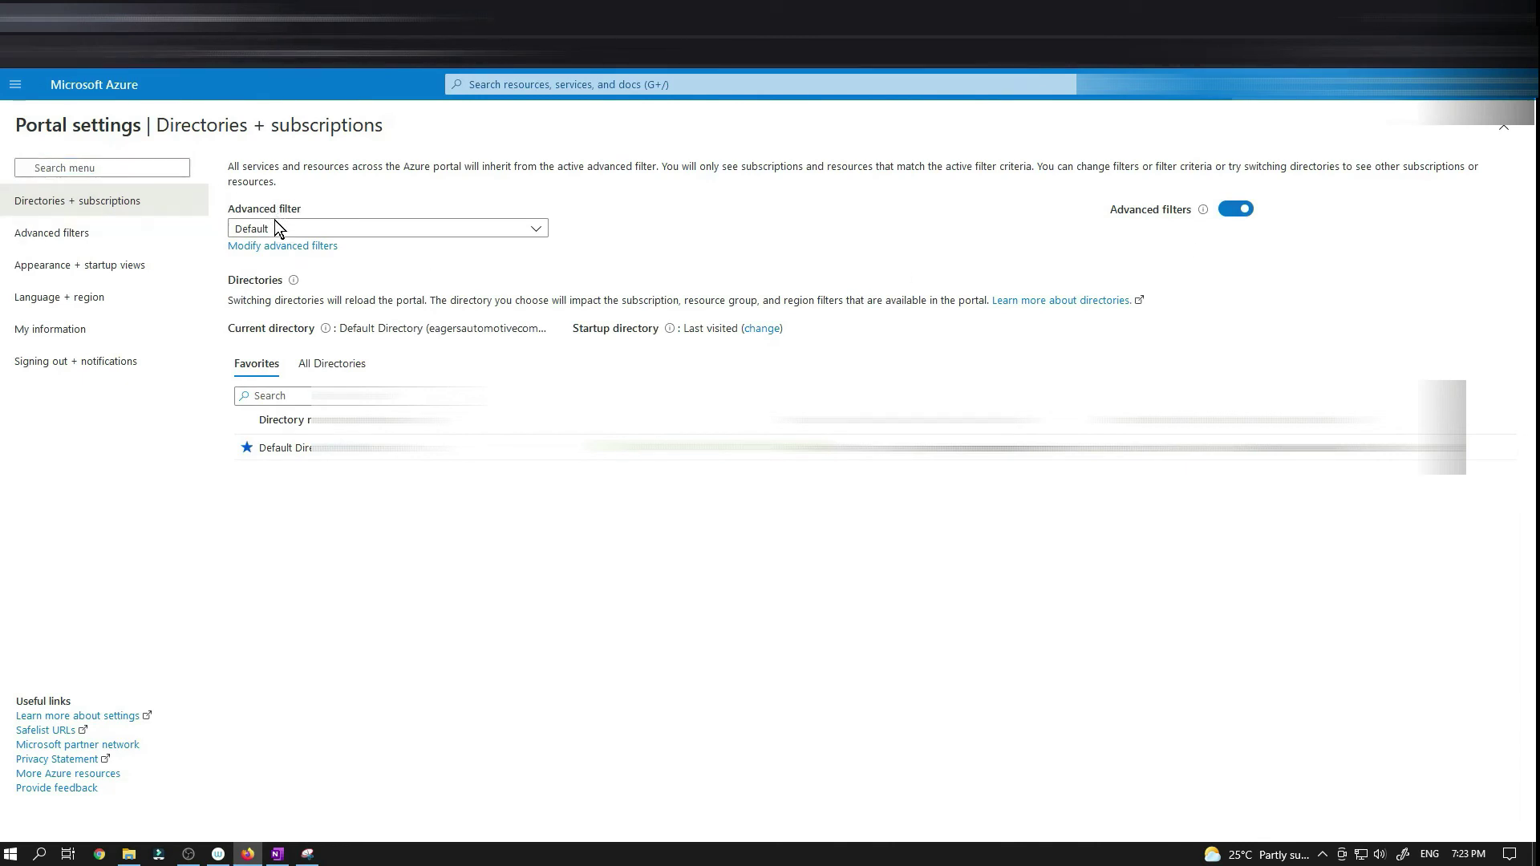
pyautogui.click(275, 221)
pyautogui.click(330, 607)
pyautogui.press('F5')
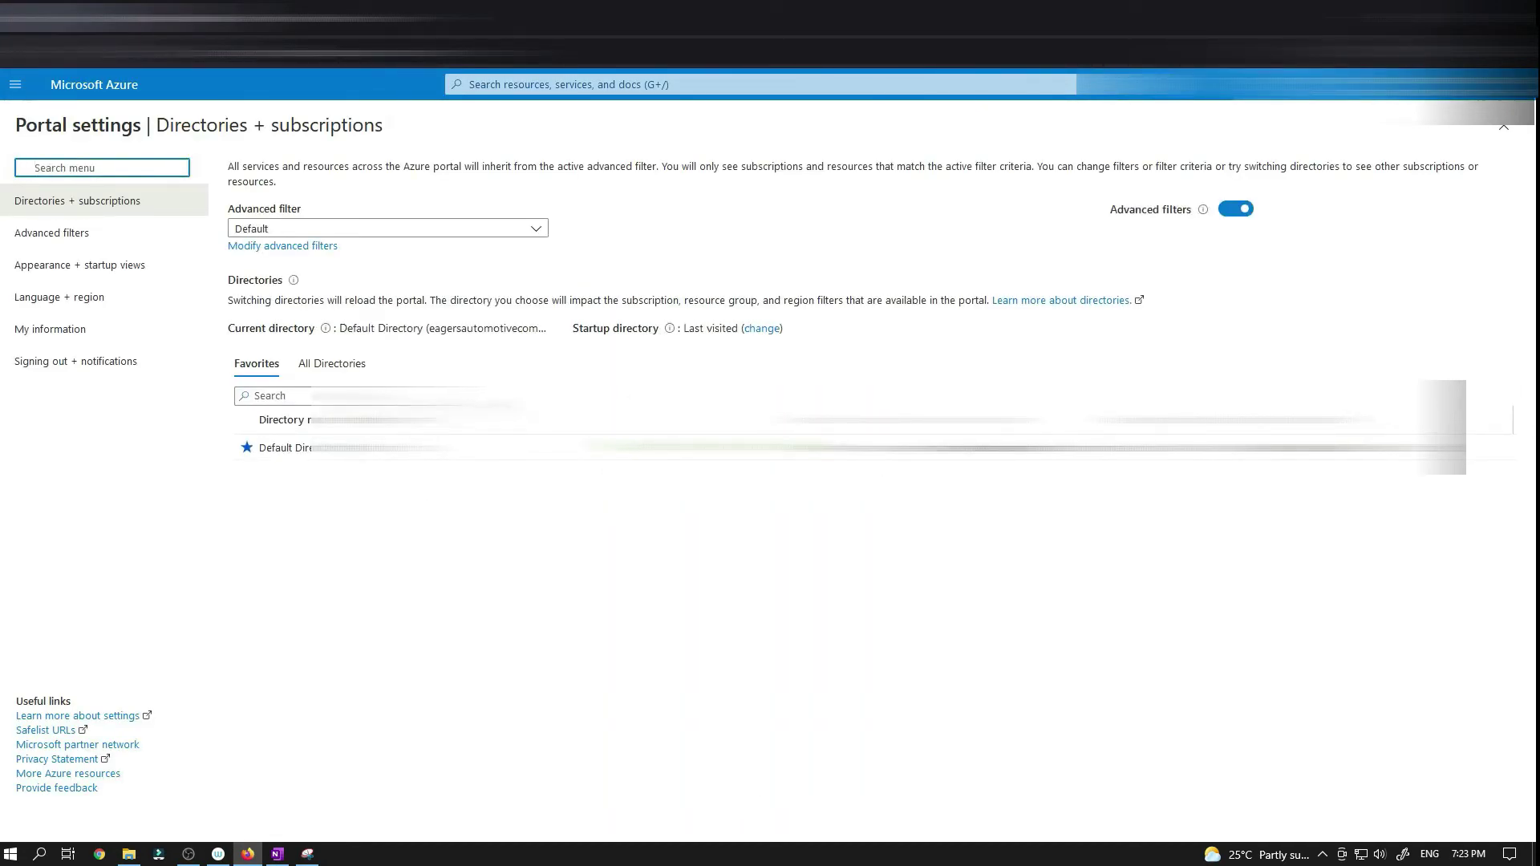
pyautogui.click(316, 230)
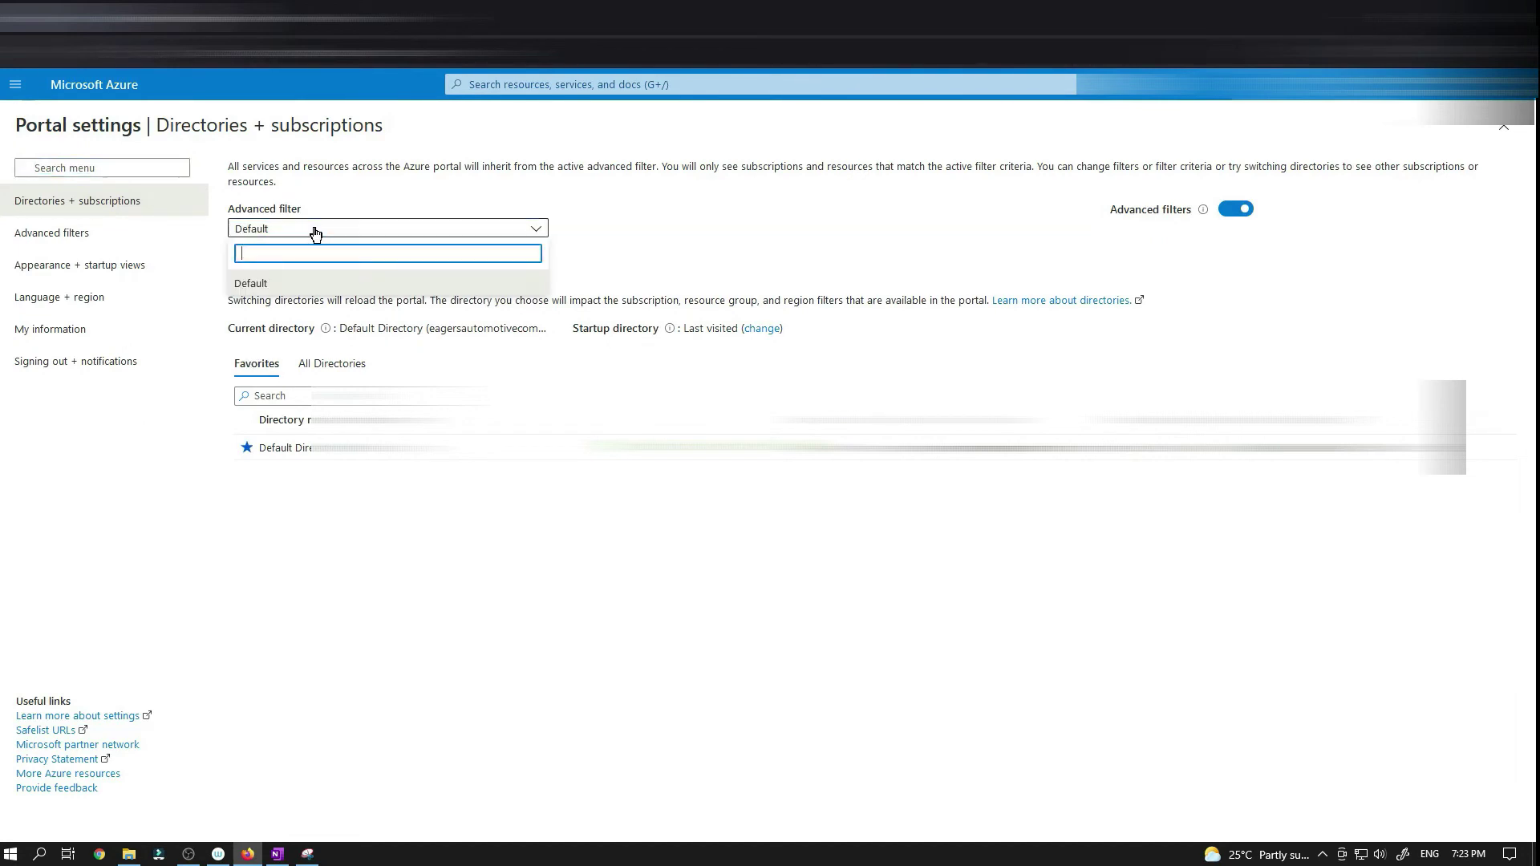
pyautogui.click(173, 560)
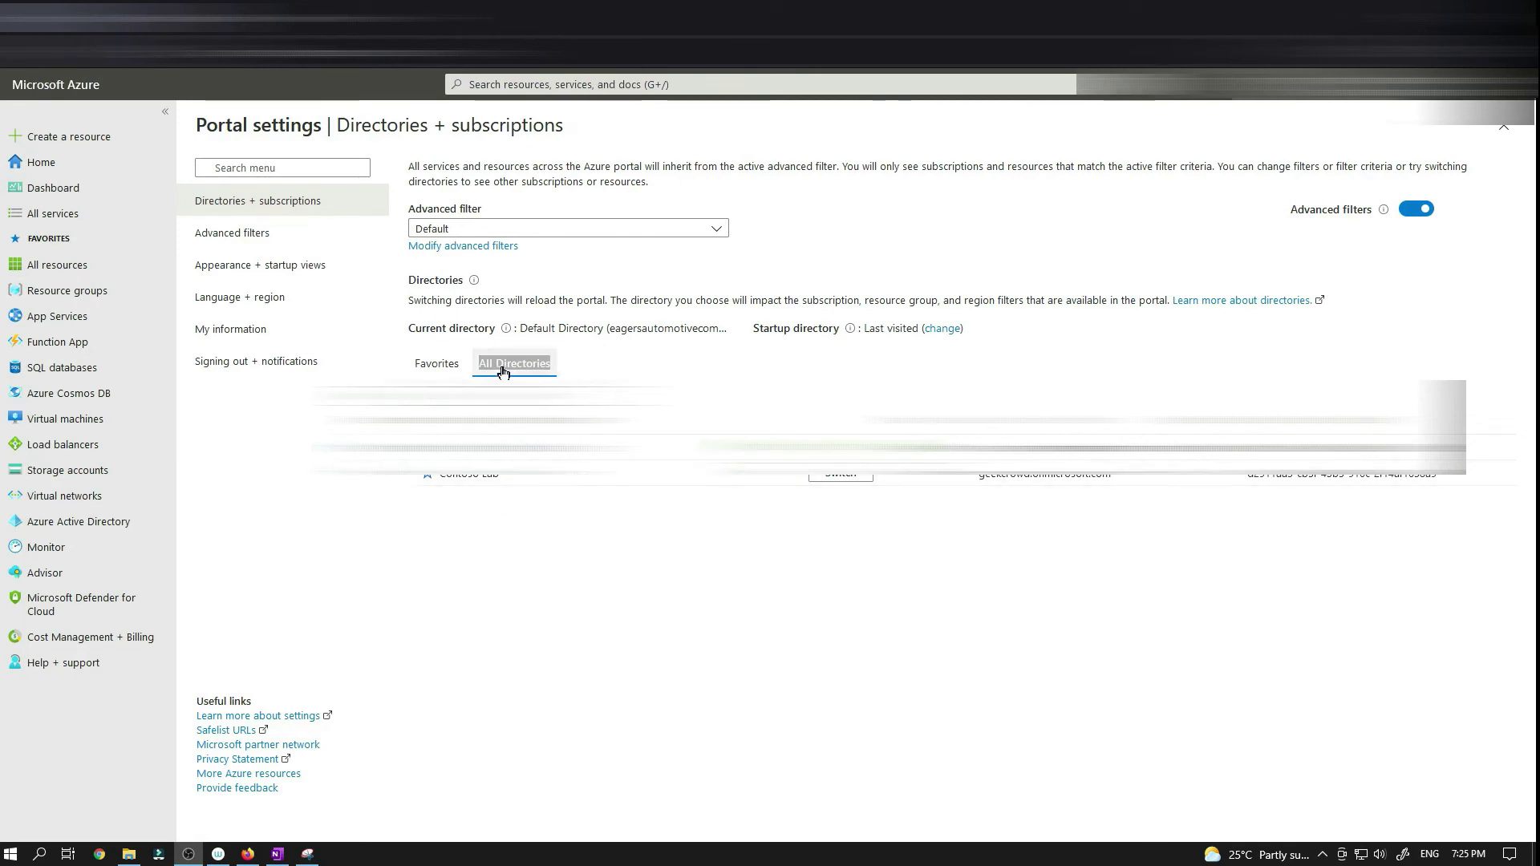
# - Compare the favorite directories with the full directory list, and switch the portal to the Contoso Lab directory
pyautogui.click(437, 368)
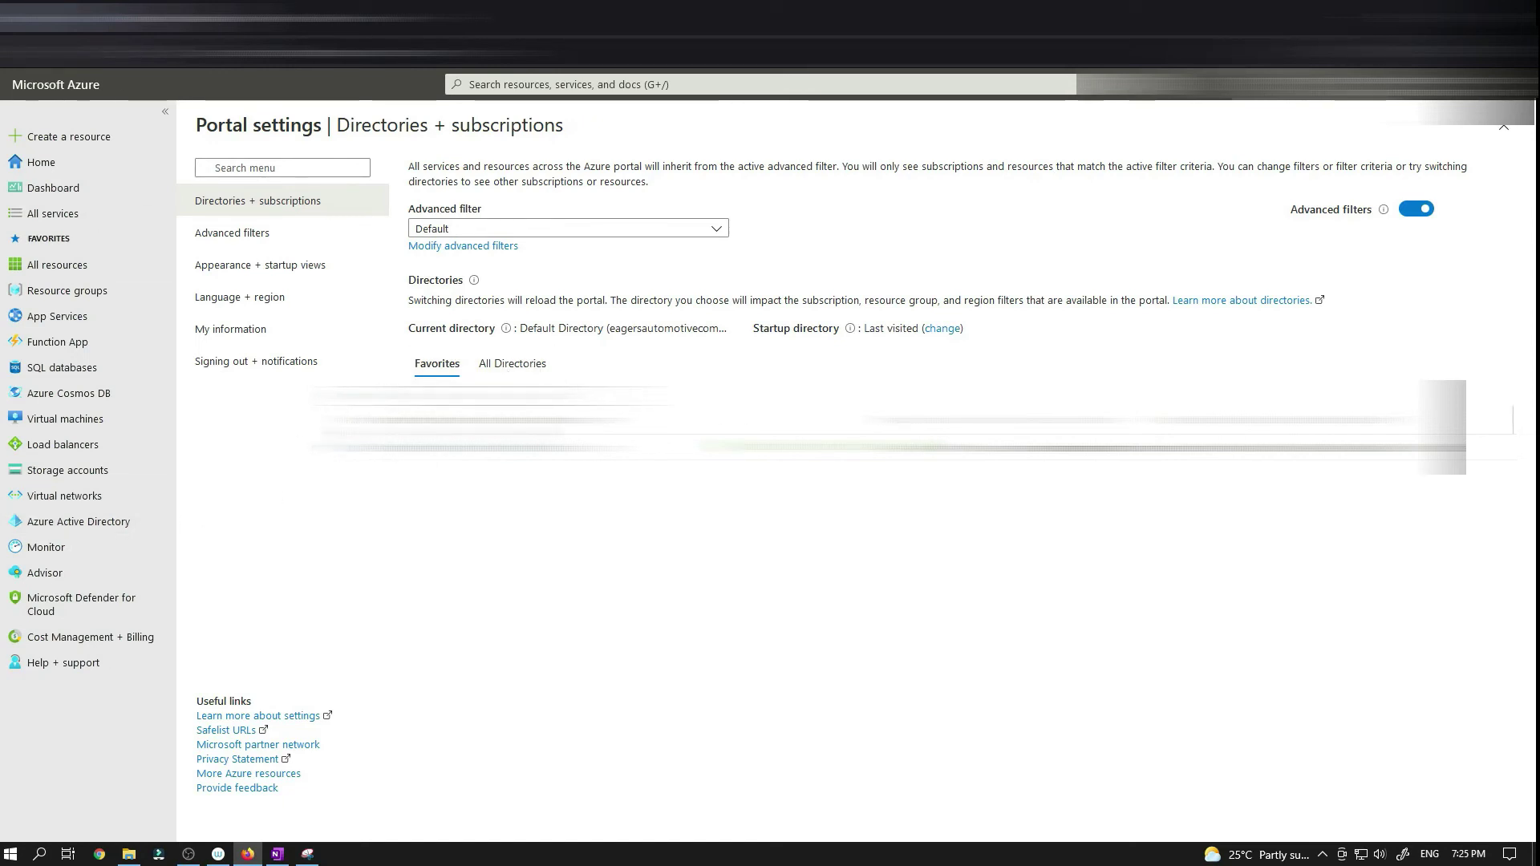
pyautogui.click(505, 363)
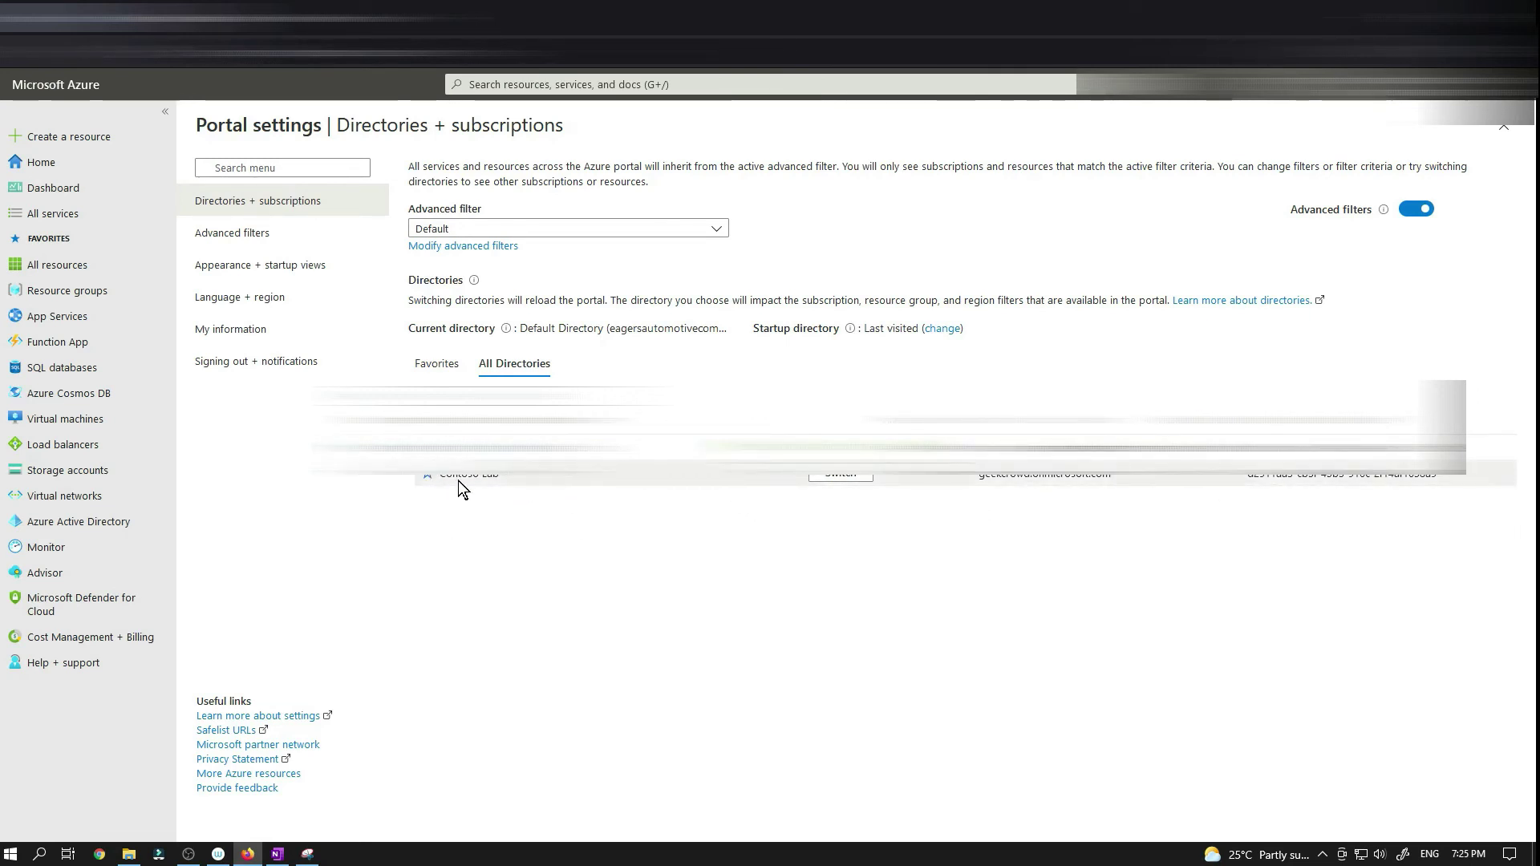
pyautogui.click(850, 482)
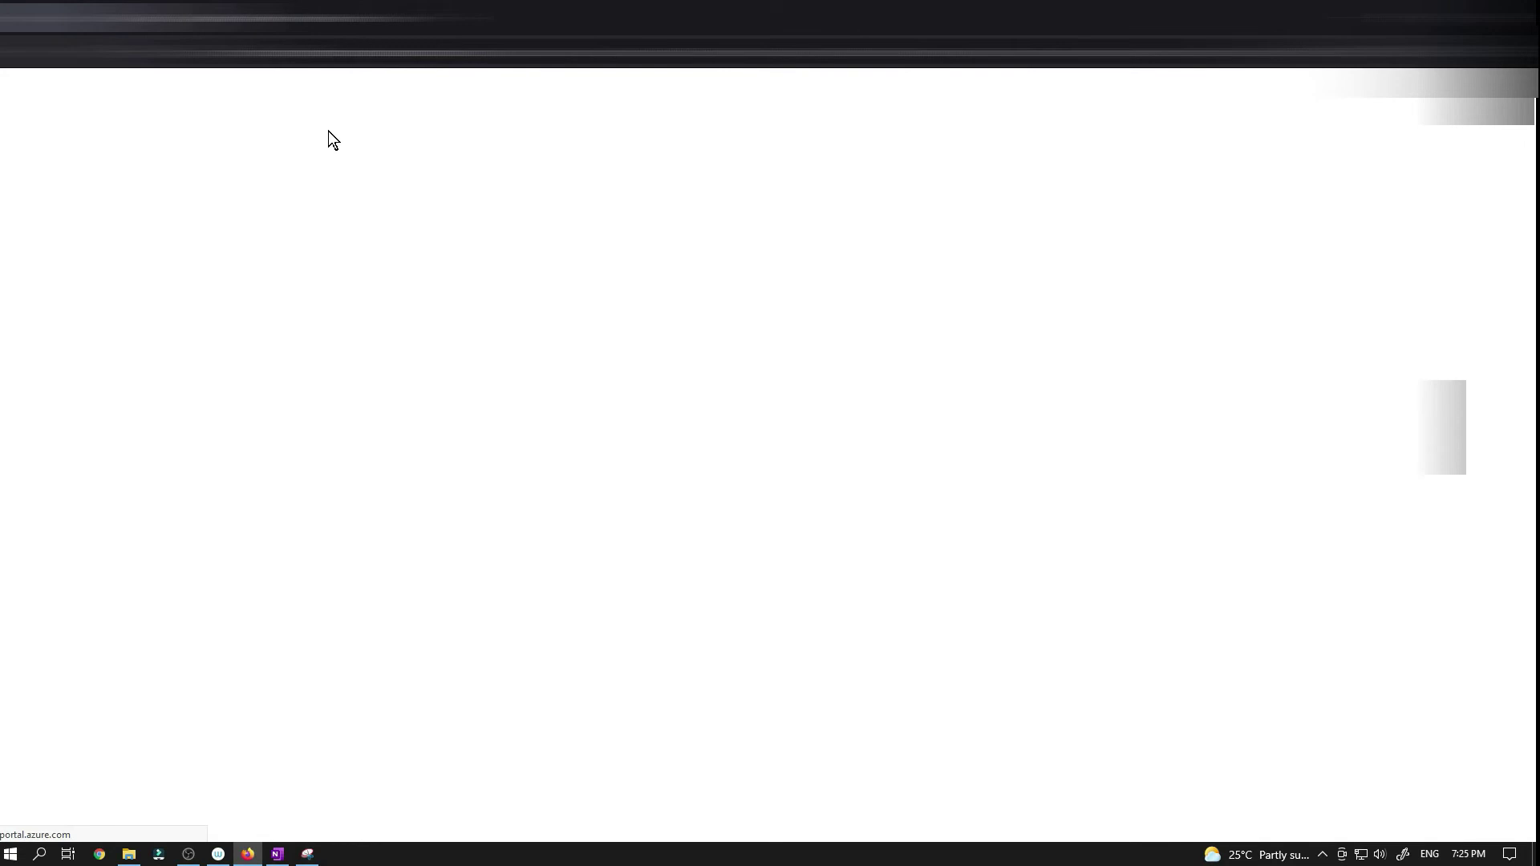
# - Check Task 4 of the manual, return to the portal's directory settings, and list all directories to verify the current one
pyautogui.click(265, 17)
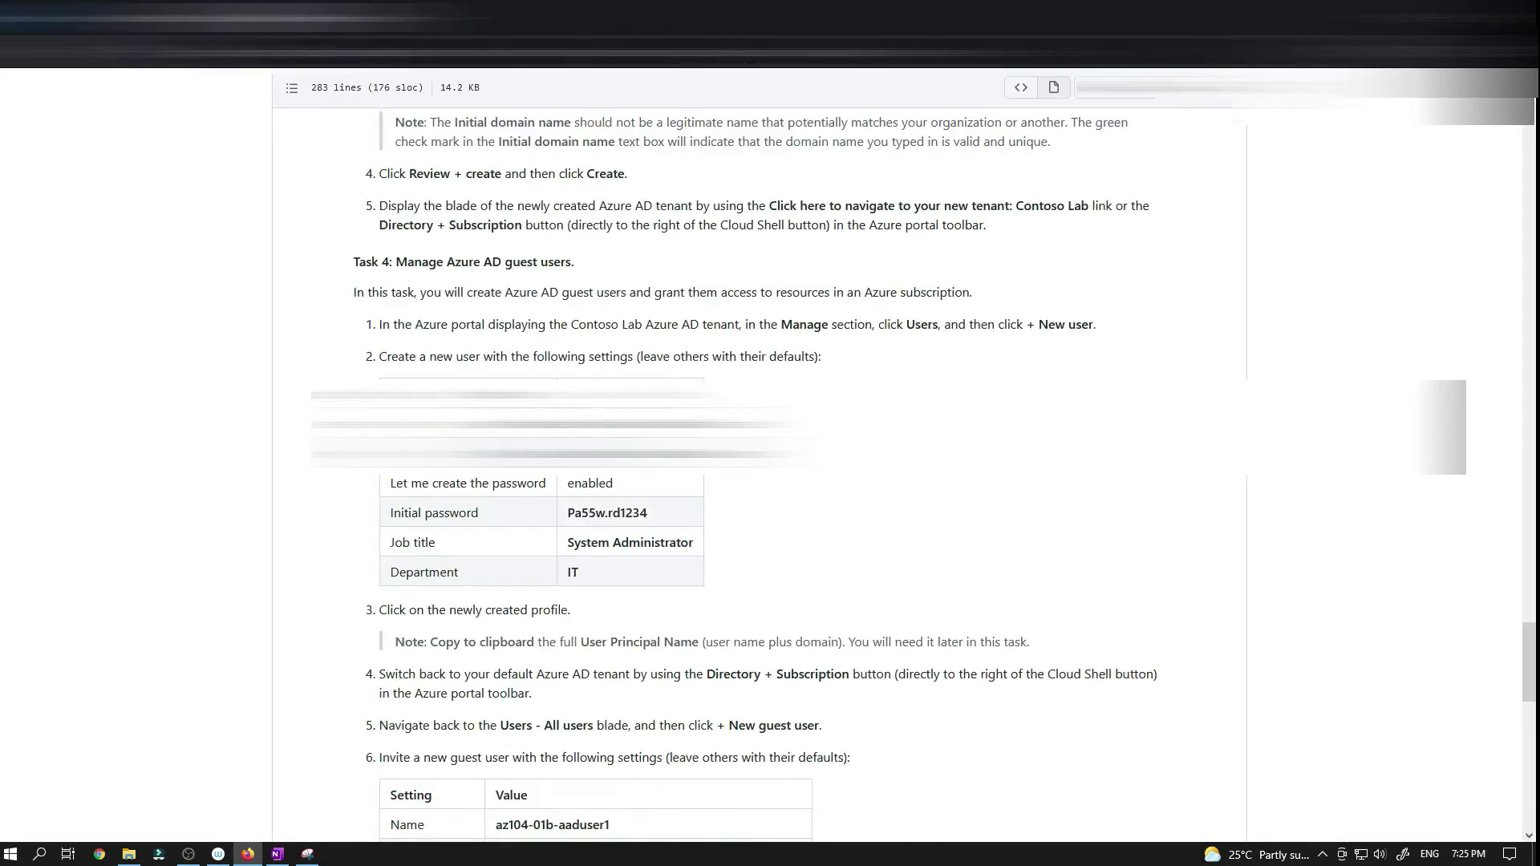
pyautogui.click(121, 17)
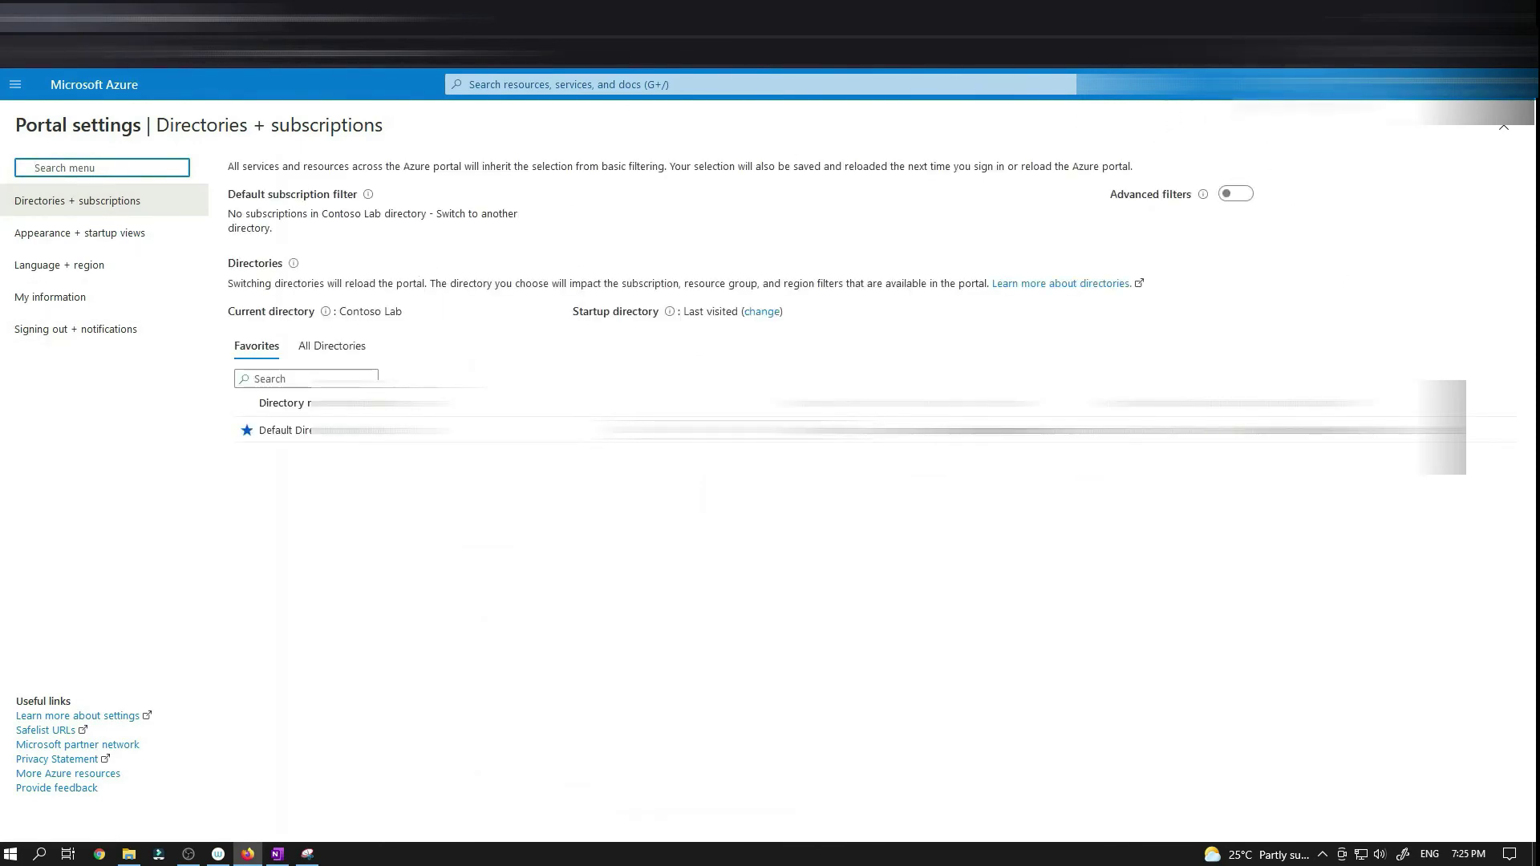
pyautogui.click(1208, 86)
pyautogui.click(334, 352)
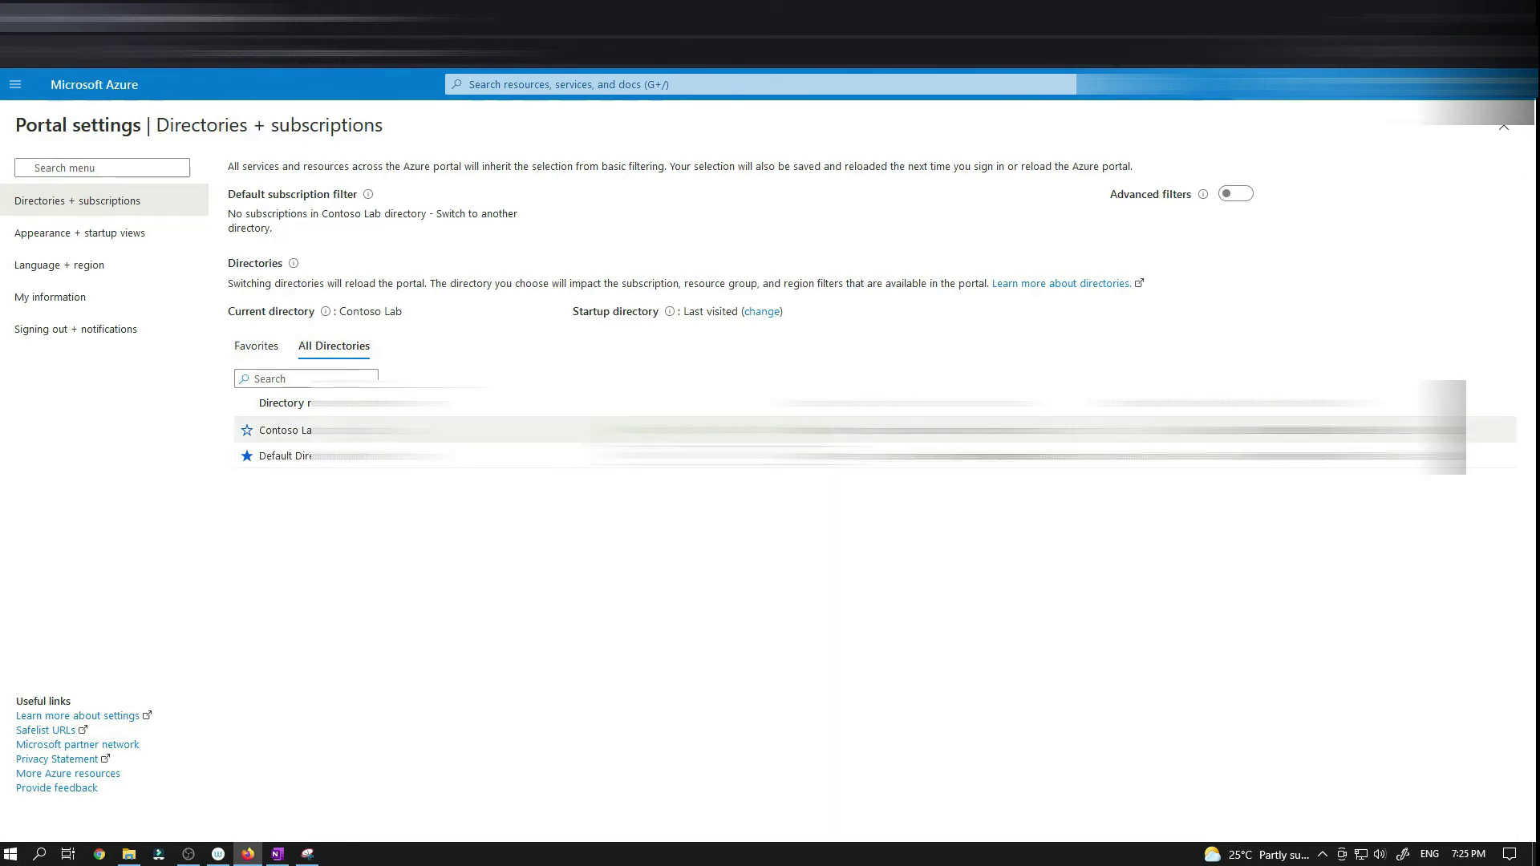
# - Set the portal's menu behavior to Docked in the appearance settings and apply the change
pyautogui.click(16, 84)
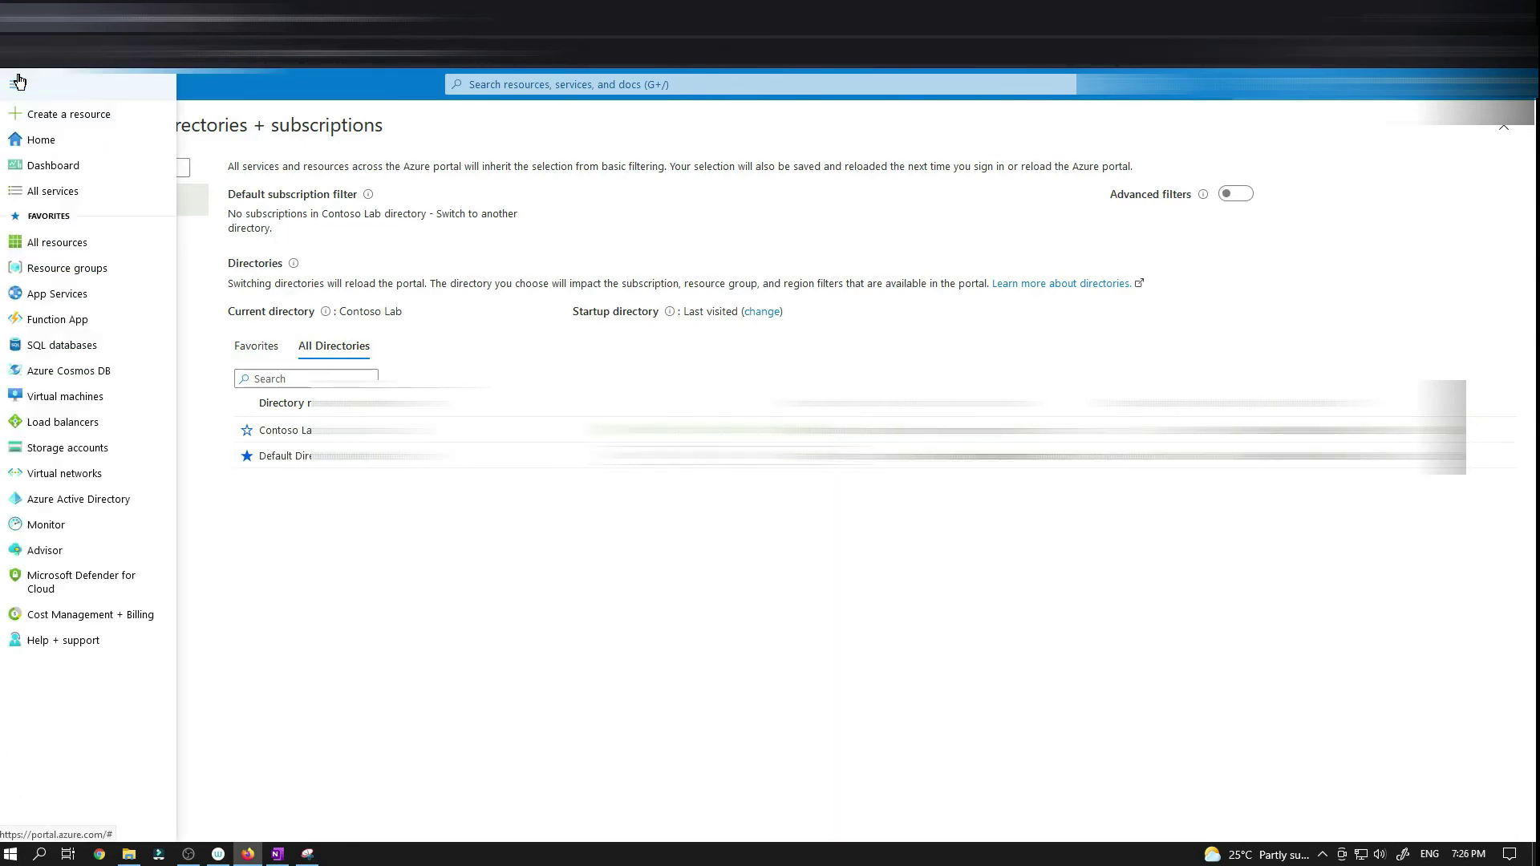
pyautogui.click(233, 446)
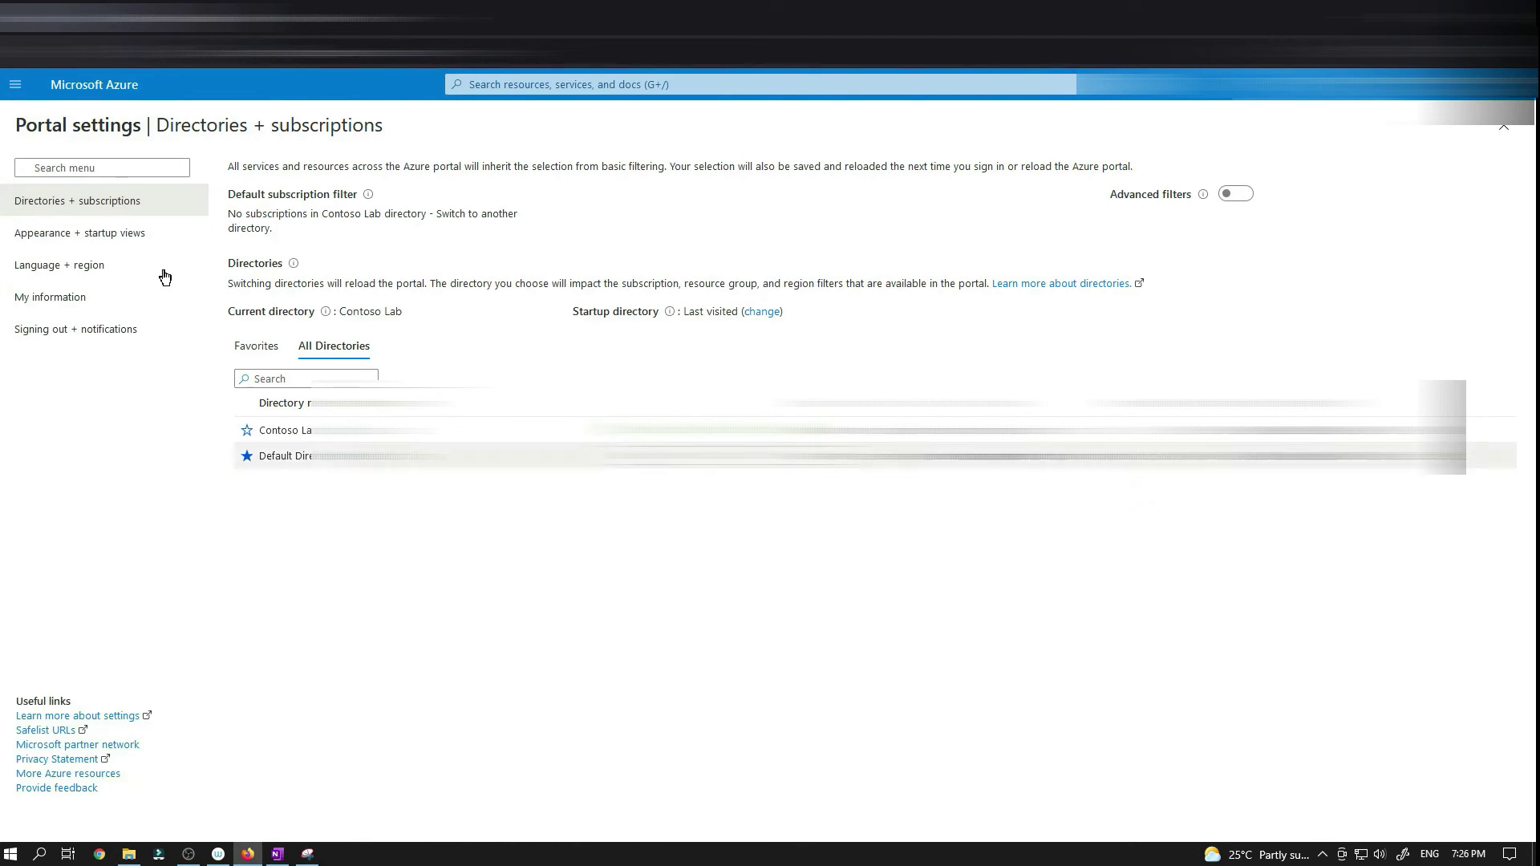
pyautogui.click(114, 241)
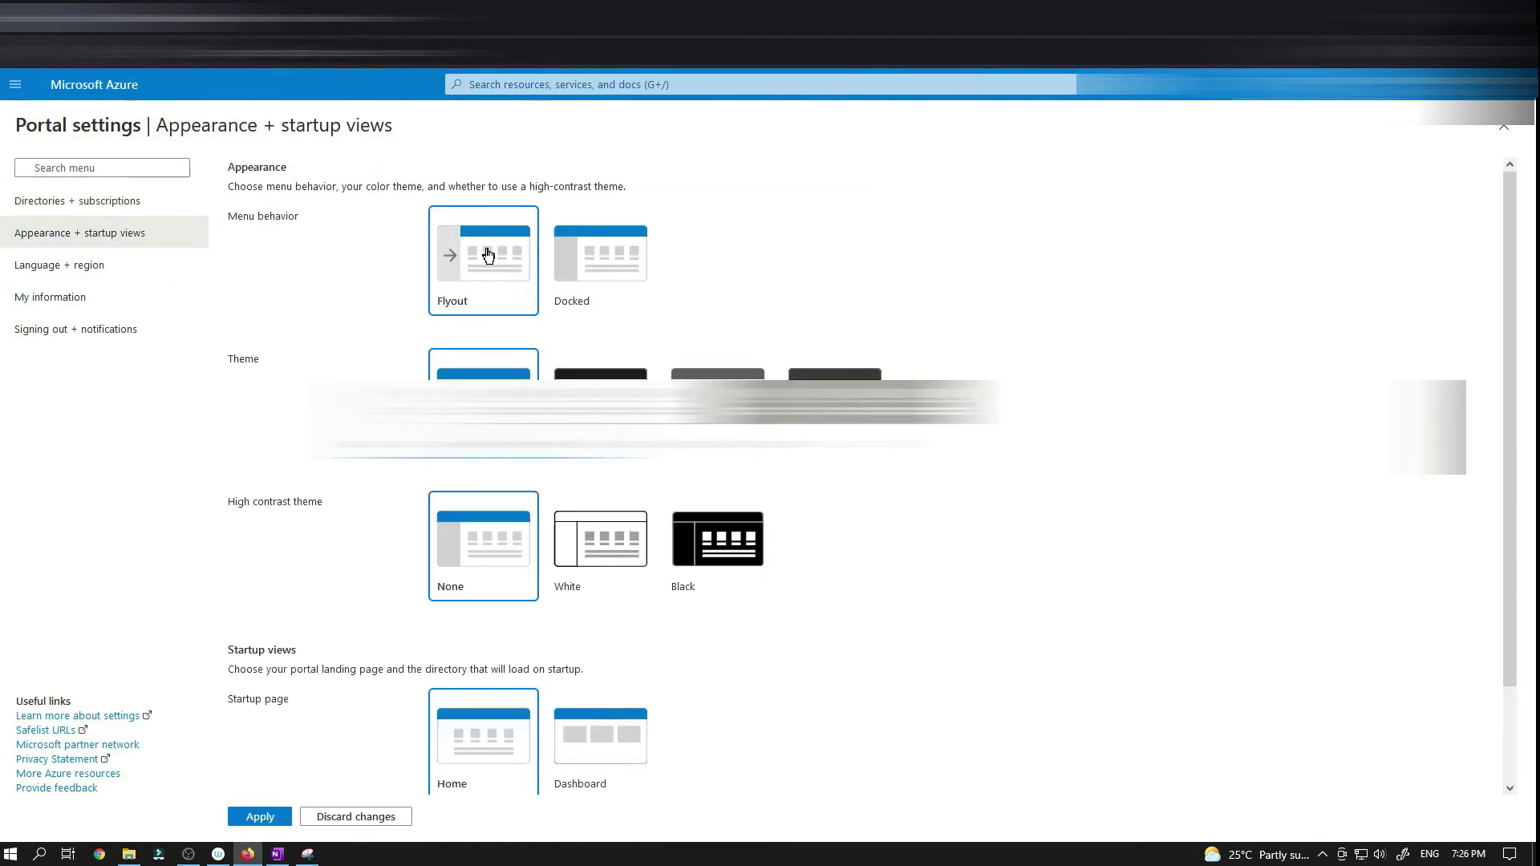
pyautogui.click(592, 257)
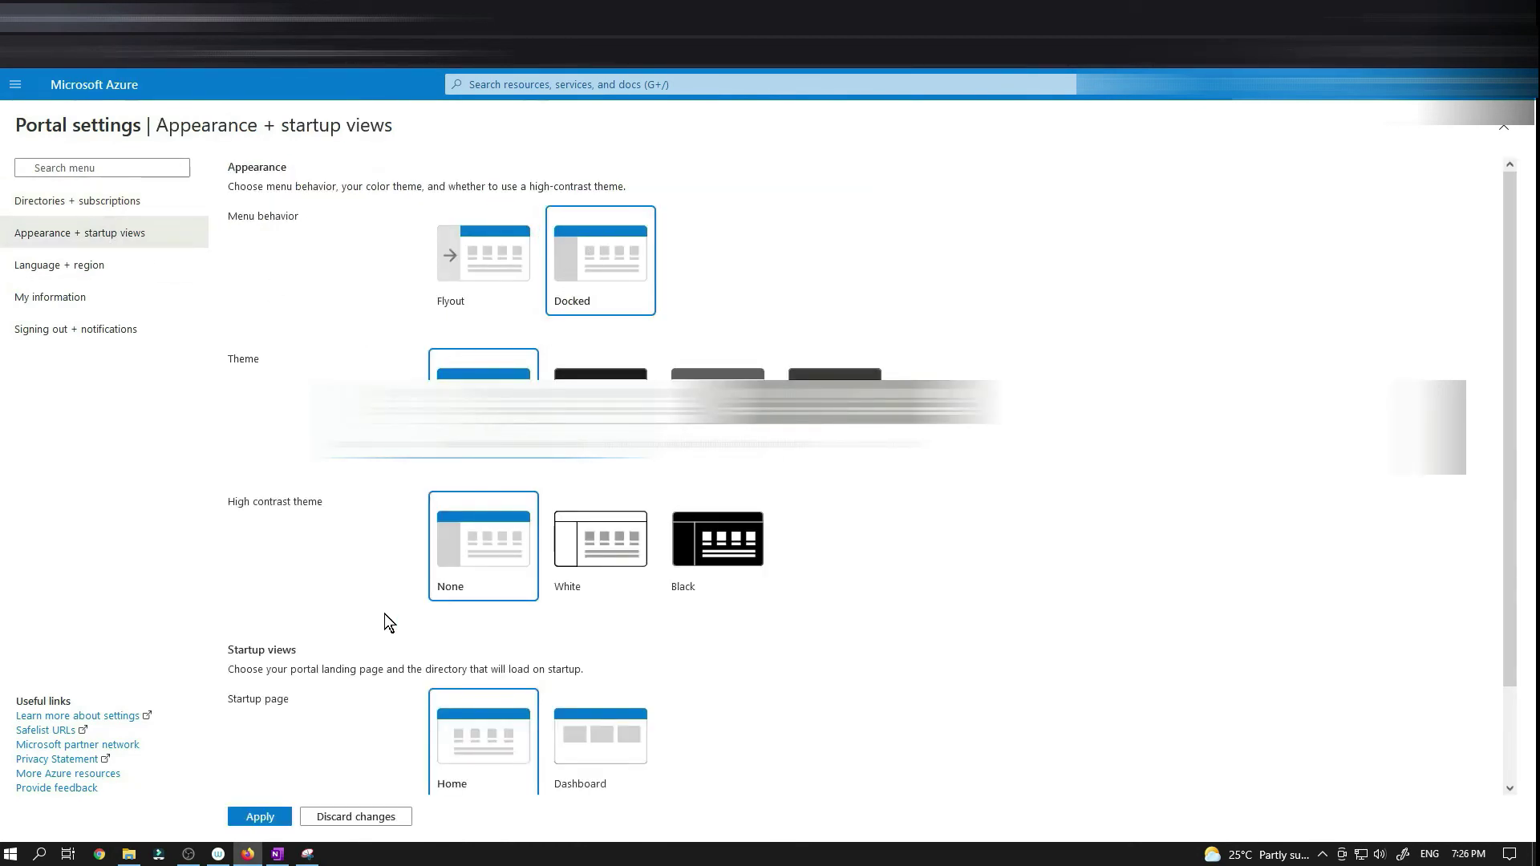
pyautogui.click(257, 818)
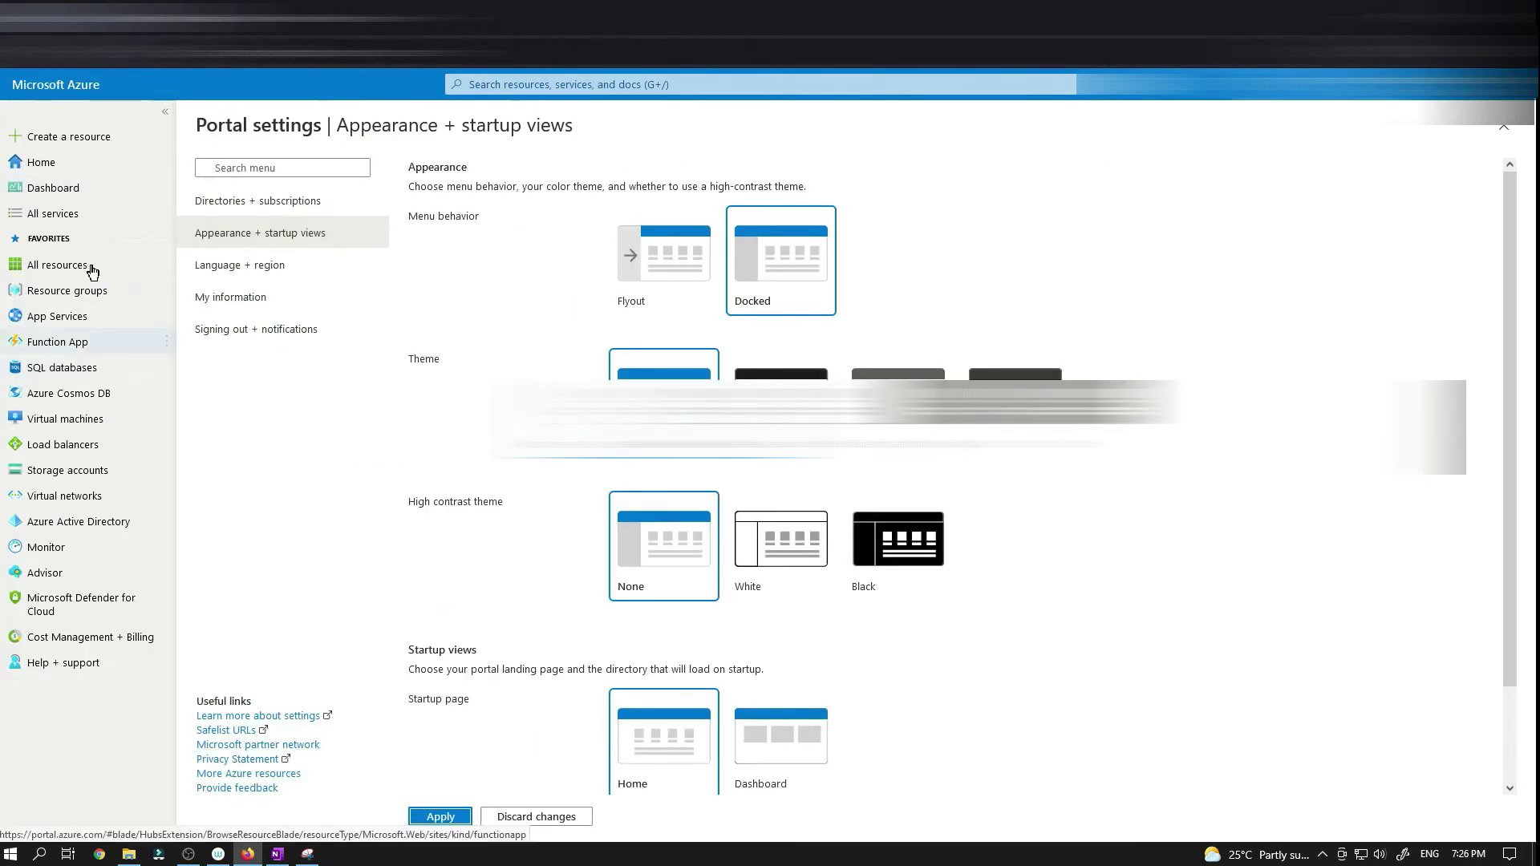
# - Open the users of the Contoso Lab Azure Active Directory tenant and start creating a new user
pyautogui.click(70, 529)
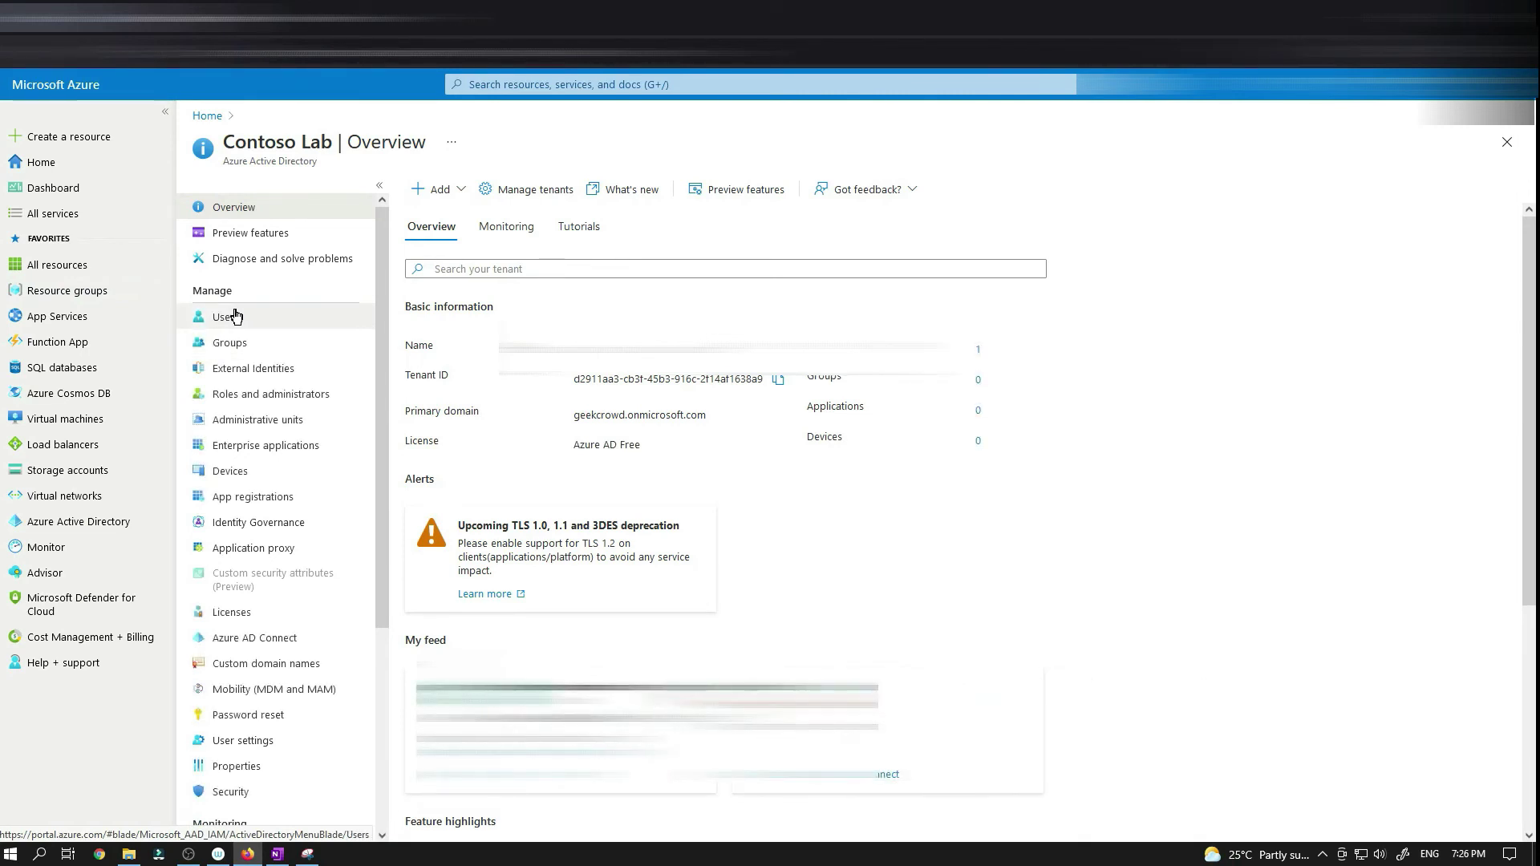
pyautogui.click(230, 317)
pyautogui.click(232, 318)
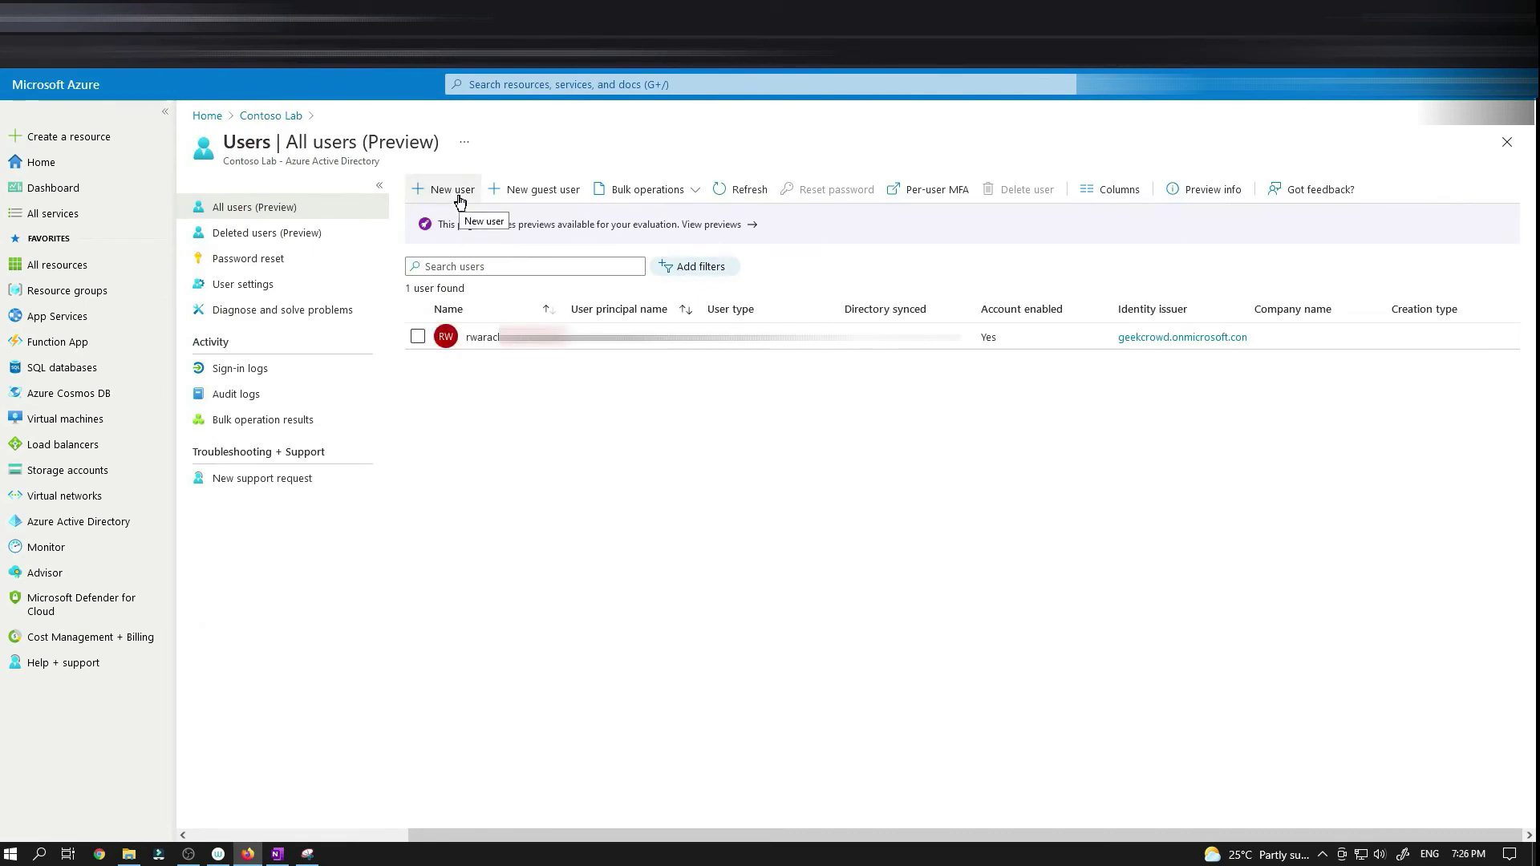
pyautogui.click(459, 197)
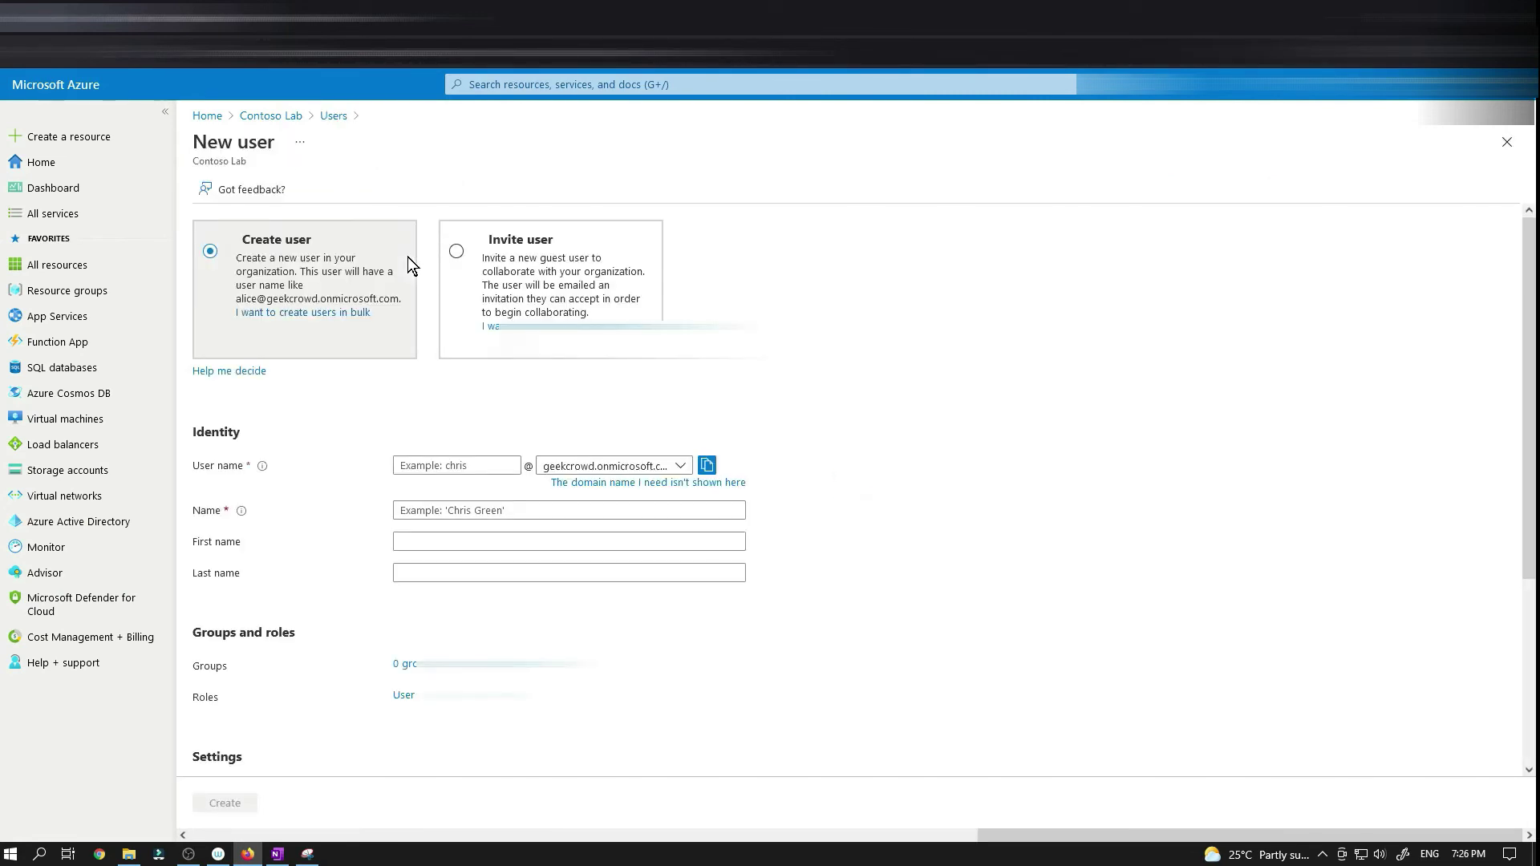
# - Copy the user name az104-01b-aaduser1 from Task 4 of the manual and enter it as the new user's user name
pyautogui.click(277, 19)
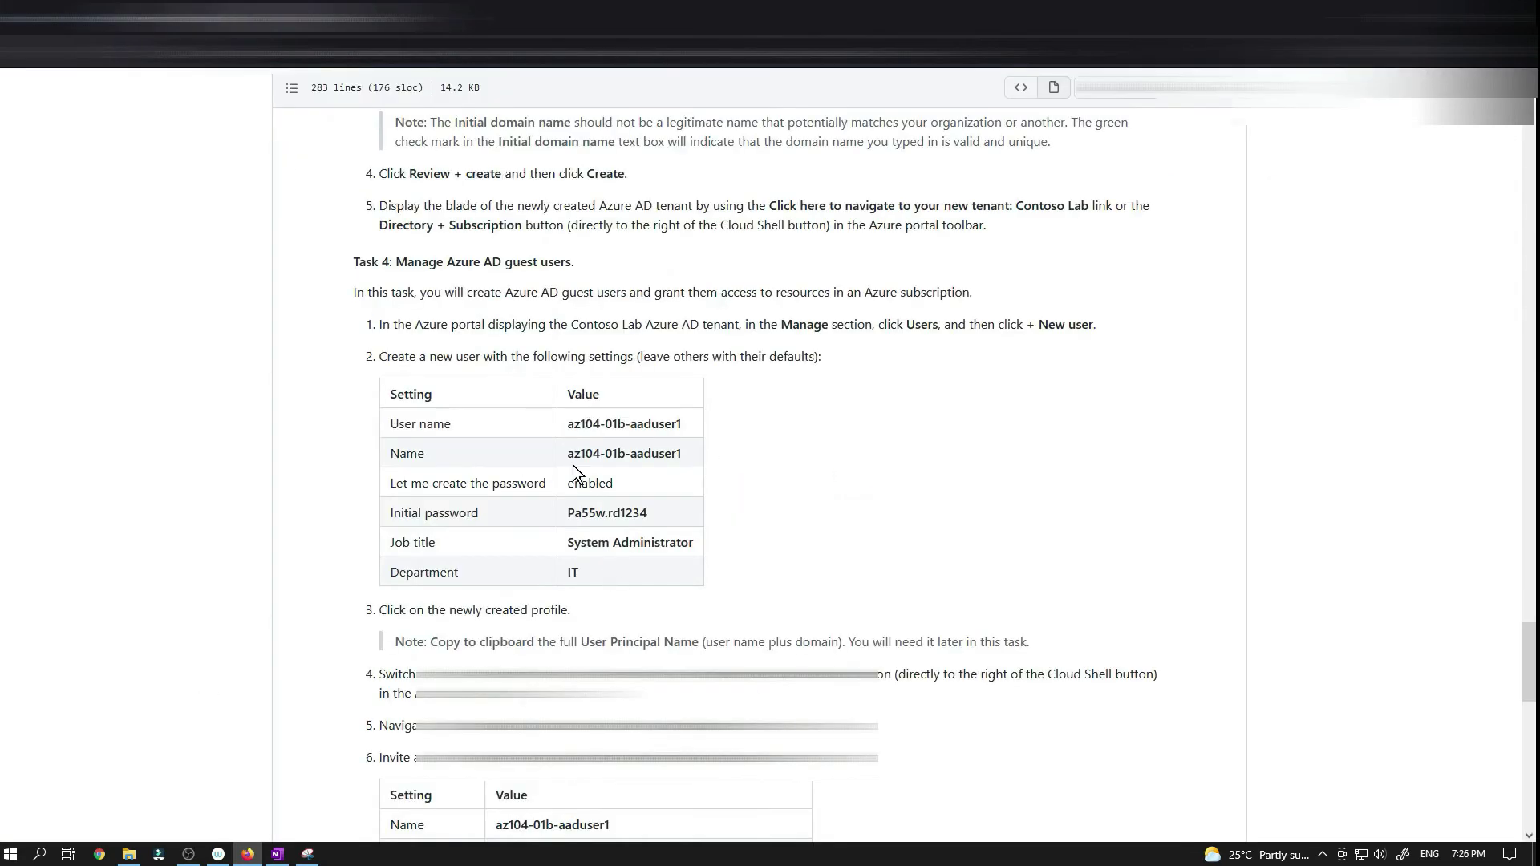
pyautogui.moveTo(569, 425); pyautogui.dragTo(698, 430)
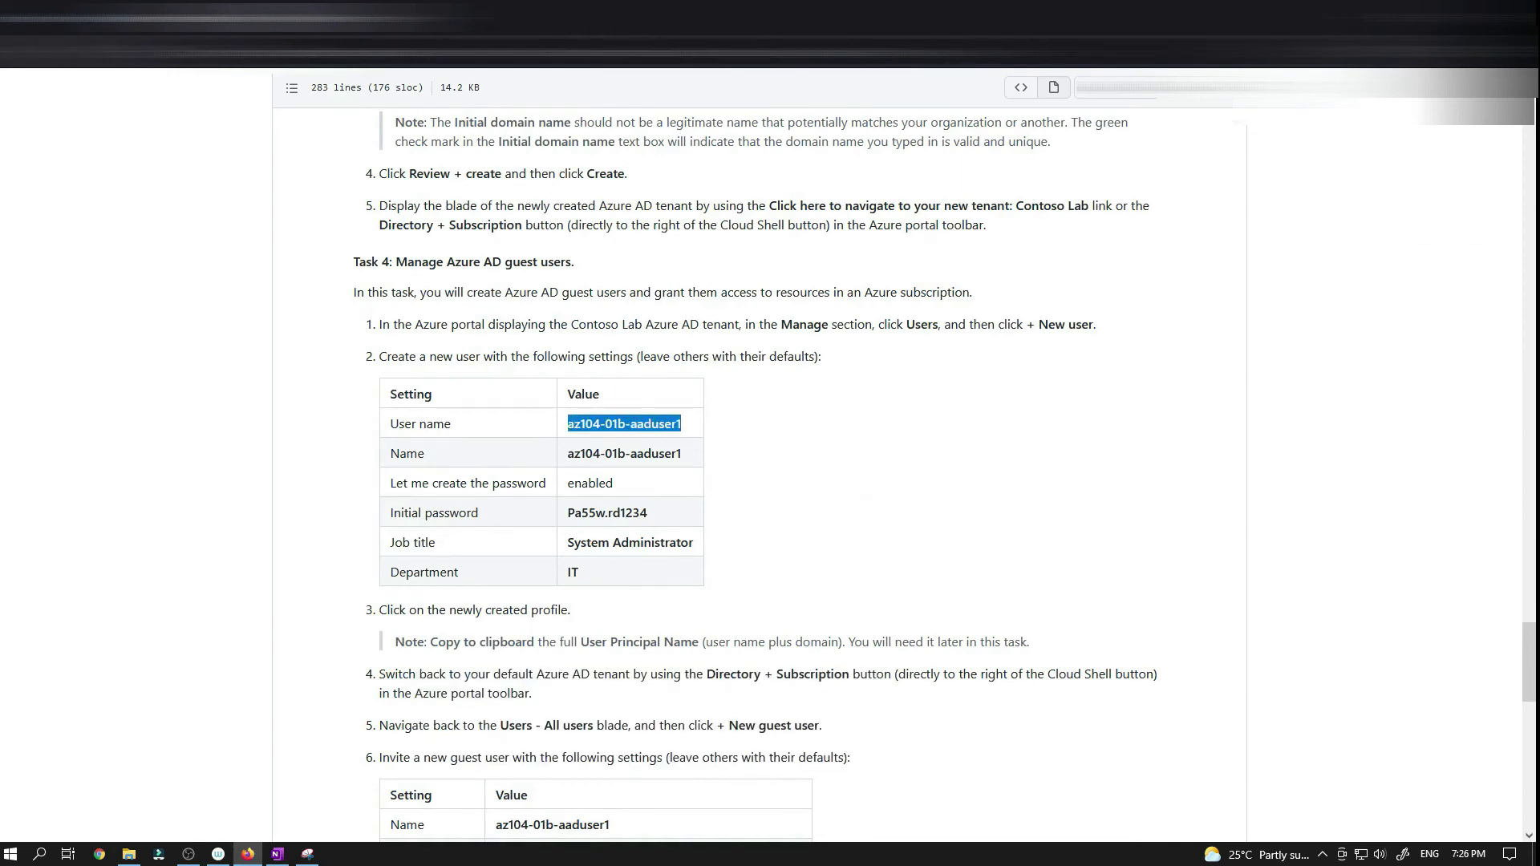
pyautogui.rightClick(699, 429)
pyautogui.click(708, 441)
pyautogui.click(145, 17)
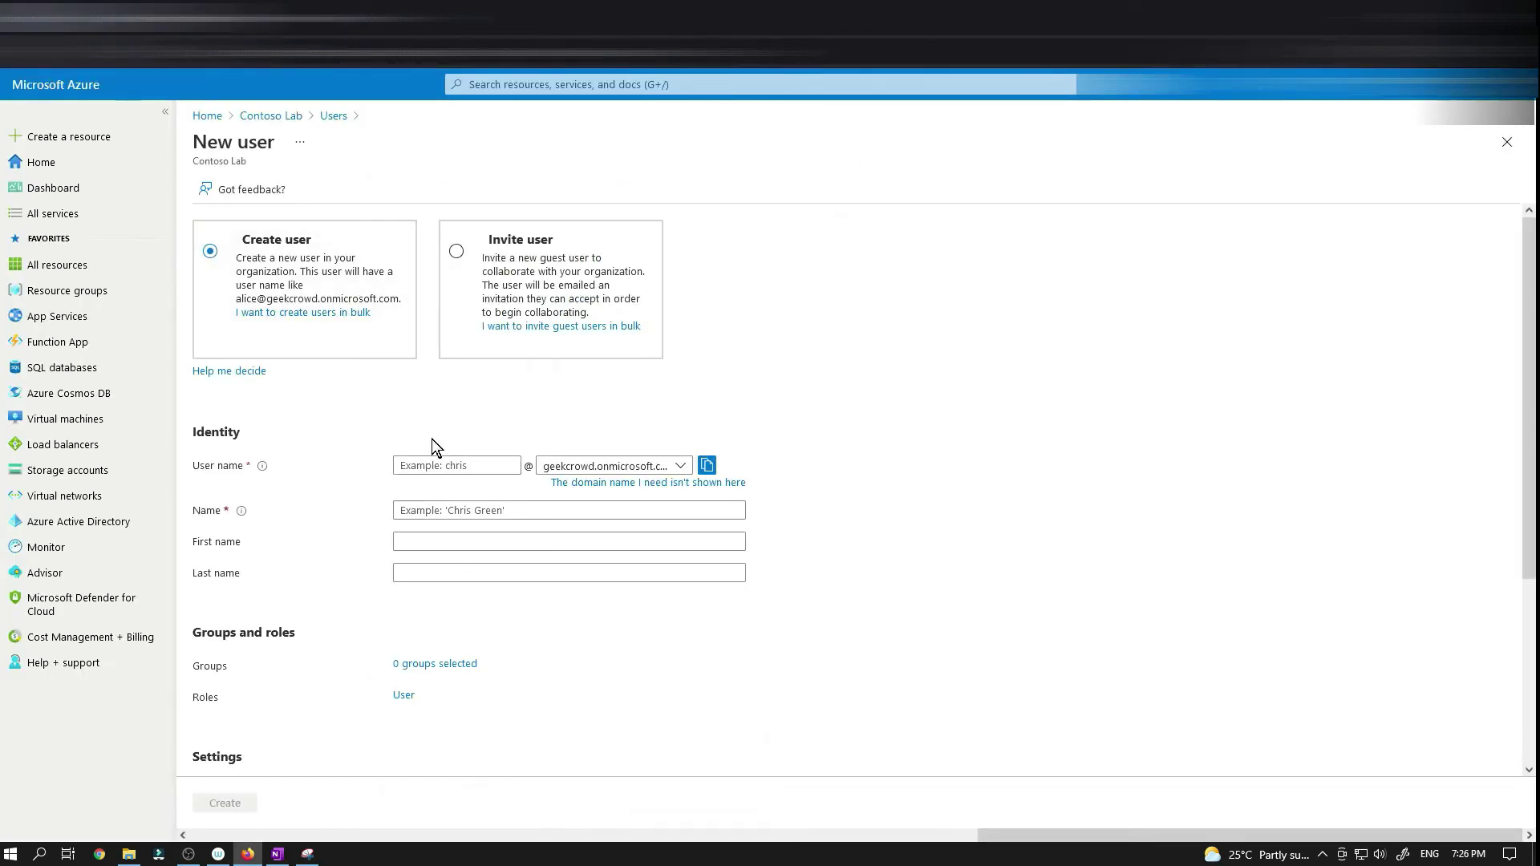
pyautogui.click(439, 465)
pyautogui.hotkey('ctrl', 'v')
# - Set the new user's Name to az104-01b-aaduser1, using the value from the manual's settings table
pyautogui.click(450, 512)
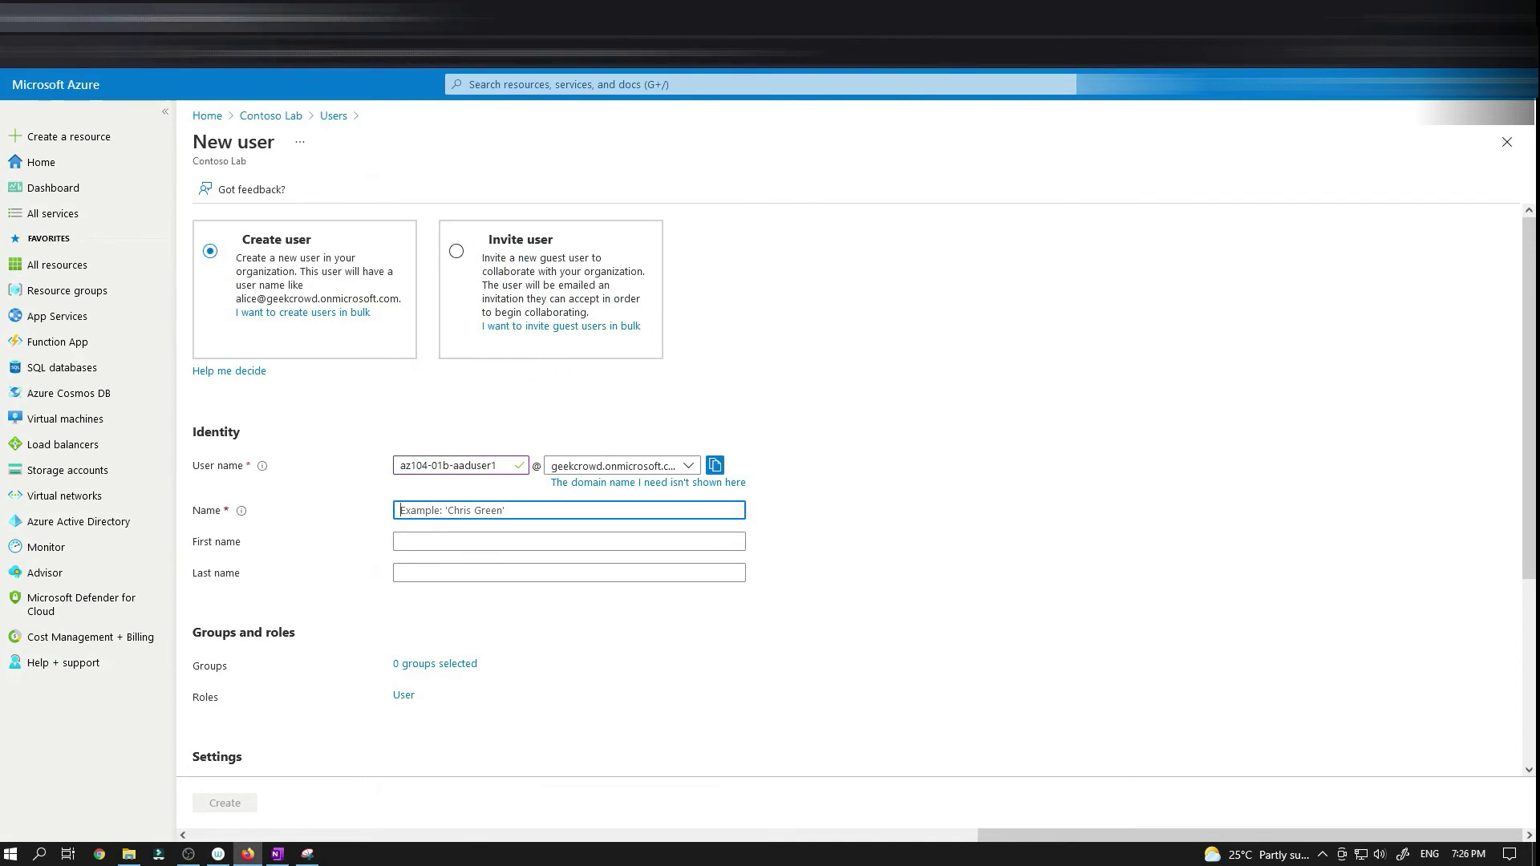
pyautogui.click(257, 18)
pyautogui.moveTo(566, 455); pyautogui.dragTo(664, 454)
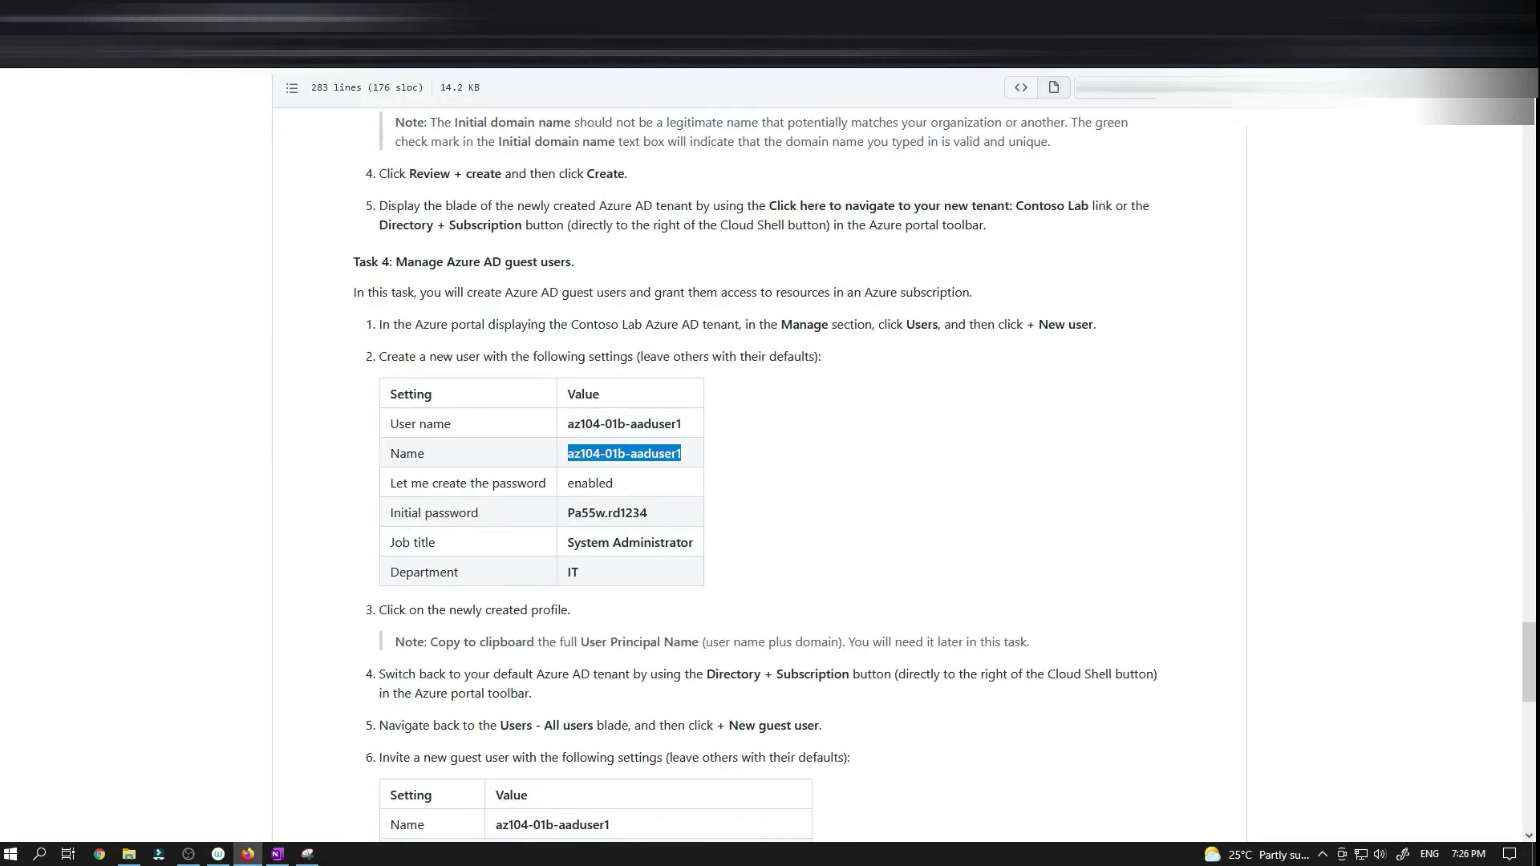
pyautogui.click(104, 18)
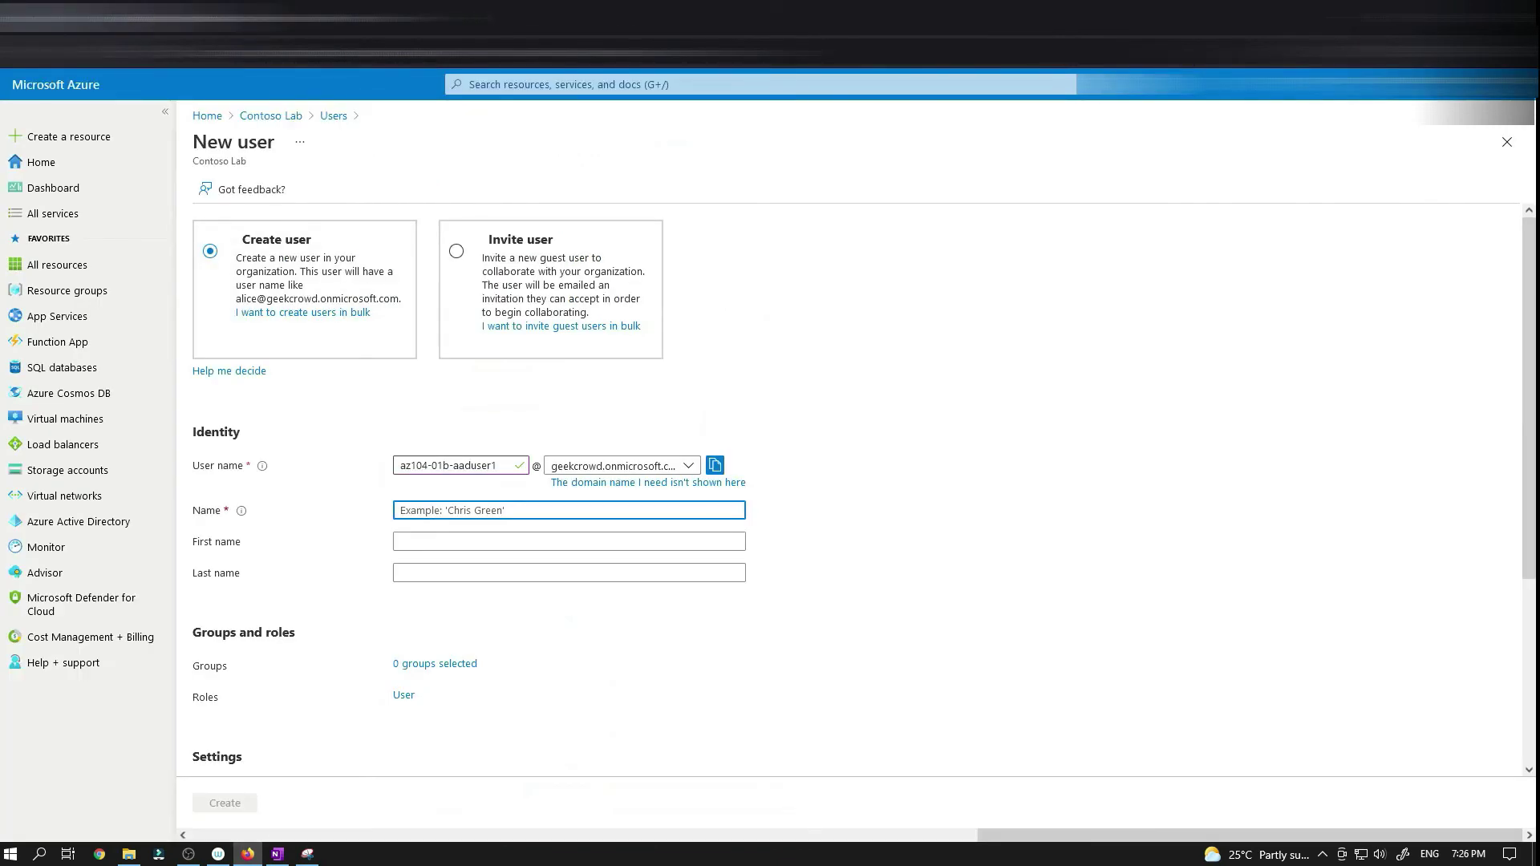
pyautogui.hotkey('ctrl', 'v')
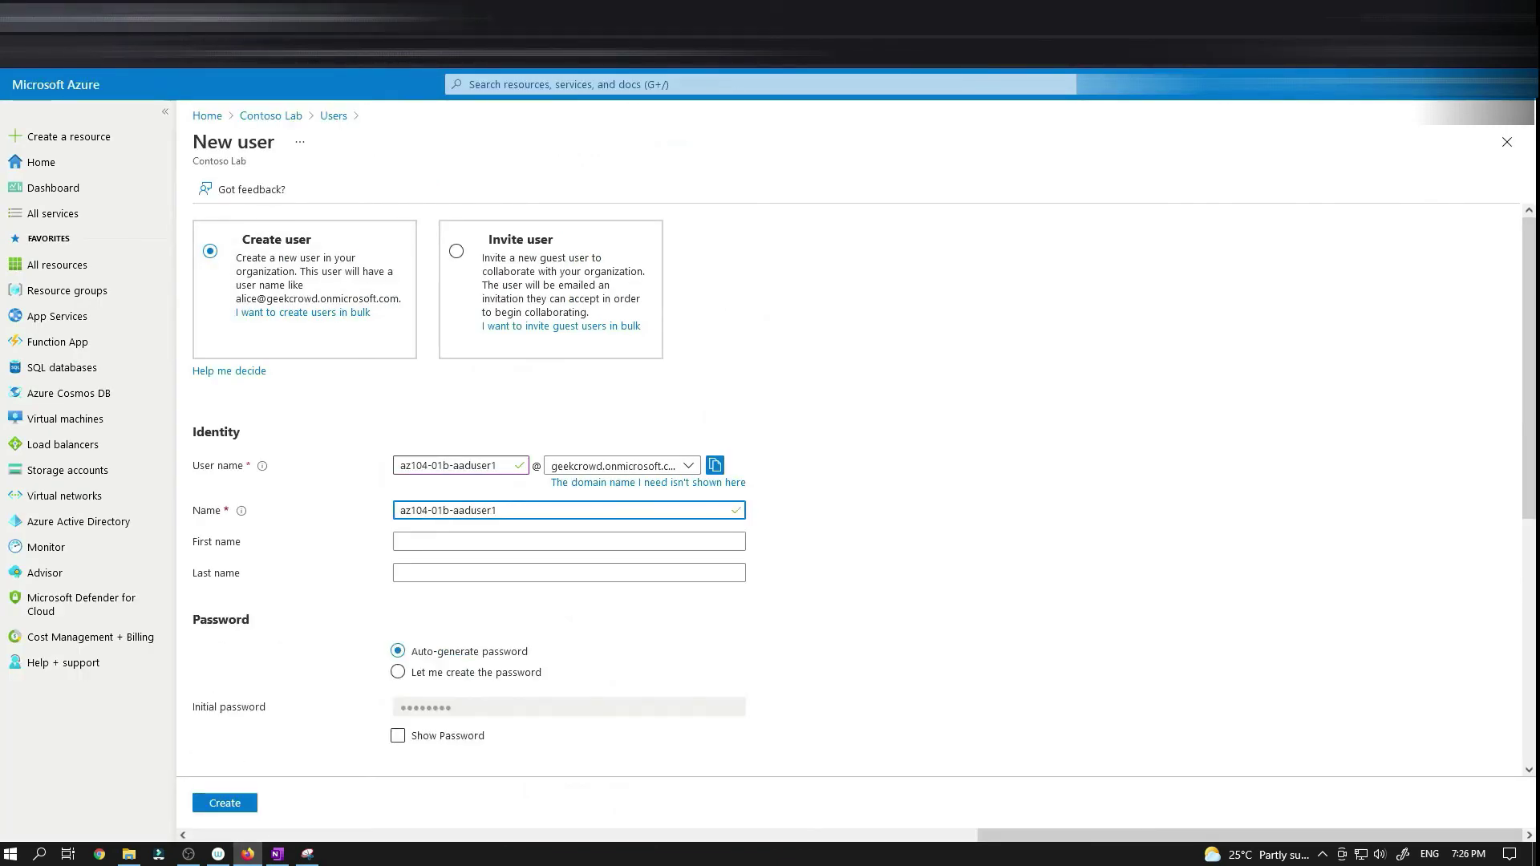
# - Choose to create the password manually and enter the manual's initial password for the new user
pyautogui.click(441, 683)
pyautogui.scroll(-2, 437, 609)
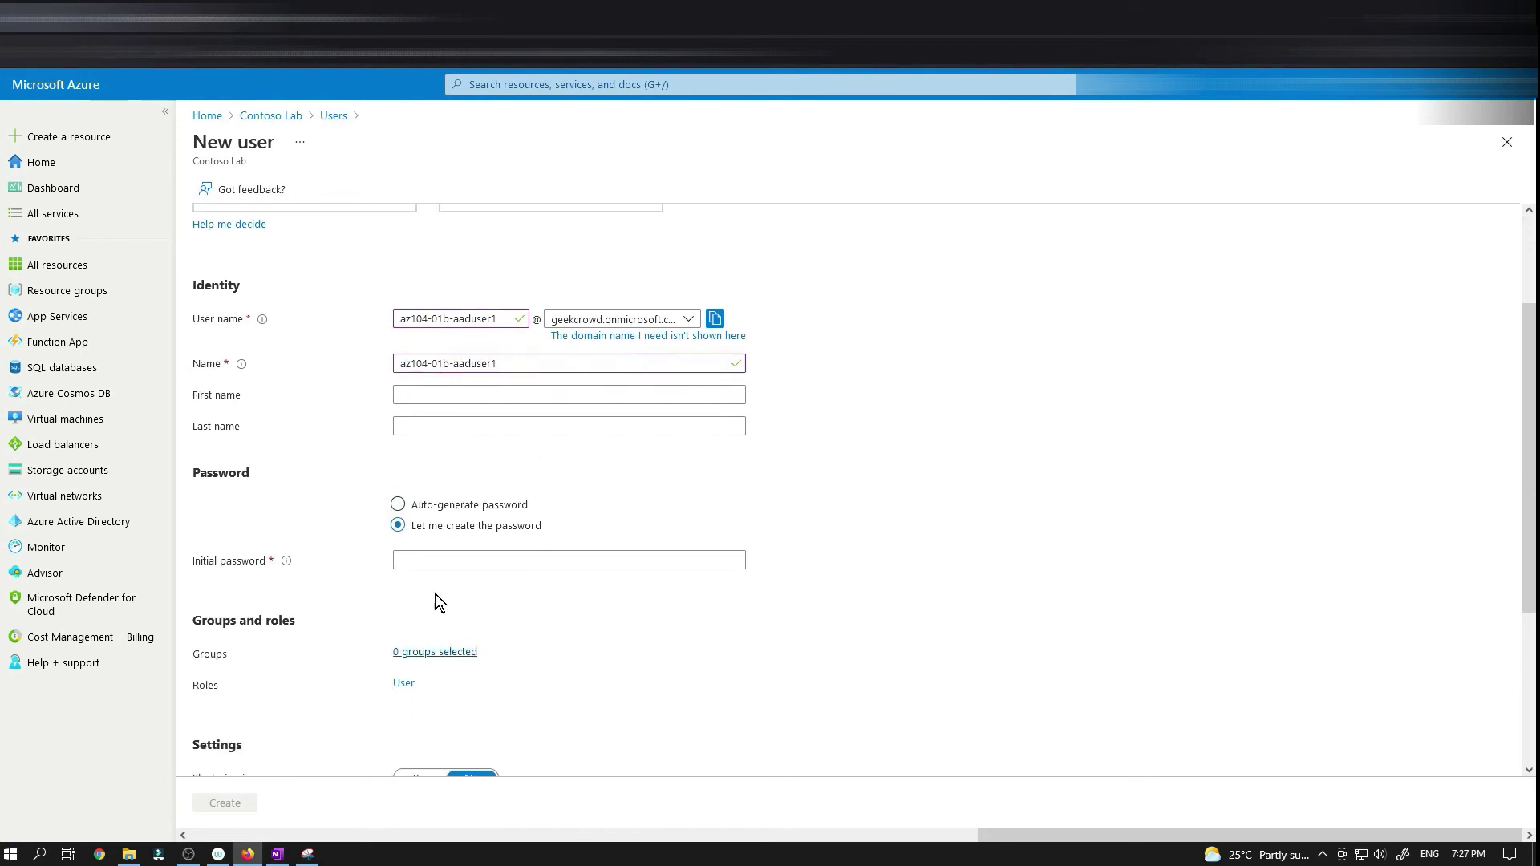
pyautogui.hotkey('alt', 'Tab')
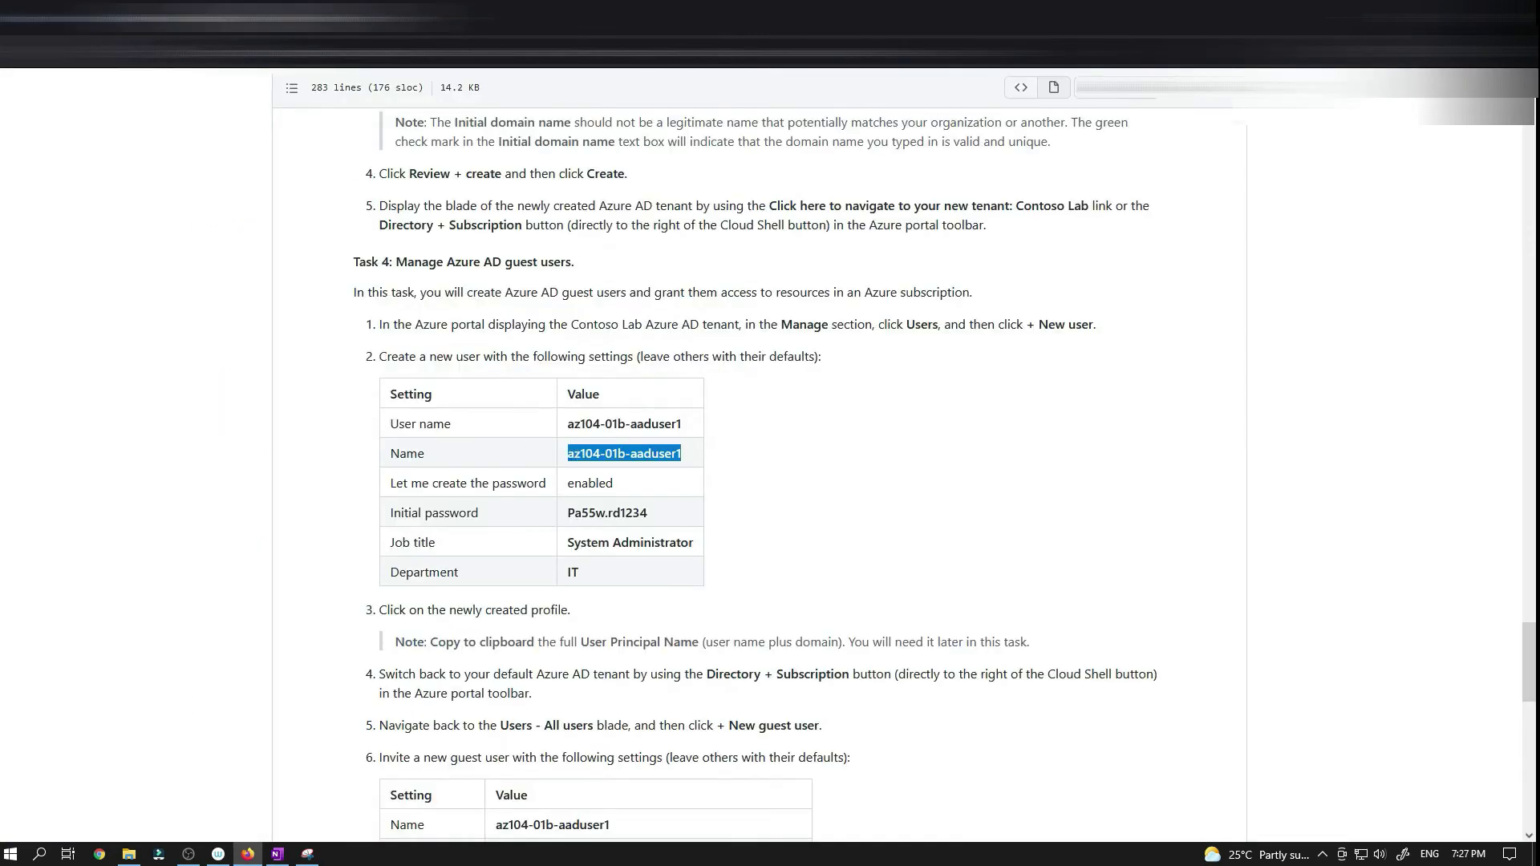
pyautogui.moveTo(565, 513); pyautogui.dragTo(699, 517)
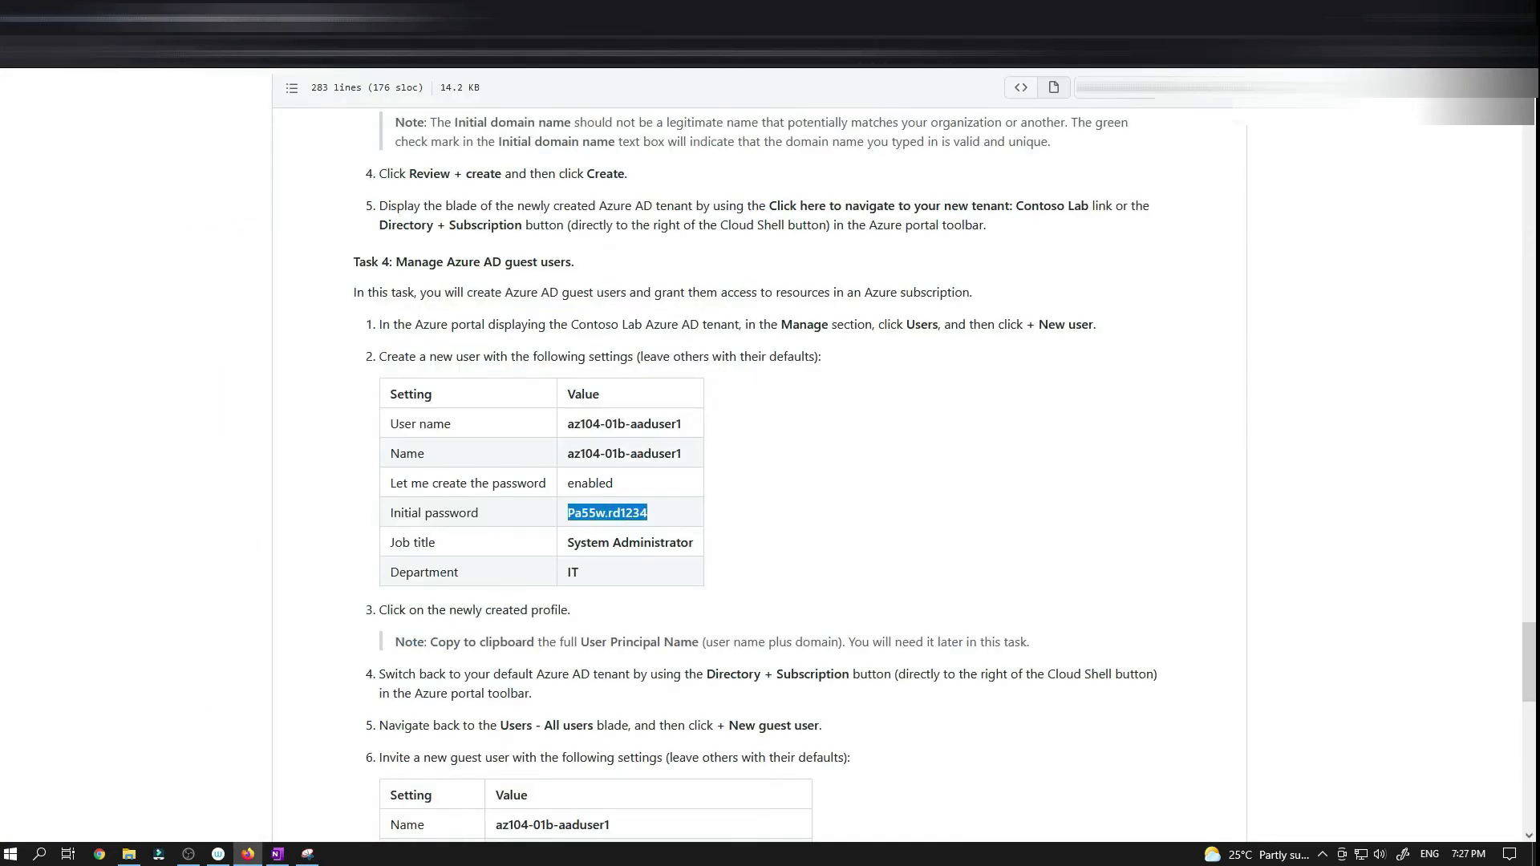
pyautogui.hotkey('alt', 'Tab')
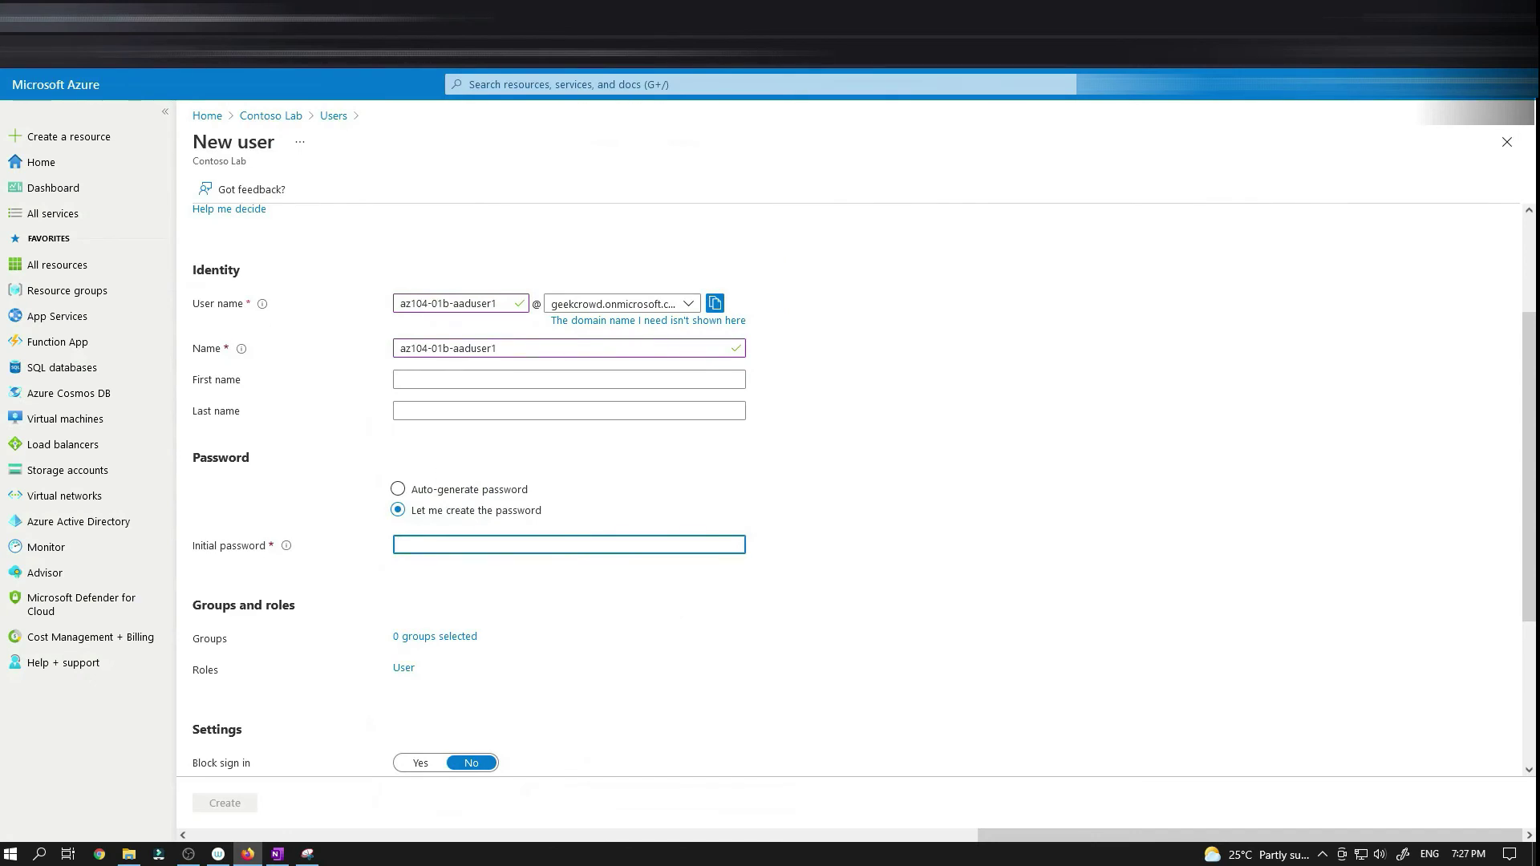
pyautogui.hotkey('ctrl', 'v')
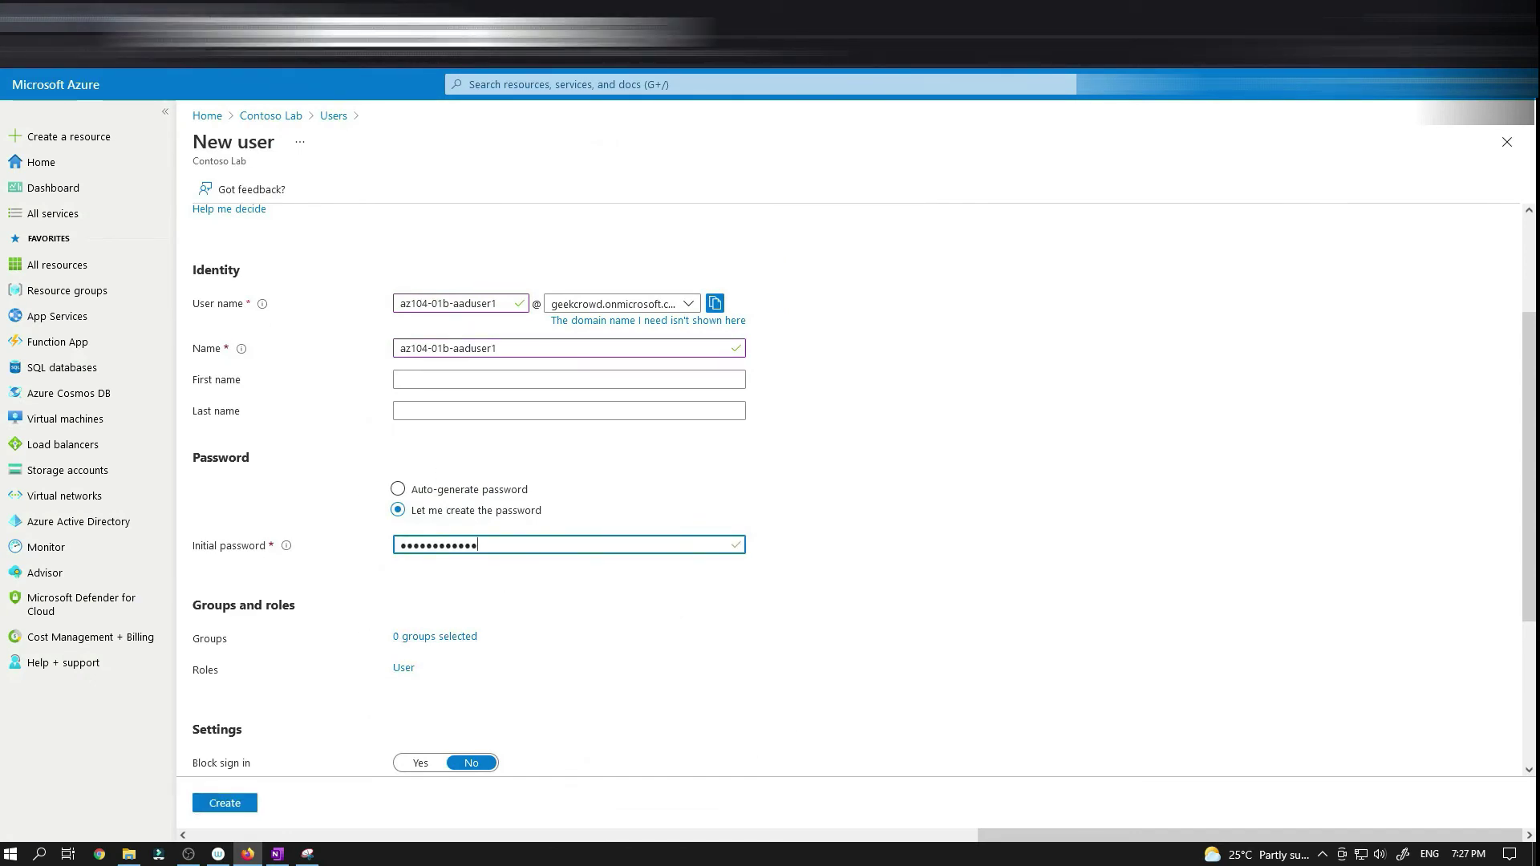
# - Copy the job title System Administrator from the manual's settings table and enter it as the new user's Job title
pyautogui.hotkey('alt', 'Tab')
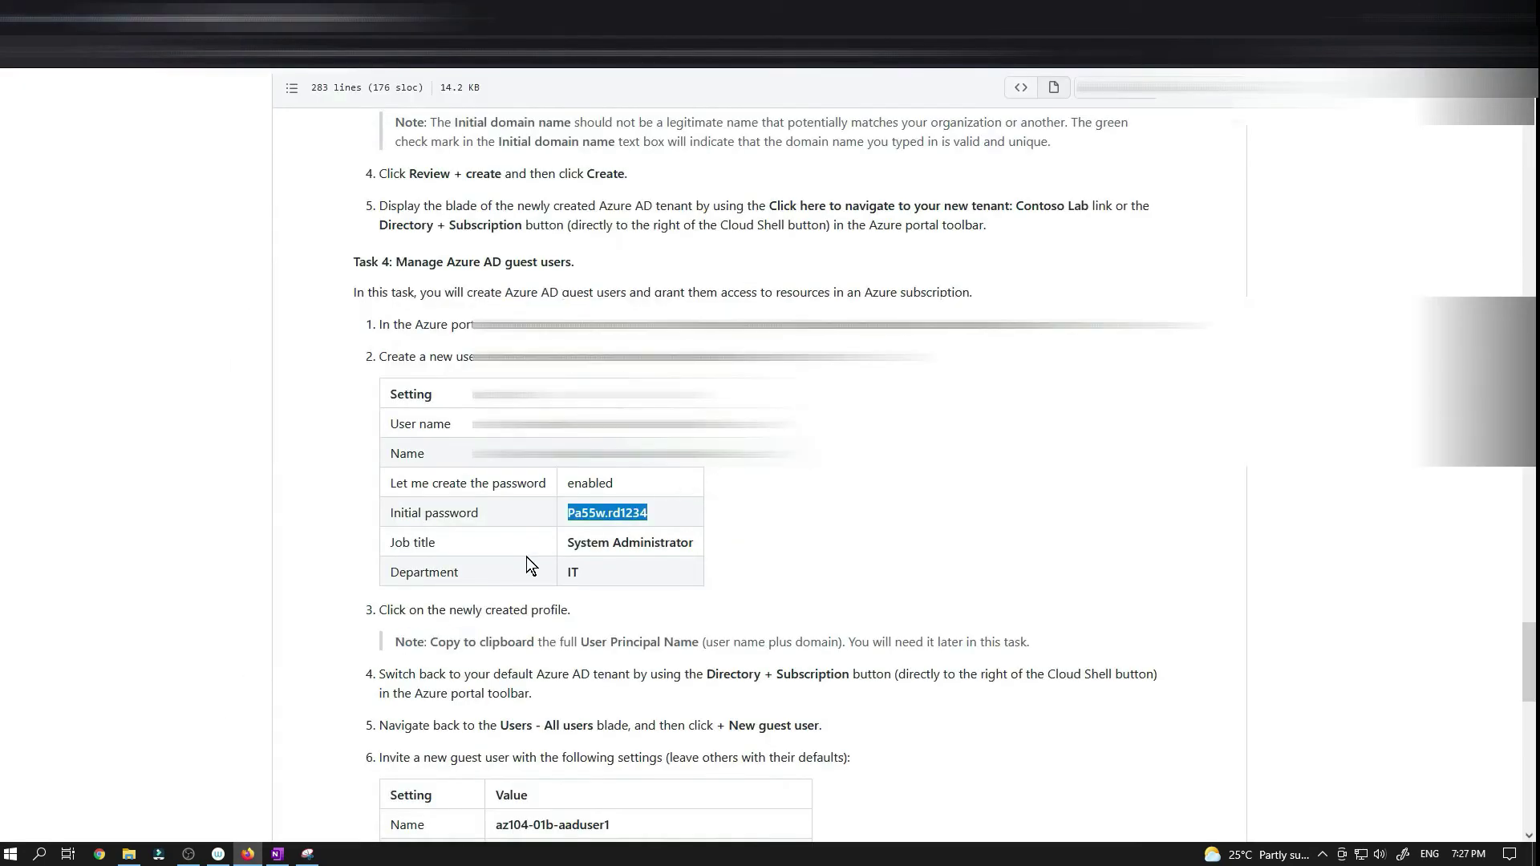
pyautogui.moveTo(567, 541); pyautogui.dragTo(700, 549)
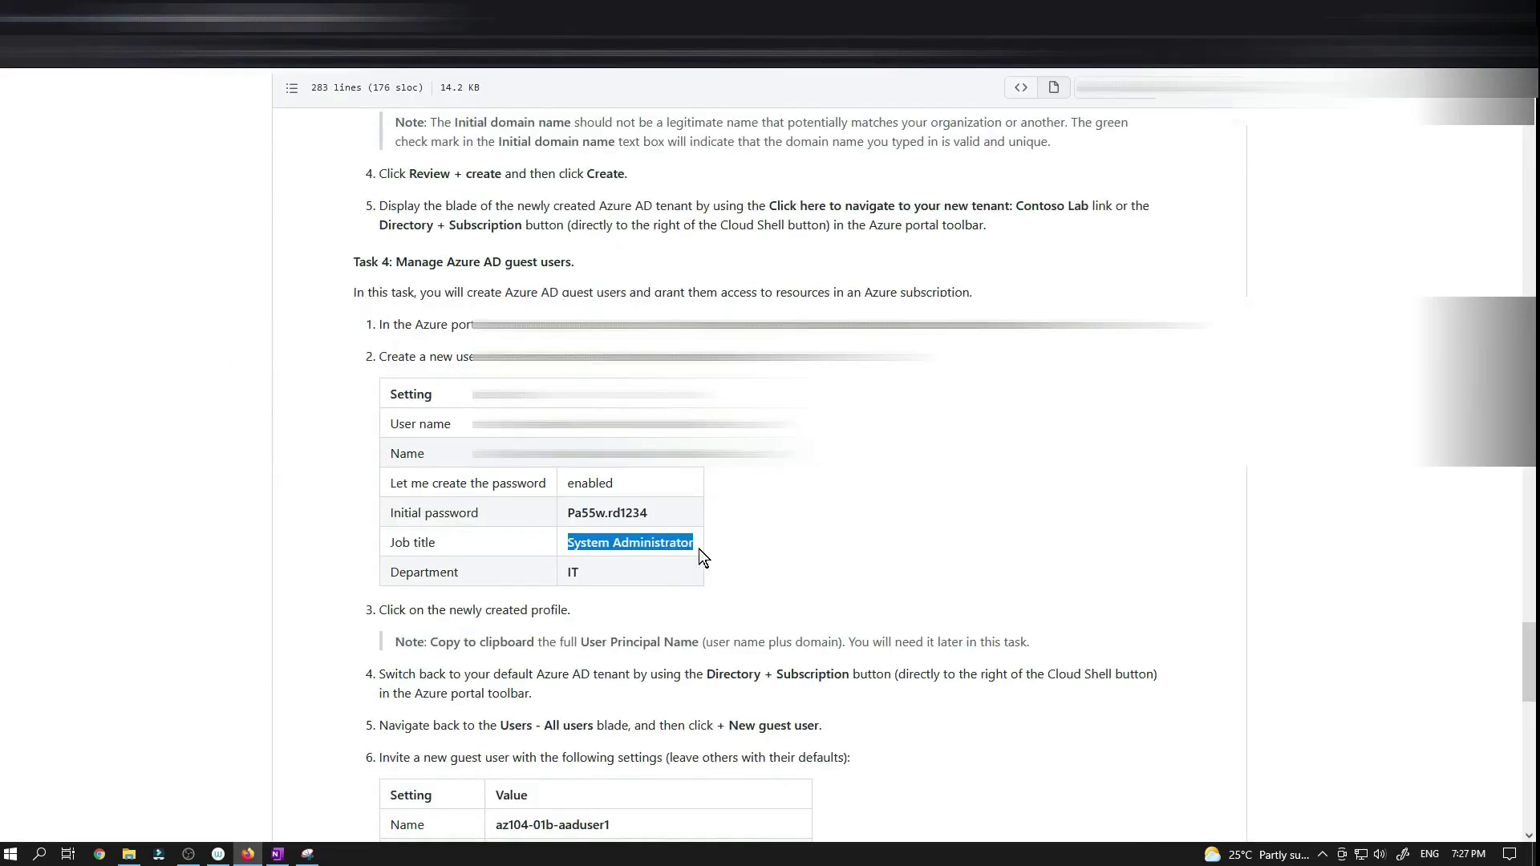
pyautogui.rightClick(687, 544)
pyautogui.click(725, 564)
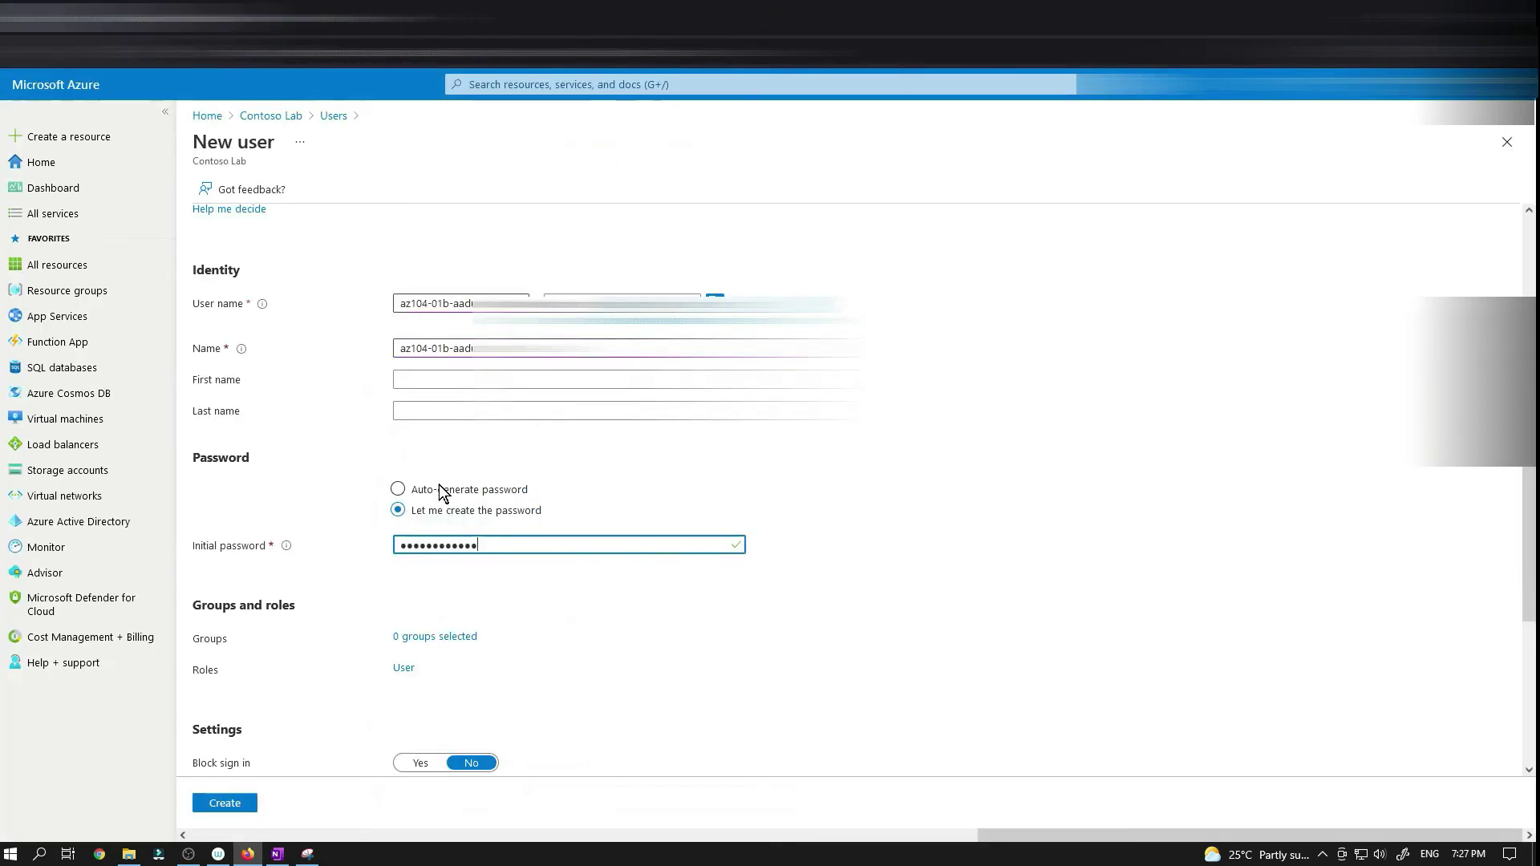
pyautogui.scroll(-3, 373, 520)
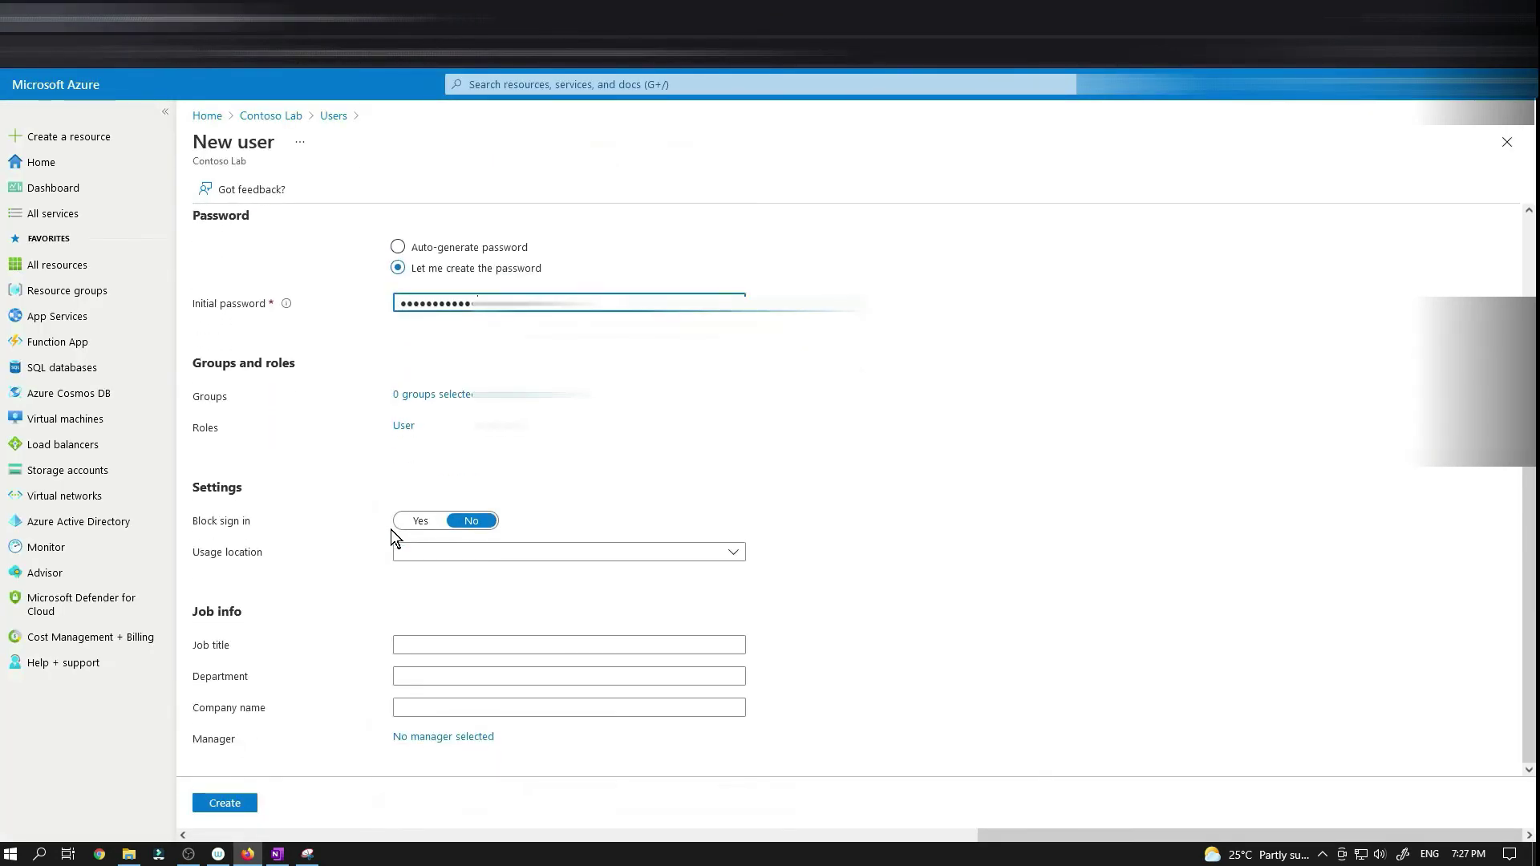
pyautogui.click(426, 644)
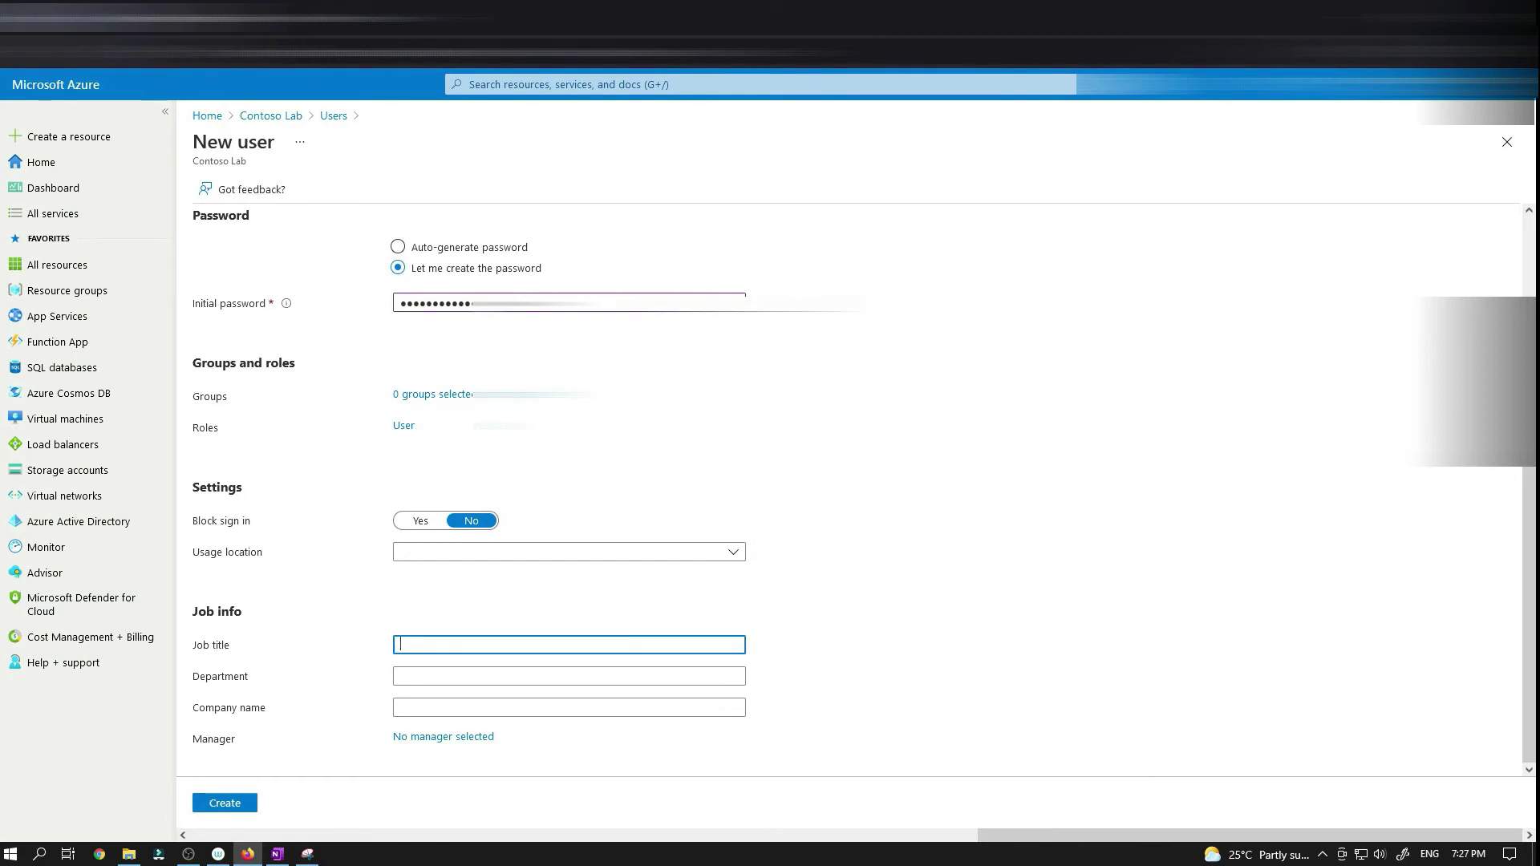
pyautogui.hotkey('ctrl', 'v')
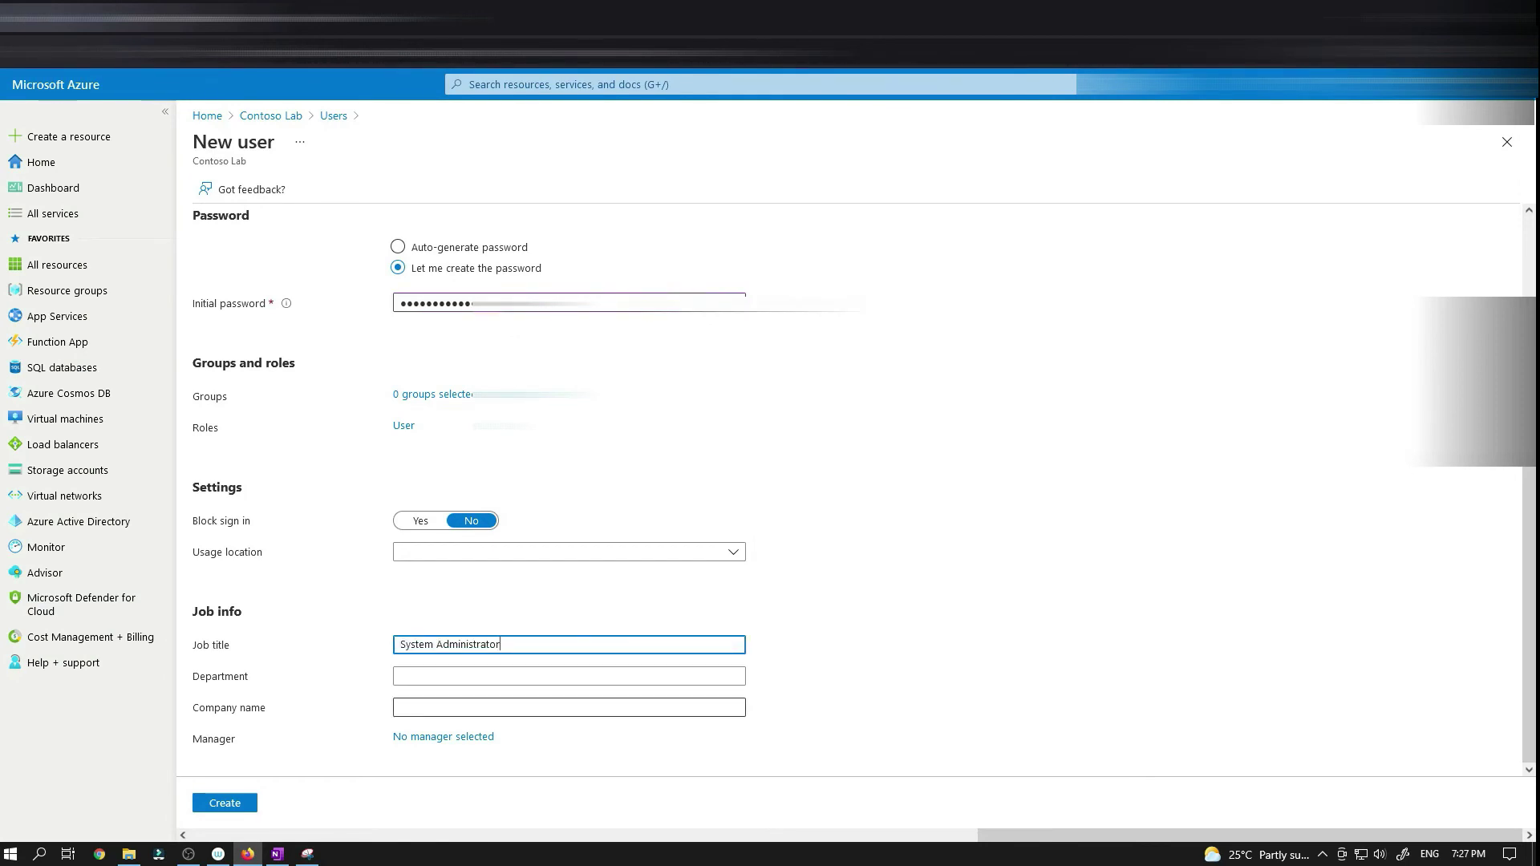
# - Set the new user's Department to IT as in the manual and create the user
pyautogui.press('Tab')
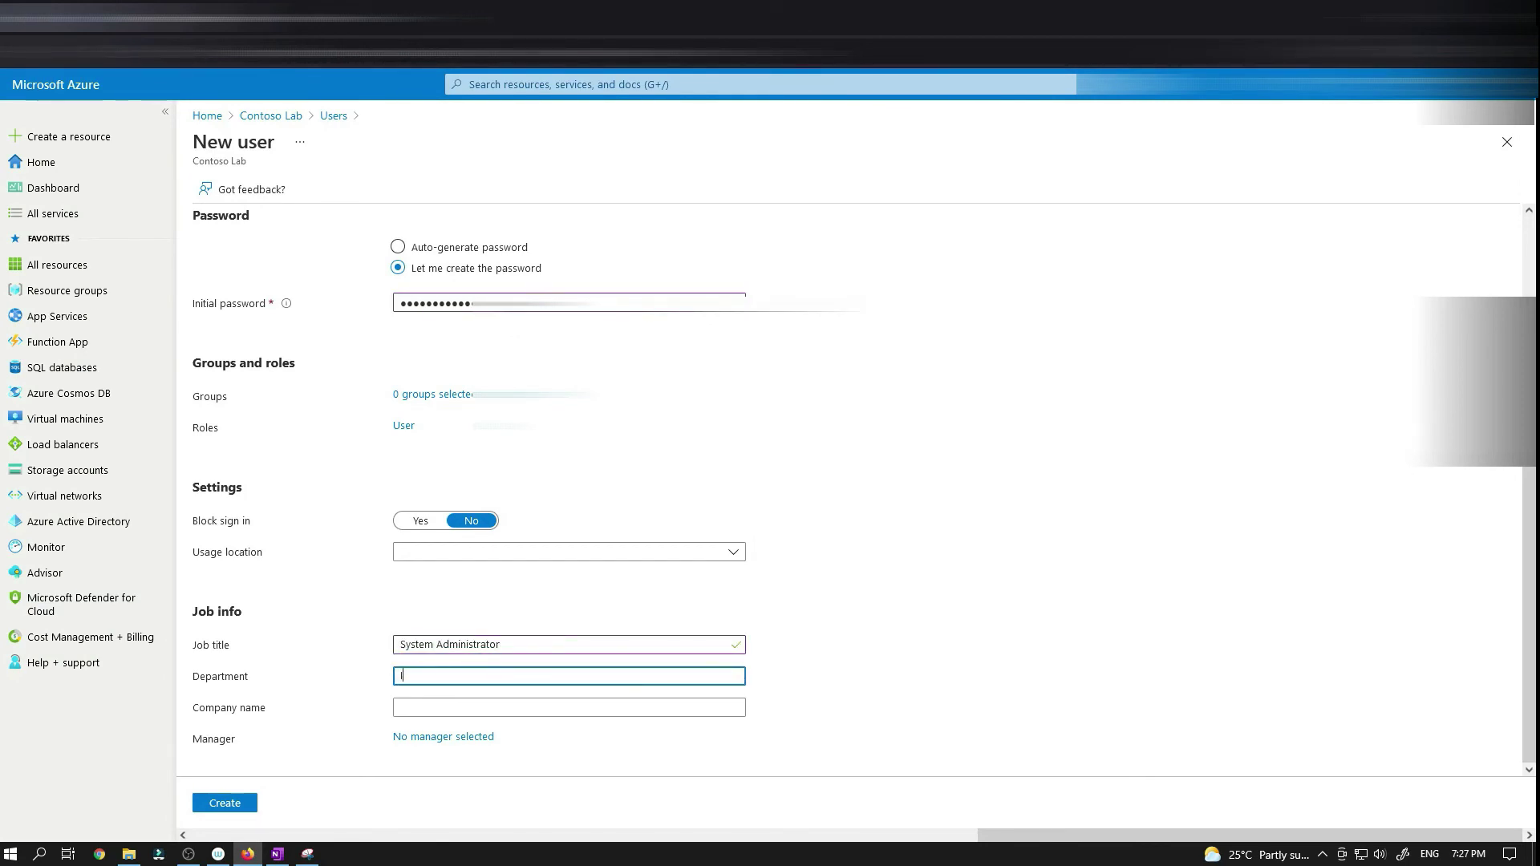
pyautogui.hotkey('alt', 'Tab')
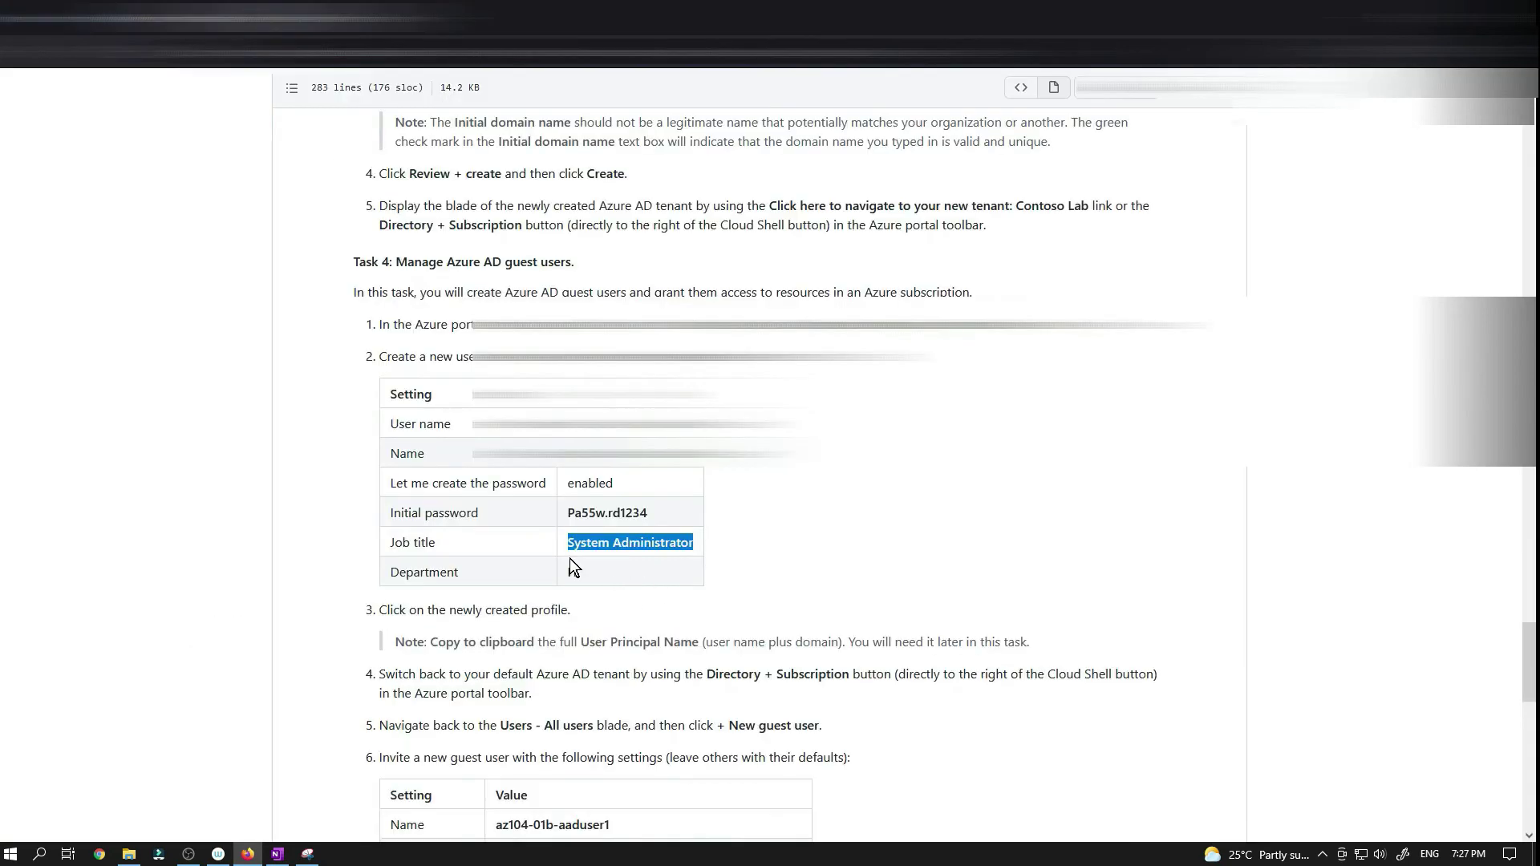
pyautogui.scroll(-4, 373, 426)
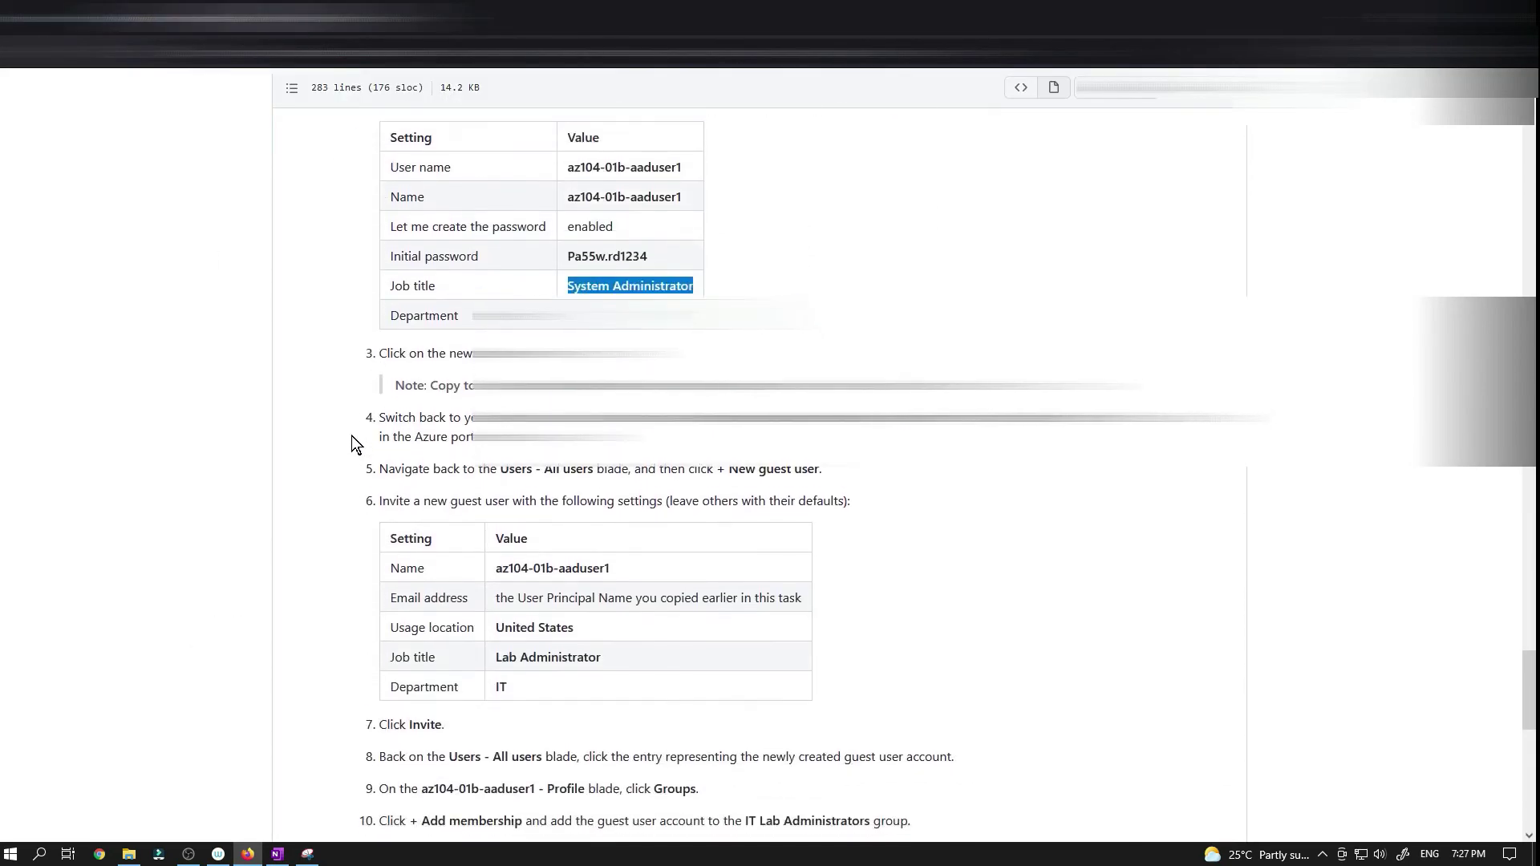
pyautogui.hotkey('alt', 'Tab')
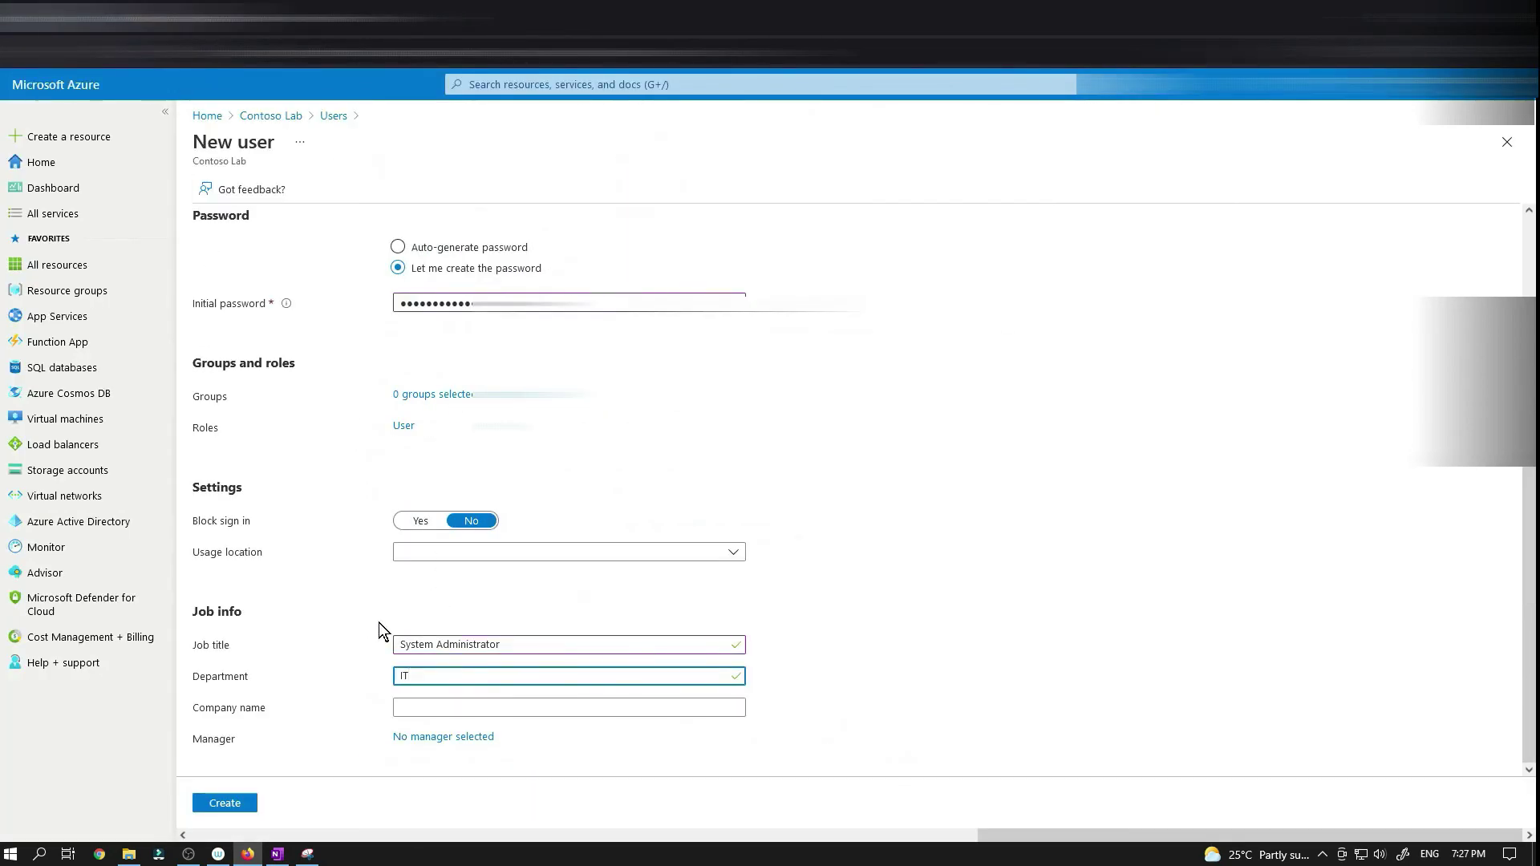
pyautogui.click(233, 803)
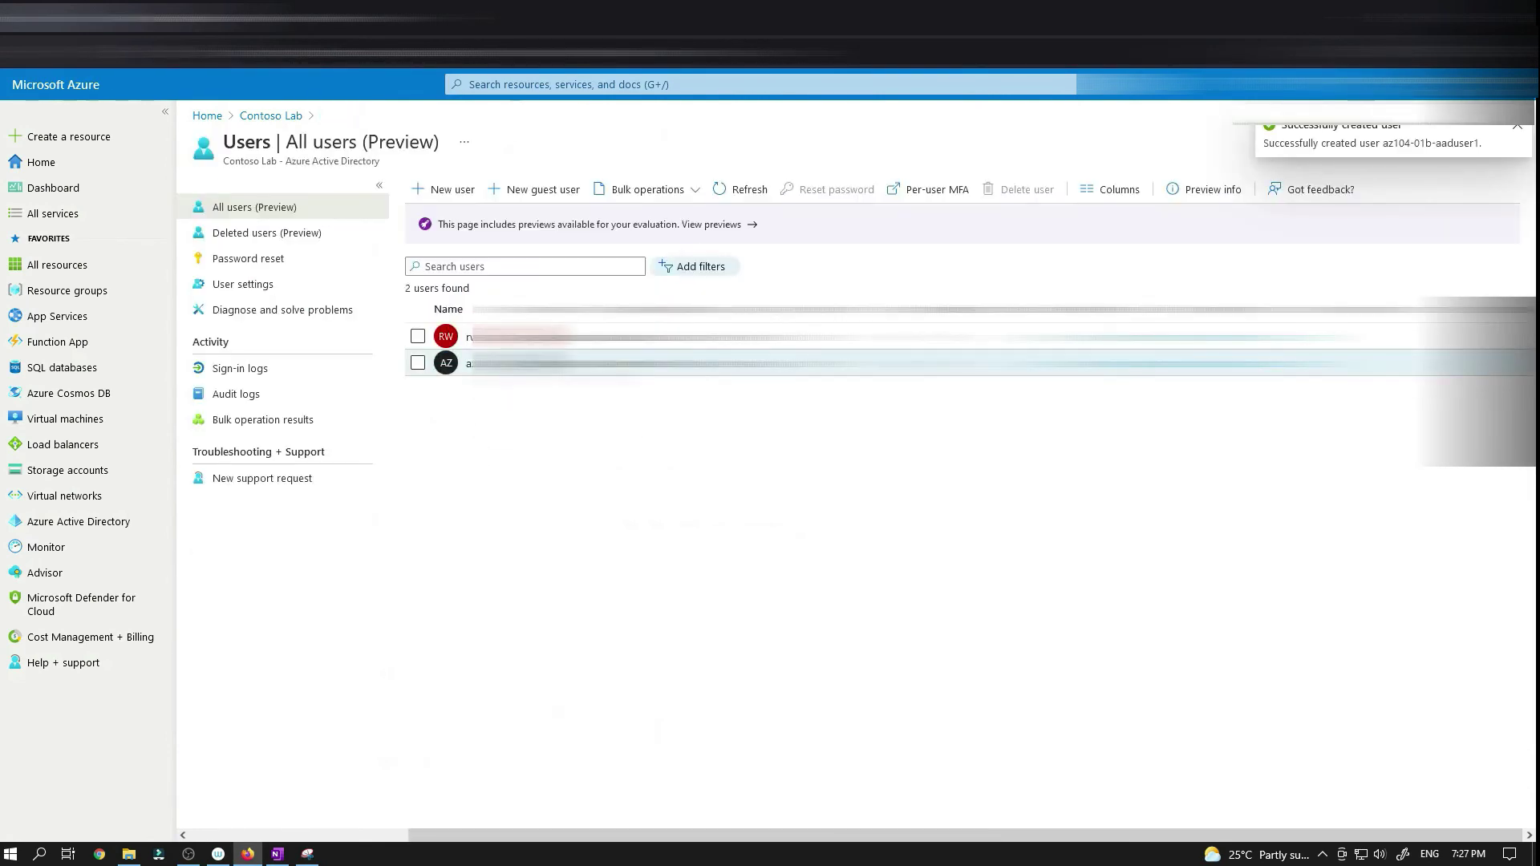
# - Open the az104-01b-aaduser1 profile, copy its full User Principal Name, and check the manual's note about it
pyautogui.click(498, 364)
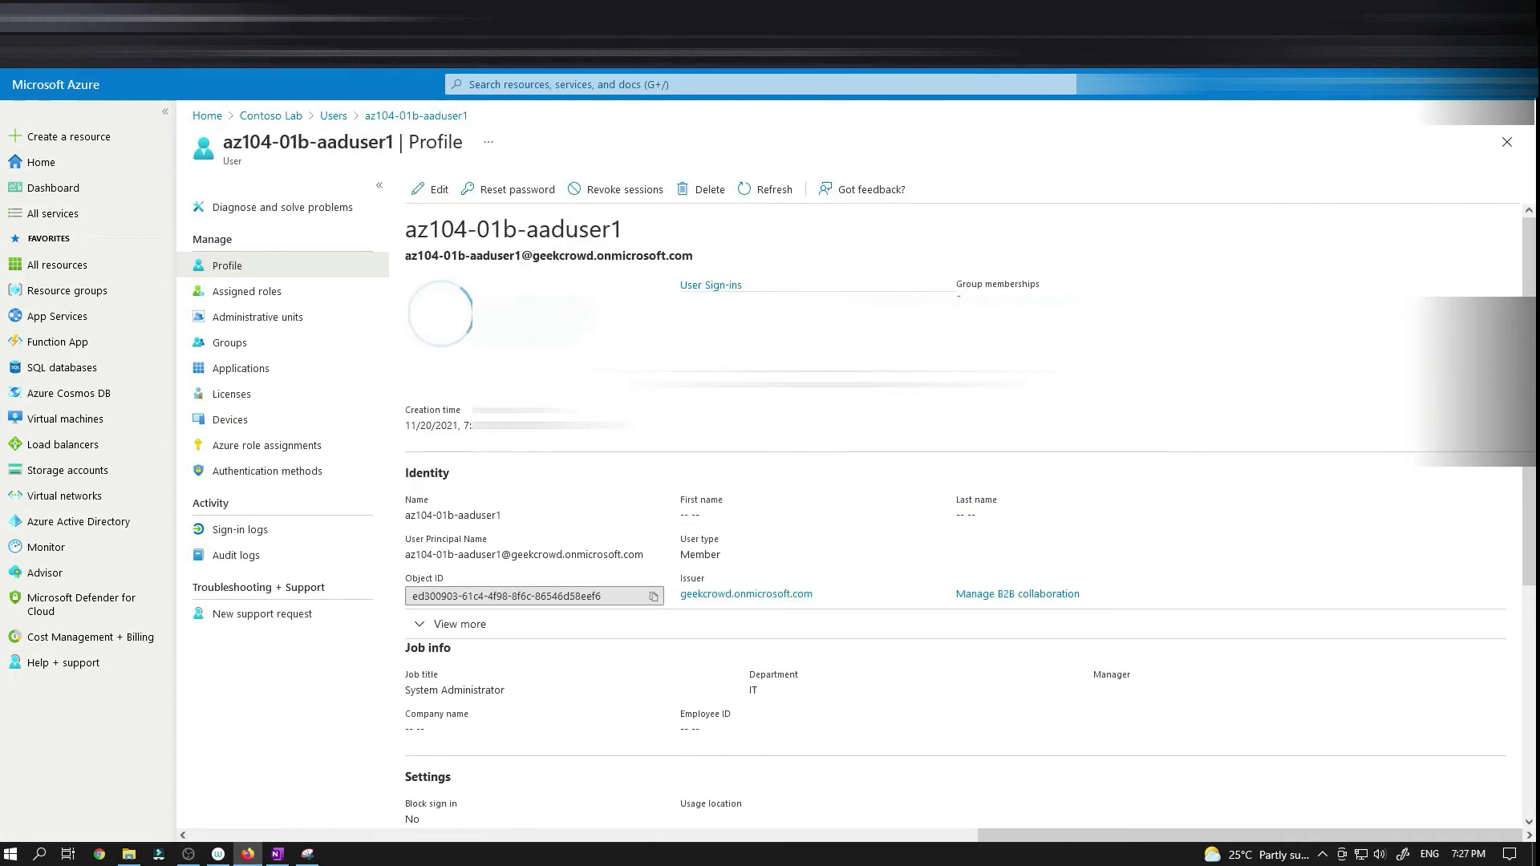
pyautogui.moveTo(407, 255); pyautogui.dragTo(693, 256)
pyautogui.rightClick(665, 257)
pyautogui.click(694, 274)
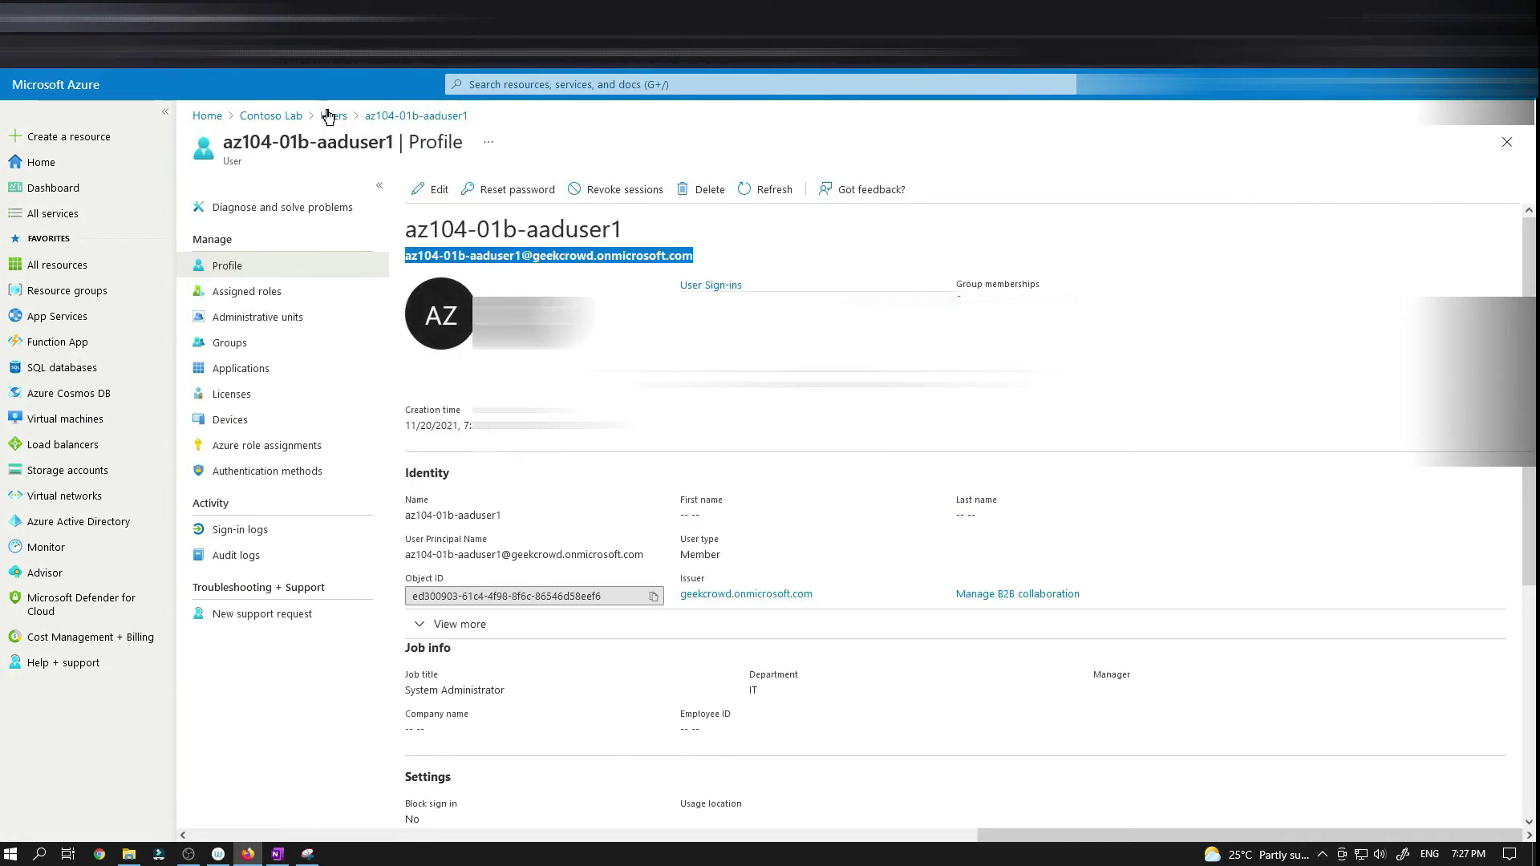
pyautogui.click(257, 17)
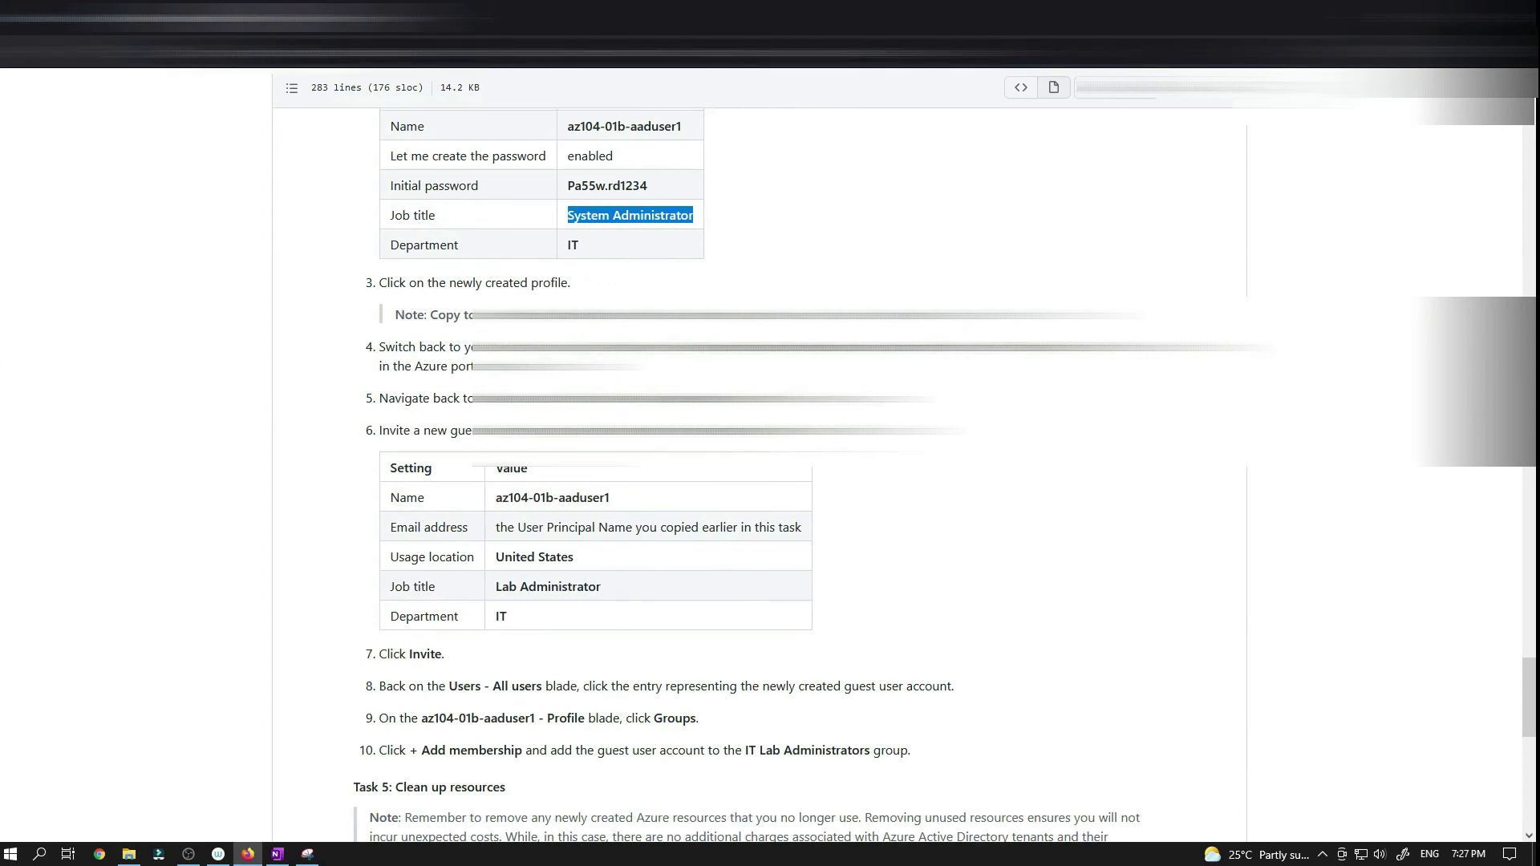
pyautogui.moveTo(475, 314); pyautogui.dragTo(802, 315)
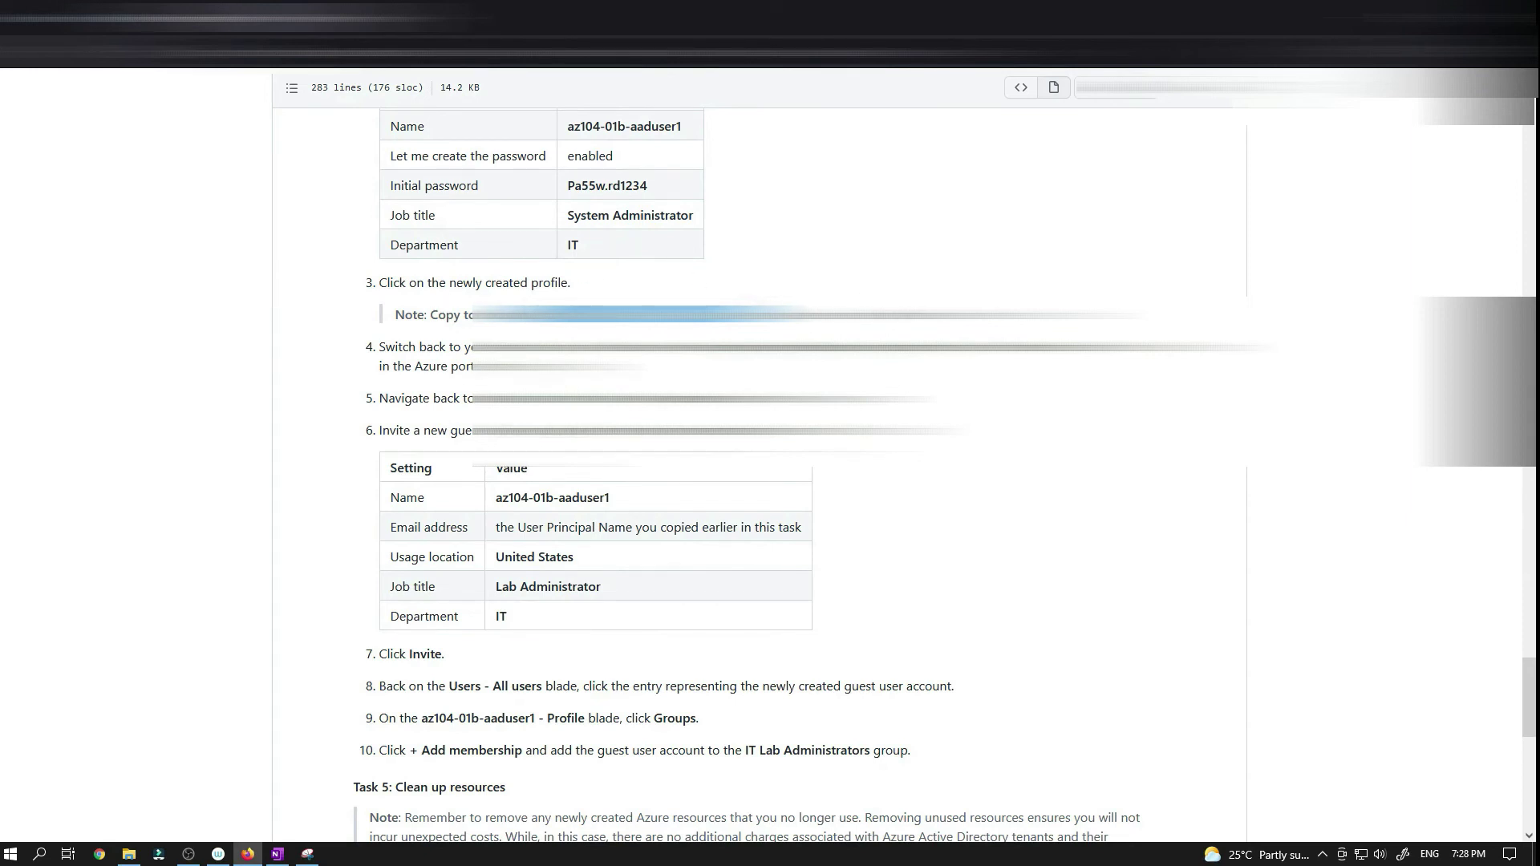
# - Switch the portal to the Default Directory, skipping the security defaults setup for now, and open its Azure Active Directory overview
pyautogui.click(265, 17)
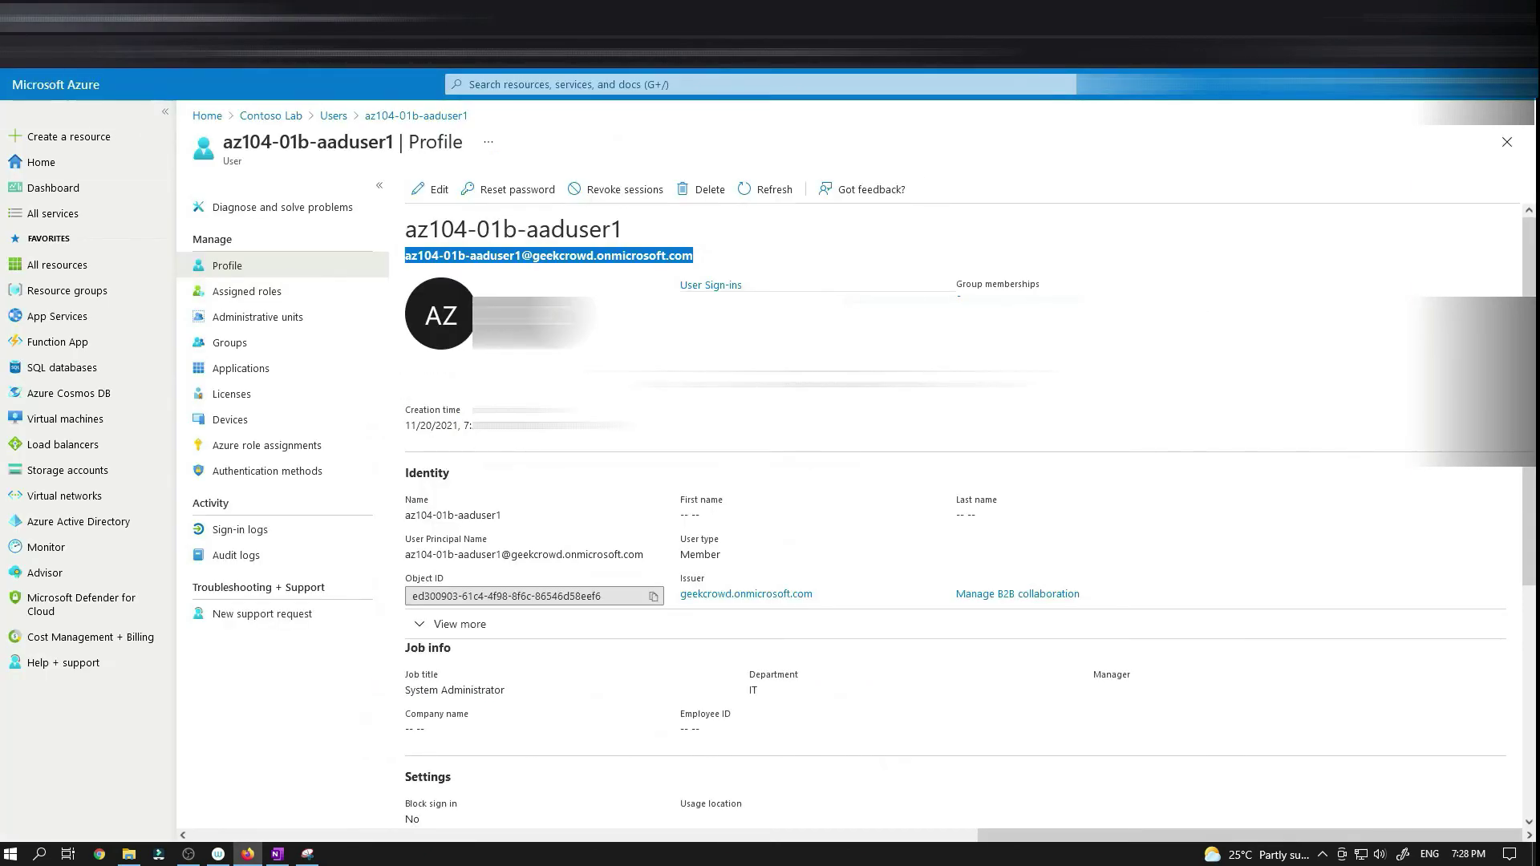
pyautogui.click(1213, 85)
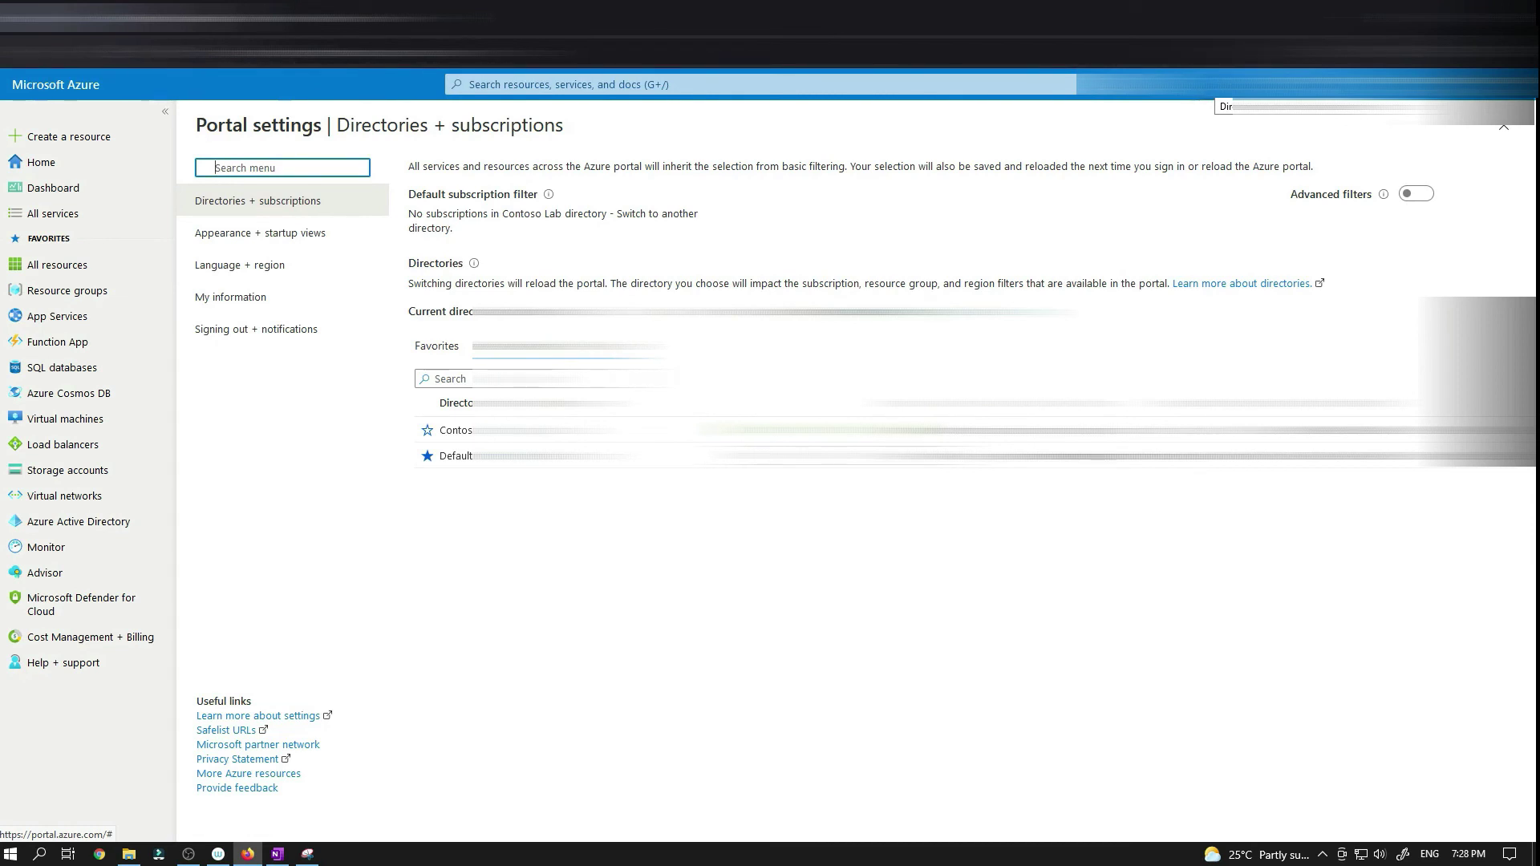
pyautogui.click(846, 467)
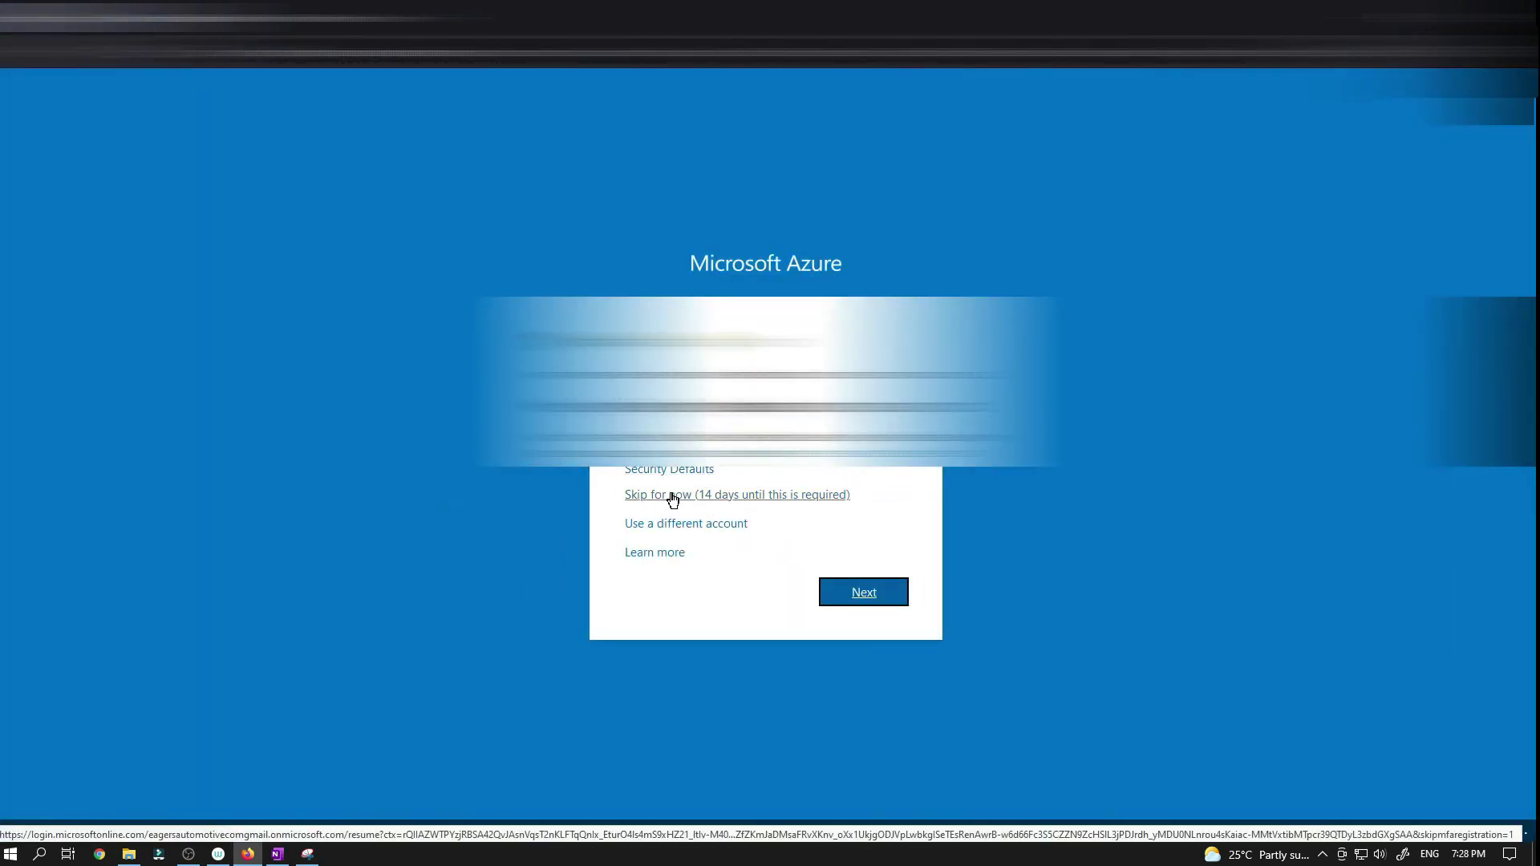
pyautogui.click(696, 491)
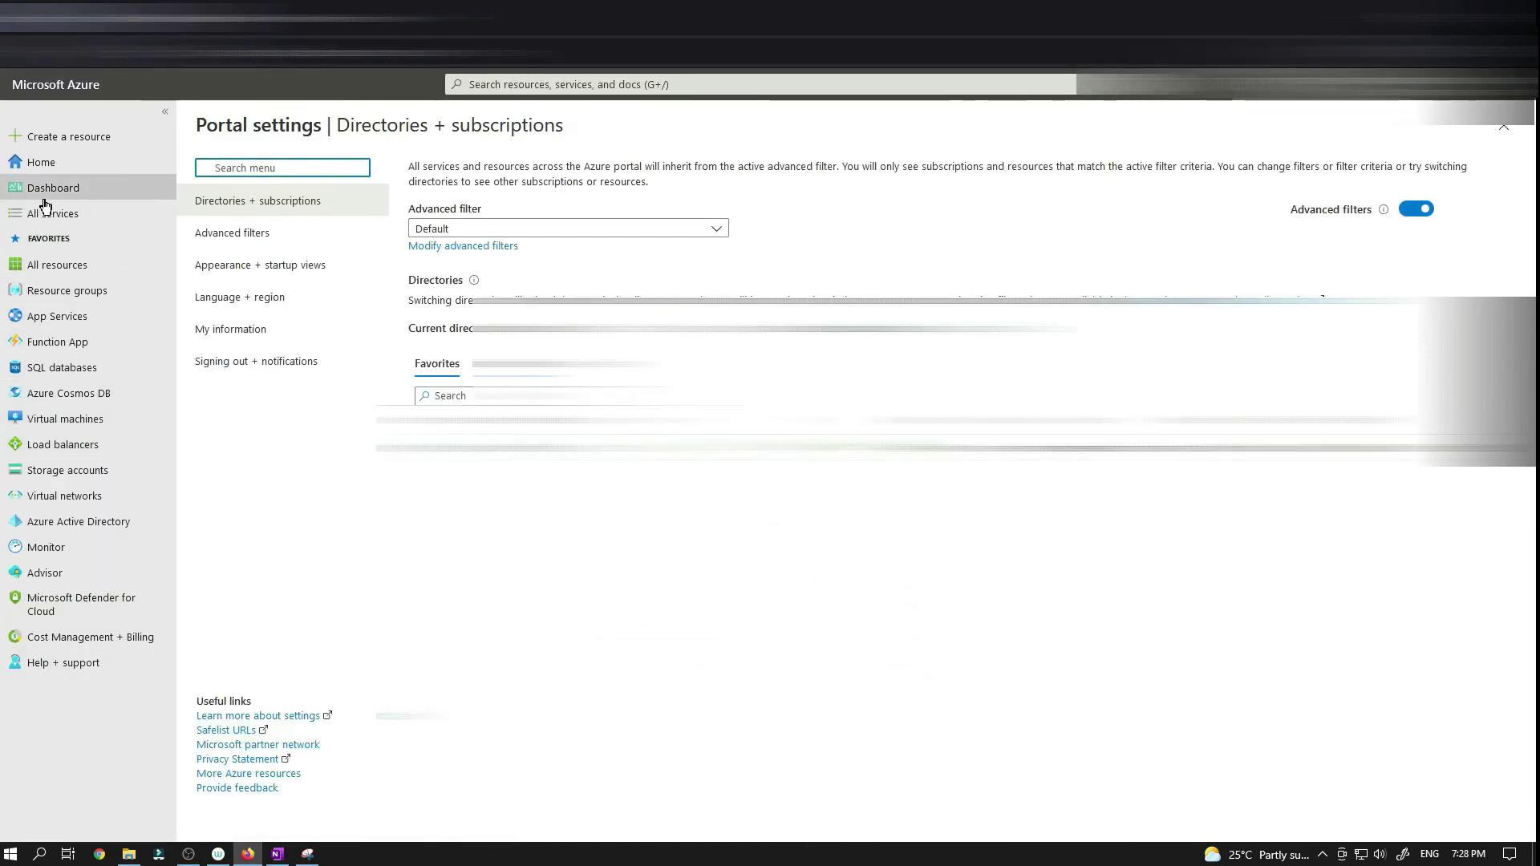
pyautogui.click(62, 523)
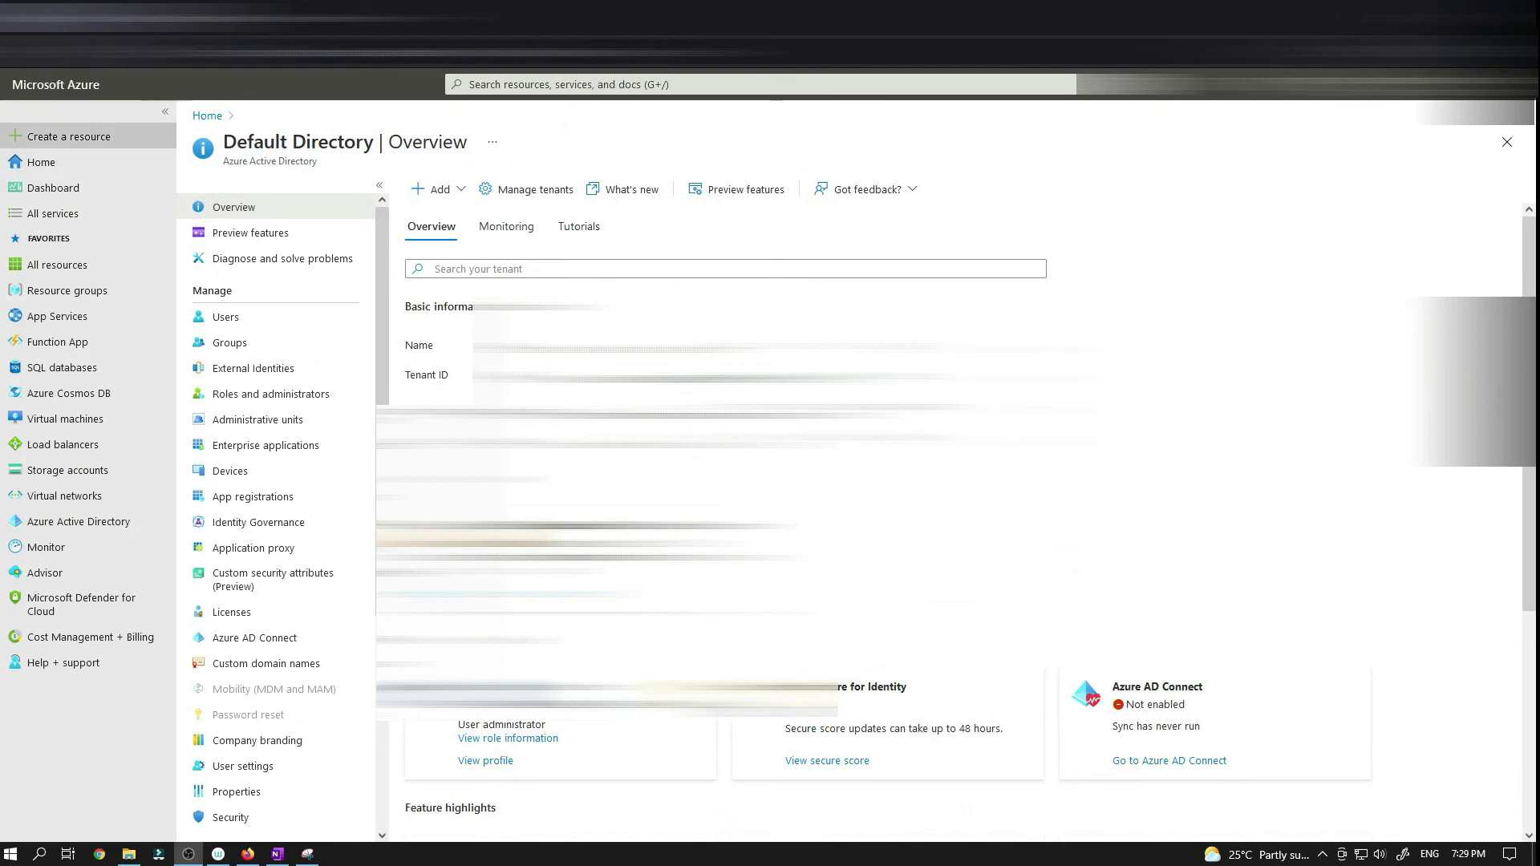
# - Following the manual, open the Default Directory's users and start a new user with the Invite user option
pyautogui.hotkey('alt', 'Tab')
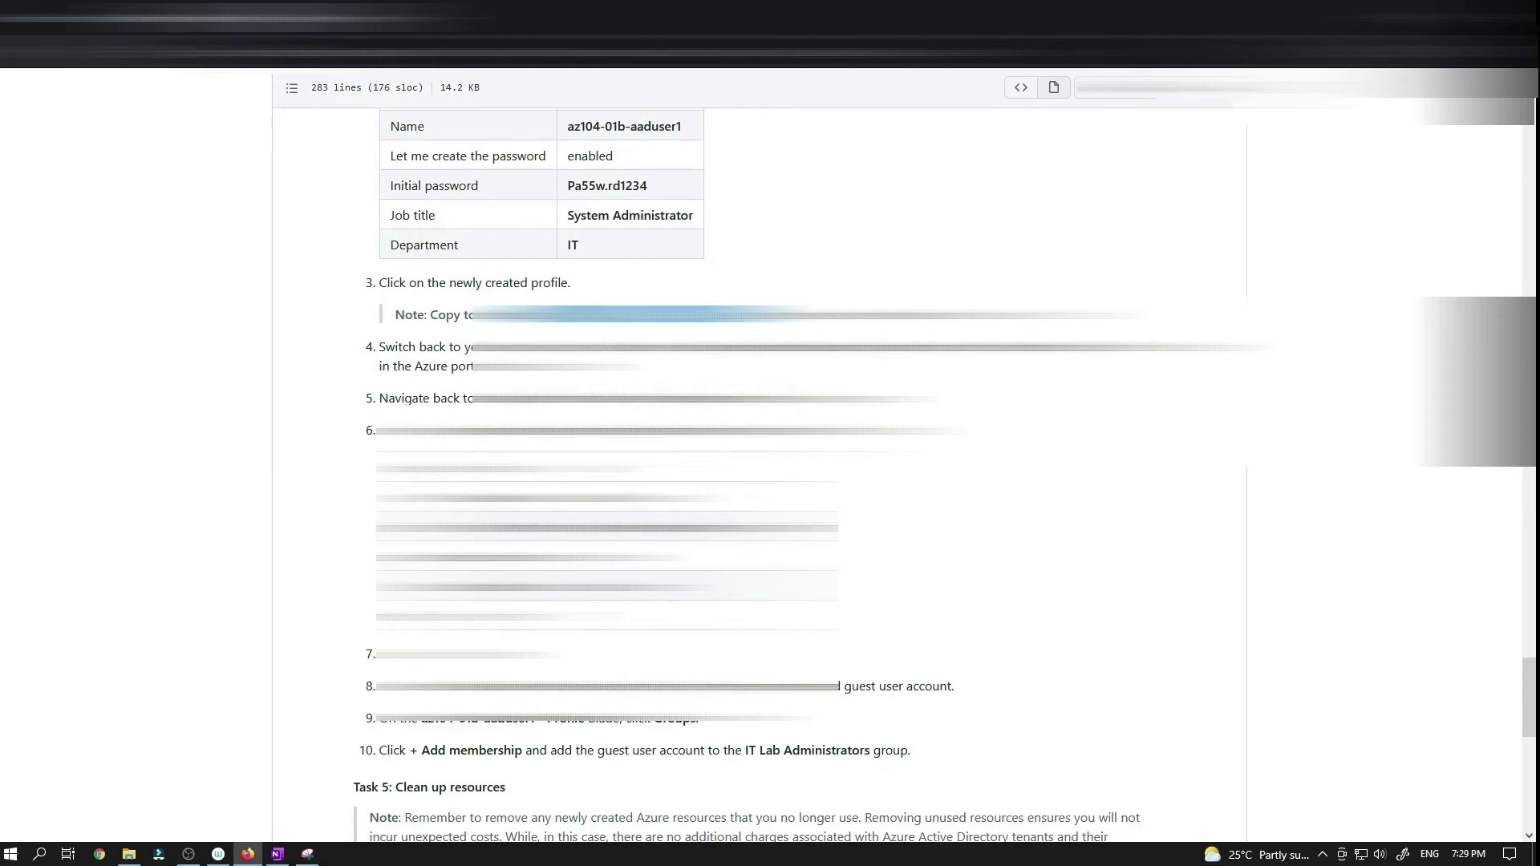
pyautogui.scroll(-2, 326, 379)
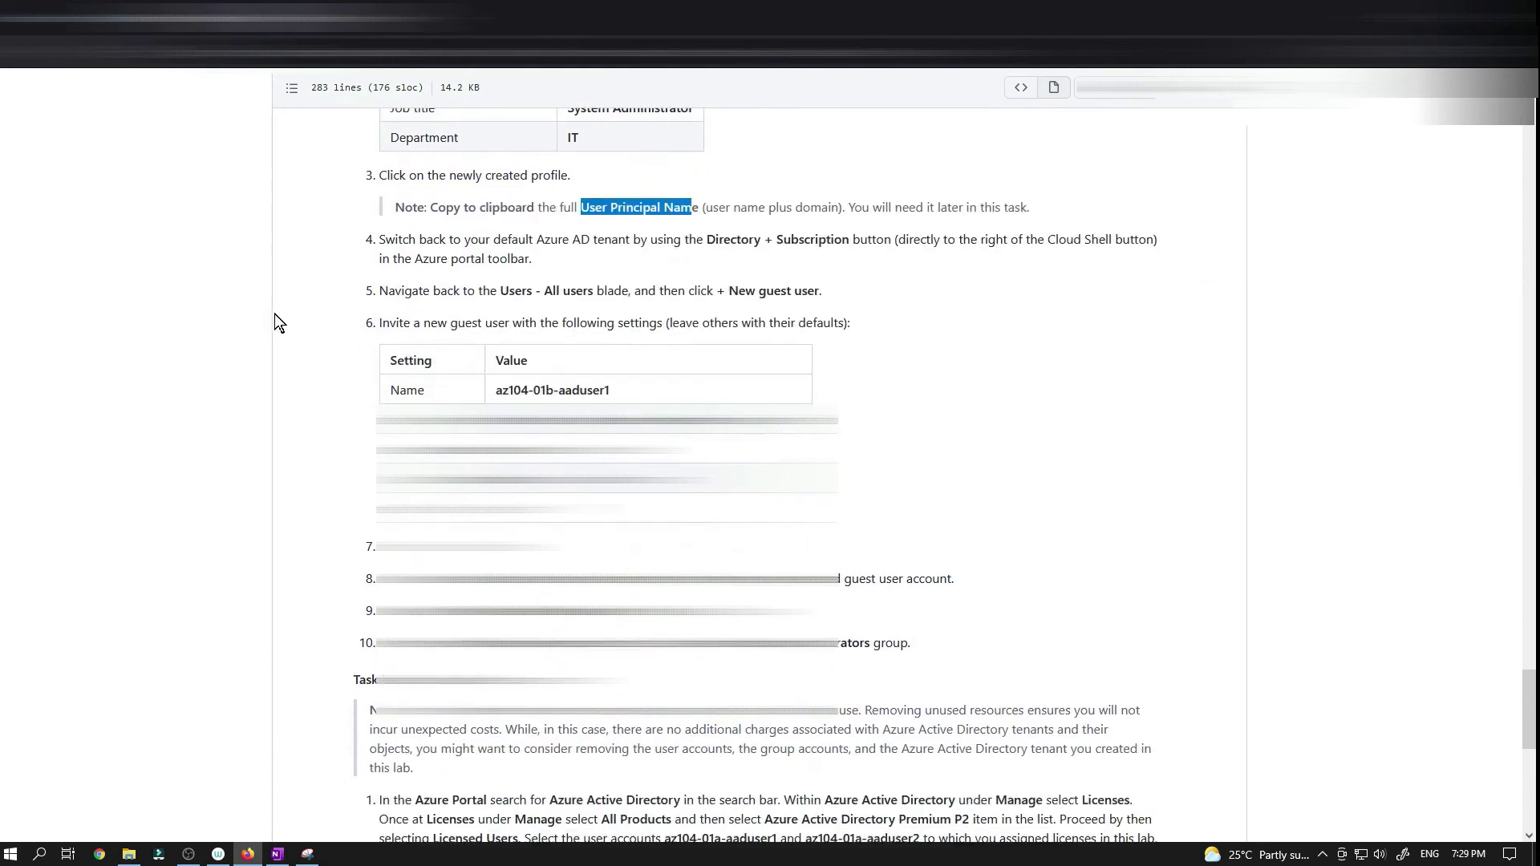
pyautogui.click(258, 34)
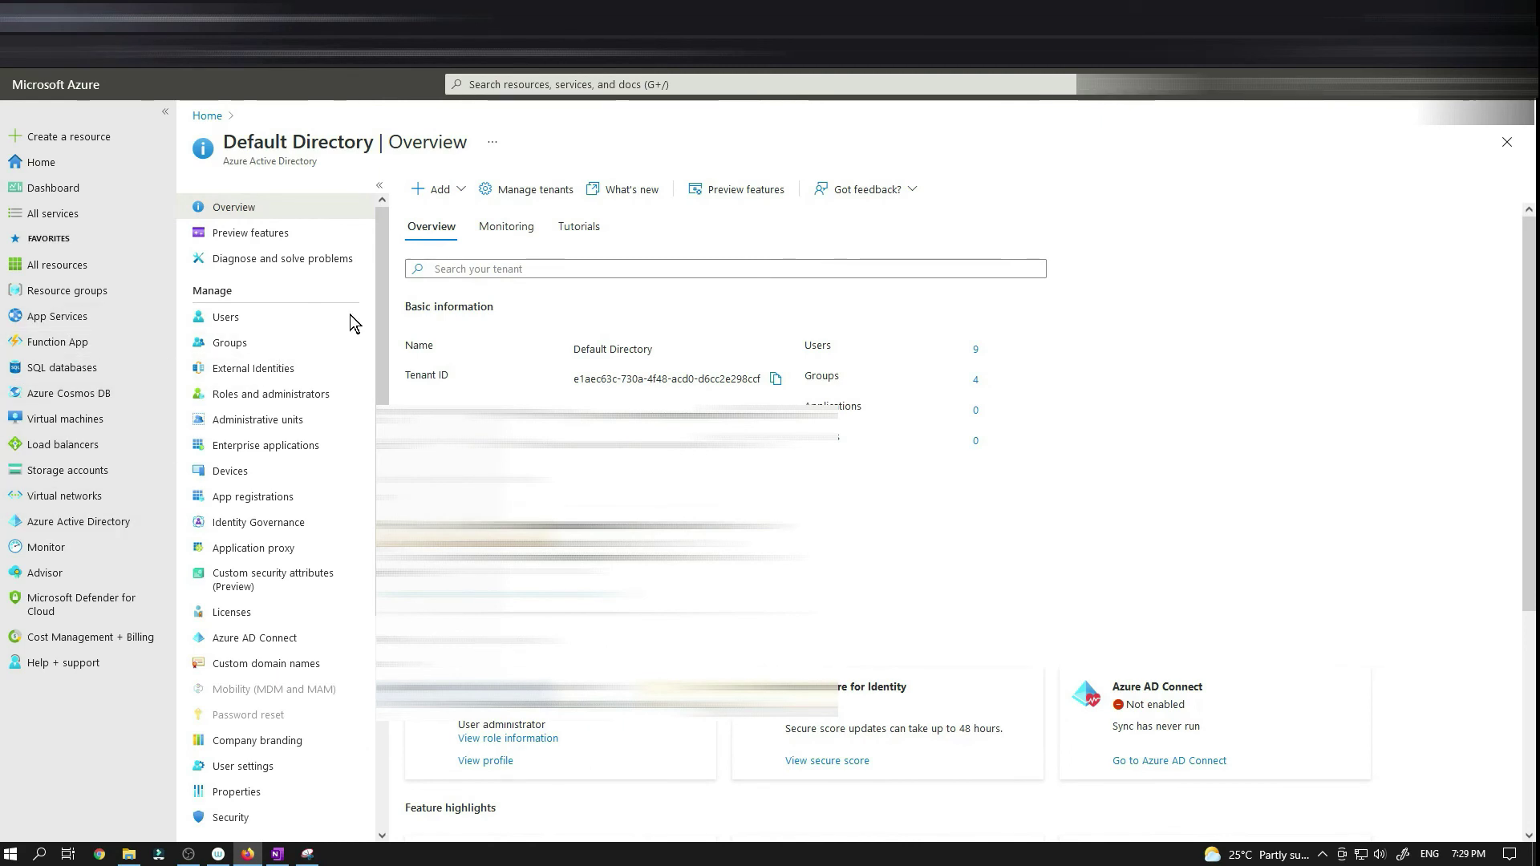
pyautogui.click(222, 319)
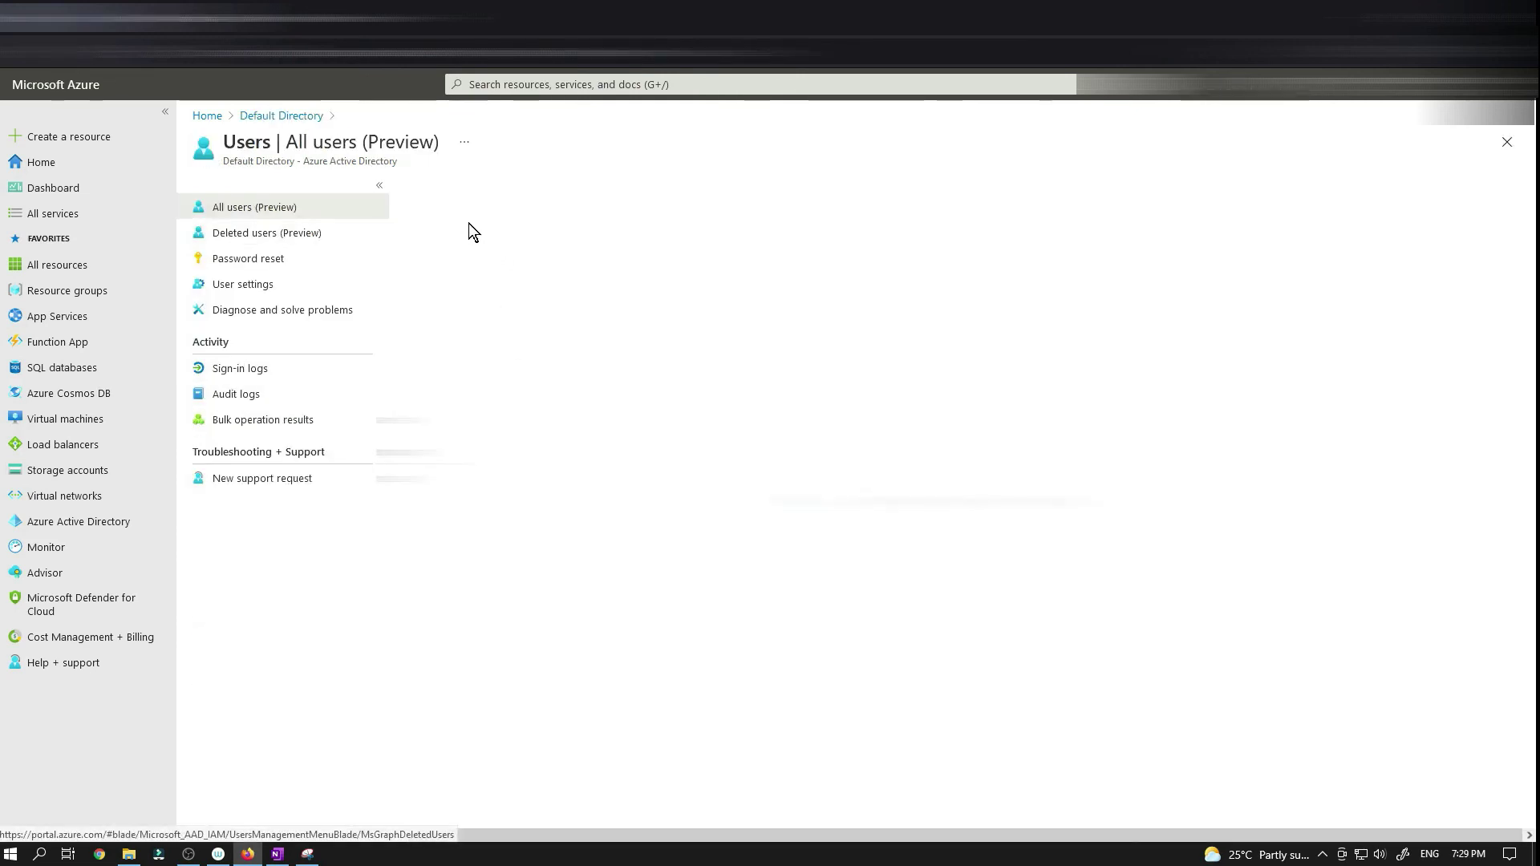
pyautogui.click(443, 197)
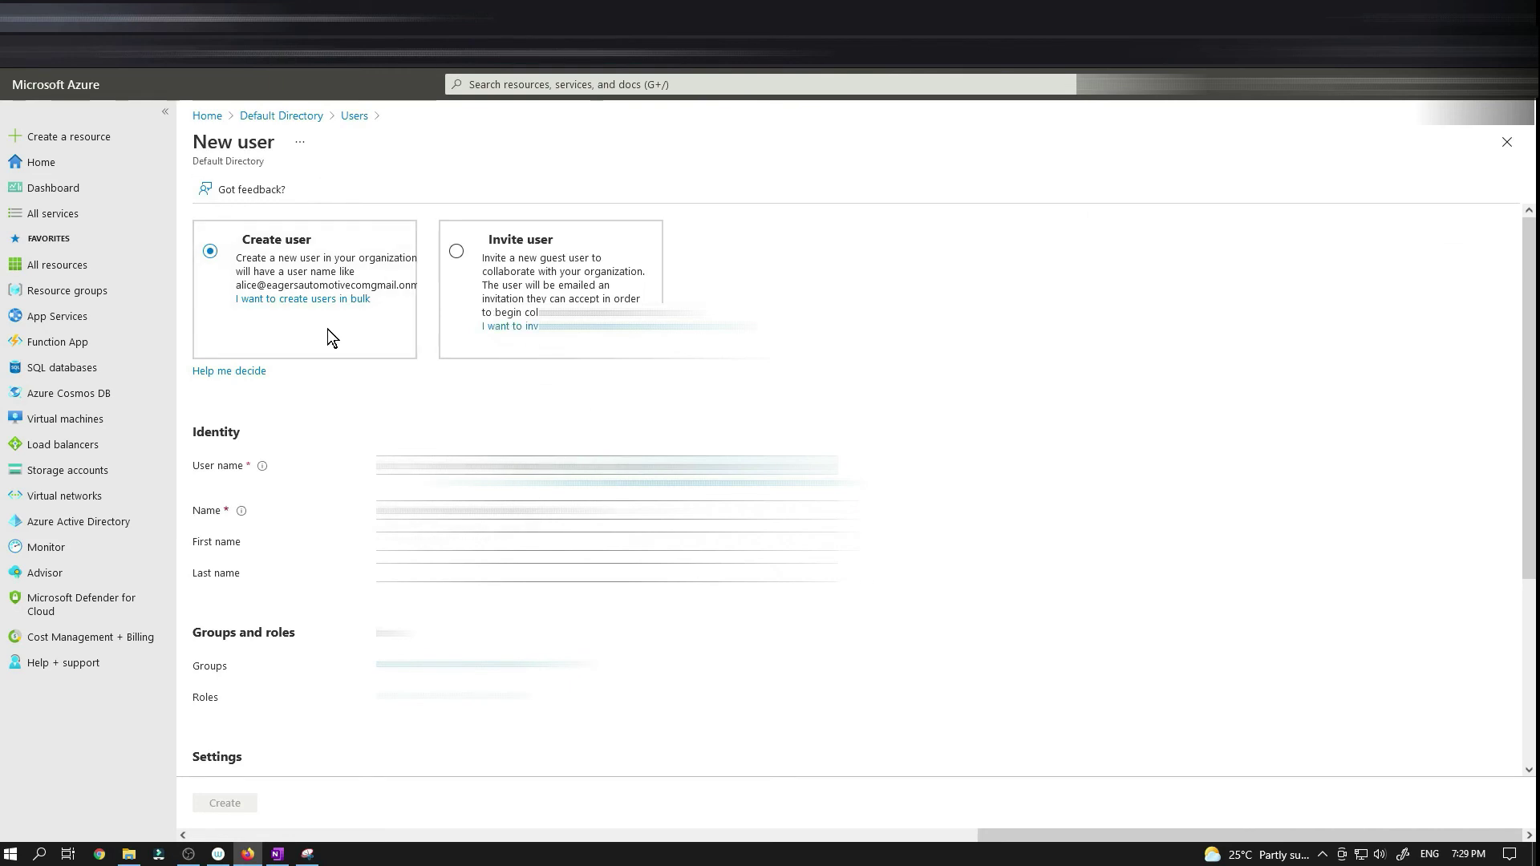
pyautogui.click(462, 248)
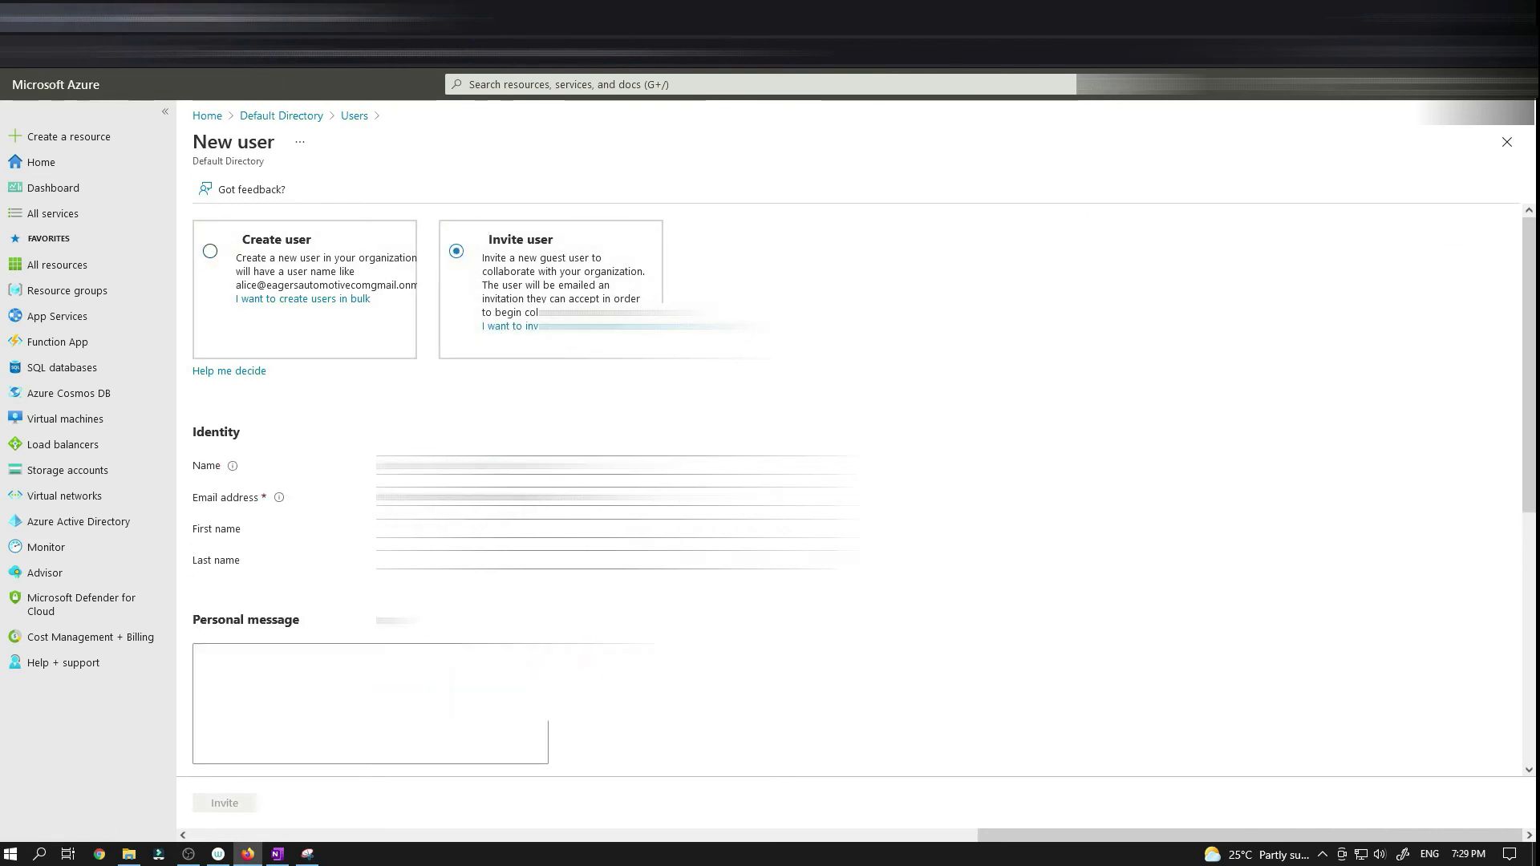
# - Check the guest settings in the manual and paste the copied User Principal Name as the invited user's email address
pyautogui.hotkey('alt', 'Tab')
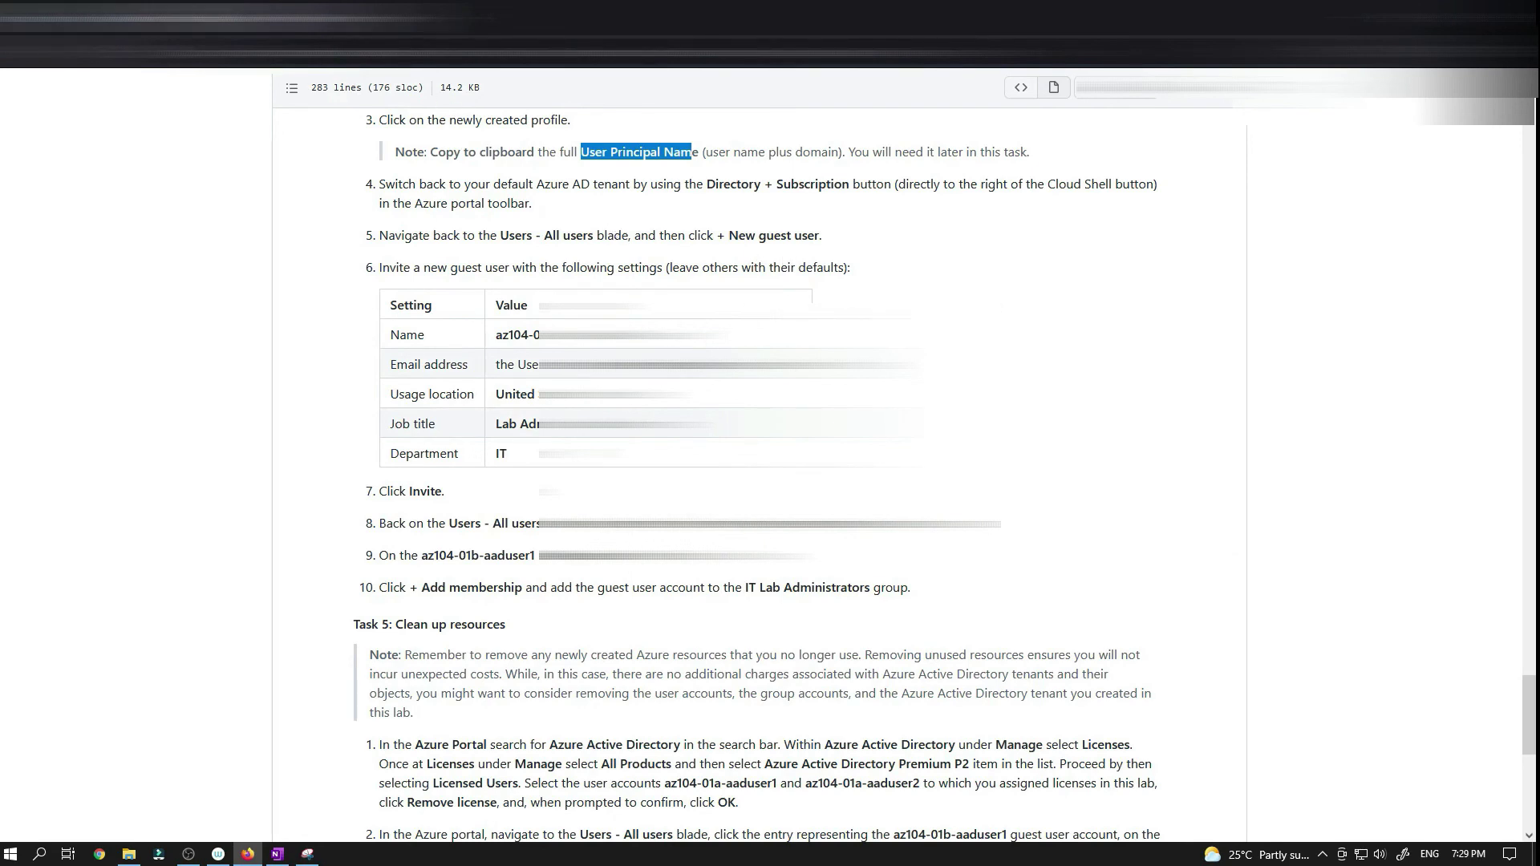
pyautogui.hotkey('alt', 'Tab')
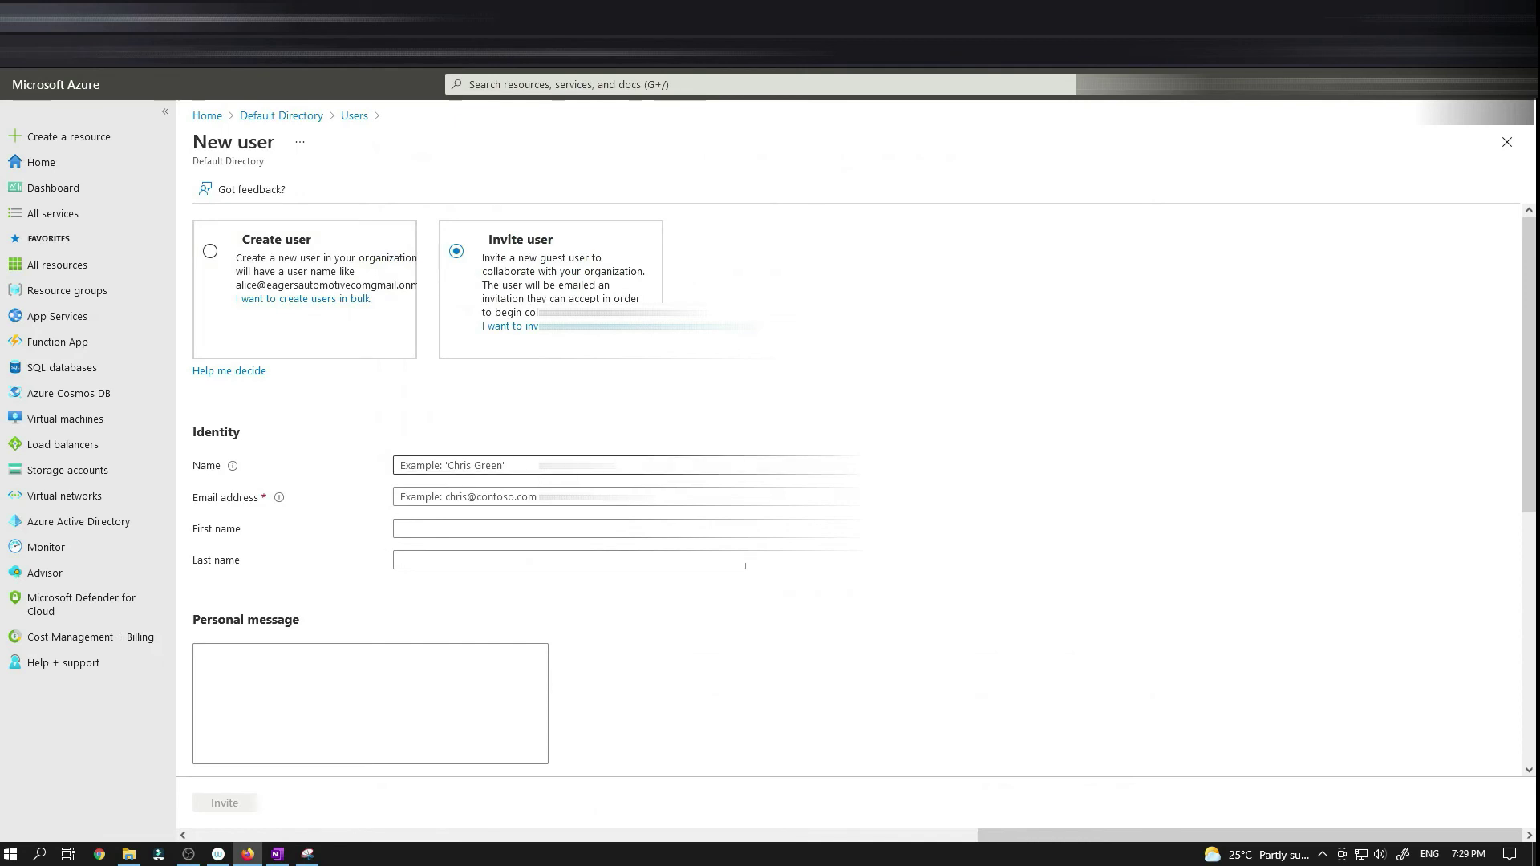
pyautogui.click(449, 466)
pyautogui.click(253, 17)
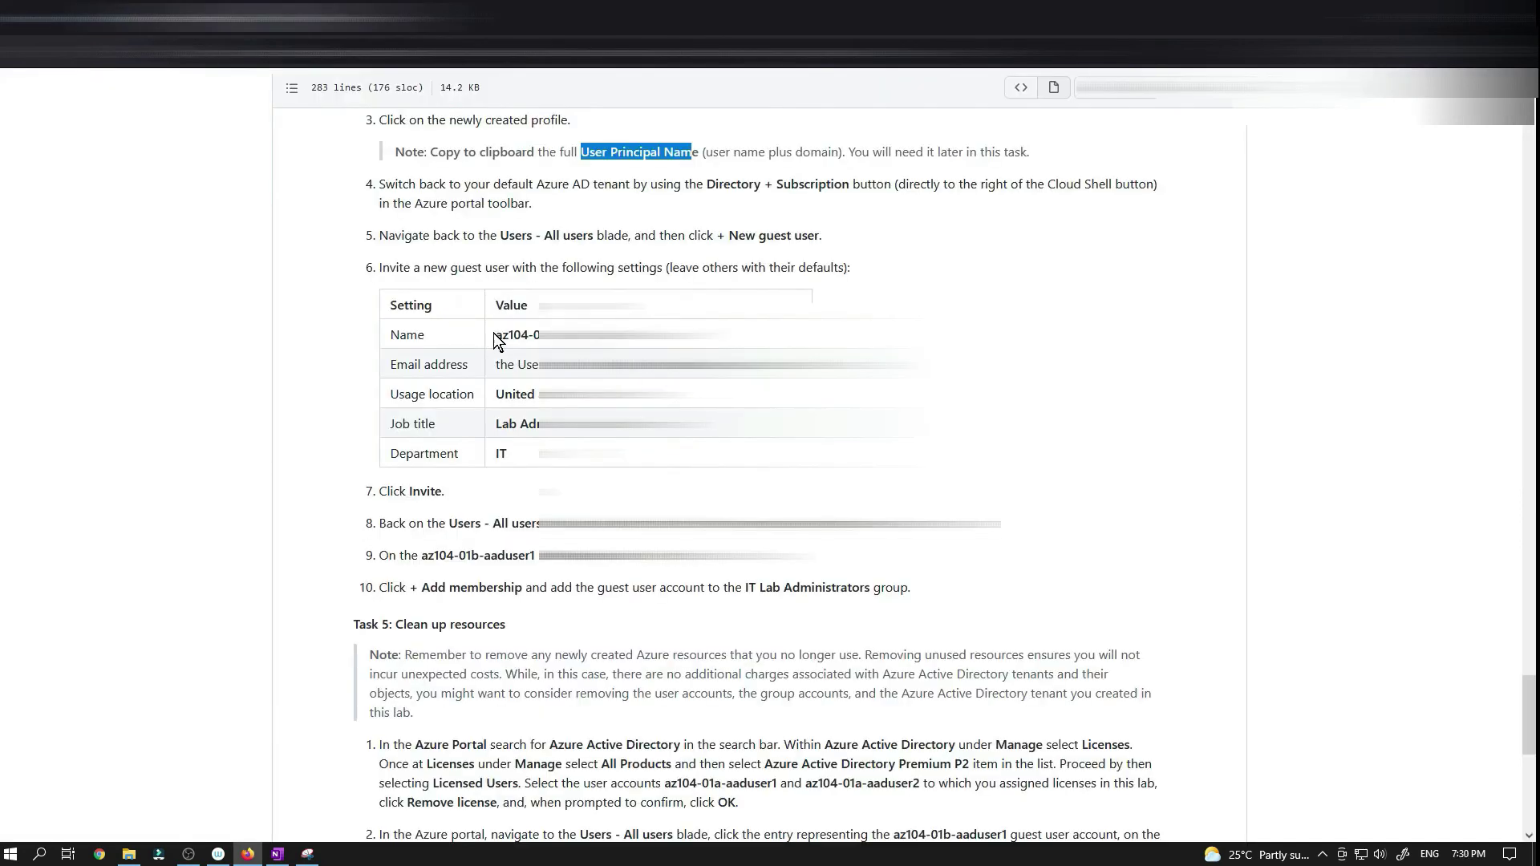
pyautogui.moveTo(495, 335); pyautogui.dragTo(722, 335)
pyautogui.hotkey('ctrl', 'Tab')
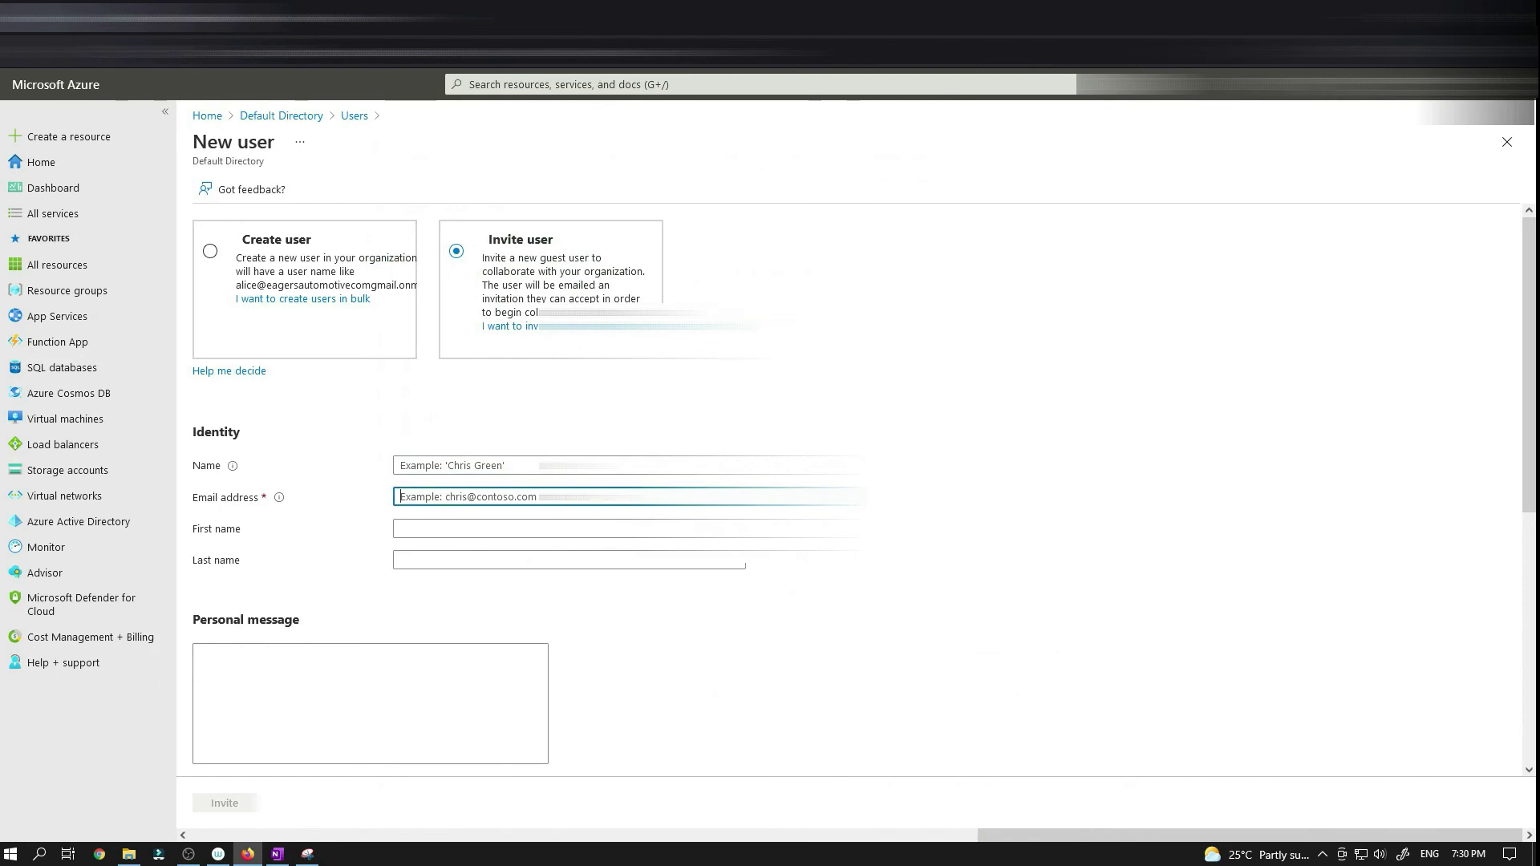
pyautogui.hotkey('ctrl', 'v')
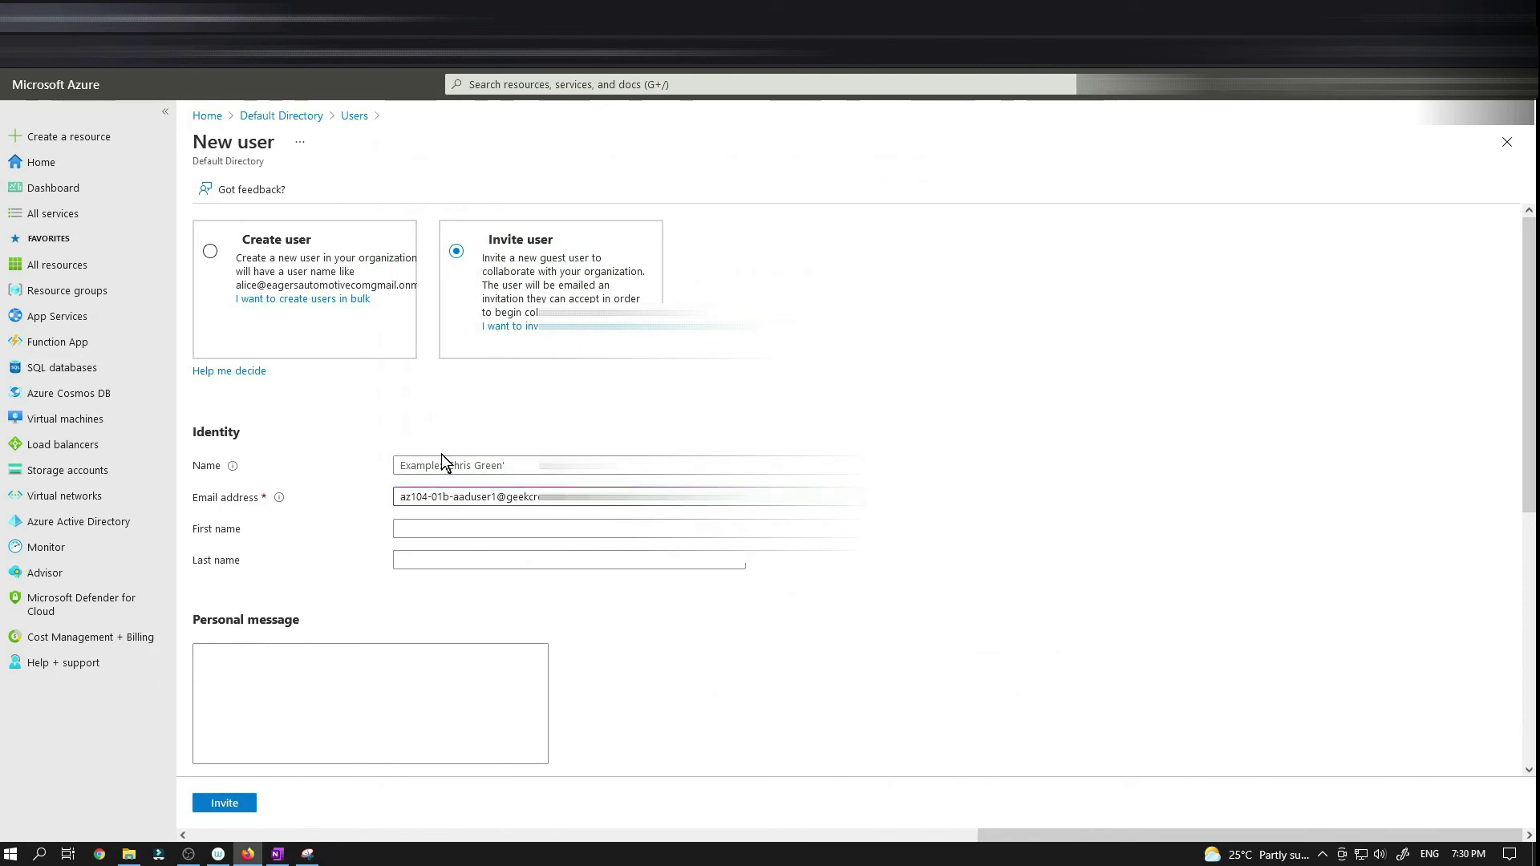
# - Copy the name az104-01b-aaduser1 from the manual's guest settings table and enter it as the invited user's Name
pyautogui.hotkey('ctrl', 'Tab')
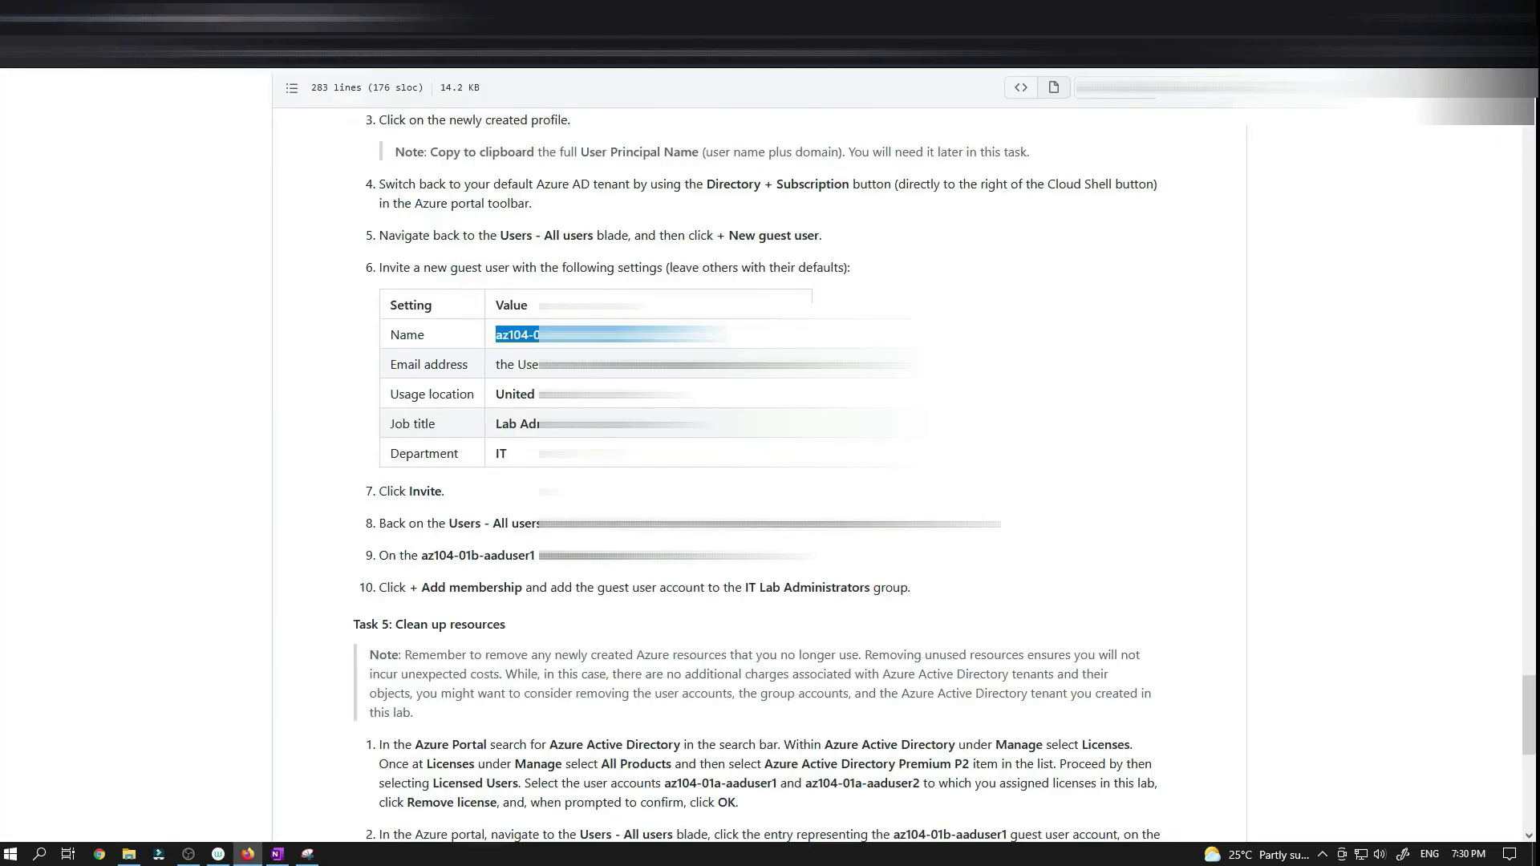
pyautogui.rightClick(595, 332)
pyautogui.click(618, 346)
pyautogui.hotkey('ctrl', 'Tab')
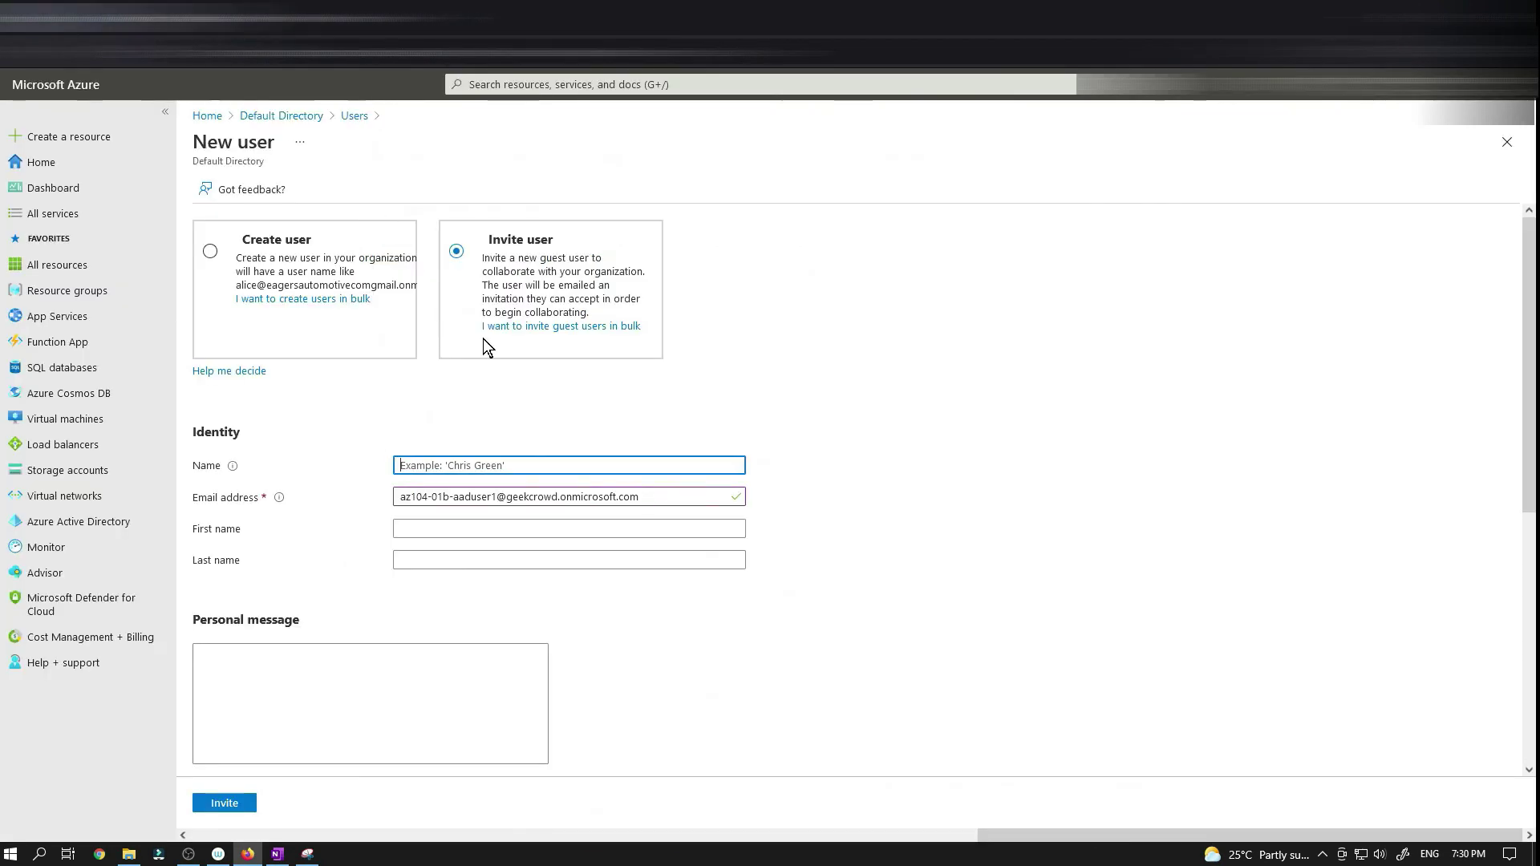
pyautogui.hotkey('ctrl', 'v')
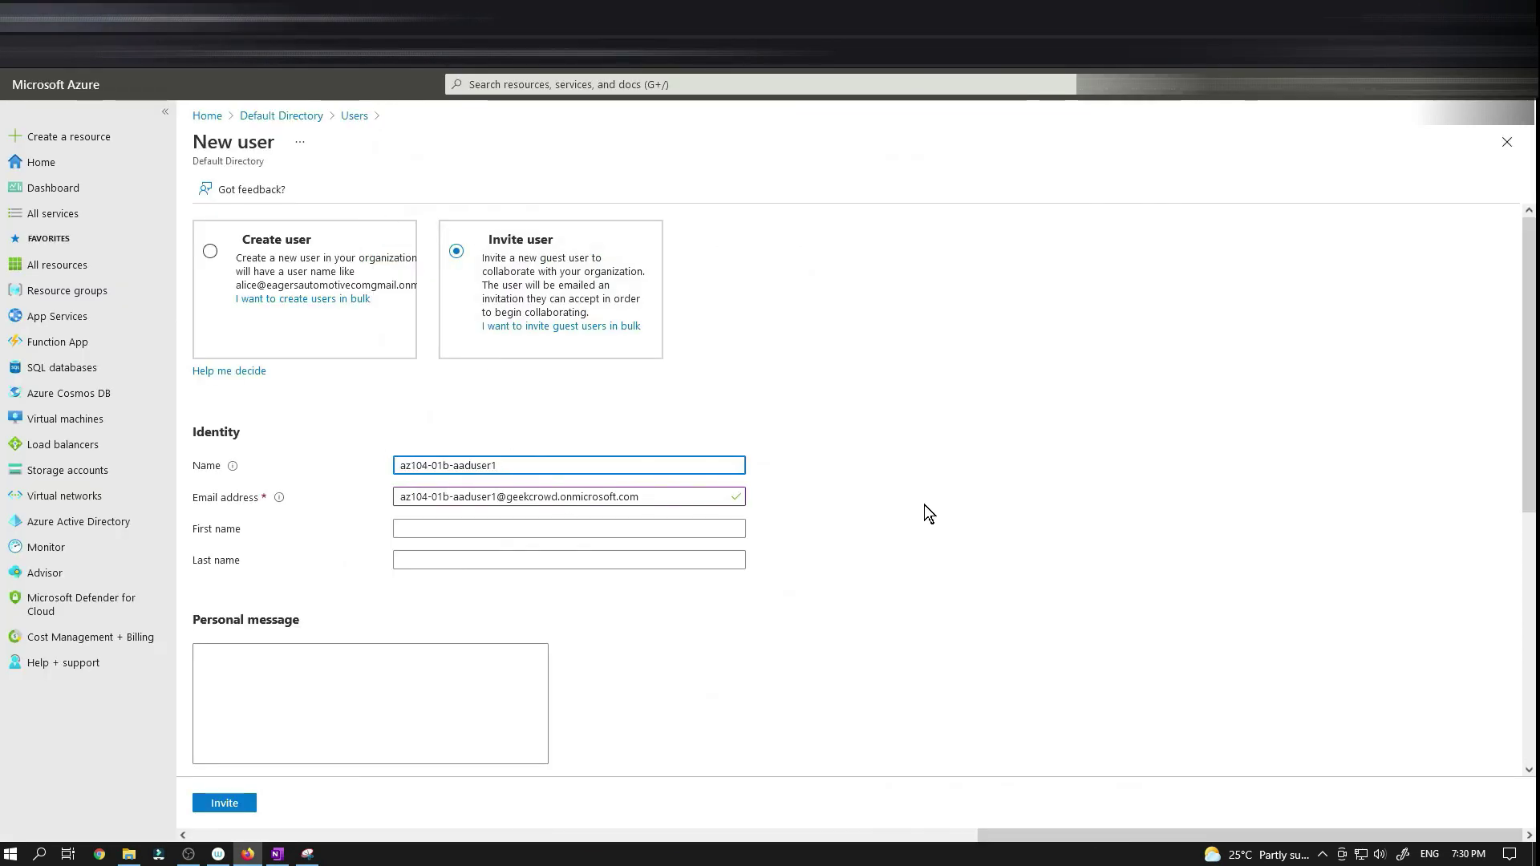
pyautogui.click(929, 514)
pyautogui.scroll(-1, 499, 475)
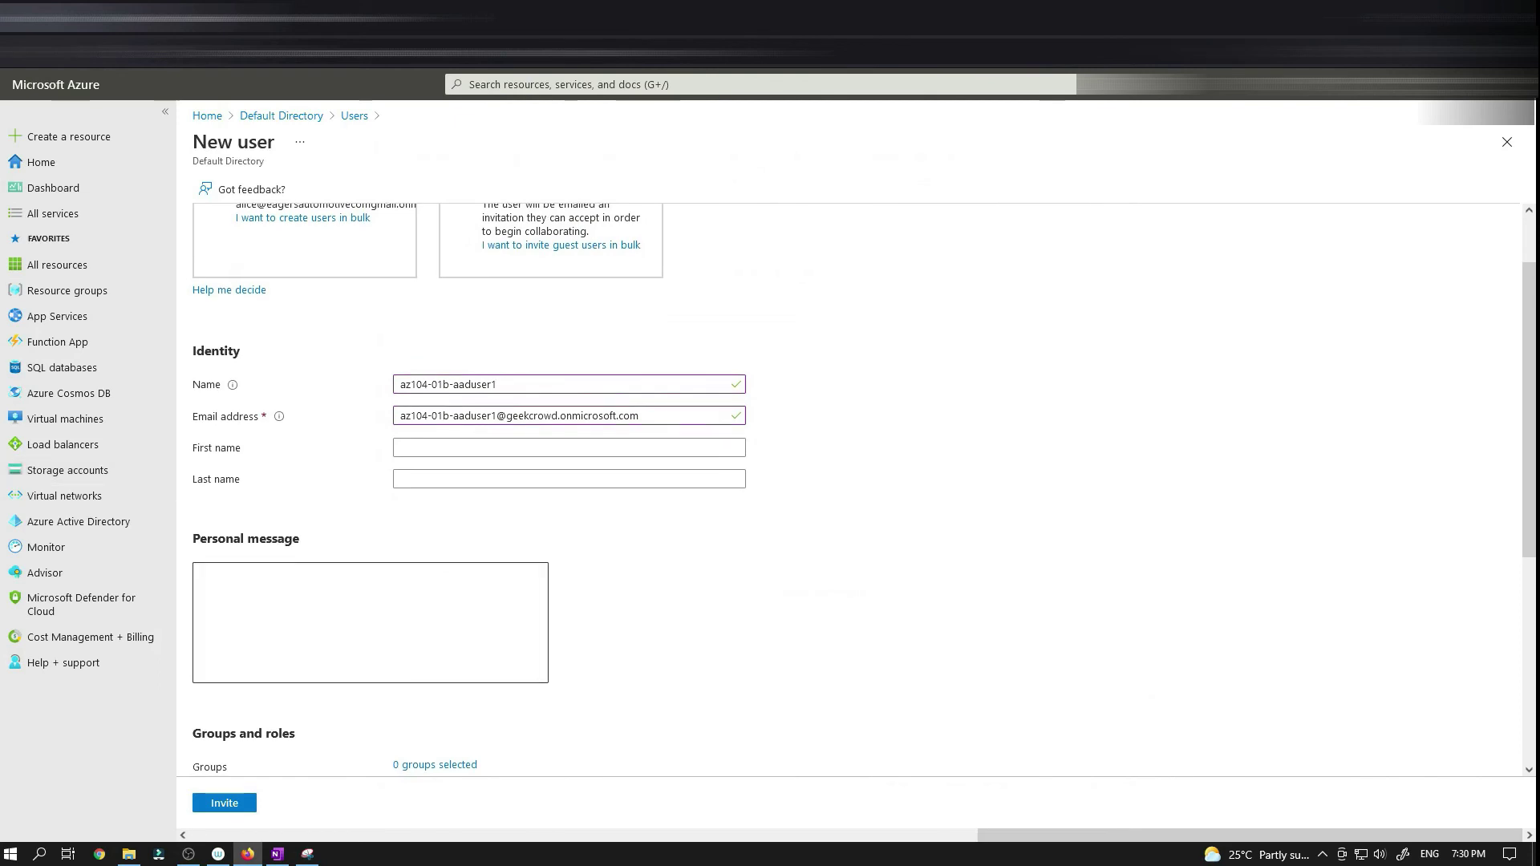
# - Write the invitation's personal message as "please accept the invite," followed by "Regards," and "Your Mate" on separate lines
pyautogui.click(370, 623)
pyautogui.write('please')
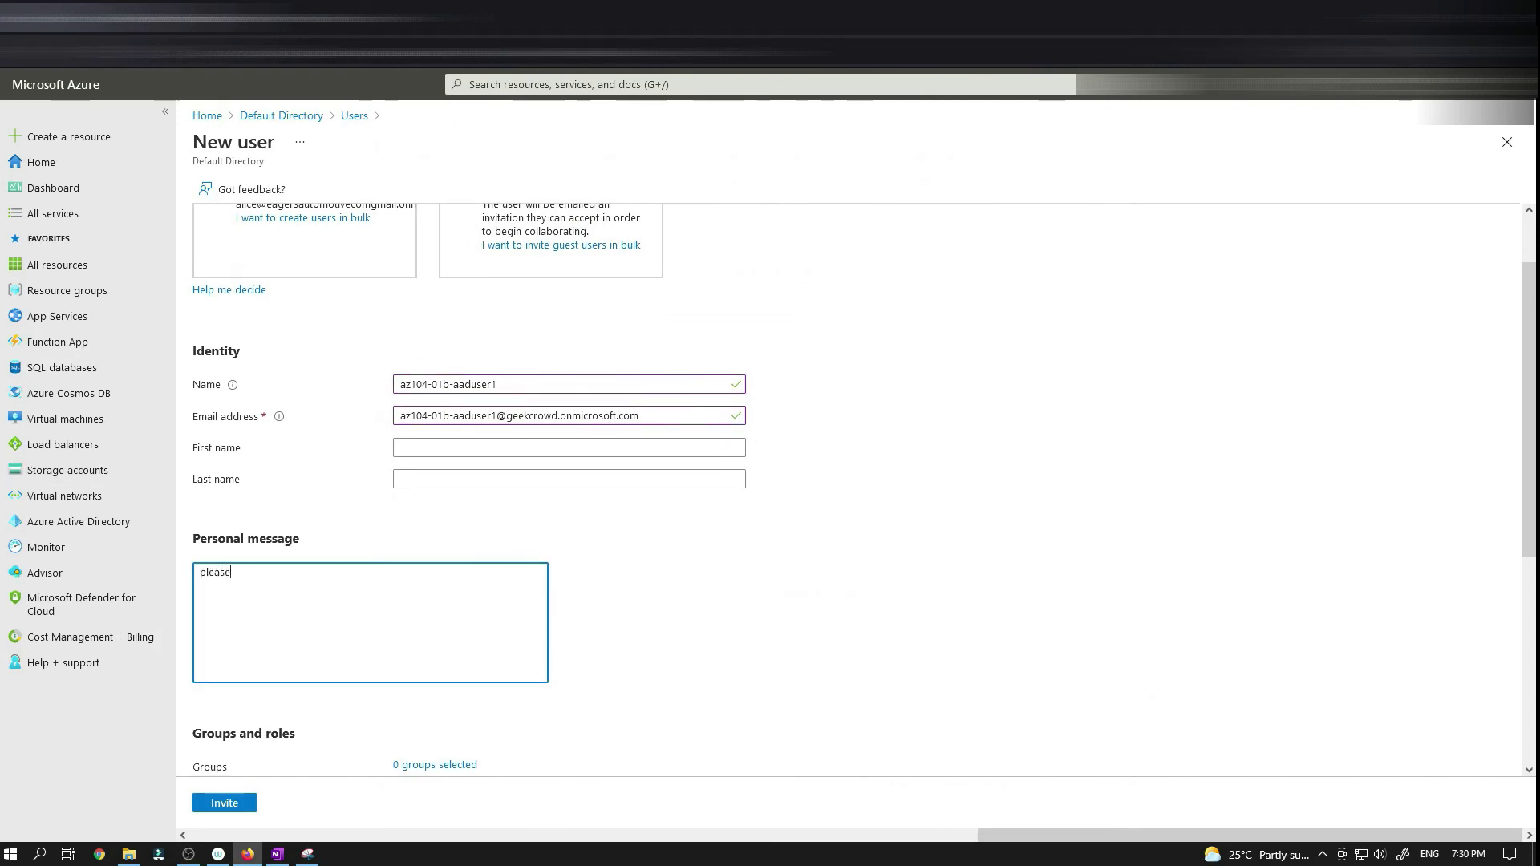
pyautogui.write(' accept the')
pyautogui.write(' in')
pyautogui.write('vite')
pyautogui.write('.')
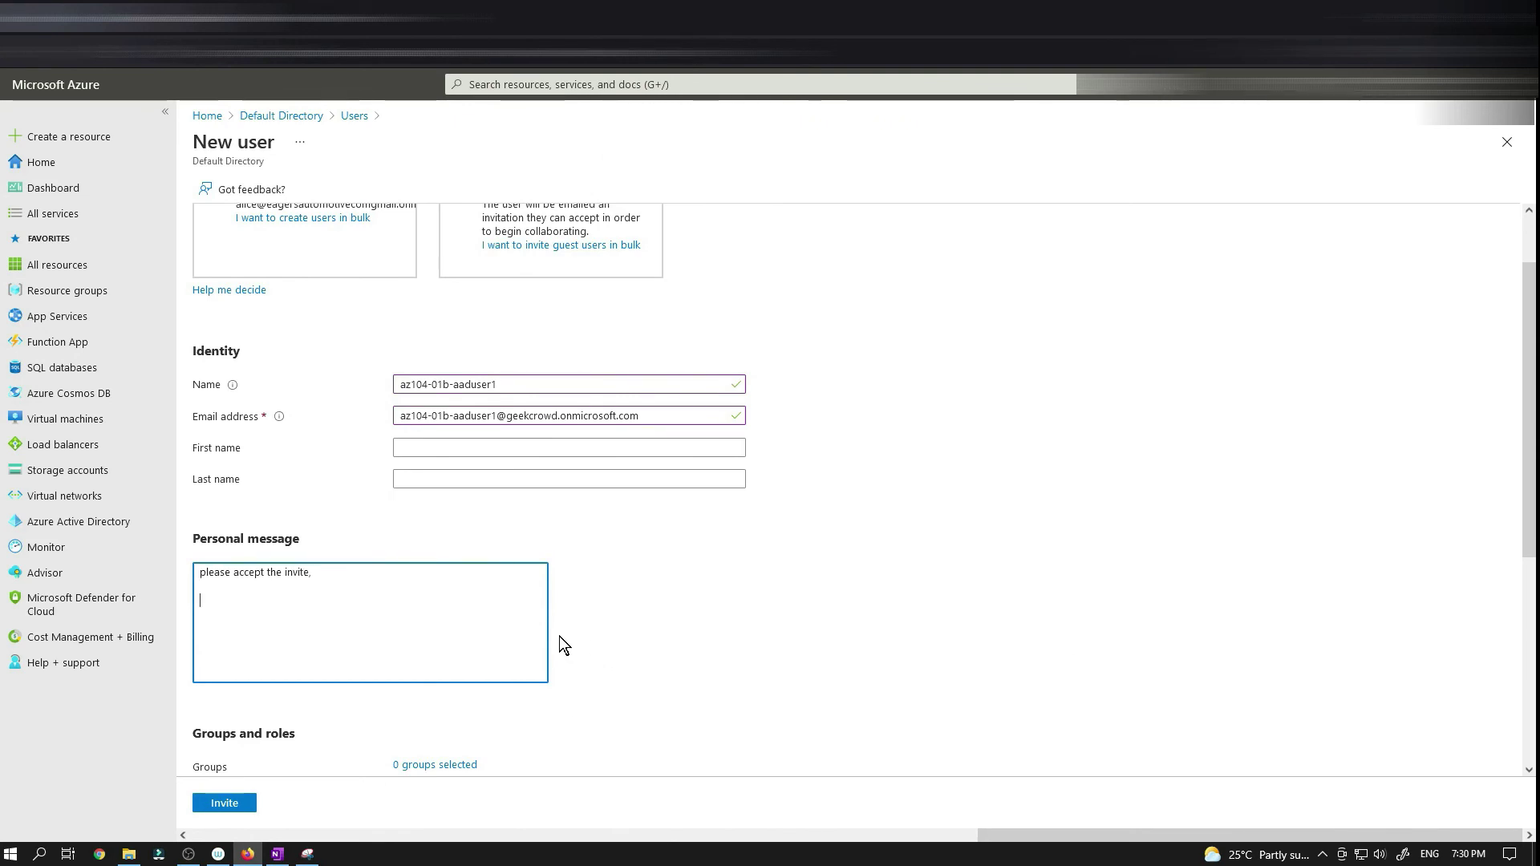
pyautogui.write('Regards,')
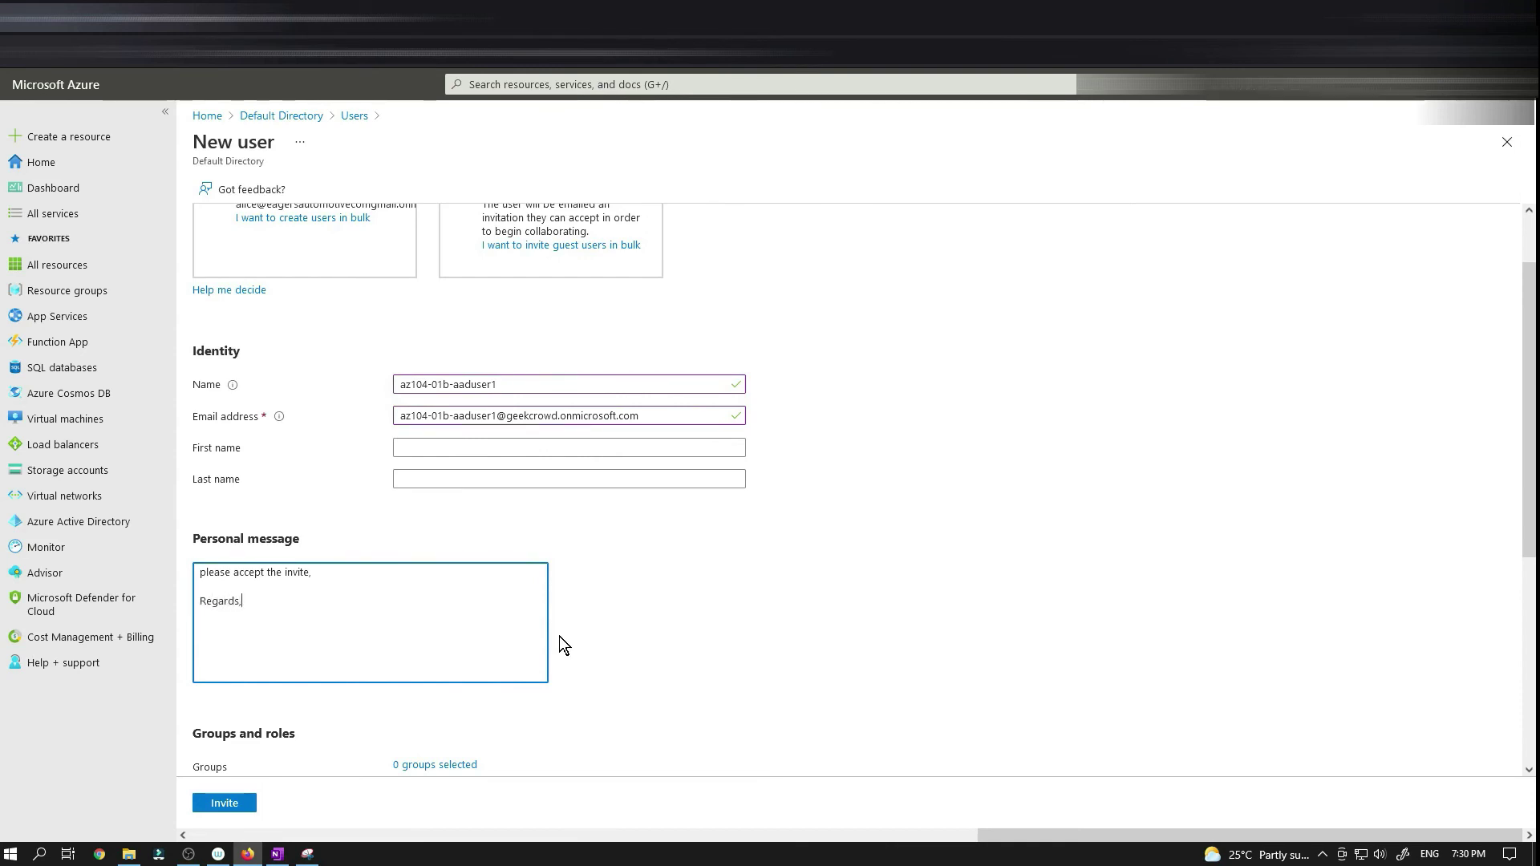
pyautogui.press('Return')
pyautogui.write('Your Mate')
# - Copy the job title Lab Administrator from the manual's guest settings and set the invited user's usage location to United States
pyautogui.scroll(-5, 709, 497)
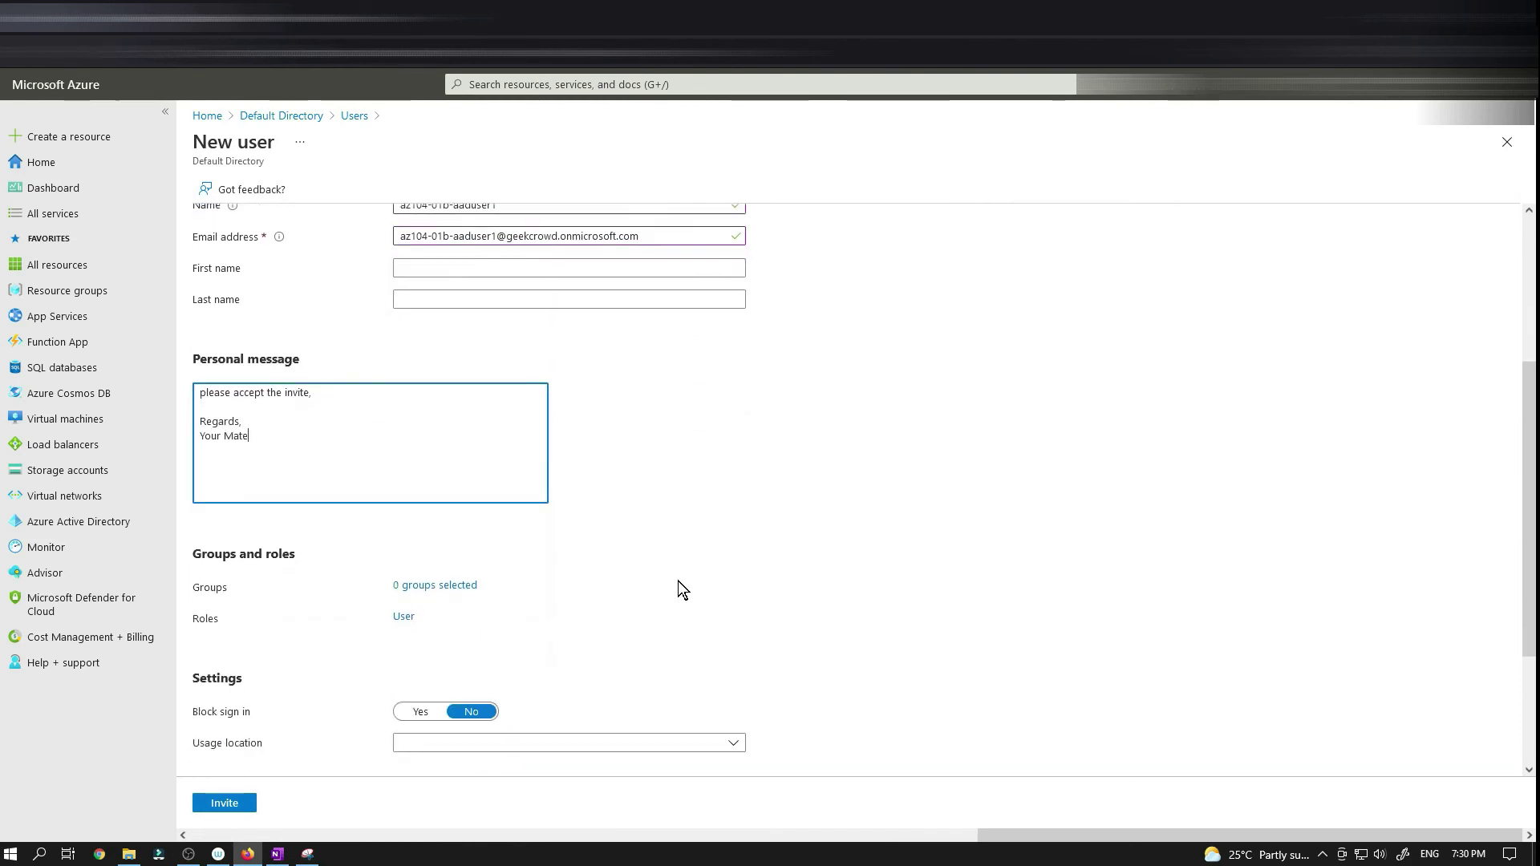
pyautogui.scroll(-1, 528, 575)
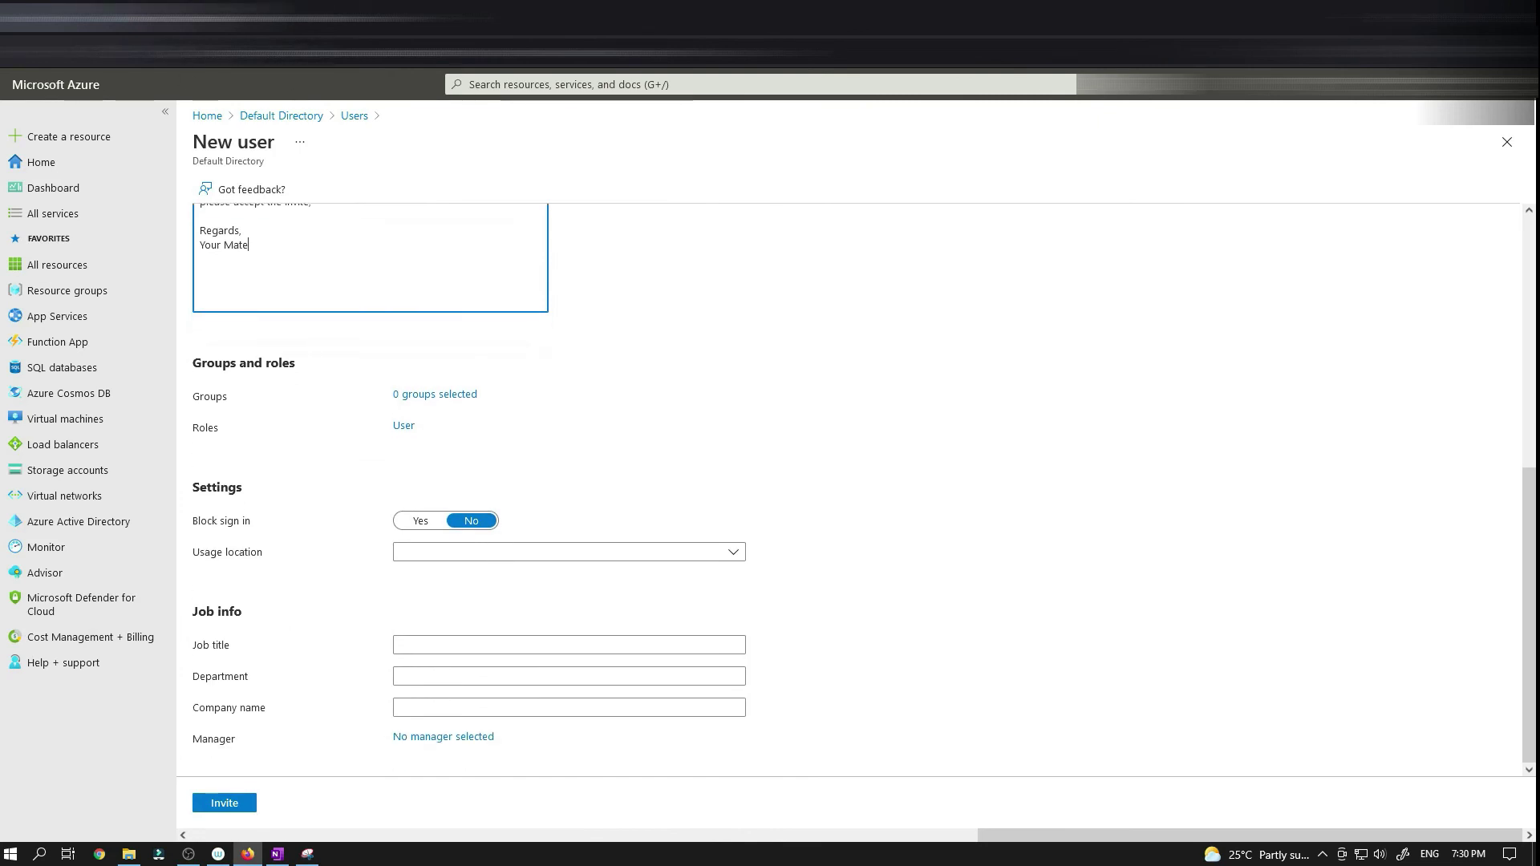
pyautogui.hotkey('ctrl', 'Tab')
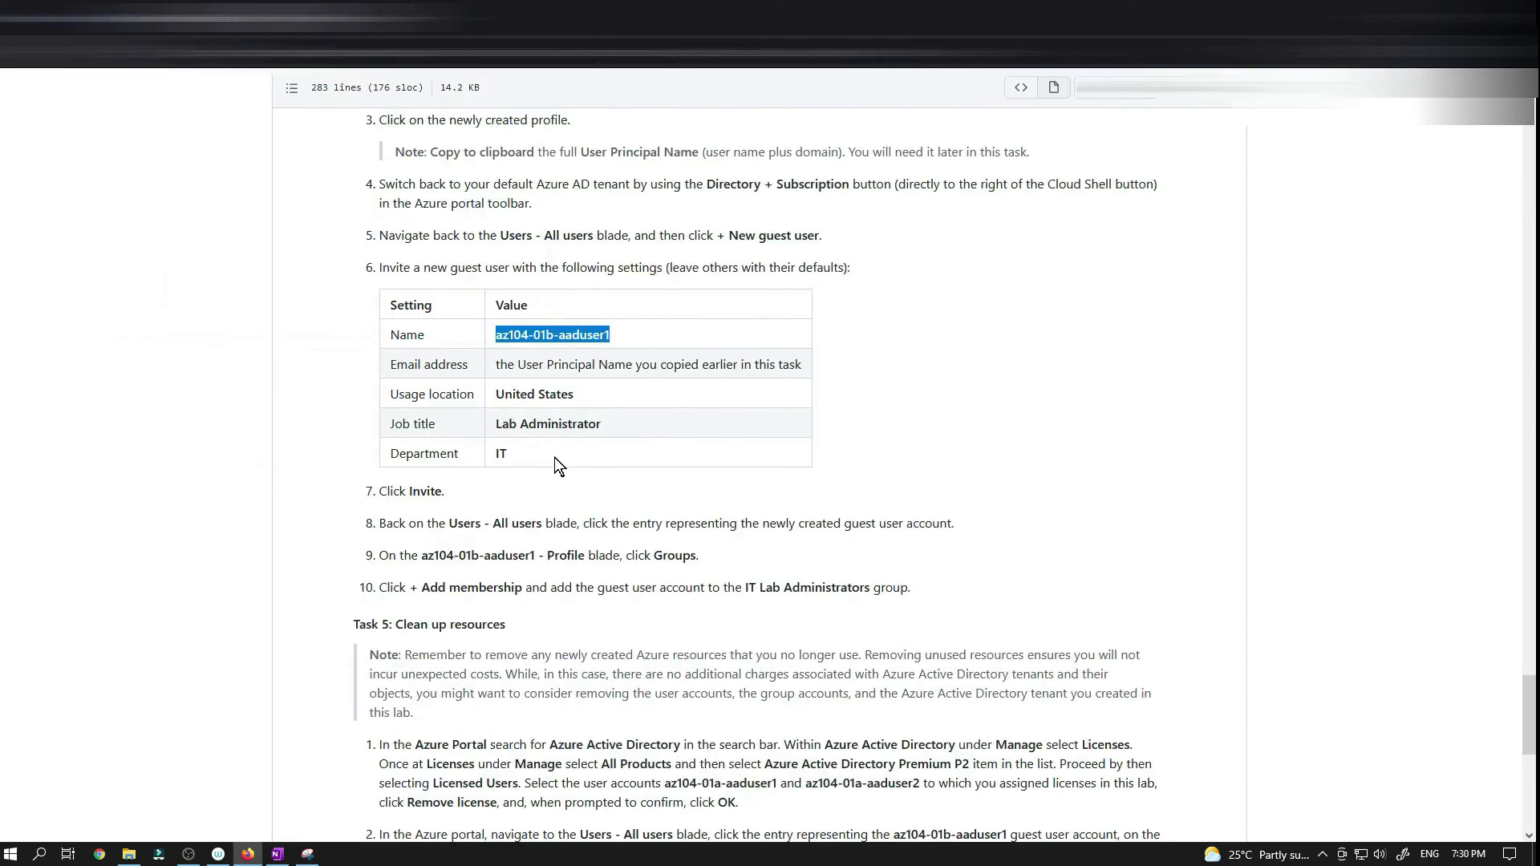
pyautogui.moveTo(495, 422); pyautogui.dragTo(597, 425)
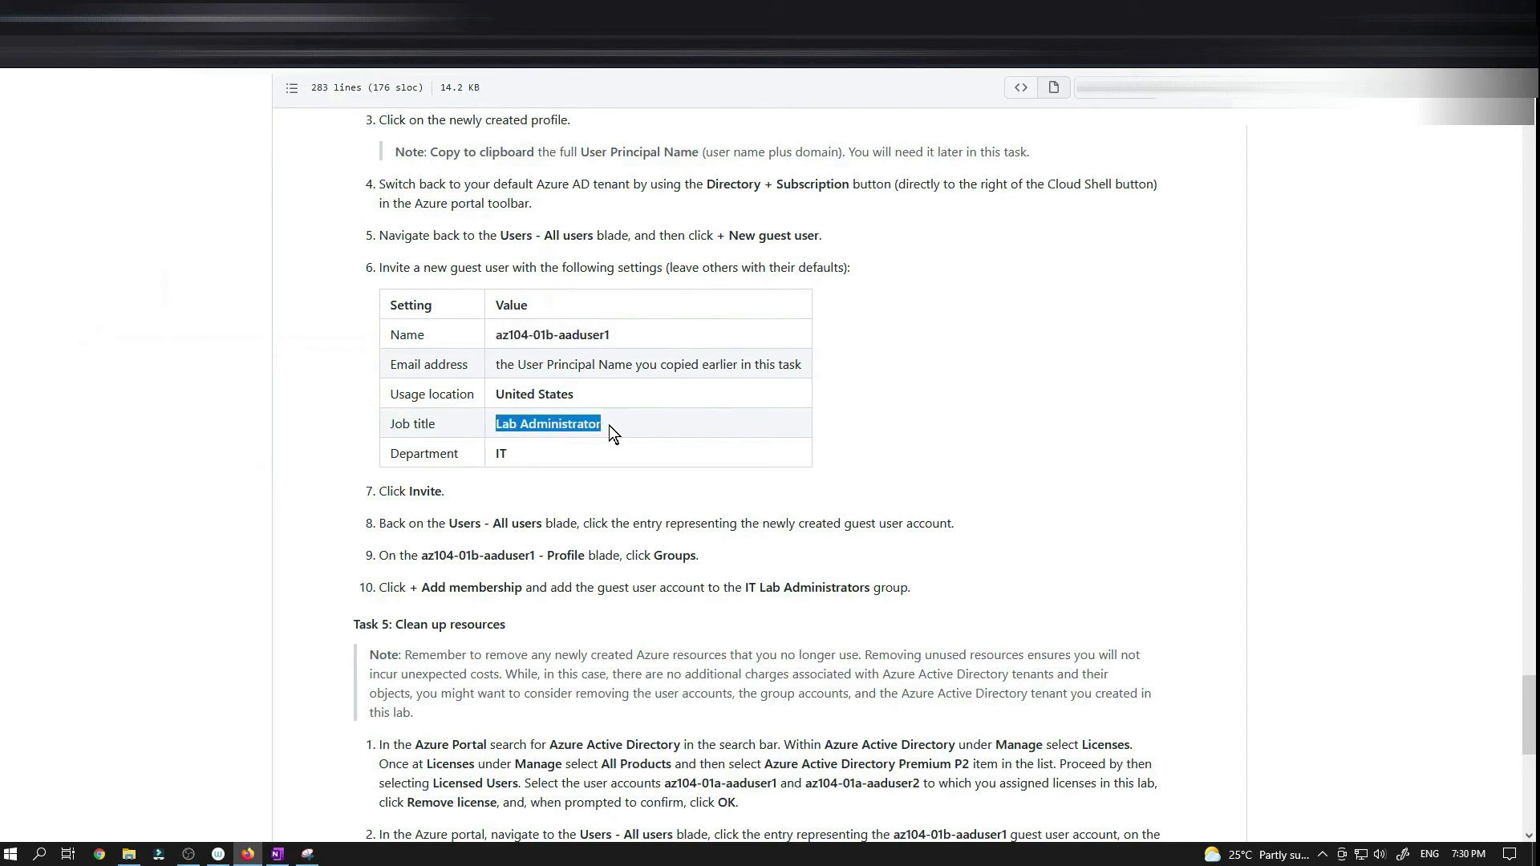
pyautogui.rightClick(597, 425)
pyautogui.click(616, 439)
pyautogui.hotkey('ctrl', 'Tab')
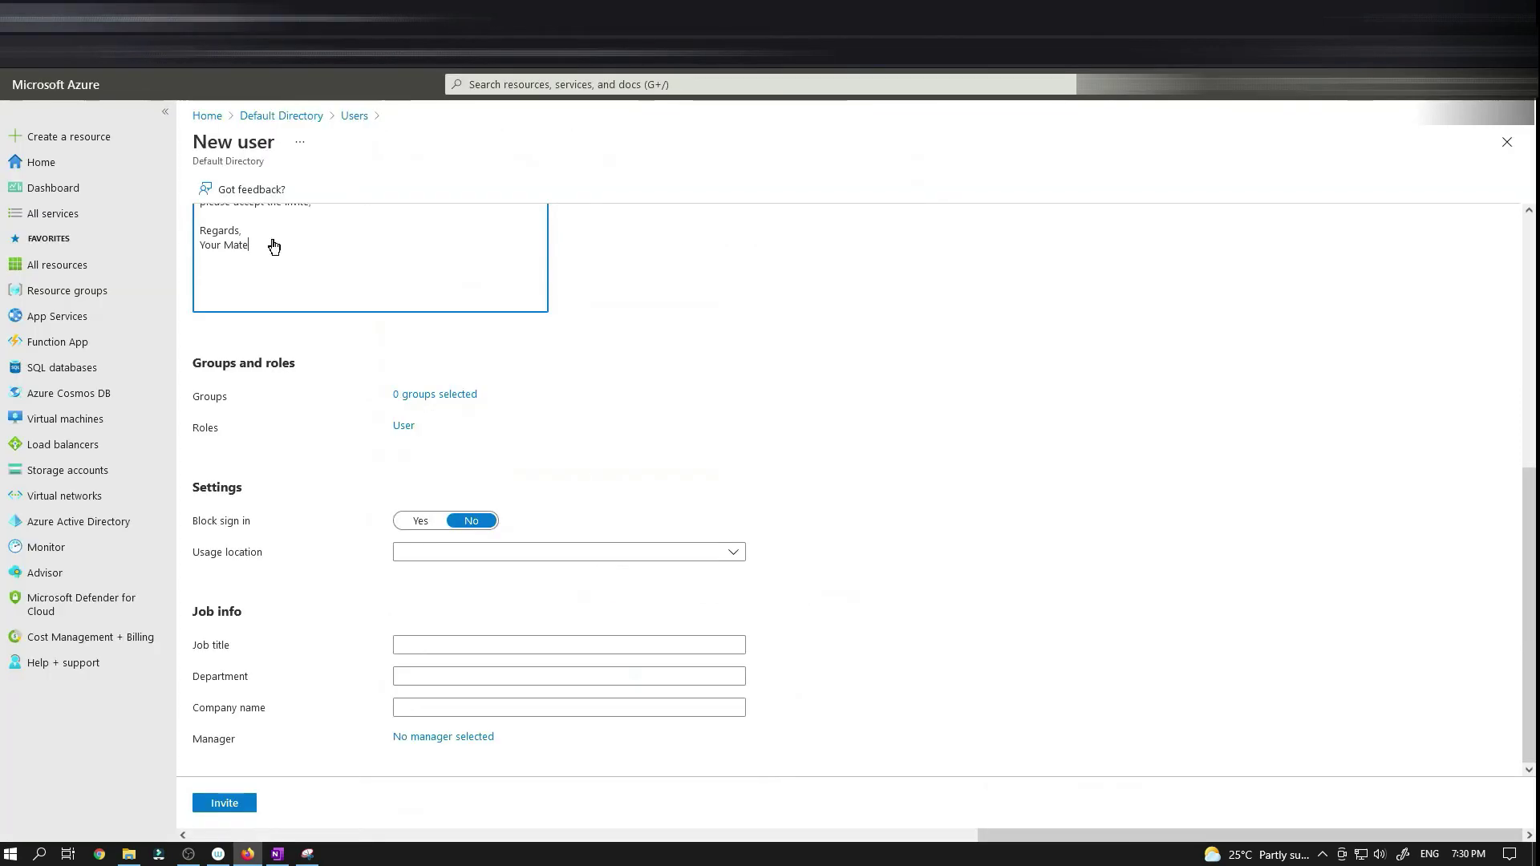
pyautogui.click(429, 550)
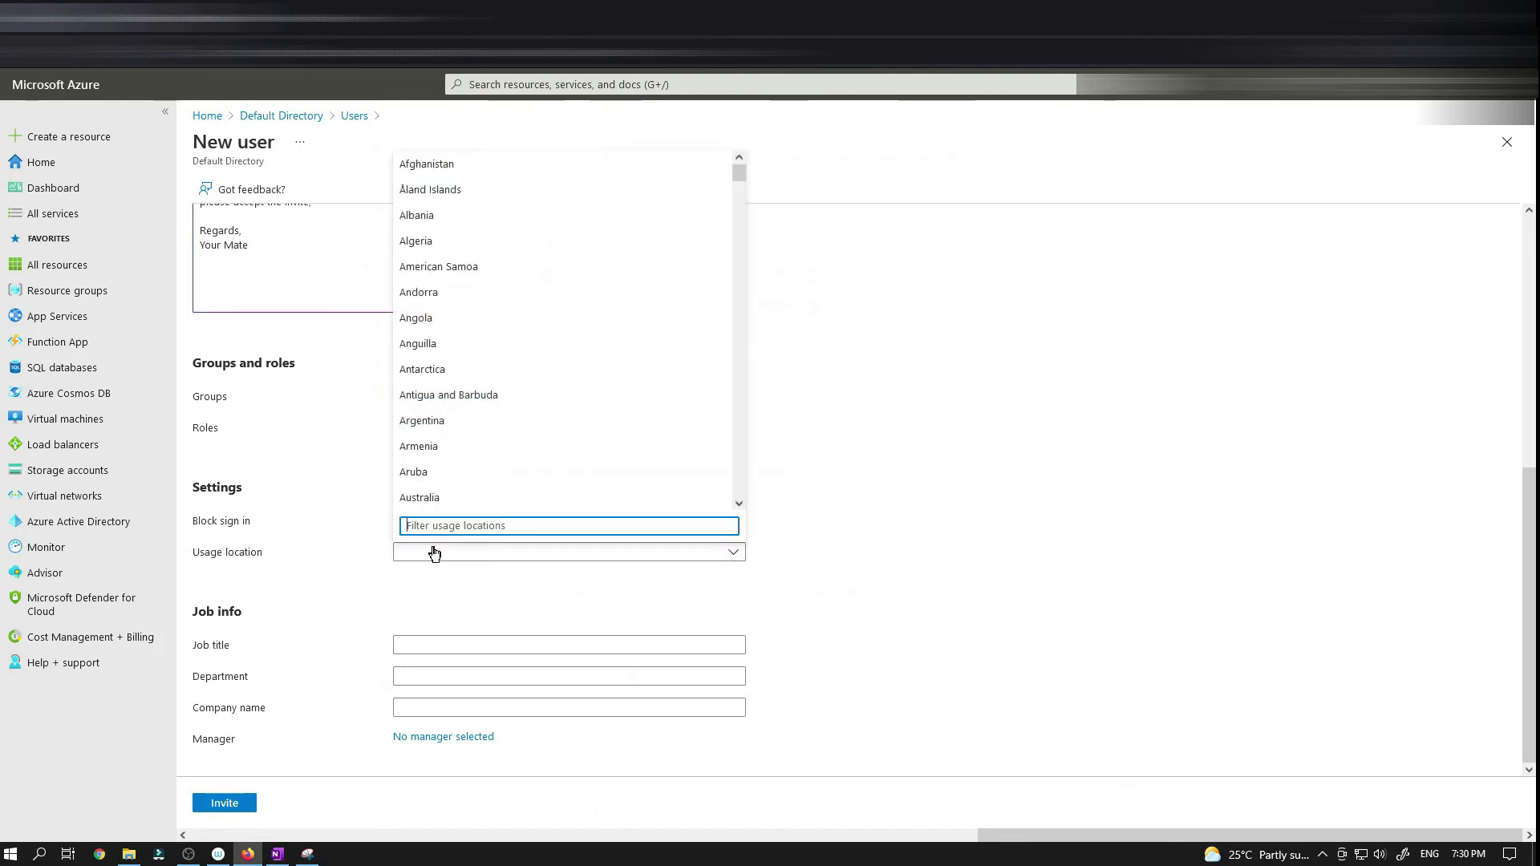
pyautogui.write('un')
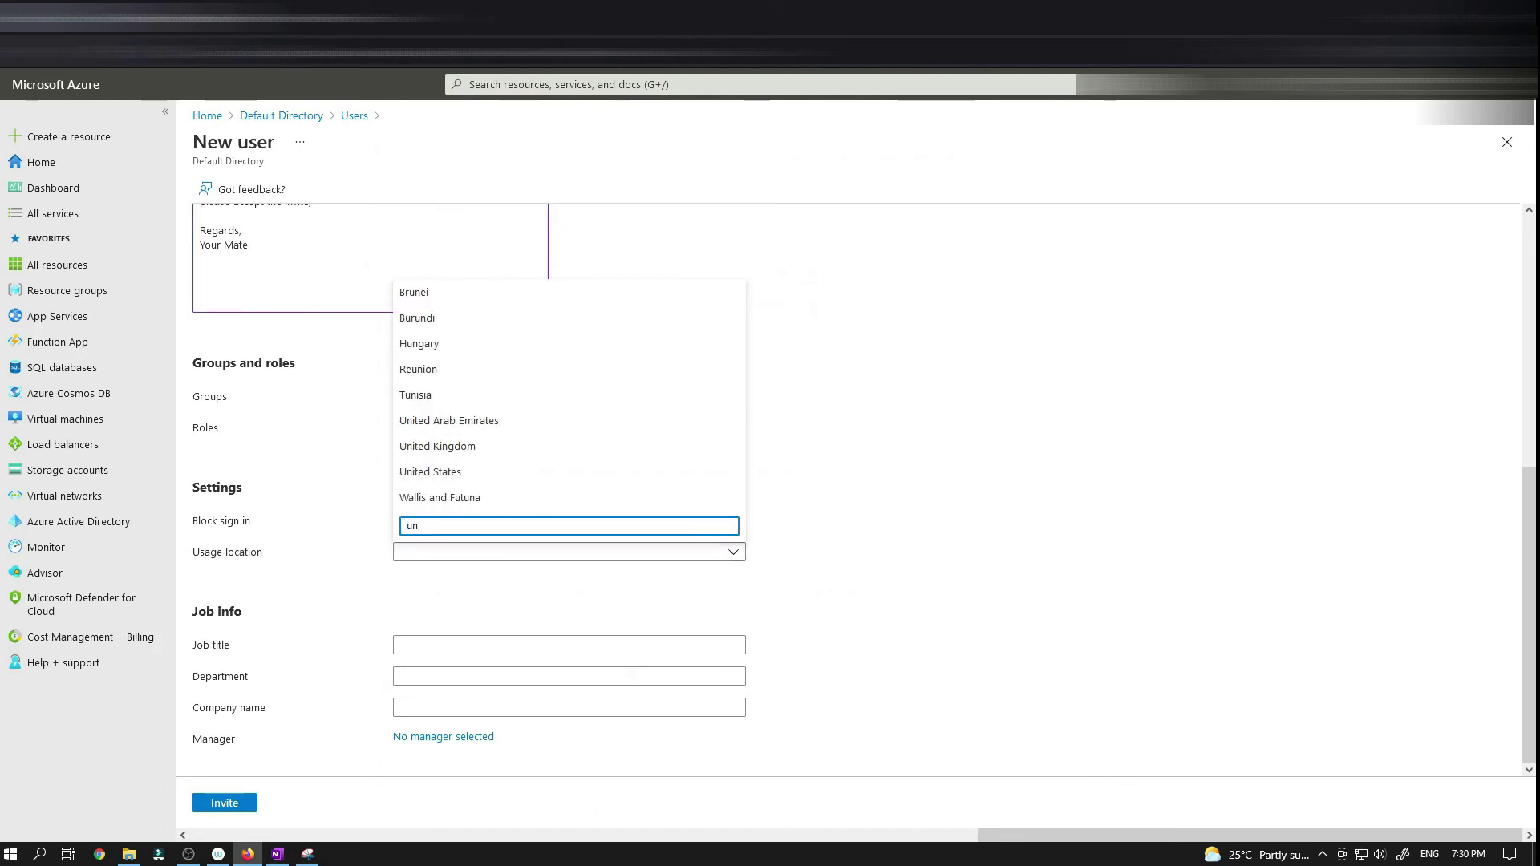
pyautogui.click(447, 472)
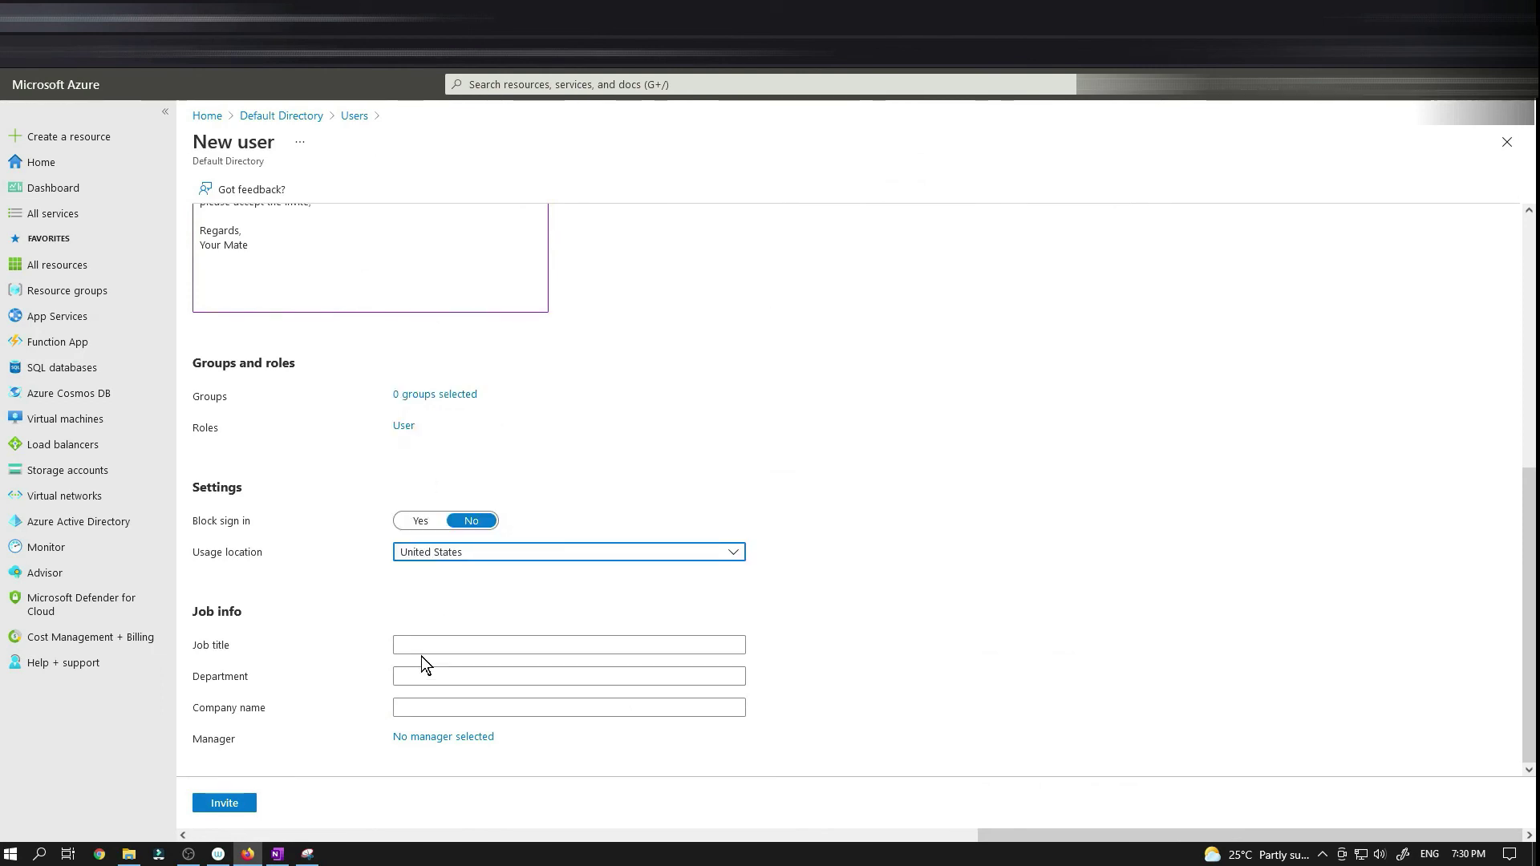
# - Paste Lab Administrator as the job title, enter IT as the department, and send the guest invitation
pyautogui.click(425, 646)
pyautogui.hotkey('ctrl', 'v')
pyautogui.press('Tab')
pyautogui.write('IT')
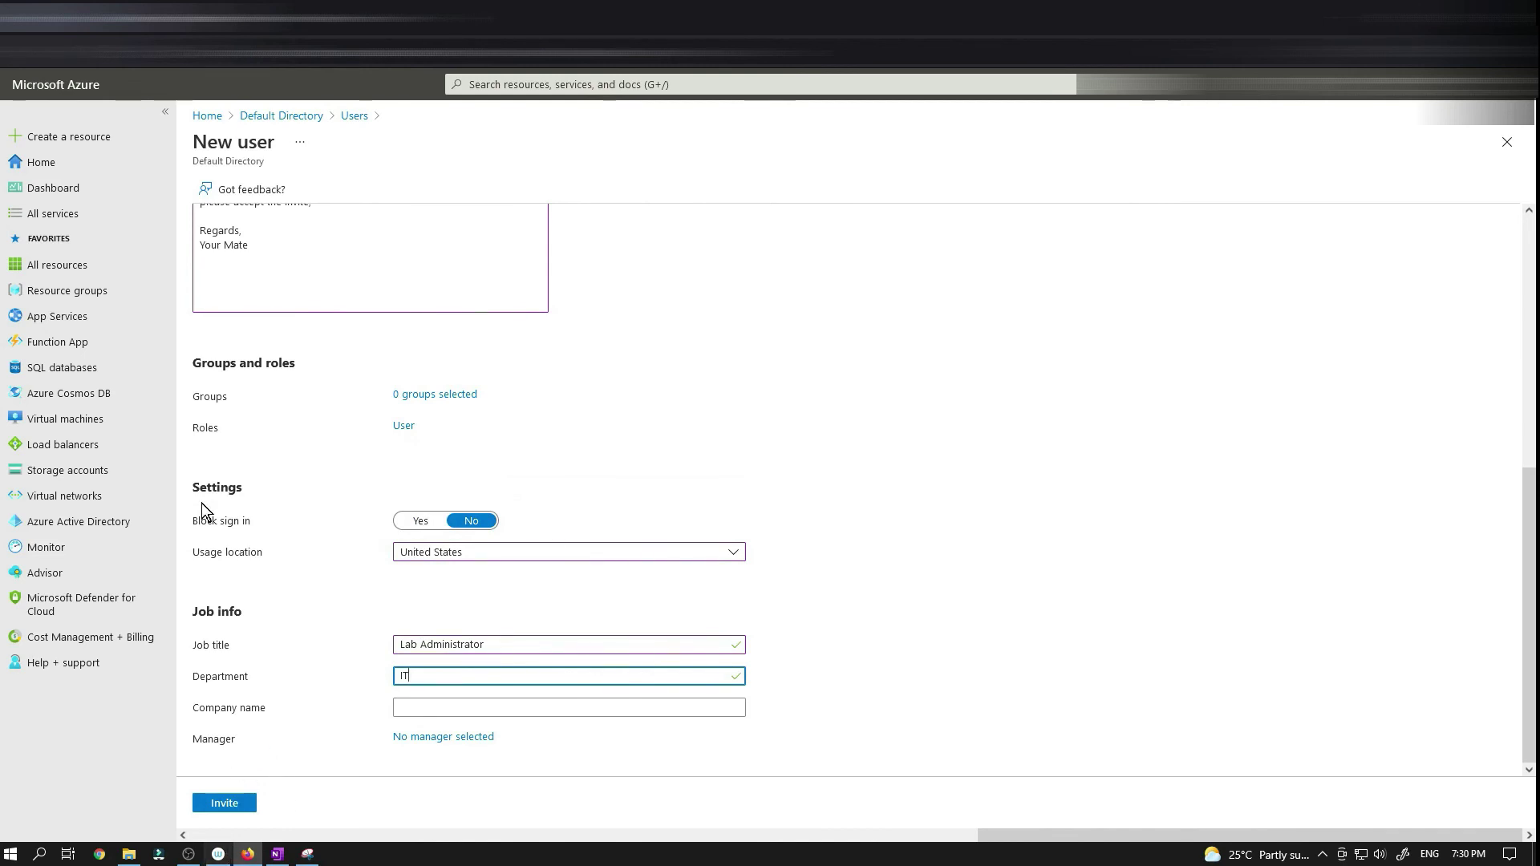
pyautogui.click(221, 18)
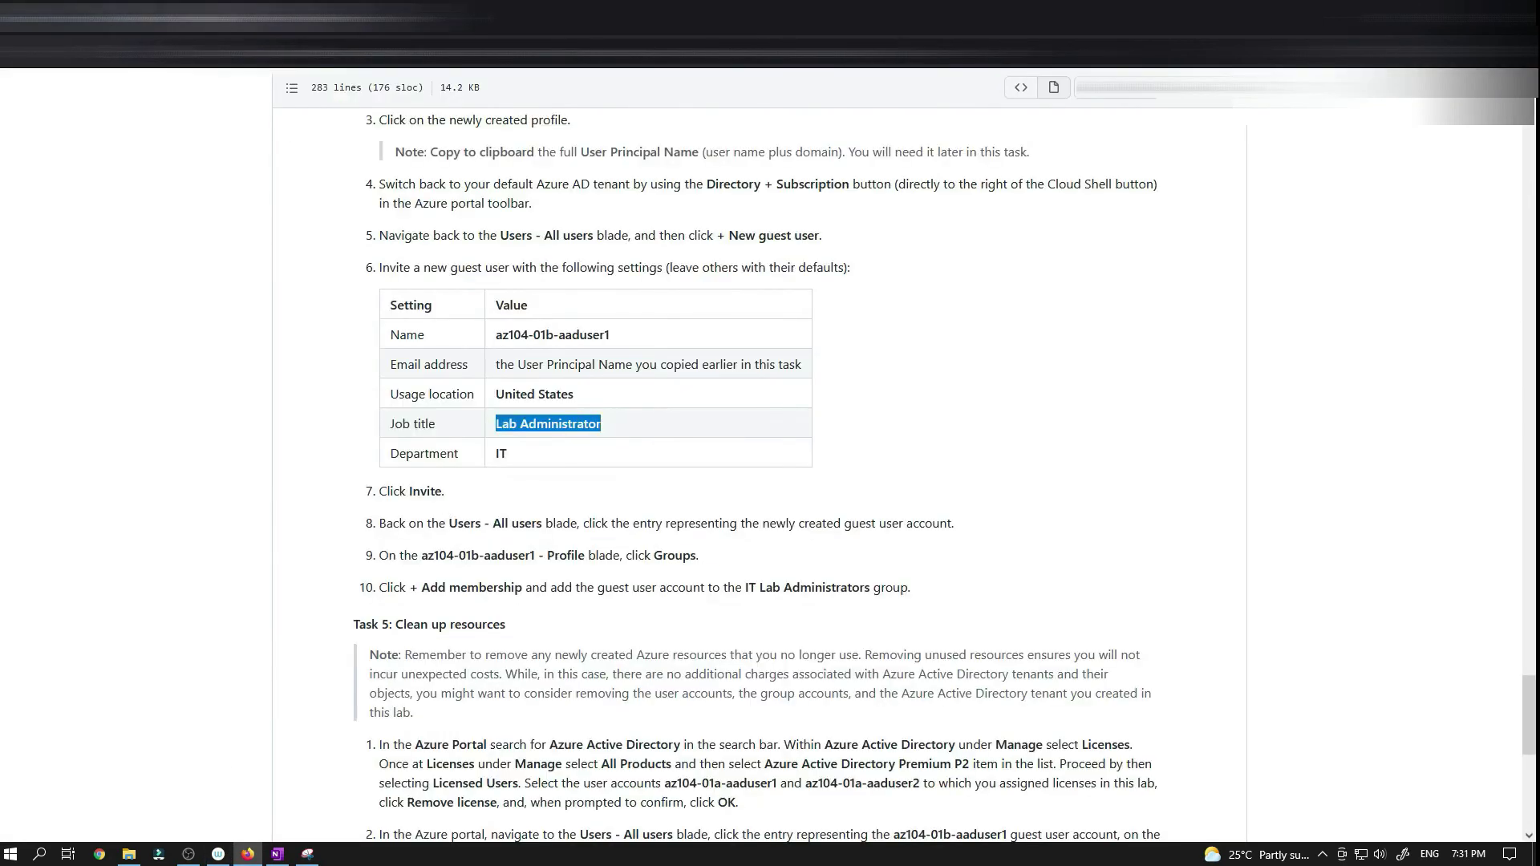
pyautogui.click(385, 18)
pyautogui.click(235, 806)
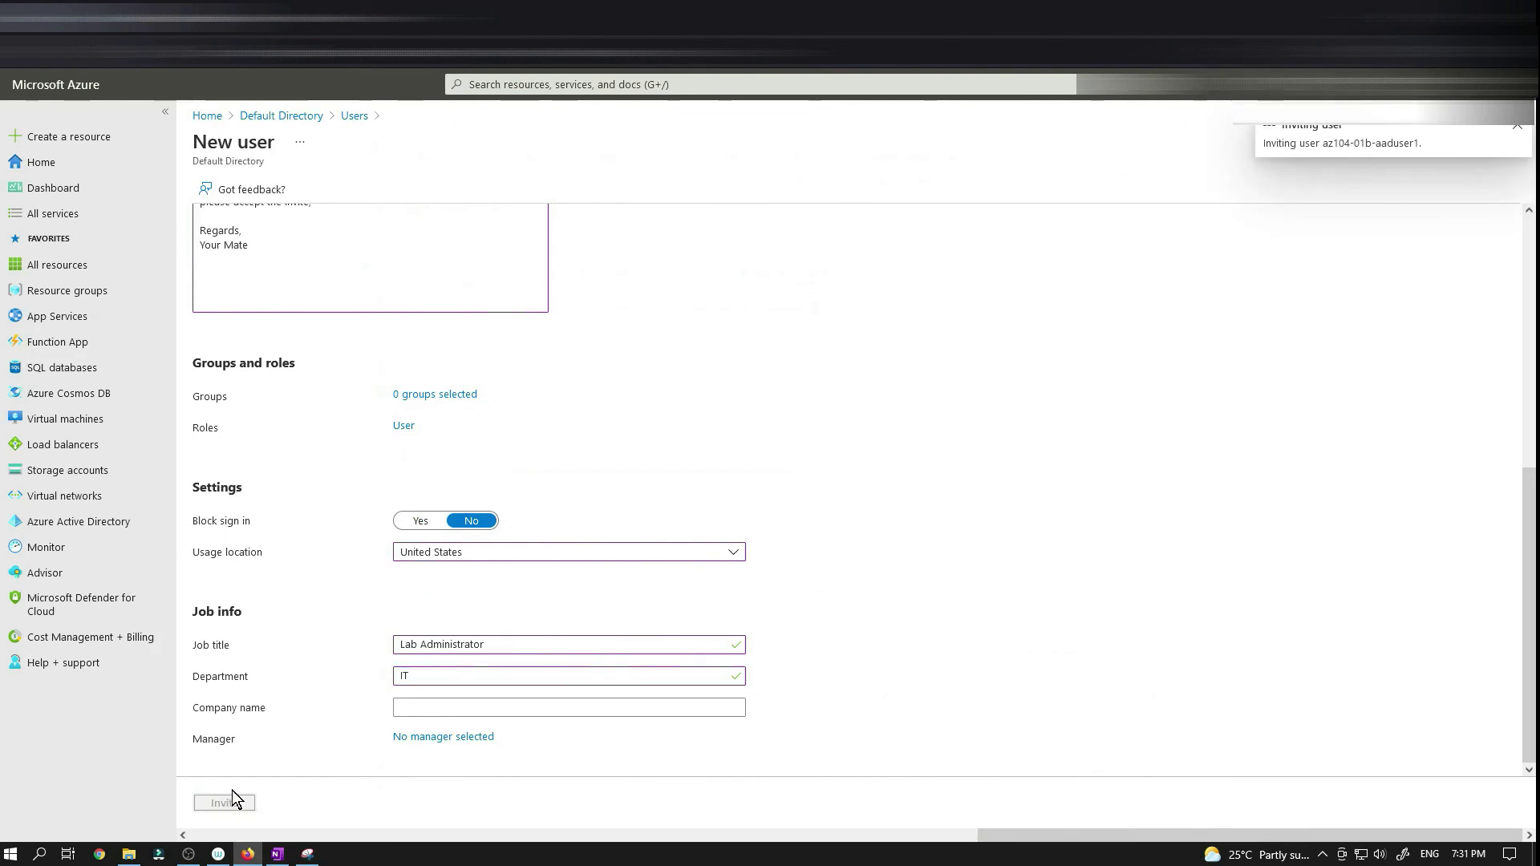
# - Check the manual's remaining Task 4 steps and the OneNote architecture diagram, and open the invited az104-01b-aaduser1's profile in the Default Directory
pyautogui.click(221, 18)
pyautogui.scroll(-2, 299, 369)
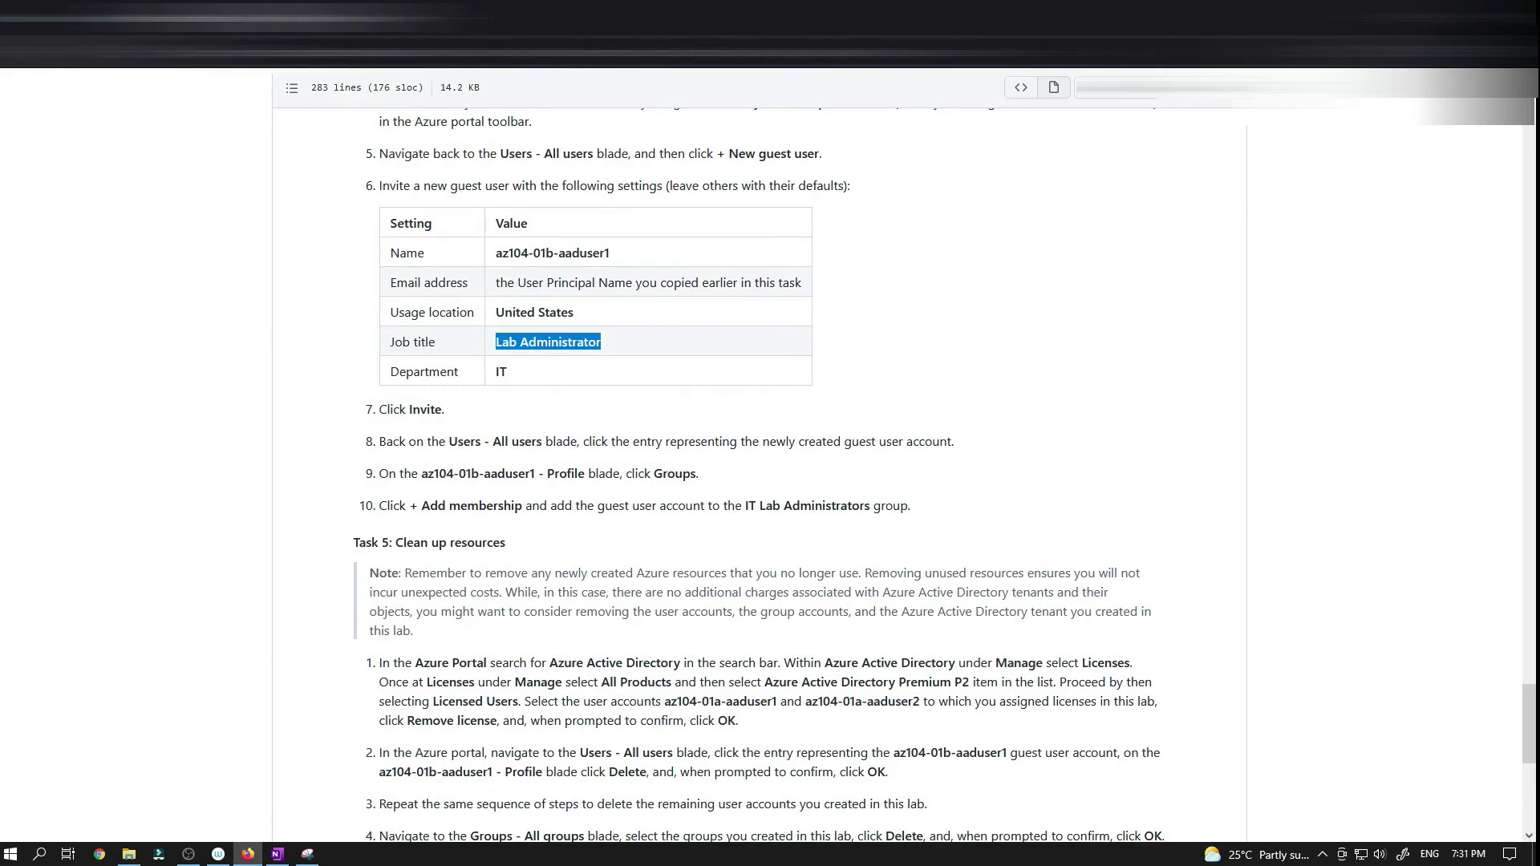
pyautogui.click(277, 855)
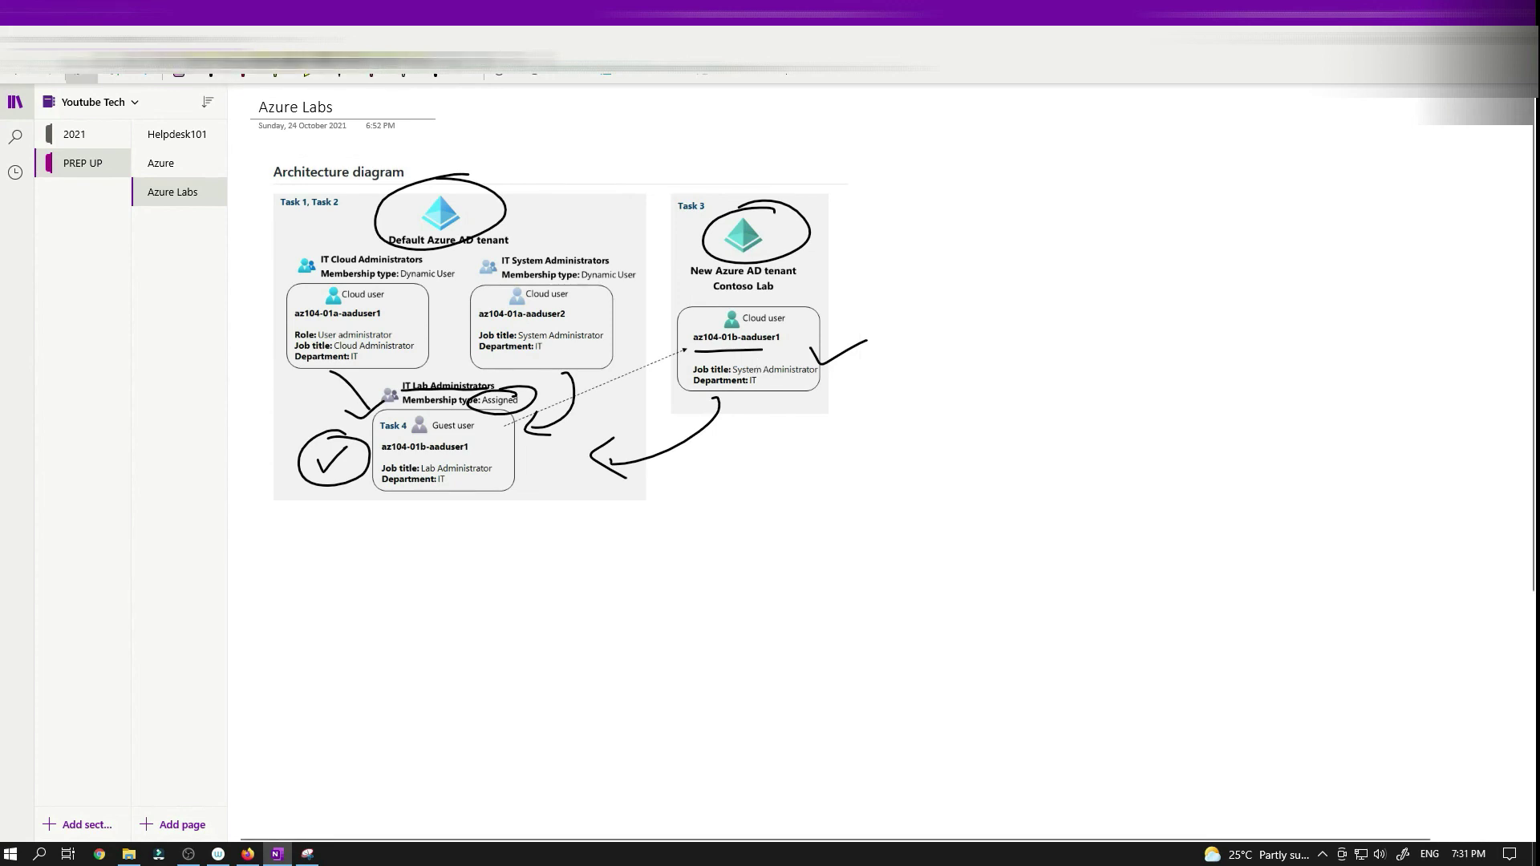
pyautogui.hotkey('alt', 'Tab')
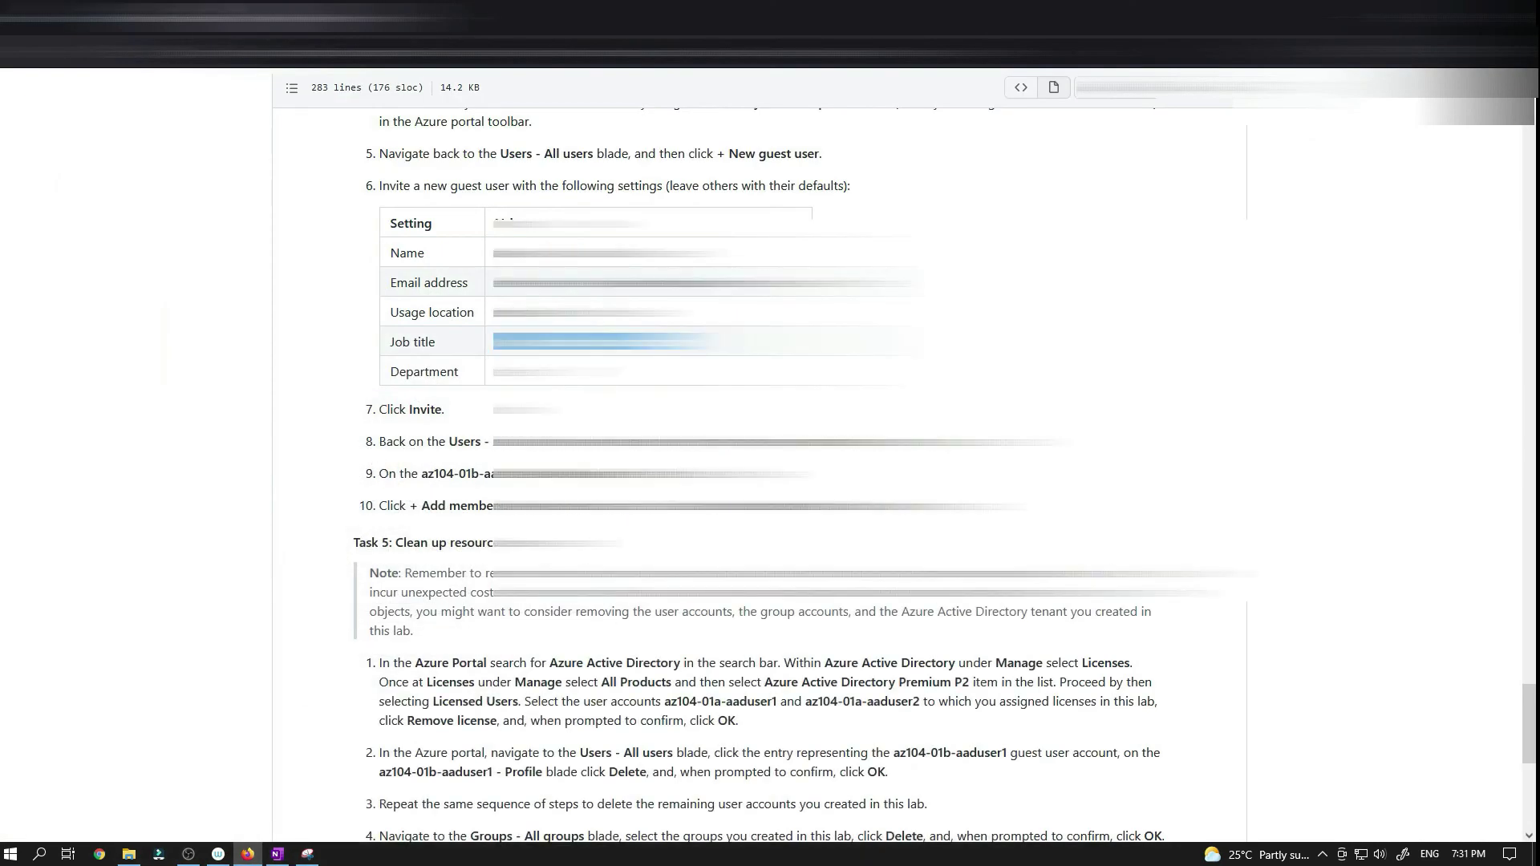
pyautogui.click(104, 18)
pyautogui.hotkey('ctrl', 'Tab')
pyautogui.hotkey('ctrl', 'Tab')
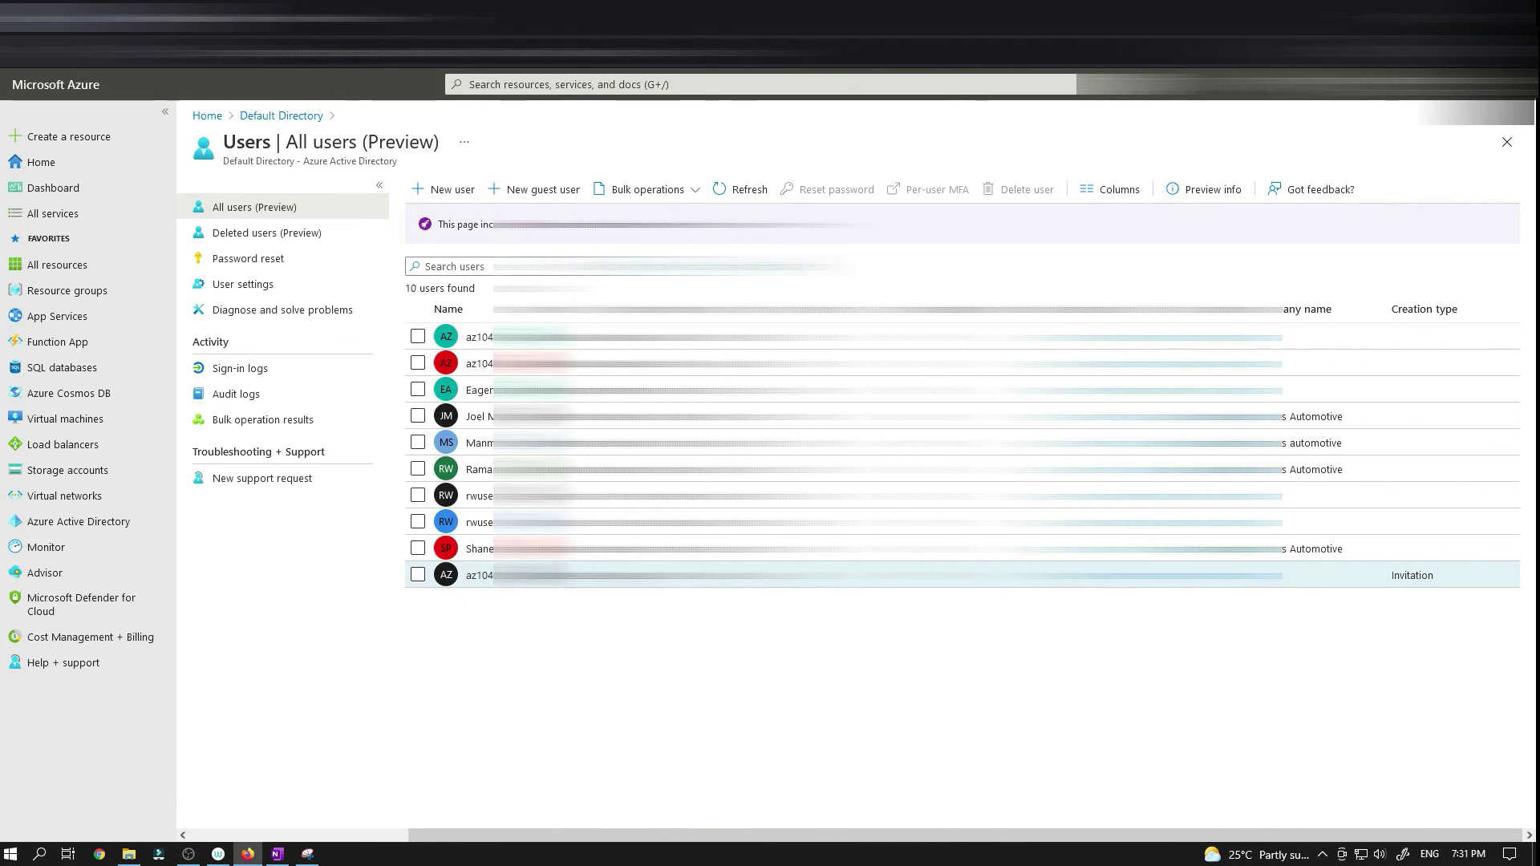
pyautogui.click(526, 602)
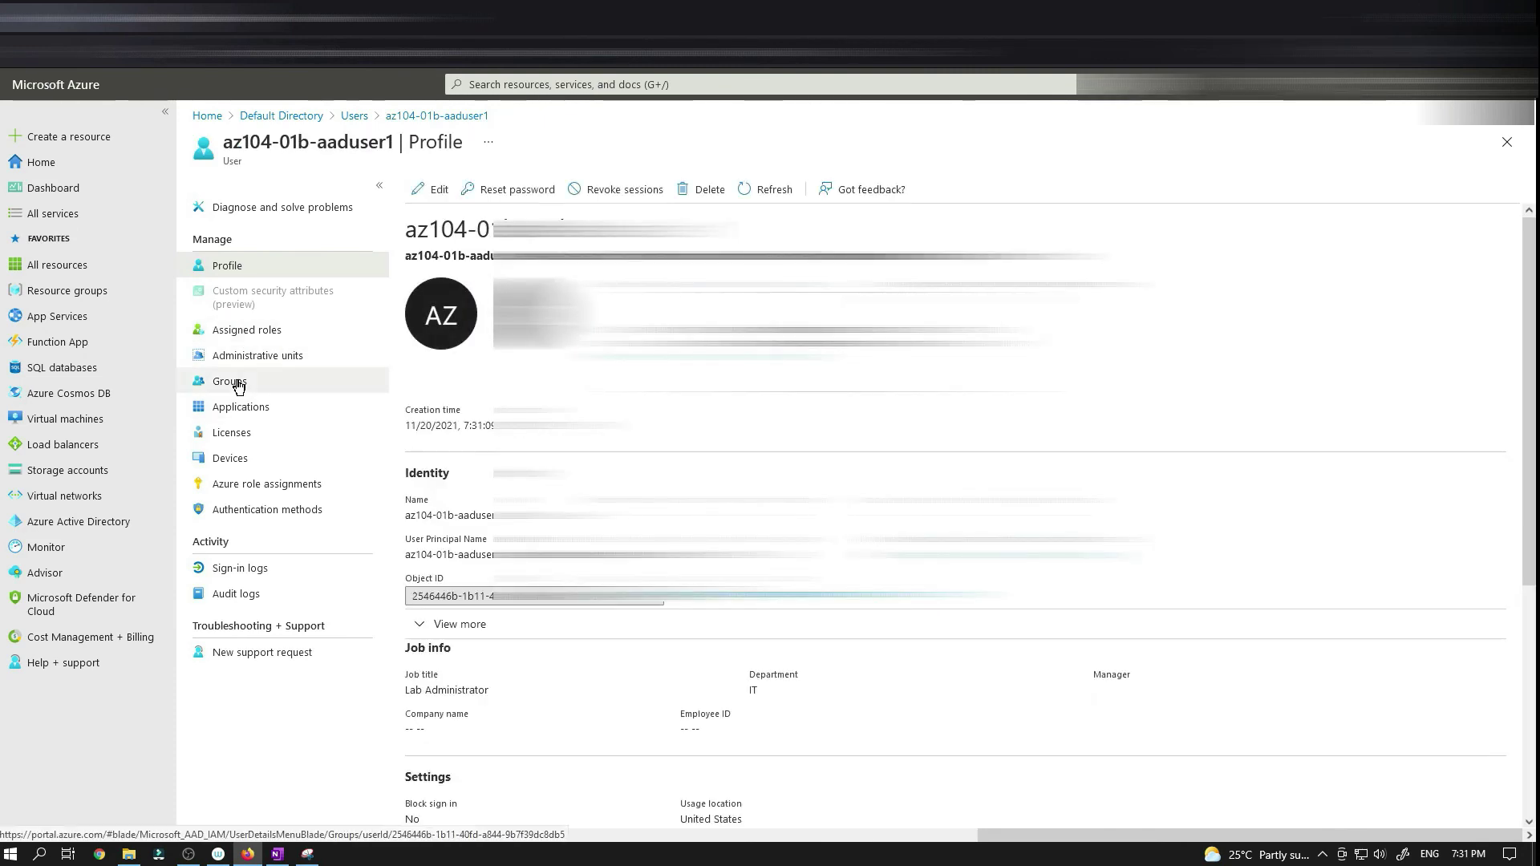
# - Following the manual, add the guest user az104-01b-aaduser1 to the IT Lab Administrators group from its group memberships
pyautogui.click(264, 16)
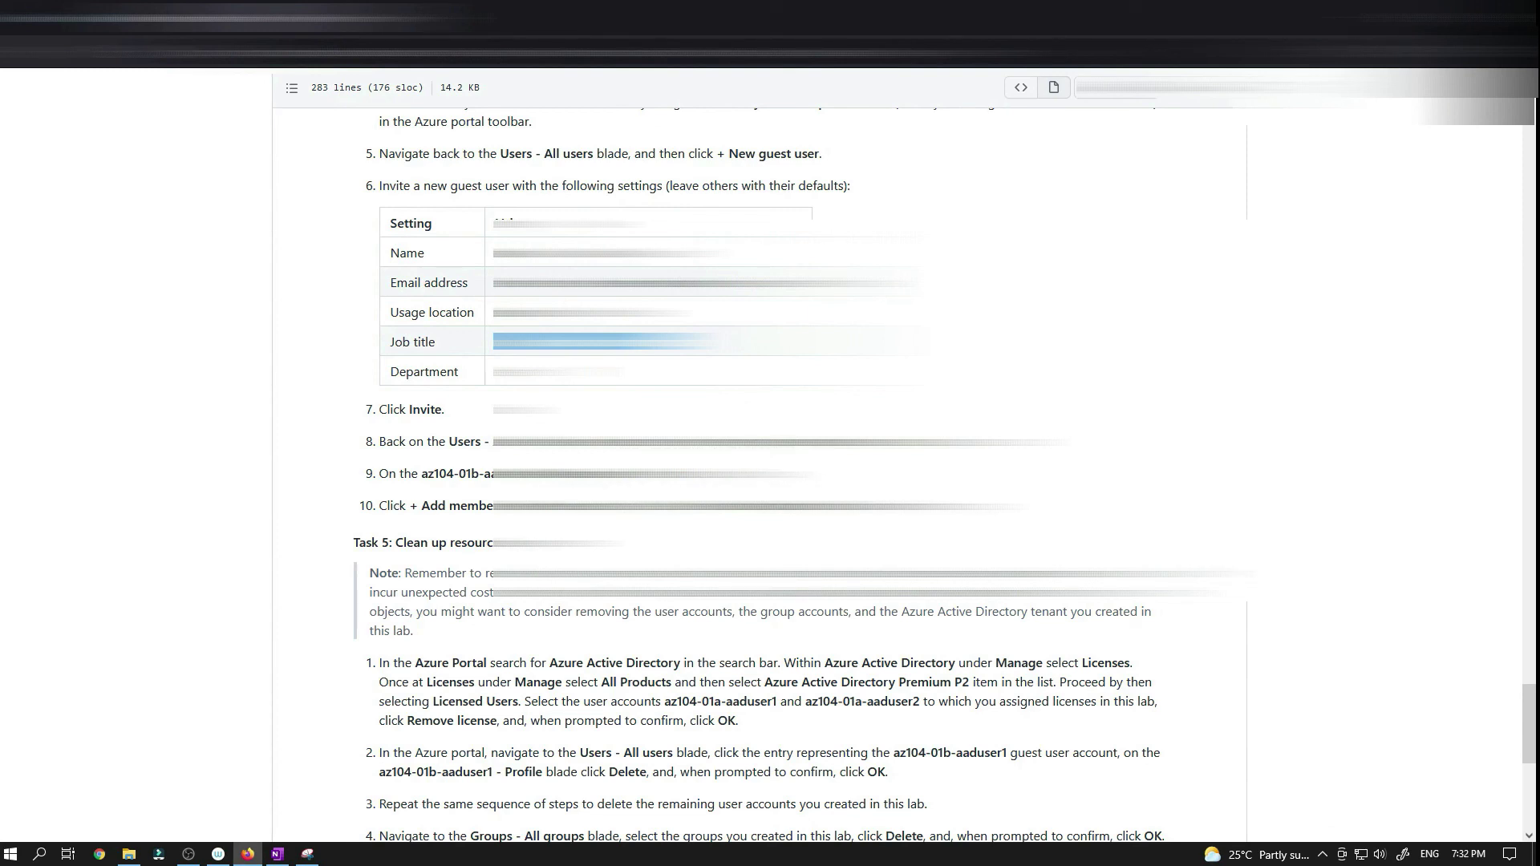
pyautogui.hotkey('alt', 'Tab')
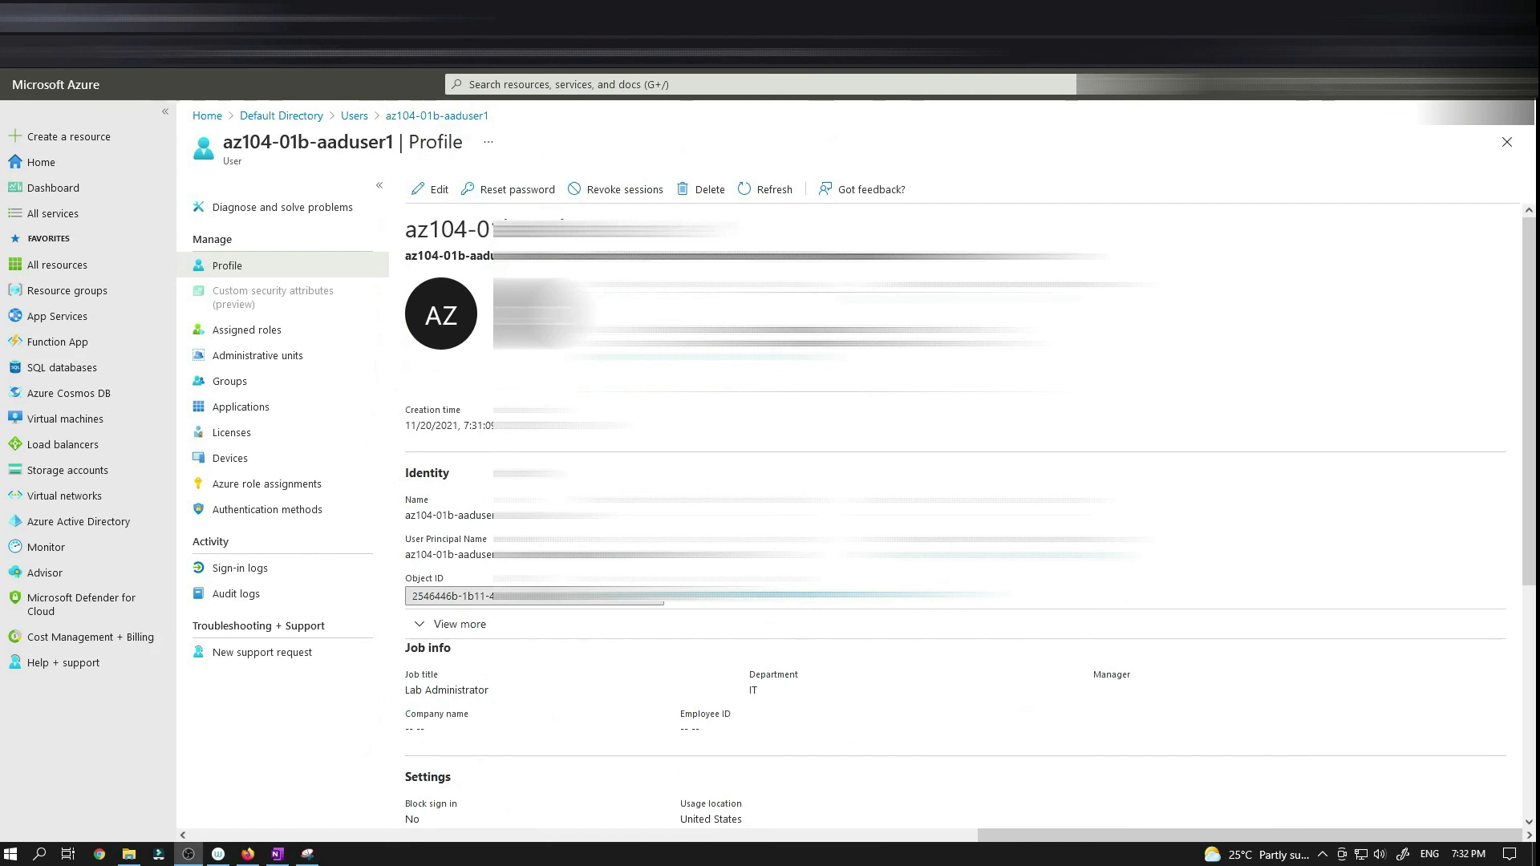
pyautogui.click(207, 384)
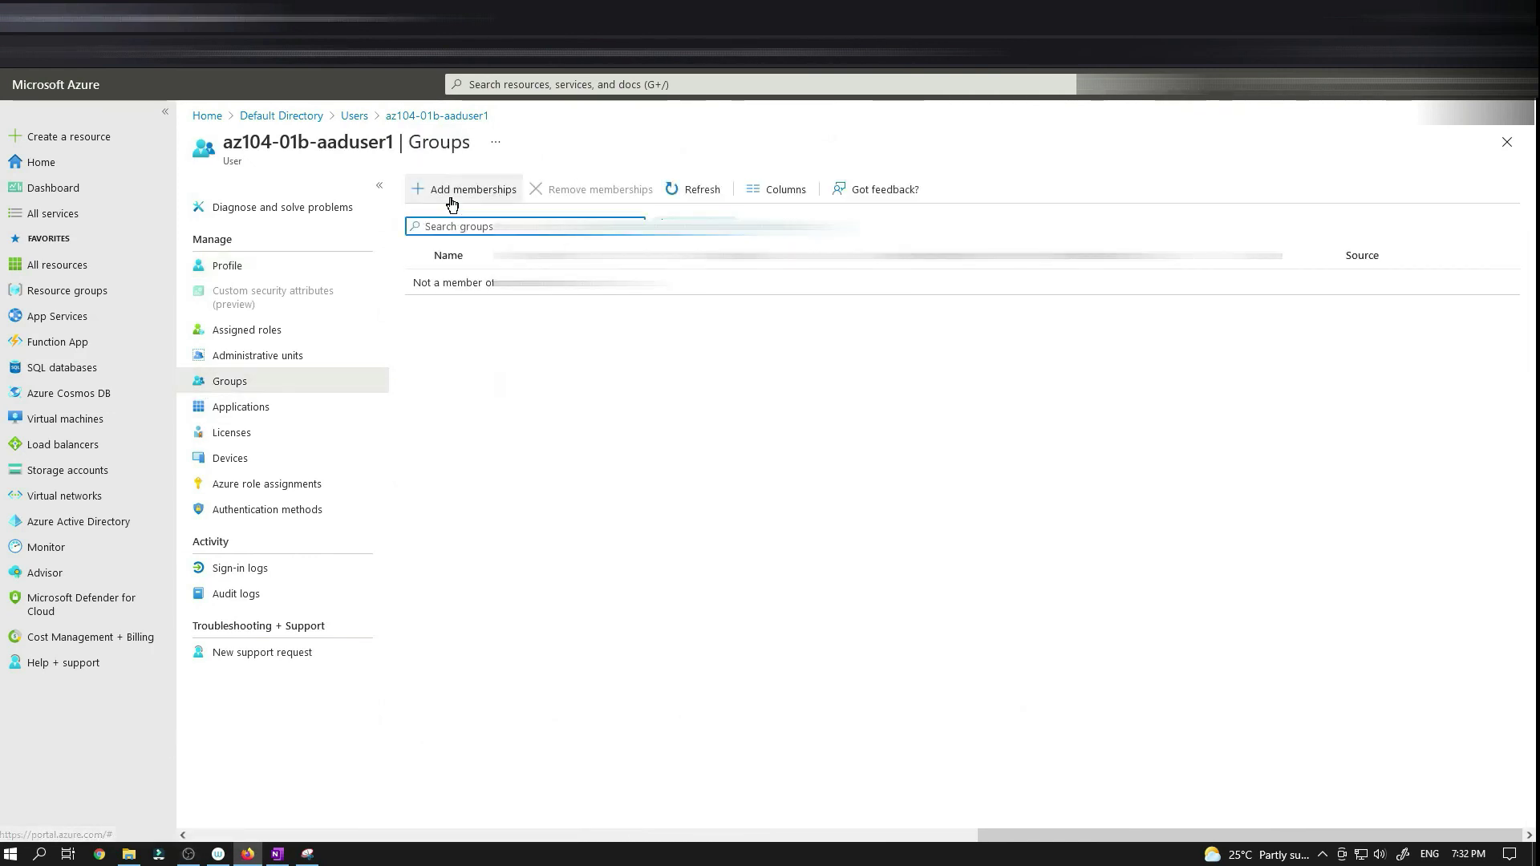
pyautogui.click(452, 192)
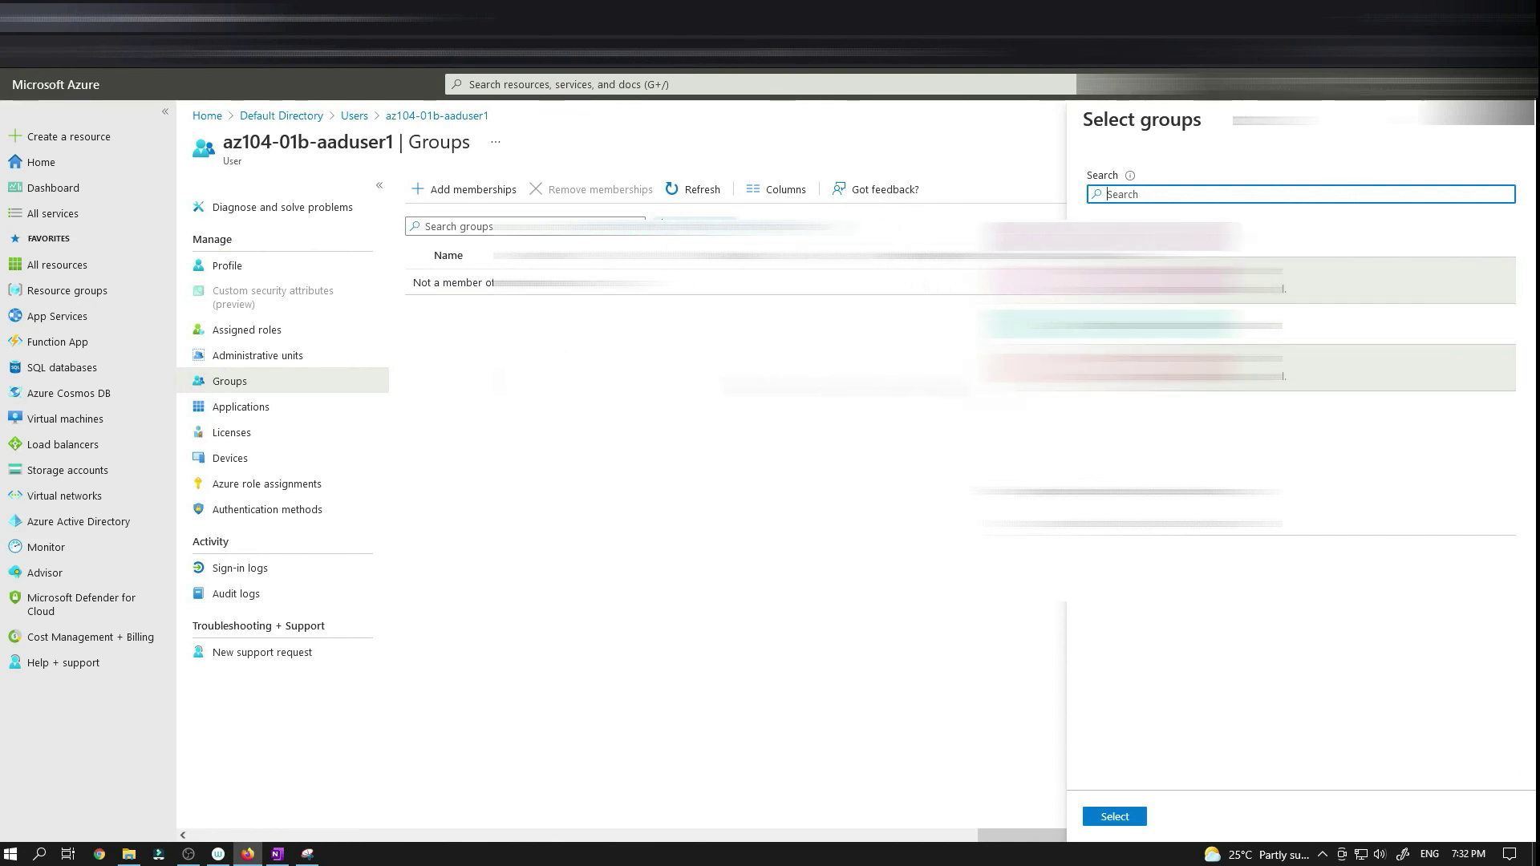
pyautogui.click(1131, 325)
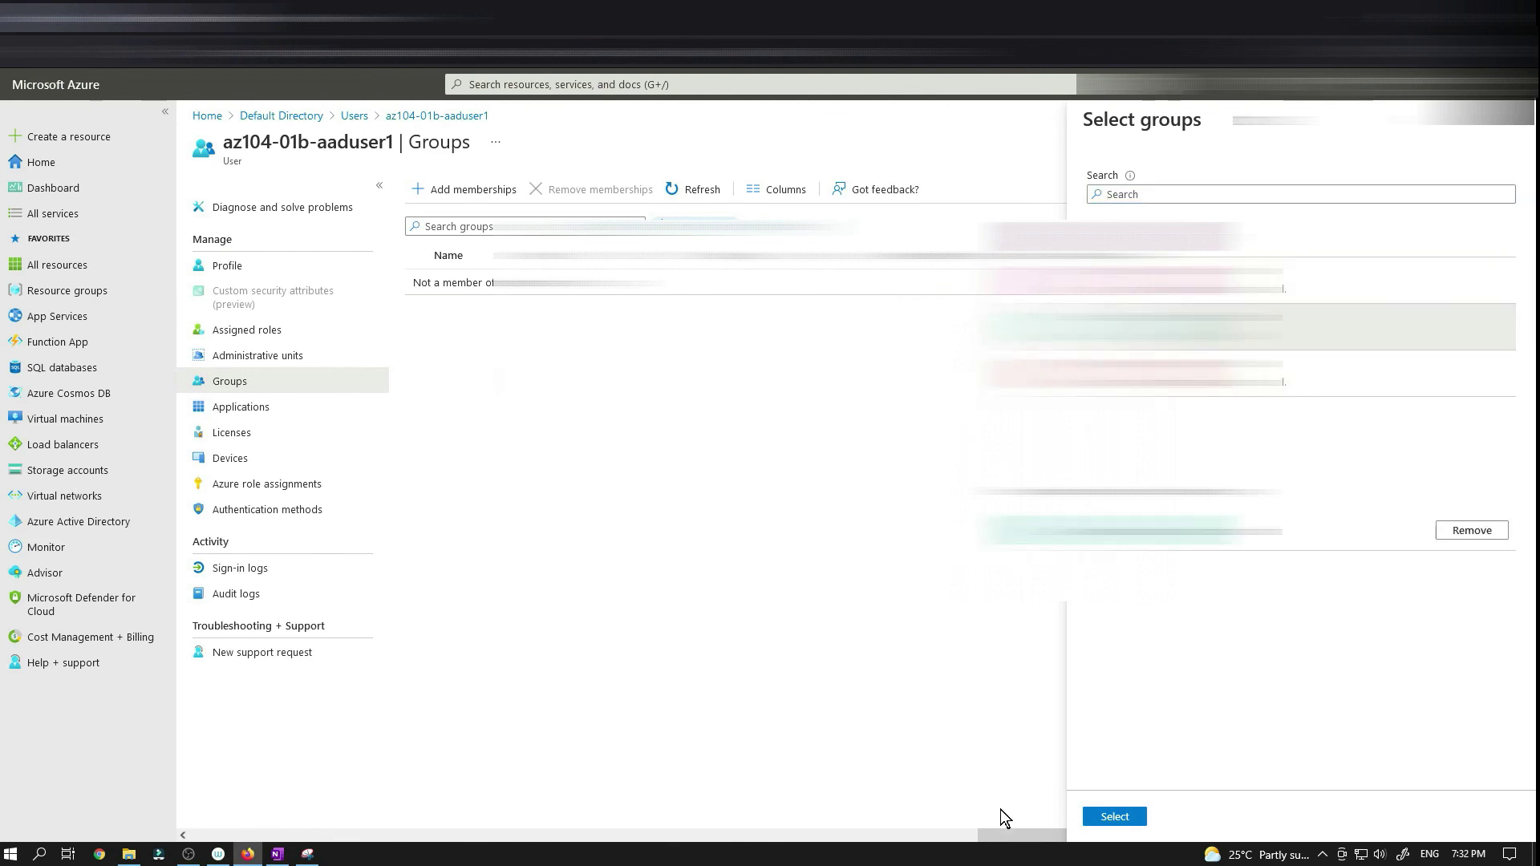
pyautogui.click(1114, 816)
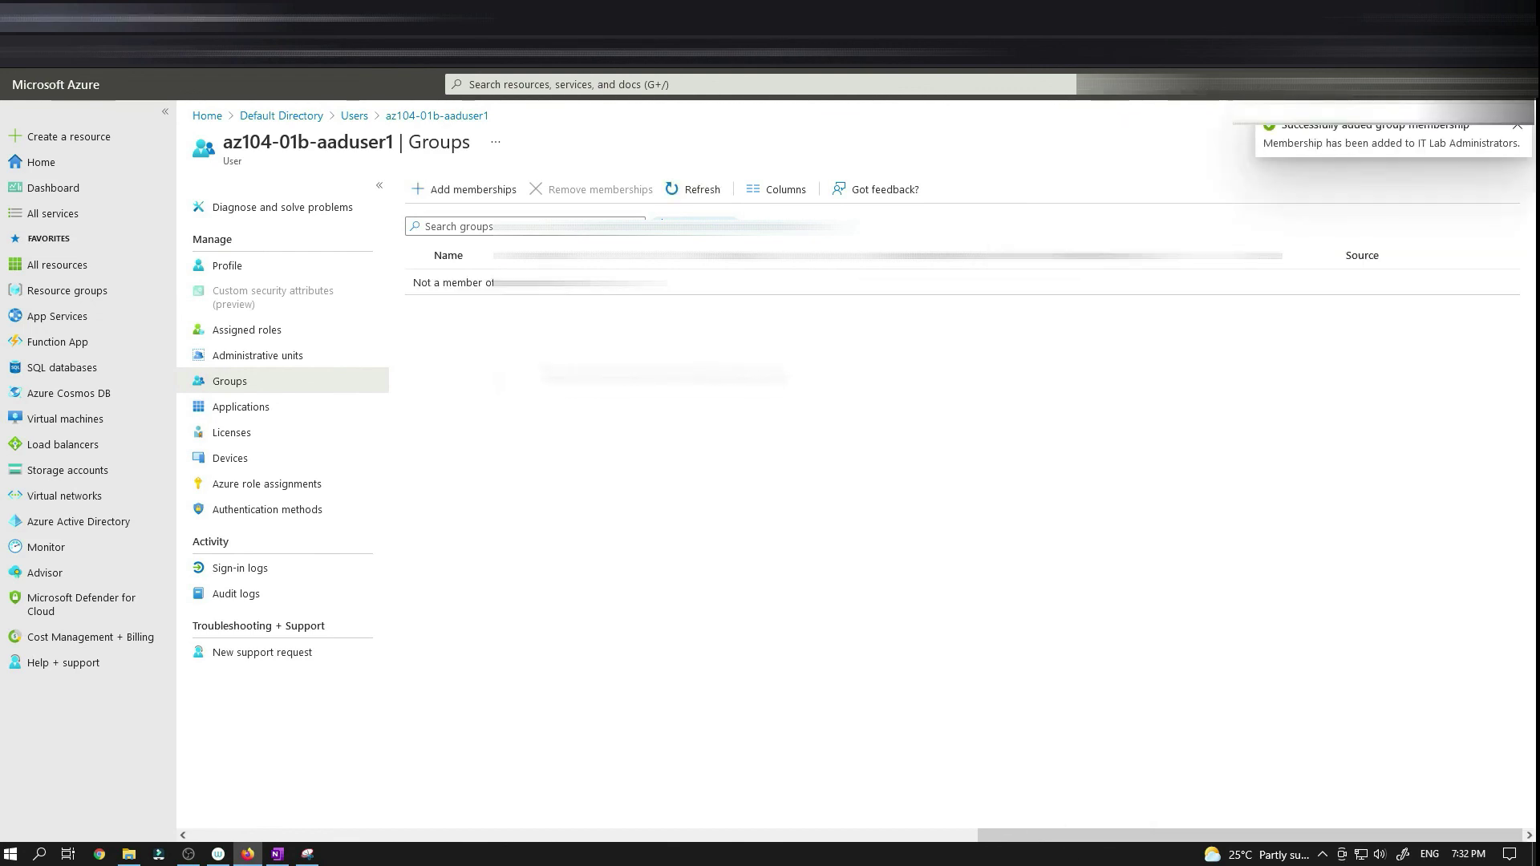
# - In OneNote, annotate the architecture diagram with a "b", a circled 01b, and arrows towards the Task 4 guest user and IT Lab Administrators
pyautogui.hotkey('alt', 'Tab')
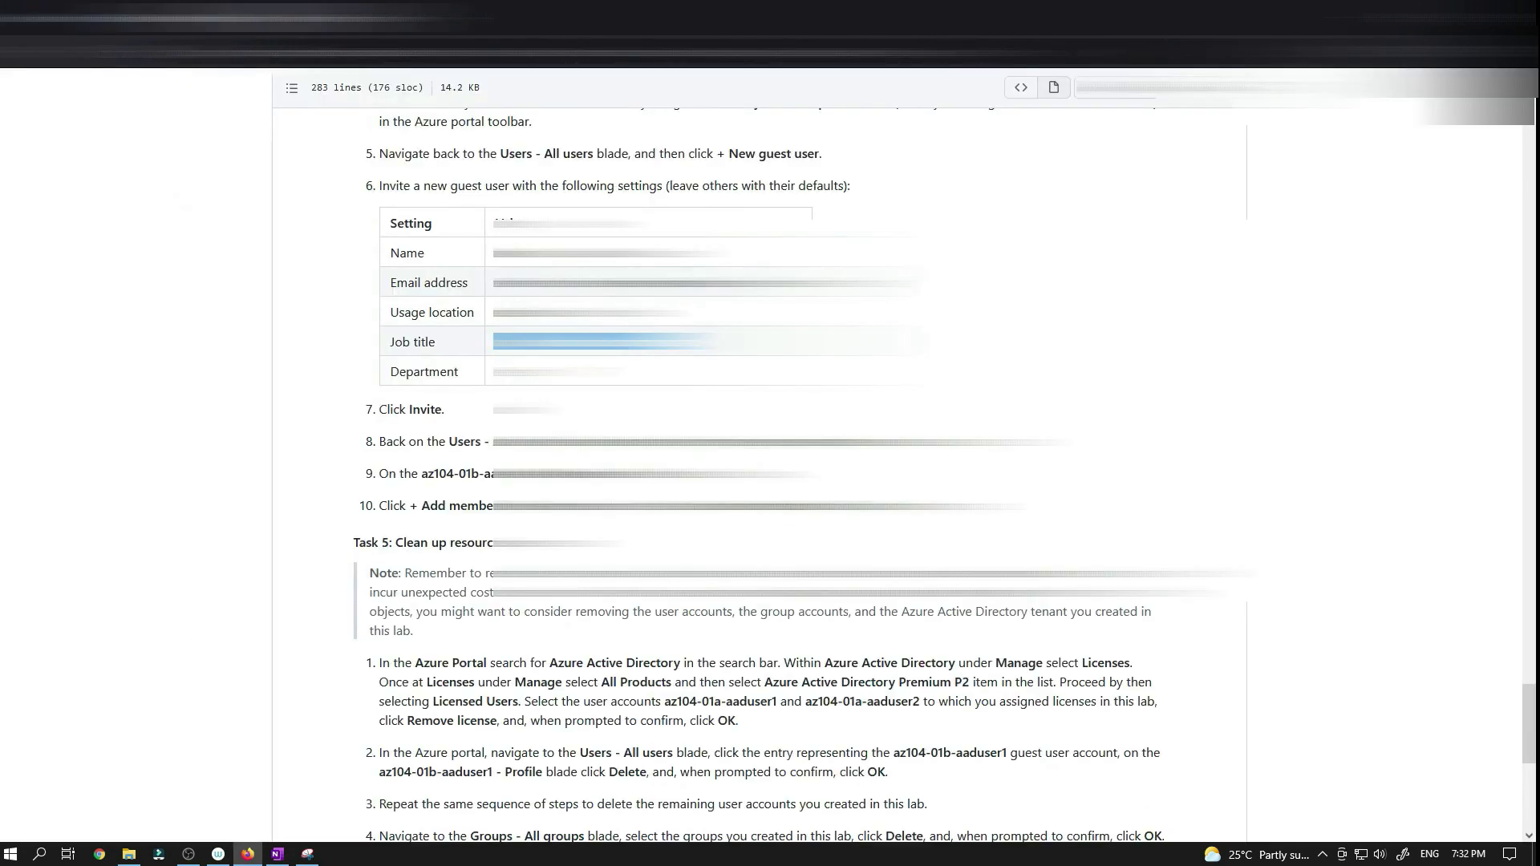
pyautogui.hotkey('alt', 'Tab')
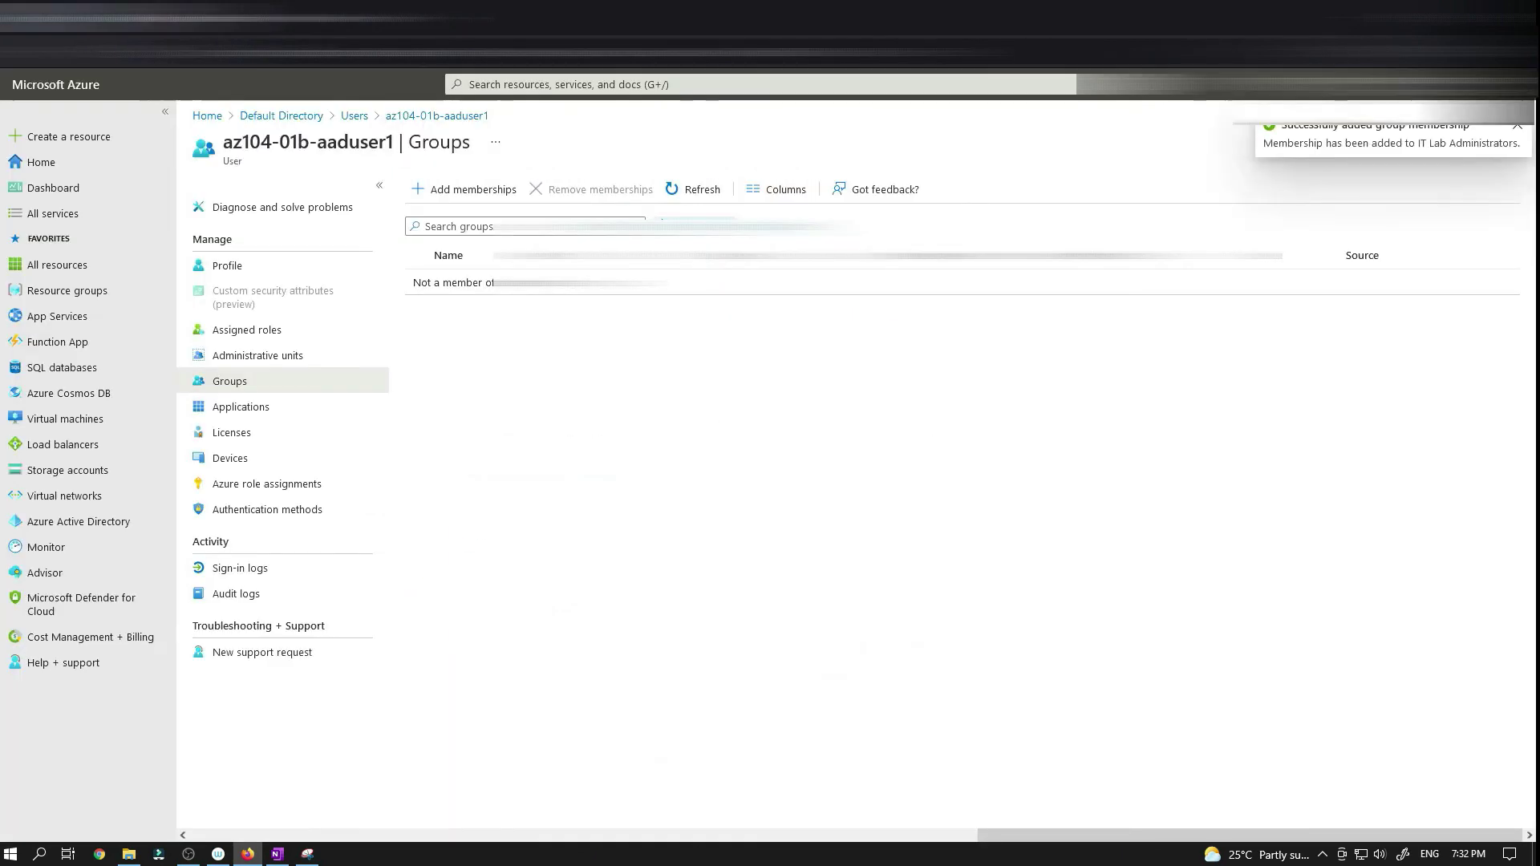
pyautogui.hotkey('alt', 'Tab')
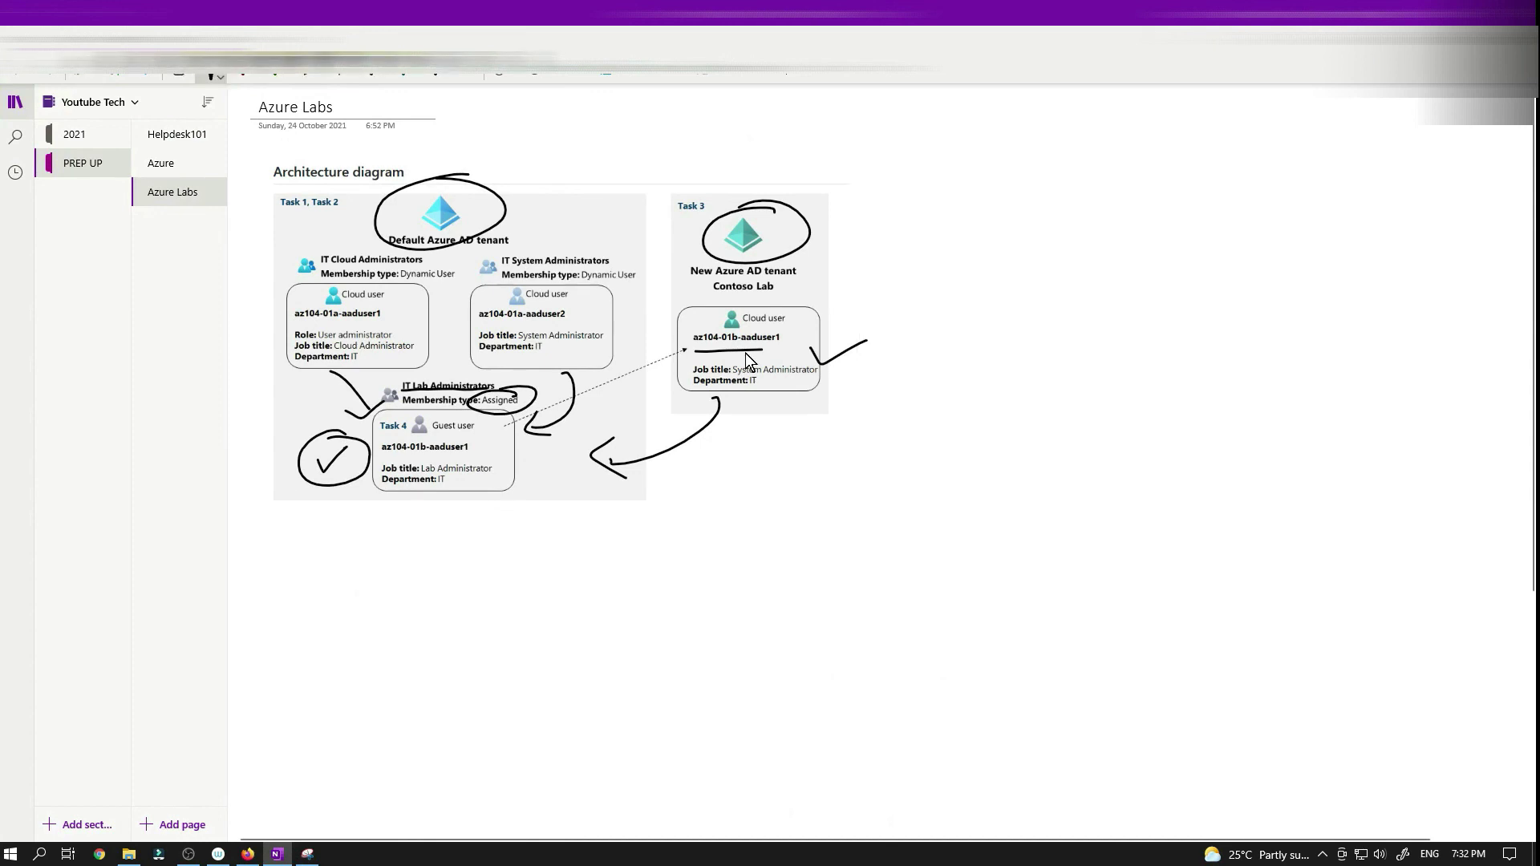
pyautogui.moveTo(807, 329); pyautogui.dragTo(863, 308)
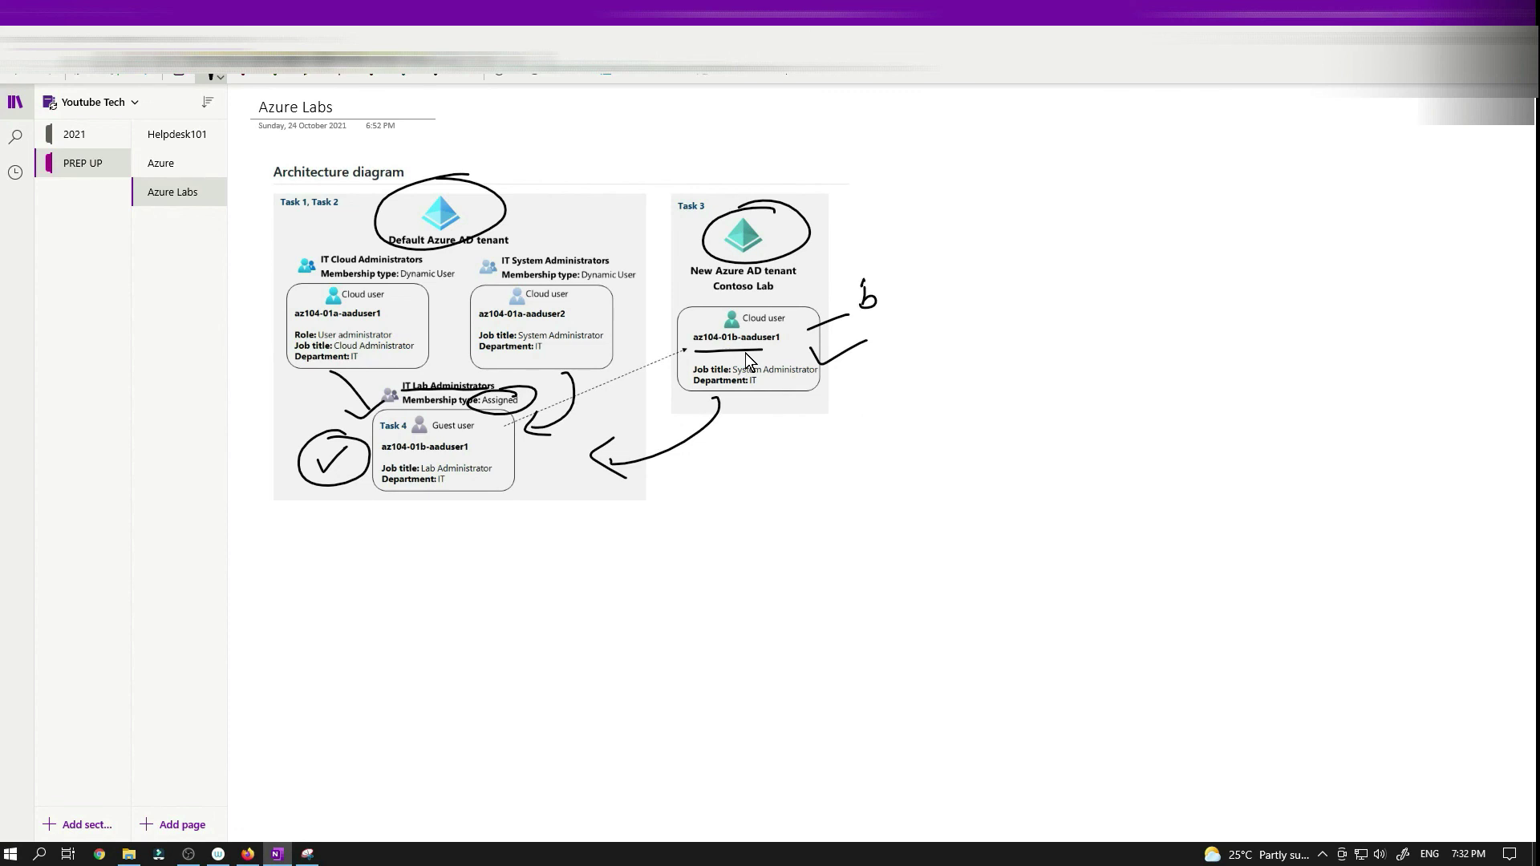
pyautogui.moveTo(732, 329); pyautogui.dragTo(726, 330)
pyautogui.moveTo(796, 251); pyautogui.dragTo(846, 281)
pyautogui.moveTo(807, 279)
pyautogui.mouseDown()
pyautogui.moveTo(847, 293)
pyautogui.moveTo(666, 540)
pyautogui.moveTo(515, 461)
pyautogui.moveTo(520, 474)
pyautogui.mouseUp()
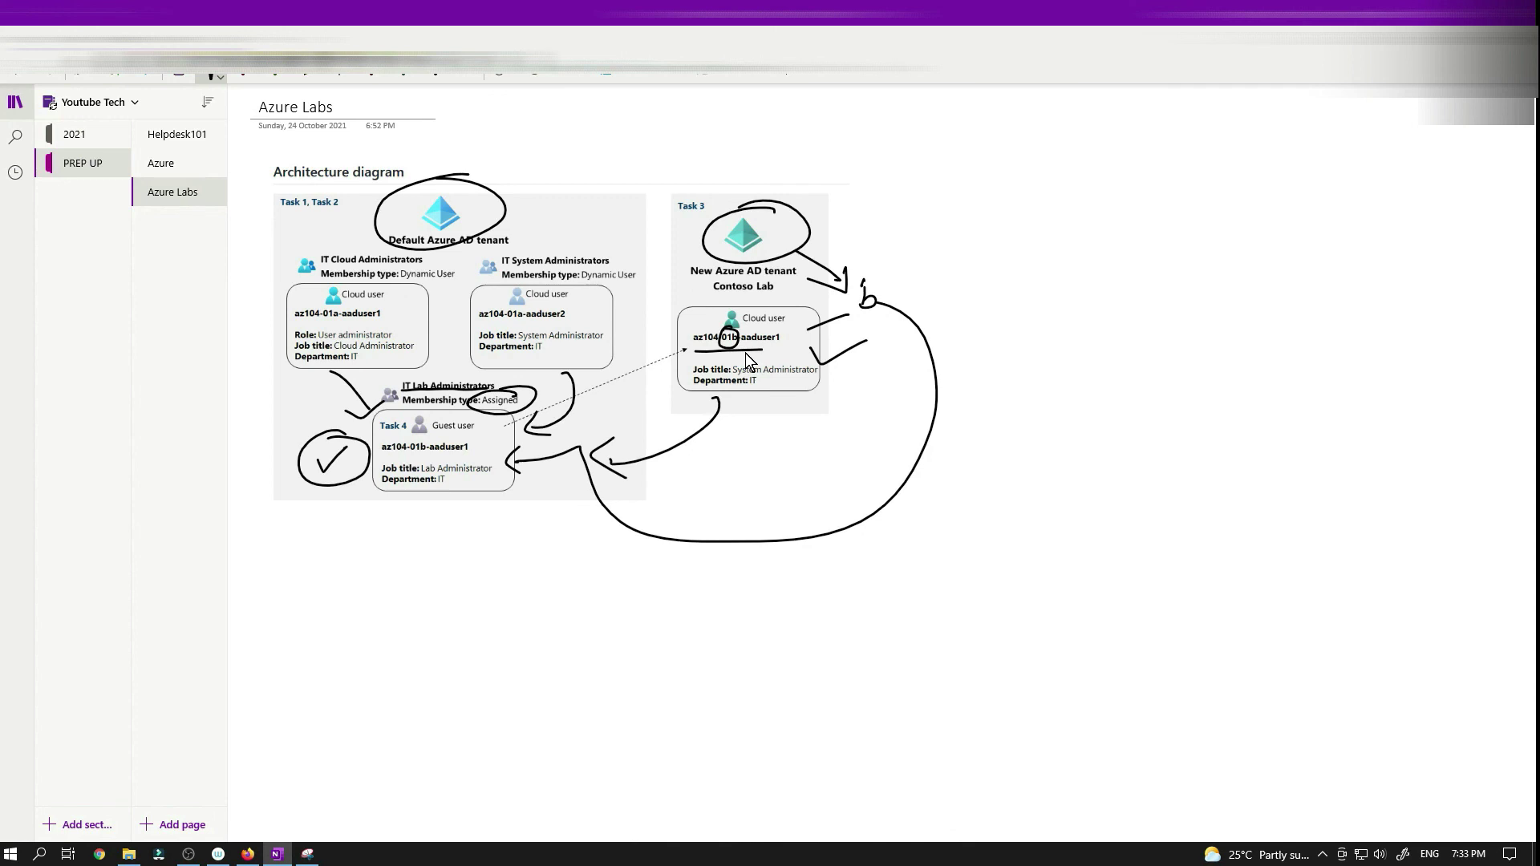
pyautogui.moveTo(819, 379); pyautogui.dragTo(766, 380)
pyautogui.moveTo(446, 356)
pyautogui.mouseDown()
pyautogui.moveTo(448, 373)
pyautogui.moveTo(465, 363)
pyautogui.moveTo(419, 351)
pyautogui.mouseUp()
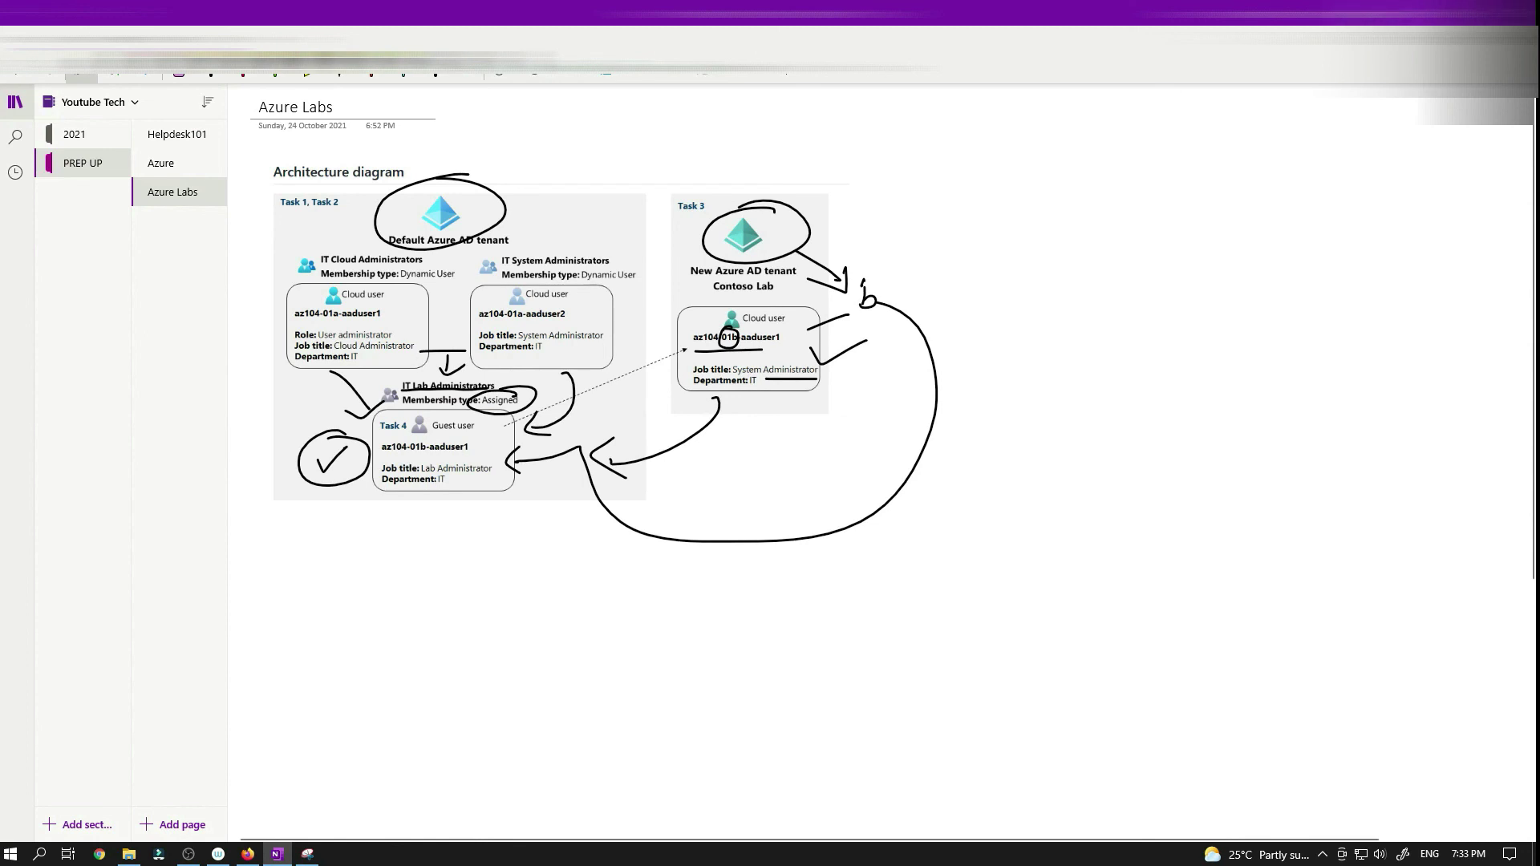
# - Return to the lab manual and review its Task 2 group settings, Task 3 tenant creation and Task 4 guest user instructions
pyautogui.hotkey('alt', 'Tab')
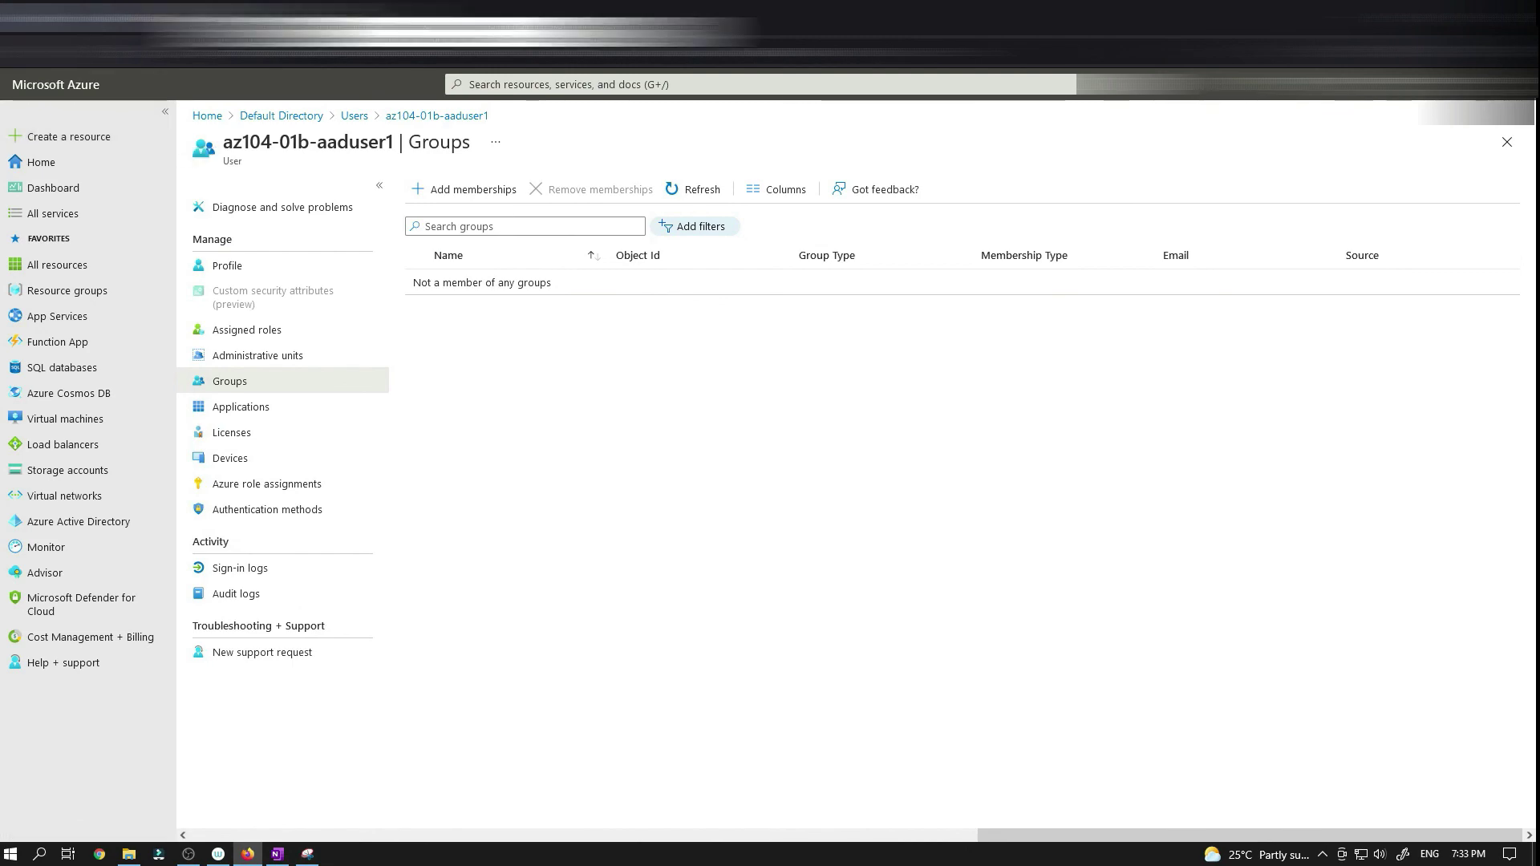
pyautogui.hotkey('alt', 'Tab')
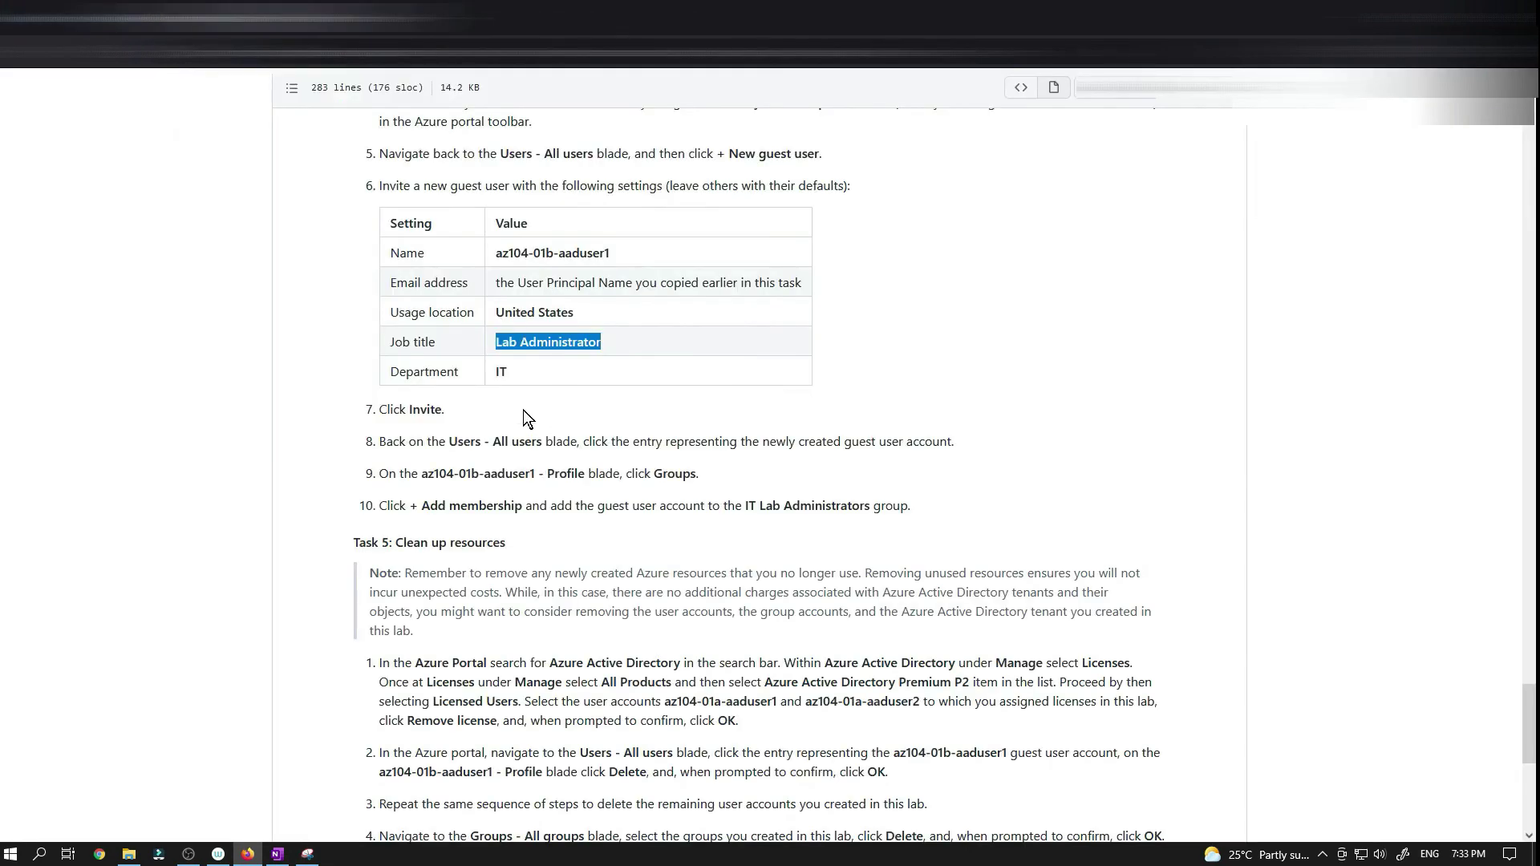
pyautogui.scroll(20, 316, 435)
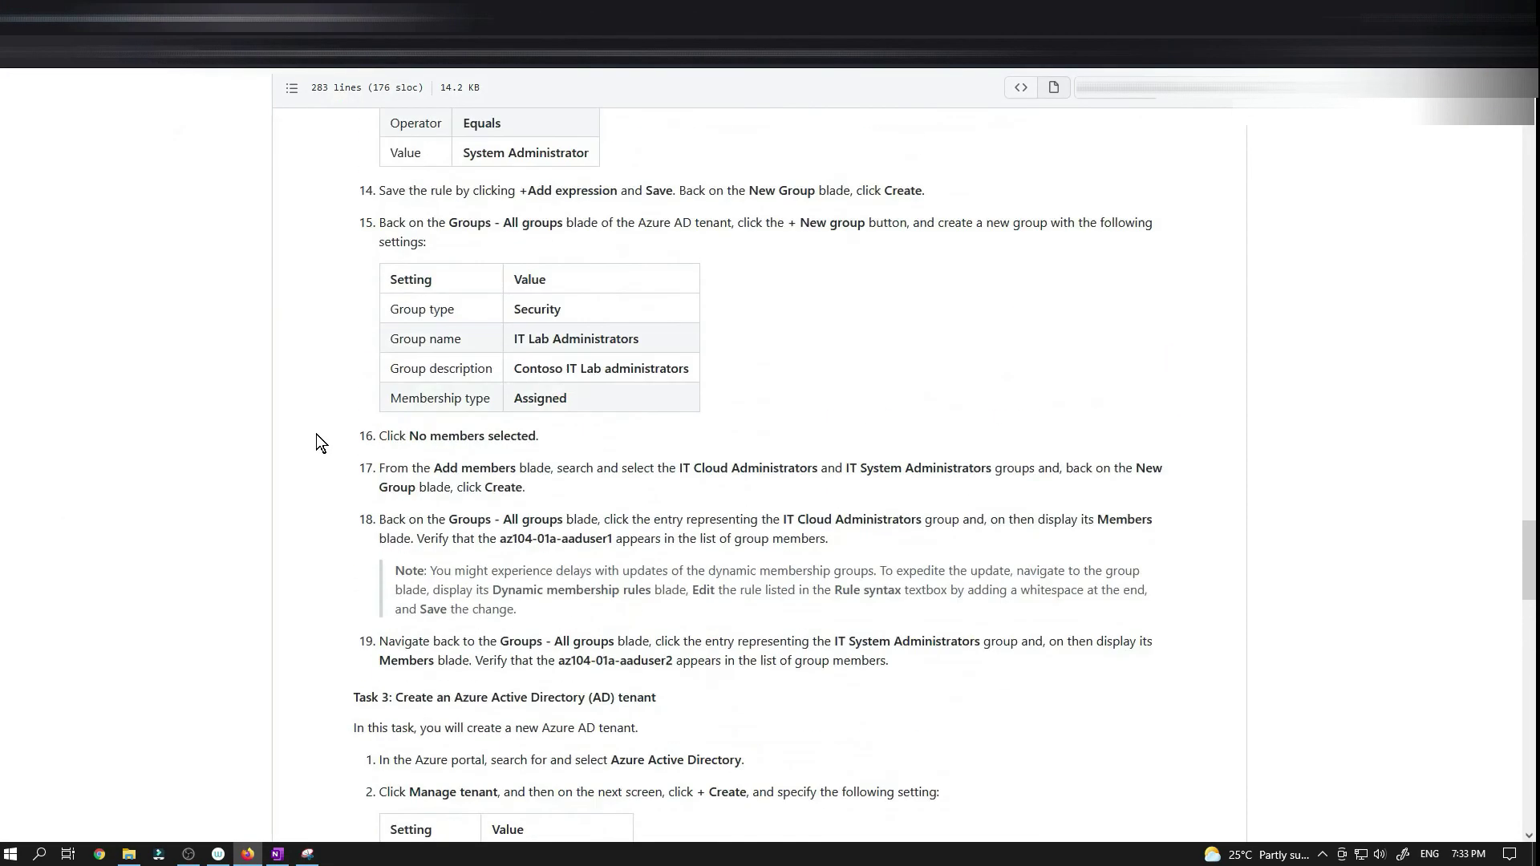
pyautogui.scroll(10, 316, 435)
pyautogui.scroll(-18, 316, 434)
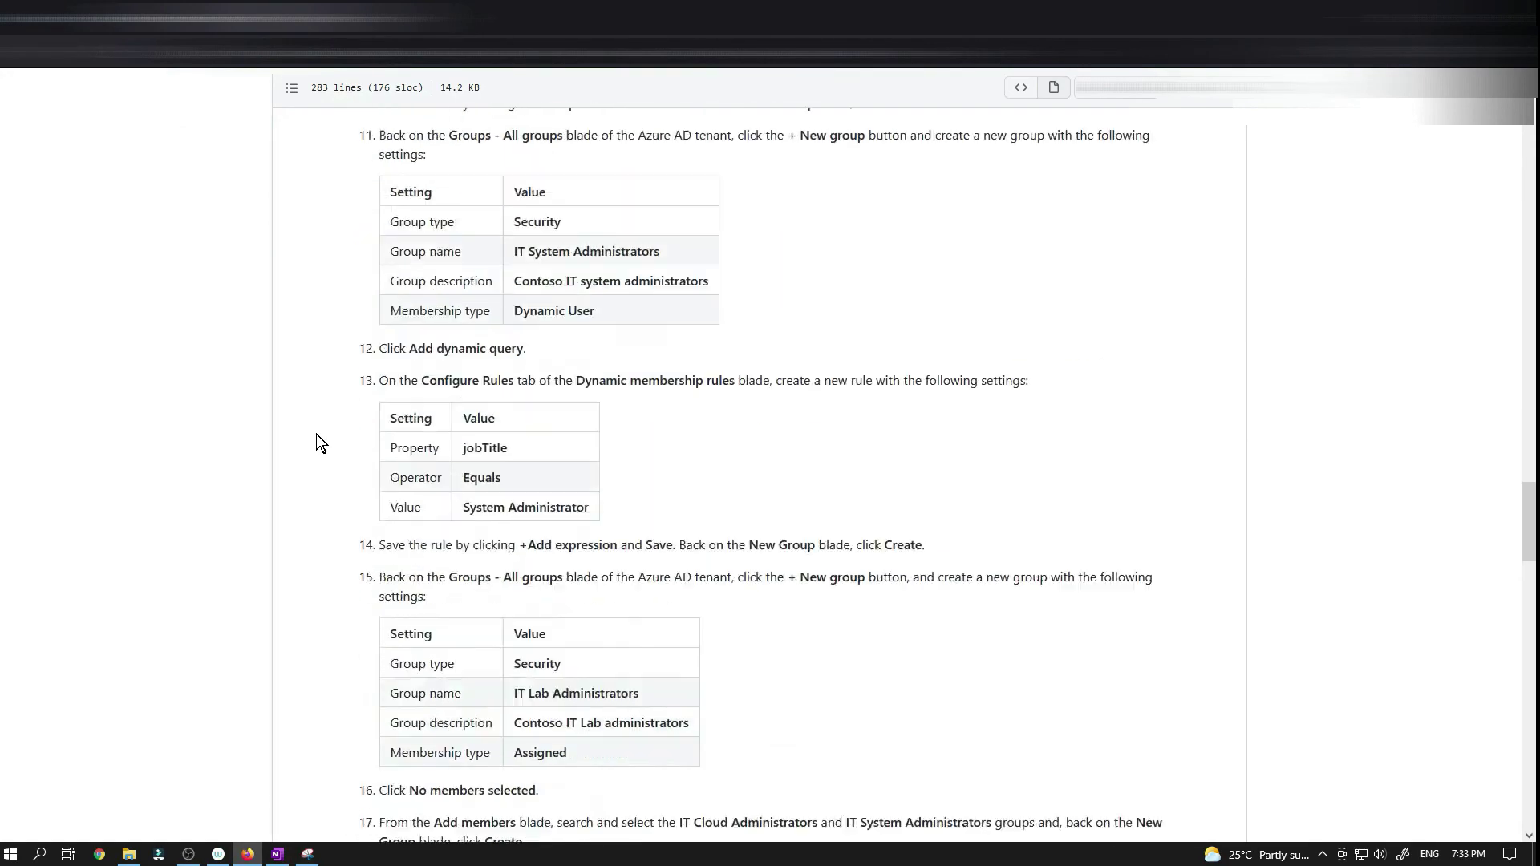
pyautogui.scroll(-7, 316, 435)
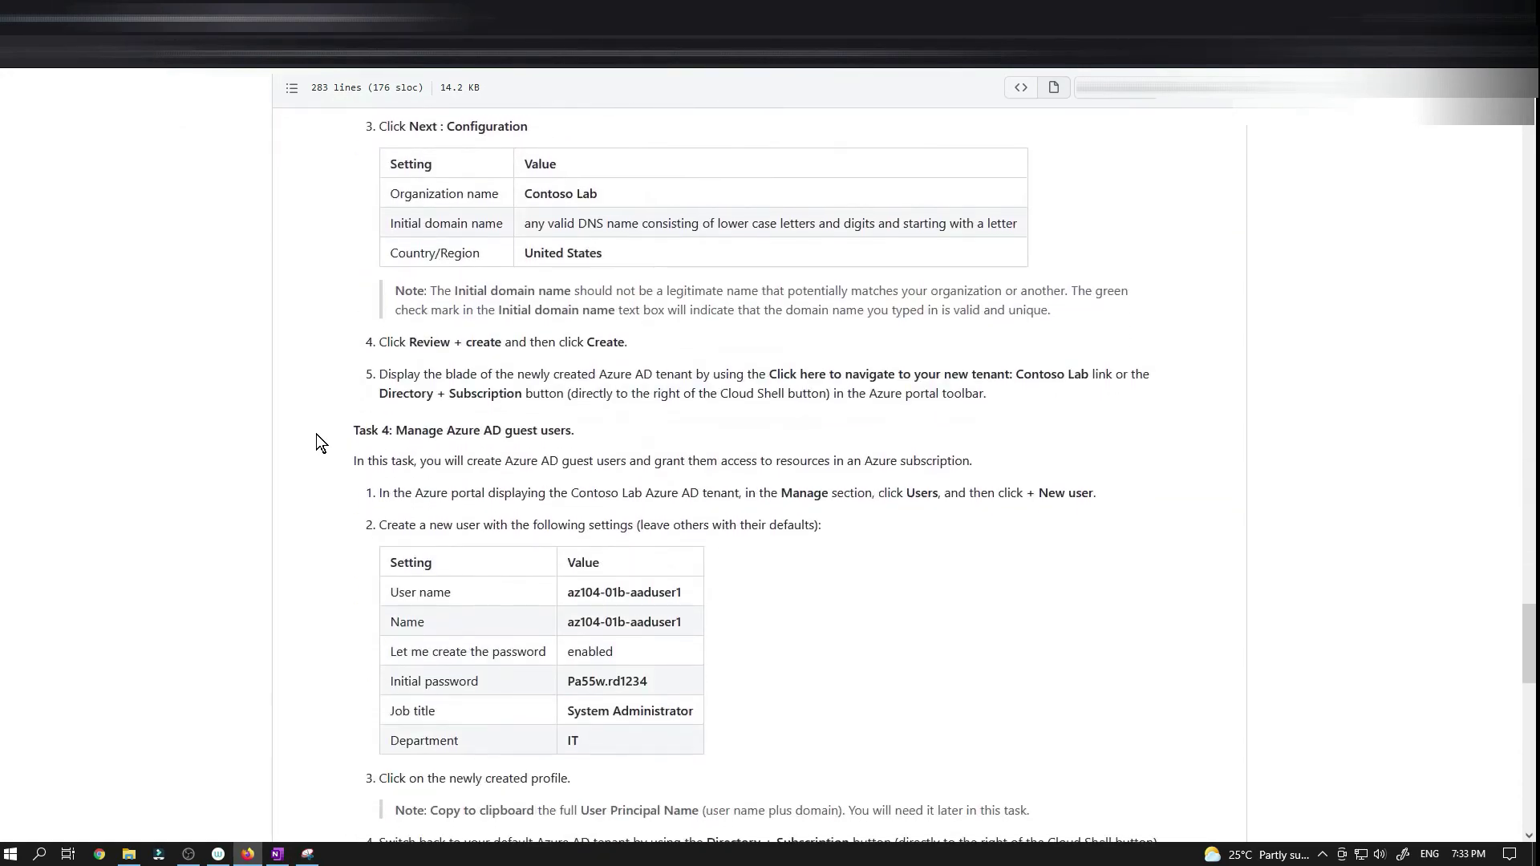
pyautogui.scroll(-7, 316, 435)
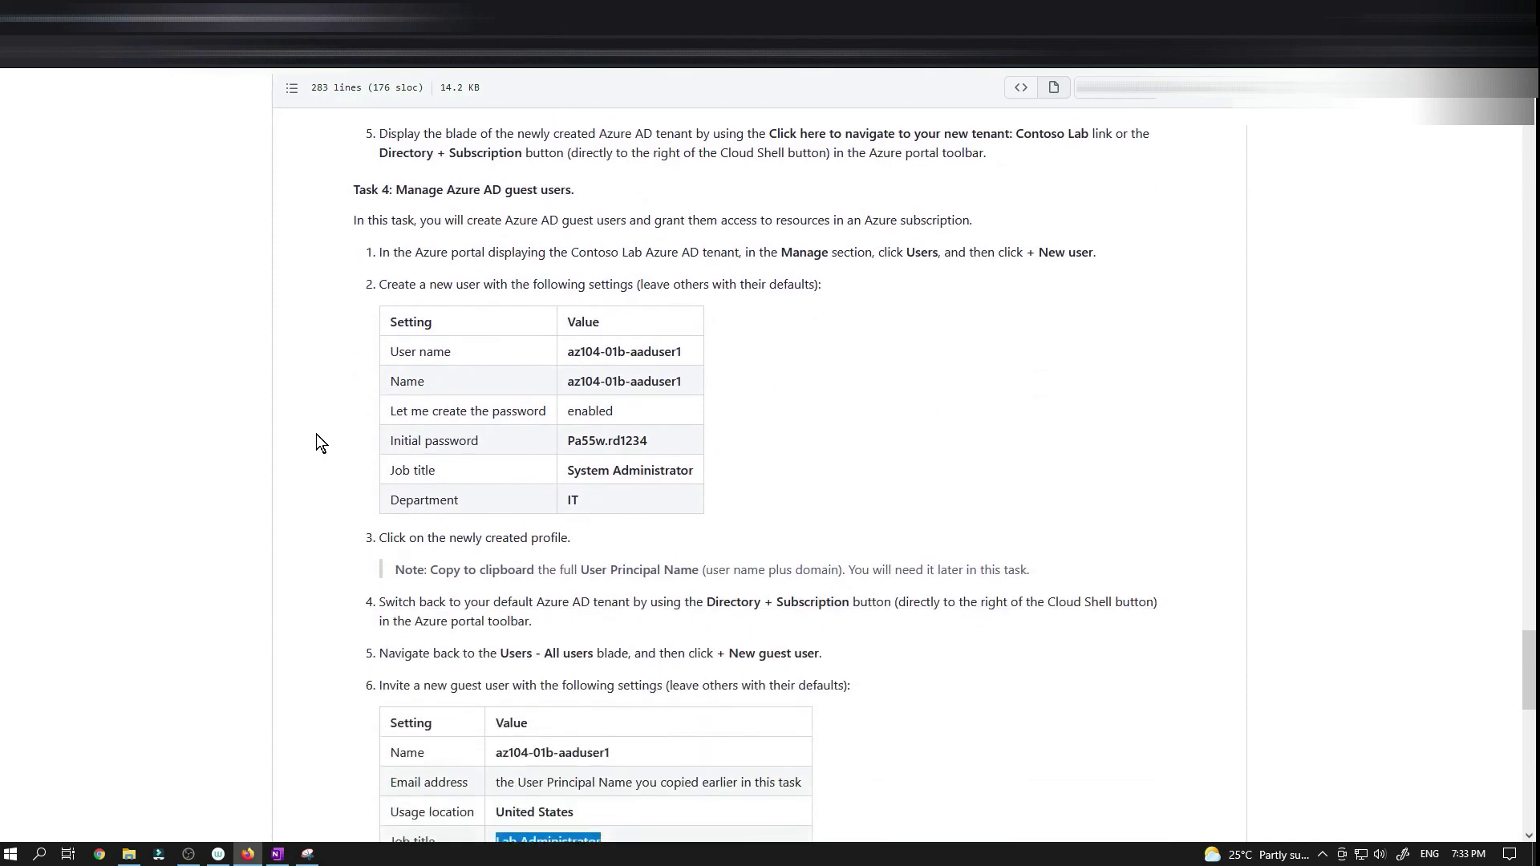
pyautogui.click(252, 339)
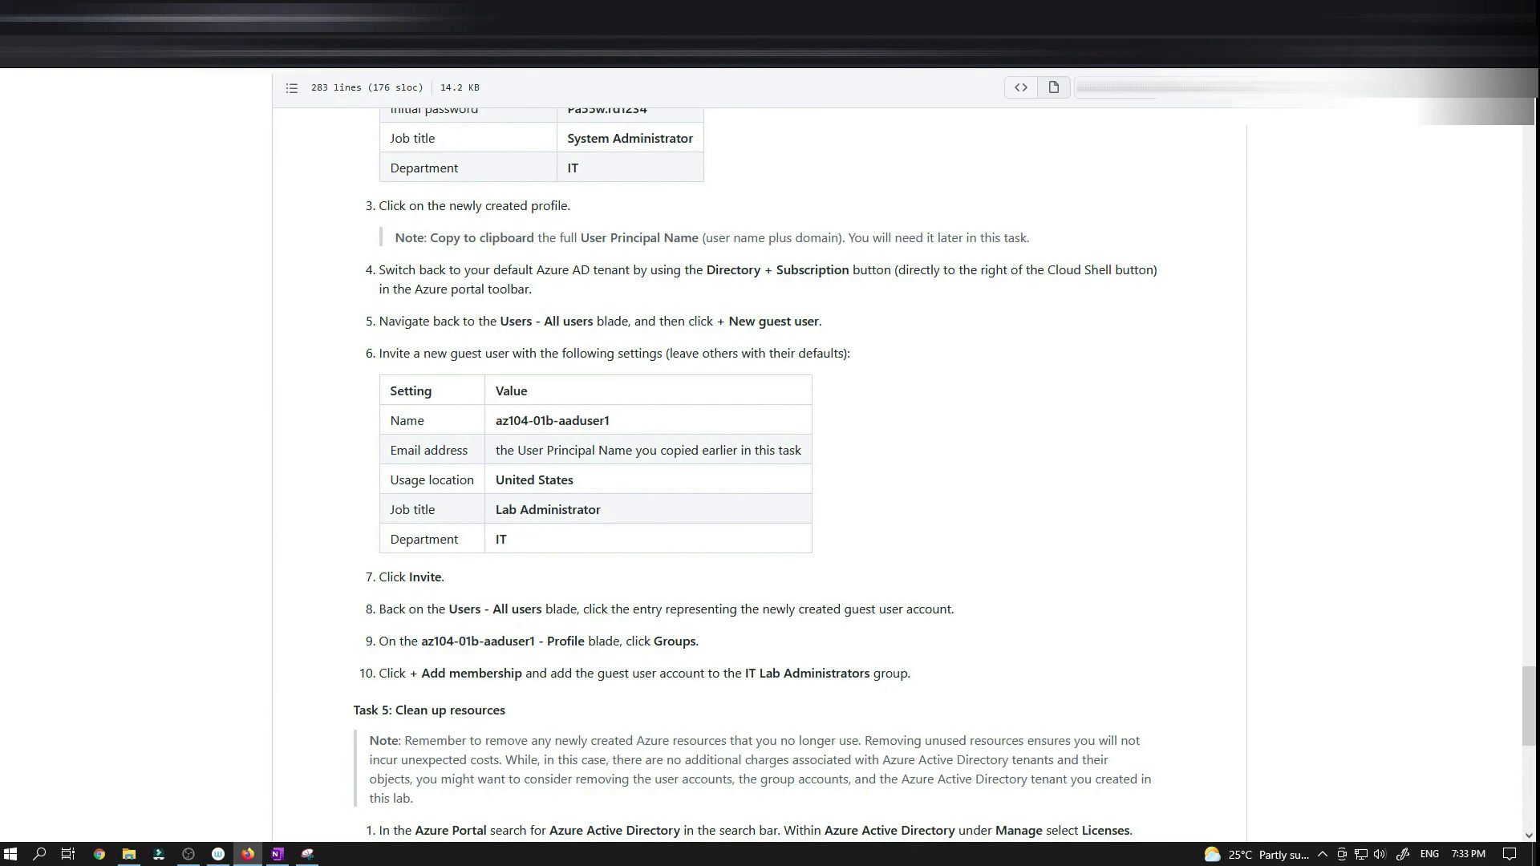
# - Read the manual's Task 5 instructions for cleaning up resources and the closing Review section
pyautogui.scroll(-5, 271, 316)
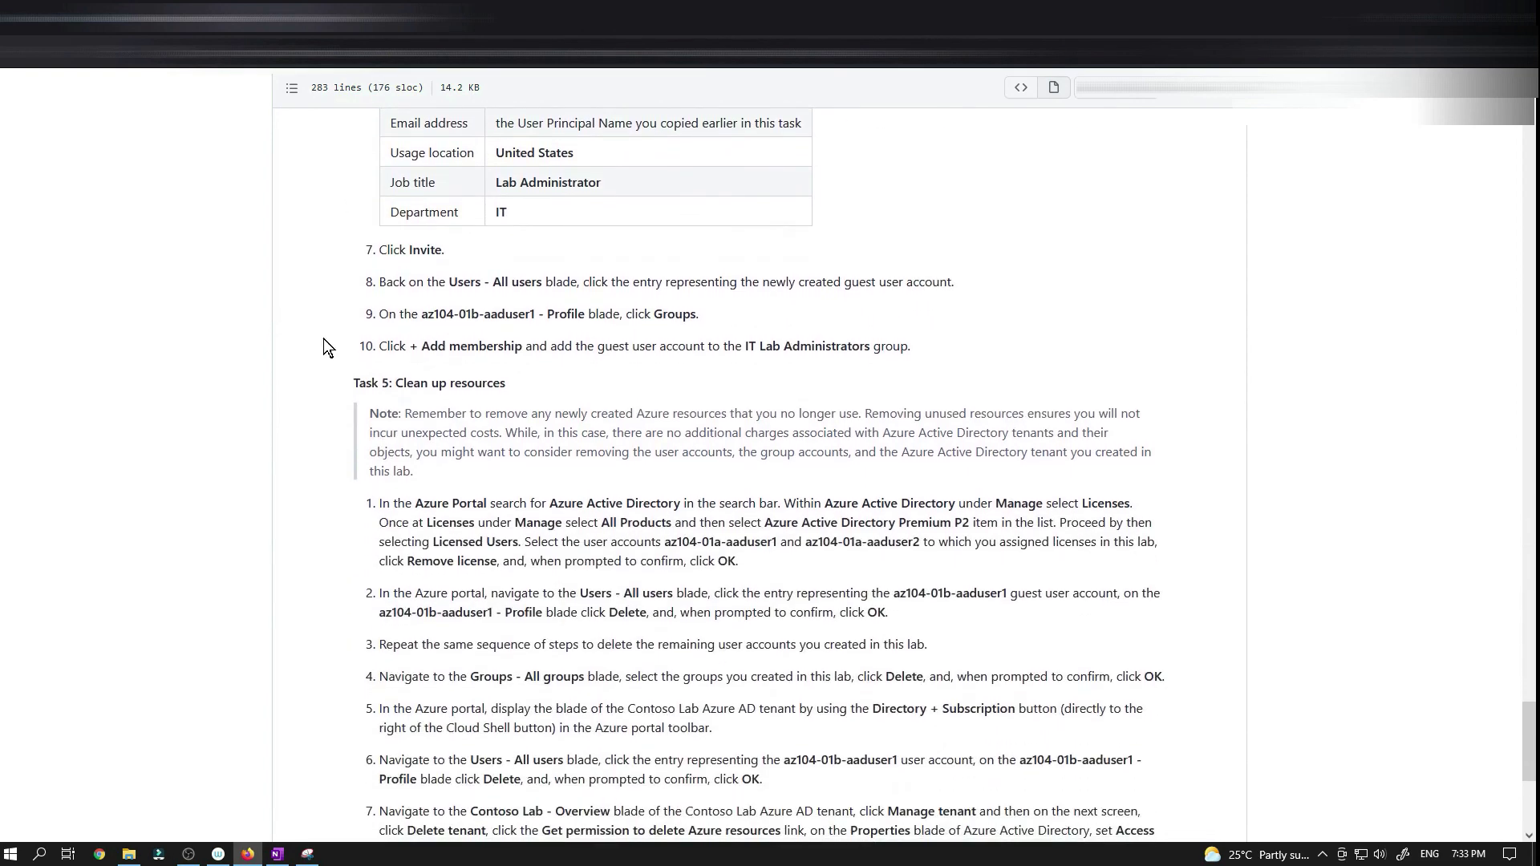
pyautogui.scroll(-1, 311, 319)
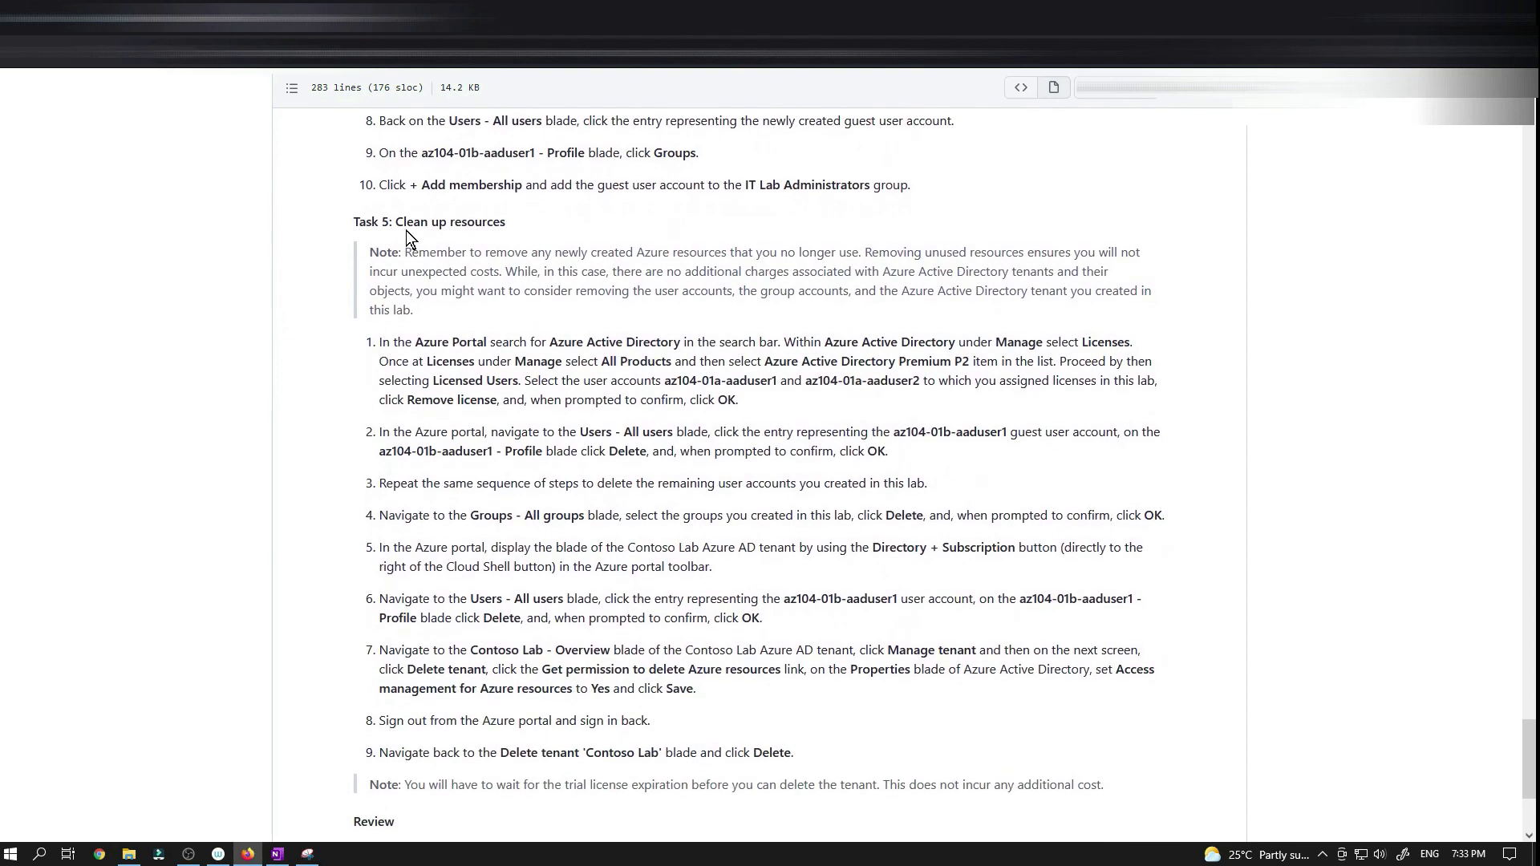
pyautogui.moveTo(395, 222); pyautogui.dragTo(512, 222)
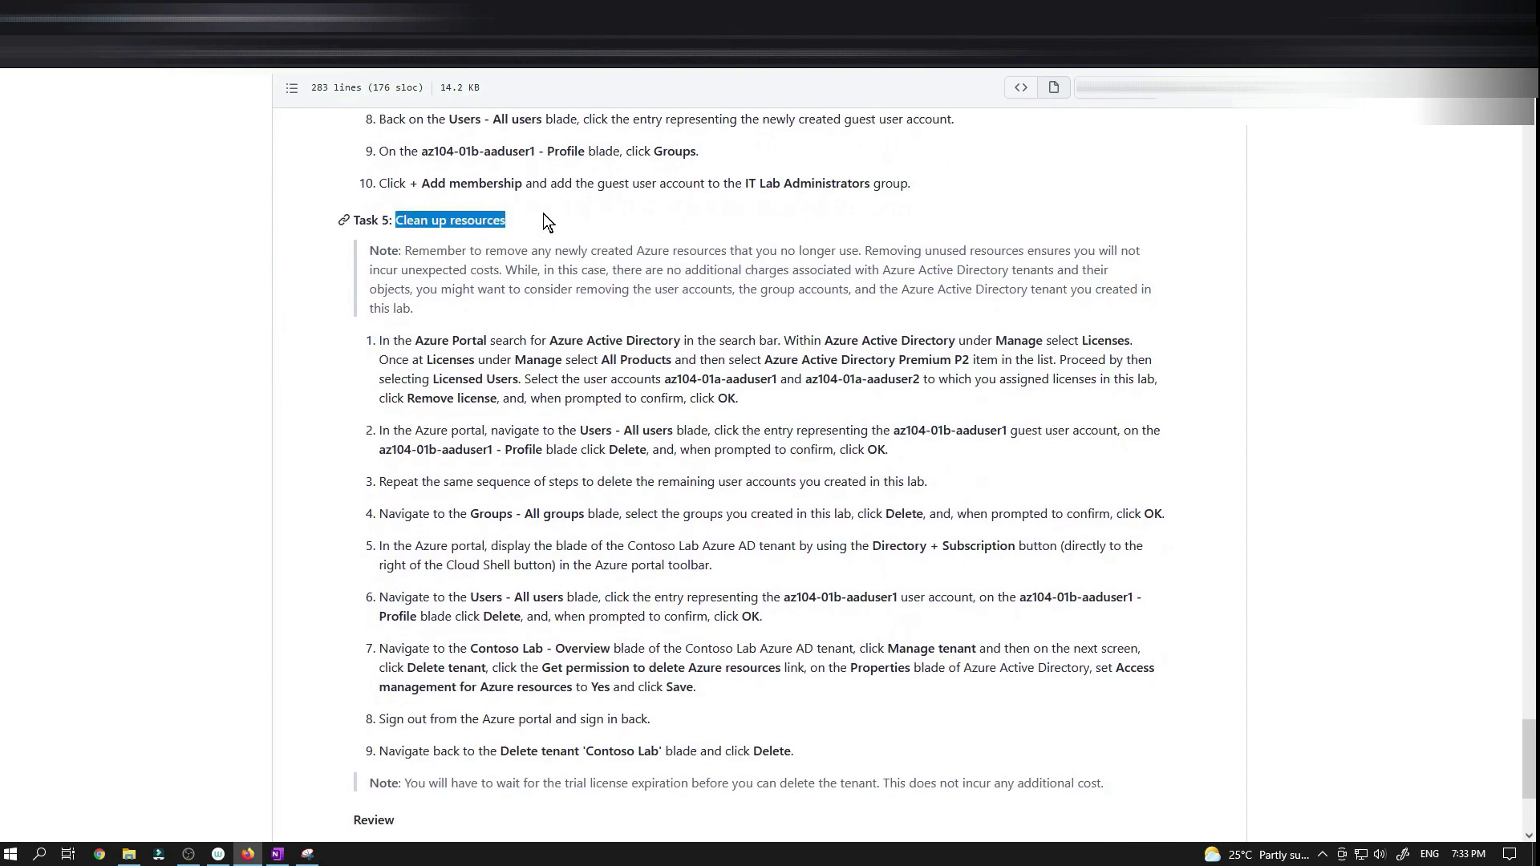
pyautogui.click(543, 213)
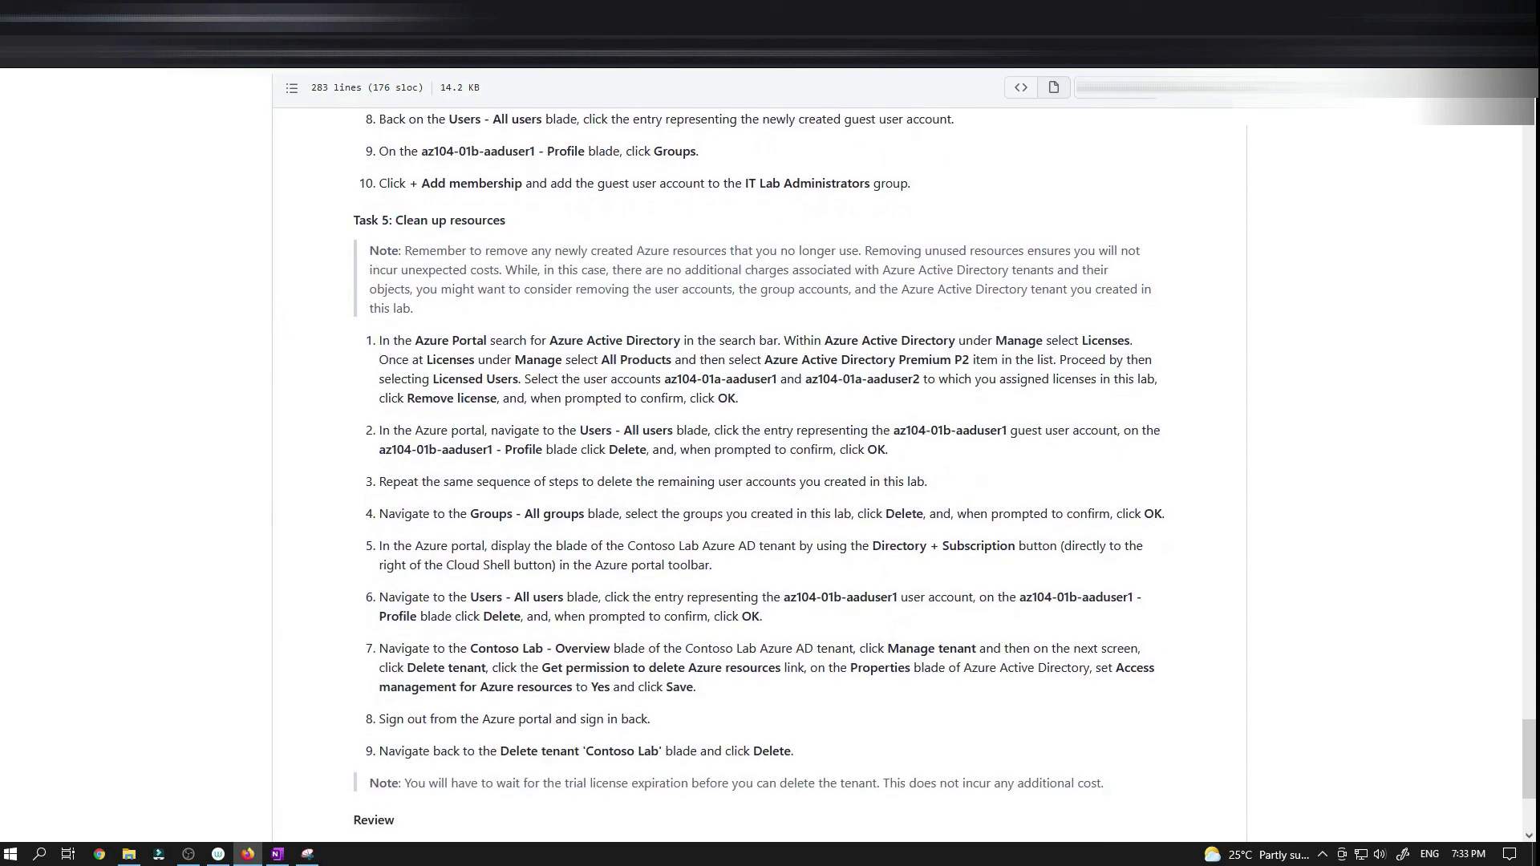
pyautogui.moveTo(395, 222); pyautogui.dragTo(538, 223)
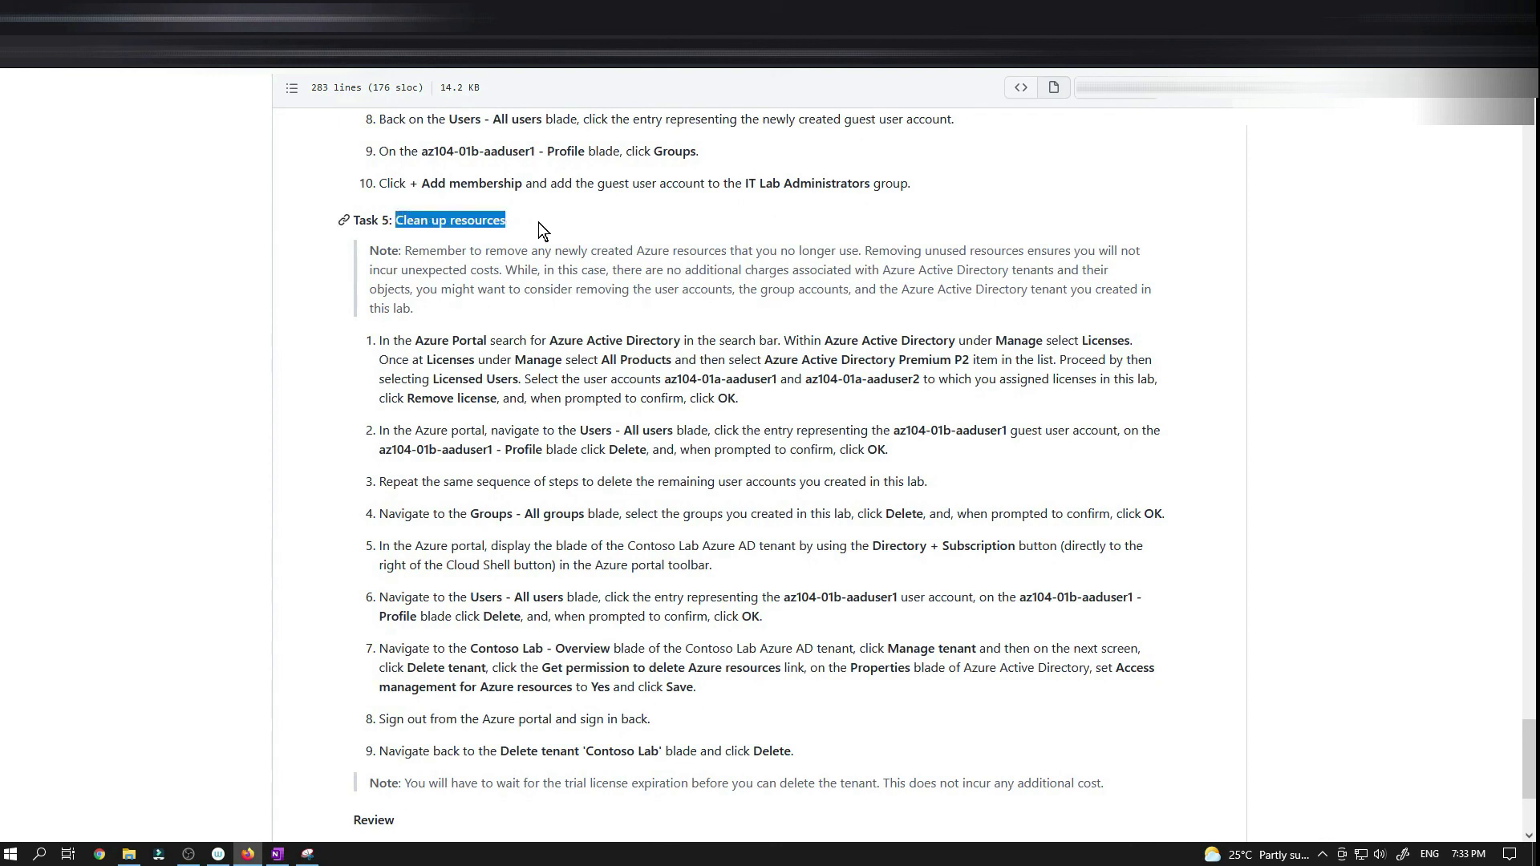
pyautogui.click(544, 225)
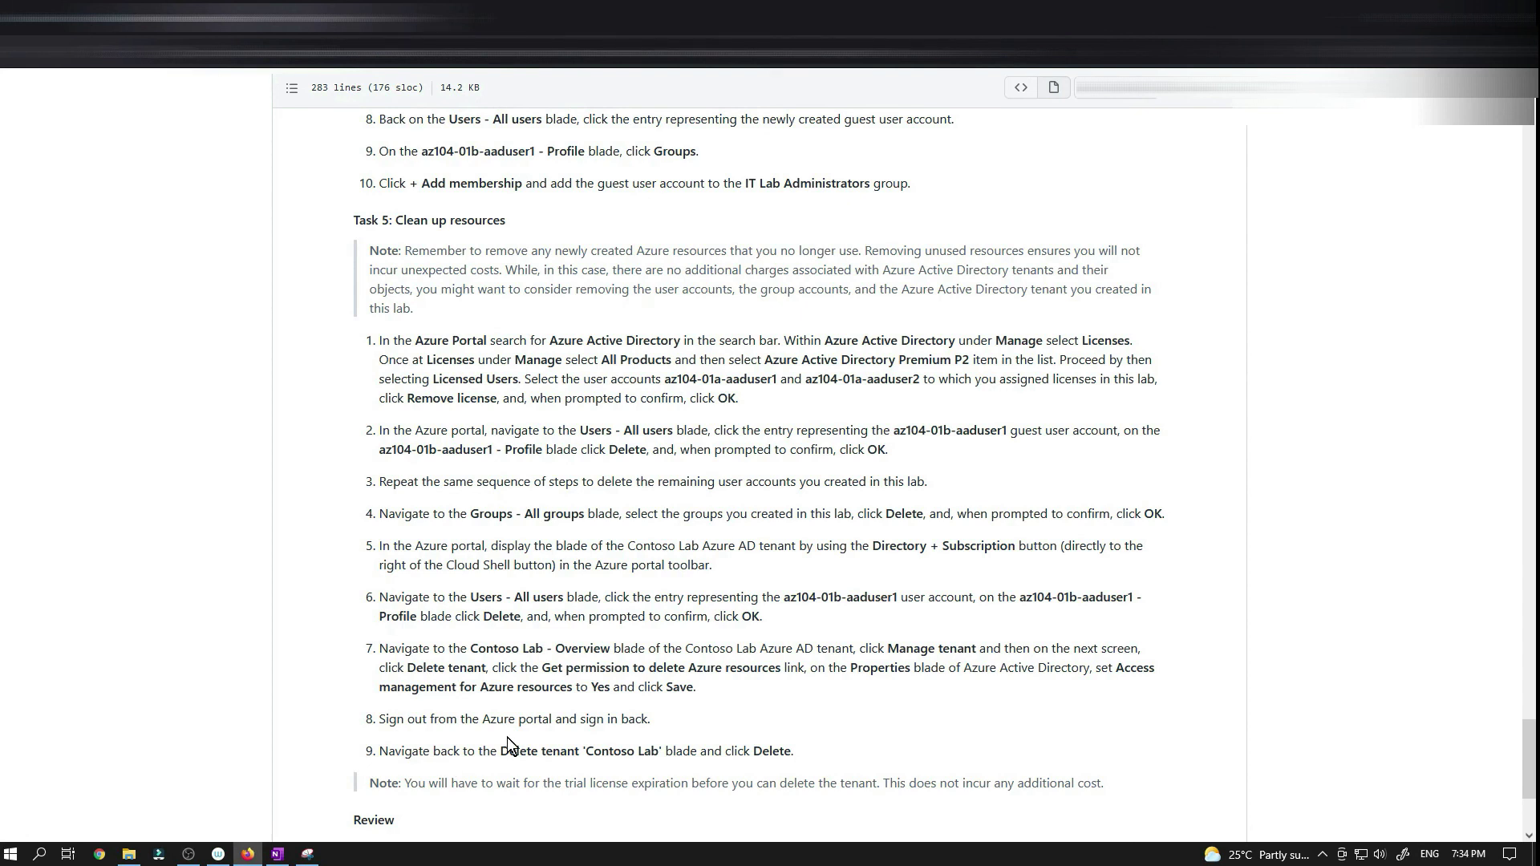
pyautogui.scroll(-3, 185, 565)
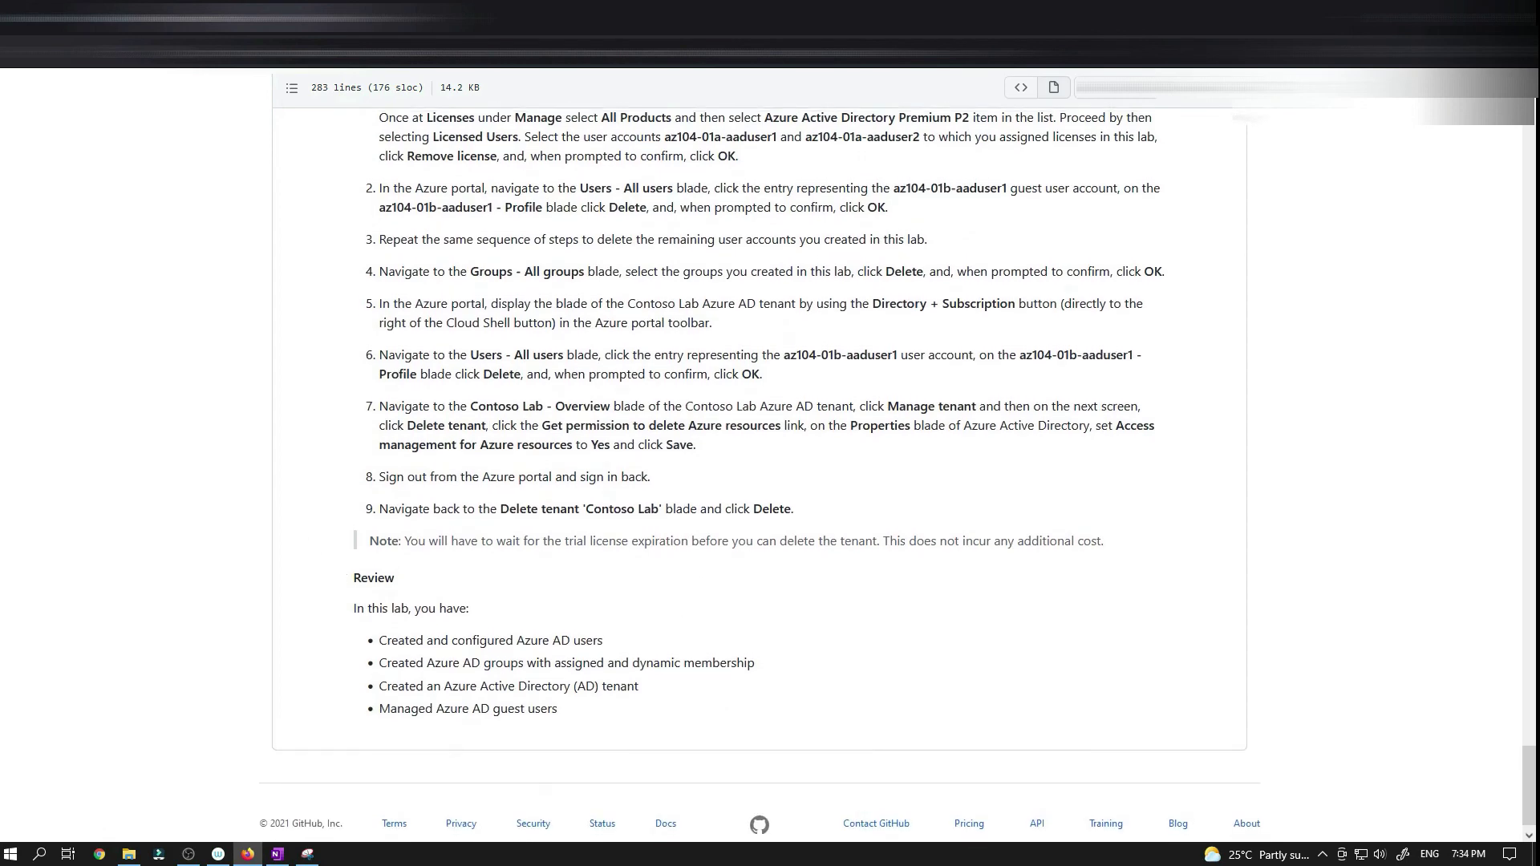
pyautogui.scroll(2, 518, 445)
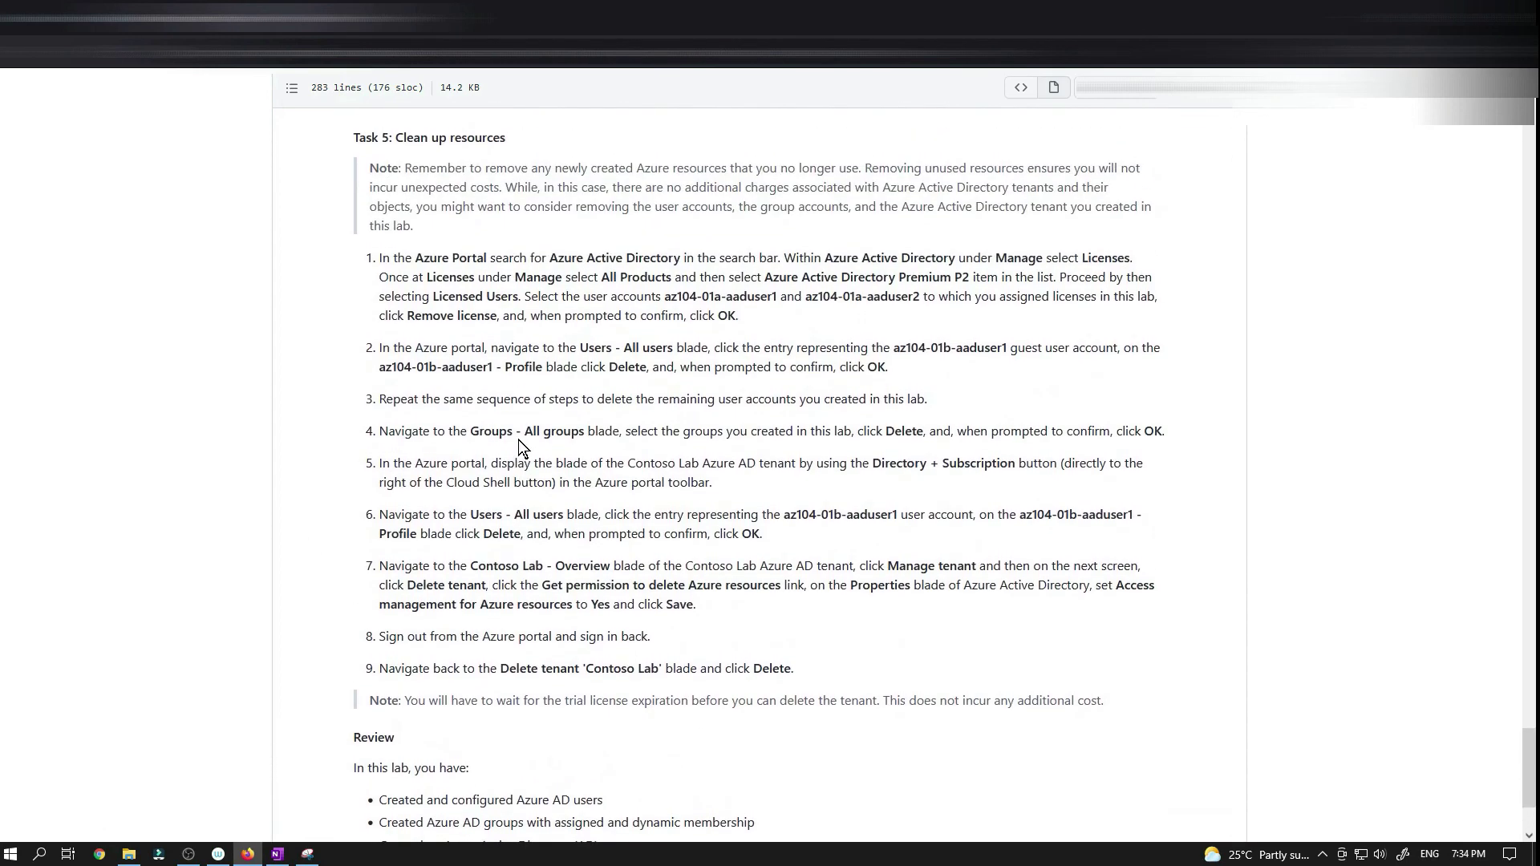